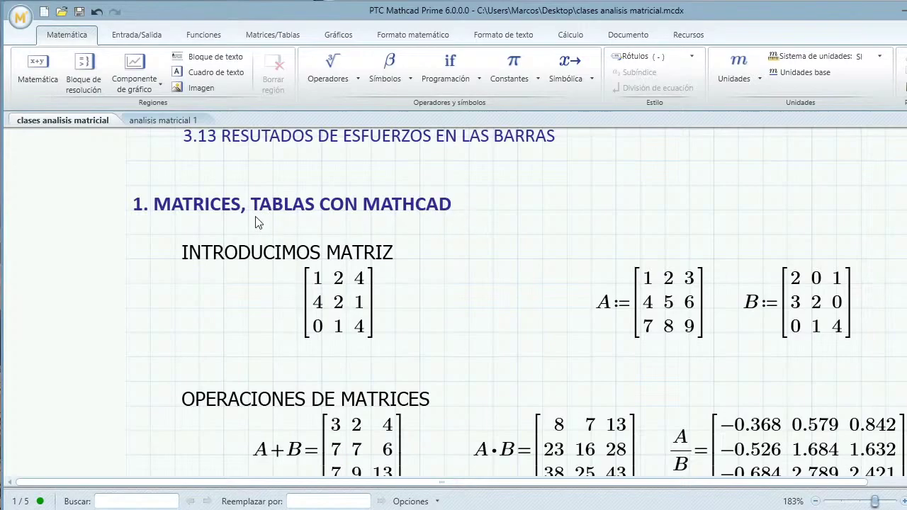
# - Review the worksheet's matrix examples from the matrix introduction through operations, determinants and element extraction to MATRICES CON VARIABLES
pyautogui.scroll(-1, 200, 248)
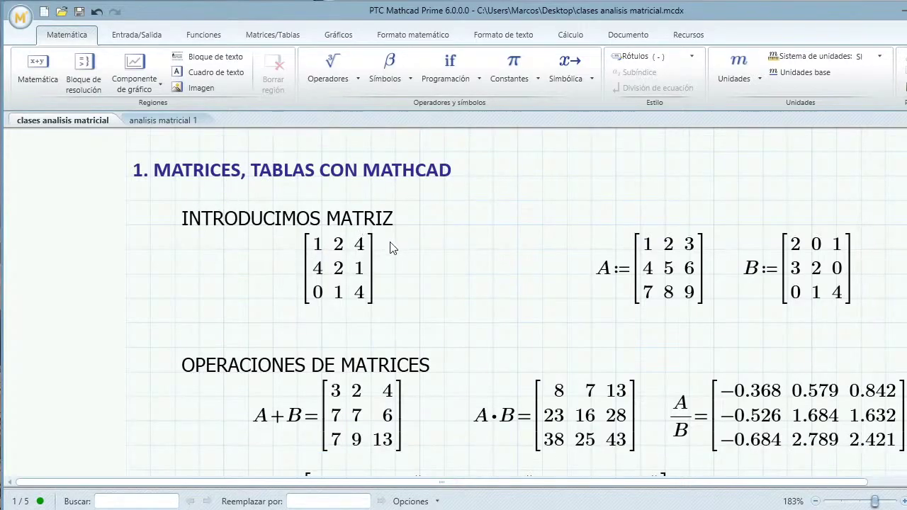
pyautogui.scroll(-10, 223, 262)
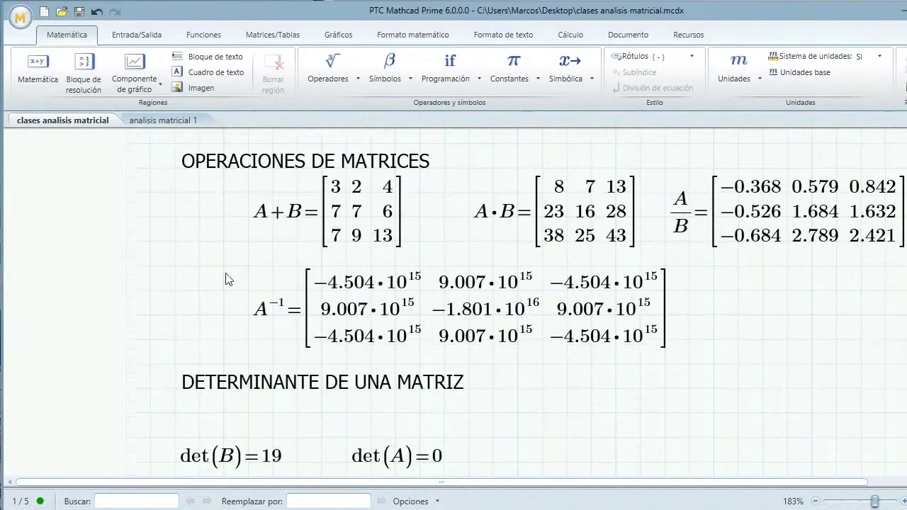
pyautogui.scroll(-7, 354, 293)
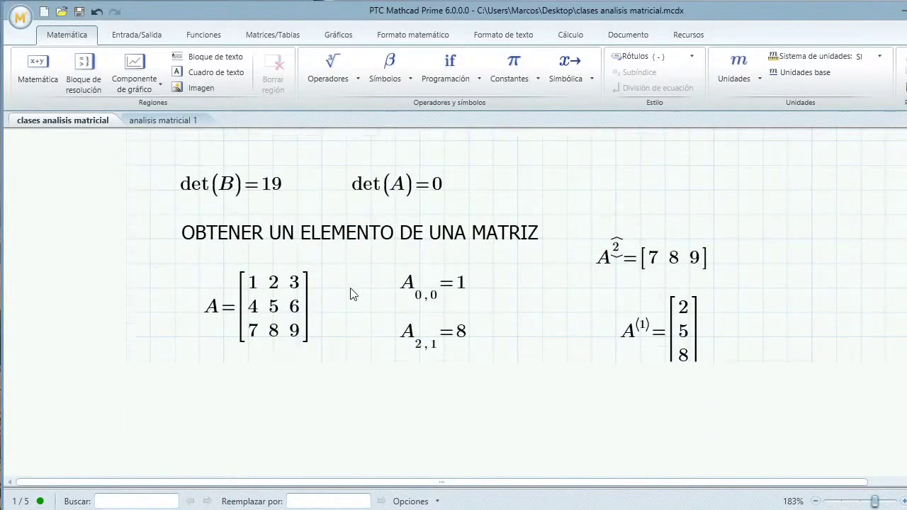
pyautogui.scroll(-12, 347, 295)
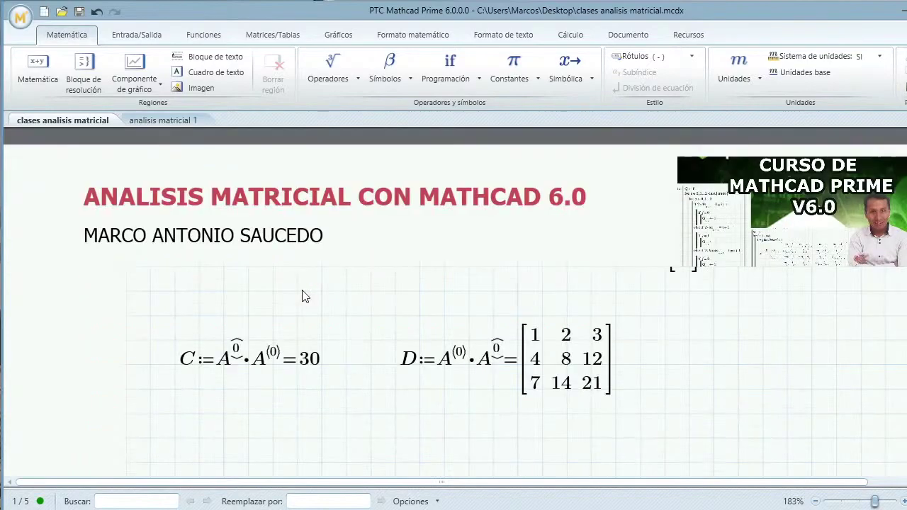
pyautogui.scroll(-4, 301, 297)
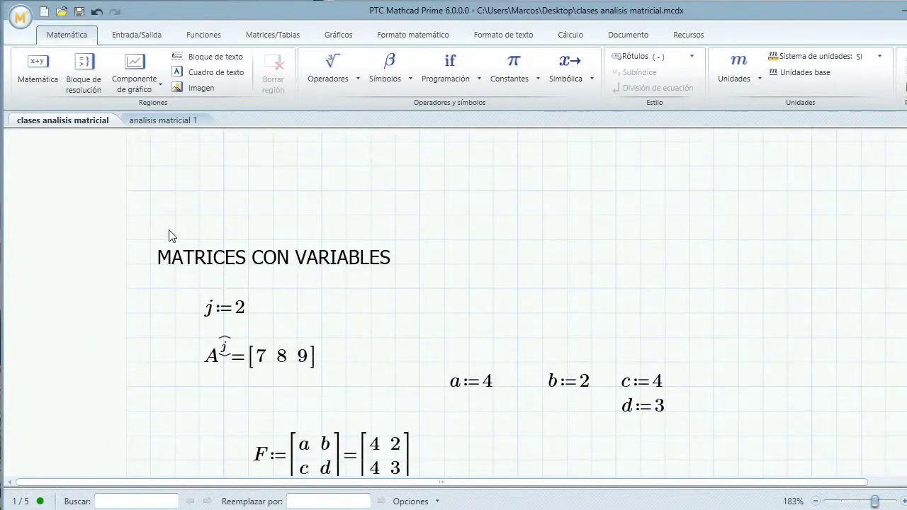
pyautogui.scroll(-2, 407, 269)
pyautogui.scroll(3, 329, 303)
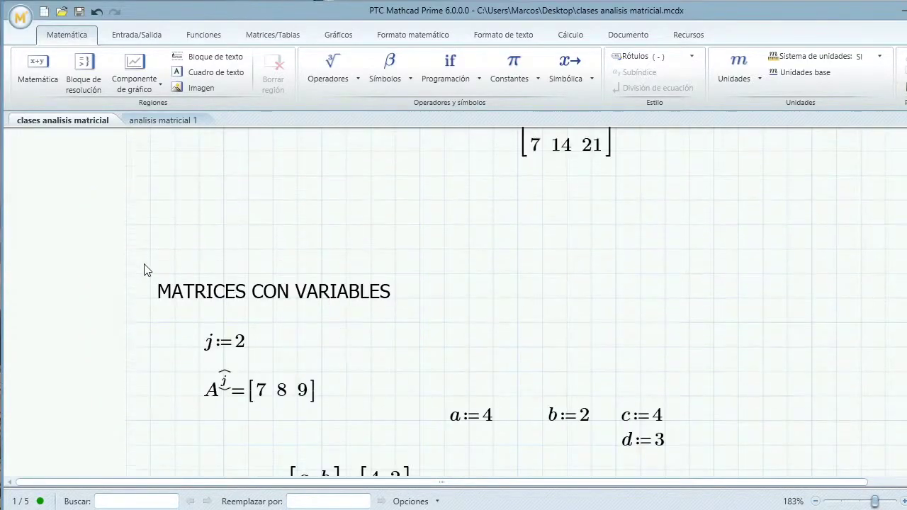
pyautogui.scroll(-7, 158, 283)
pyautogui.scroll(5, 173, 292)
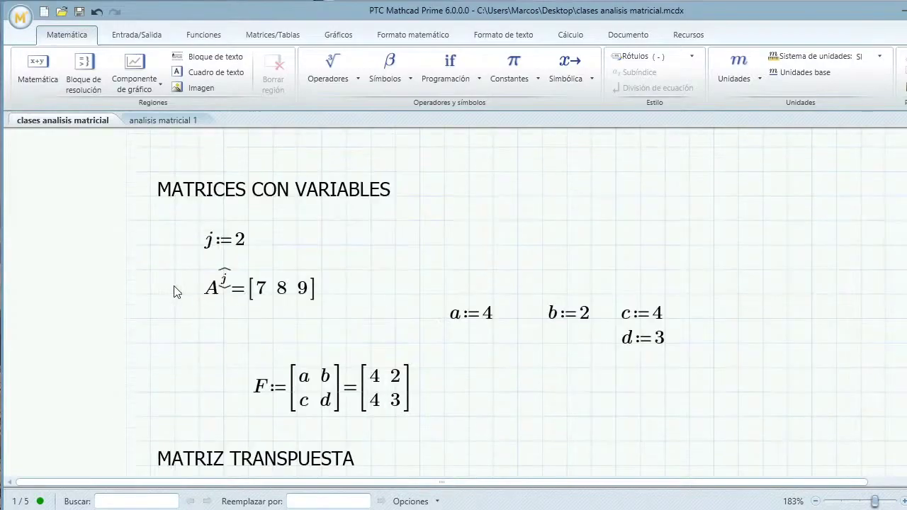
# - Remove the surplus blank space above the MATRICES CON VARIABLES heading
pyautogui.scroll(4, 173, 292)
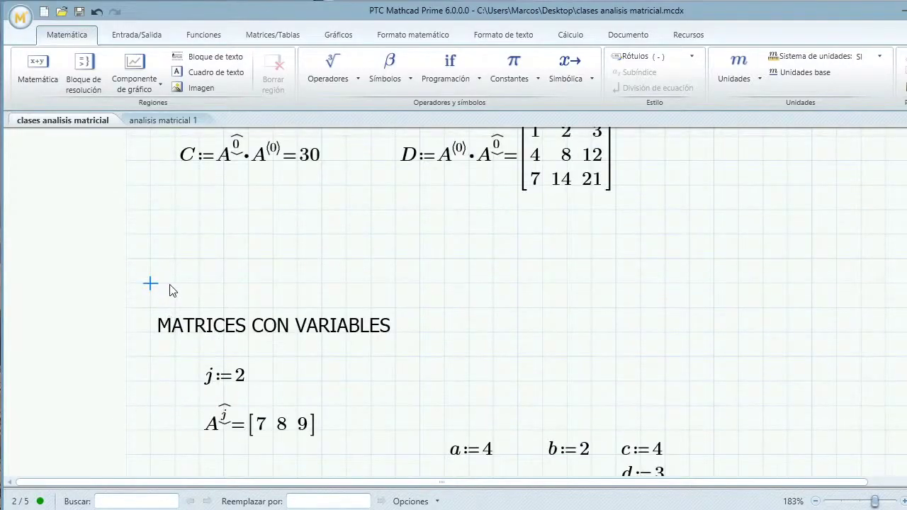
pyautogui.scroll(-4, 253, 259)
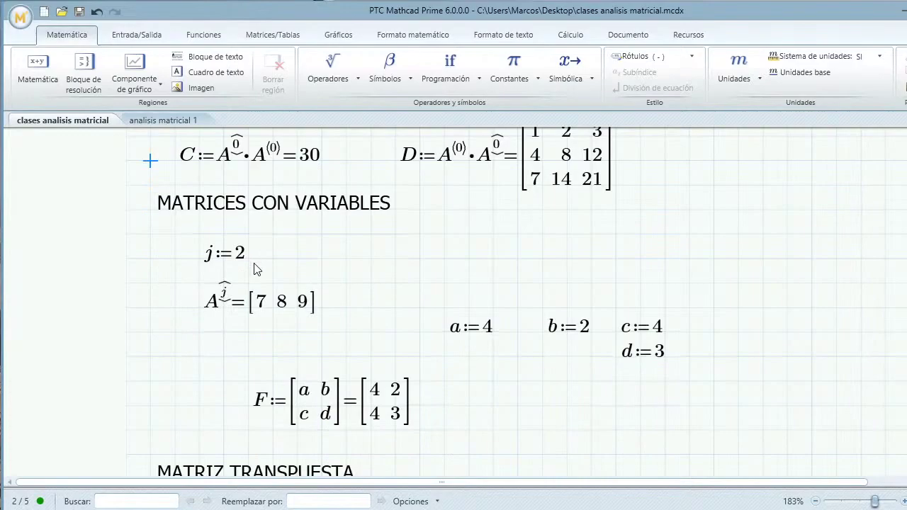
# - Reposition the pasted comment image about the matrix order limit, slightly up and to the right, beneath the last and length examples
pyautogui.scroll(-6, 255, 262)
pyautogui.scroll(-10, 268, 294)
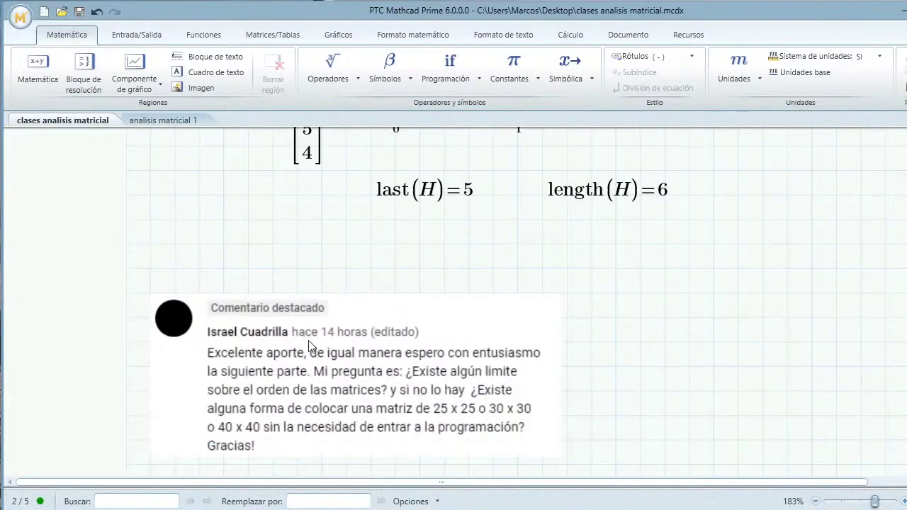
pyautogui.click(309, 344)
pyautogui.moveTo(231, 292); pyautogui.dragTo(266, 204)
pyautogui.click(641, 293)
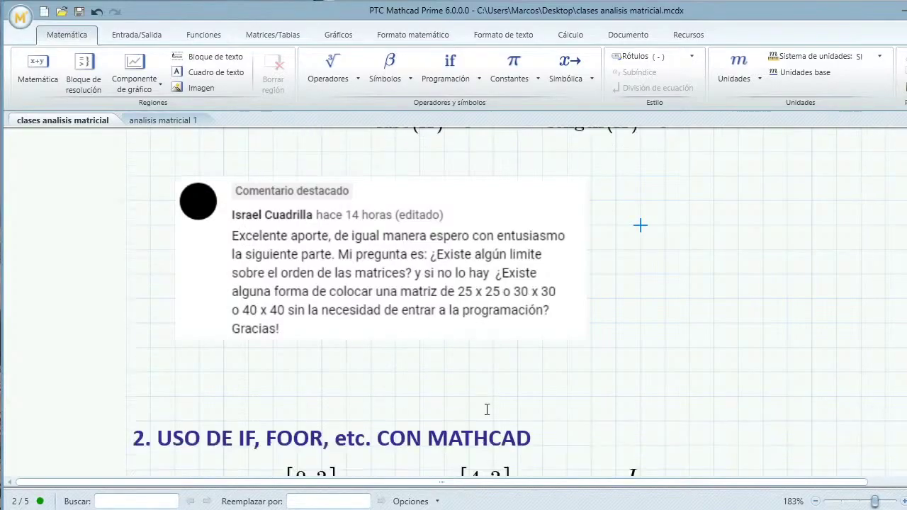
# - Add blank space between the comment image and the section 2 heading so that section 2 starts on the next page
pyautogui.scroll(-5, 489, 417)
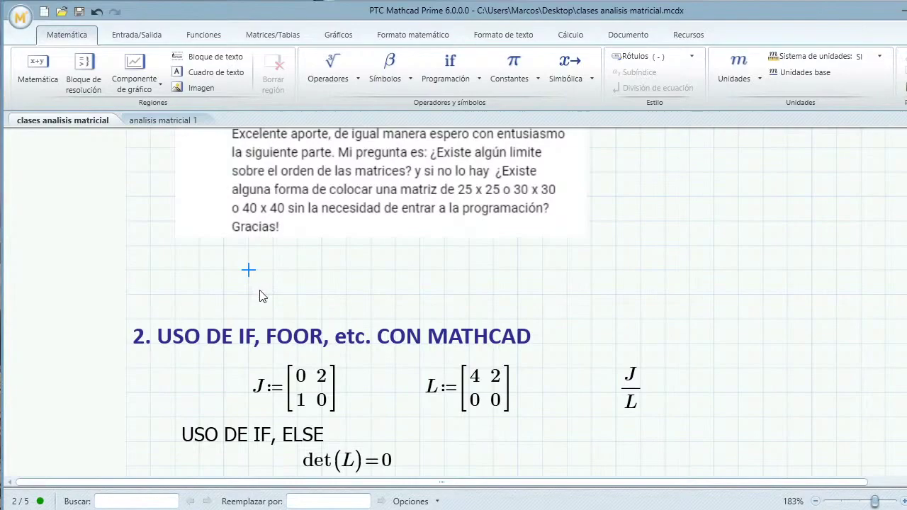
pyautogui.scroll(5, 282, 298)
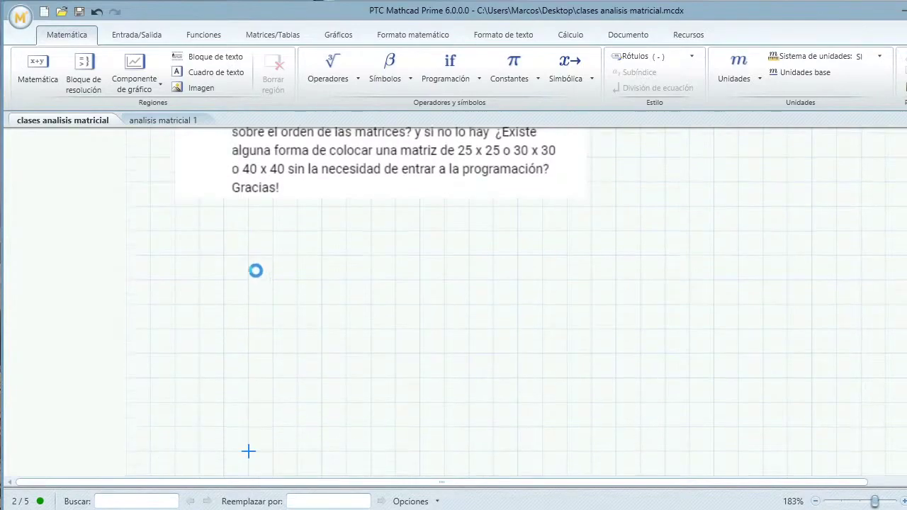
pyautogui.scroll(5, 259, 272)
pyautogui.scroll(-5, 323, 327)
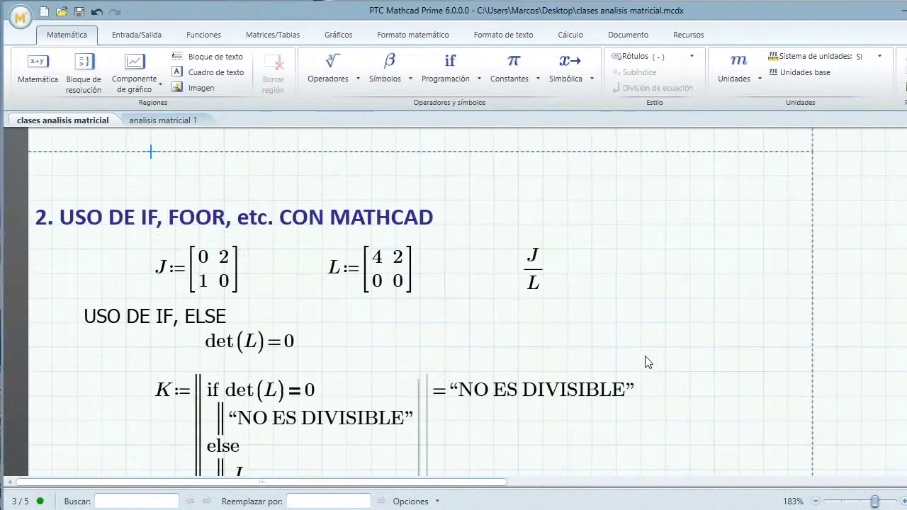
# - Insert an empty 12x12 matrix in the blank area under the comment image
pyautogui.scroll(-10, 645, 361)
pyautogui.scroll(-4, 519, 356)
pyautogui.scroll(13, 519, 356)
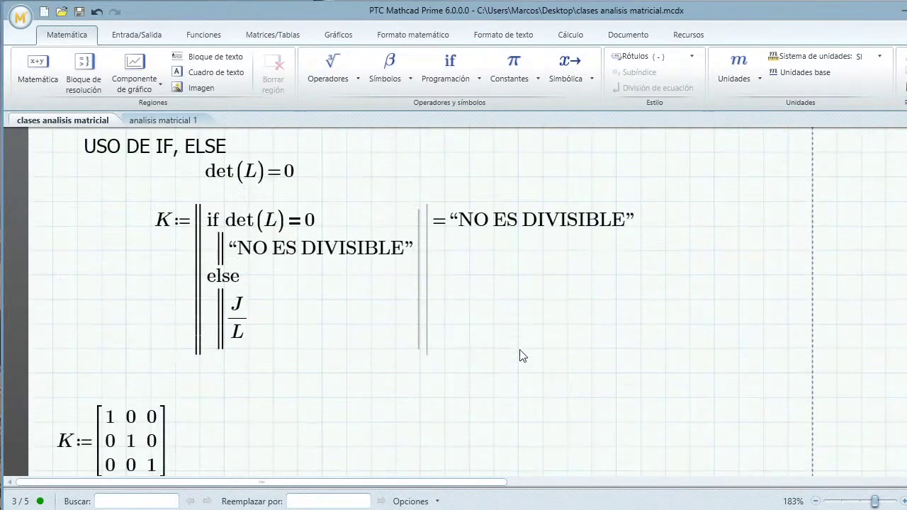
pyautogui.scroll(5, 521, 355)
pyautogui.click(127, 252)
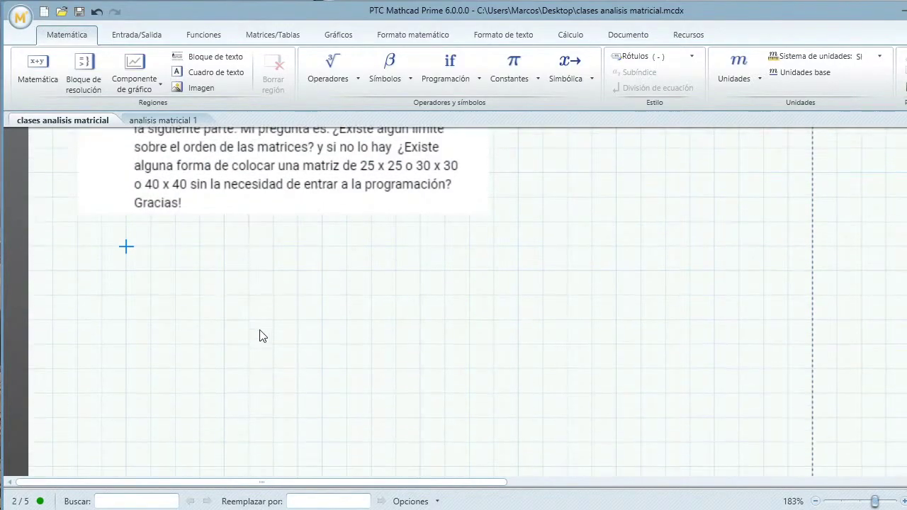
pyautogui.click(201, 247)
pyautogui.click(176, 295)
pyautogui.click(140, 39)
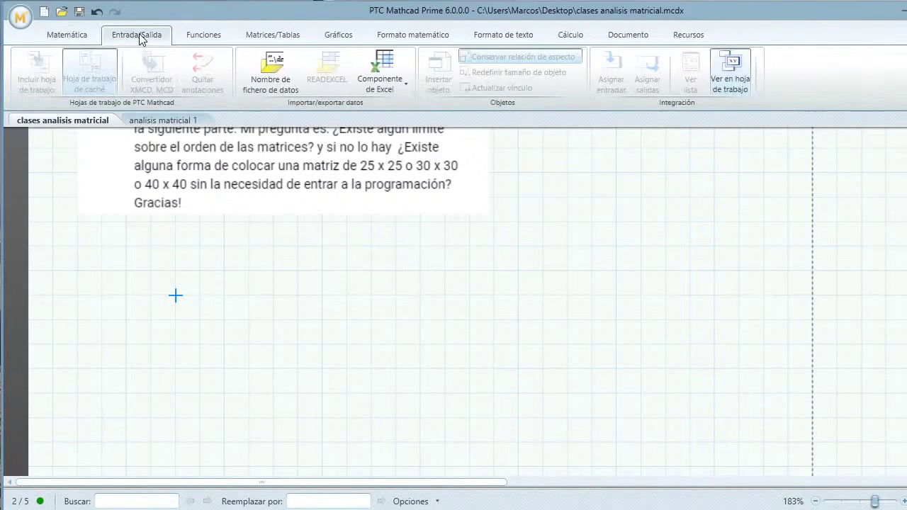
pyautogui.click(269, 37)
pyautogui.click(34, 80)
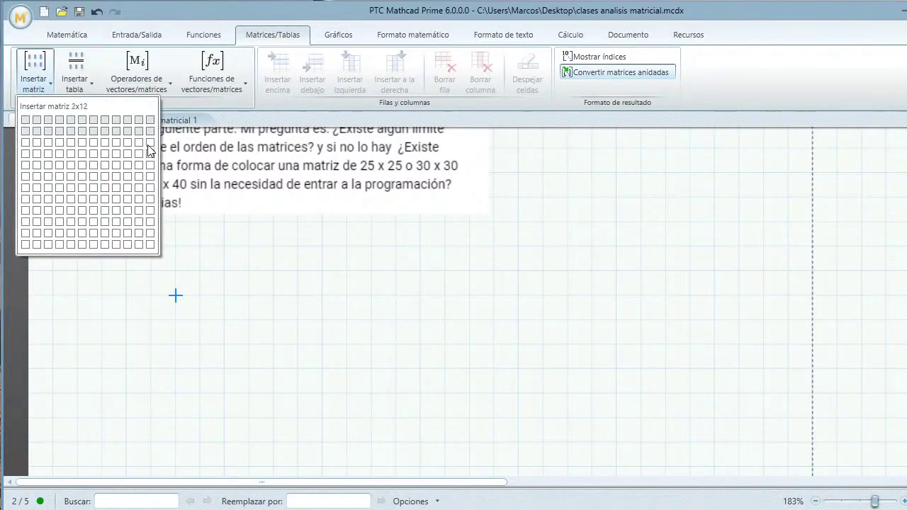
pyautogui.click(147, 243)
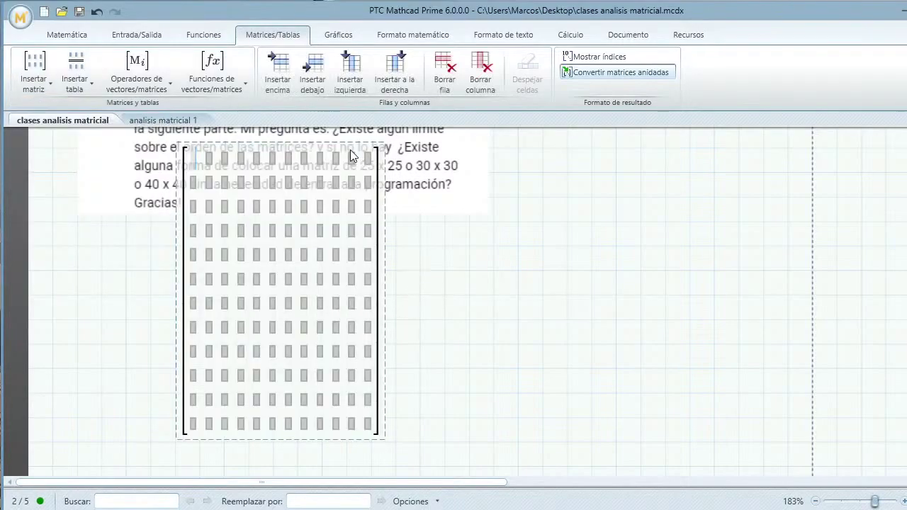
# - Move the empty matrix down and to the right so it sits clear below the comment image
pyautogui.moveTo(337, 141); pyautogui.dragTo(377, 282)
pyautogui.moveTo(371, 182); pyautogui.dragTo(372, 214)
pyautogui.click(422, 197)
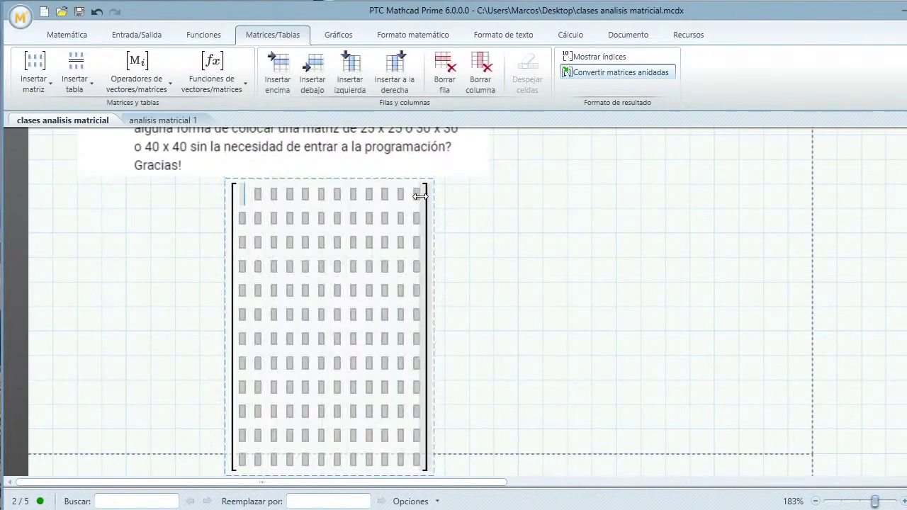
# - Insert 18 columns to the right of the matrix's last column to make it 30 columns wide
pyautogui.click(415, 195)
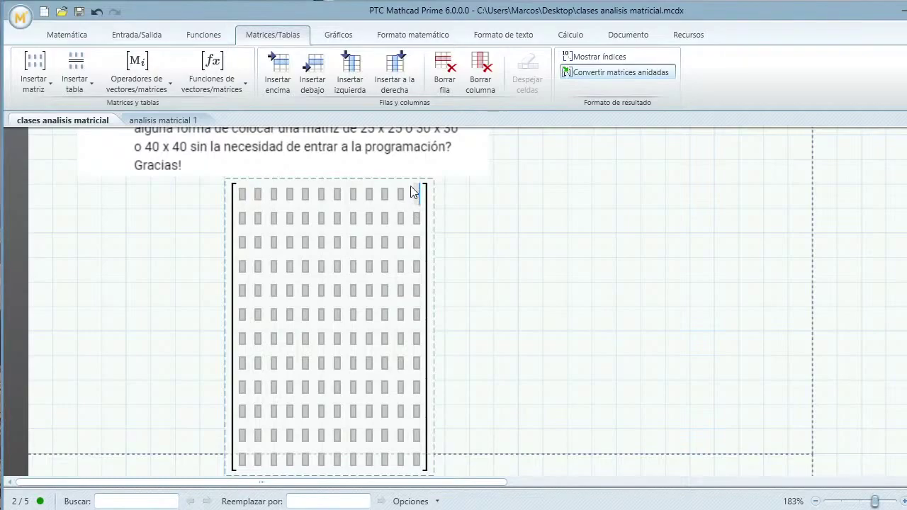
pyautogui.click(397, 72)
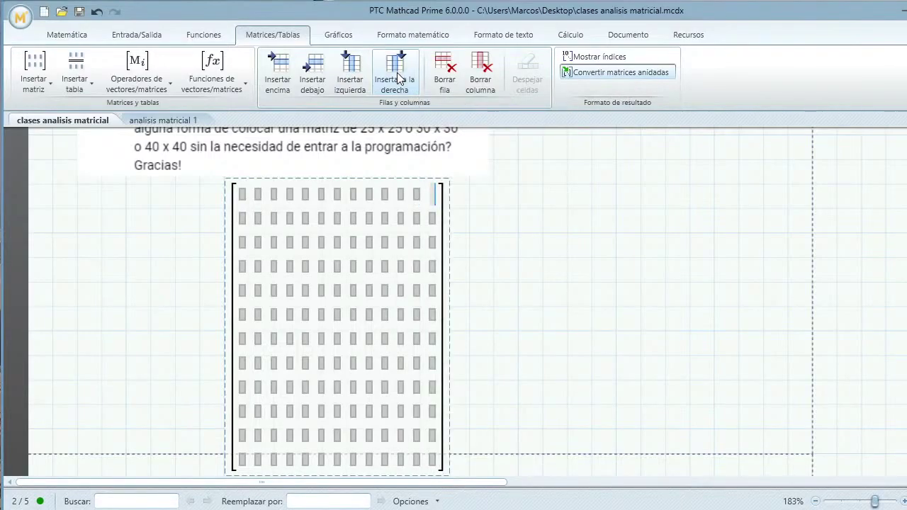
pyautogui.click(397, 72)
pyautogui.click(397, 72)
pyautogui.click(397, 73)
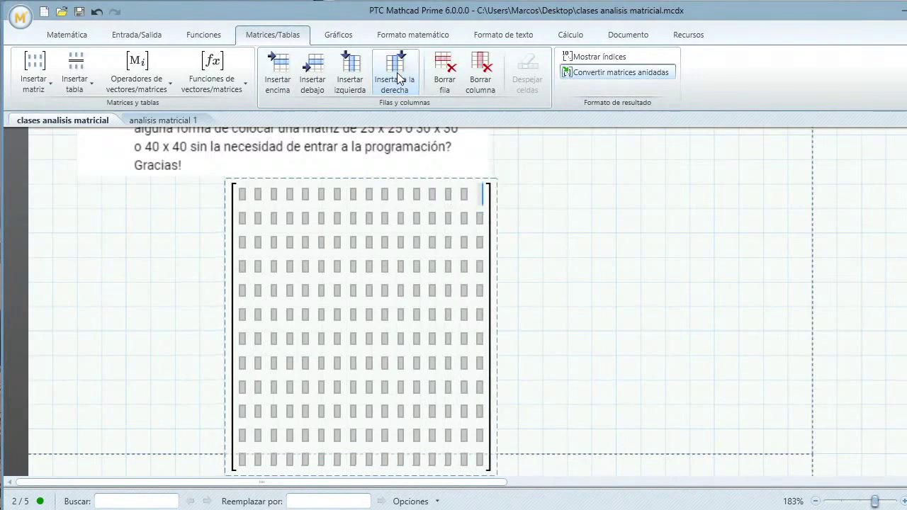
pyautogui.click(397, 72)
pyautogui.click(397, 72)
pyautogui.click(397, 72)
pyautogui.click(396, 72)
pyautogui.click(397, 72)
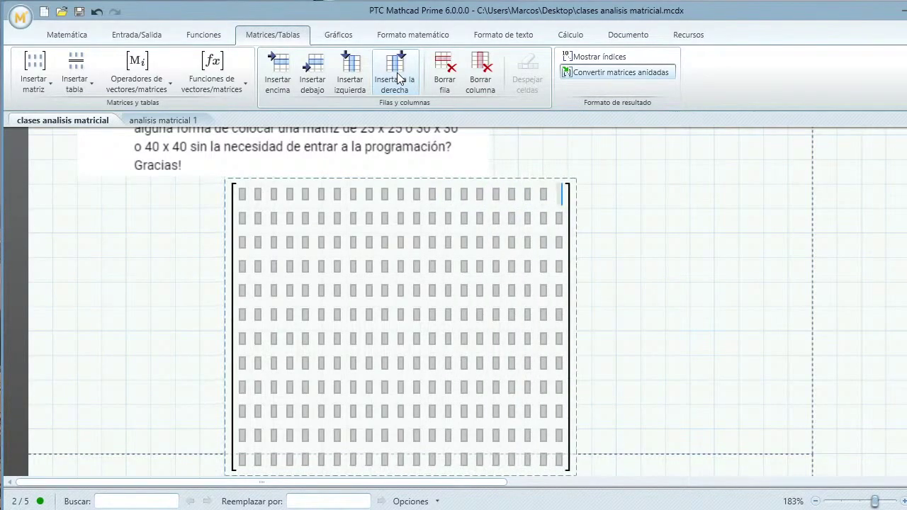
pyautogui.click(397, 72)
pyautogui.click(397, 72)
pyautogui.click(397, 72)
pyautogui.click(396, 72)
pyautogui.click(396, 73)
pyautogui.click(396, 72)
pyautogui.click(397, 73)
pyautogui.click(397, 72)
pyautogui.click(397, 72)
# - Enter 1, 2, 10, 20 and 30 in the matching columns of the matrix's first row
pyautogui.click(244, 194)
pyautogui.write('1')
pyautogui.press('Tab')
pyautogui.write('2')
pyautogui.press('Tab')
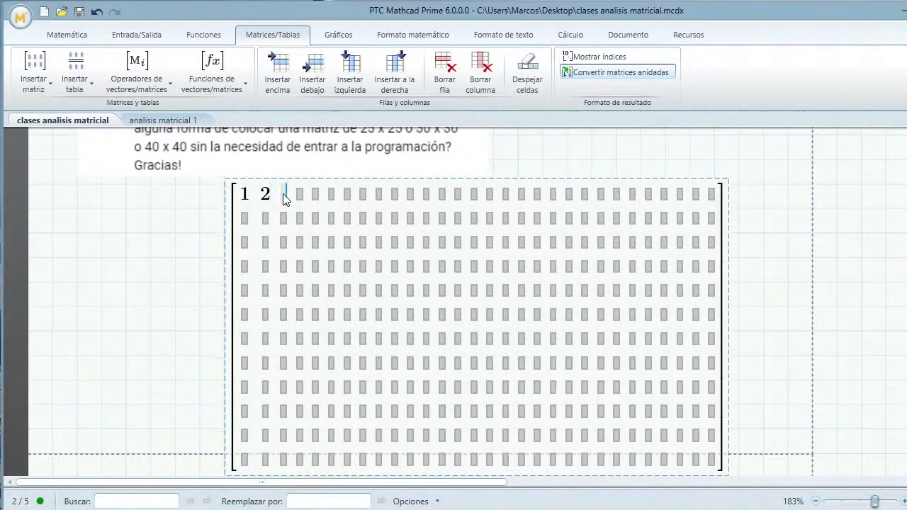
pyautogui.click(382, 195)
pyautogui.write('10')
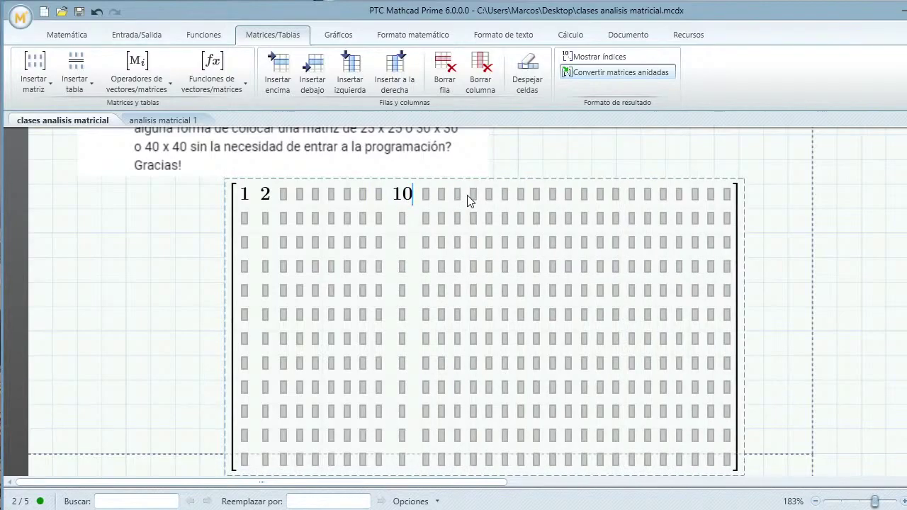
pyautogui.click(567, 194)
pyautogui.write('20')
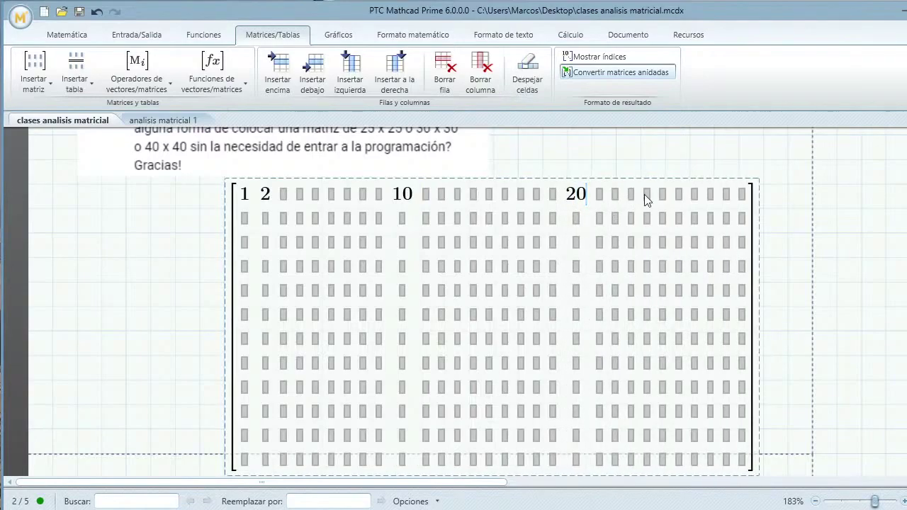
pyautogui.click(741, 195)
pyautogui.write('30')
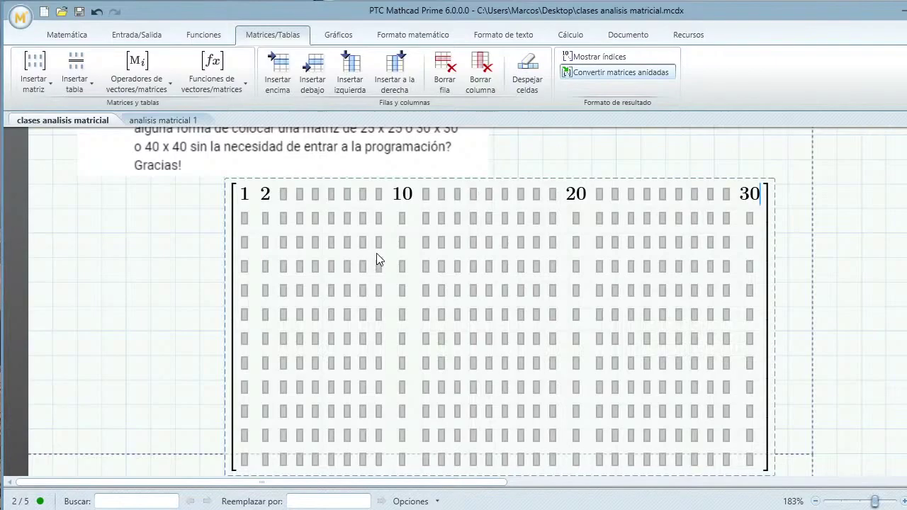
# - Enter A in the first column of the matrix's eleventh row and insert a new row above it
pyautogui.scroll(-1, 376, 252)
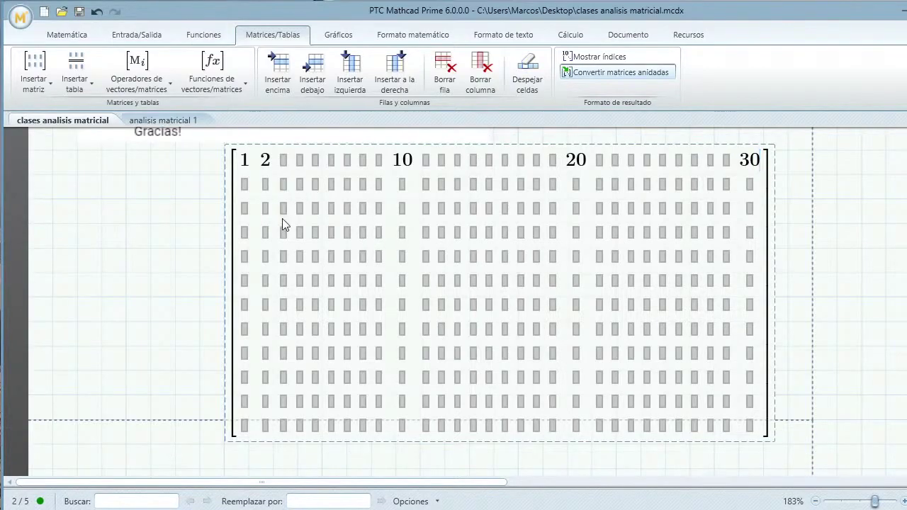
pyautogui.scroll(1, 282, 220)
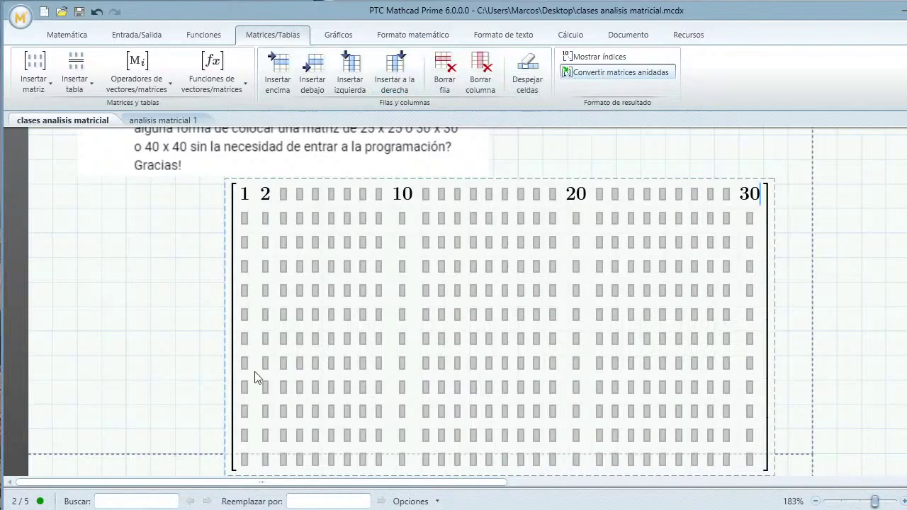
pyautogui.click(246, 436)
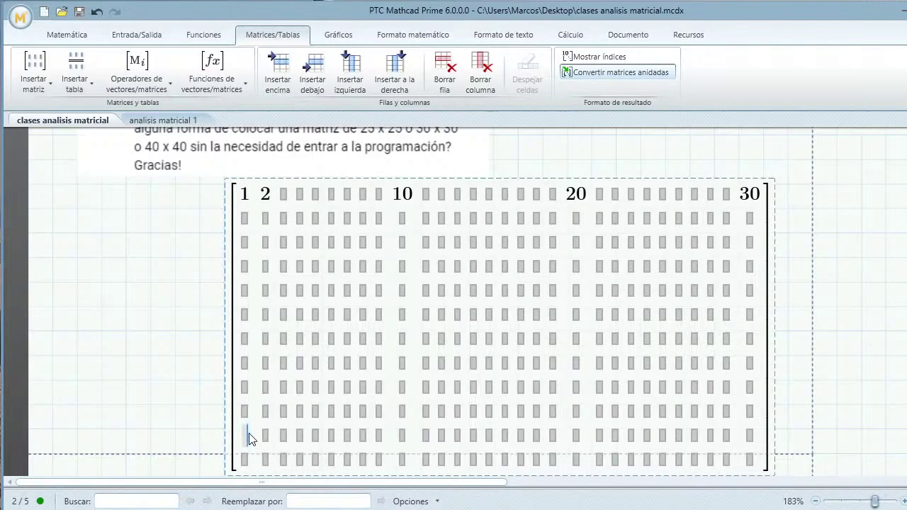
pyautogui.write('A')
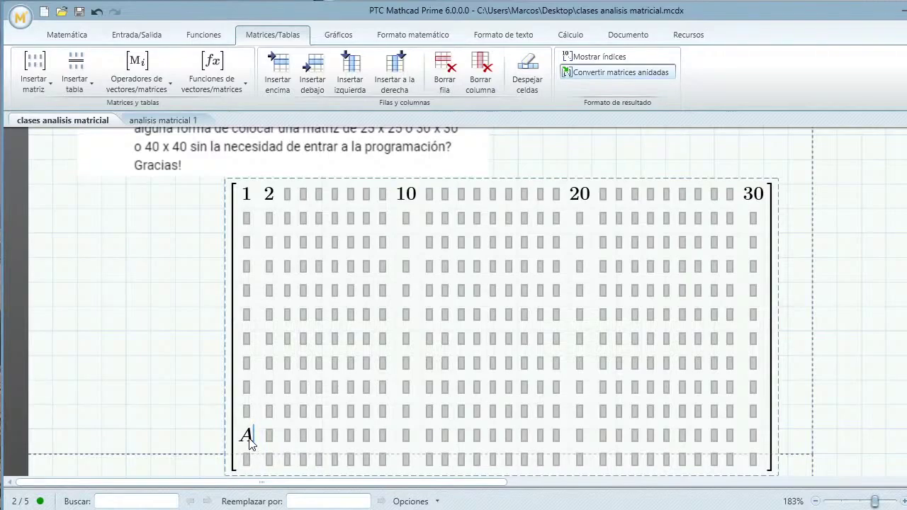
pyautogui.click(280, 72)
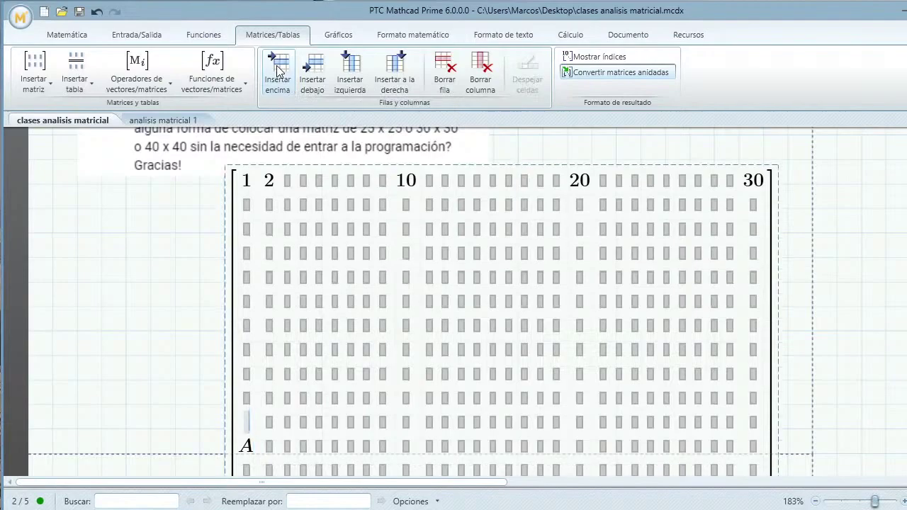
pyautogui.scroll(-1, 251, 432)
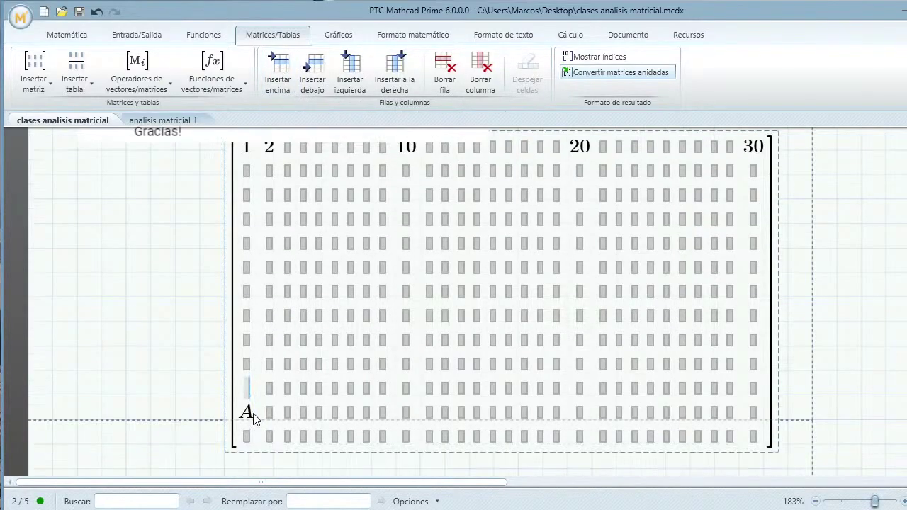
pyautogui.click(252, 416)
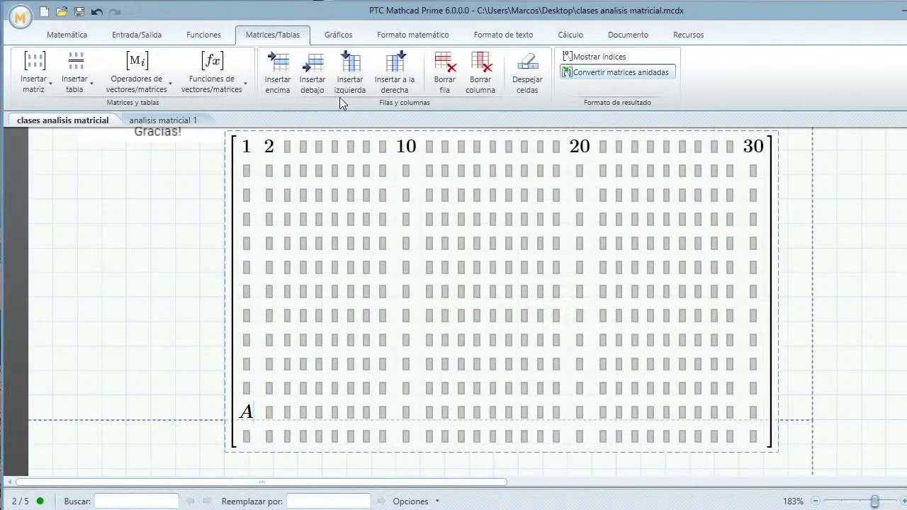
# - Insert a row below the row containing A and move the matrix down clear of the comment image
pyautogui.click(312, 84)
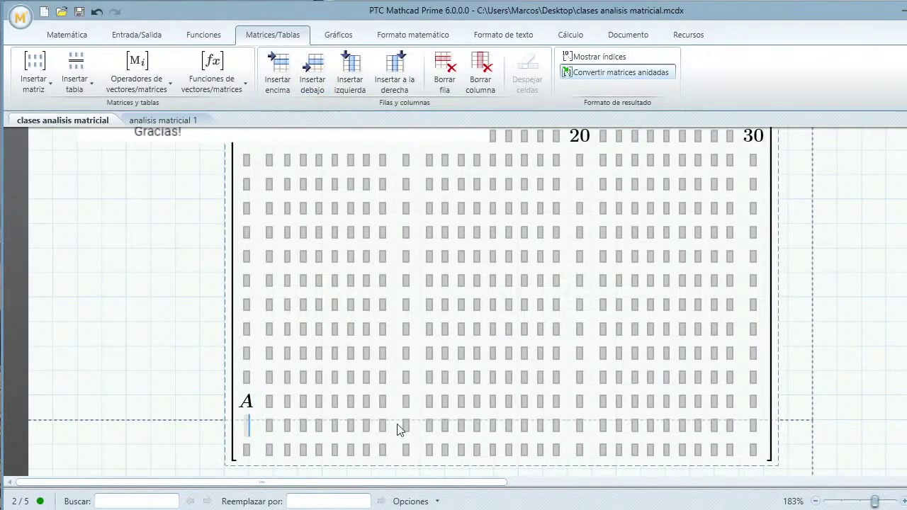
pyautogui.scroll(3, 346, 333)
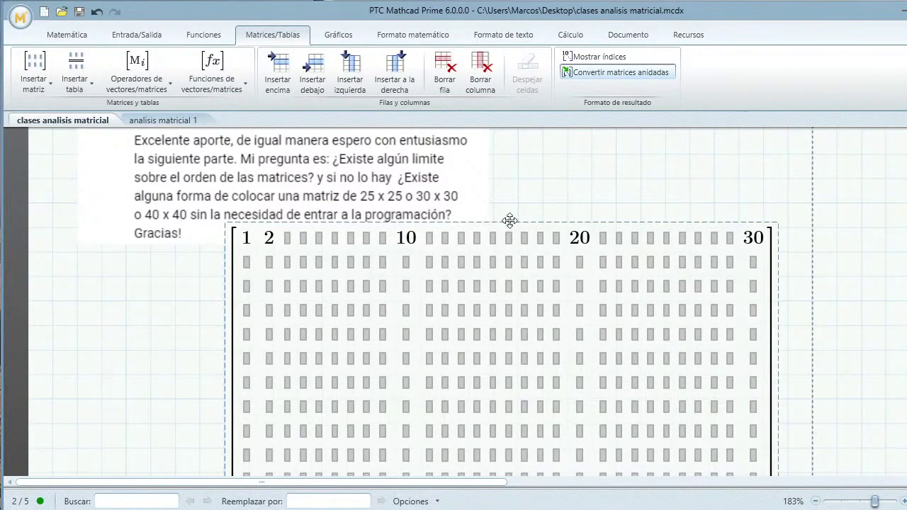
pyautogui.moveTo(510, 220); pyautogui.dragTo(506, 255)
pyautogui.scroll(-3, 505, 251)
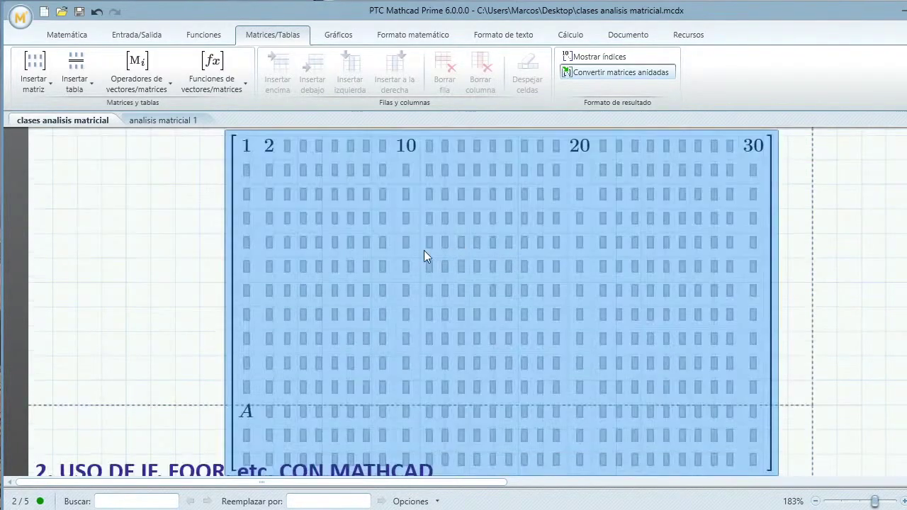
pyautogui.scroll(3, 427, 258)
pyautogui.scroll(-3, 639, 294)
pyautogui.scroll(2, 403, 259)
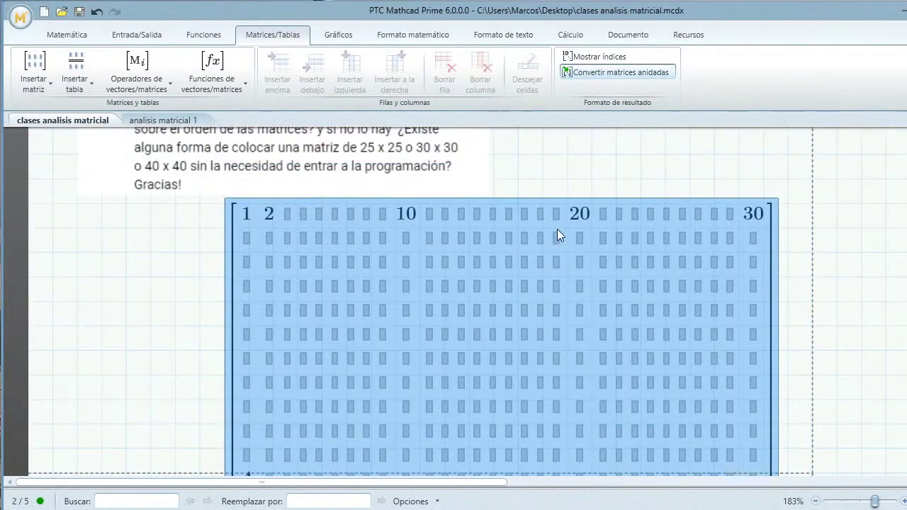
# - Insert a new row below the matrix's third row
pyautogui.click(384, 239)
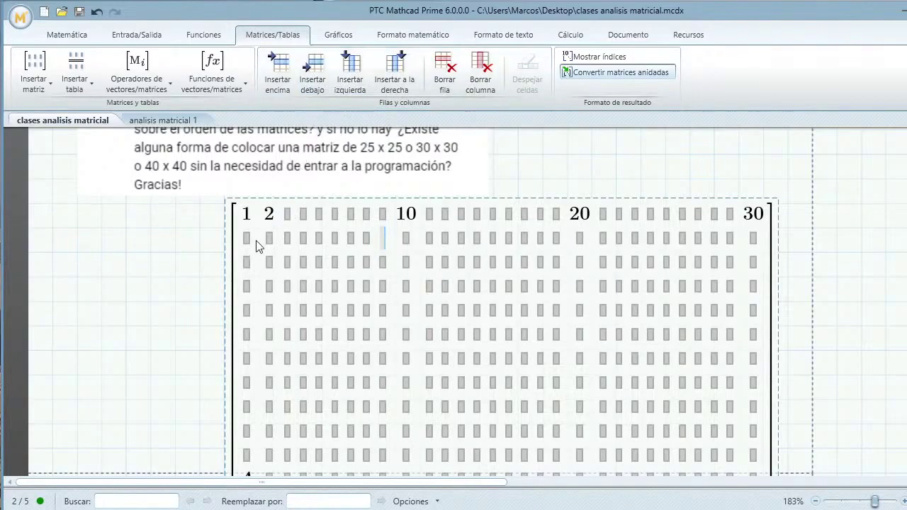
pyautogui.click(248, 259)
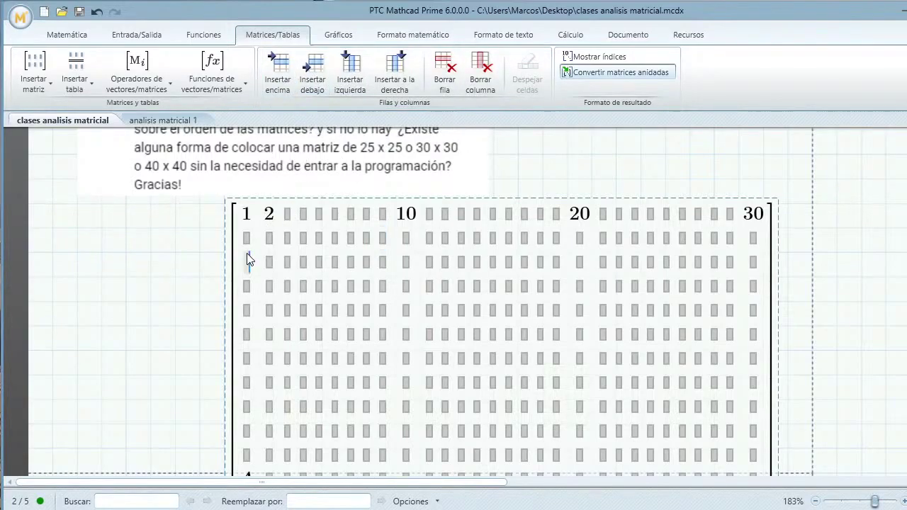
pyautogui.click(315, 80)
pyautogui.click(176, 302)
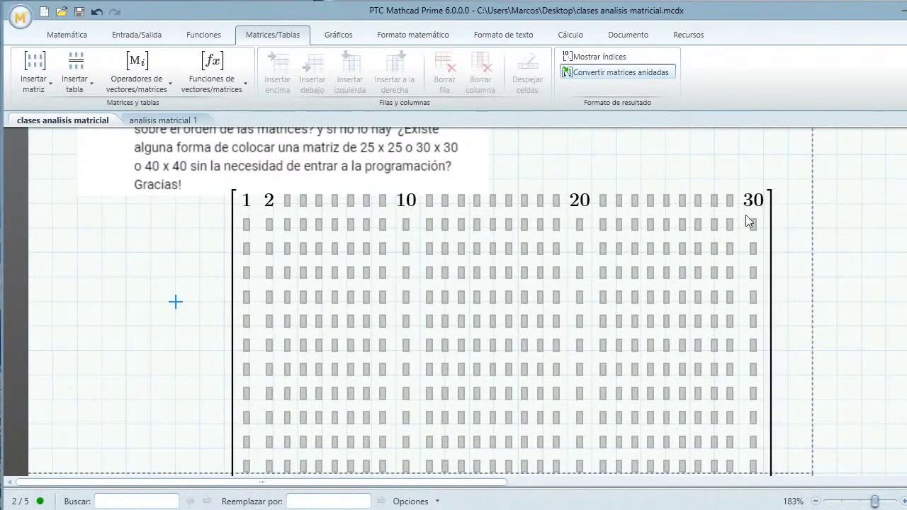
pyautogui.scroll(-4, 309, 336)
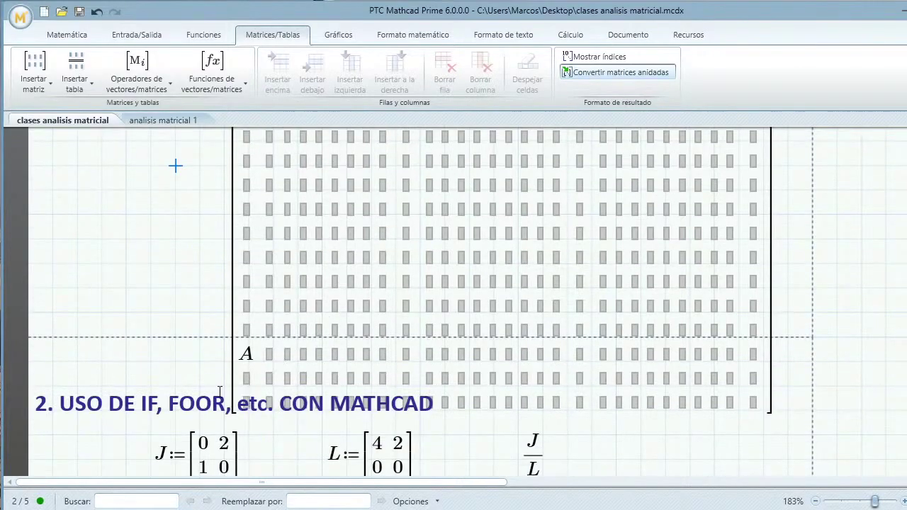
pyautogui.click(151, 363)
pyautogui.scroll(2, 163, 367)
# - Shrink the matrix's displayed width so only its first 20 columns show before the ellipsis
pyautogui.click(655, 230)
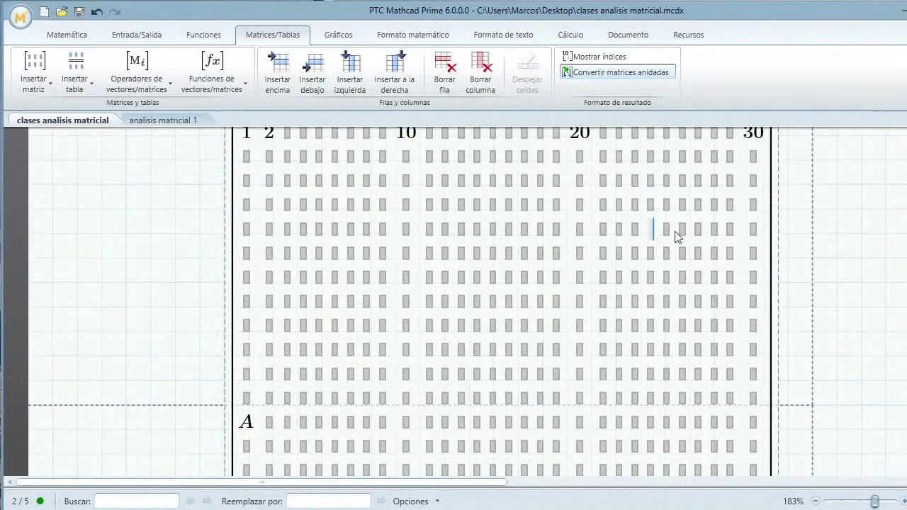
pyautogui.scroll(3, 729, 255)
pyautogui.click(755, 305)
pyautogui.moveTo(771, 333); pyautogui.dragTo(556, 339)
pyautogui.moveTo(721, 295); pyautogui.dragTo(629, 315)
pyautogui.moveTo(693, 318); pyautogui.dragTo(540, 310)
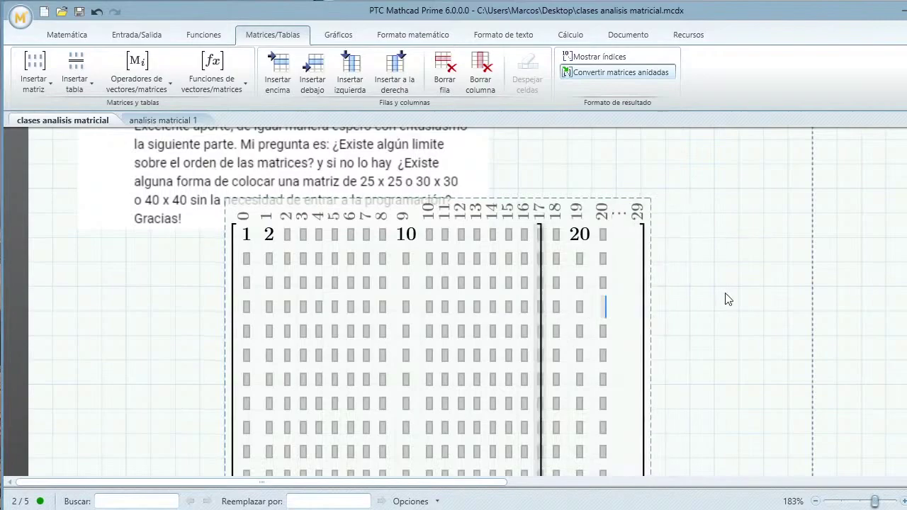
pyautogui.click(725, 295)
# - Shrink the matrix's displayed height so only its first five rows show before the ellipsis
pyautogui.scroll(-4, 694, 286)
pyautogui.click(447, 364)
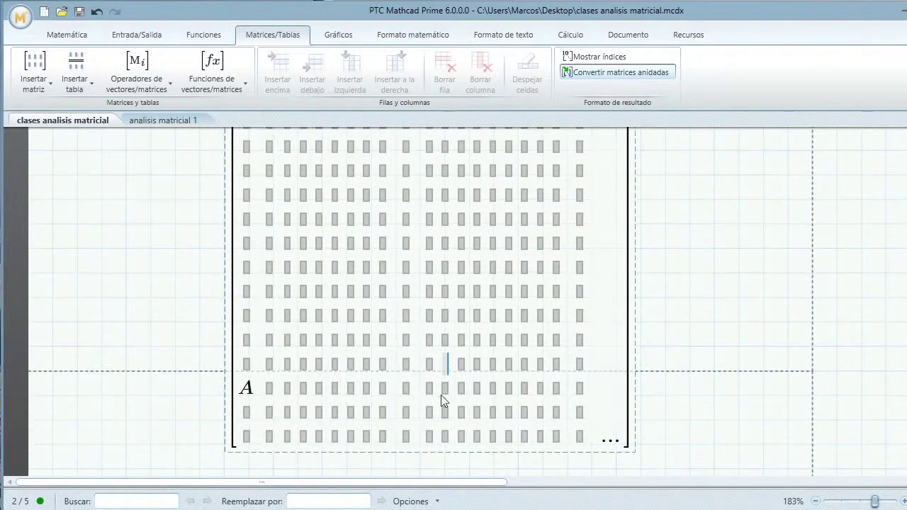
pyautogui.moveTo(426, 441); pyautogui.dragTo(461, 327)
pyautogui.click(712, 275)
pyautogui.scroll(2, 359, 262)
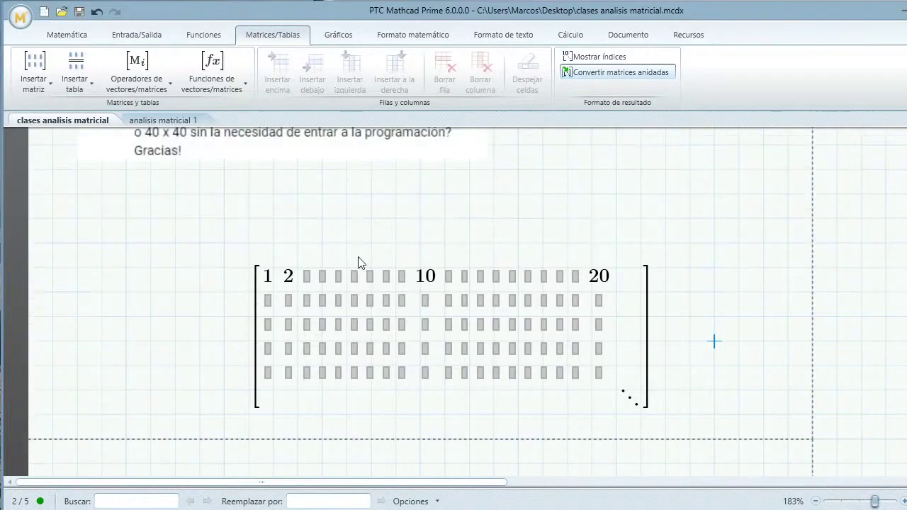
# - Move the collapsed matrix up and to the left so it sits beneath the comment image
pyautogui.click(355, 275)
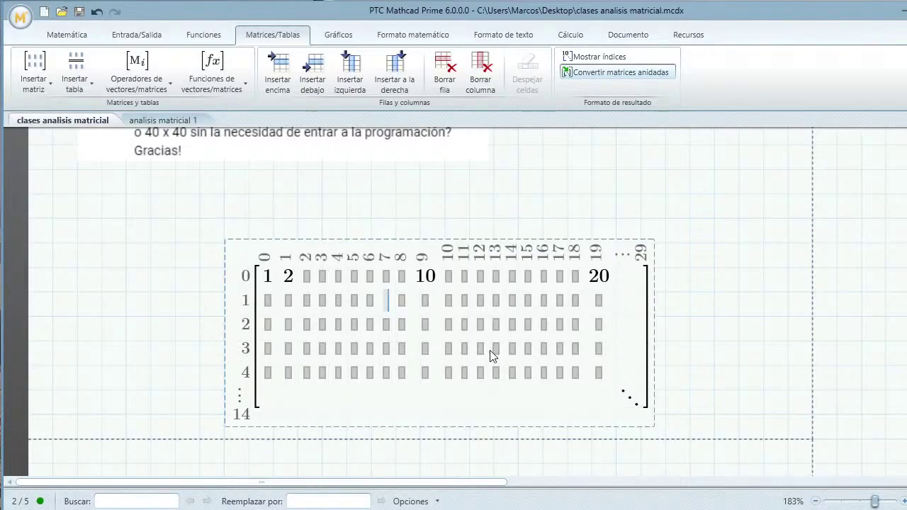
pyautogui.moveTo(472, 238); pyautogui.dragTo(428, 175)
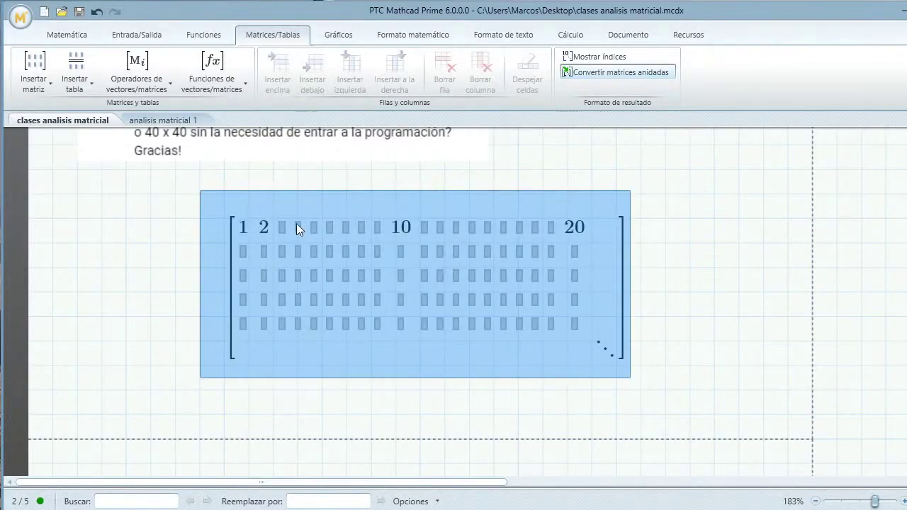
pyautogui.click(441, 274)
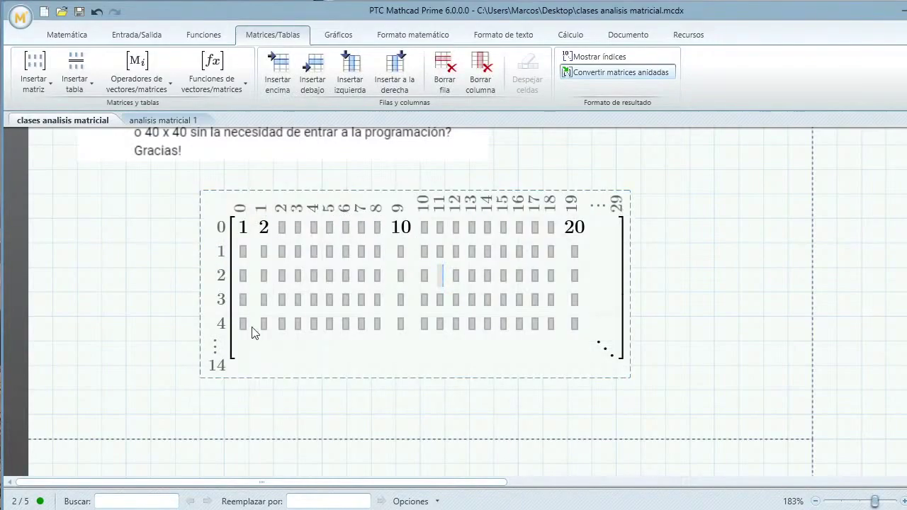
pyautogui.click(297, 415)
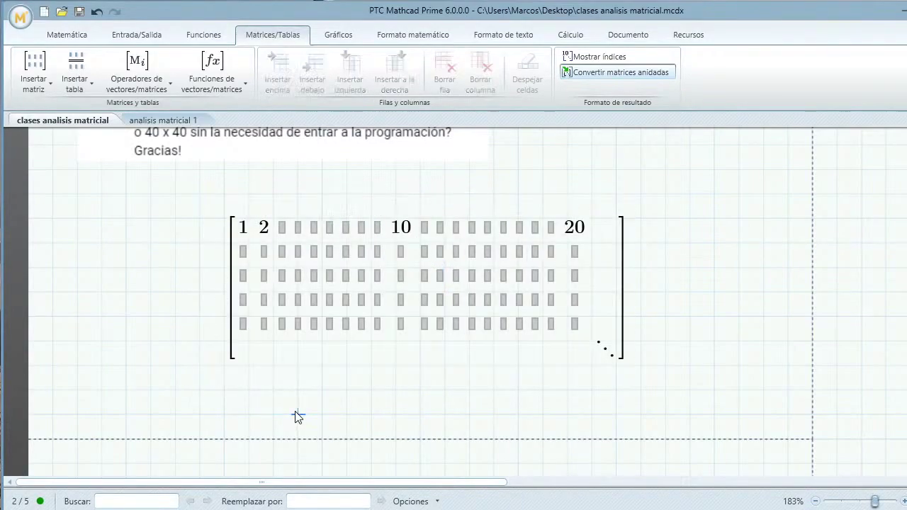
pyautogui.scroll(3, 229, 371)
pyautogui.click(301, 387)
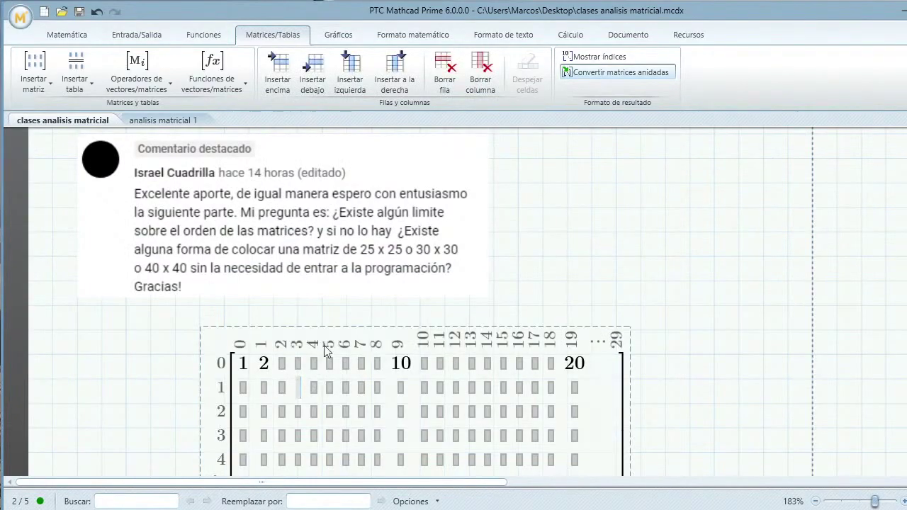
pyautogui.moveTo(326, 323); pyautogui.dragTo(263, 318)
pyautogui.scroll(-1, 520, 326)
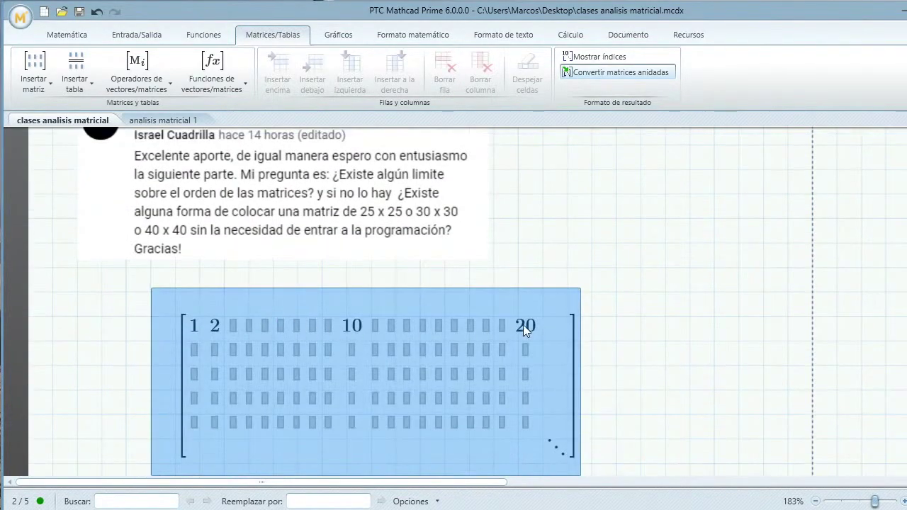
pyautogui.click(618, 316)
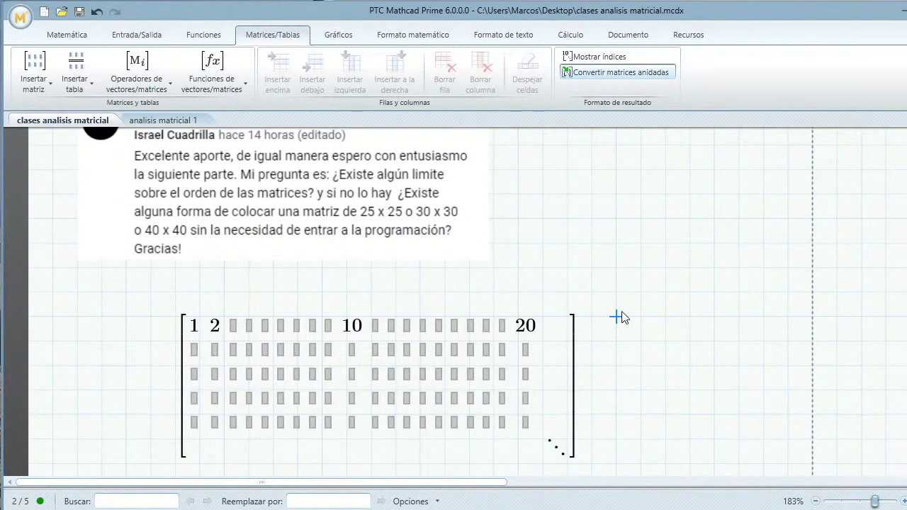
pyautogui.scroll(1, 195, 234)
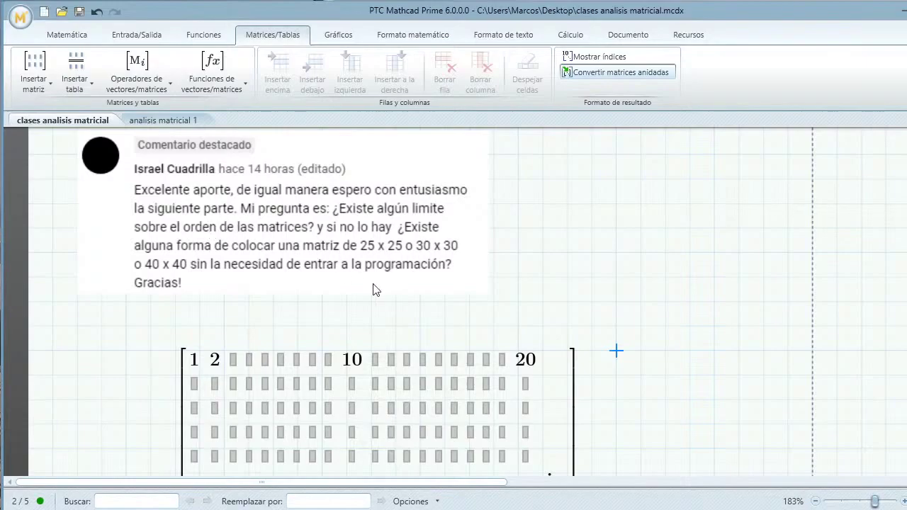
pyautogui.scroll(-2, 329, 338)
pyautogui.click(282, 317)
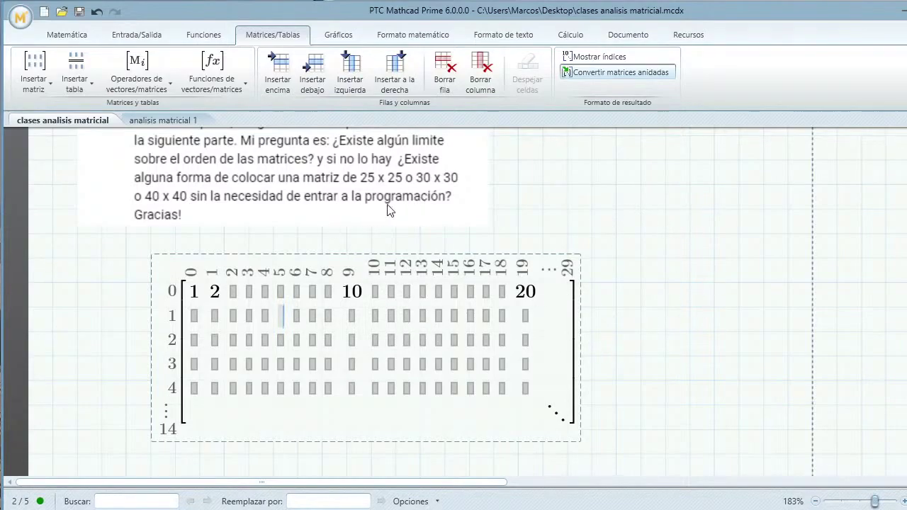
pyautogui.click(653, 232)
# - Add a text box reading TABLAS above the section 2 heading and narrow it to fit the word
pyautogui.scroll(-5, 645, 244)
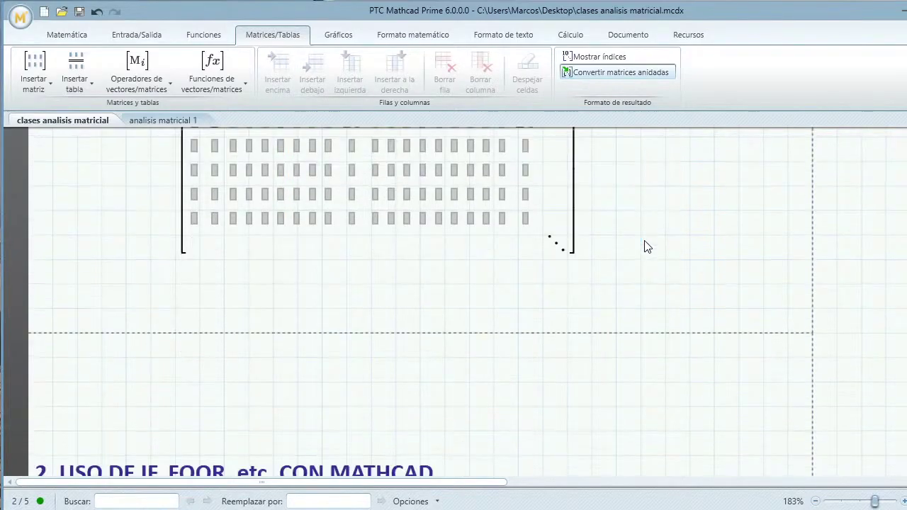
pyautogui.click(82, 294)
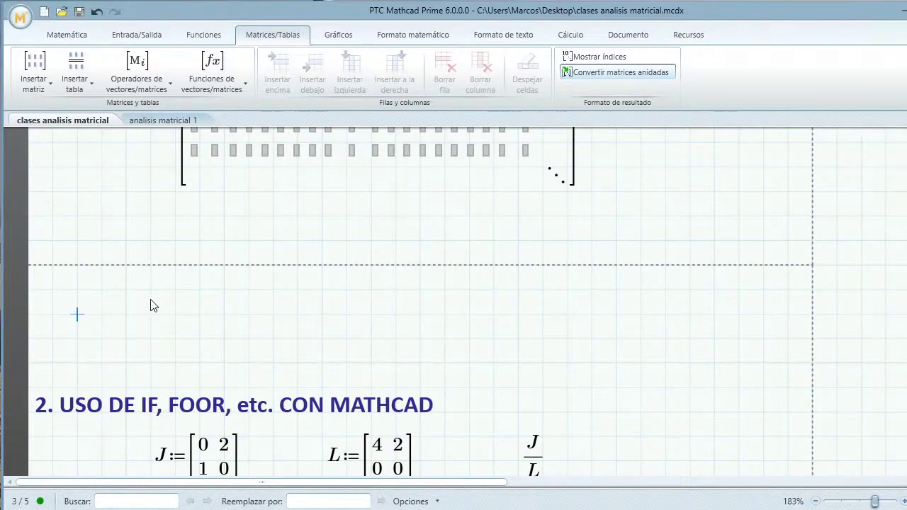
pyautogui.hotkey('ctrl', 't')
pyautogui.write('TALBAS')
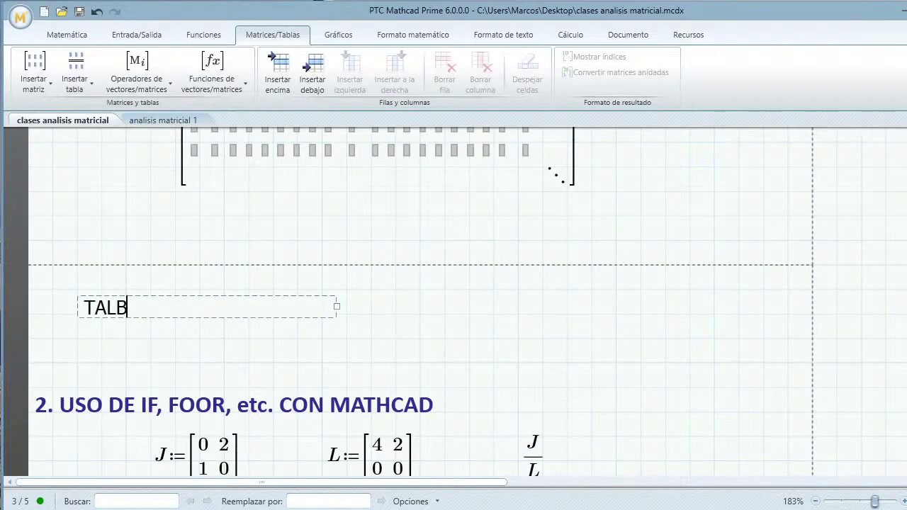
pyautogui.press('BackSpace')
pyautogui.press('BackSpace')
pyautogui.press('BackSpace')
pyautogui.press('BackSpace')
pyautogui.write('BLAS')
pyautogui.moveTo(337, 306); pyautogui.dragTo(174, 309)
pyautogui.click(173, 340)
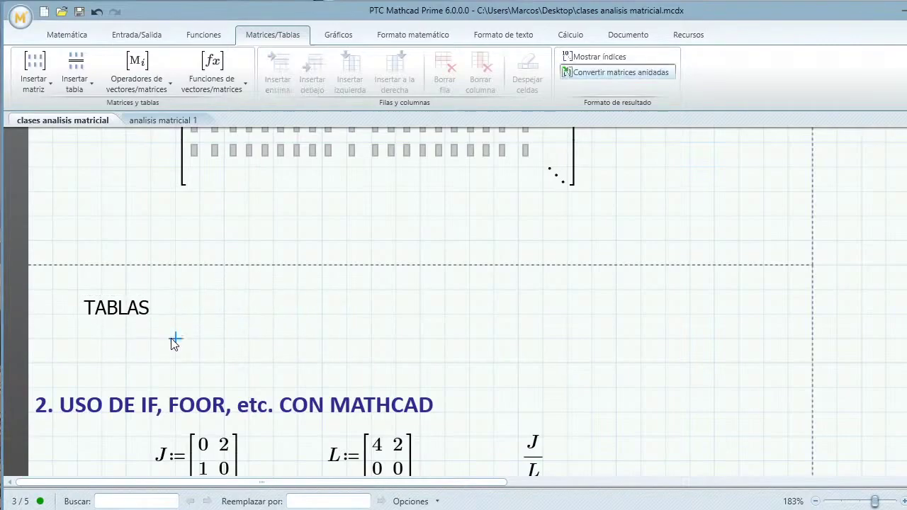
# - Add three blank lines above the section 2 heading and insert a table with 4 columns and 3 rows by the TABLAS text
pyautogui.press('Return')
pyautogui.press('Return')
pyautogui.press('Return')
pyautogui.click(176, 365)
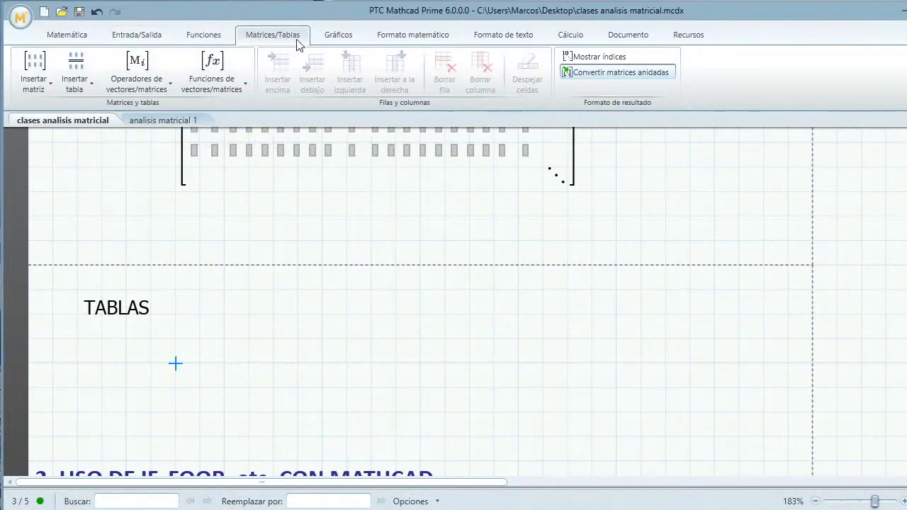
pyautogui.click(88, 88)
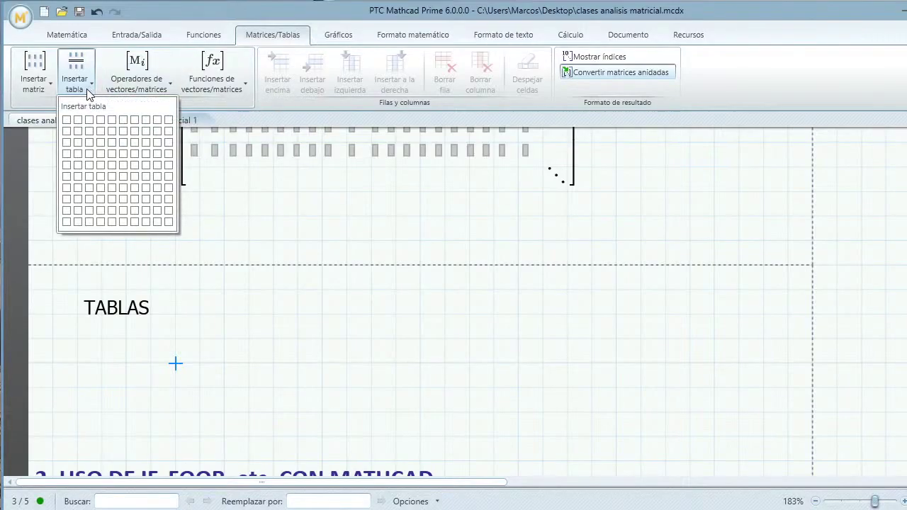
pyautogui.click(102, 149)
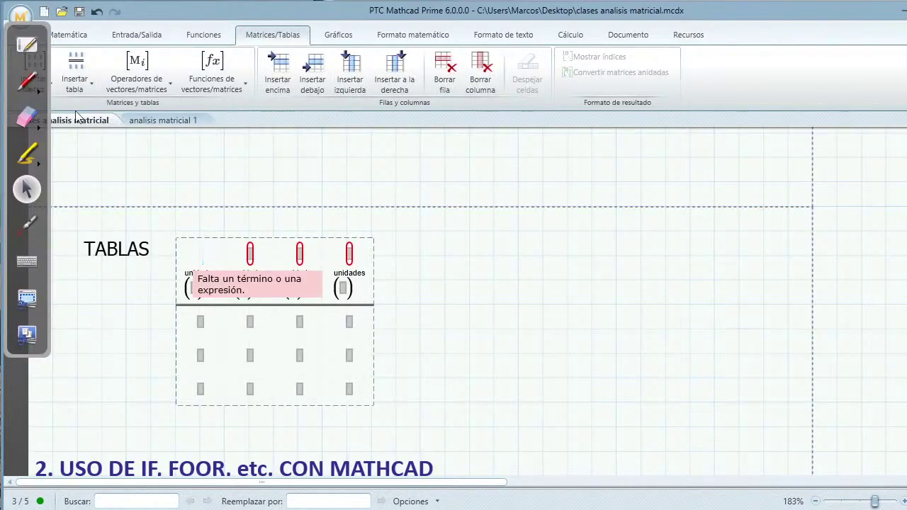
# - Draw five parallel diagonal bars in black pen in the blank area beside the table
pyautogui.click(38, 90)
pyautogui.click(39, 92)
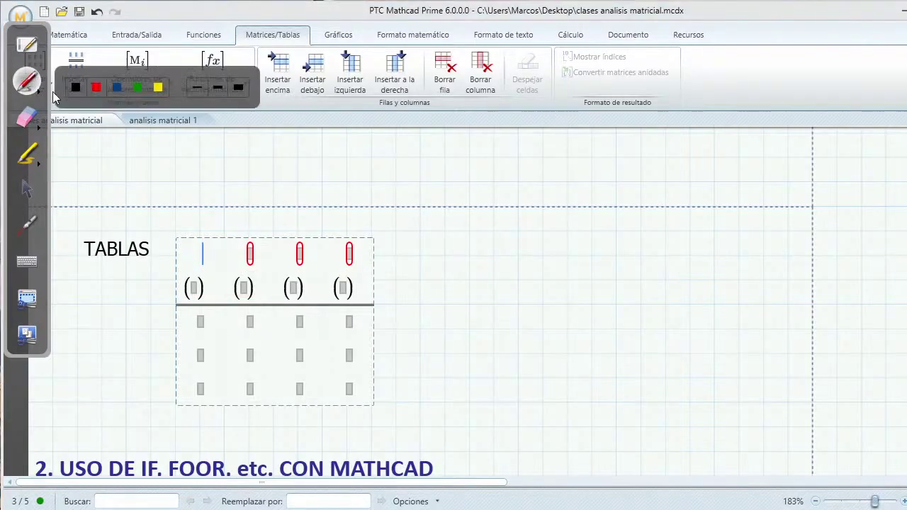
pyautogui.click(76, 87)
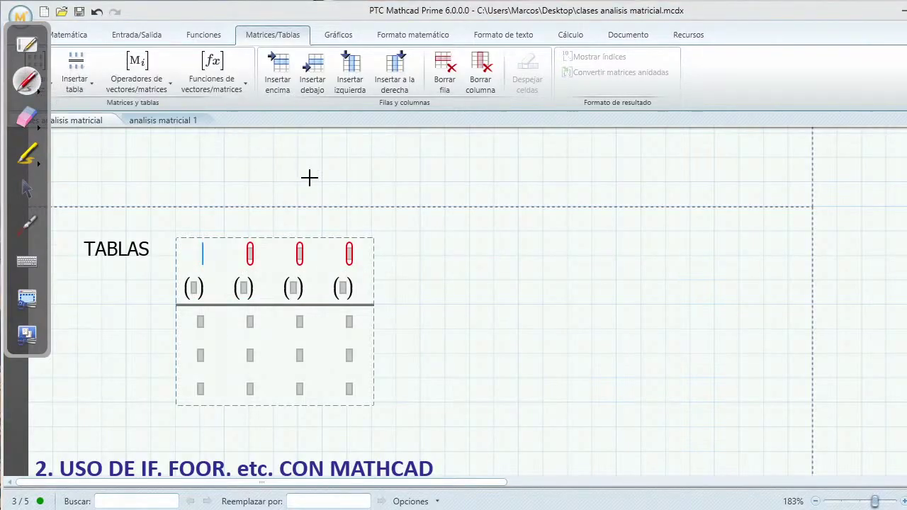
pyautogui.click(443, 267)
pyautogui.moveTo(442, 267); pyautogui.dragTo(536, 207)
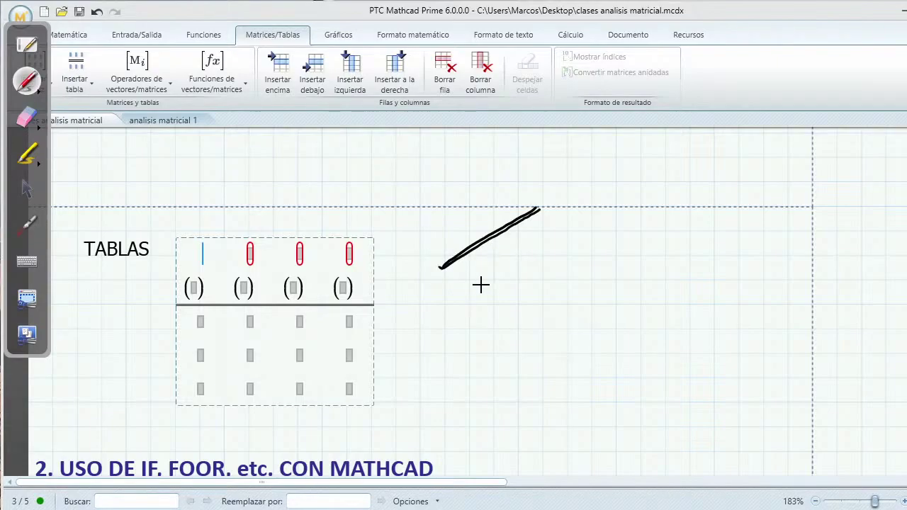
pyautogui.moveTo(496, 283); pyautogui.dragTo(596, 218)
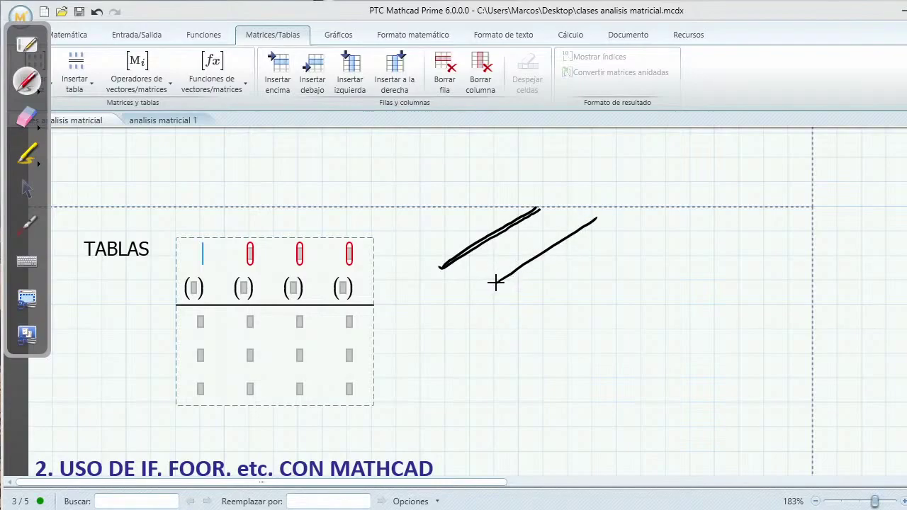
pyautogui.moveTo(535, 260); pyautogui.dragTo(599, 218)
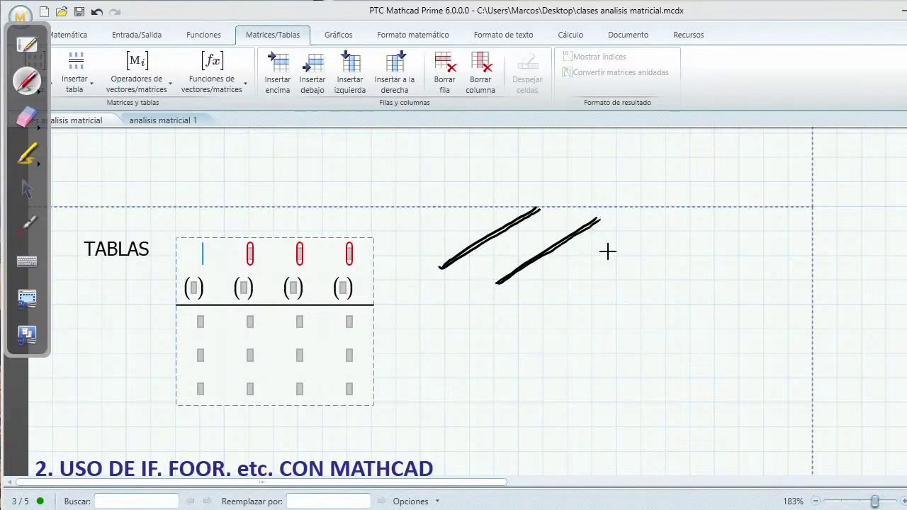
pyautogui.moveTo(550, 303); pyautogui.dragTo(648, 238)
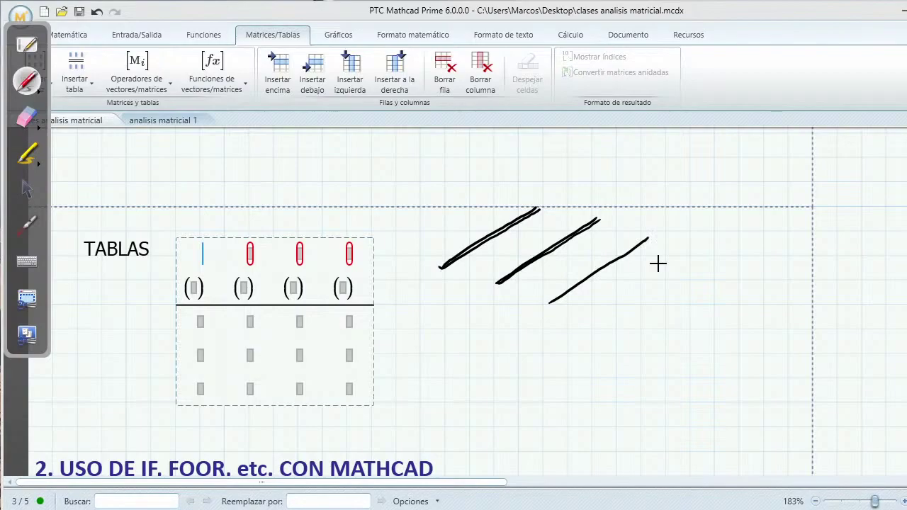
pyautogui.moveTo(617, 315); pyautogui.dragTo(707, 253)
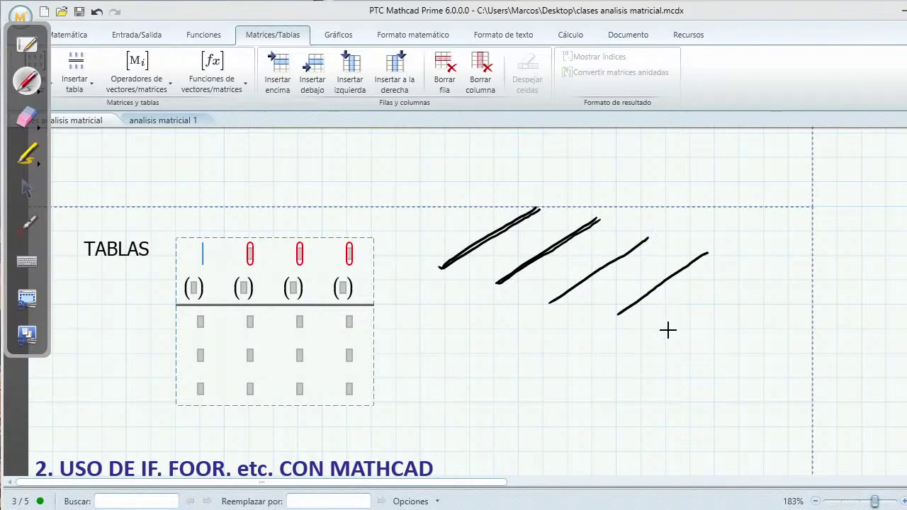
pyautogui.moveTo(669, 328); pyautogui.dragTo(755, 267)
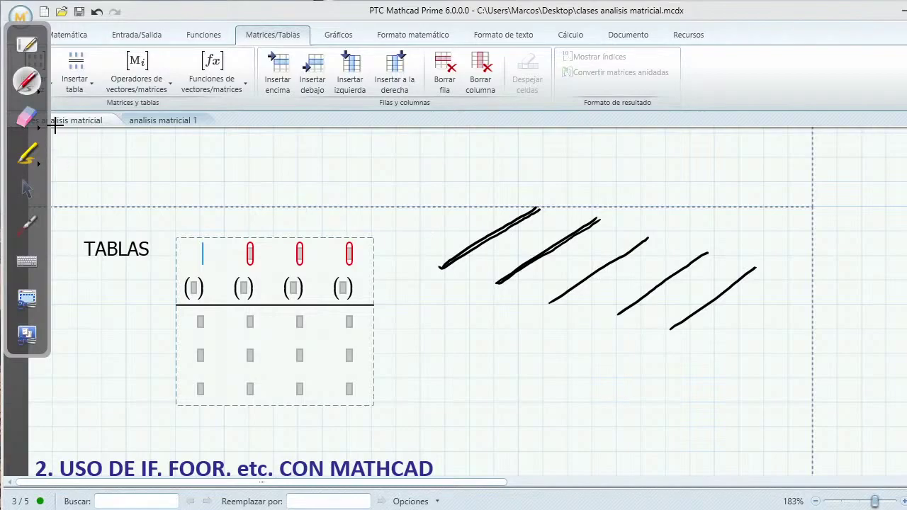
# - Label the first bar B1, L, D, P and number the remaining bars 2 to 5 in red pen
pyautogui.click(41, 90)
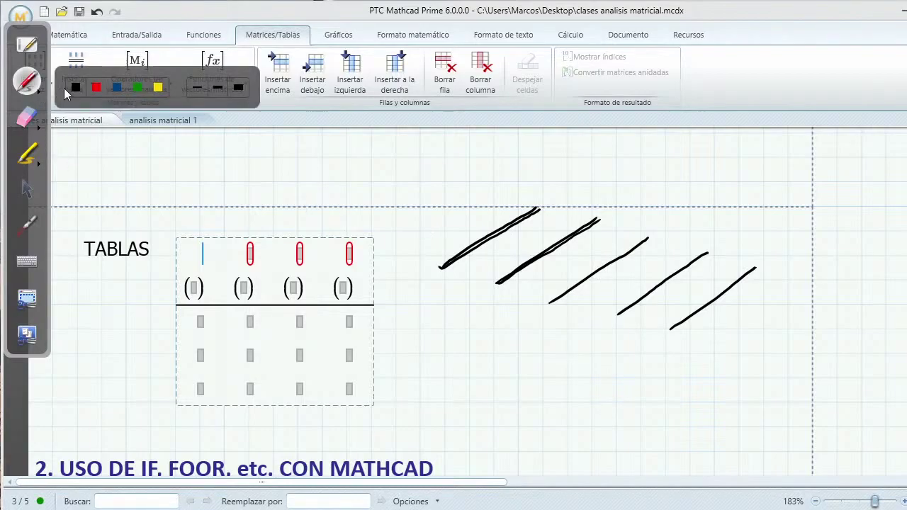
pyautogui.click(97, 87)
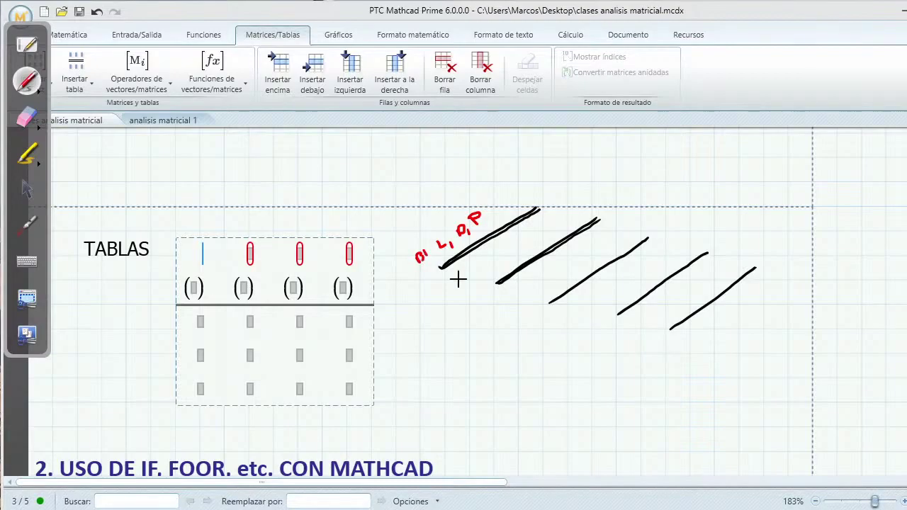
pyautogui.moveTo(473, 288); pyautogui.dragTo(484, 298)
pyautogui.moveTo(600, 316)
pyautogui.mouseDown()
pyautogui.moveTo(602, 328)
pyautogui.moveTo(652, 342)
pyautogui.mouseUp()
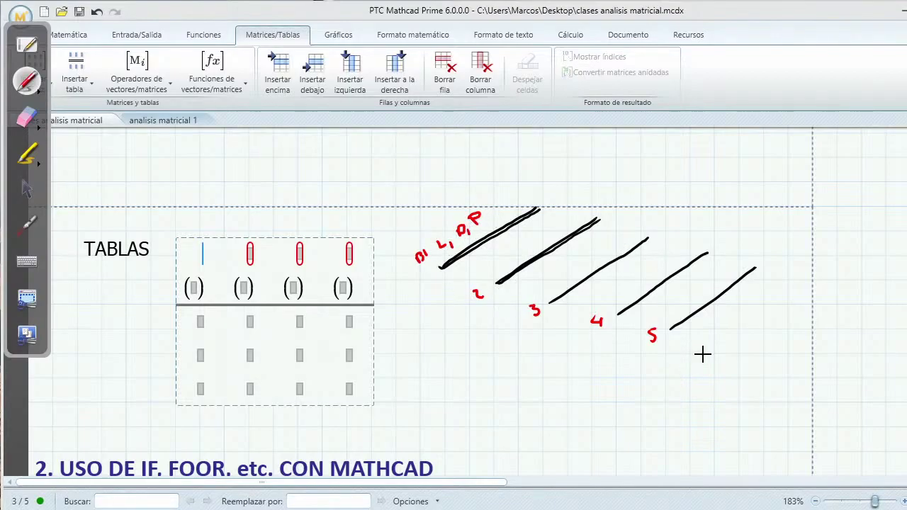
pyautogui.click(28, 191)
# - Name the table's first two columns Barra and L
pyautogui.click(203, 262)
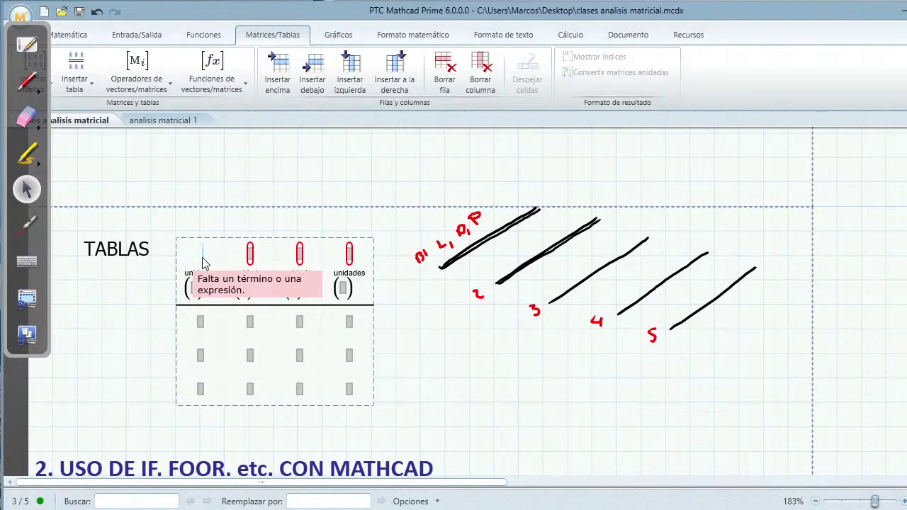
pyautogui.write('BA')
pyautogui.press('BackSpace')
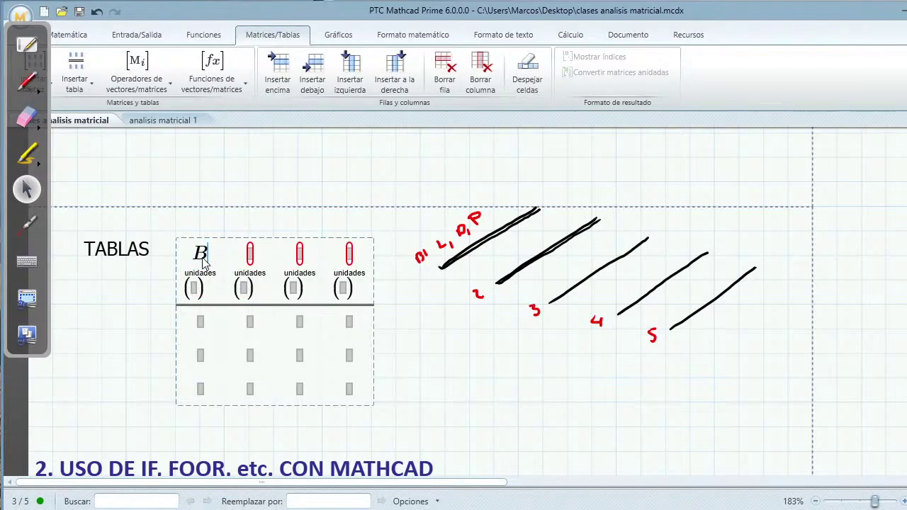
pyautogui.write('arra')
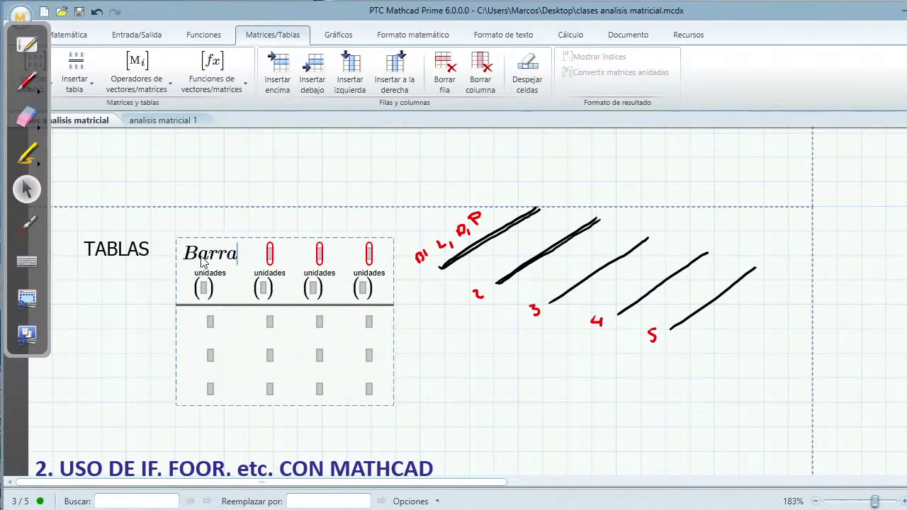
pyautogui.click(211, 326)
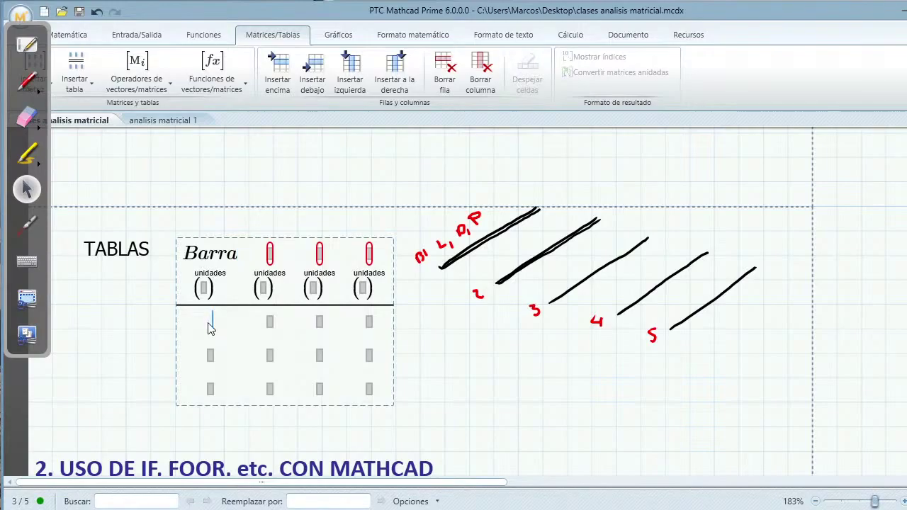
pyautogui.click(272, 258)
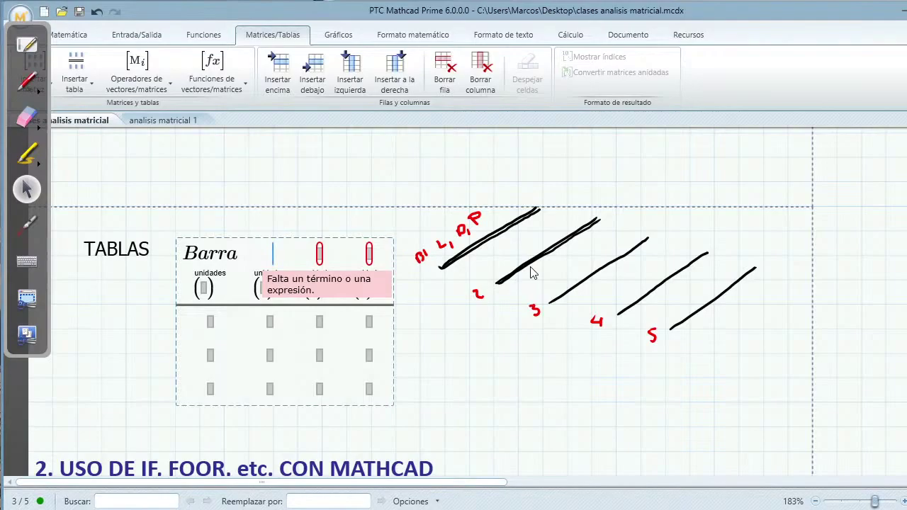
pyautogui.write('Lon')
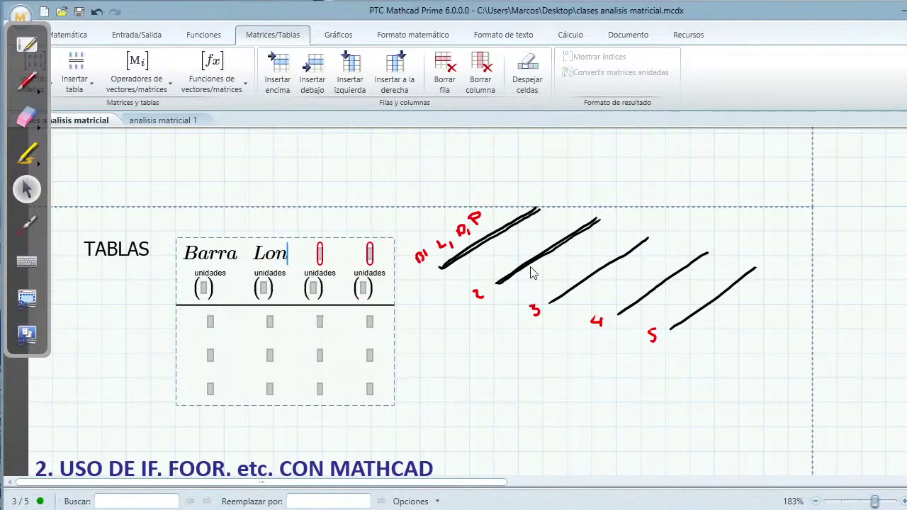
pyautogui.press('BackSpace')
pyautogui.press('BackSpace')
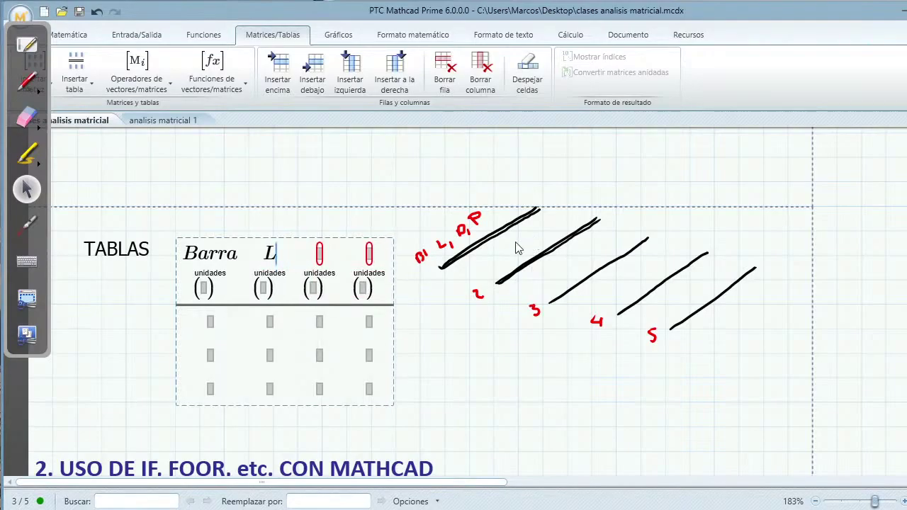
# - Name the table's third and fourth columns D and P
pyautogui.click(321, 257)
pyautogui.write('s')
pyautogui.press('BackSpace')
pyautogui.write('D')
pyautogui.click(370, 255)
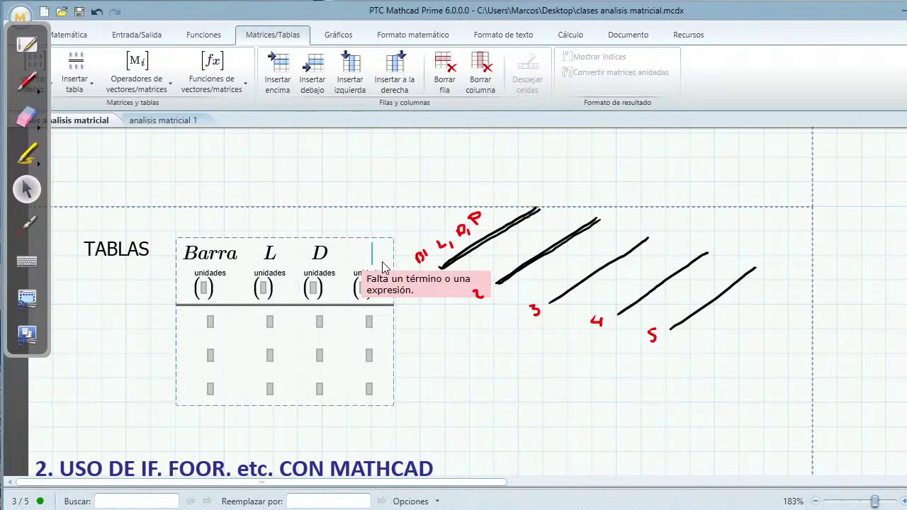
pyautogui.write('P')
pyautogui.press('Tab')
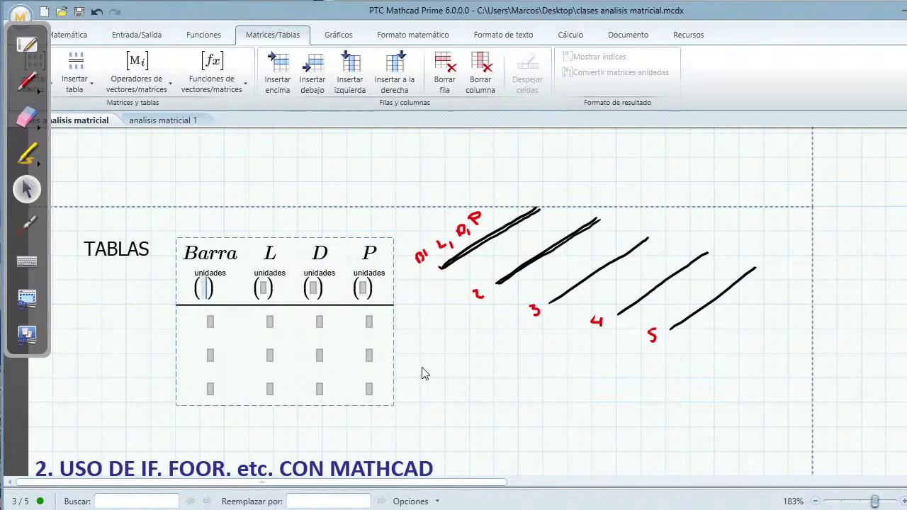
# - Fill the three rows of the Barra column with 1, 2 and 3
pyautogui.click(210, 326)
pyautogui.write('1')
pyautogui.press('Return')
pyautogui.write('2')
pyautogui.press('Return')
pyautogui.write('3')
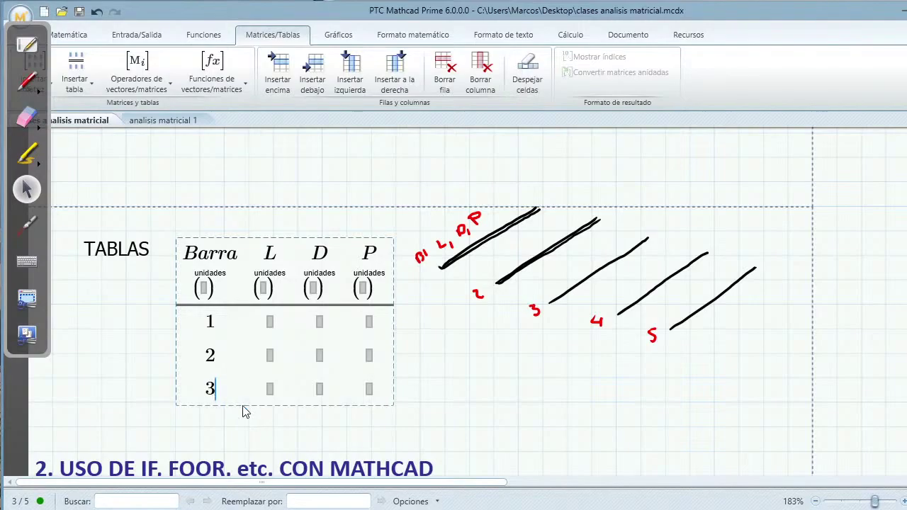
# - Insert two rows below bar 3 in the table and number them 4 and 5 in the Barra column
pyautogui.click(316, 74)
pyautogui.click(479, 442)
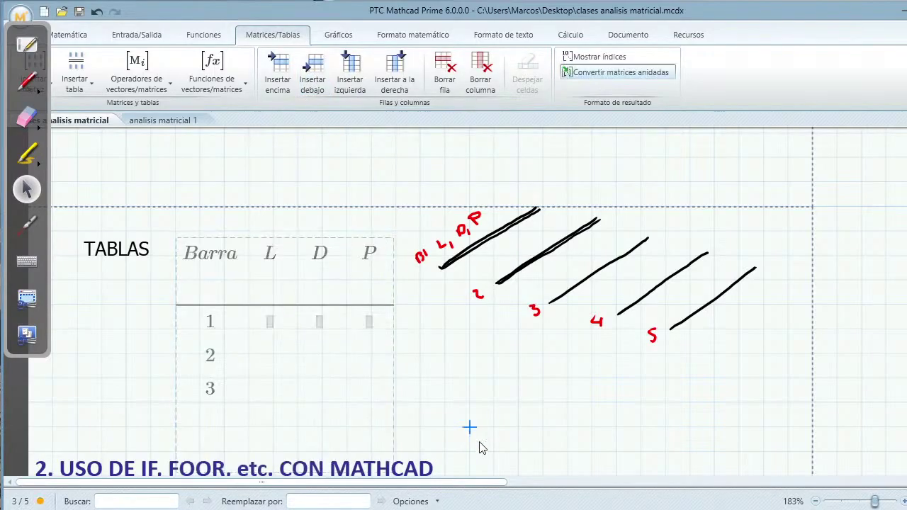
pyautogui.click(496, 454)
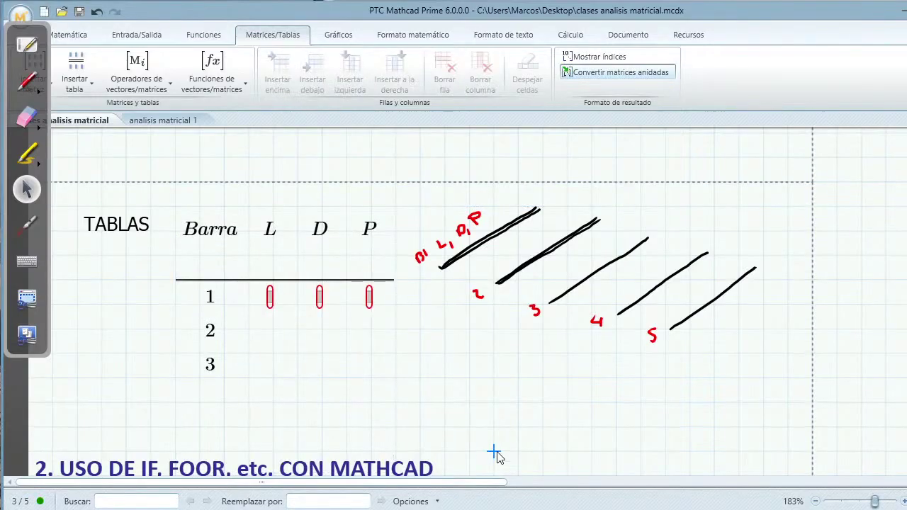
pyautogui.click(212, 401)
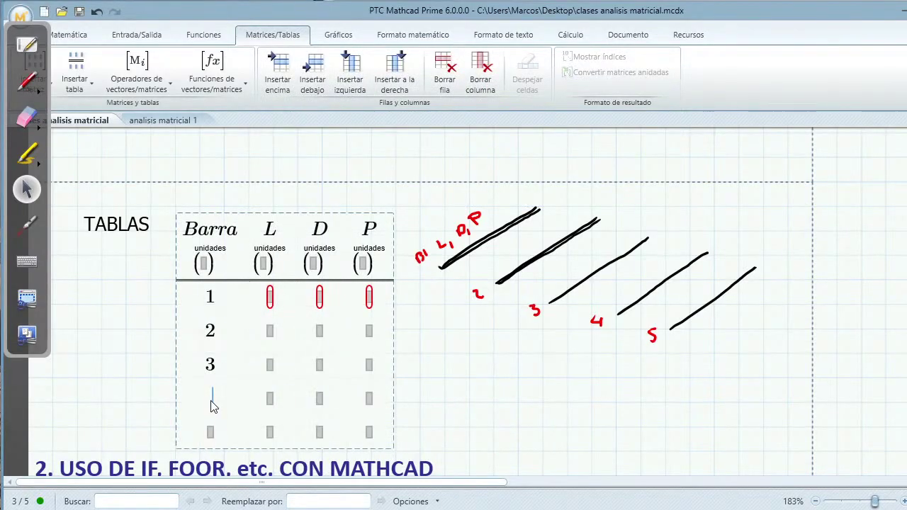
pyautogui.write('4')
pyautogui.click(212, 429)
pyautogui.write('5')
# - Set the L column's unit to m and enter the lengths 10, 5, 6, 3 and 4.5 for bars 1 to 5
pyautogui.click(268, 298)
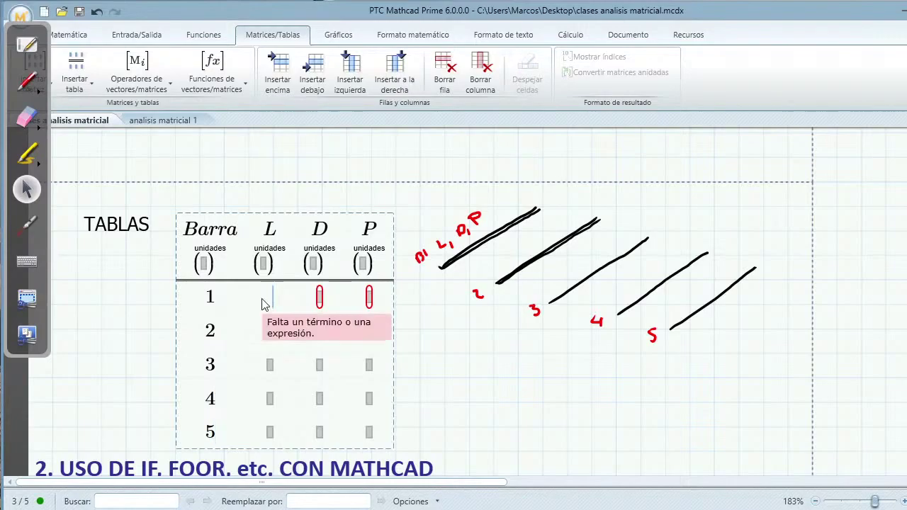
pyautogui.click(262, 262)
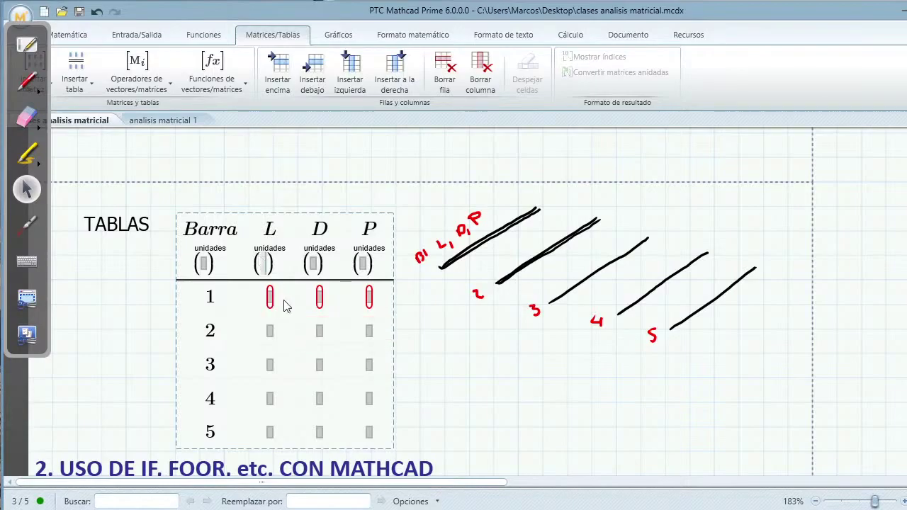
pyautogui.write('m')
pyautogui.write('10')
pyautogui.click(268, 336)
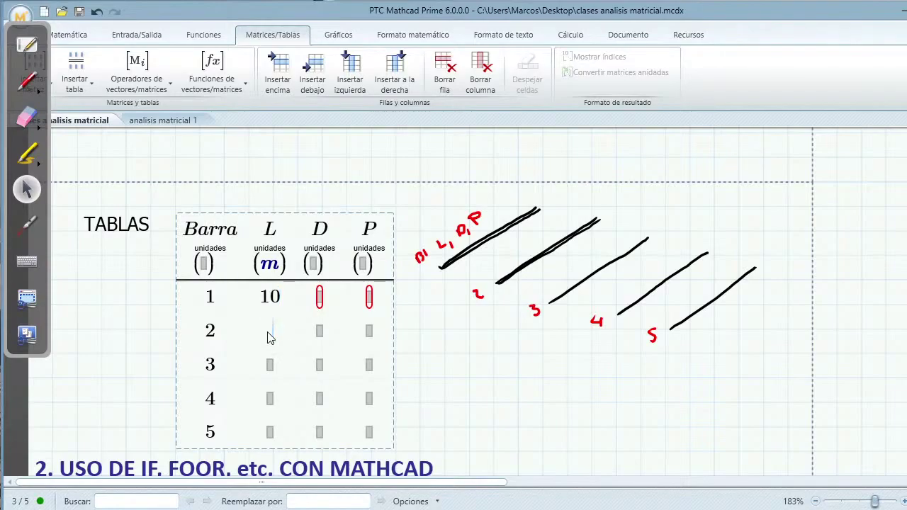
pyautogui.write('5')
pyautogui.click(271, 368)
pyautogui.write('6')
pyautogui.click(272, 408)
pyautogui.write('3')
pyautogui.click(273, 434)
pyautogui.write('4.5')
# - Set the D column's unit to mm and enter the values 20, 16, 12, 10 and 25 for bars 1 to 5
pyautogui.click(318, 287)
pyautogui.click(310, 275)
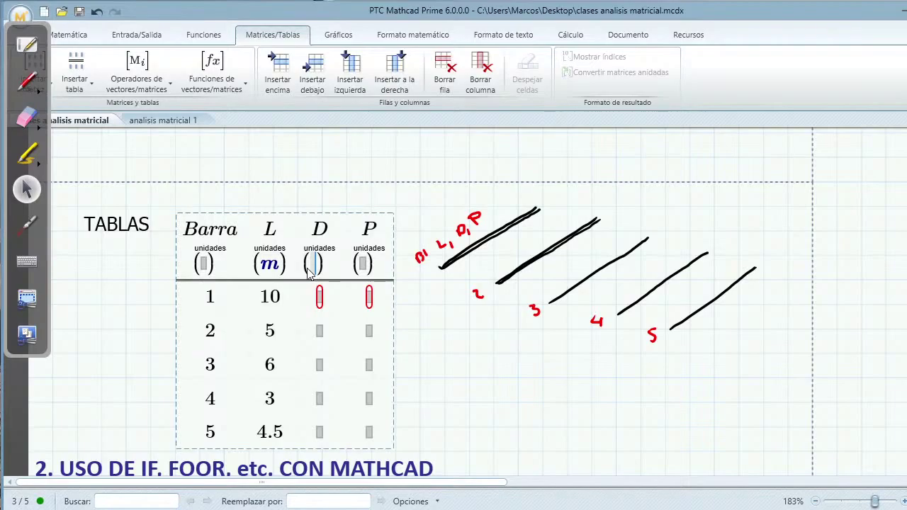
pyautogui.write('mm')
pyautogui.click(326, 297)
pyautogui.write('20')
pyautogui.click(329, 330)
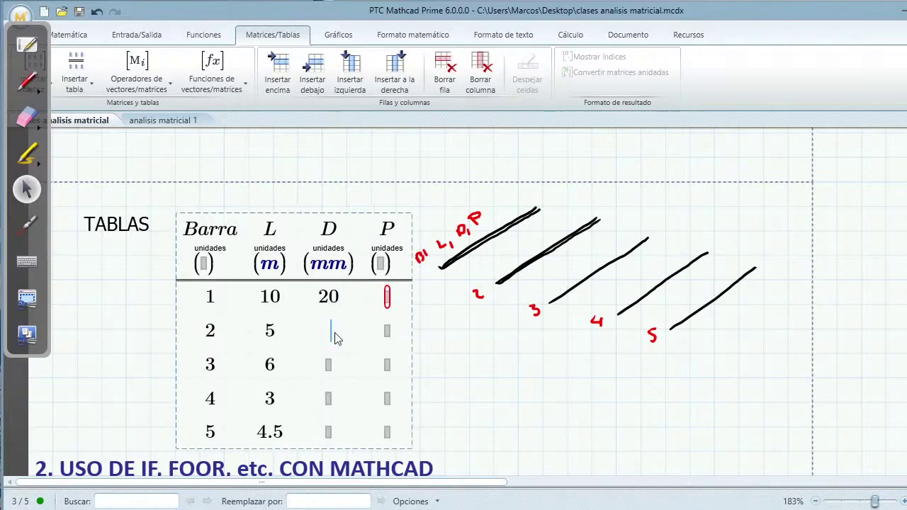
pyautogui.write('1')
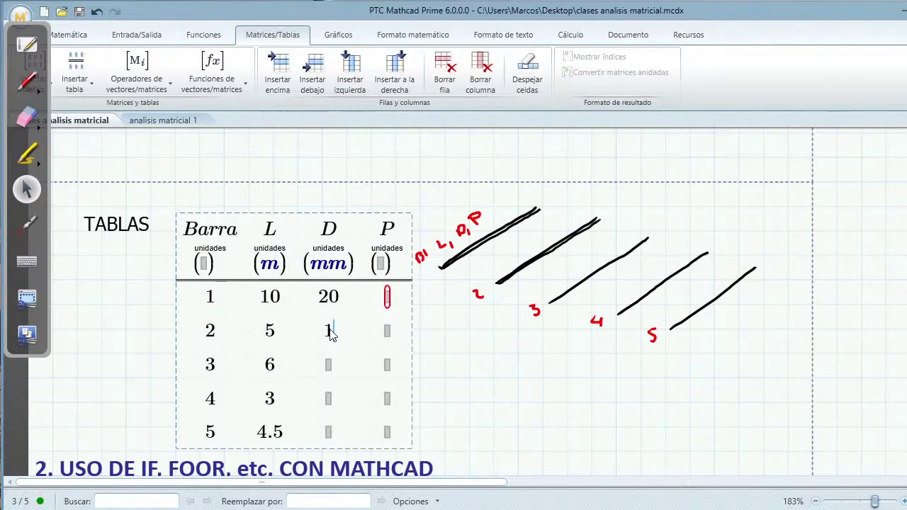
pyautogui.write('6')
pyautogui.click(330, 364)
pyautogui.write('12')
pyautogui.click(335, 401)
pyautogui.write('10')
pyautogui.click(330, 432)
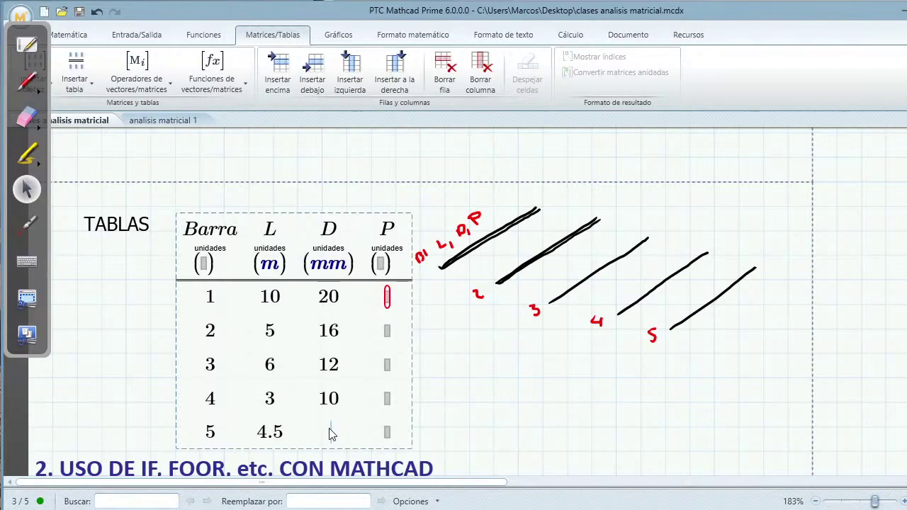
pyautogui.write('25')
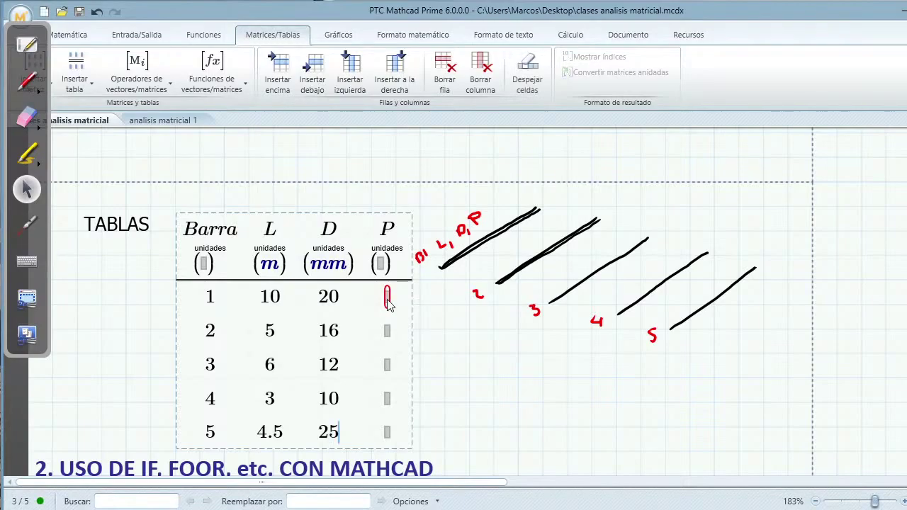
# - Set the P column's unit to kg and enter 0.5, 0.4, 0.3, 0.4 and 0.35 for bars 1 to 5
pyautogui.click(387, 296)
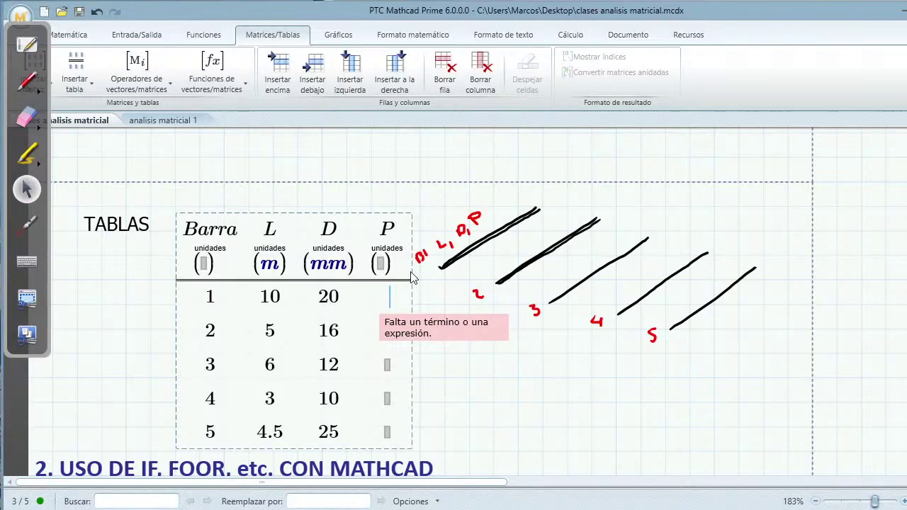
pyautogui.click(382, 264)
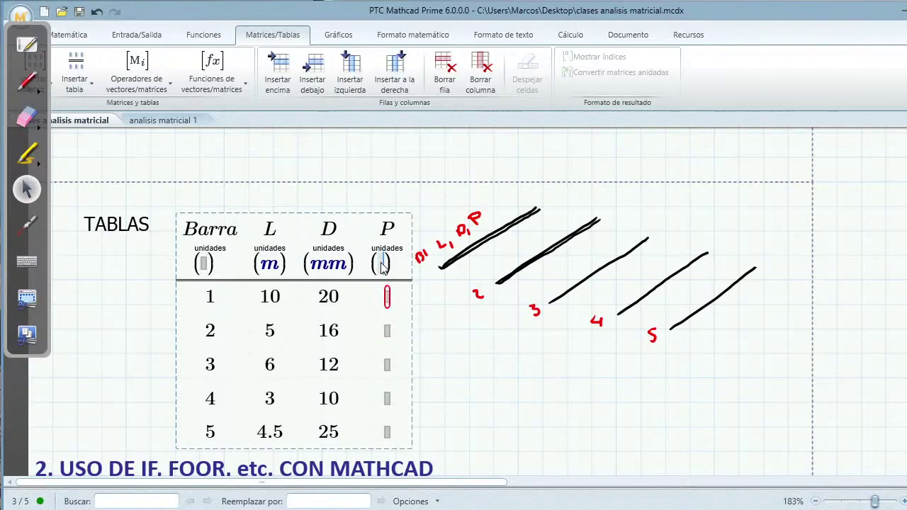
pyautogui.write('k')
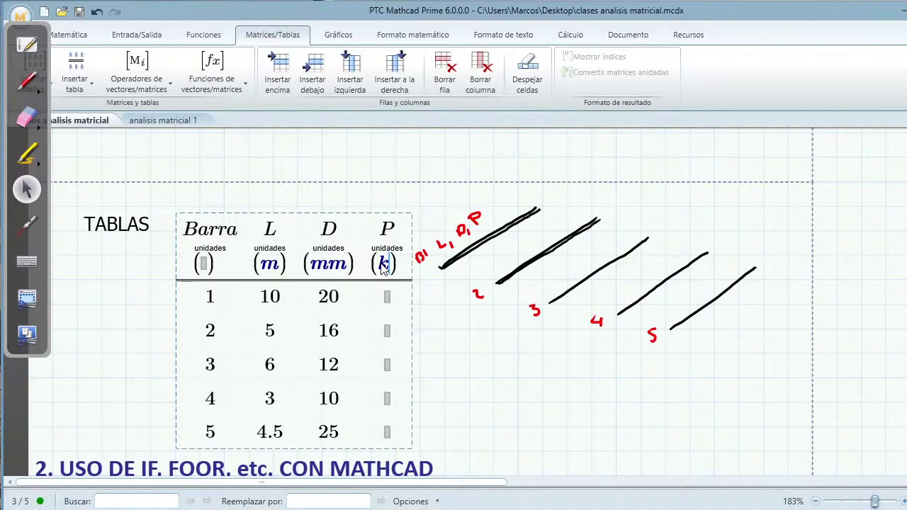
pyautogui.write('g')
pyautogui.press('Return')
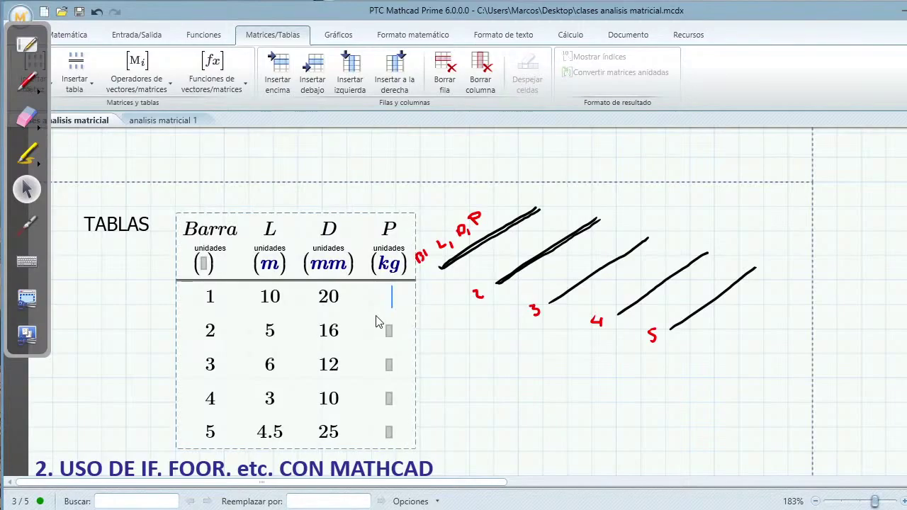
pyautogui.write('0.5')
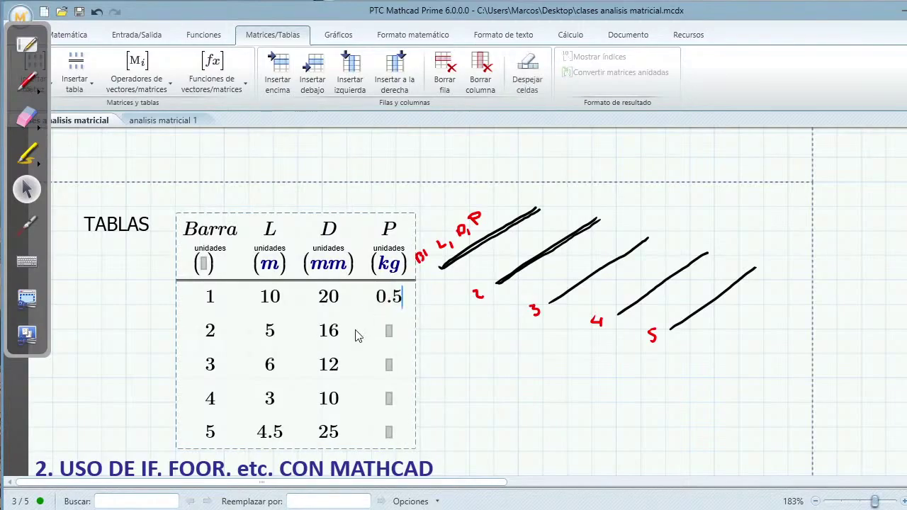
pyautogui.click(388, 336)
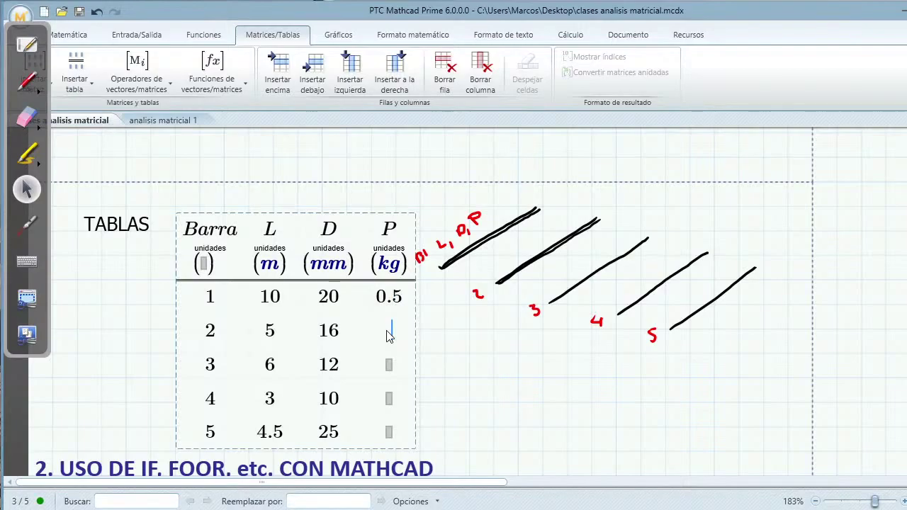
pyautogui.write('0.4')
pyautogui.click(392, 367)
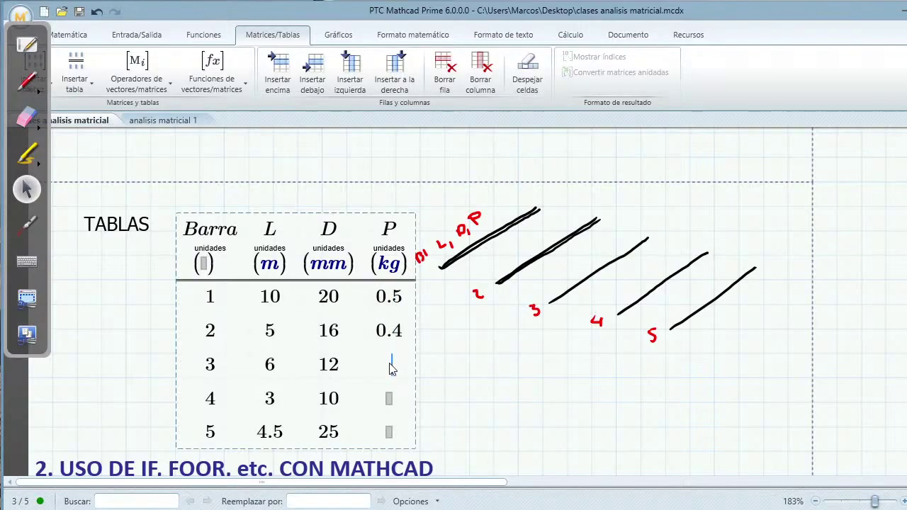
pyautogui.write('0.3')
pyautogui.click(392, 399)
pyautogui.write('0')
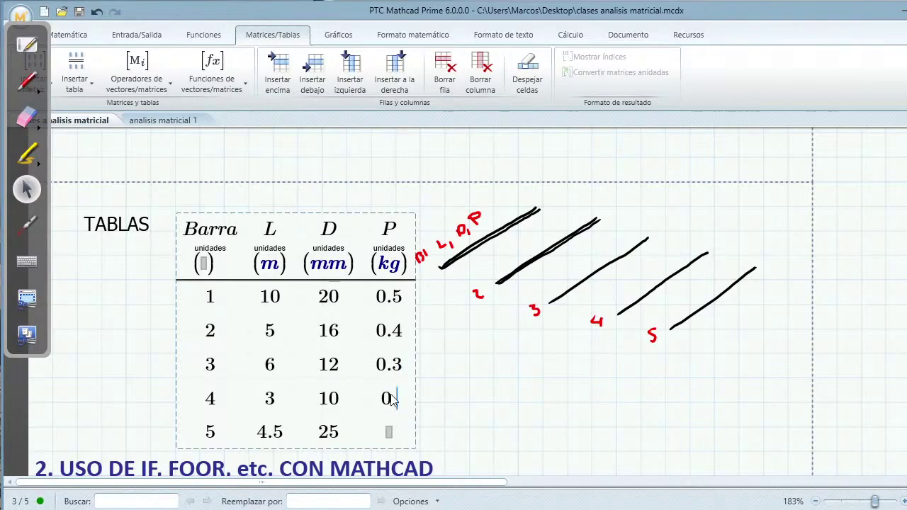
pyautogui.write('.4')
pyautogui.click(388, 432)
pyautogui.write('0.35')
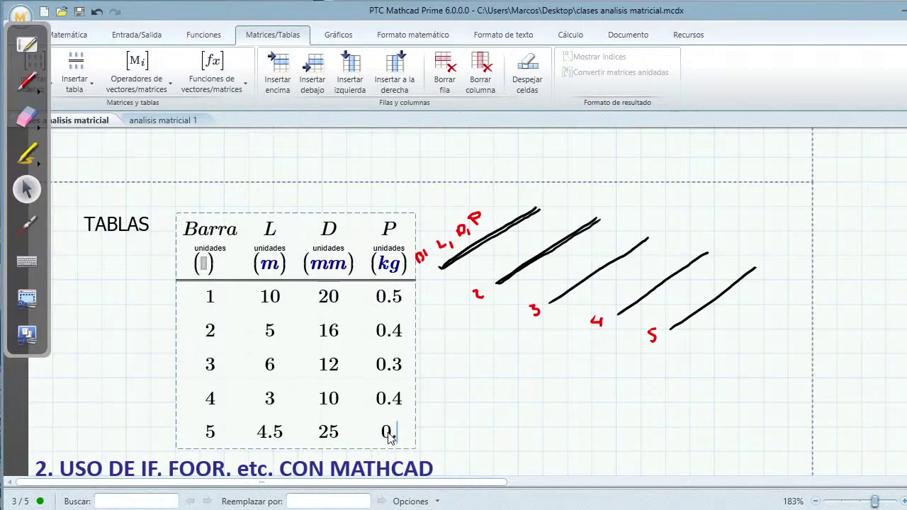
# - Change the P value of bar 5 to 0.75
pyautogui.click(469, 402)
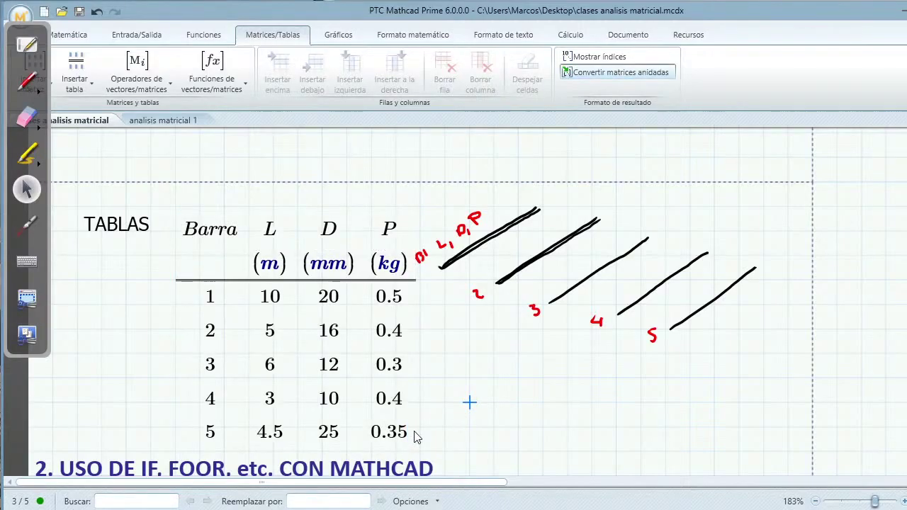
pyautogui.click(417, 438)
pyautogui.press('BackSpace')
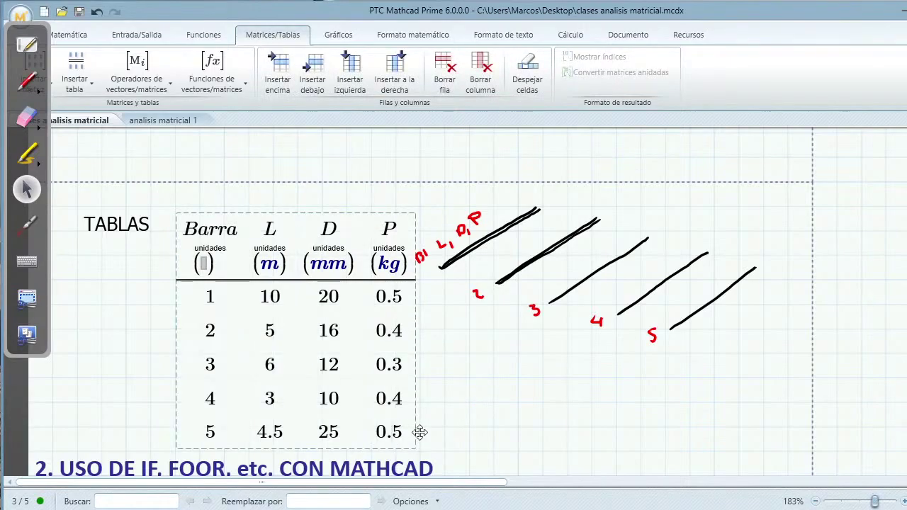
pyautogui.write('7')
pyautogui.click(487, 430)
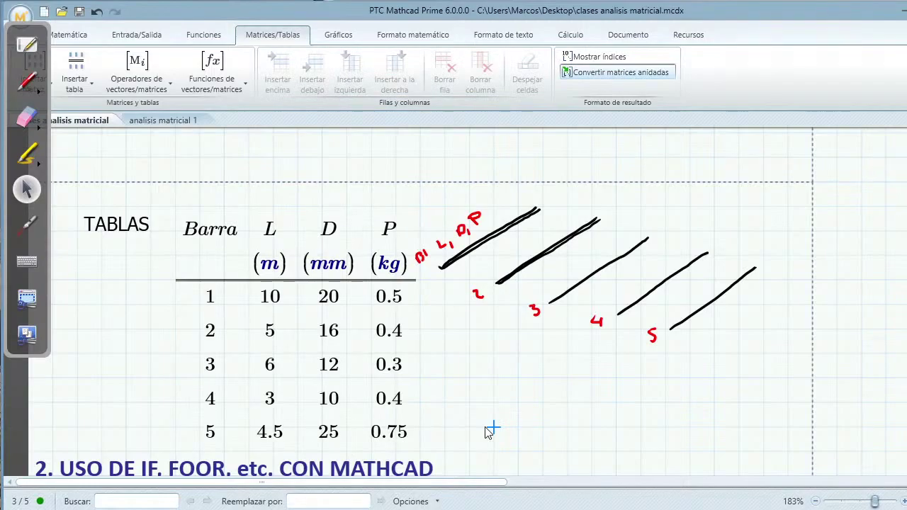
# - Erase the hand-drawn bar sketches and their red labels beside the table
pyautogui.scroll(-2, 431, 395)
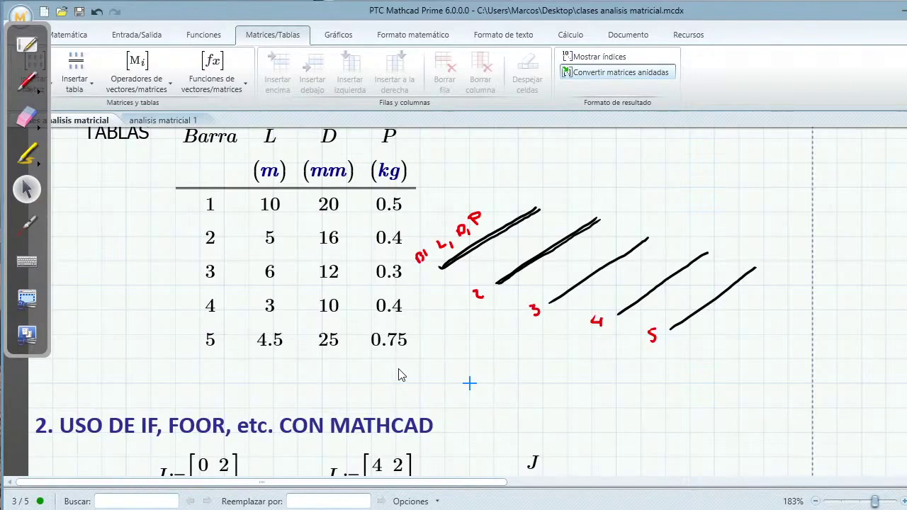
pyautogui.scroll(1, 303, 225)
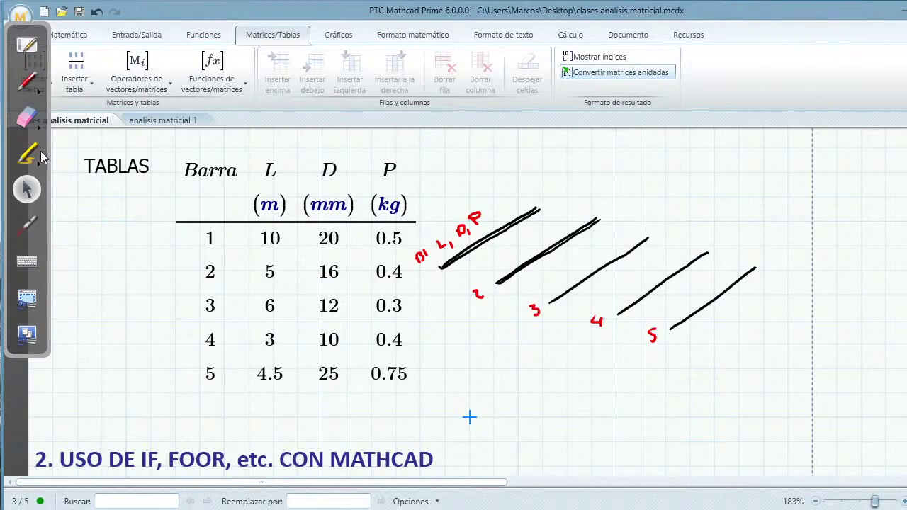
pyautogui.click(27, 120)
pyautogui.moveTo(708, 297)
pyautogui.mouseDown()
pyautogui.moveTo(353, 239)
pyautogui.moveTo(637, 241)
pyautogui.mouseUp()
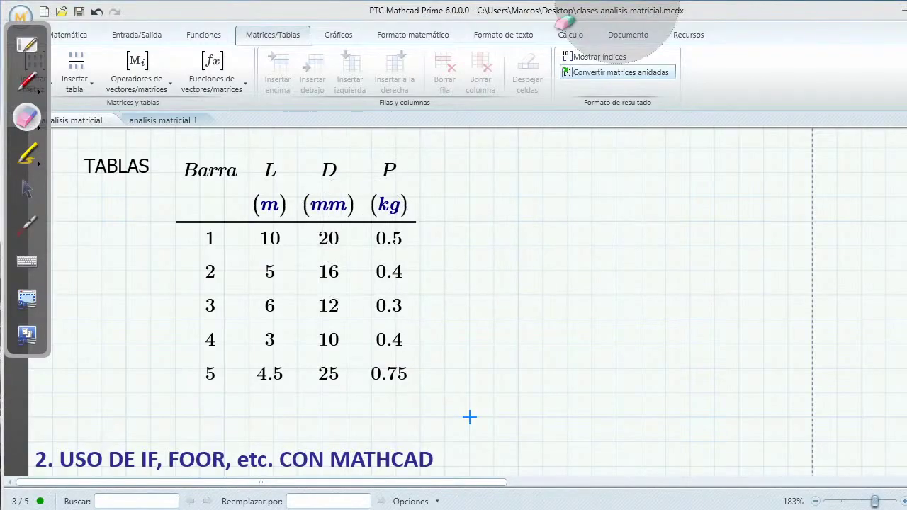
# - Set the annotation pen to green and circle the Barra column of the table
pyautogui.click(28, 82)
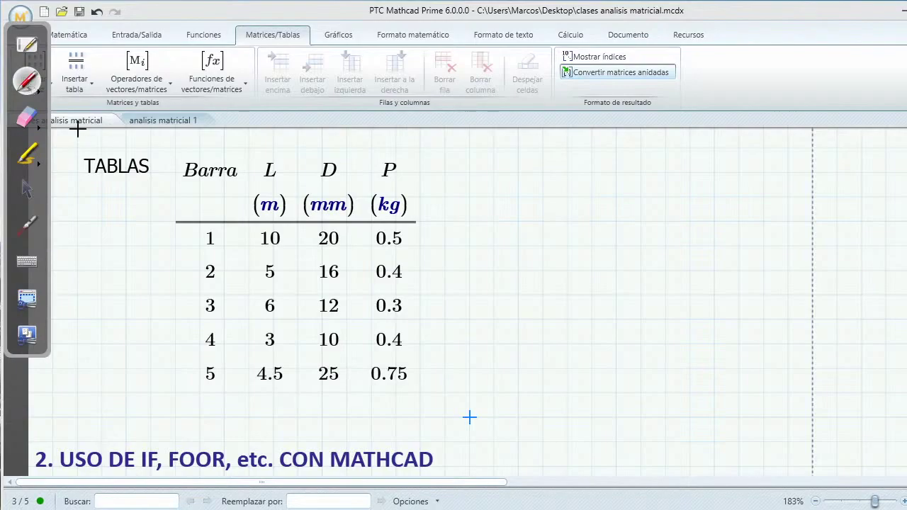
pyautogui.click(39, 90)
pyautogui.click(137, 87)
pyautogui.moveTo(239, 151)
pyautogui.mouseDown()
pyautogui.moveTo(202, 151)
pyautogui.moveTo(176, 187)
pyautogui.moveTo(180, 248)
pyautogui.moveTo(228, 380)
pyautogui.moveTo(240, 150)
pyautogui.mouseUp()
# - Handwrite "Barra =" beside the table, followed by a bracketed column vector of 1, 2, 3, 4 and 5
pyautogui.moveTo(480, 200)
pyautogui.mouseDown()
pyautogui.moveTo(482, 215)
pyautogui.moveTo(503, 218)
pyautogui.mouseUp()
pyautogui.moveTo(508, 219)
pyautogui.mouseDown()
pyautogui.moveTo(517, 207)
pyautogui.moveTo(537, 219)
pyautogui.moveTo(551, 209)
pyautogui.mouseUp()
pyautogui.moveTo(540, 214); pyautogui.dragTo(552, 214)
pyautogui.moveTo(575, 158)
pyautogui.mouseDown()
pyautogui.moveTo(557, 191)
pyautogui.moveTo(574, 288)
pyautogui.mouseUp()
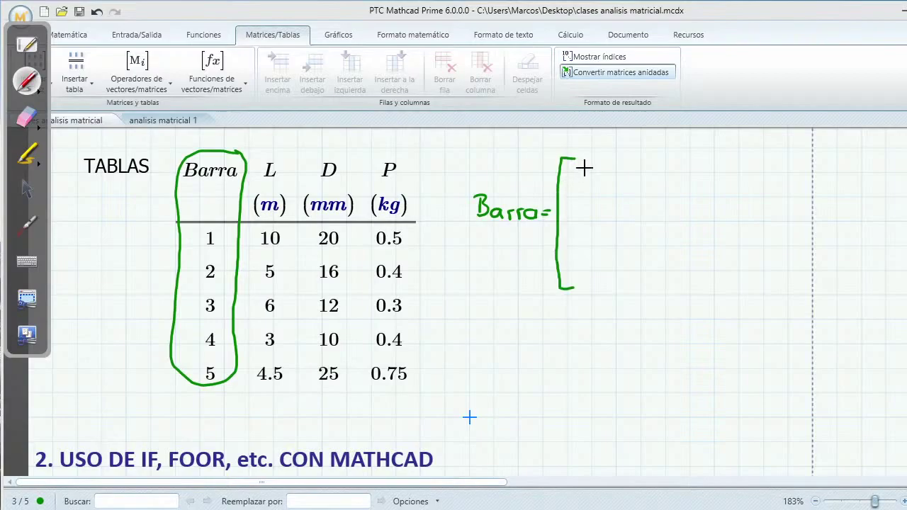
pyautogui.moveTo(586, 167); pyautogui.dragTo(587, 178)
pyautogui.moveTo(583, 193); pyautogui.dragTo(578, 272)
pyautogui.click(577, 243)
pyautogui.click(588, 151)
pyautogui.moveTo(588, 151); pyautogui.dragTo(601, 285)
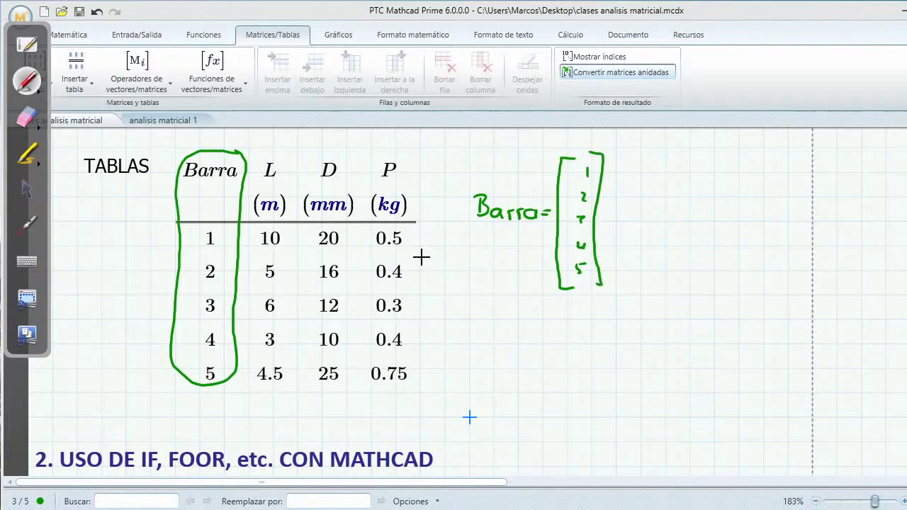
# - Handwrite "L =" with the bracketed column vector 10, 5, 6, 3, 4.5 in m, plus the labels "D =" and "P ="
pyautogui.moveTo(628, 196)
pyautogui.mouseDown()
pyautogui.moveTo(635, 211)
pyautogui.moveTo(646, 202)
pyautogui.mouseUp()
pyautogui.moveTo(637, 210); pyautogui.dragTo(647, 209)
pyautogui.moveTo(670, 148)
pyautogui.mouseDown()
pyautogui.moveTo(654, 281)
pyautogui.moveTo(669, 281)
pyautogui.moveTo(670, 166)
pyautogui.mouseUp()
pyautogui.moveTo(685, 155); pyautogui.dragTo(677, 197)
pyautogui.moveTo(680, 183)
pyautogui.mouseDown()
pyautogui.moveTo(692, 183)
pyautogui.moveTo(671, 219)
pyautogui.moveTo(672, 278)
pyautogui.moveTo(682, 271)
pyautogui.mouseUp()
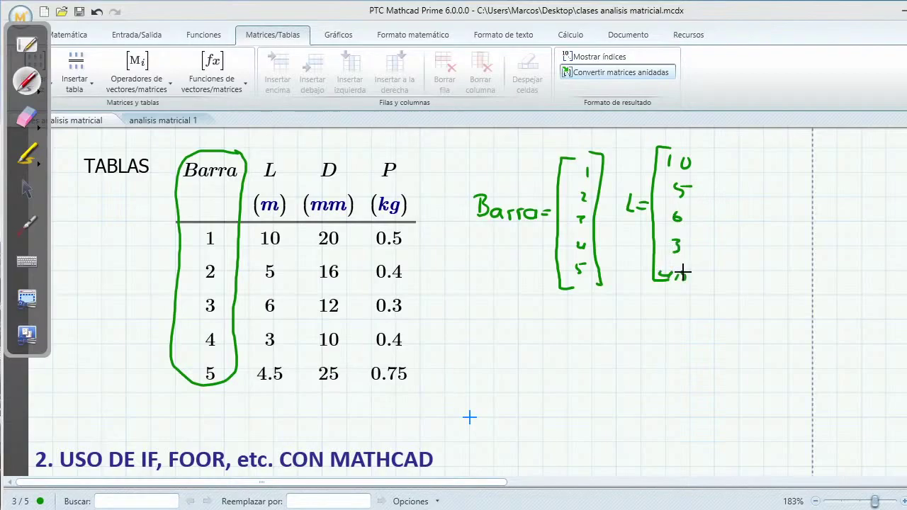
pyautogui.moveTo(685, 144)
pyautogui.mouseDown()
pyautogui.moveTo(711, 173)
pyautogui.moveTo(710, 271)
pyautogui.mouseUp()
pyautogui.moveTo(716, 199); pyautogui.dragTo(766, 204)
pyautogui.moveTo(782, 198); pyautogui.dragTo(792, 202)
pyautogui.moveTo(836, 183)
pyautogui.mouseDown()
pyautogui.moveTo(837, 199)
pyautogui.moveTo(848, 193)
pyautogui.mouseUp()
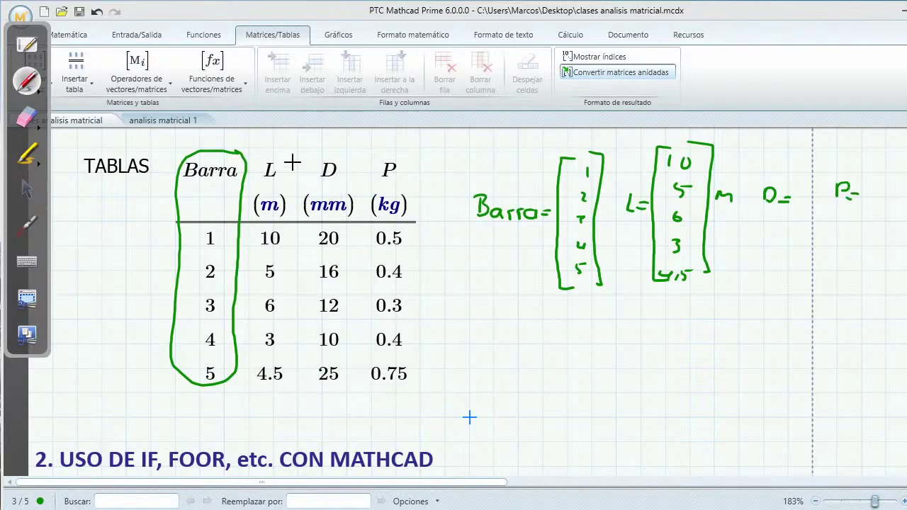
# - Circle the L and D columns in green and erase all the circles drawn over the table
pyautogui.moveTo(281, 152)
pyautogui.mouseDown()
pyautogui.moveTo(252, 258)
pyautogui.moveTo(242, 366)
pyautogui.moveTo(297, 294)
pyautogui.moveTo(297, 170)
pyautogui.moveTo(283, 152)
pyautogui.mouseUp()
pyautogui.moveTo(343, 151)
pyautogui.mouseDown()
pyautogui.moveTo(316, 159)
pyautogui.moveTo(303, 234)
pyautogui.moveTo(348, 319)
pyautogui.moveTo(360, 183)
pyautogui.moveTo(340, 147)
pyautogui.mouseUp()
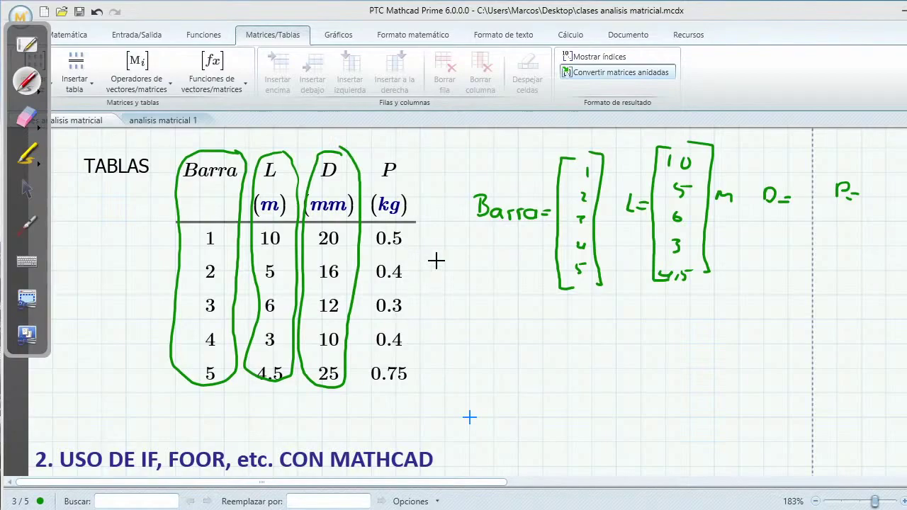
pyautogui.click(26, 117)
pyautogui.moveTo(157, 156)
pyautogui.mouseDown()
pyautogui.moveTo(343, 276)
pyautogui.moveTo(195, 333)
pyautogui.mouseUp()
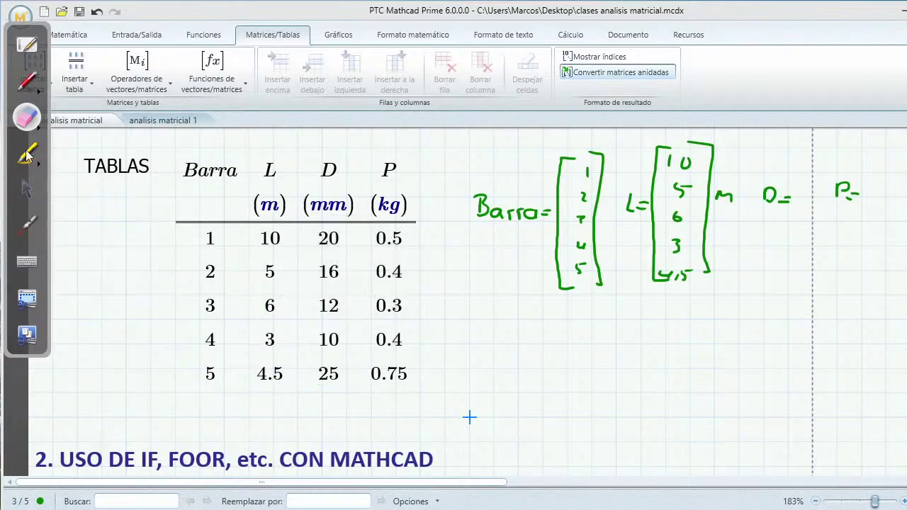
pyautogui.click(30, 190)
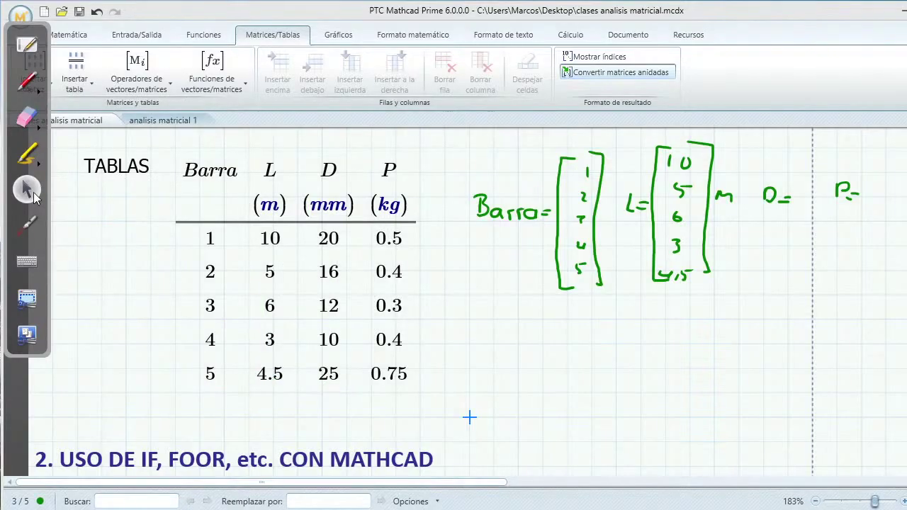
# - Review the VECTORES section and the large matrix example located above the table
pyautogui.scroll(-10, 408, 310)
pyautogui.scroll(1, 408, 310)
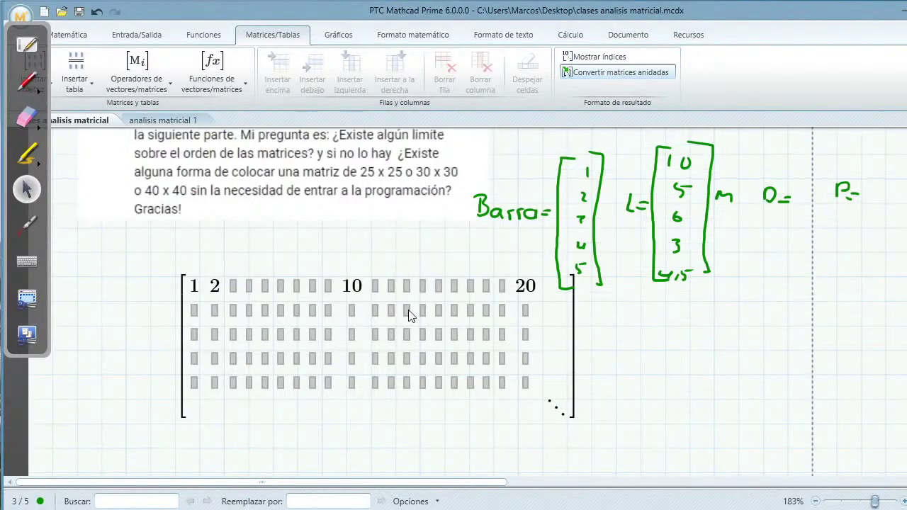
pyautogui.scroll(8, 408, 310)
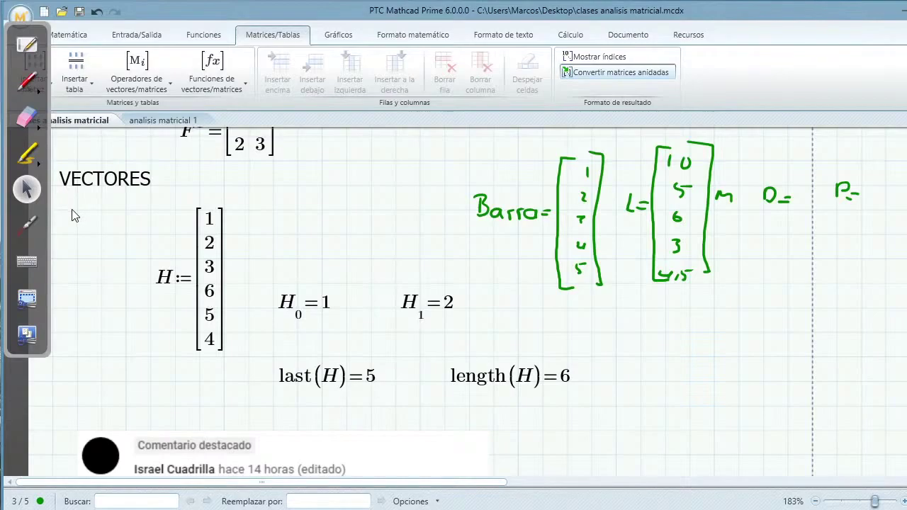
pyautogui.scroll(-3, 338, 309)
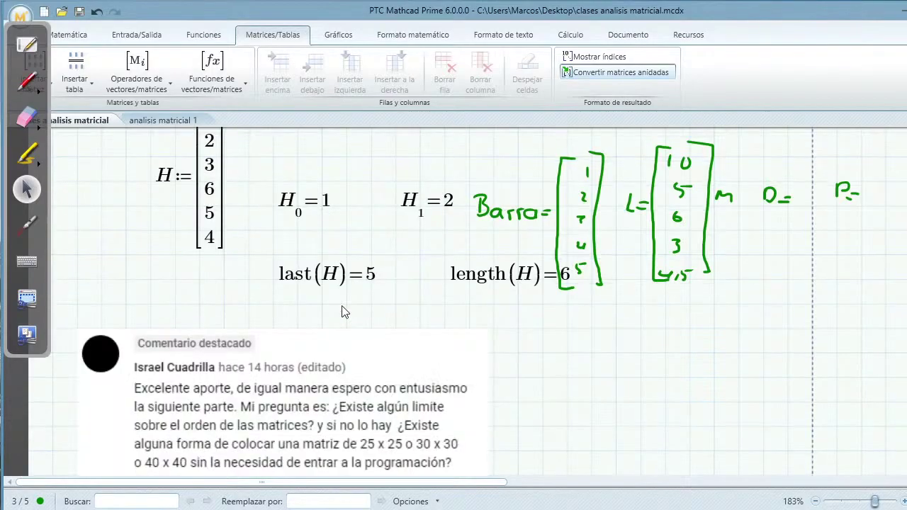
pyautogui.scroll(5, 342, 312)
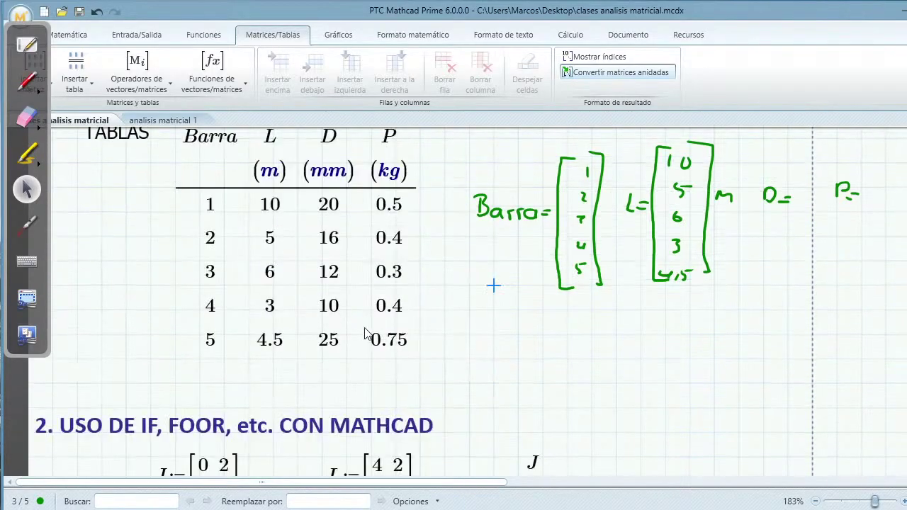
pyautogui.scroll(5, 366, 333)
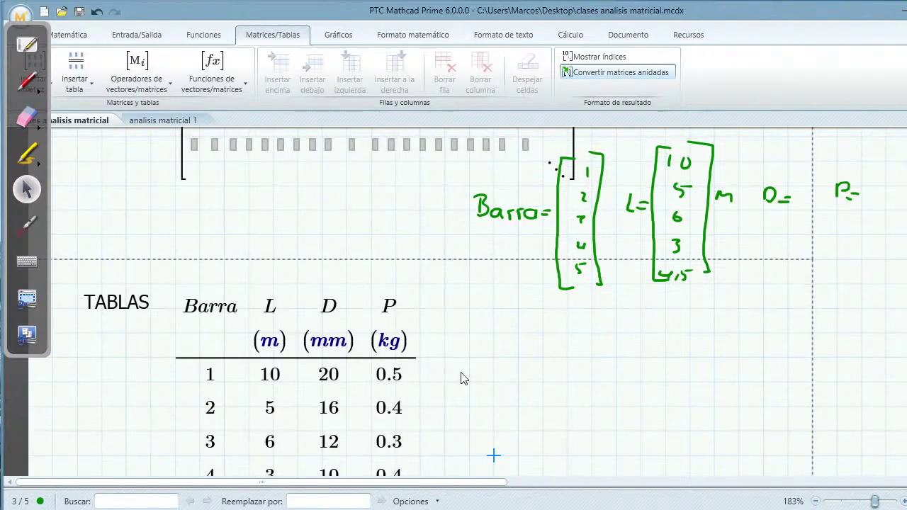
pyautogui.scroll(-1, 496, 352)
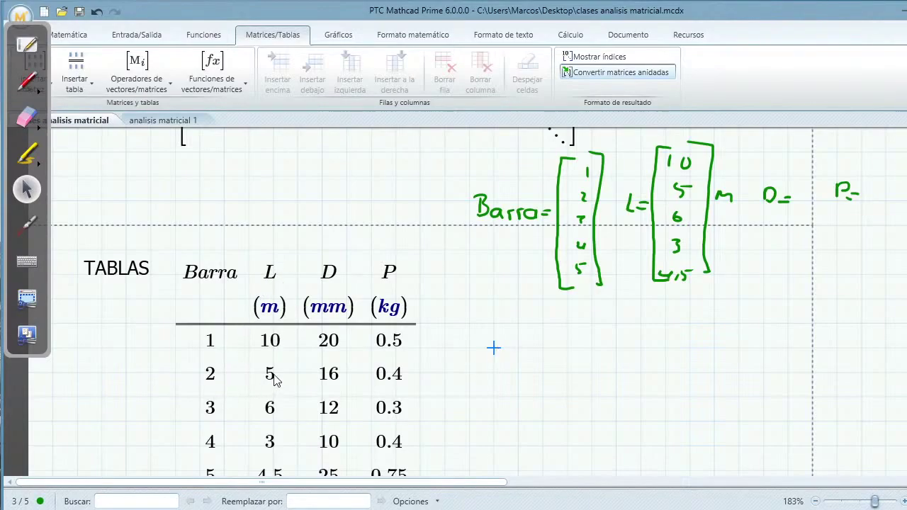
# - Insert a matrix column operator beside the table for column 0 of Barra and evaluate it
pyautogui.click(494, 374)
pyautogui.click(155, 91)
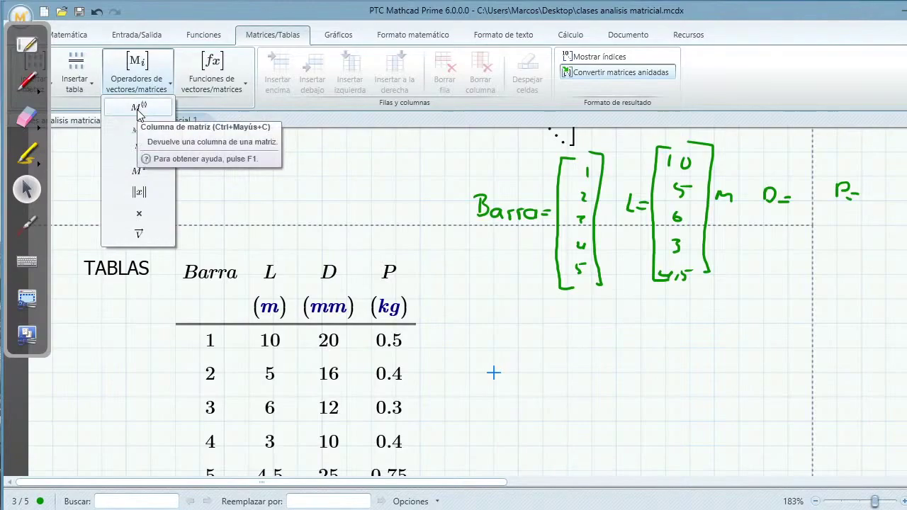
pyautogui.click(139, 111)
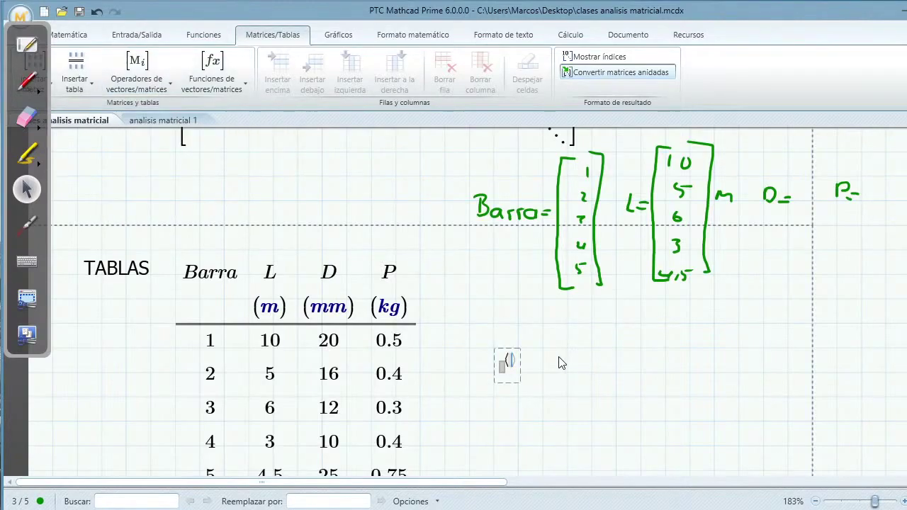
pyautogui.write('0')
pyautogui.click(503, 367)
pyautogui.write('Barra')
pyautogui.press('Right')
pyautogui.press('Right')
pyautogui.press('Right')
pyautogui.press('Right')
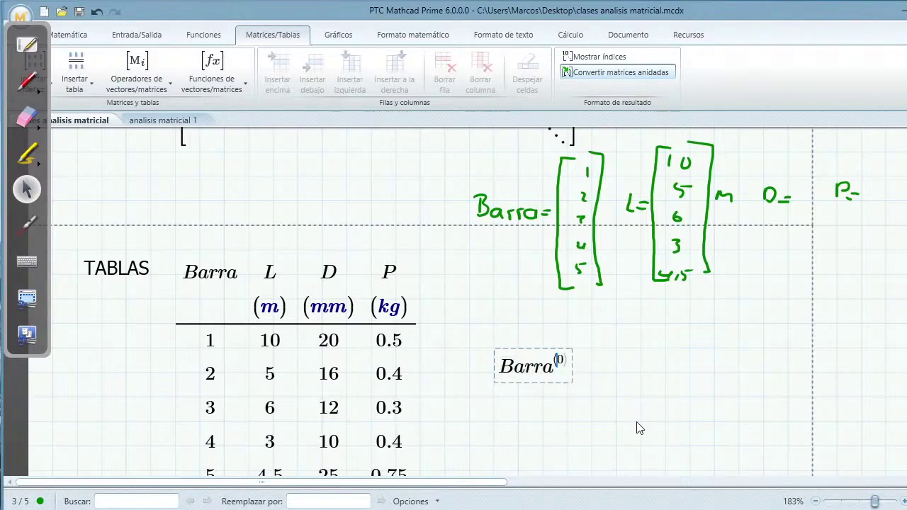
pyautogui.write('= [1 2 3 4 5')
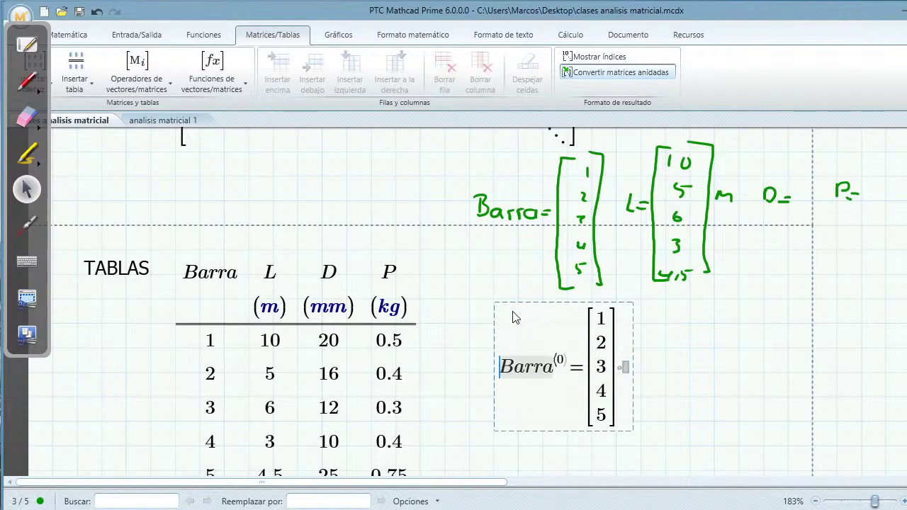
# - Move the Barra column result closer to the table and add an evaluated L⟨0⟩ column expression beside it
pyautogui.moveTo(524, 304); pyautogui.dragTo(499, 305)
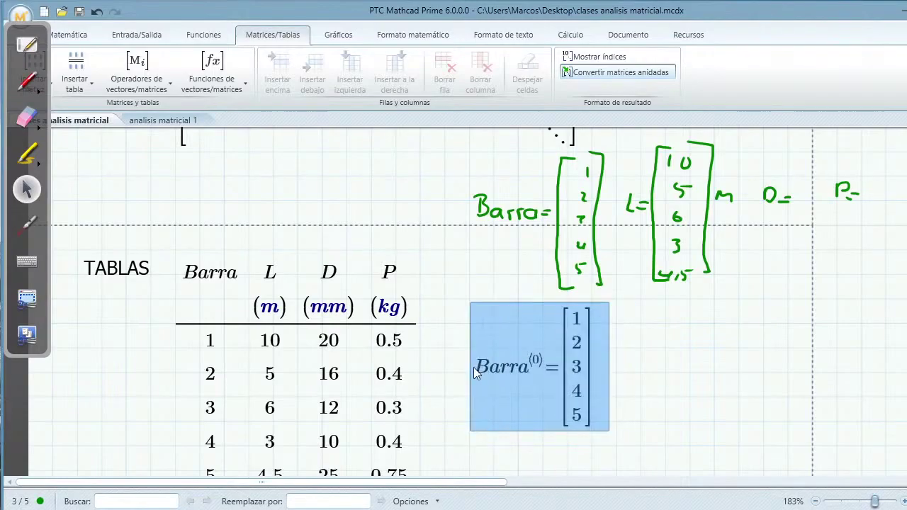
pyautogui.click(537, 364)
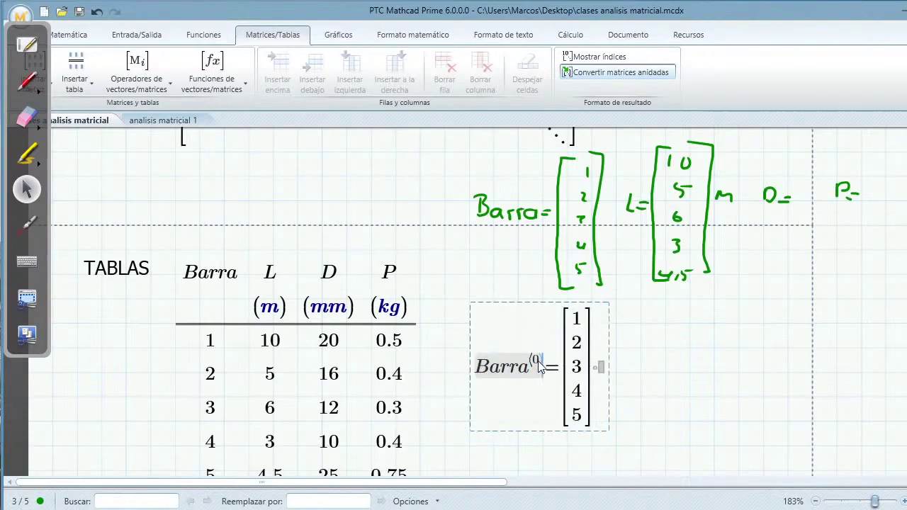
pyautogui.click(641, 370)
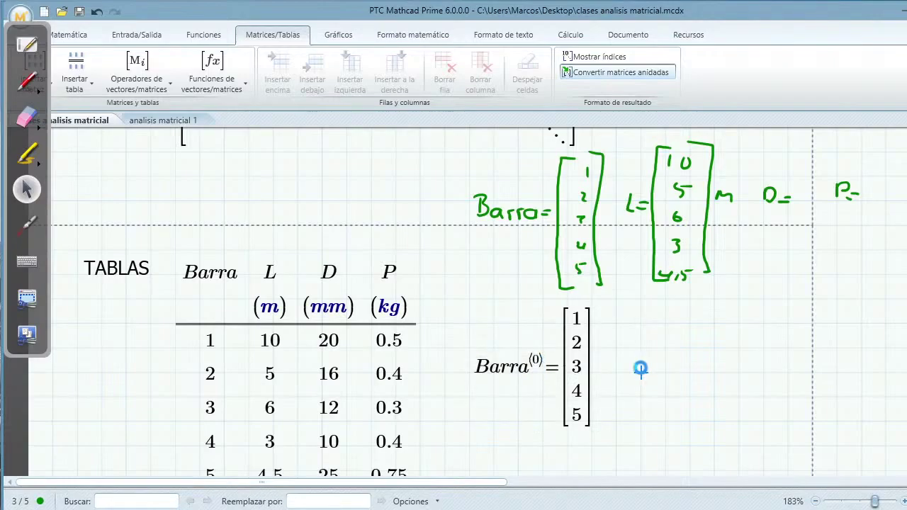
pyautogui.hotkey('ctrl', 'v')
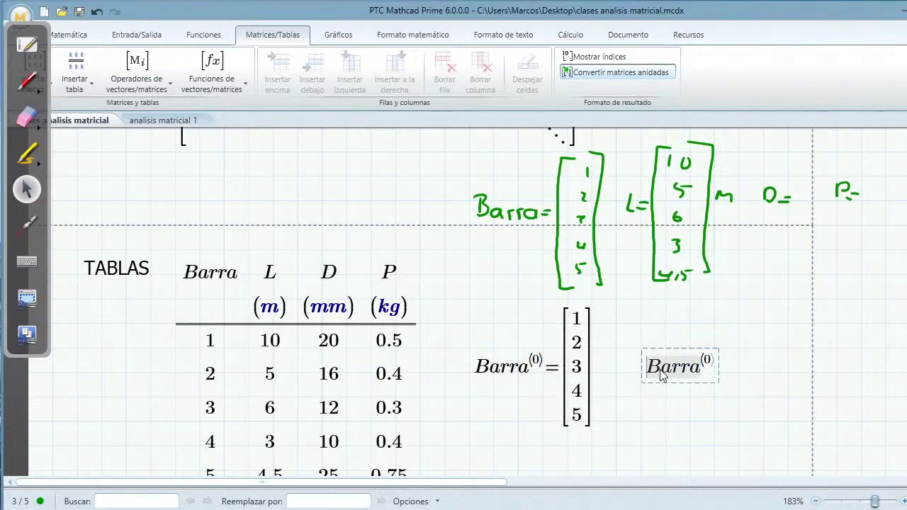
pyautogui.write('L⟨0⟩ ')
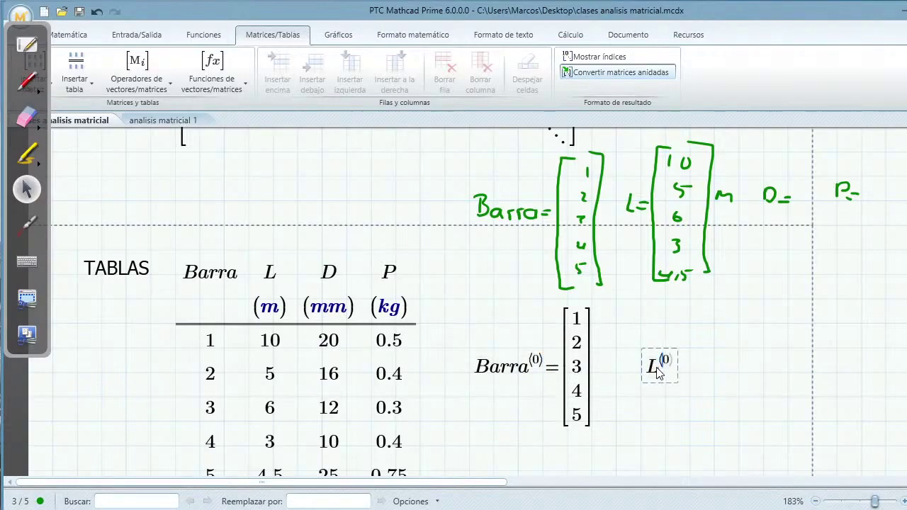
pyautogui.write('=')
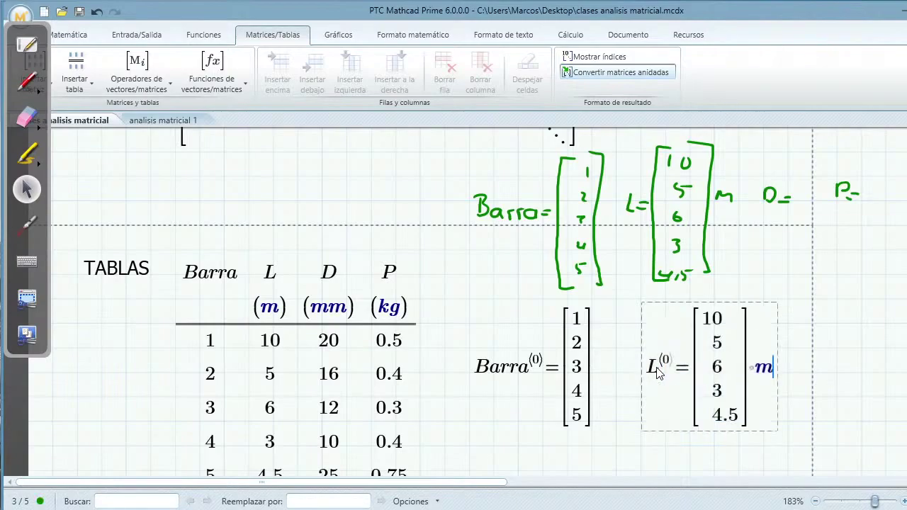
pyautogui.moveTo(740, 304); pyautogui.dragTo(720, 307)
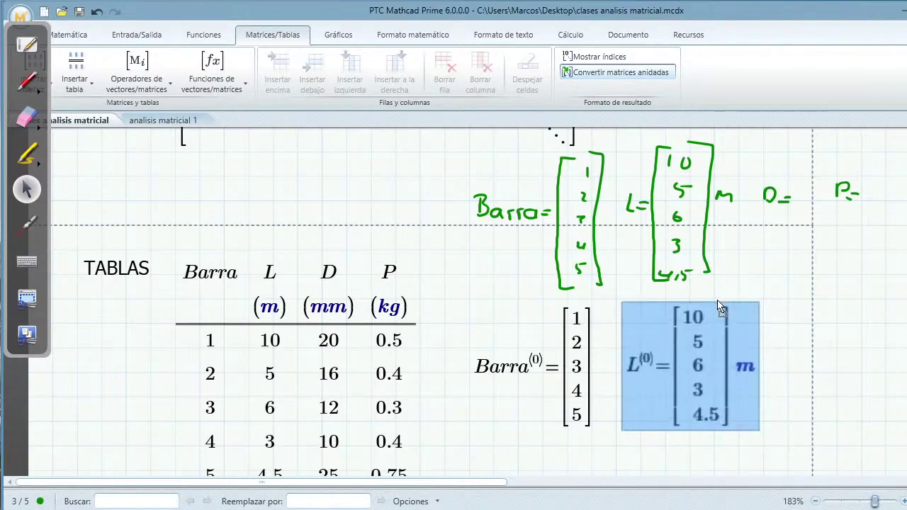
# - Add a D⟨0⟩ column expression beside the L vector, evaluate it and set its result unit to mm
pyautogui.click(784, 374)
pyautogui.click(645, 372)
pyautogui.click(786, 373)
pyautogui.write('L⟨0⟩')
pyautogui.click(795, 375)
pyautogui.write('D⟨0⟩ ')
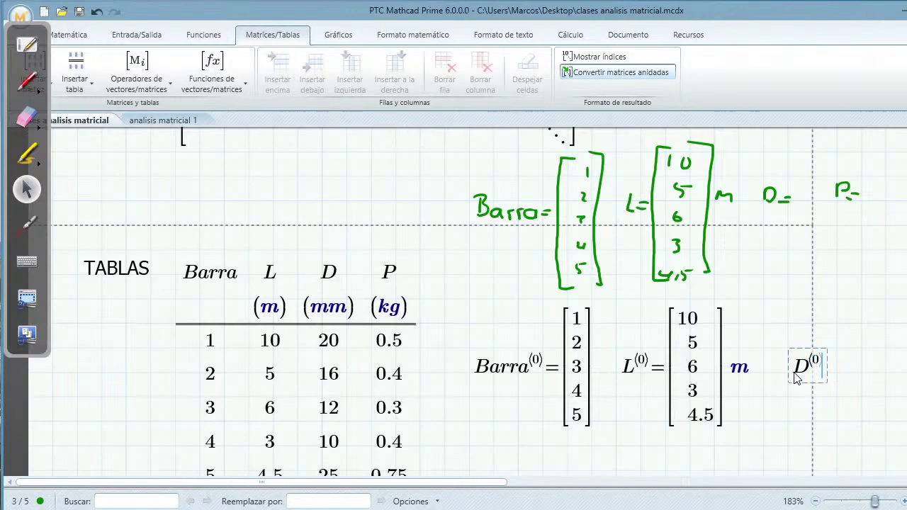
pyautogui.write('=')
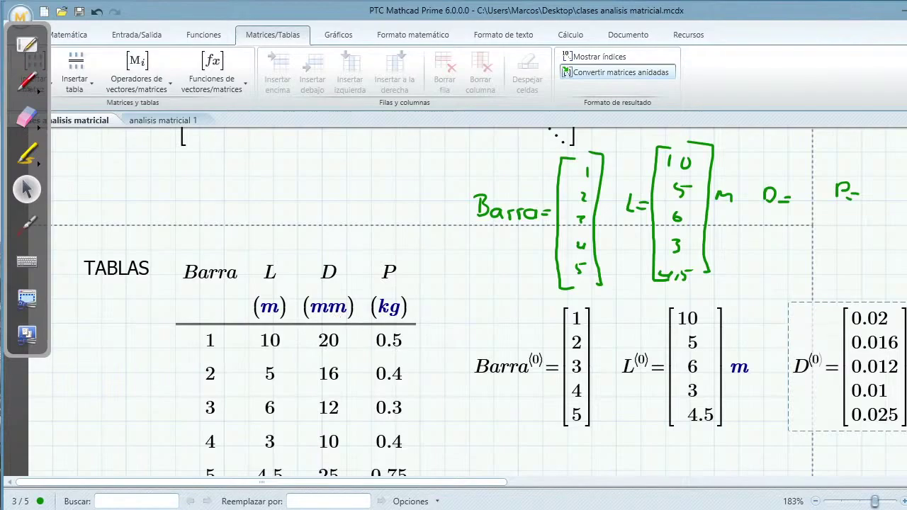
pyautogui.write('mm')
pyautogui.click(886, 250)
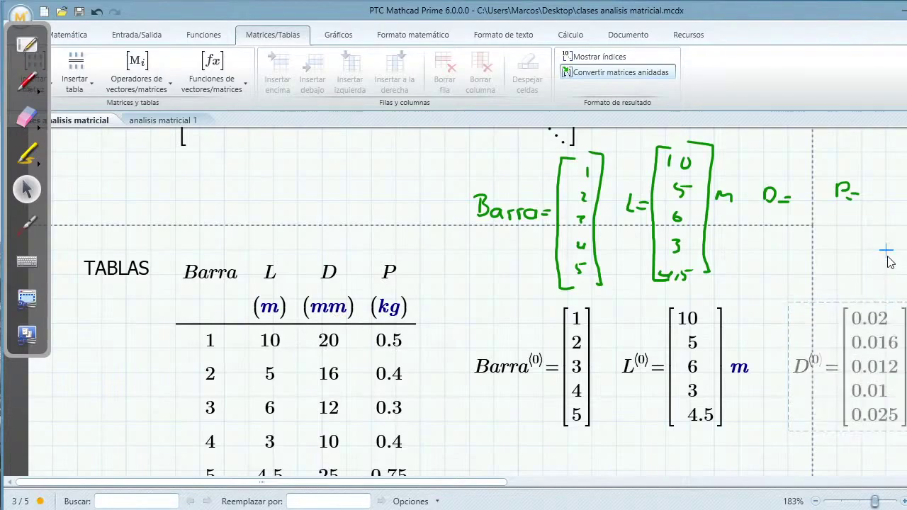
# - Review the extracted column vectors against the table and the H vector index, last and length examples under VECTORES
pyautogui.scroll(-2, 718, 321)
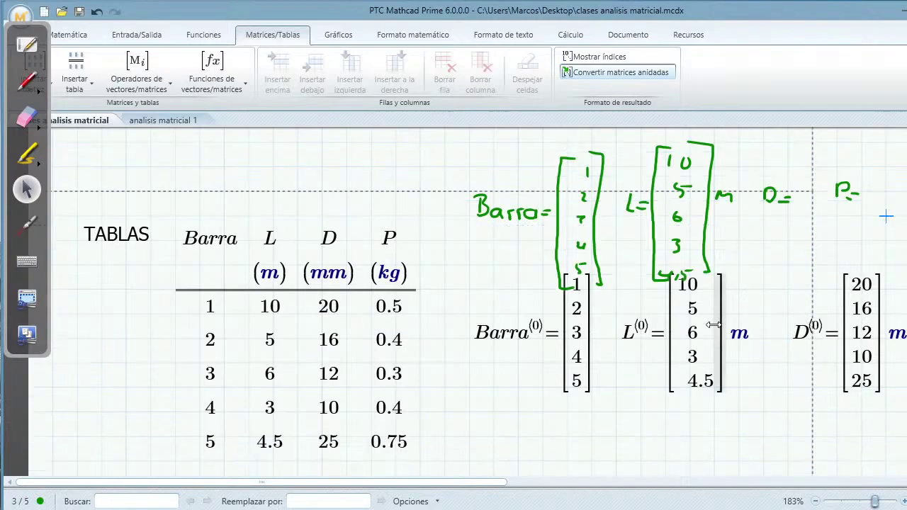
pyautogui.scroll(2, 718, 321)
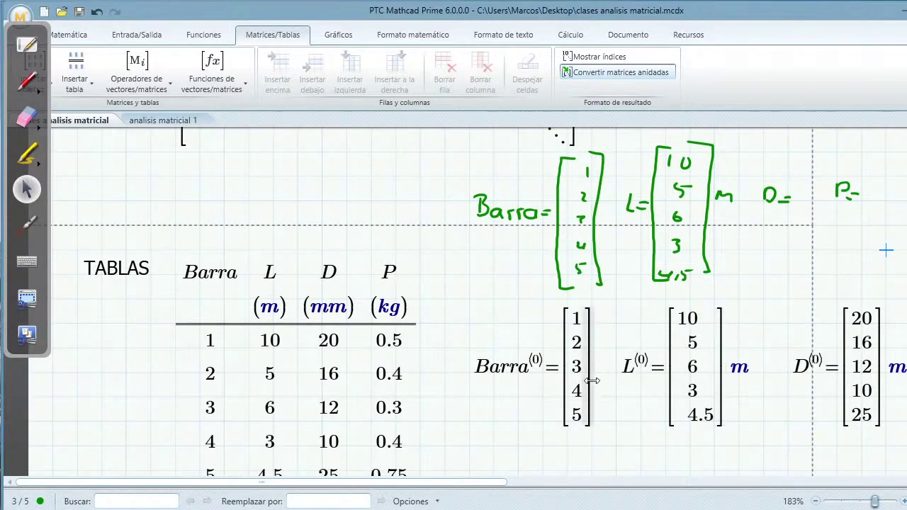
pyautogui.scroll(-2, 588, 364)
pyautogui.scroll(-2, 587, 354)
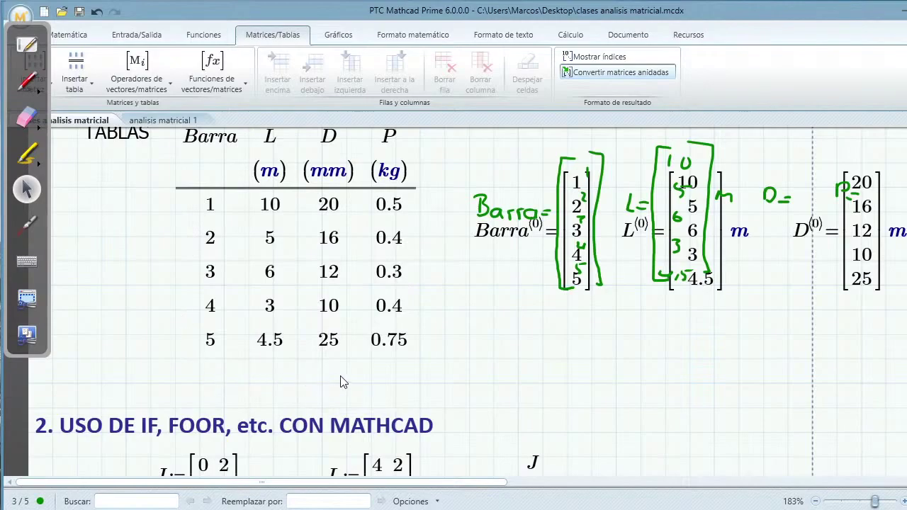
pyautogui.scroll(9, 457, 356)
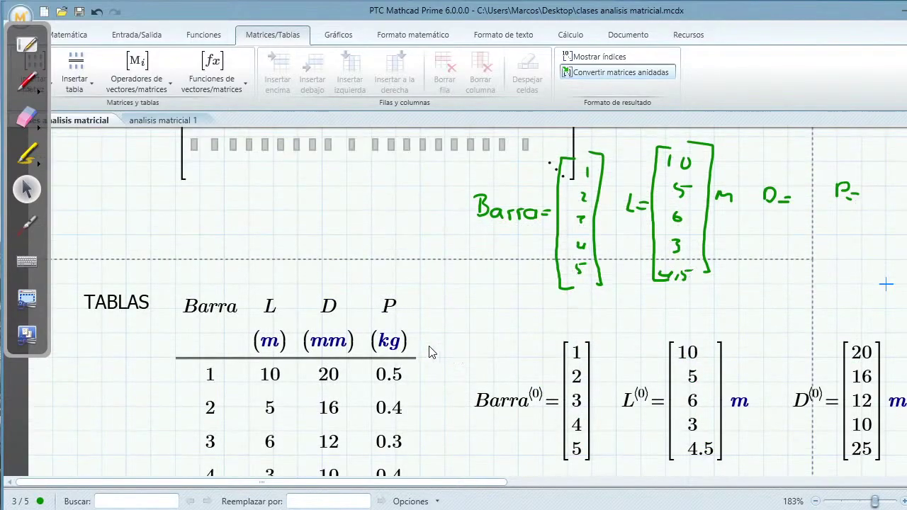
pyautogui.scroll(6, 328, 315)
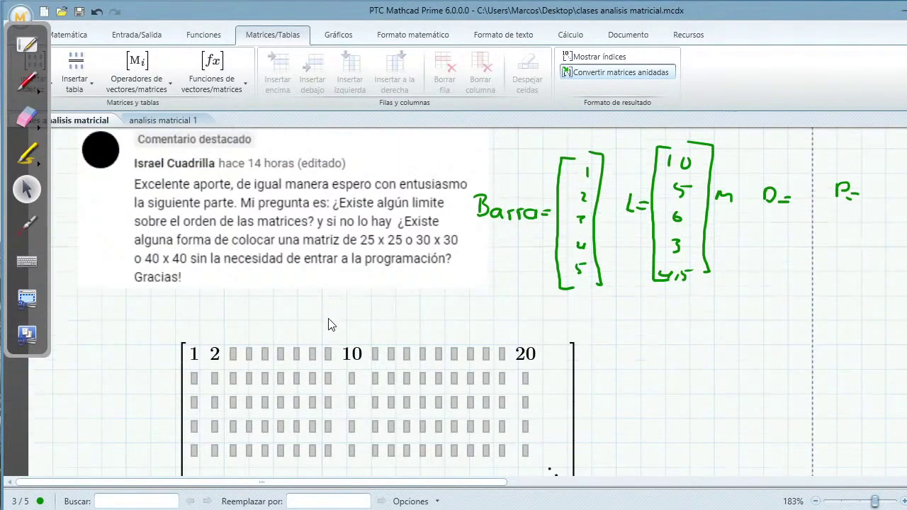
pyautogui.scroll(1, 373, 286)
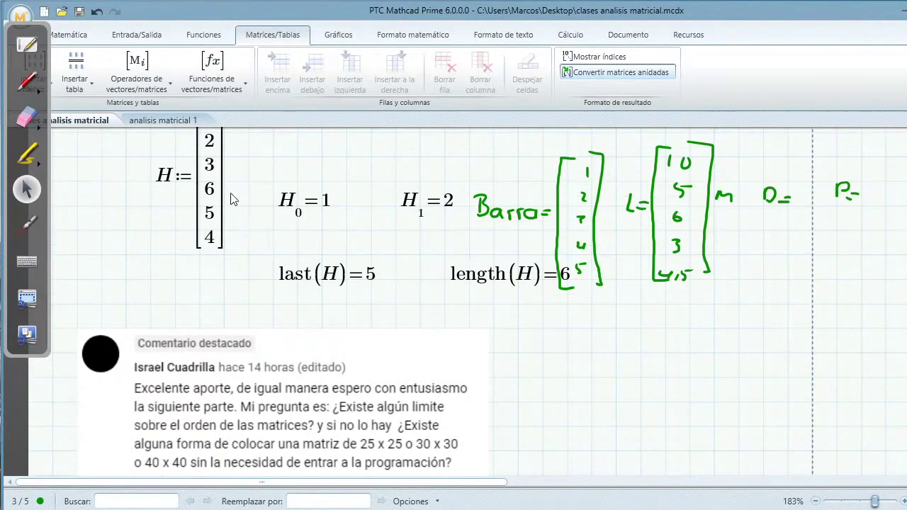
pyautogui.scroll(2, 229, 200)
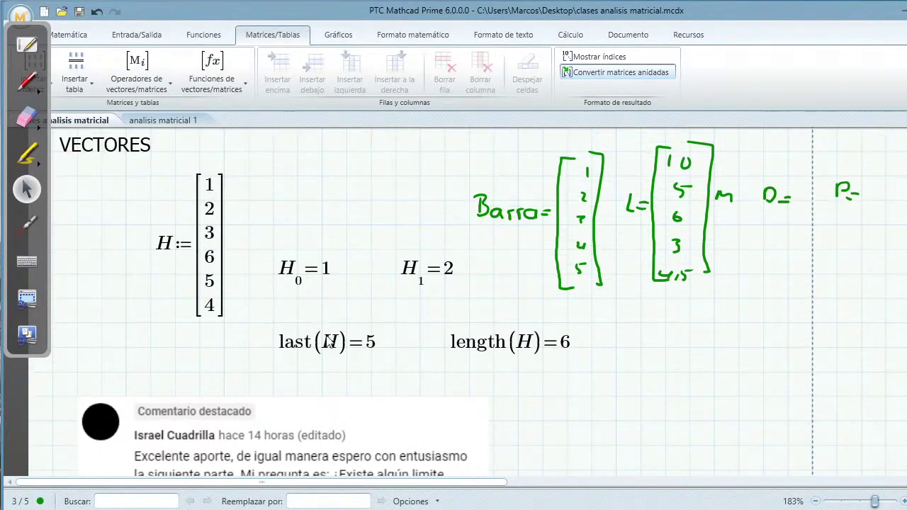
pyautogui.scroll(-10, 528, 428)
pyautogui.scroll(-13, 528, 428)
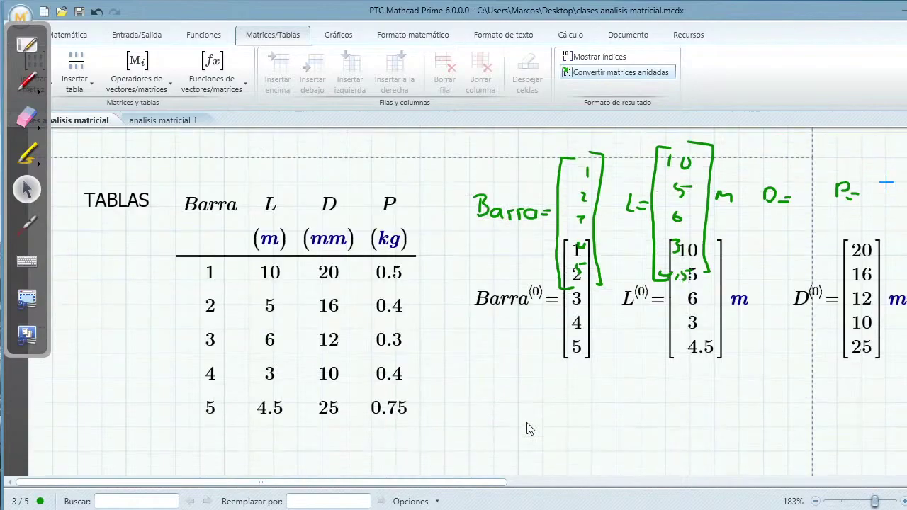
# - Enter Barra with matrix index 0 below the Barra column vector and evaluate it
pyautogui.click(469, 427)
pyautogui.write('B')
pyautogui.press('BackSpace')
pyautogui.write('Barra')
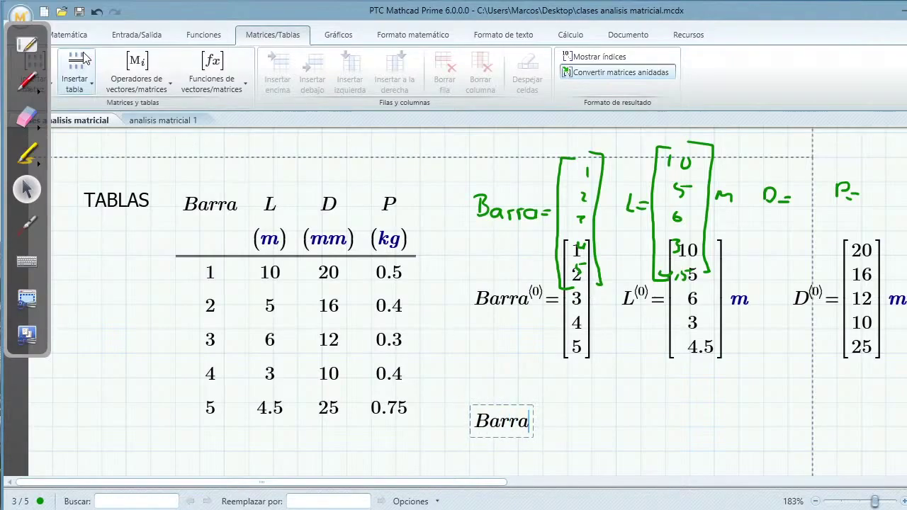
pyautogui.click(139, 75)
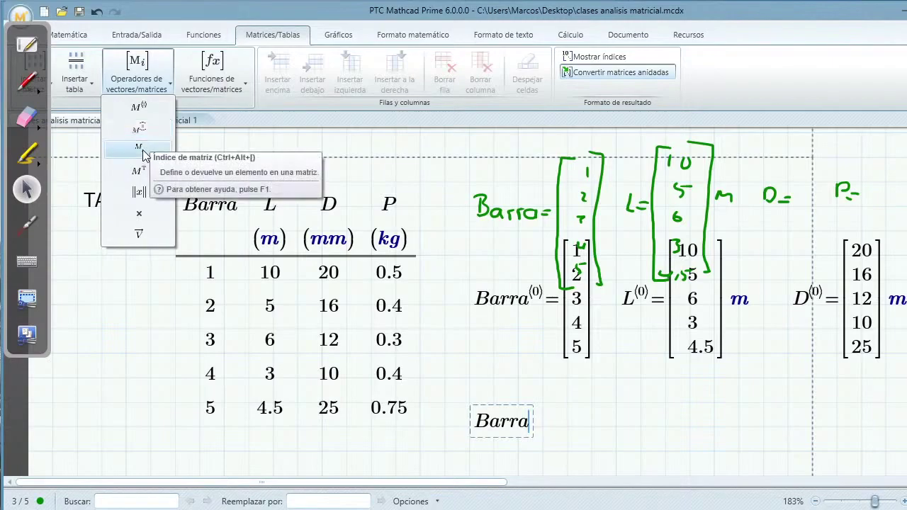
pyautogui.click(151, 149)
pyautogui.write('0 ')
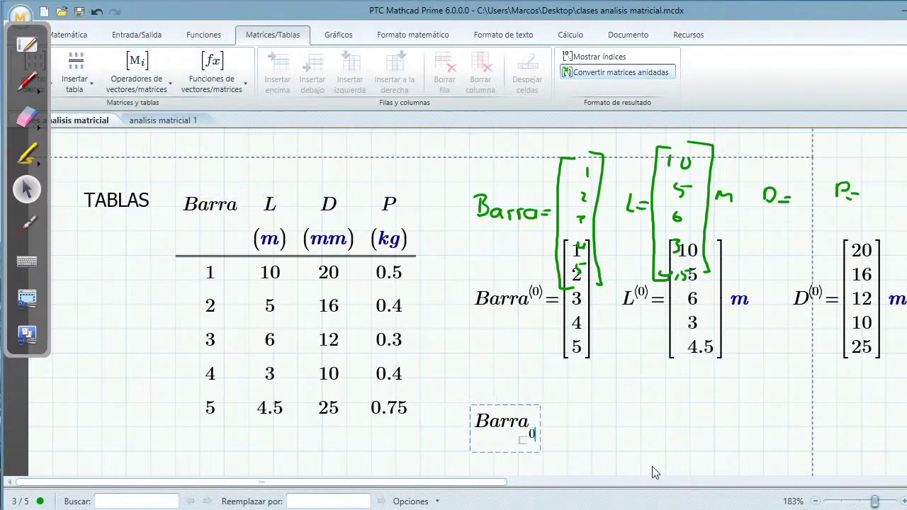
pyautogui.write('=1')
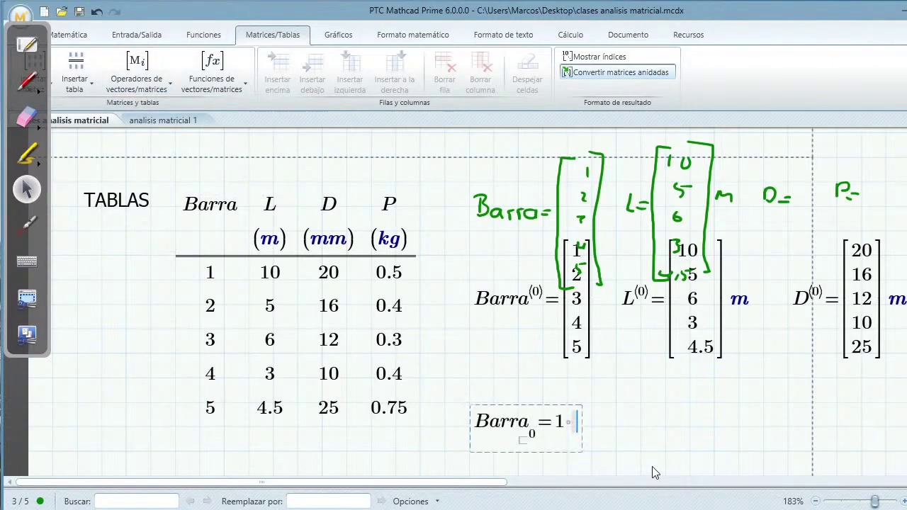
# - Enter L with matrix index 3 beside the Barra element and evaluate it
pyautogui.click(615, 427)
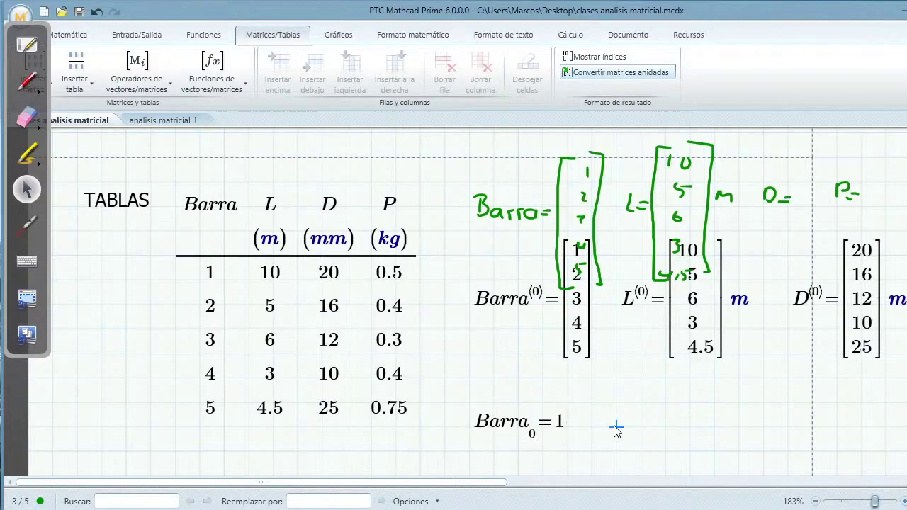
pyautogui.write('L')
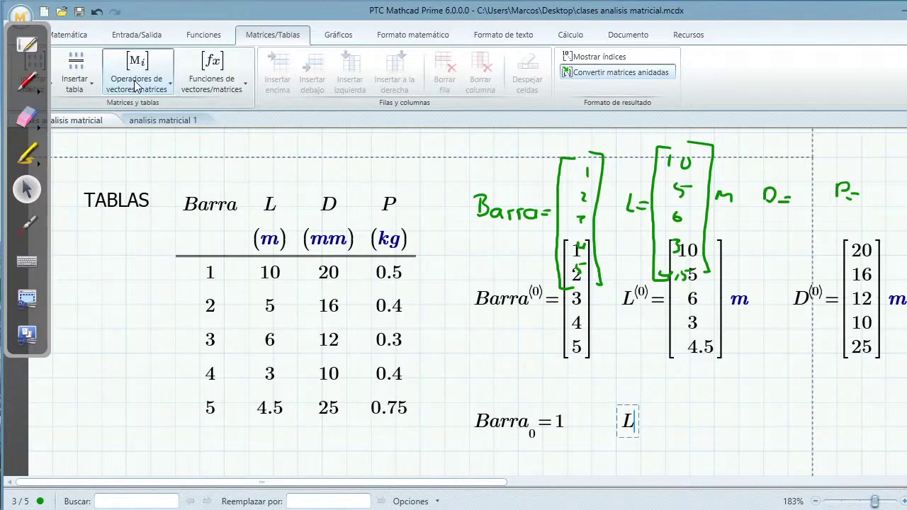
pyautogui.click(136, 85)
pyautogui.click(142, 149)
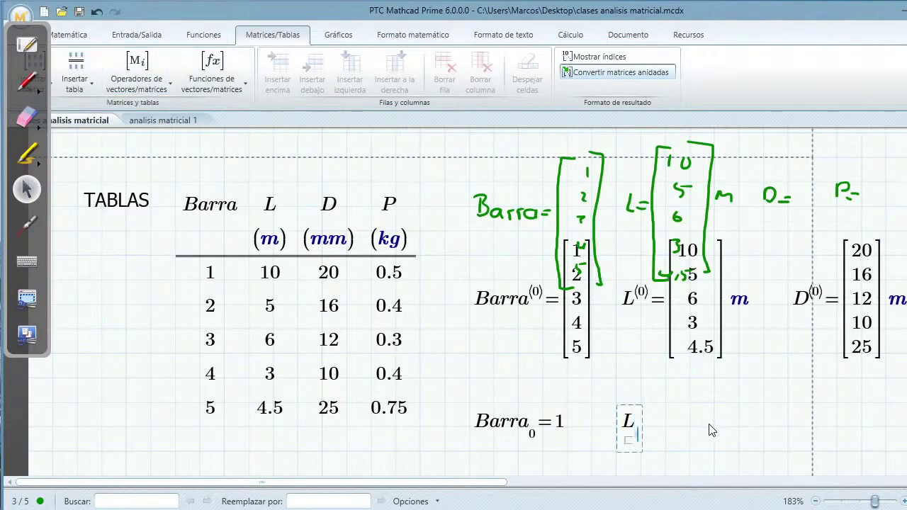
pyautogui.write('3 =')
# - Try index 6 in the L element expression
pyautogui.press('BackSpace')
pyautogui.write('6')
pyautogui.click(739, 379)
# - Set the matrix index of the L element expression to 4
pyautogui.click(638, 437)
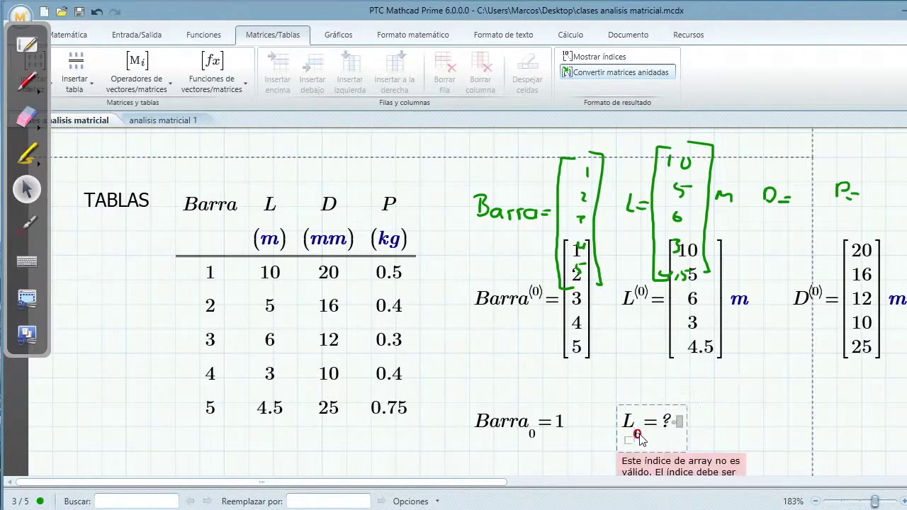
pyautogui.press('BackSpace')
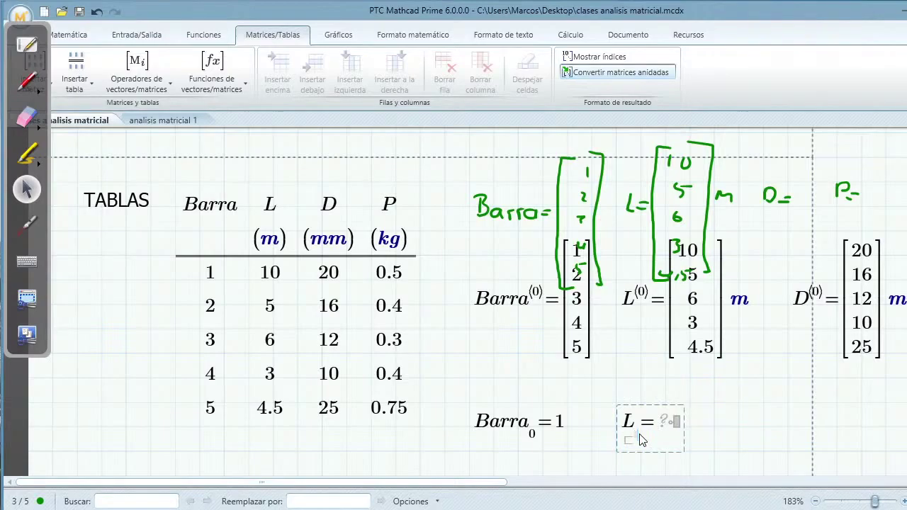
pyautogui.write('4')
pyautogui.click(739, 426)
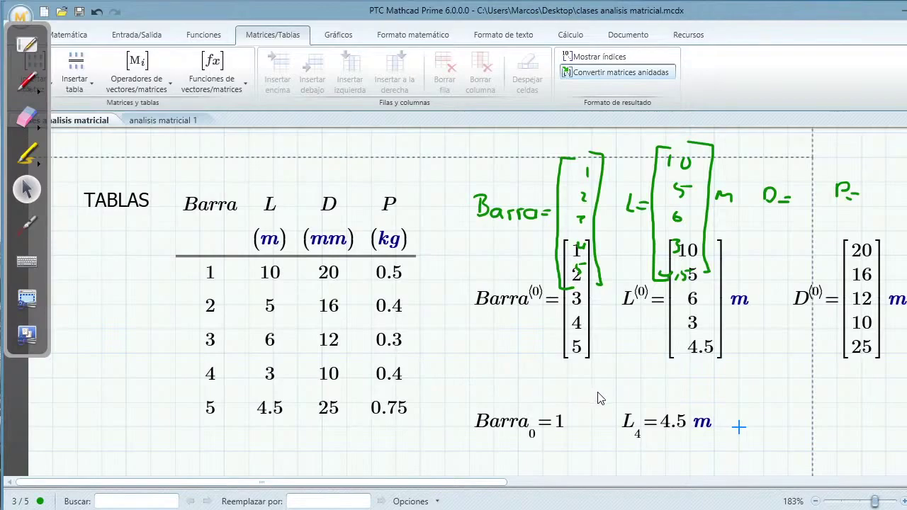
# - Erase all the green handwritten vectors and labels from the worksheet
pyautogui.click(27, 125)
pyautogui.moveTo(730, 165)
pyautogui.mouseDown()
pyautogui.moveTo(829, 162)
pyautogui.moveTo(516, 152)
pyautogui.moveTo(705, 248)
pyautogui.mouseUp()
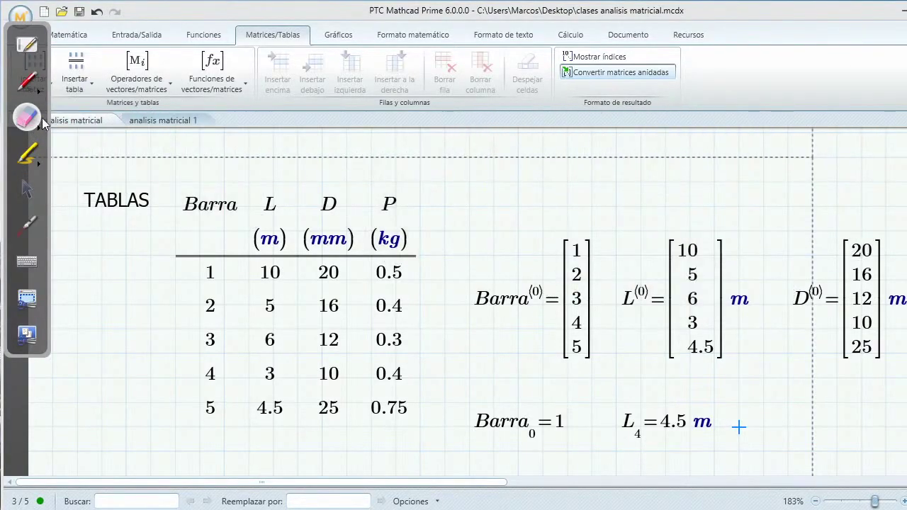
pyautogui.click(27, 188)
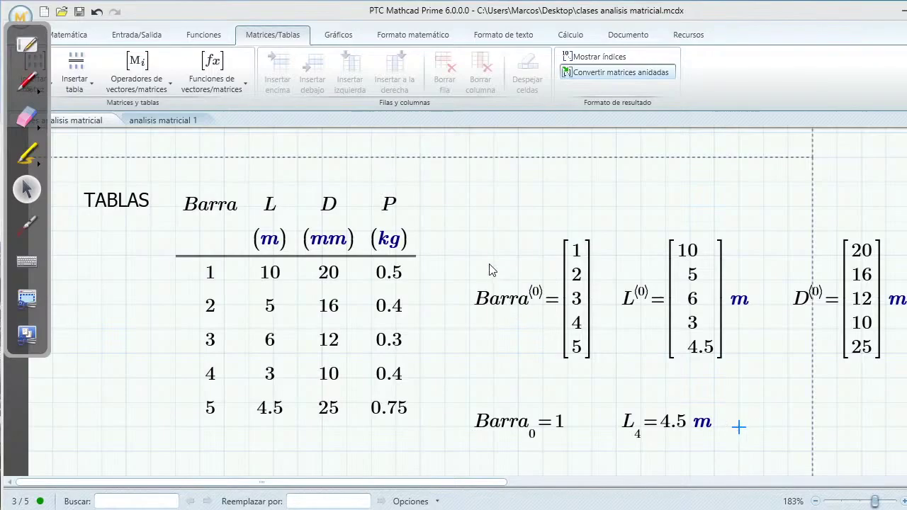
# - Enter last(Barra) beside the indexed L element and evaluate it
pyautogui.click(474, 425)
pyautogui.scroll(-2, 467, 448)
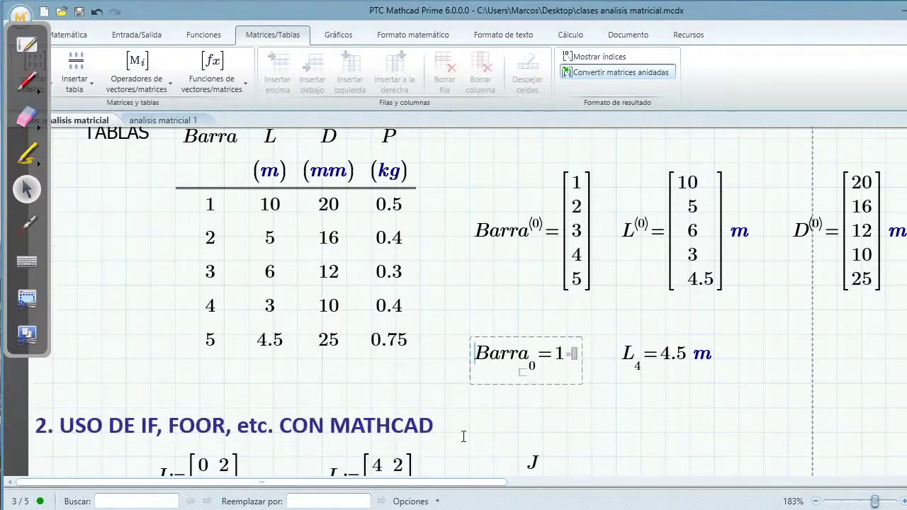
pyautogui.click(741, 359)
pyautogui.click(764, 360)
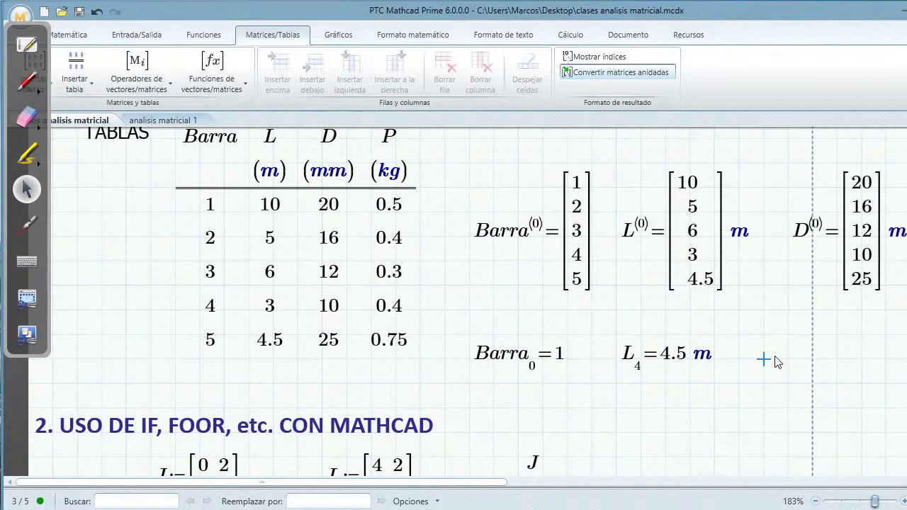
pyautogui.write('last(Barra')
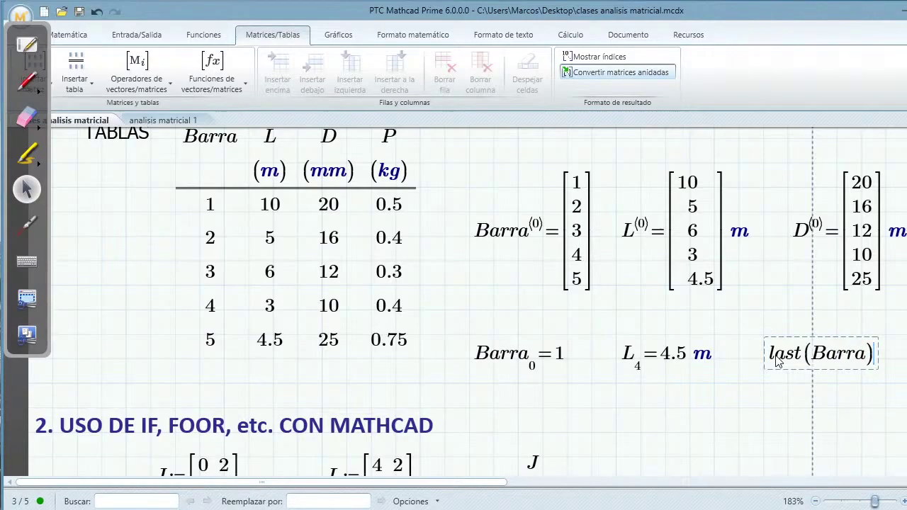
pyautogui.write('=4')
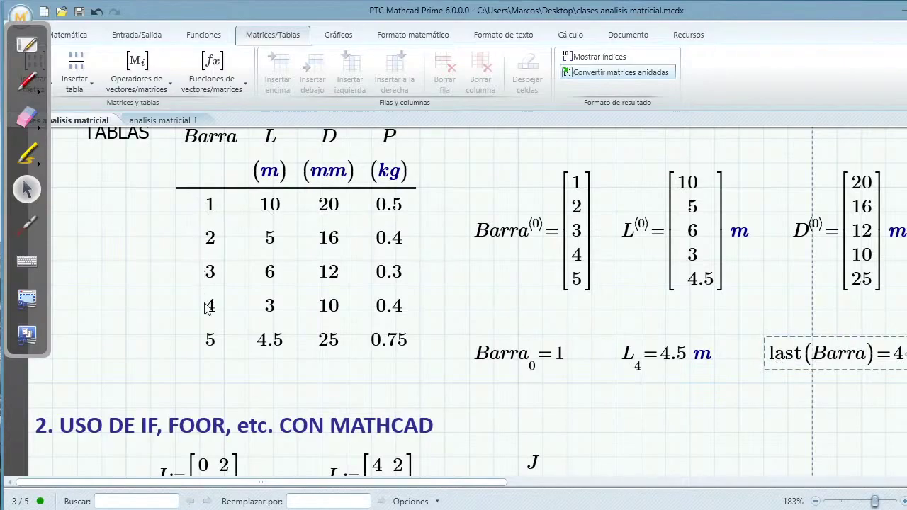
# - Enter length(L) below the indexed L element and evaluate it
pyautogui.click(639, 408)
pyautogui.write('len')
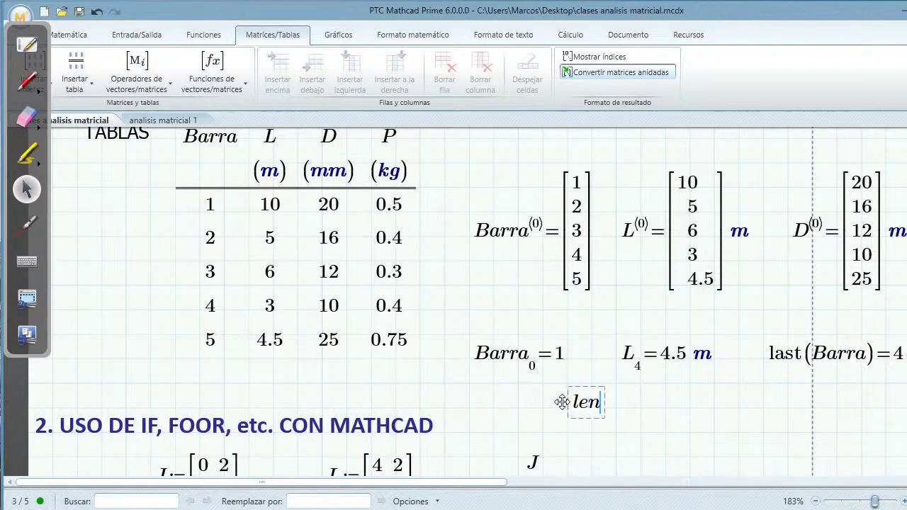
pyautogui.write('gth(')
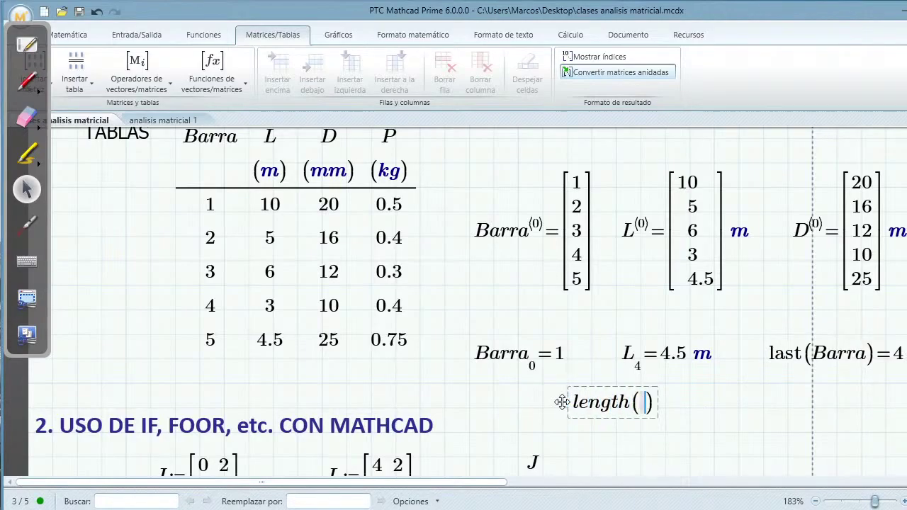
pyautogui.write('k')
pyautogui.press('BackSpace')
pyautogui.write('L')
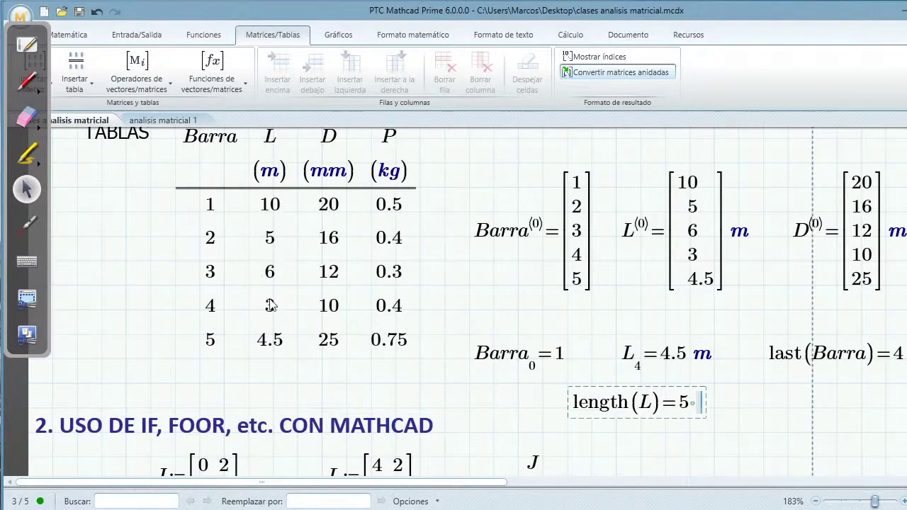
pyautogui.click(739, 409)
pyautogui.click(321, 392)
# - Look through section 2's example programs for IF, ELSE, vector and matrix FOR loops, and combined FOR and IF assignment
pyautogui.scroll(-5, 325, 394)
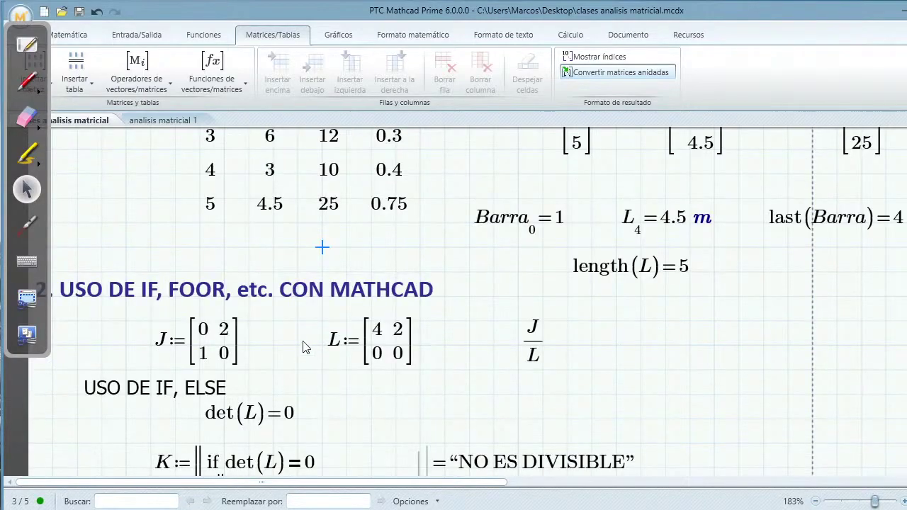
pyautogui.scroll(-2, 299, 339)
pyautogui.scroll(-4, 299, 339)
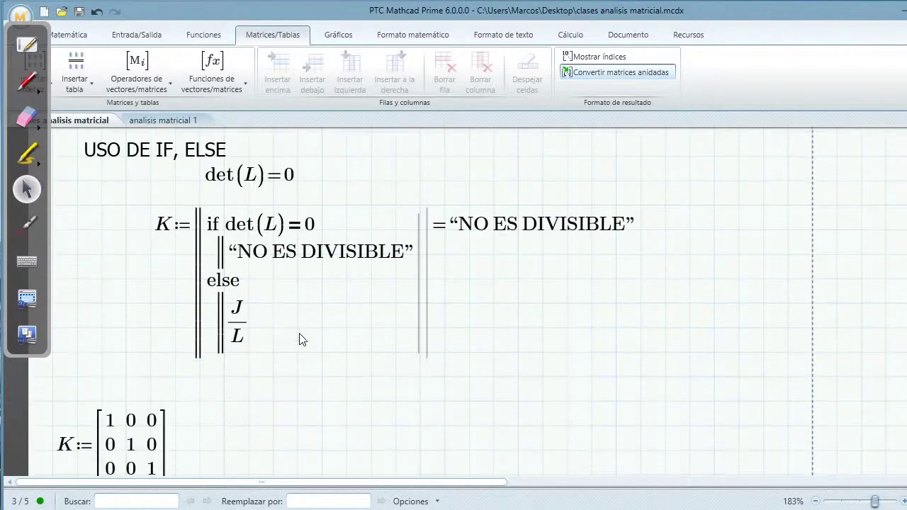
pyautogui.scroll(1, 299, 339)
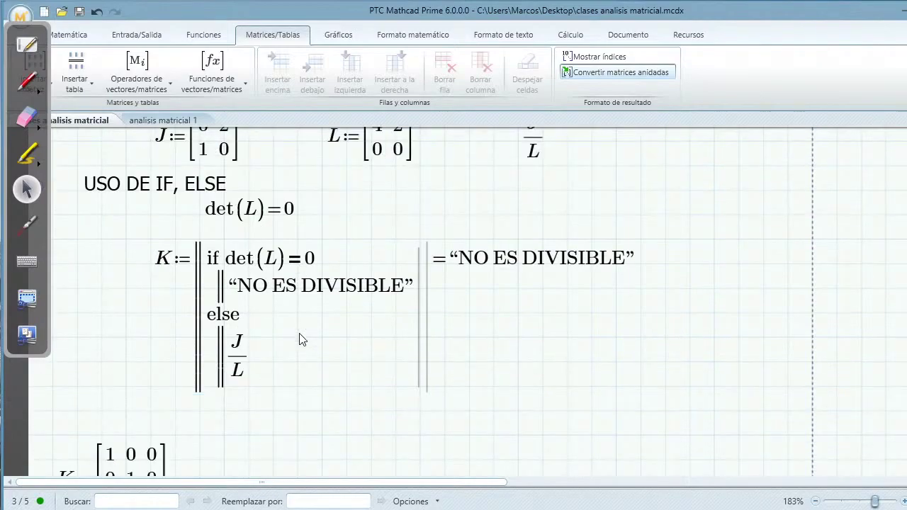
pyautogui.scroll(1, 299, 339)
pyautogui.scroll(-3, 299, 340)
pyautogui.scroll(3, 299, 339)
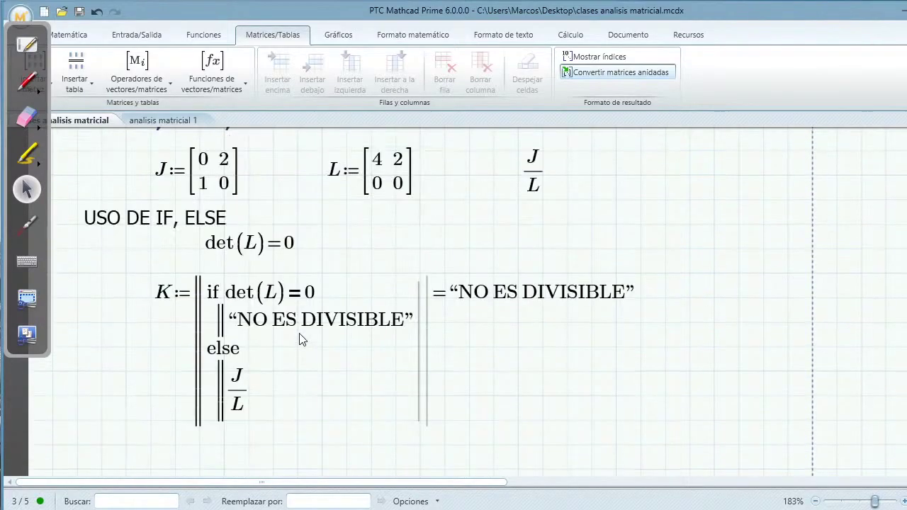
pyautogui.scroll(2, 299, 340)
pyautogui.scroll(-3, 243, 279)
pyautogui.scroll(9, 216, 241)
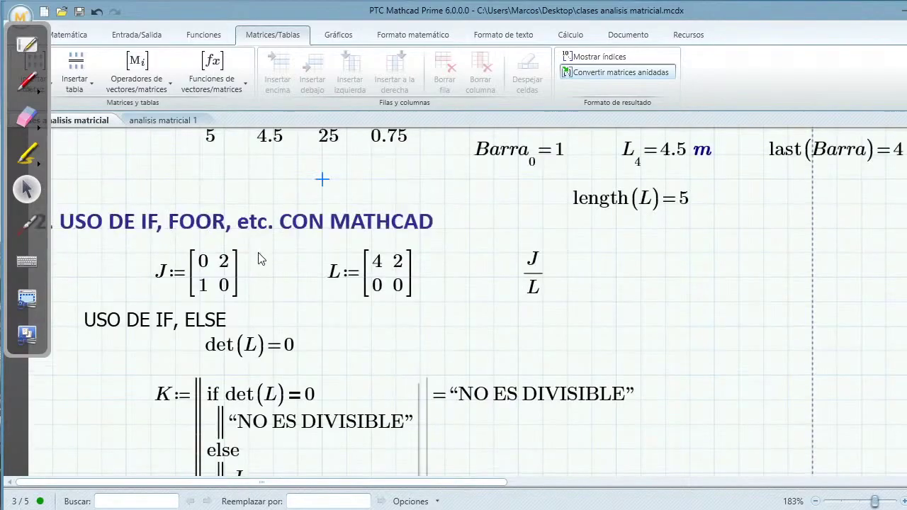
pyautogui.scroll(-4, 241, 258)
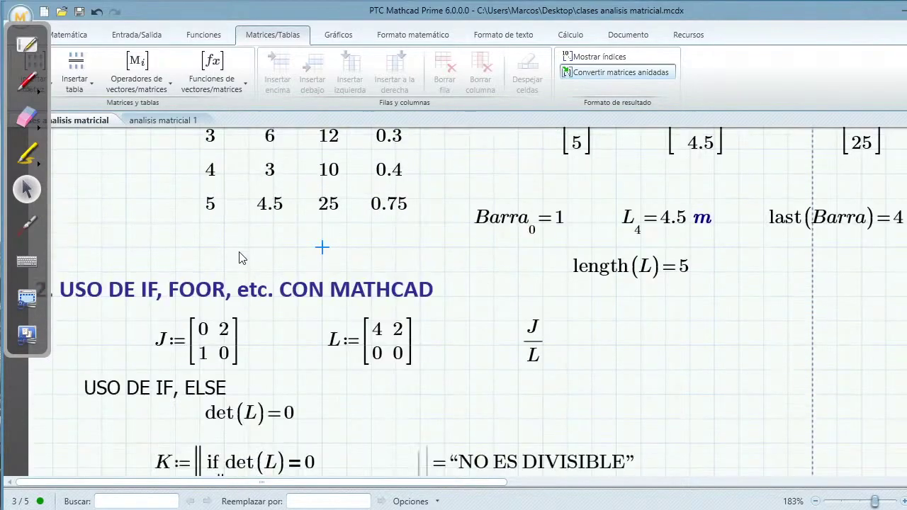
pyautogui.scroll(-11, 240, 260)
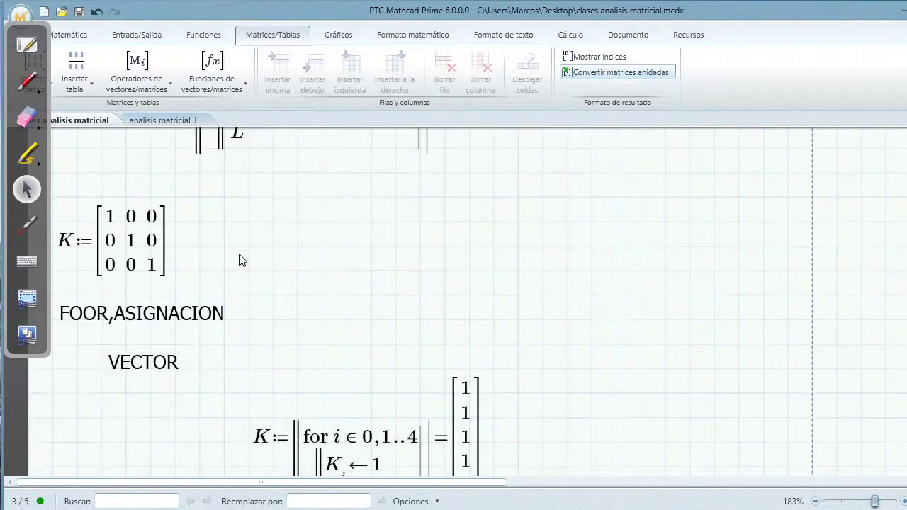
pyautogui.scroll(-7, 240, 260)
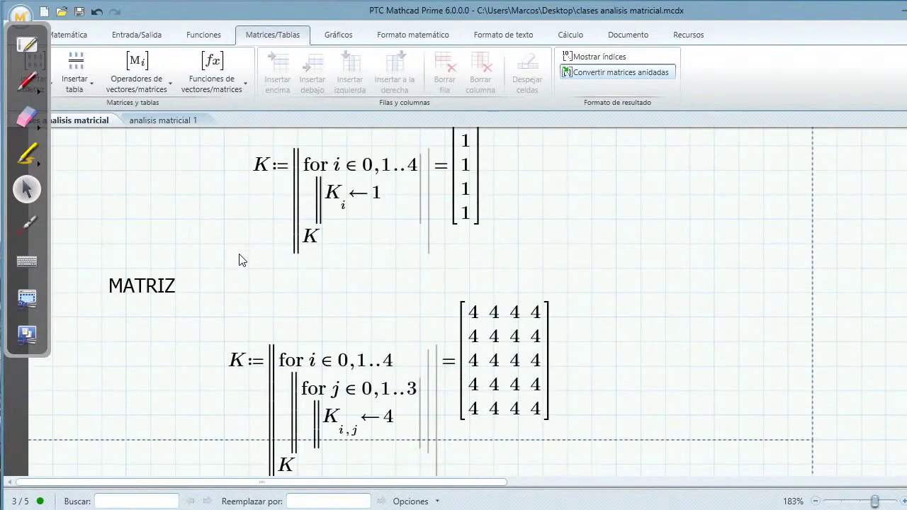
pyautogui.scroll(-5, 239, 260)
pyautogui.scroll(-7, 239, 260)
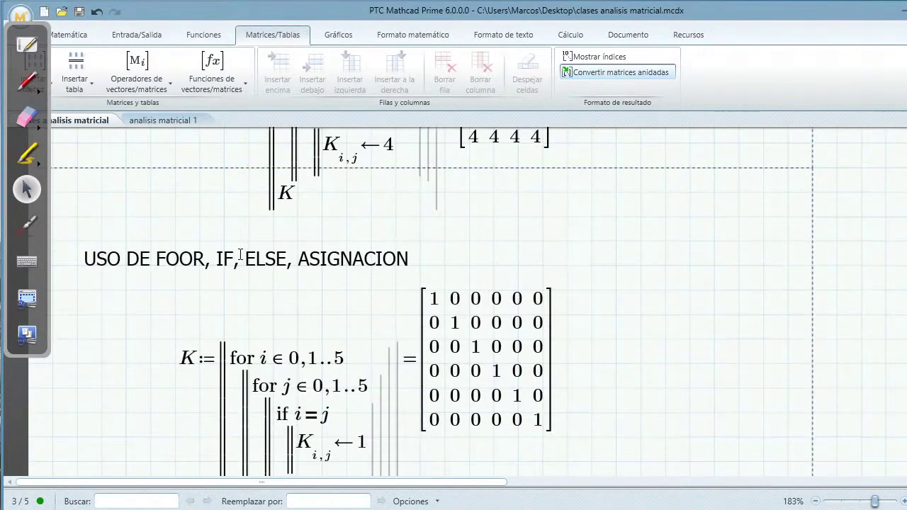
pyautogui.scroll(5, 691, 331)
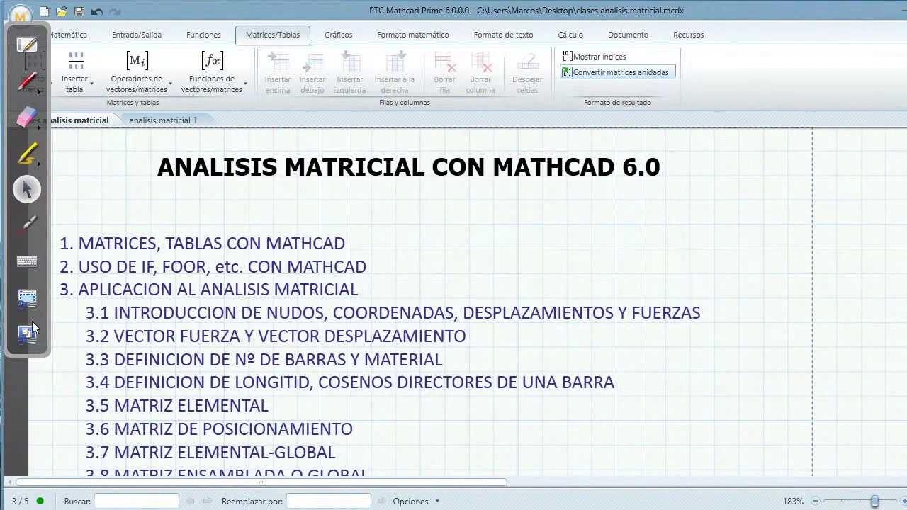
# - Copy outline headings 3 and 3.1 from the first page and paste them below the large K matrix at the worksheet's end
pyautogui.moveTo(63, 290); pyautogui.dragTo(366, 285)
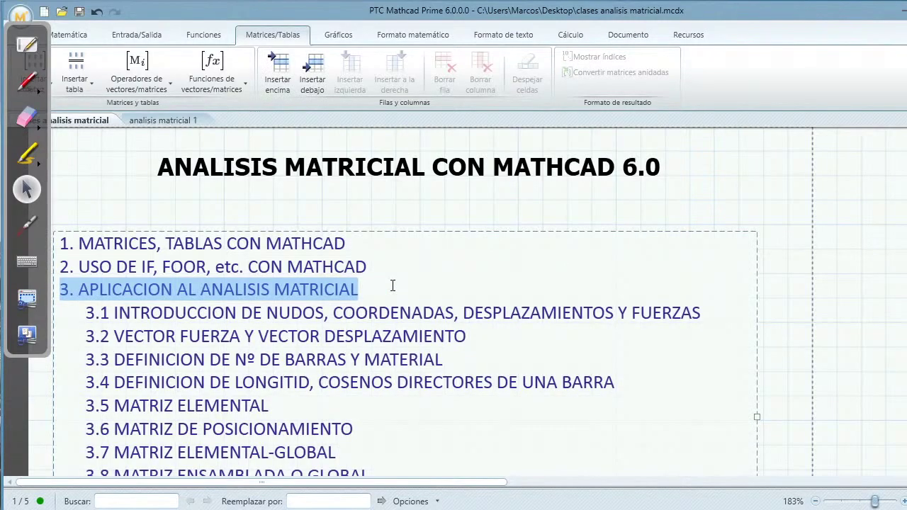
pyautogui.click(62, 291)
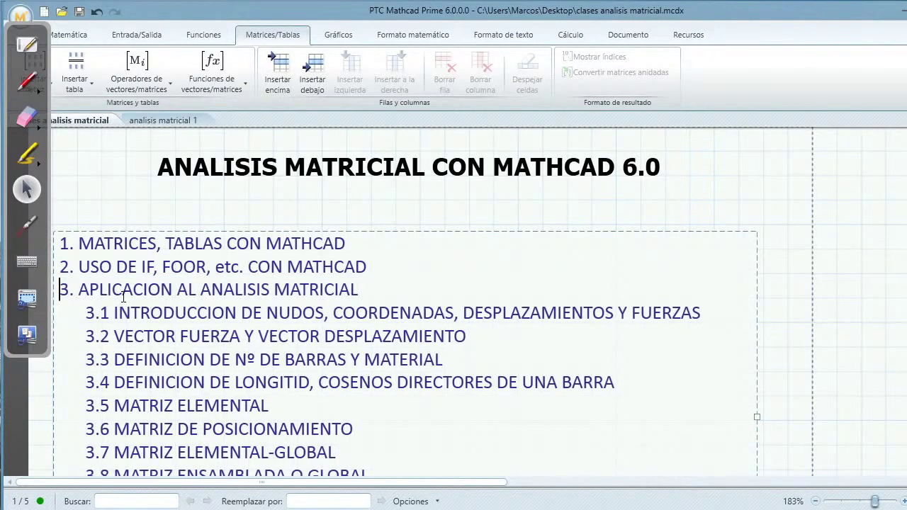
pyautogui.keyDown('shift'); pyautogui.click(701, 312); pyautogui.keyUp('shift')
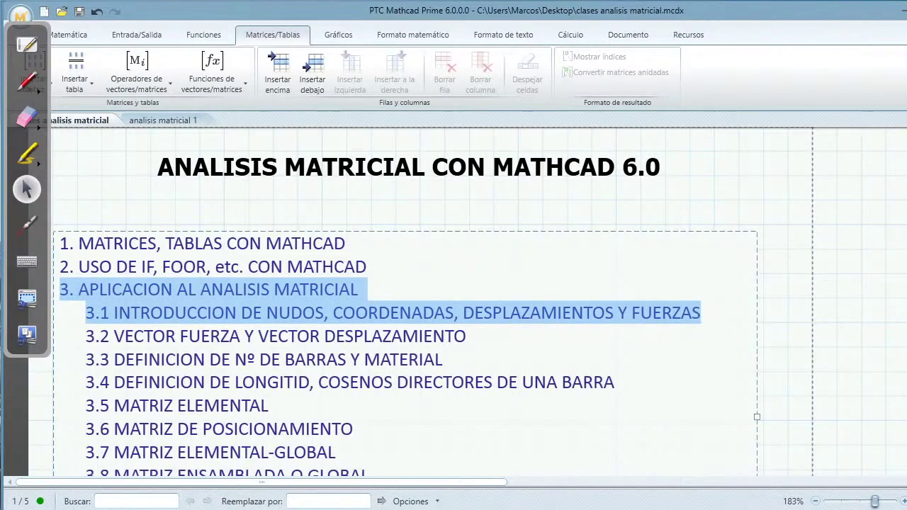
pyautogui.scroll(-10, 820, 271)
pyautogui.click(788, 278)
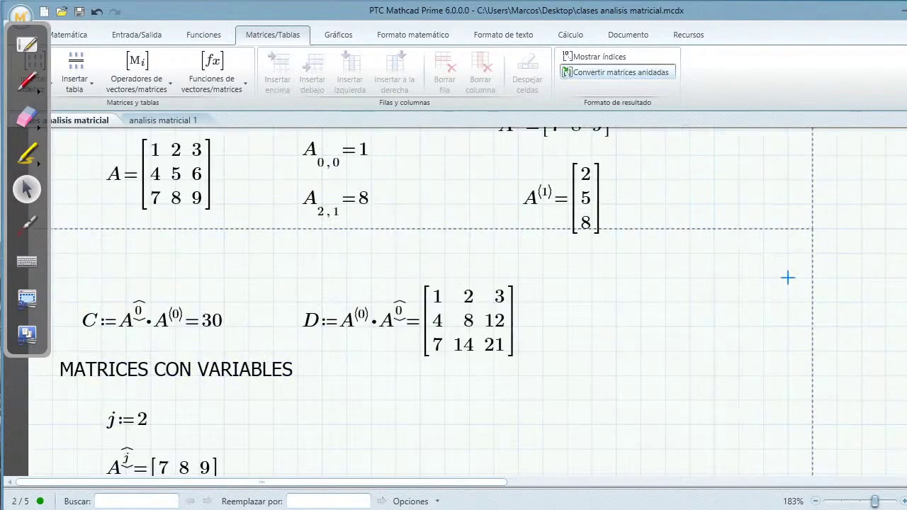
pyautogui.scroll(-5, 788, 278)
pyautogui.scroll(-5, 788, 278)
pyautogui.scroll(-5, 467, 302)
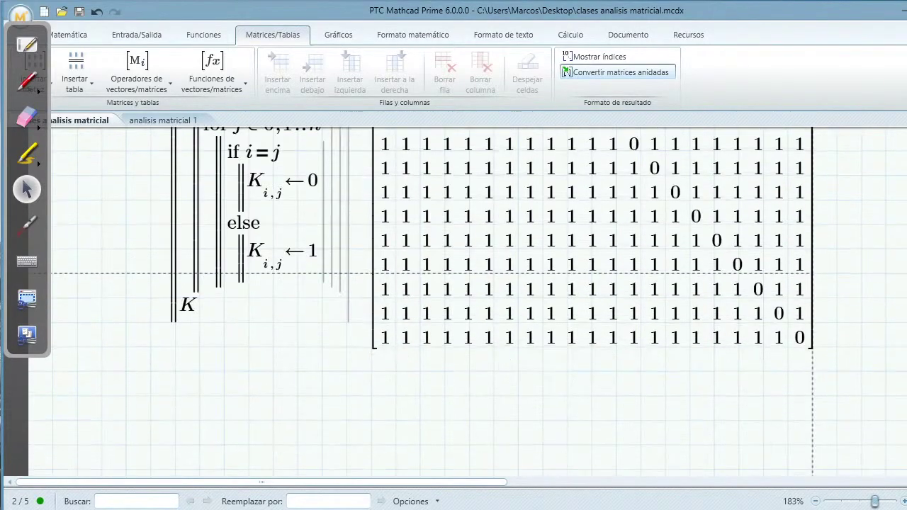
pyautogui.scroll(-3, 227, 376)
pyautogui.click(76, 318)
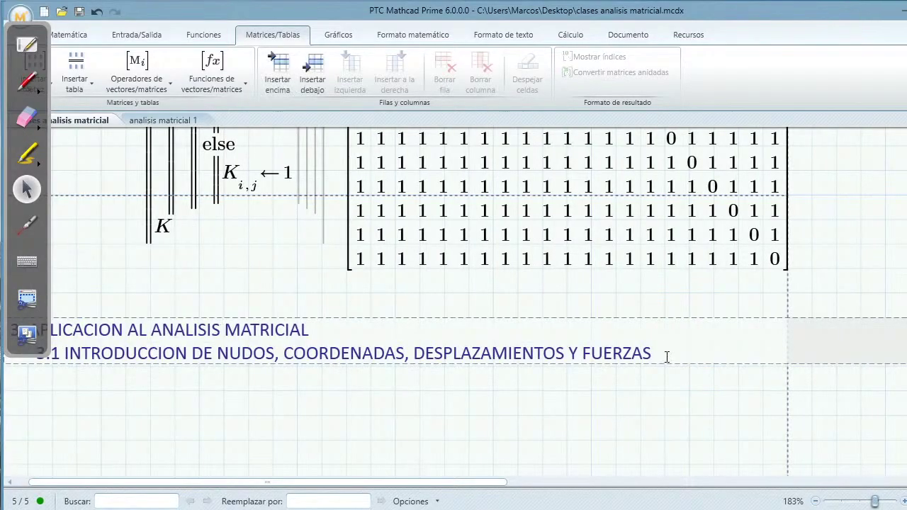
# - Move the annotation toolbar off the worksheet and format both pasted headings as bold at font size 14
pyautogui.moveTo(42, 25)
pyautogui.mouseDown()
pyautogui.moveTo(732, 161)
pyautogui.moveTo(906, 99)
pyautogui.moveTo(906, 90)
pyautogui.mouseUp()
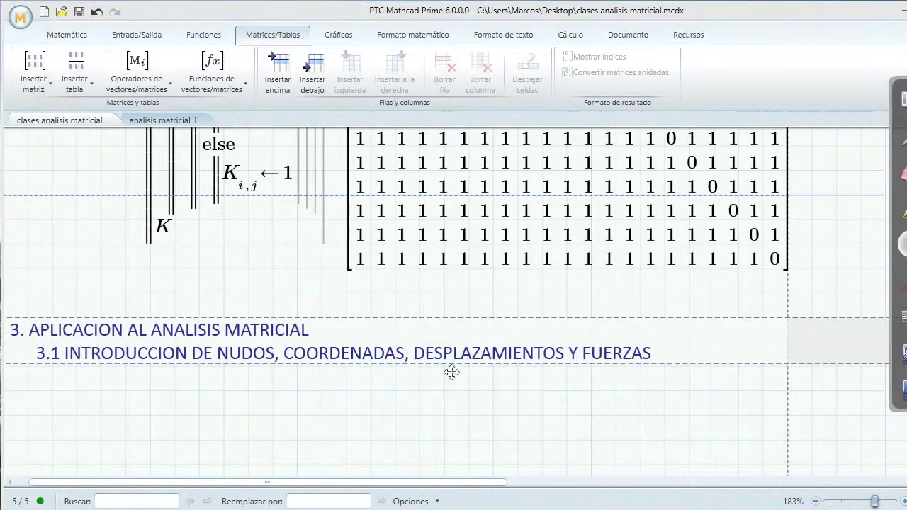
pyautogui.moveTo(668, 360); pyautogui.dragTo(4, 339)
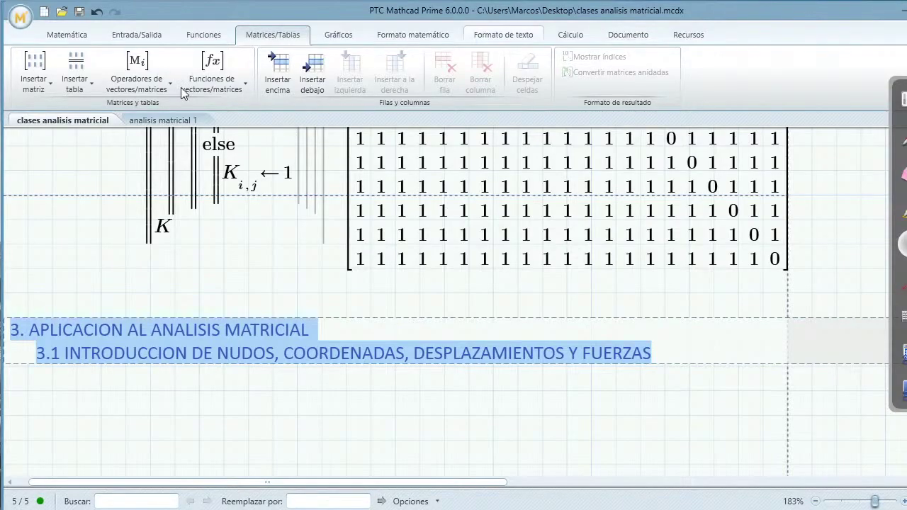
pyautogui.hotkey('ctrl', 'b')
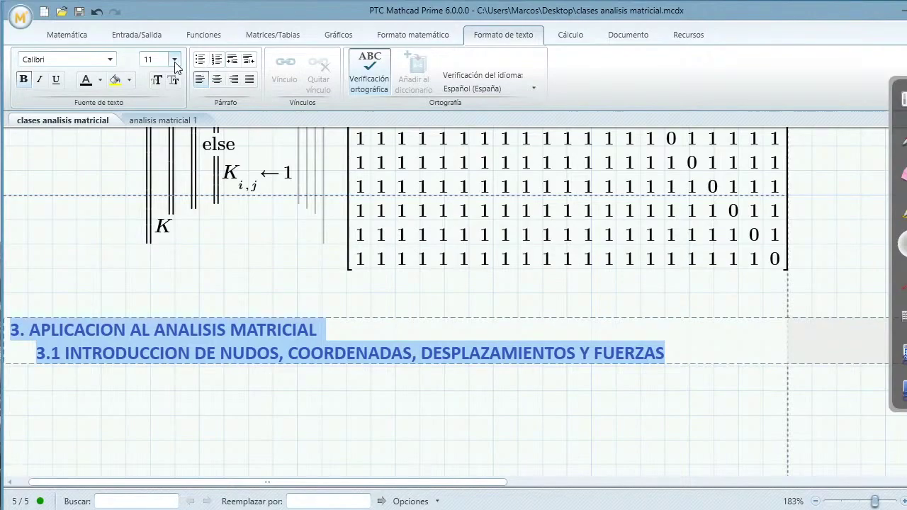
pyautogui.click(174, 59)
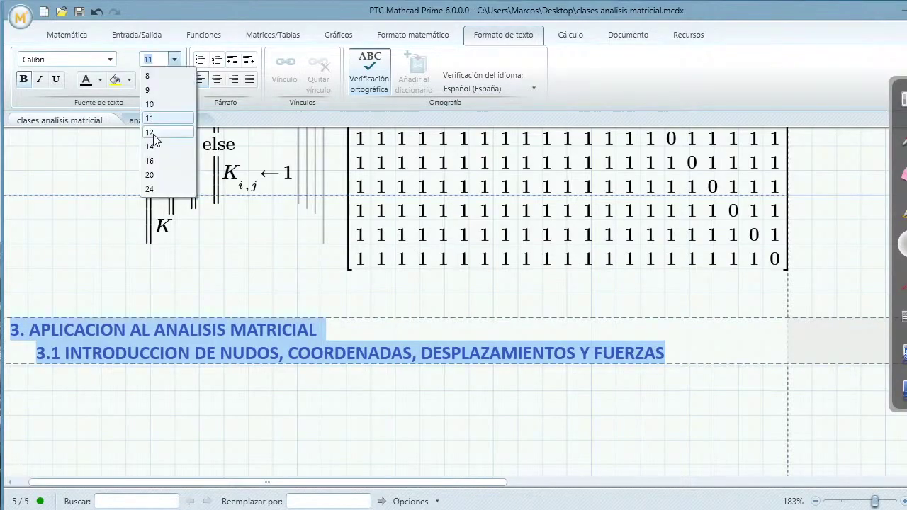
pyautogui.click(151, 147)
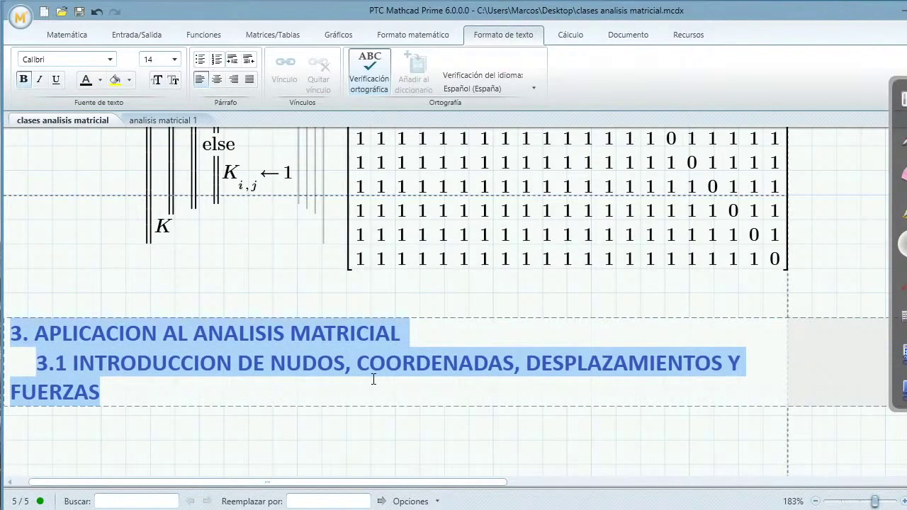
# - Set the font size of heading 3.1 INTRODUCCION DE NUDOS, COORDENADAS, DESPLAZAMIENTOS Y FUERZAS to 12
pyautogui.click(248, 437)
pyautogui.moveTo(128, 391); pyautogui.dragTo(22, 361)
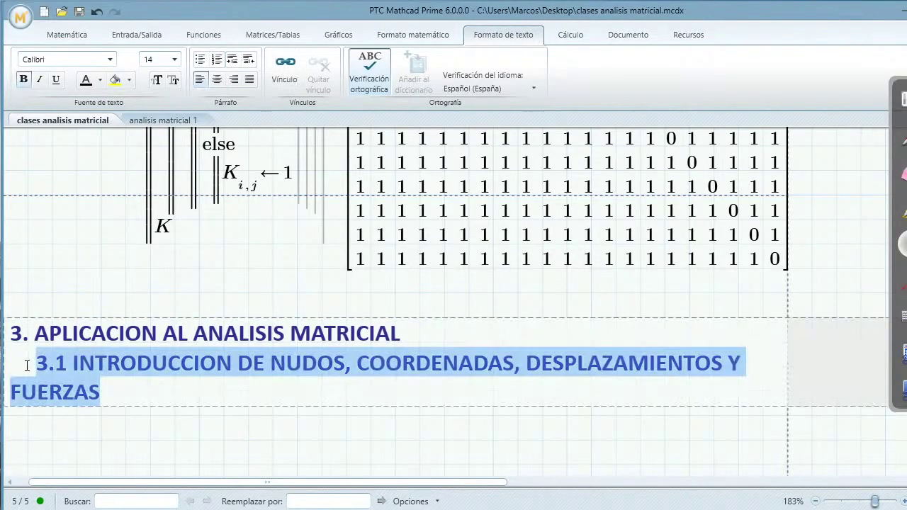
pyautogui.click(174, 59)
pyautogui.click(151, 131)
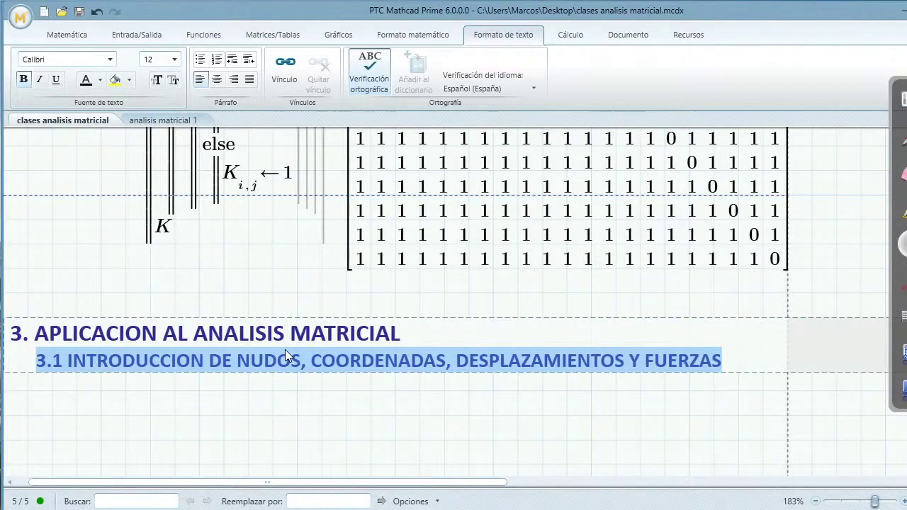
# - Insert blank lines in the worksheet below heading 3.1
pyautogui.click(104, 418)
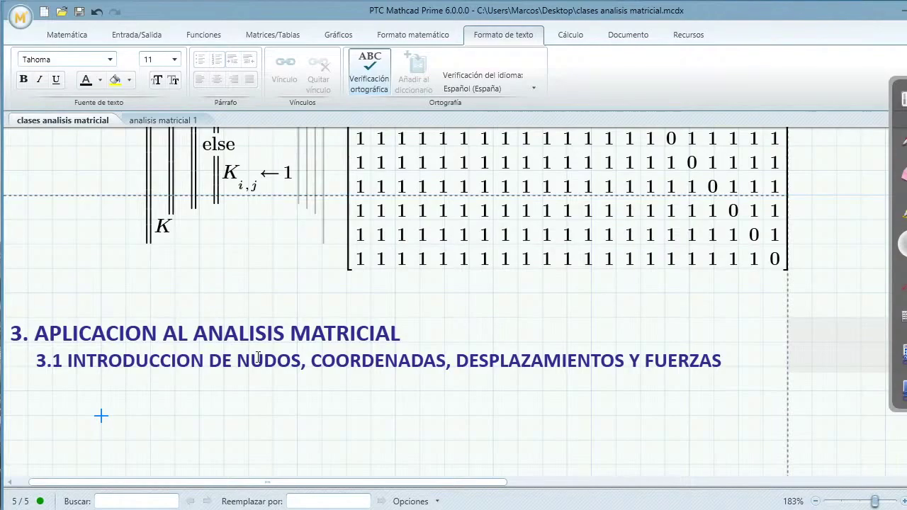
pyautogui.press('Return')
pyautogui.press('Return')
pyautogui.press('Return')
pyautogui.press('Return')
pyautogui.press('Return')
pyautogui.press('Return')
pyautogui.press('Return')
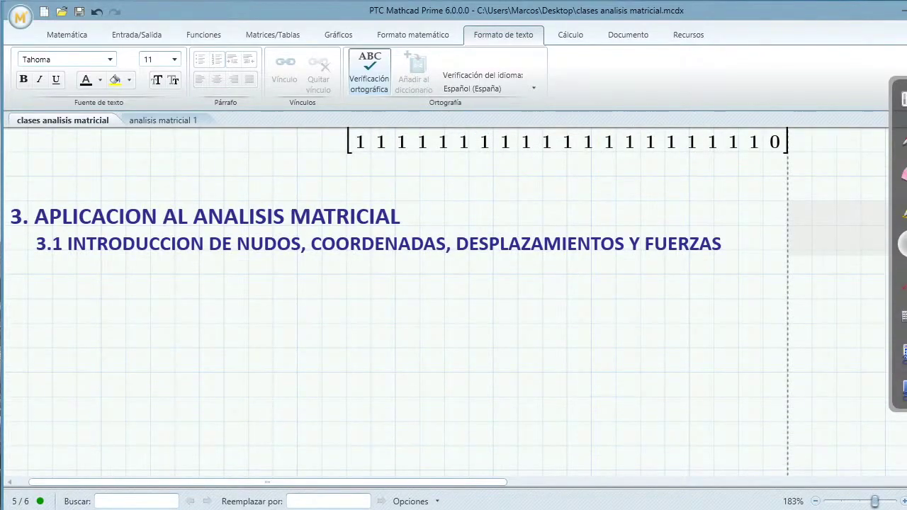
# - Switch to the Word document "libro isos" and examine the loaded truss figure under ANALISIS MATRICIAL
pyautogui.hotkey('alt', 'Tab')
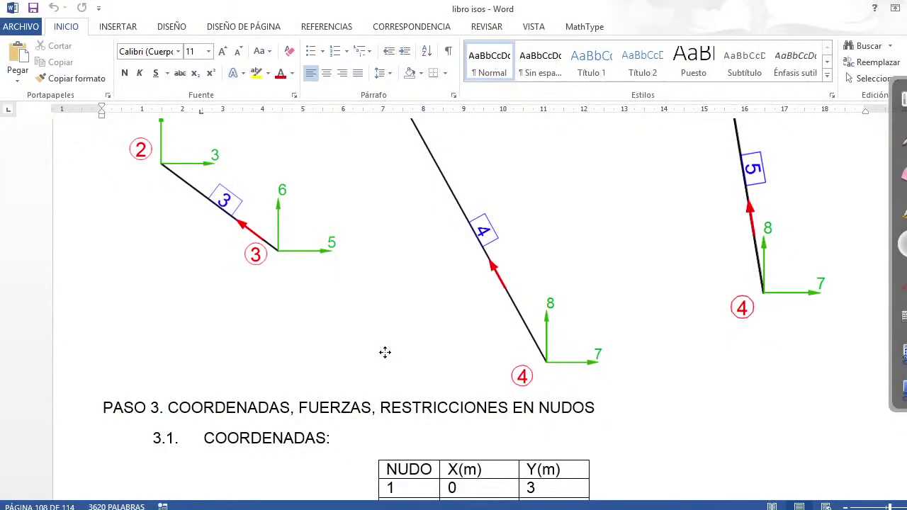
pyautogui.hotkey('ctrl', 'v')
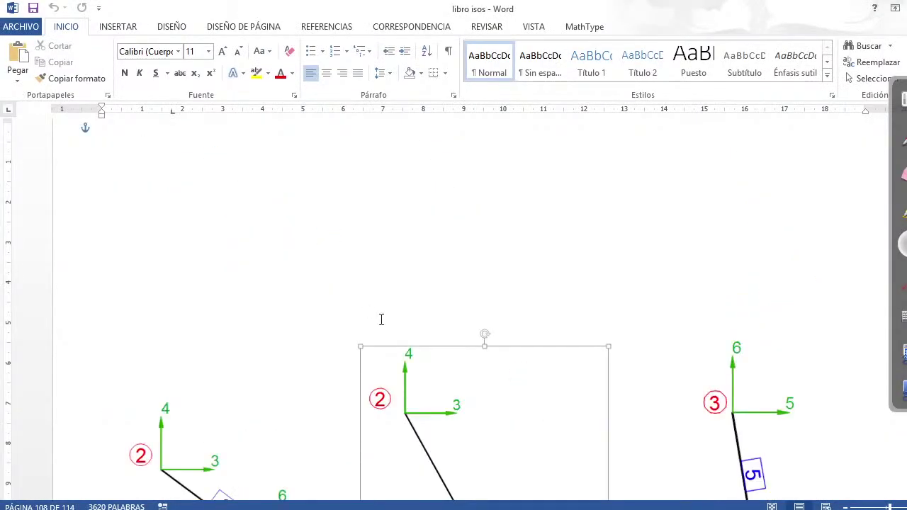
pyautogui.scroll(-10, 381, 319)
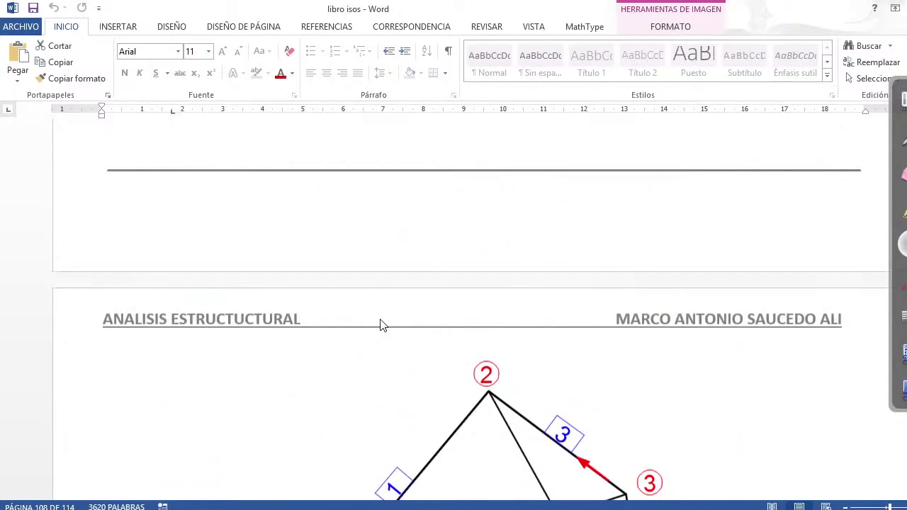
pyautogui.scroll(-3, 381, 325)
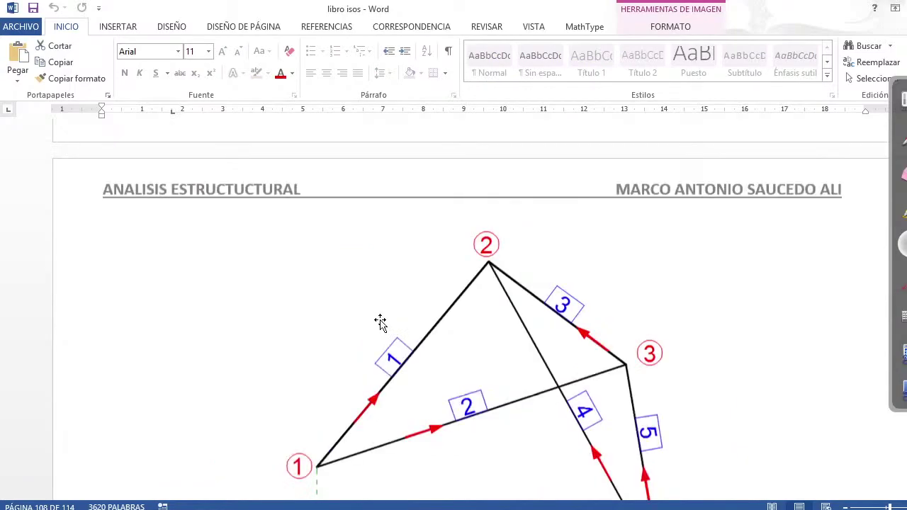
pyautogui.scroll(-12, 380, 323)
pyautogui.scroll(3, 382, 321)
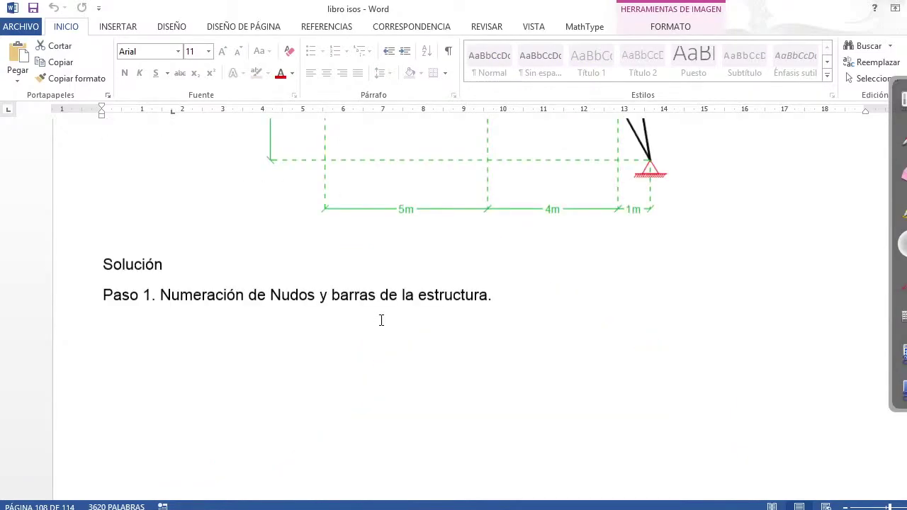
pyautogui.scroll(5, 381, 320)
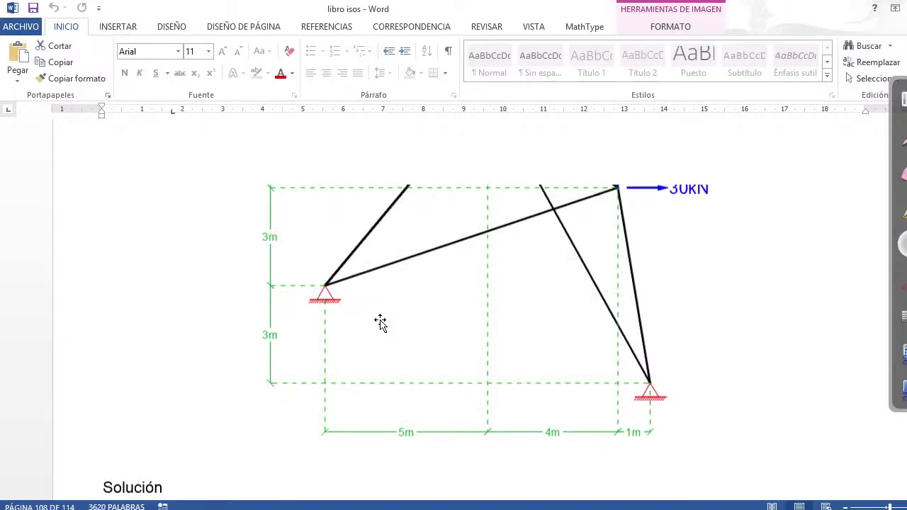
pyautogui.scroll(4, 381, 323)
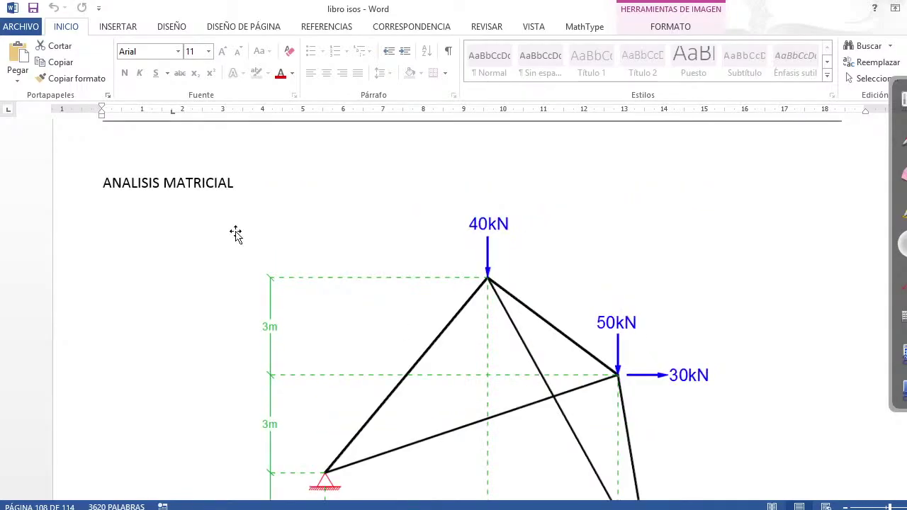
# - Review the truss's loads, supports and dimensions, and look ahead to the numbered diagram of Paso 1
pyautogui.scroll(-2, 450, 246)
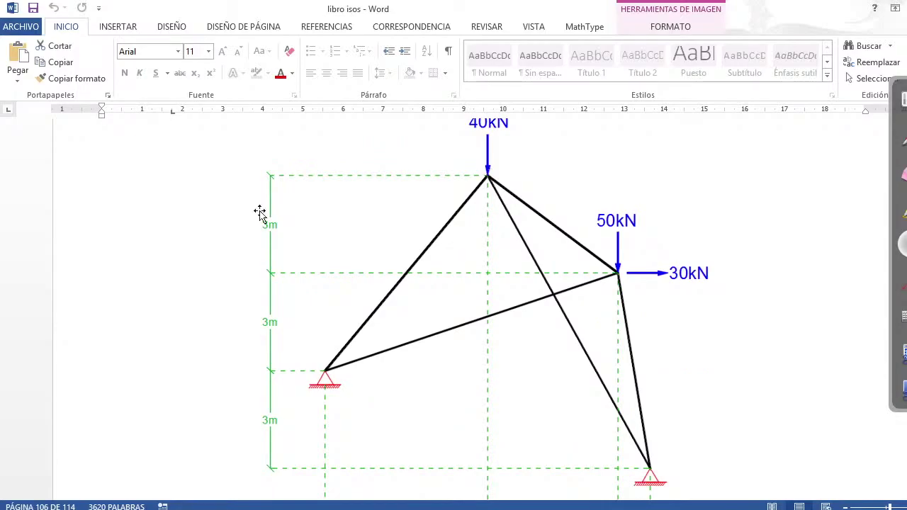
pyautogui.scroll(-2, 314, 277)
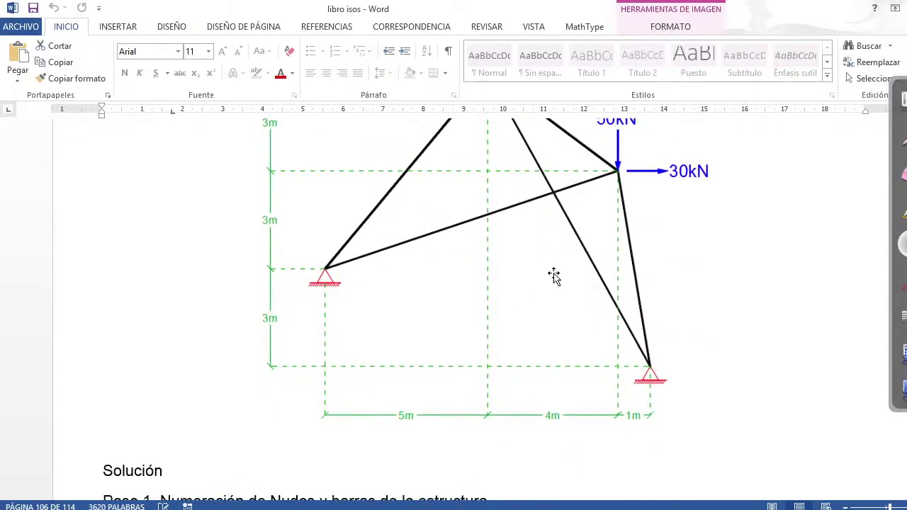
pyautogui.scroll(-2, 524, 299)
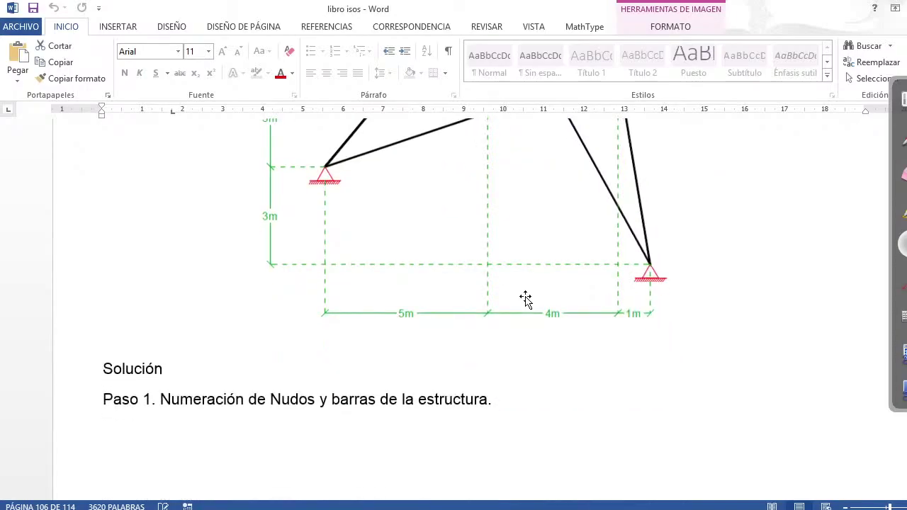
pyautogui.scroll(3, 526, 299)
pyautogui.scroll(-1, 525, 299)
pyautogui.scroll(2, 527, 298)
pyautogui.scroll(1, 523, 279)
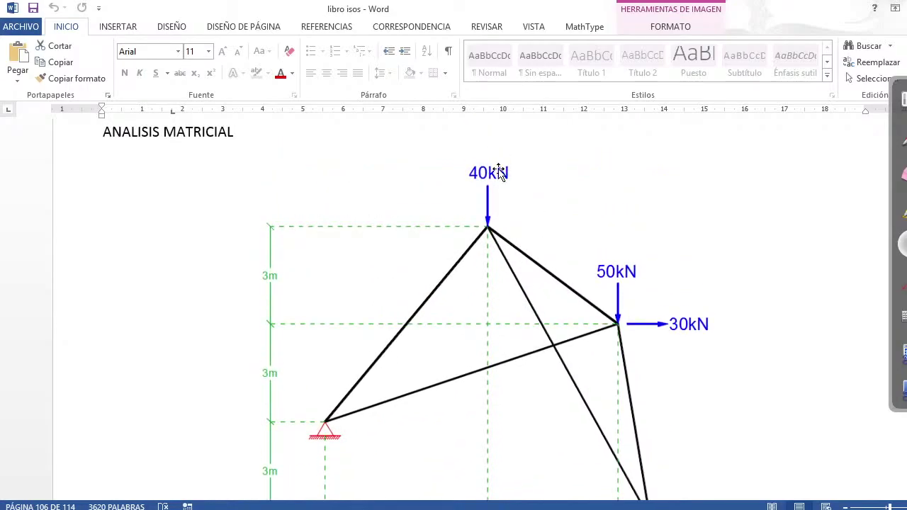
pyautogui.scroll(-1, 484, 259)
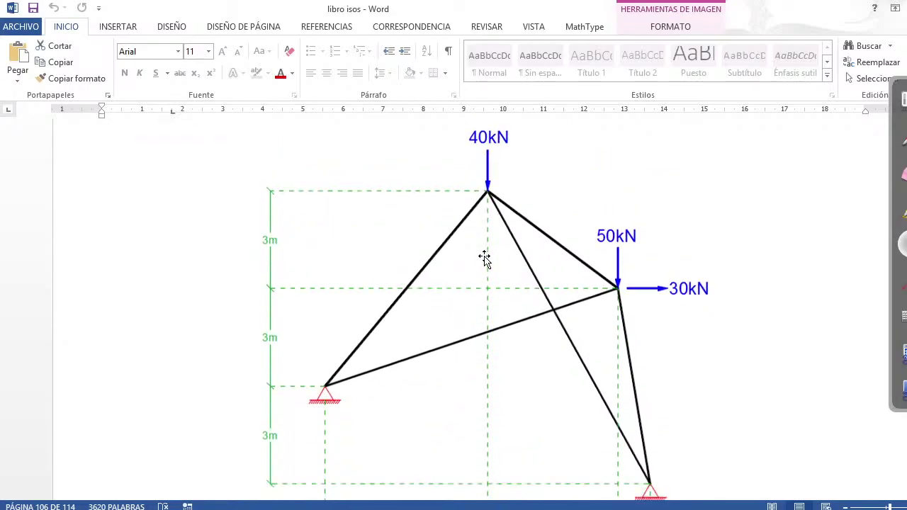
pyautogui.scroll(-3, 333, 368)
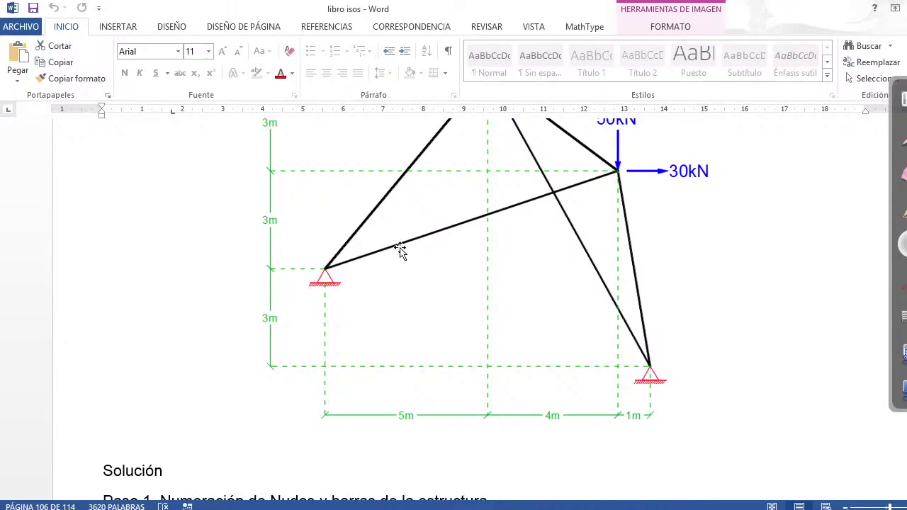
pyautogui.scroll(-3, 398, 251)
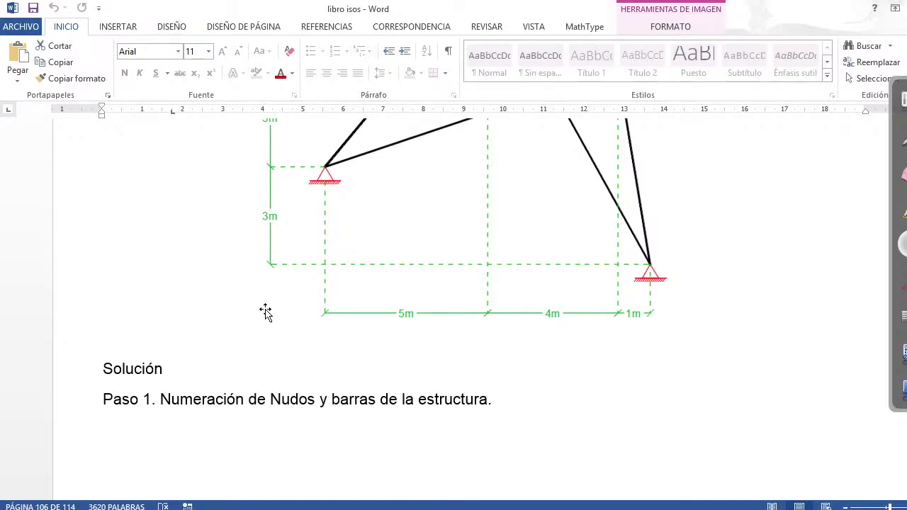
pyautogui.scroll(-4, 265, 312)
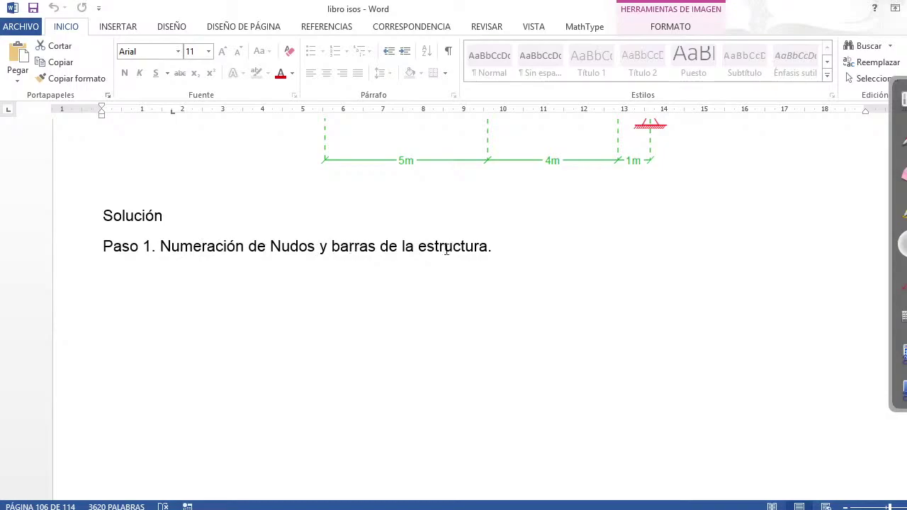
pyautogui.scroll(-10, 486, 257)
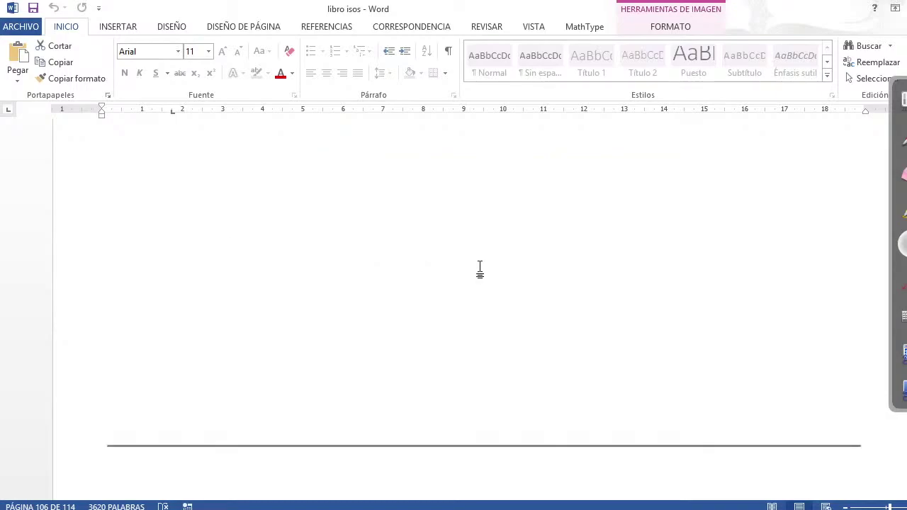
pyautogui.scroll(-9, 480, 272)
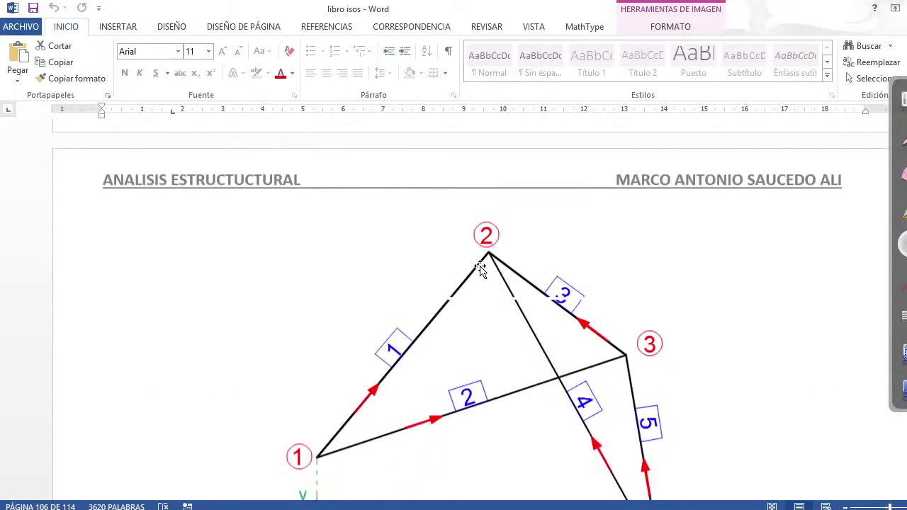
pyautogui.scroll(15, 439, 294)
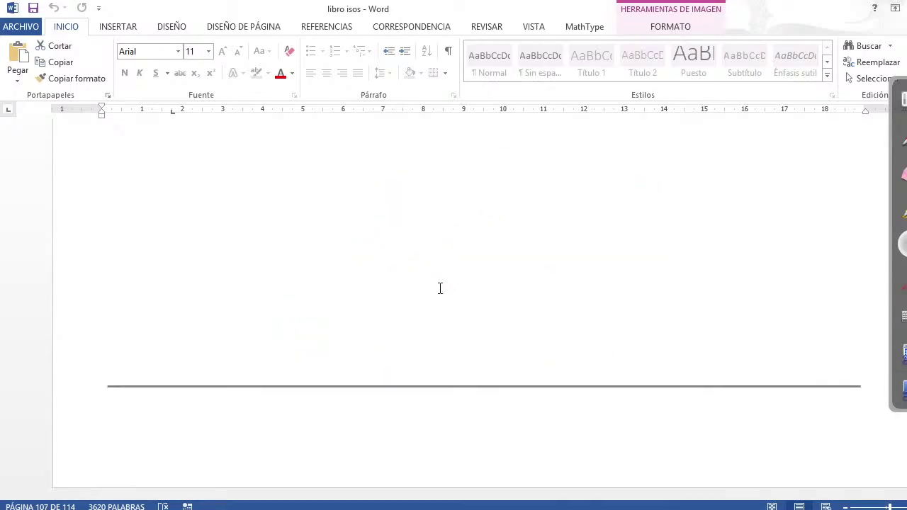
pyautogui.scroll(5, 439, 287)
# - Delete the loaded truss figure above Solución and undo the deletion
pyautogui.click(129, 391)
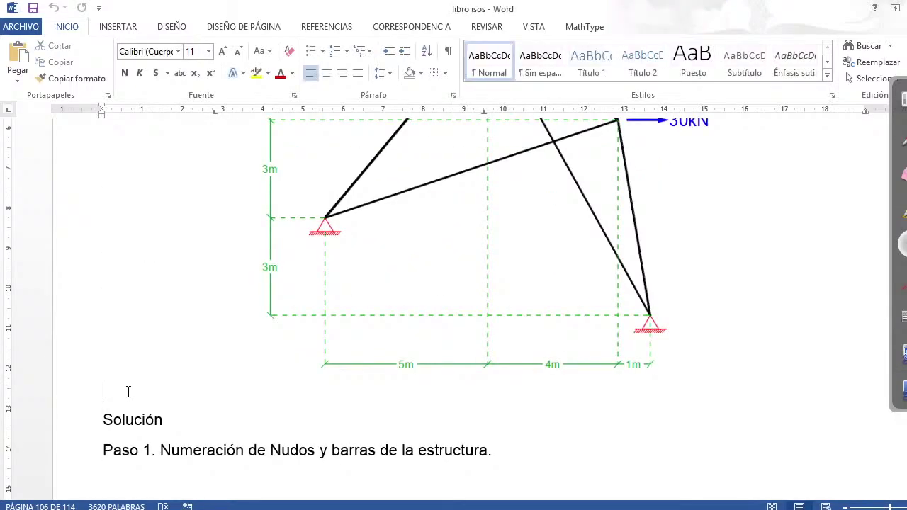
pyautogui.scroll(5, 183, 373)
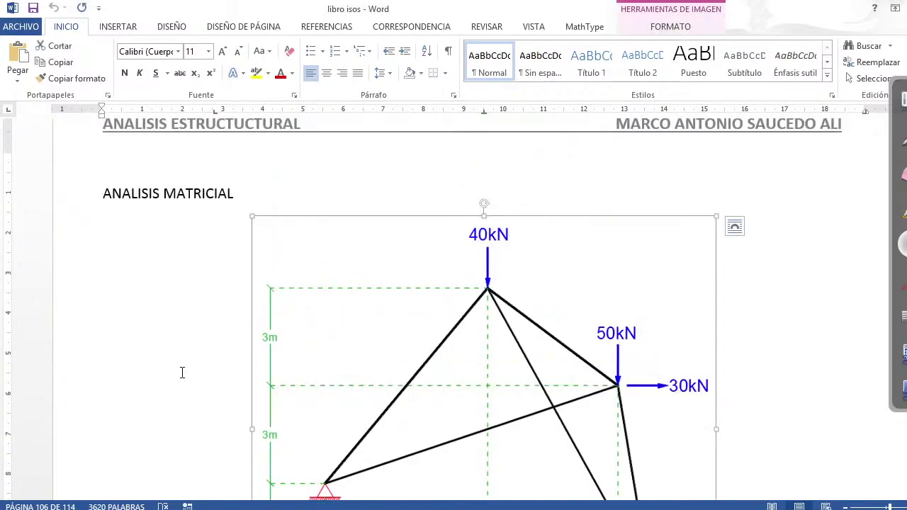
pyautogui.scroll(5, 182, 373)
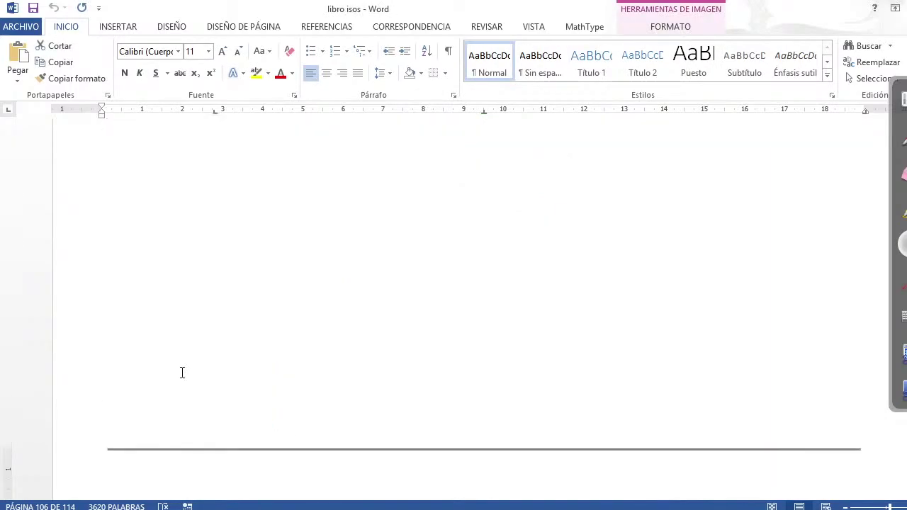
pyautogui.scroll(-13, 182, 373)
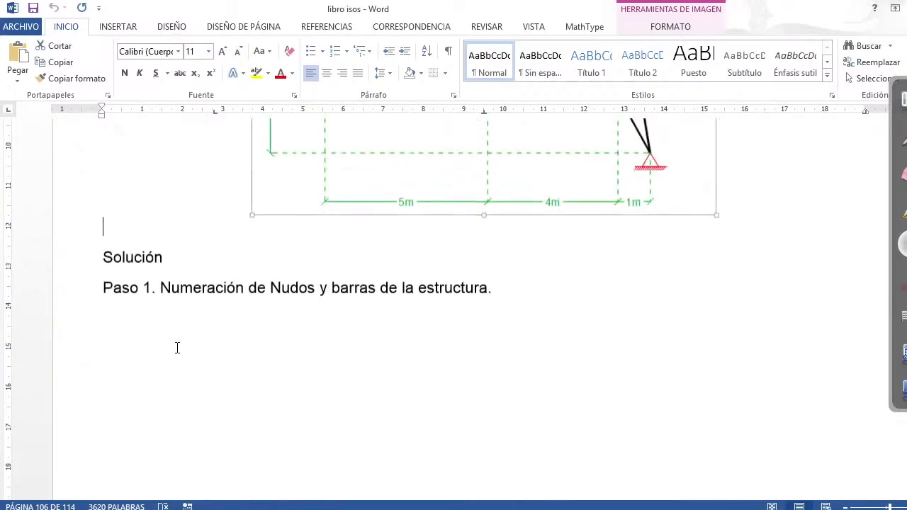
pyautogui.scroll(-5, 178, 344)
pyautogui.press('Delete')
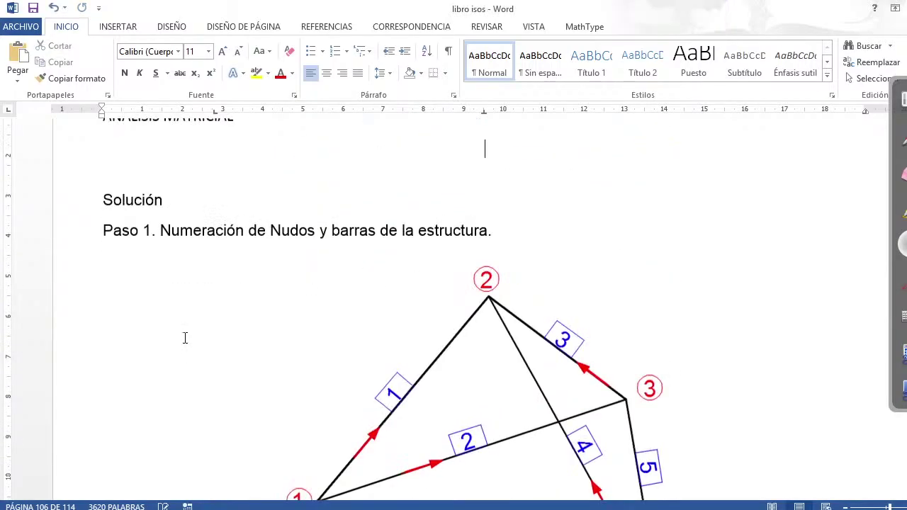
pyautogui.scroll(4, 186, 339)
pyautogui.scroll(-12, 185, 338)
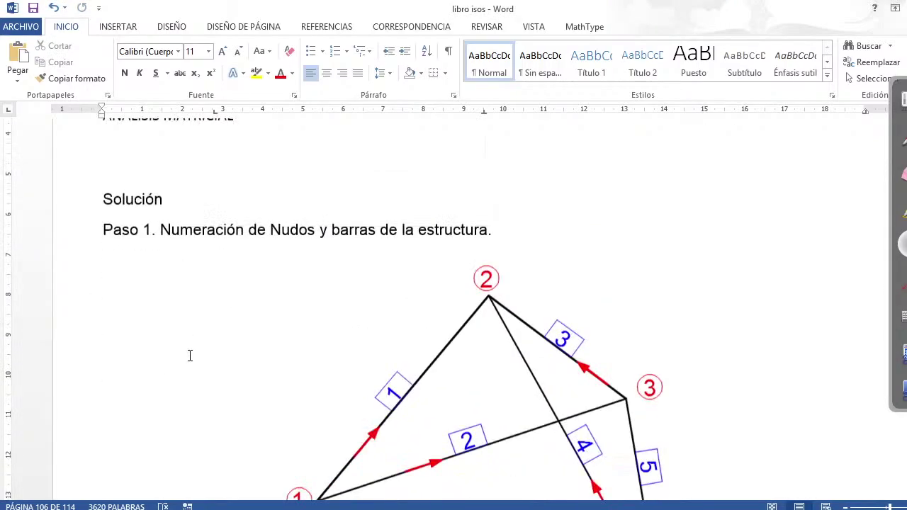
pyautogui.scroll(-8, 193, 361)
pyautogui.scroll(13, 195, 362)
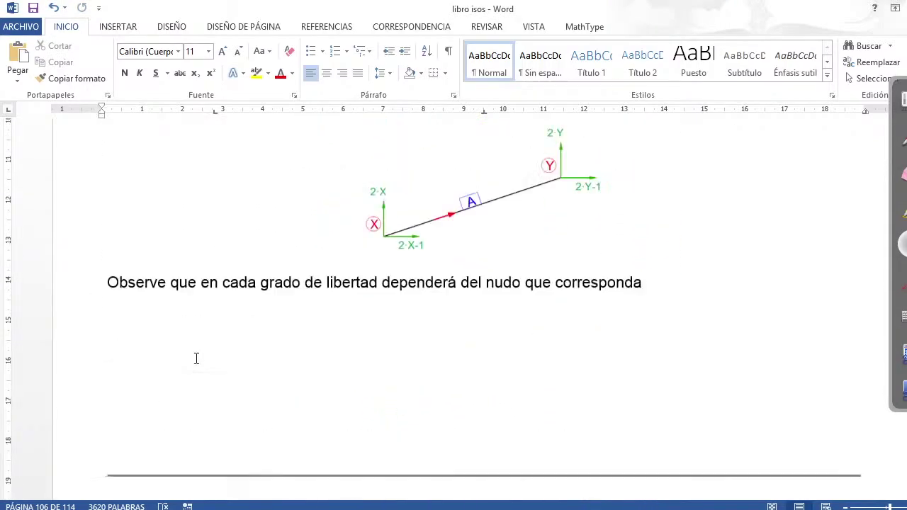
pyautogui.scroll(5, 196, 358)
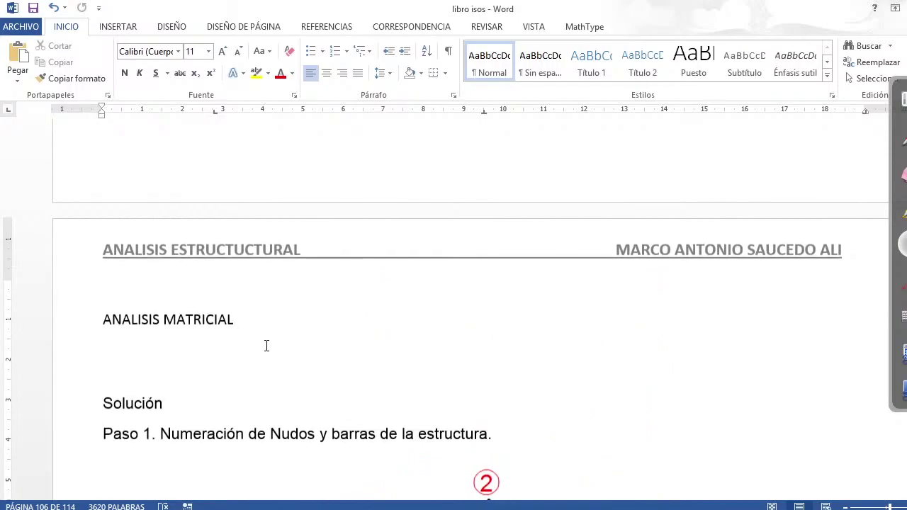
pyautogui.scroll(3, 268, 352)
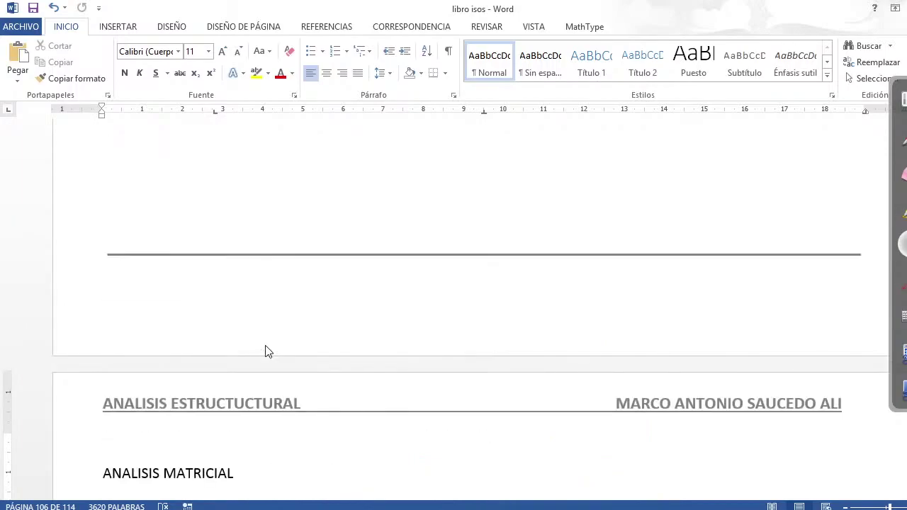
pyautogui.scroll(-12, 304, 348)
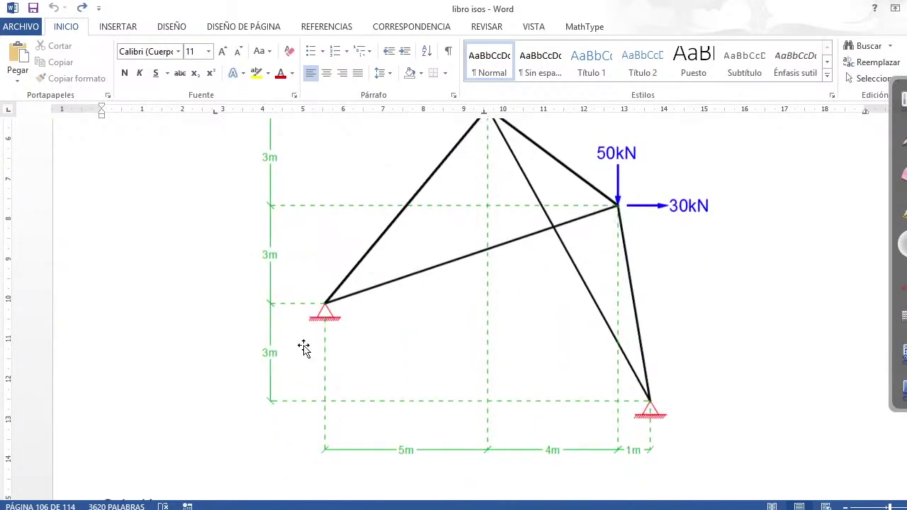
# - Examine the numbered nodes, numbered bars, bar directions and coordinate axes in the Paso 1 truss diagram
pyautogui.scroll(-10, 304, 348)
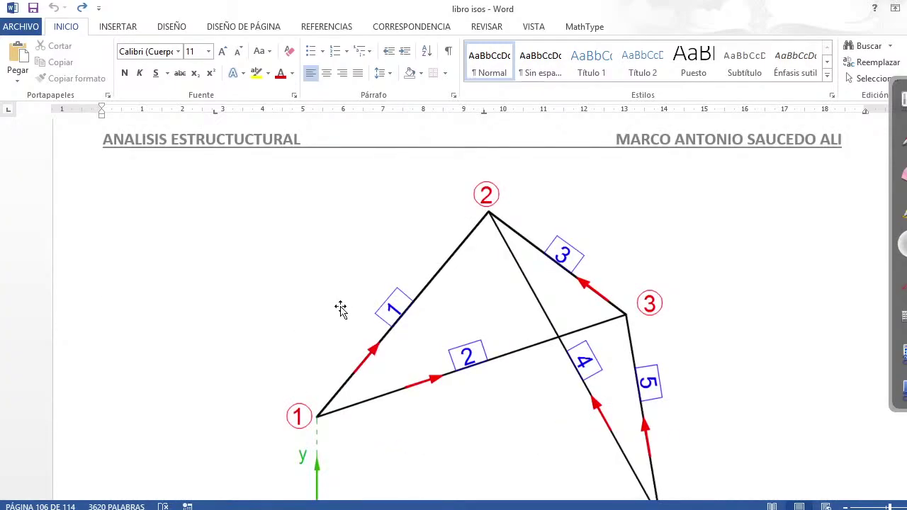
pyautogui.scroll(-3, 340, 308)
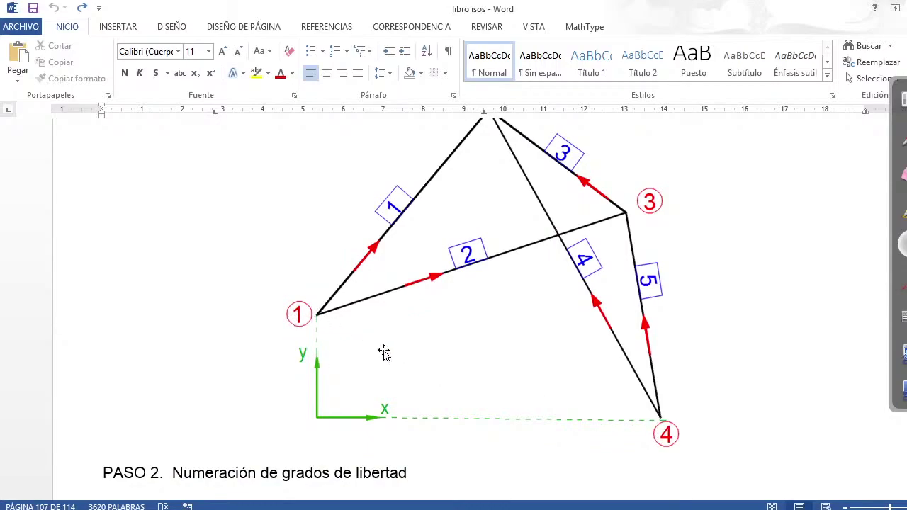
pyautogui.scroll(1, 376, 351)
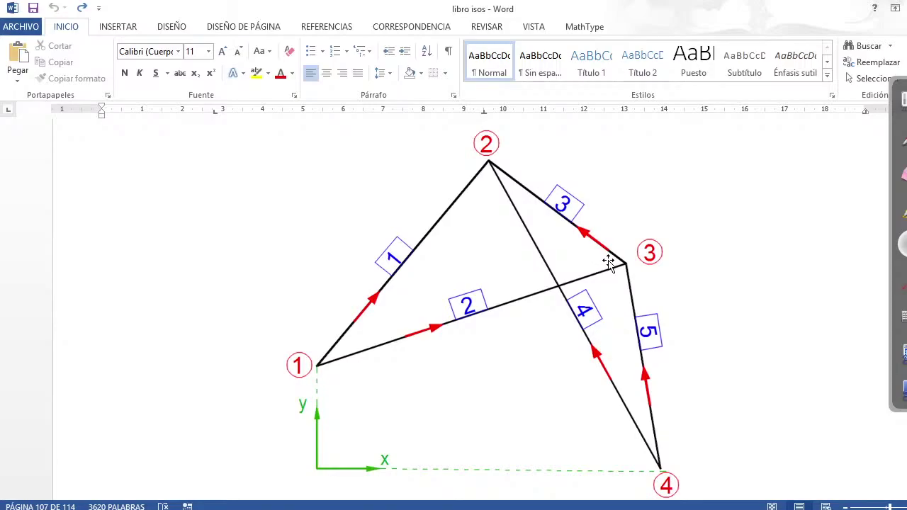
pyautogui.scroll(-1, 598, 263)
pyautogui.scroll(1, 522, 277)
pyautogui.scroll(1, 521, 276)
pyautogui.scroll(-3, 517, 279)
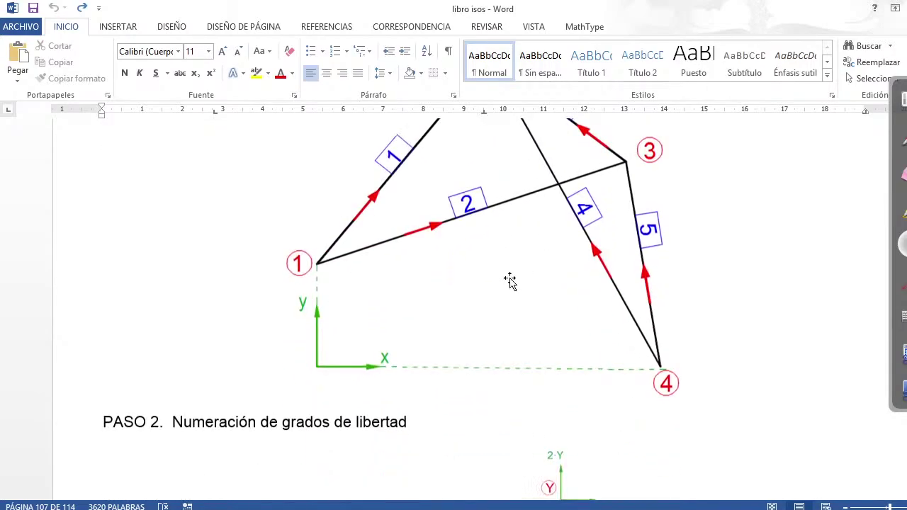
# - Examine the generic bar A diagram under PASO 2, Numeración de grados de libertad, comparing it with the numbered truss
pyautogui.scroll(-2, 500, 279)
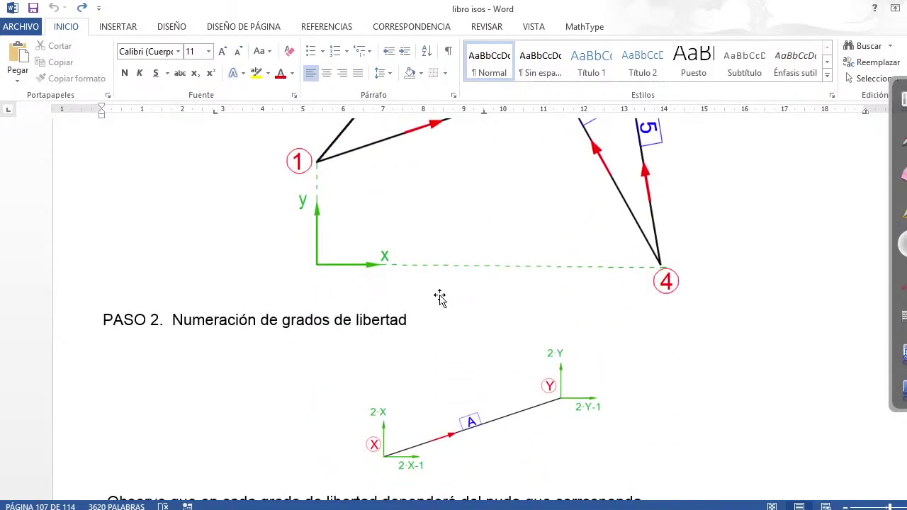
pyautogui.scroll(3, 438, 297)
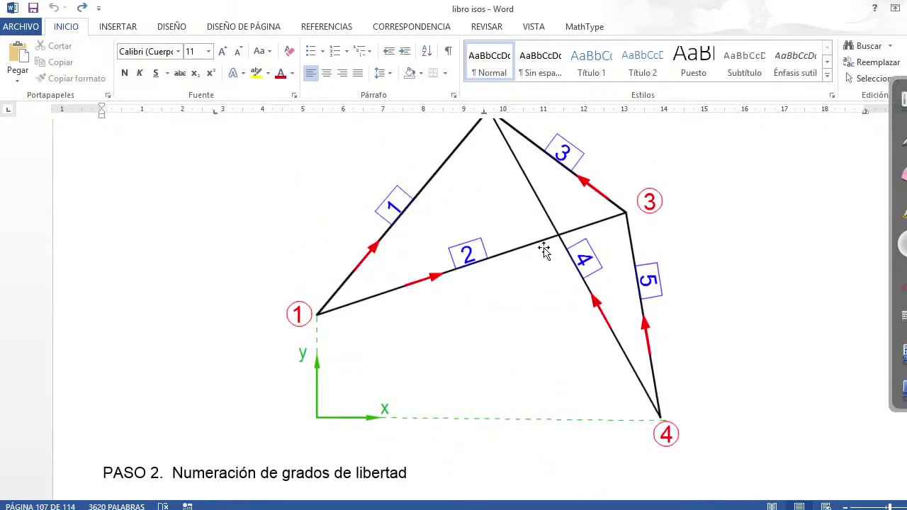
pyautogui.scroll(-1, 440, 266)
pyautogui.scroll(-4, 440, 265)
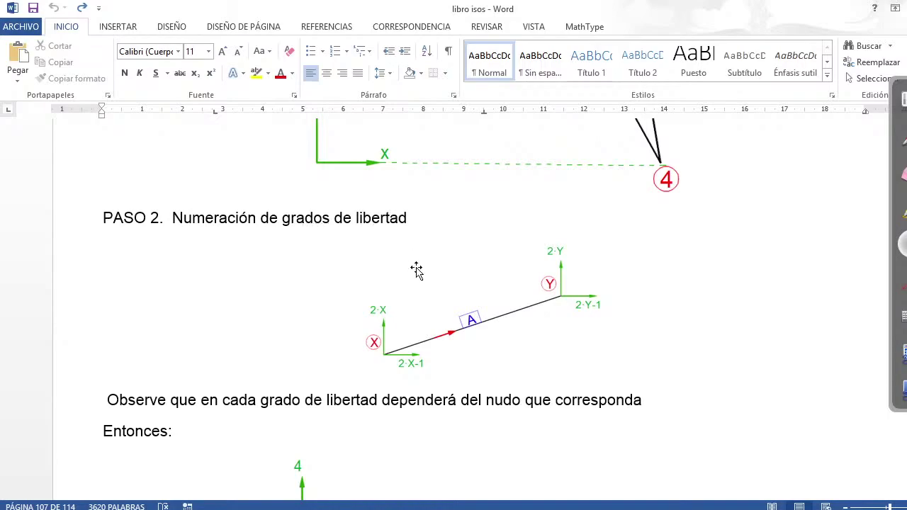
pyautogui.scroll(1, 415, 304)
pyautogui.scroll(-1, 415, 304)
pyautogui.keyDown('ctrl'); pyautogui.scroll(2, 556, 339); pyautogui.keyUp('ctrl')
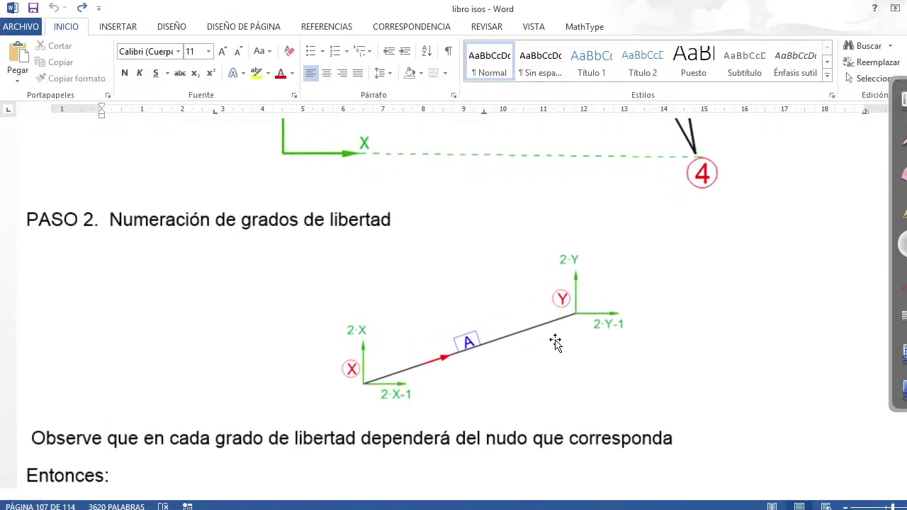
pyautogui.scroll(-2, 394, 287)
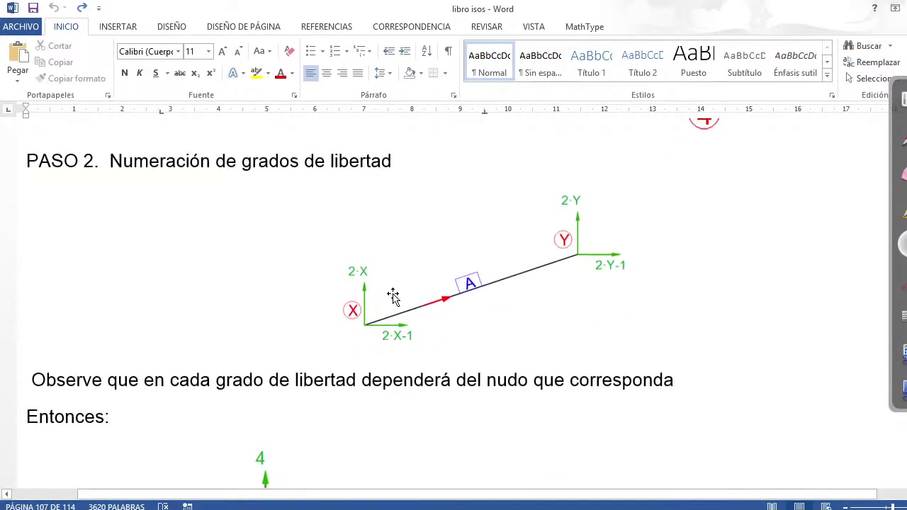
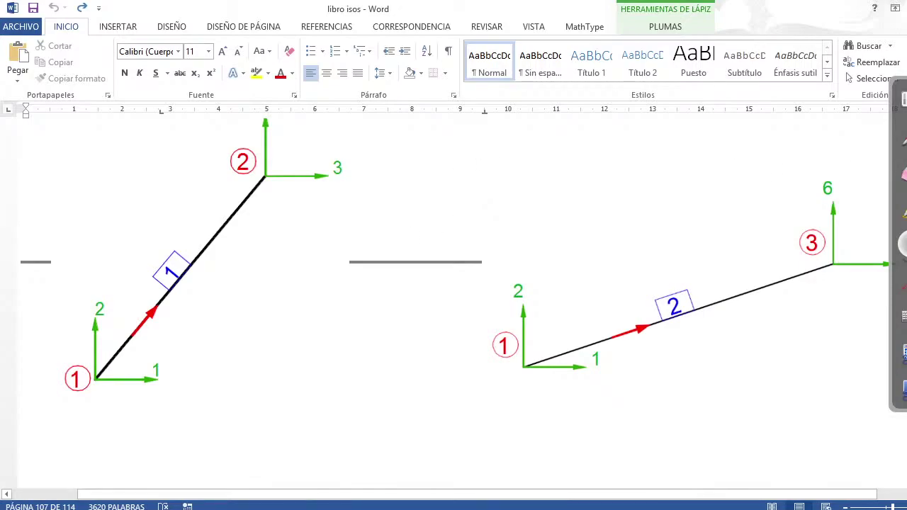
# - Write 2x-1 and 2·1-1 = 1 in green ink beside node 1 of bar 1, and circle its horizontal degree-of-freedom label
pyautogui.click(904, 135)
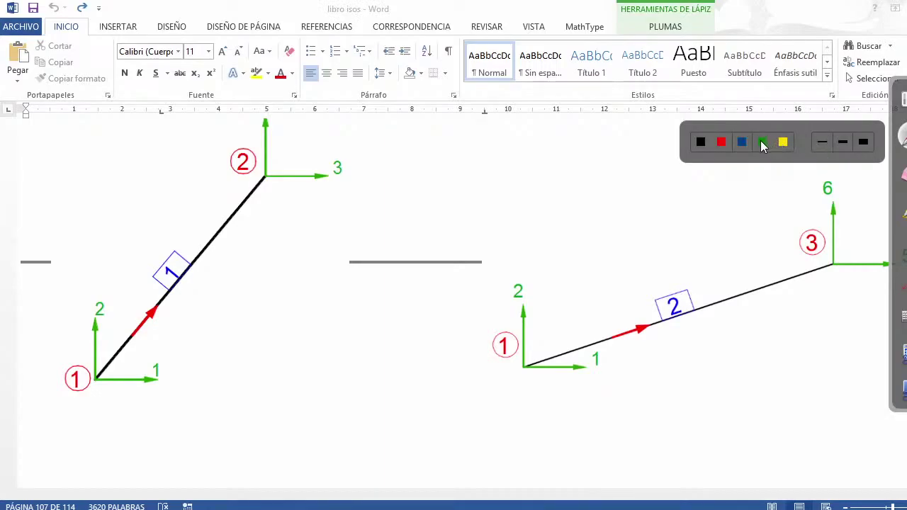
pyautogui.click(762, 144)
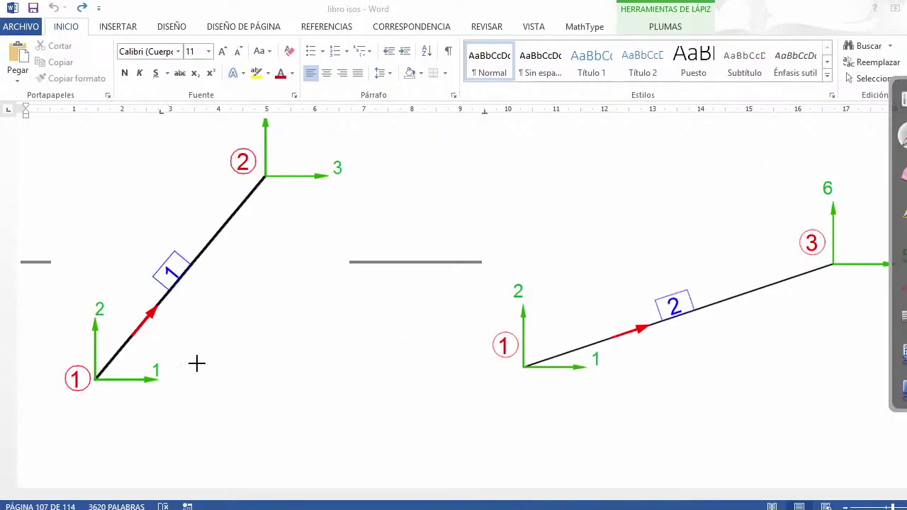
pyautogui.moveTo(214, 358)
pyautogui.mouseDown()
pyautogui.moveTo(205, 370)
pyautogui.moveTo(231, 363)
pyautogui.mouseUp()
pyautogui.moveTo(237, 358); pyautogui.dragTo(240, 369)
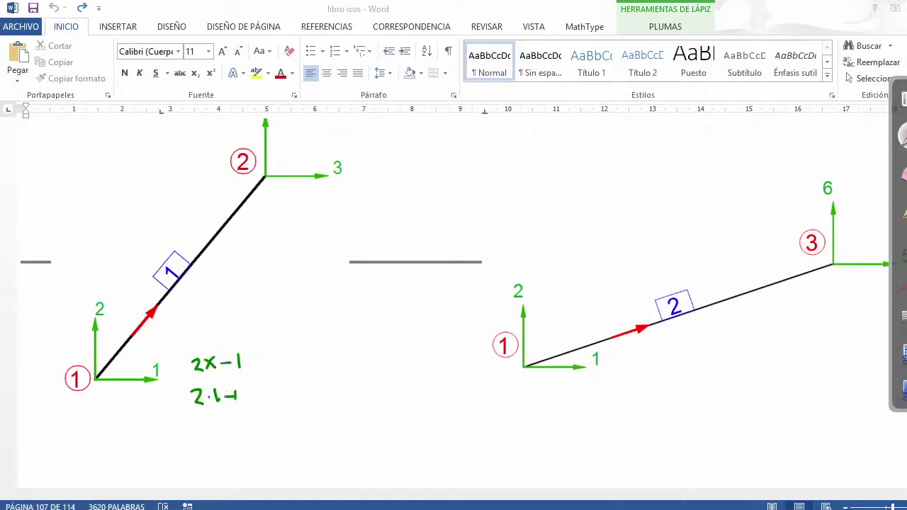
pyautogui.moveTo(243, 398); pyautogui.dragTo(260, 396)
pyautogui.moveTo(274, 384); pyautogui.dragTo(274, 402)
pyautogui.moveTo(160, 358)
pyautogui.mouseDown()
pyautogui.moveTo(163, 383)
pyautogui.moveTo(153, 357)
pyautogui.mouseUp()
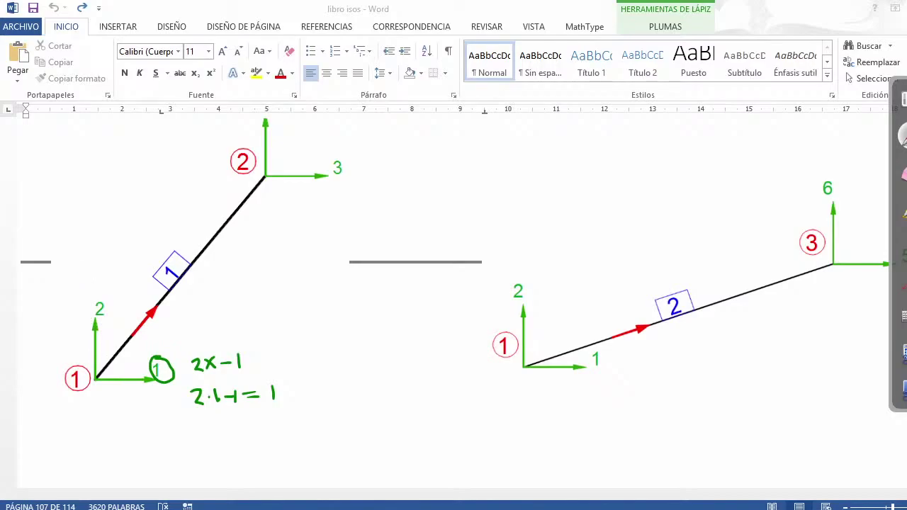
# - Write 2x=2·1 beside node 1 and 2·2-1=3 and 2·2=4 beside node 2 of bar 1 in green ink, with arrows to labels 2 and 3
pyautogui.moveTo(90, 273); pyautogui.dragTo(114, 278)
pyautogui.moveTo(120, 270)
pyautogui.mouseDown()
pyautogui.moveTo(124, 280)
pyautogui.moveTo(138, 279)
pyautogui.moveTo(115, 306)
pyautogui.mouseUp()
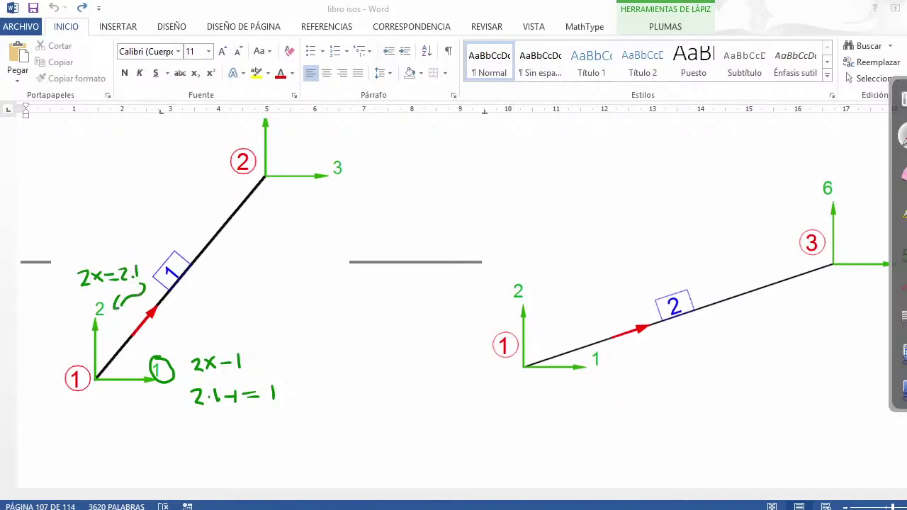
pyautogui.moveTo(324, 194); pyautogui.dragTo(315, 204)
pyautogui.moveTo(331, 209); pyautogui.dragTo(400, 195)
pyautogui.moveTo(387, 202); pyautogui.dragTo(416, 206)
pyautogui.moveTo(428, 196)
pyautogui.mouseDown()
pyautogui.moveTo(435, 194)
pyautogui.moveTo(358, 168)
pyautogui.moveTo(370, 175)
pyautogui.mouseUp()
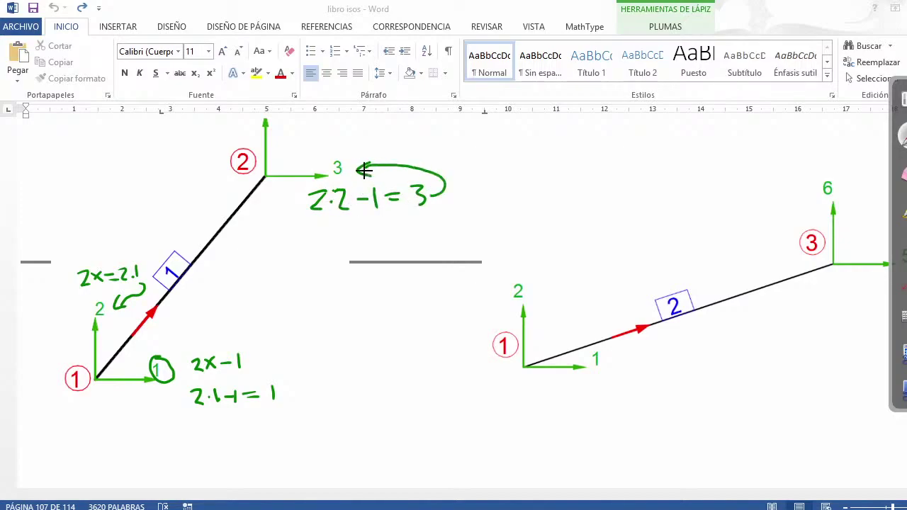
pyautogui.moveTo(297, 132); pyautogui.dragTo(304, 138)
pyautogui.click(309, 135)
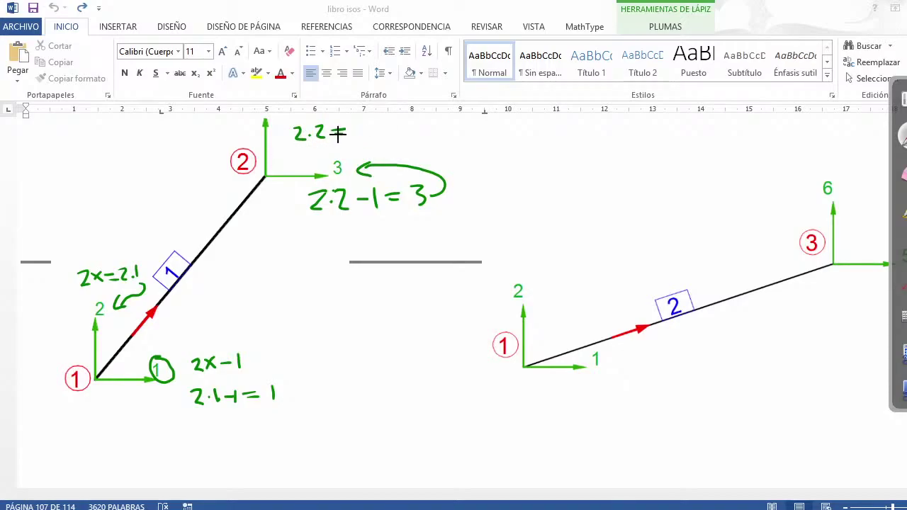
pyautogui.moveTo(362, 125); pyautogui.dragTo(363, 136)
# - Erase all the green ink formulas, arrows and the circle around the bar 1 diagram
pyautogui.click(903, 244)
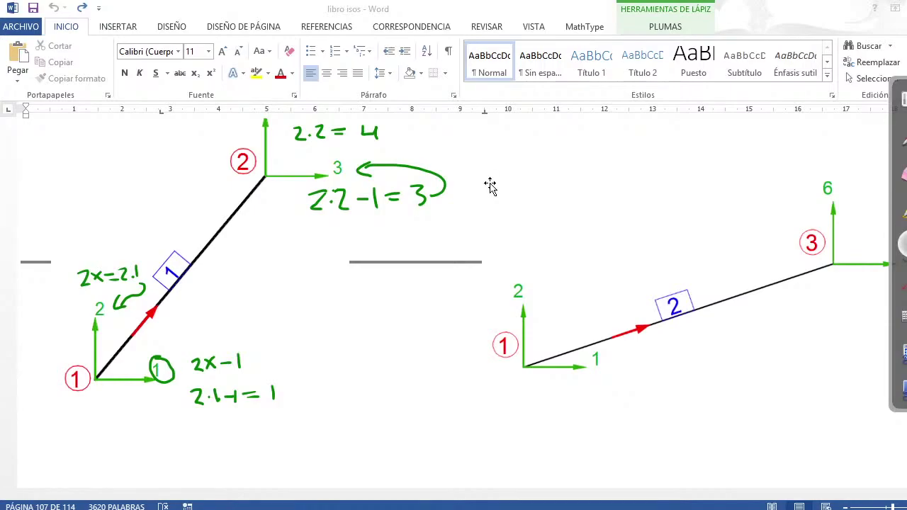
pyautogui.scroll(4, 490, 186)
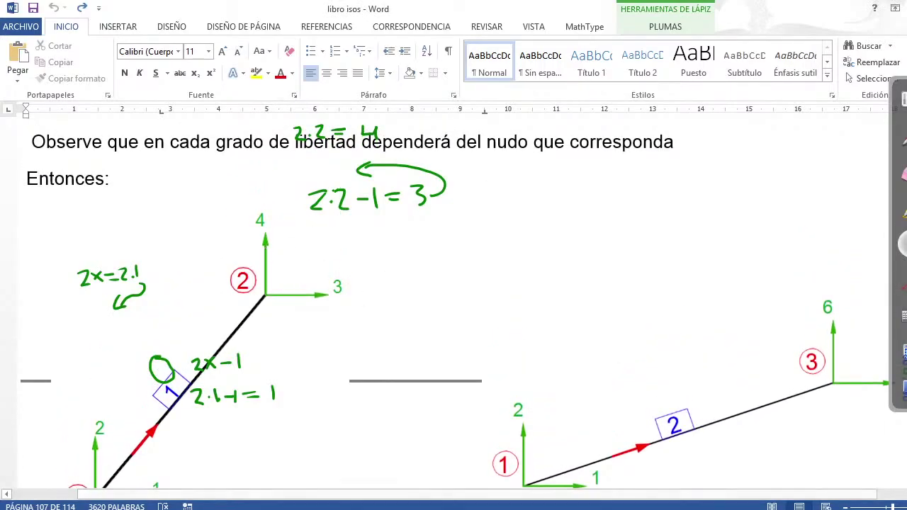
pyautogui.moveTo(395, 192)
pyautogui.mouseDown()
pyautogui.moveTo(142, 314)
pyautogui.moveTo(284, 415)
pyautogui.moveTo(50, 436)
pyautogui.mouseUp()
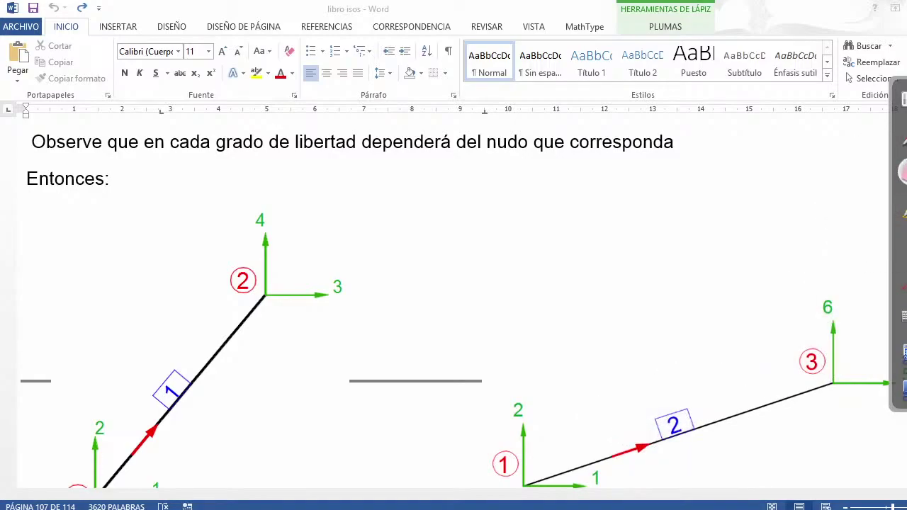
# - Compare the bar 1 and bar 2 diagrams with the numbered truss, returning from the whiteboard to the Word document
pyautogui.click(903, 243)
pyautogui.scroll(15, 588, 310)
pyautogui.scroll(3, 579, 298)
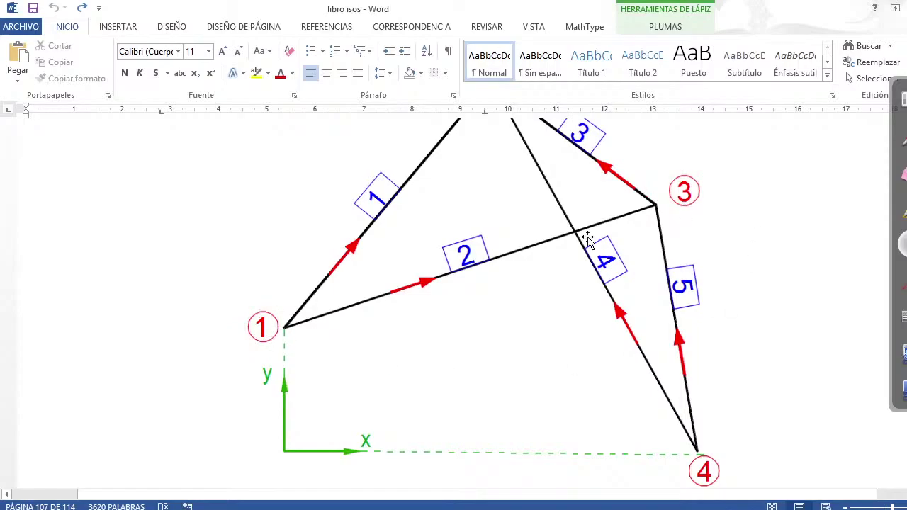
pyautogui.scroll(-8, 588, 239)
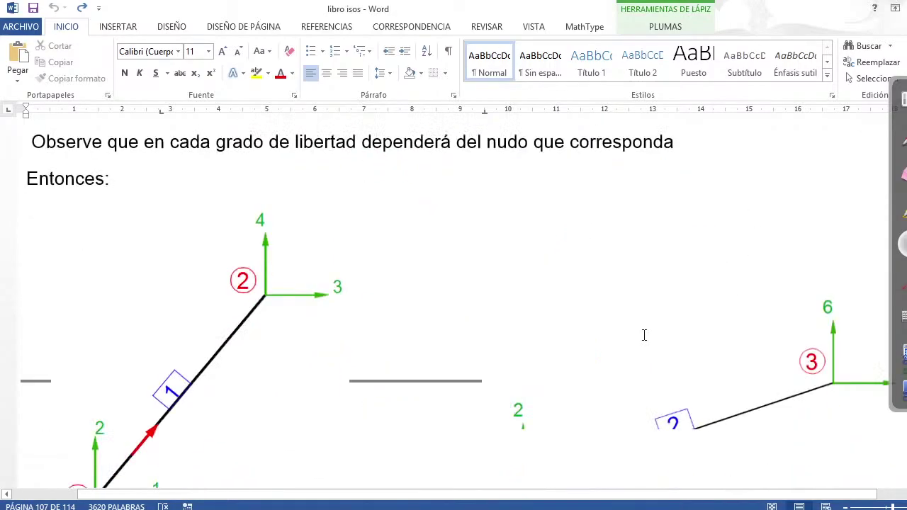
pyautogui.scroll(-2, 644, 336)
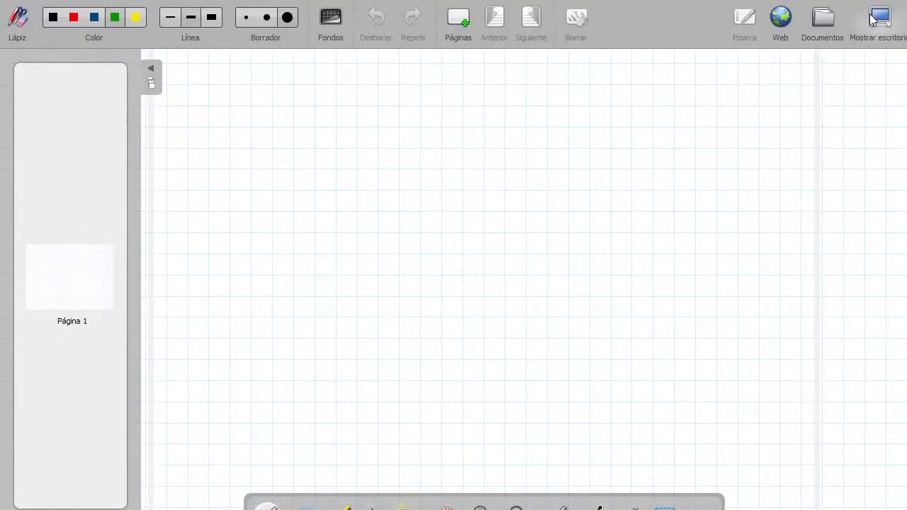
pyautogui.click(873, 20)
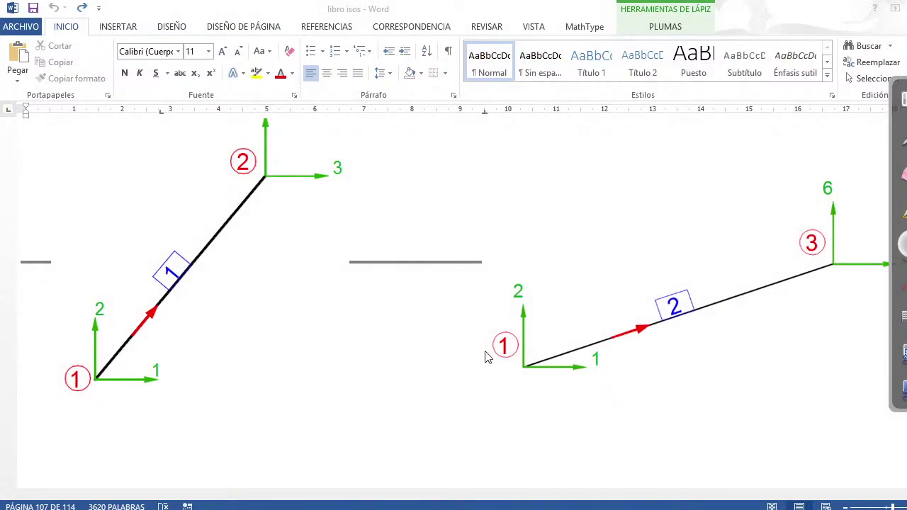
pyautogui.click(563, 181)
pyautogui.scroll(-1, 562, 181)
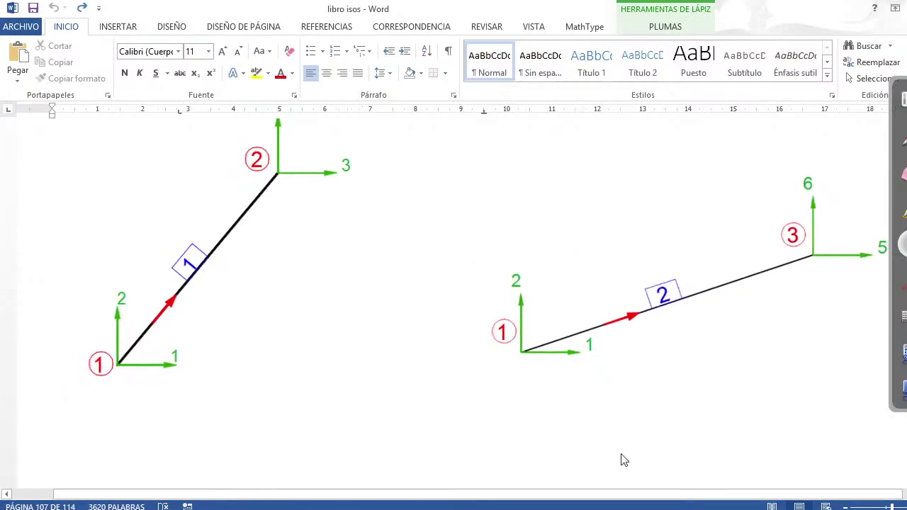
pyautogui.moveTo(279, 501); pyautogui.dragTo(409, 500)
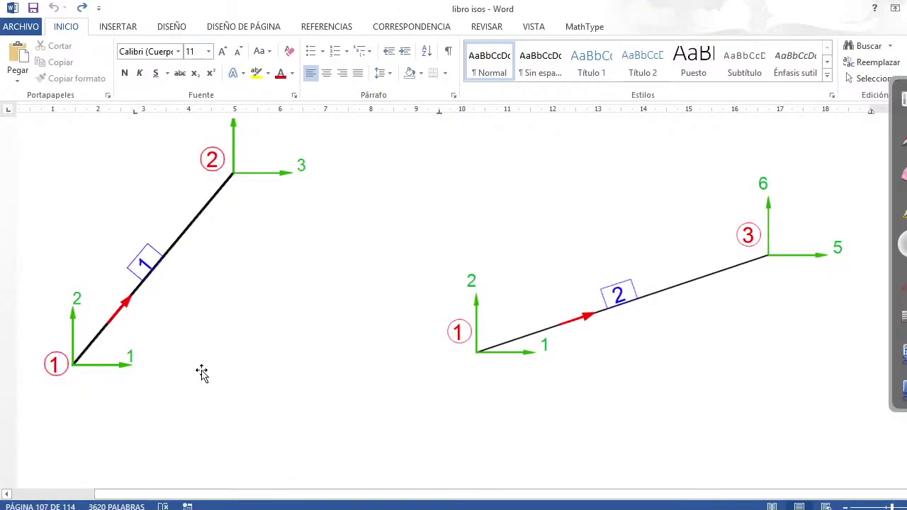
# - Write 2·3-1=5 and 2·3 in green ink beside node 3 of bar 2 with arrows to labels 5 and 6, and clear the ink
pyautogui.click(903, 135)
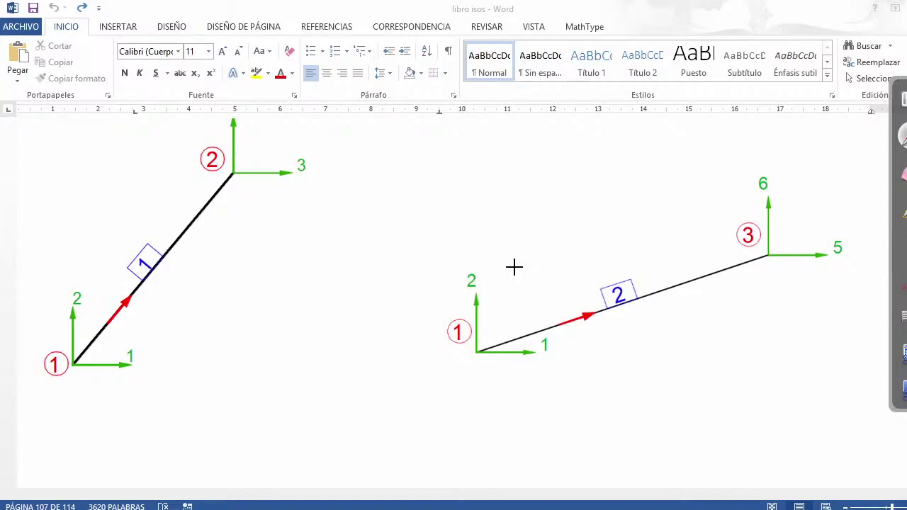
pyautogui.click(797, 277)
pyautogui.moveTo(804, 271); pyautogui.dragTo(804, 282)
pyautogui.moveTo(814, 278); pyautogui.dragTo(839, 273)
pyautogui.moveTo(831, 279); pyautogui.dragTo(841, 277)
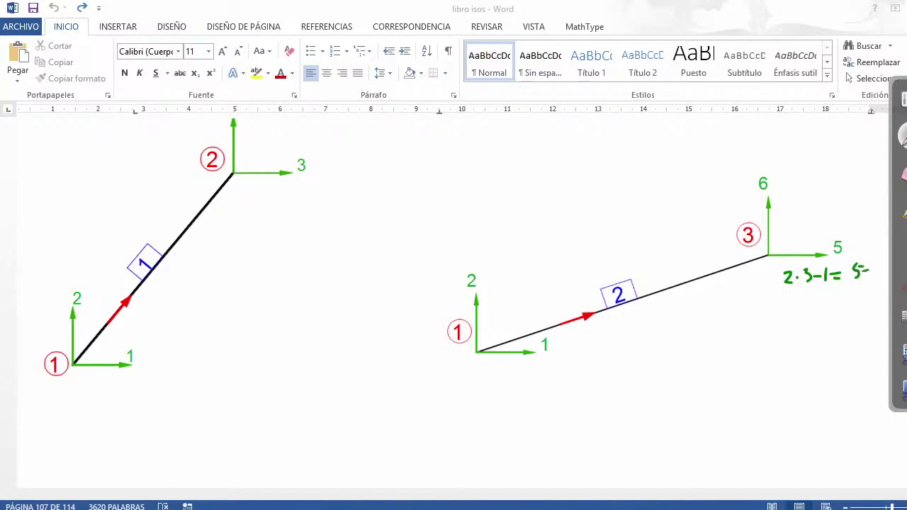
pyautogui.moveTo(858, 248); pyautogui.dragTo(856, 258)
pyautogui.moveTo(784, 186)
pyautogui.mouseDown()
pyautogui.moveTo(809, 198)
pyautogui.moveTo(782, 169)
pyautogui.moveTo(785, 177)
pyautogui.mouseUp()
pyautogui.click(797, 193)
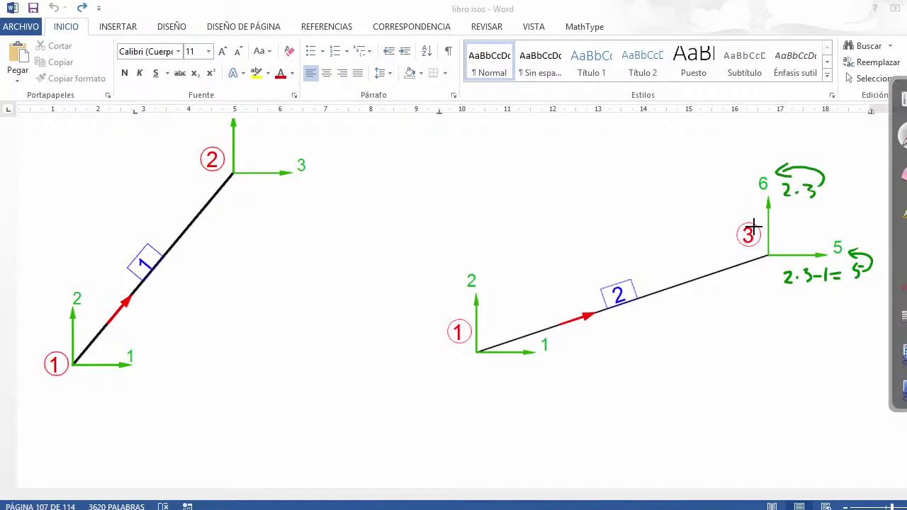
pyautogui.moveTo(815, 181)
pyautogui.mouseDown()
pyautogui.moveTo(801, 159)
pyautogui.moveTo(771, 272)
pyautogui.moveTo(791, 192)
pyautogui.moveTo(769, 197)
pyautogui.moveTo(784, 182)
pyautogui.moveTo(773, 262)
pyautogui.moveTo(763, 250)
pyautogui.moveTo(826, 238)
pyautogui.moveTo(832, 209)
pyautogui.moveTo(822, 215)
pyautogui.moveTo(800, 202)
pyautogui.moveTo(812, 204)
pyautogui.mouseUp()
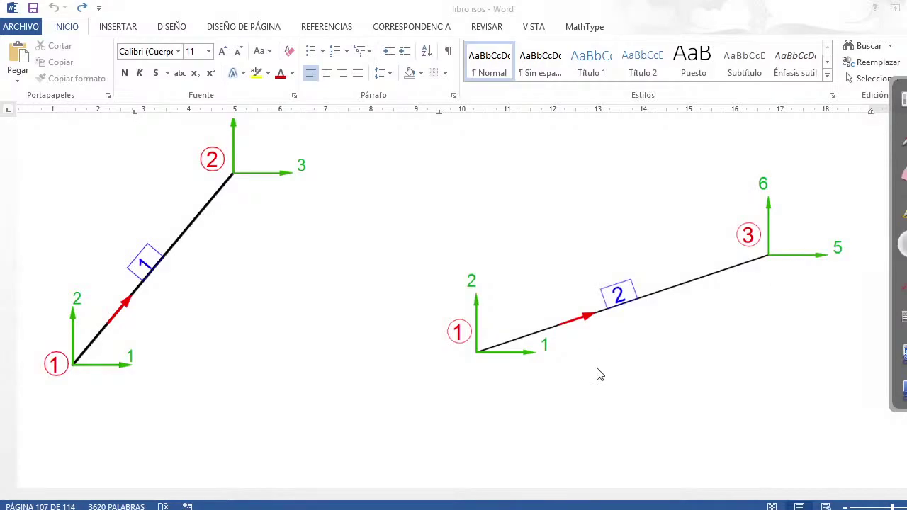
# - Examine the degree-of-freedom numbering at both end nodes in the diagrams of bars 3, 4 and 5
pyautogui.scroll(-5, 395, 378)
pyautogui.scroll(-10, 382, 368)
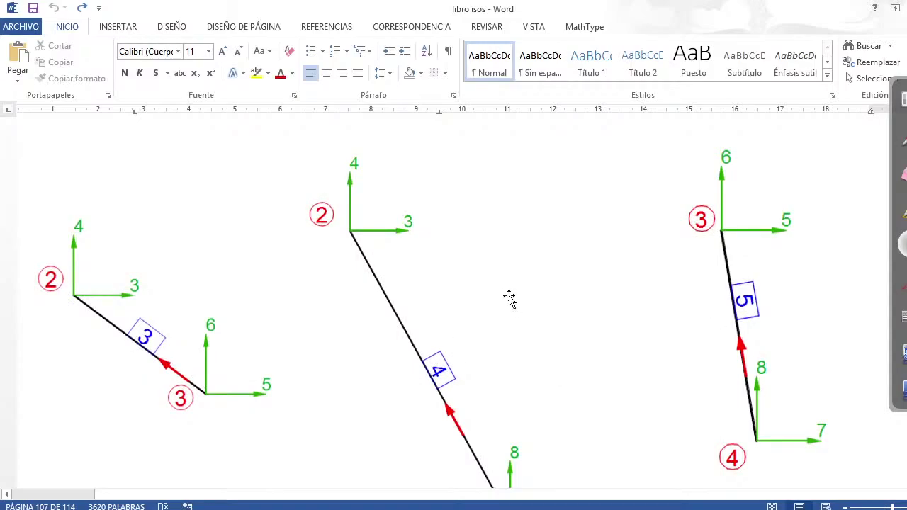
pyautogui.scroll(-7, 511, 300)
pyautogui.scroll(5, 494, 289)
pyautogui.scroll(2, 496, 256)
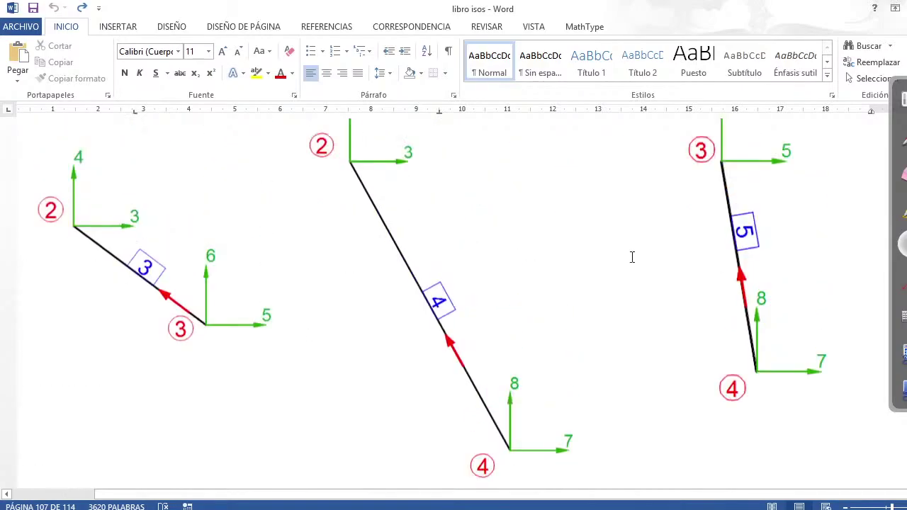
pyautogui.scroll(-1, 530, 273)
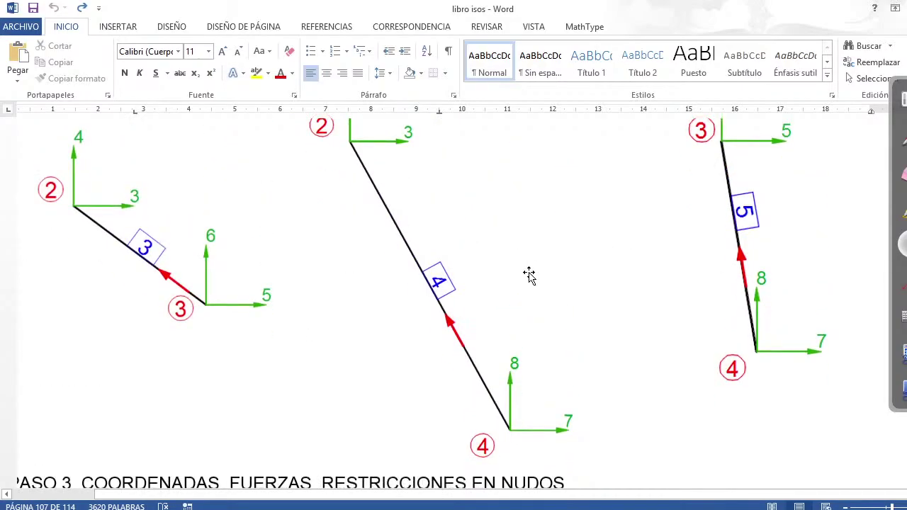
pyautogui.scroll(-1, 529, 273)
pyautogui.scroll(3, 562, 245)
pyautogui.scroll(-1, 561, 249)
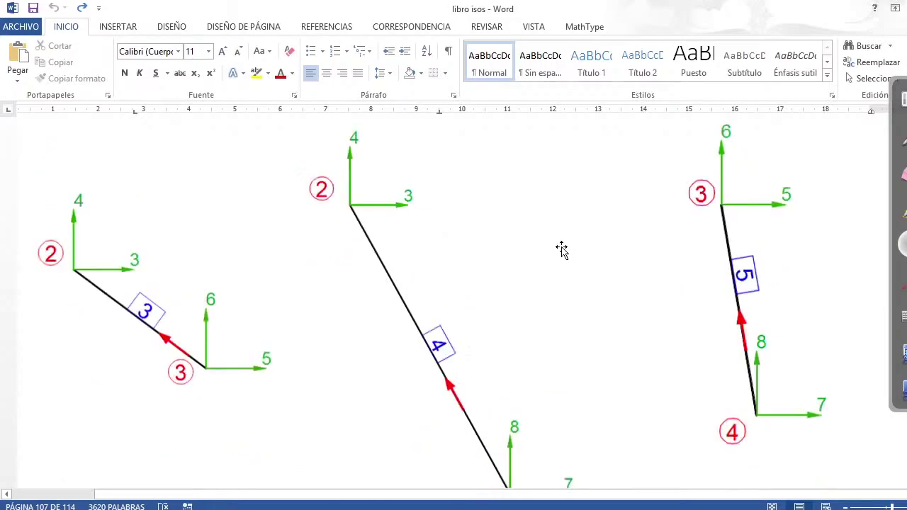
# - Examine the force vector and the VECTOR DESPLAZAMIENTO section against the loads, reactions and dimensions on the truss diagram
pyautogui.scroll(-10, 561, 249)
pyautogui.scroll(-8, 556, 278)
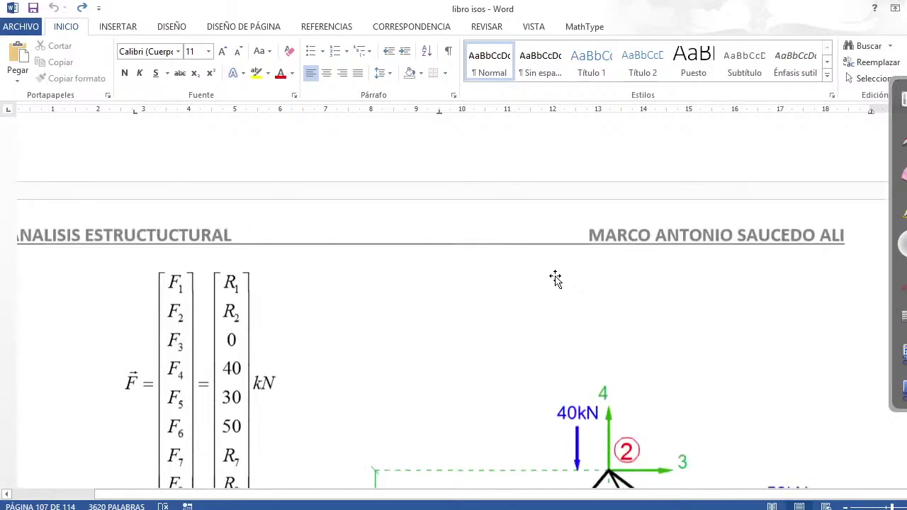
pyautogui.scroll(-8, 555, 279)
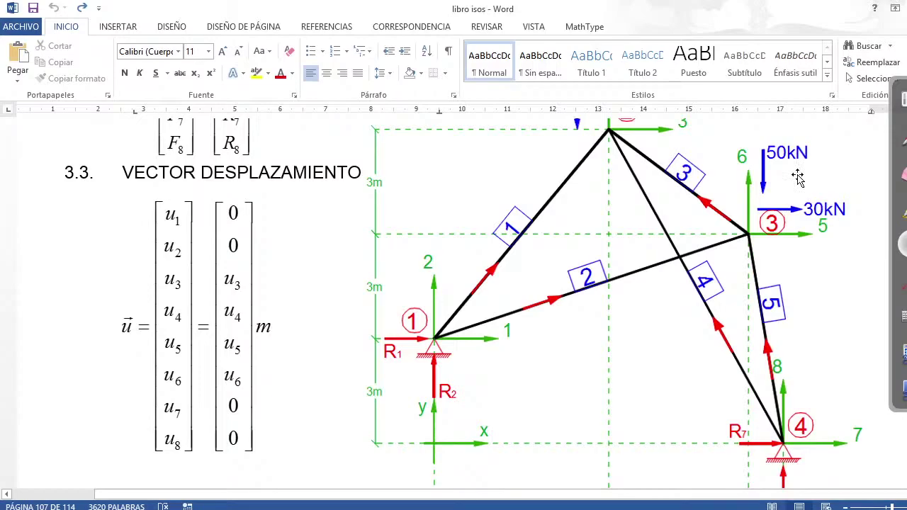
pyautogui.scroll(2, 723, 199)
pyautogui.scroll(-2, 540, 236)
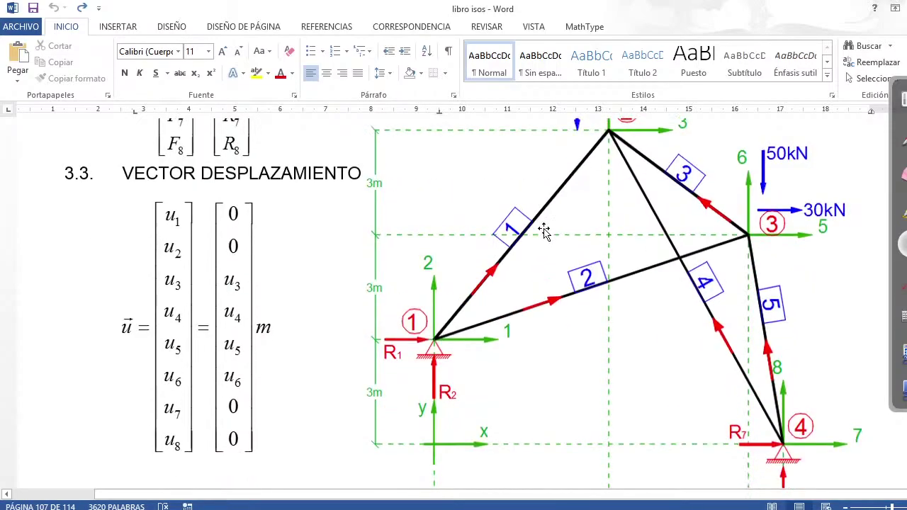
pyautogui.scroll(-2, 575, 248)
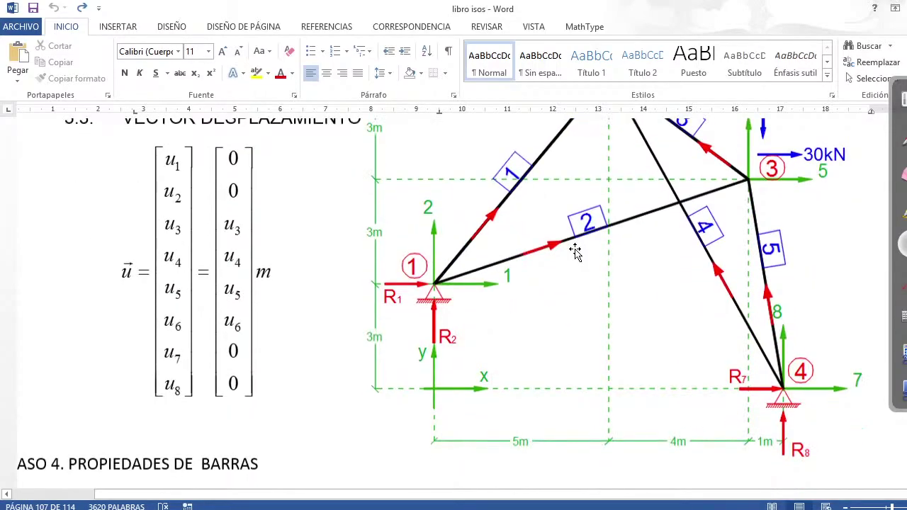
pyautogui.scroll(-2, 575, 250)
pyautogui.scroll(6, 593, 284)
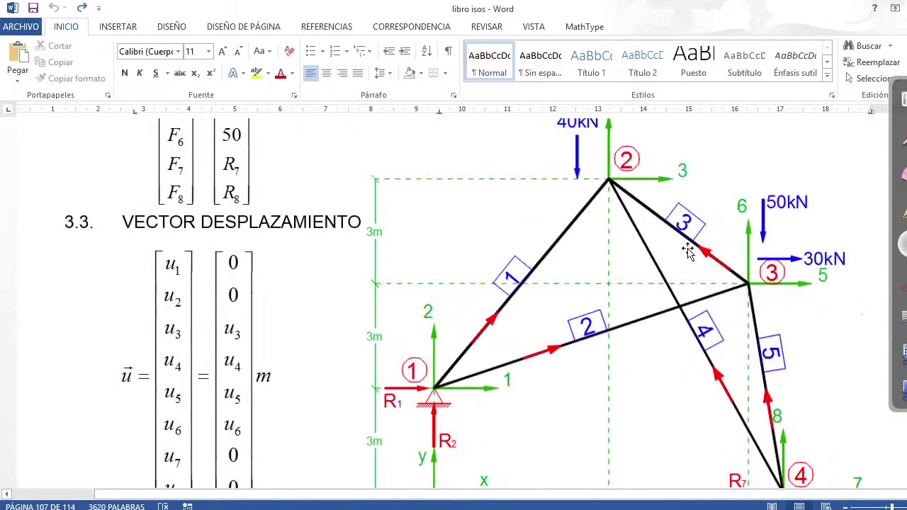
pyautogui.click(638, 260)
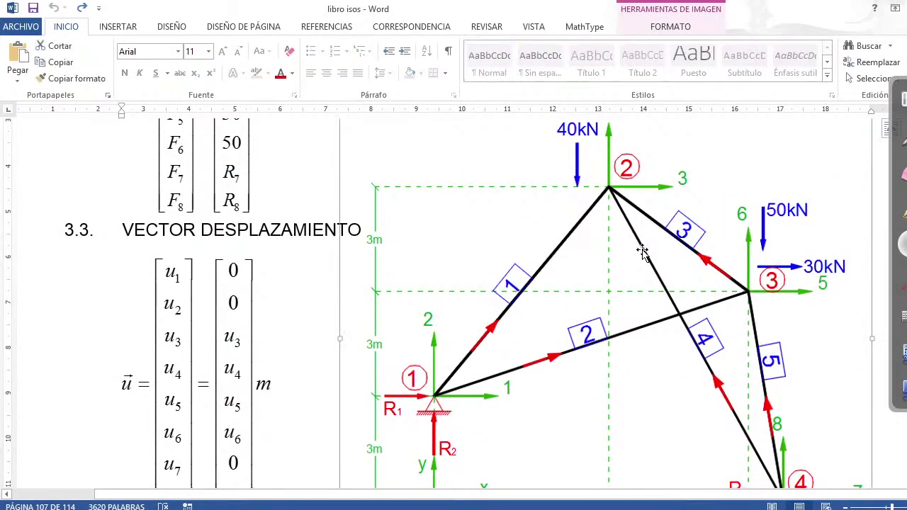
pyautogui.scroll(2, 631, 259)
pyautogui.scroll(1, 623, 263)
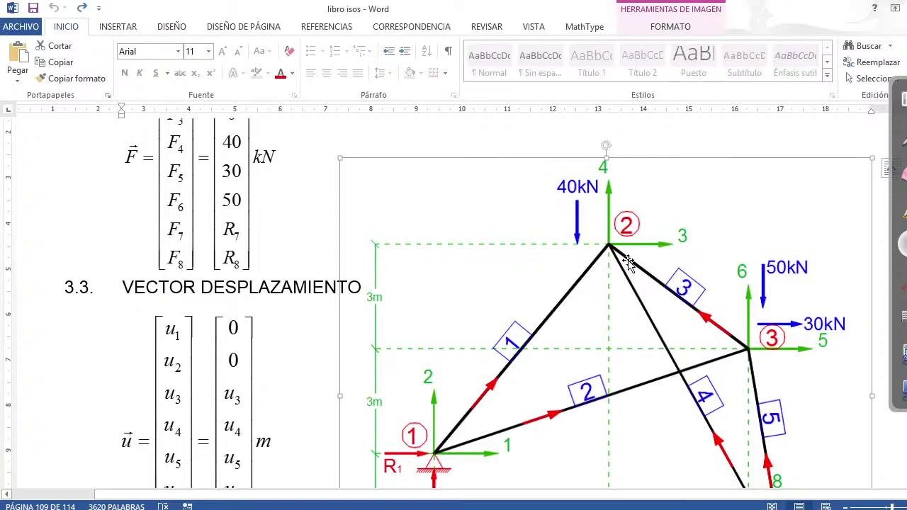
pyautogui.scroll(2, 496, 275)
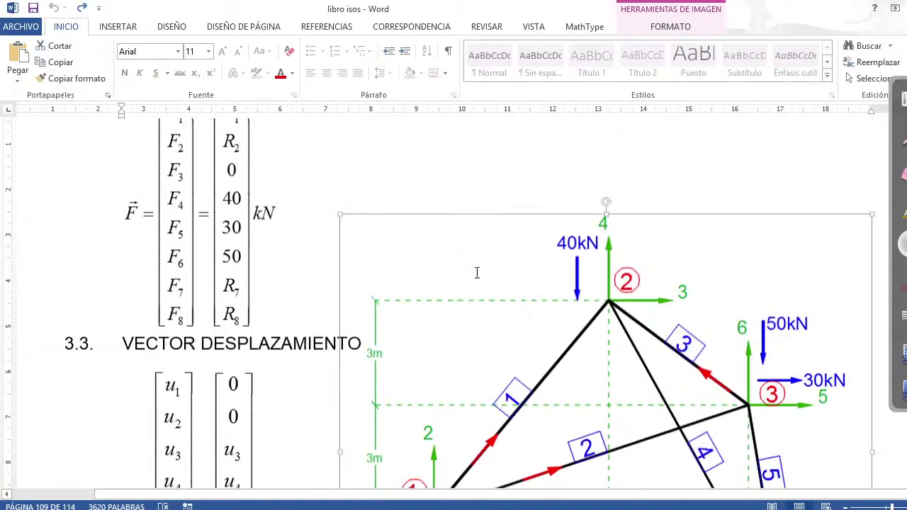
# - Review the PASO 3 node coordinates table in section 3.1 and the VECTOR FUERZAS section that follows it
pyautogui.scroll(15, 477, 273)
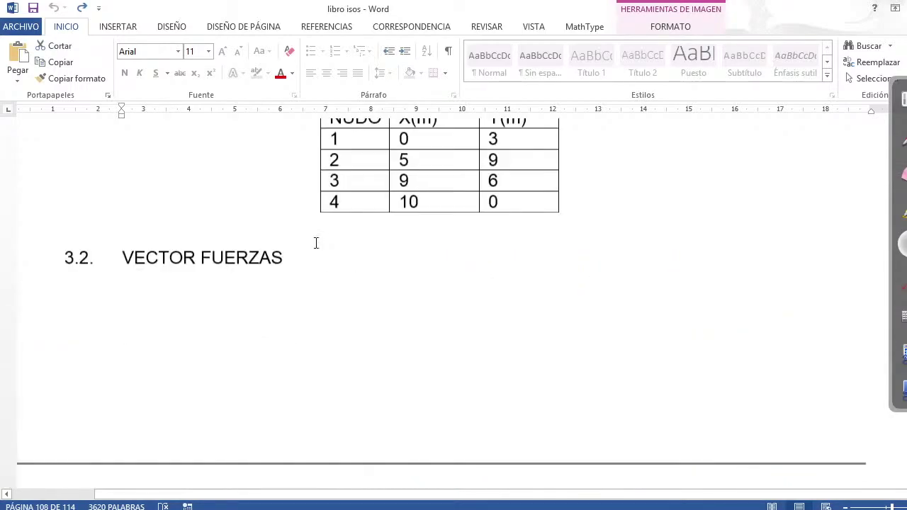
pyautogui.click(323, 268)
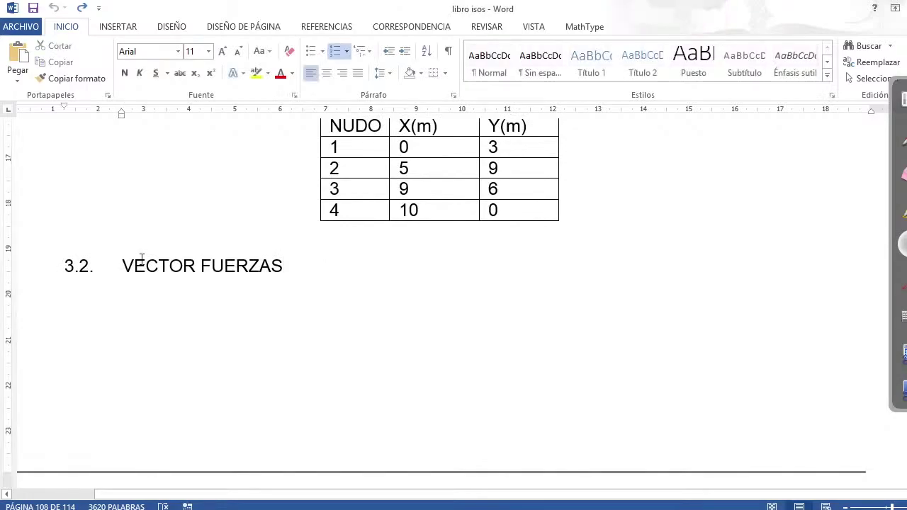
pyautogui.scroll(1, 142, 258)
pyautogui.scroll(3, 177, 241)
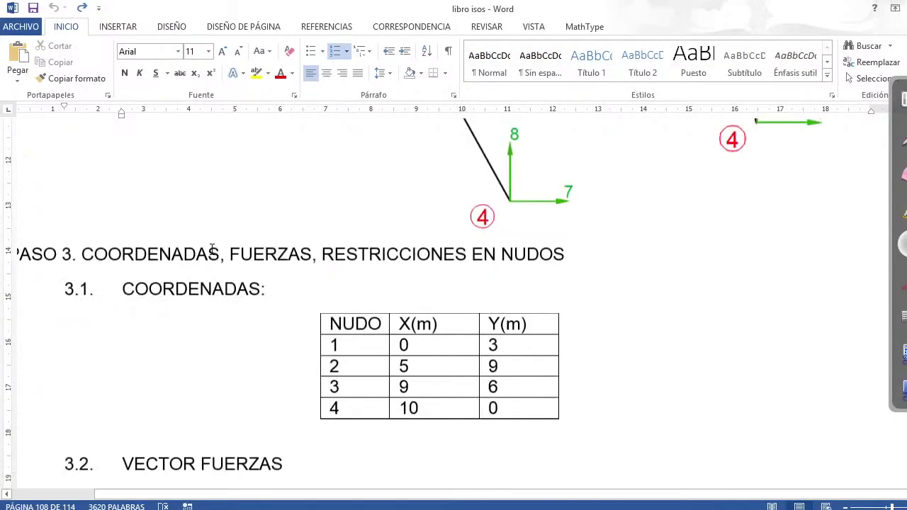
pyautogui.scroll(2, 211, 248)
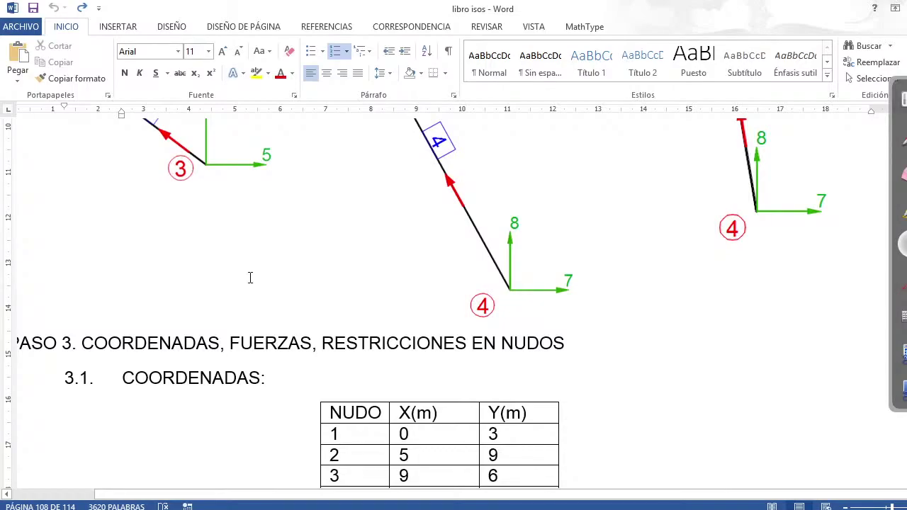
pyautogui.scroll(-1, 248, 277)
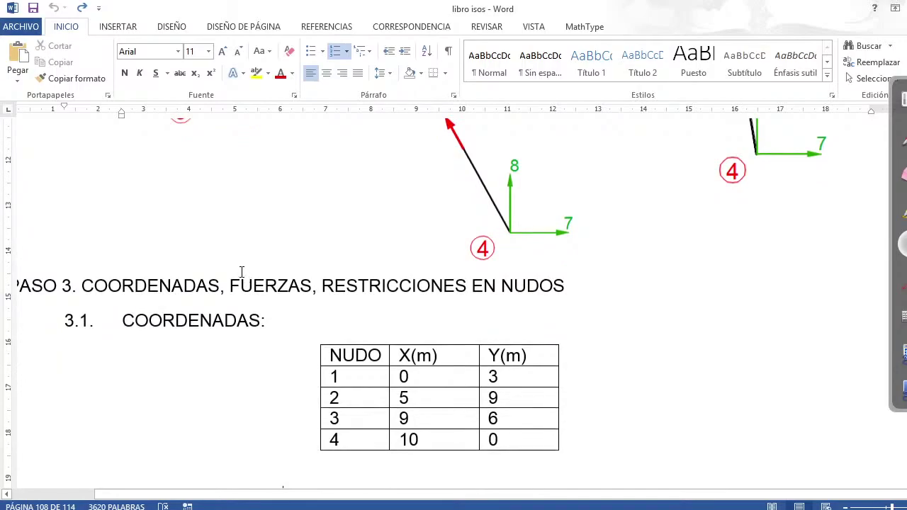
pyautogui.scroll(-1, 241, 284)
pyautogui.scroll(-1, 241, 285)
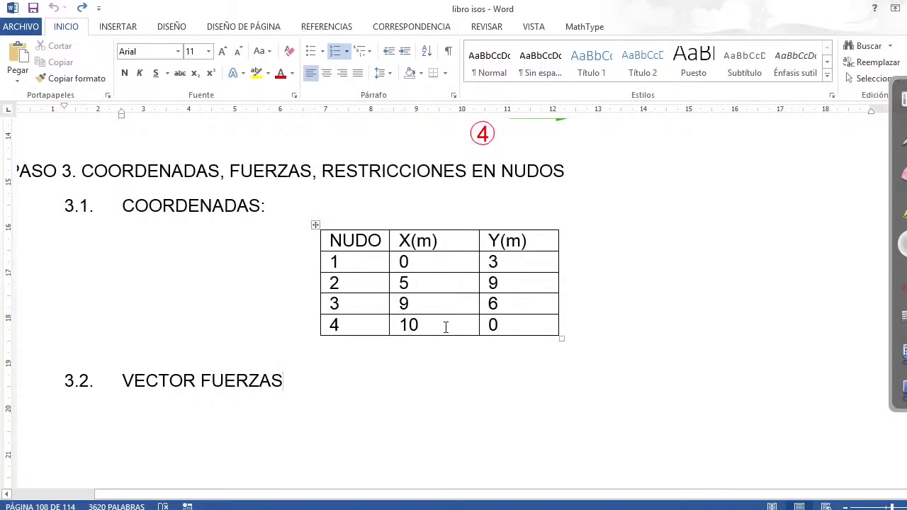
pyautogui.scroll(-10, 445, 326)
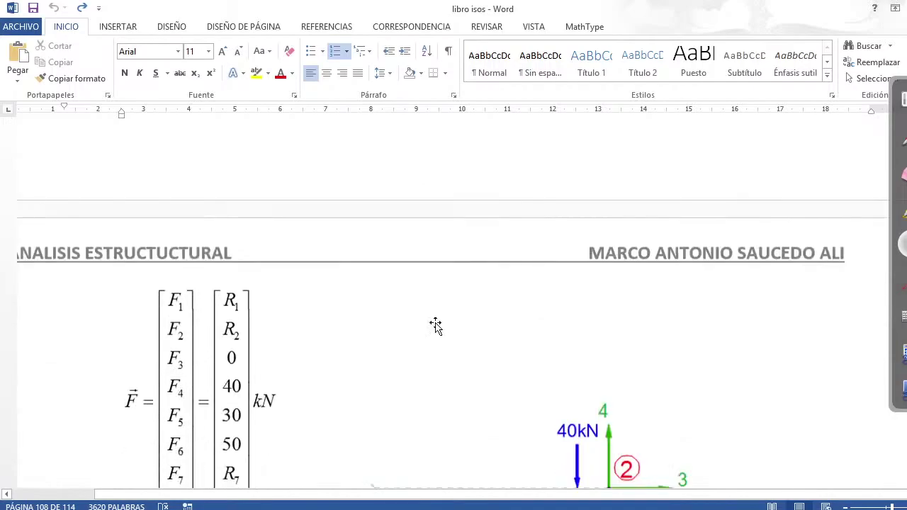
# - Check the node coordinates table in section 3.1 against the dimensions on the truss diagram
pyautogui.scroll(-10, 435, 326)
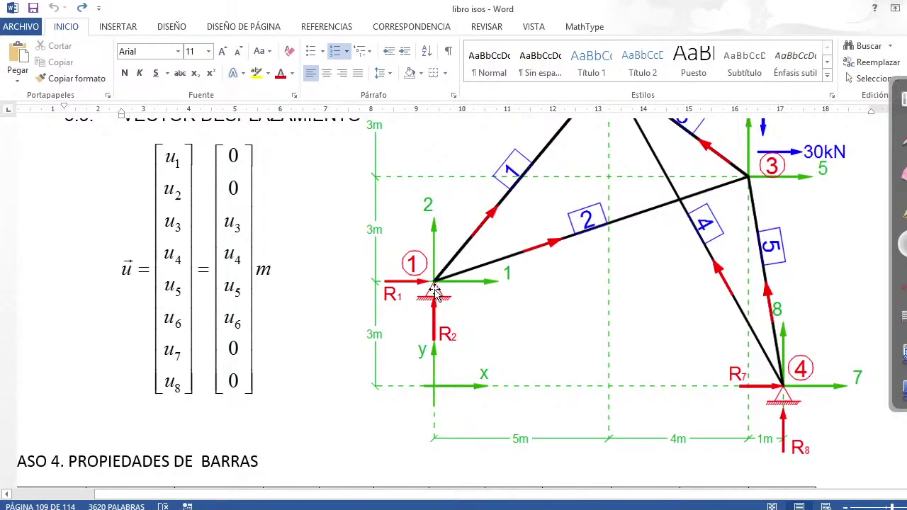
pyautogui.scroll(-10, 434, 290)
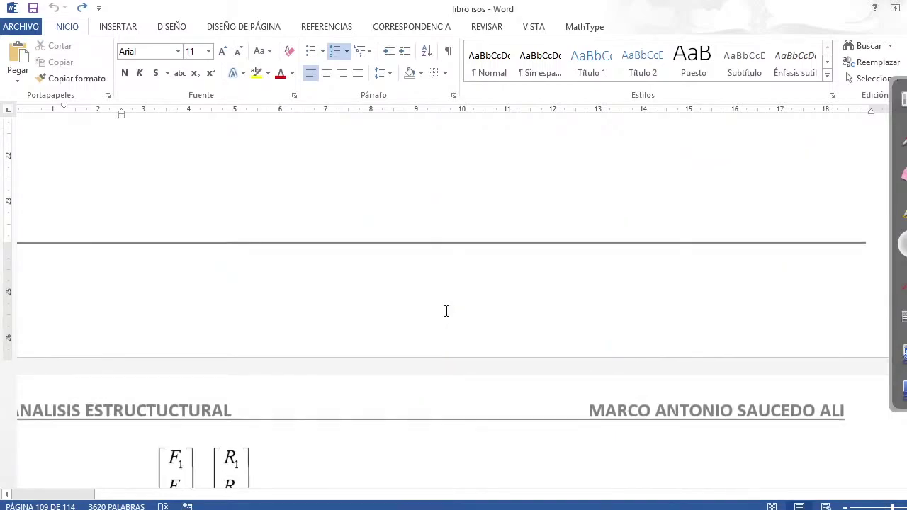
pyautogui.scroll(5, 446, 311)
pyautogui.click(506, 204)
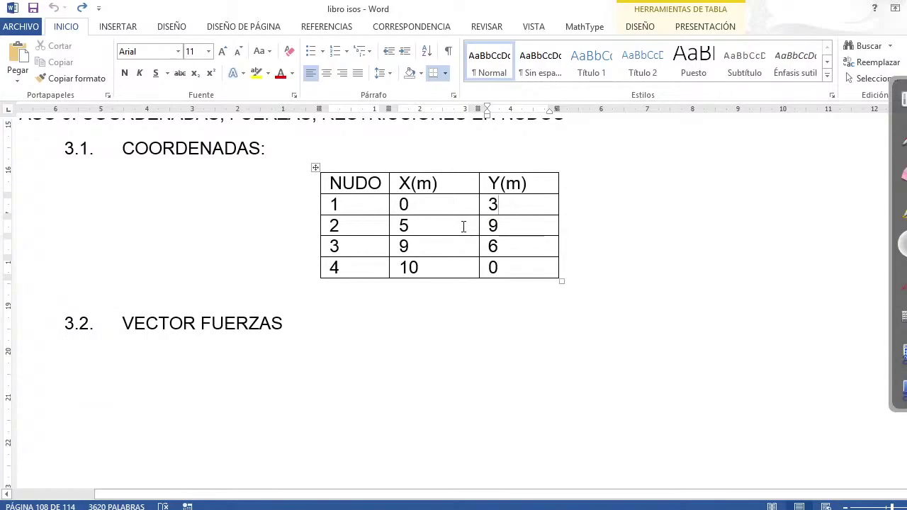
pyautogui.scroll(-5, 260, 307)
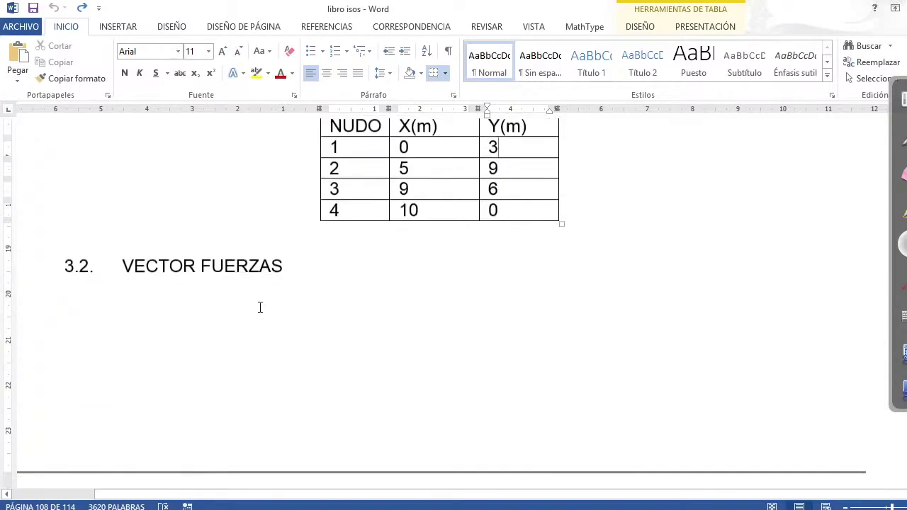
# - Compare each entry of the force vector F1 to F8 with the reactions and loads at the numbered degrees of freedom on the truss diagram
pyautogui.scroll(-10, 259, 314)
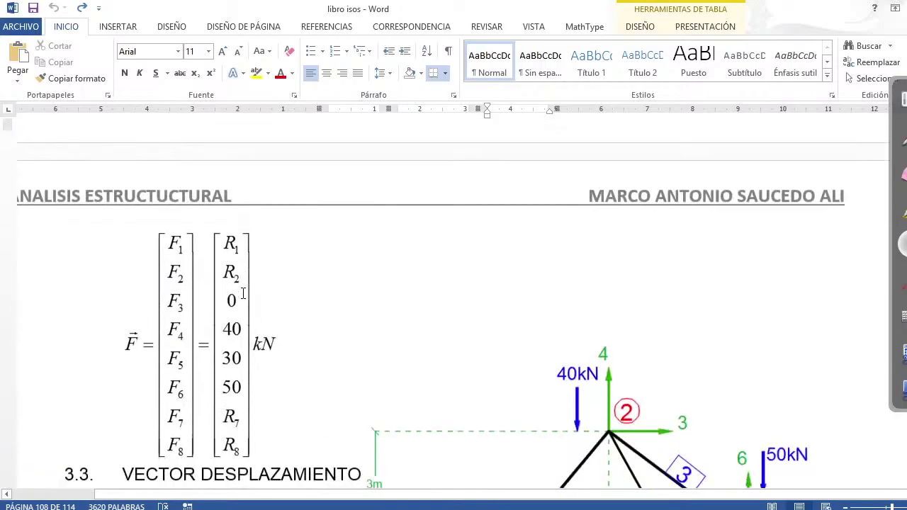
pyautogui.scroll(-1, 290, 308)
pyautogui.scroll(1, 289, 306)
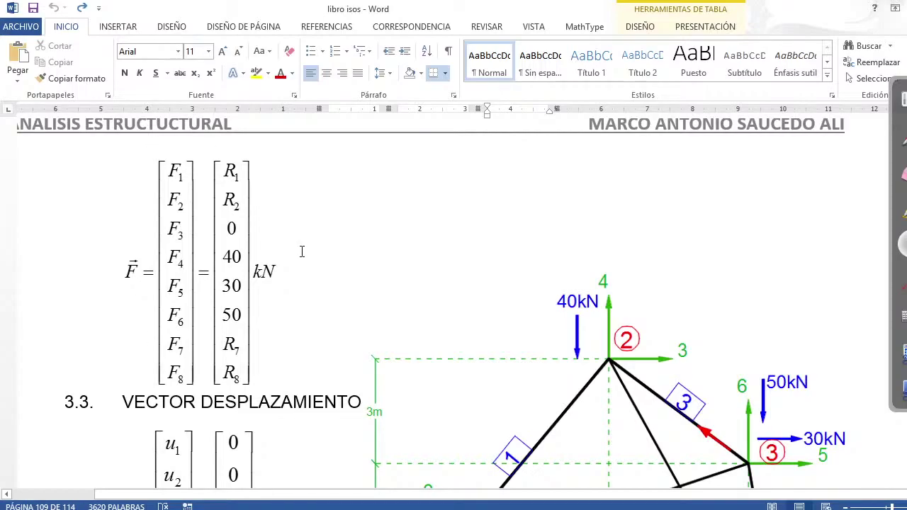
pyautogui.scroll(-5, 425, 355)
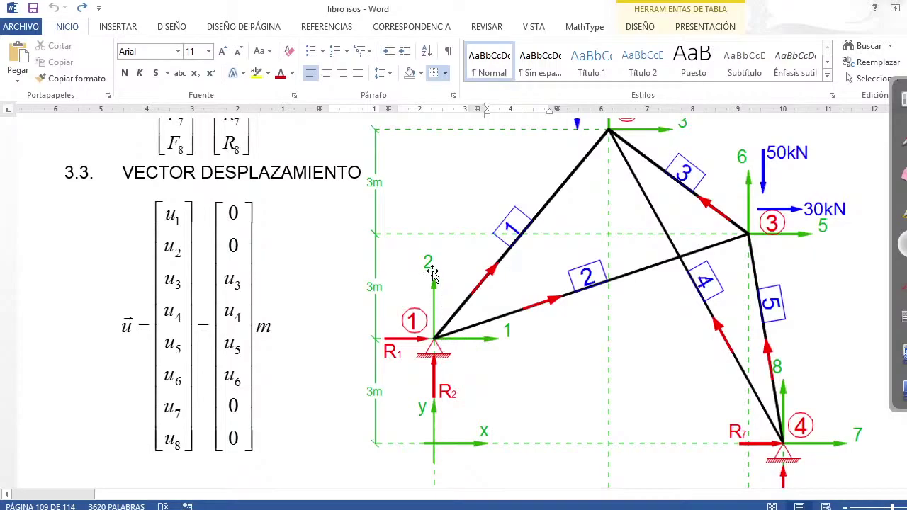
pyautogui.scroll(5, 439, 339)
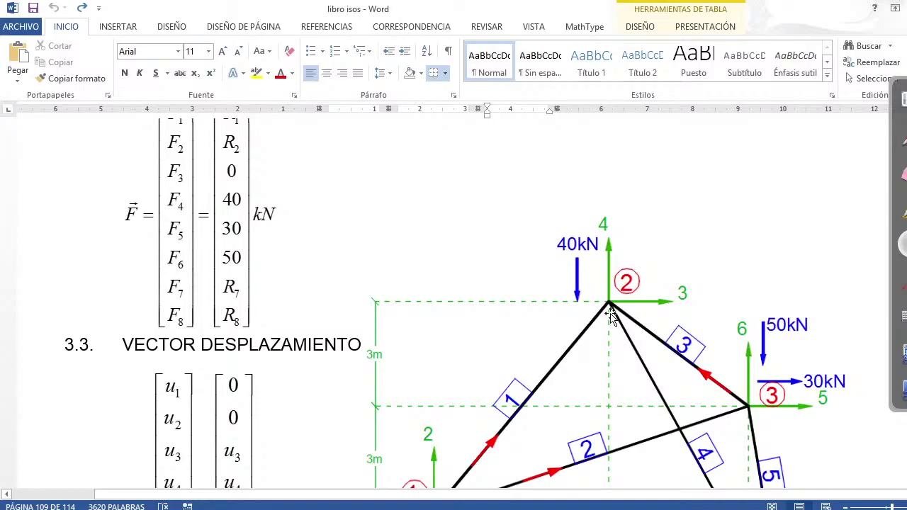
pyautogui.scroll(2, 412, 270)
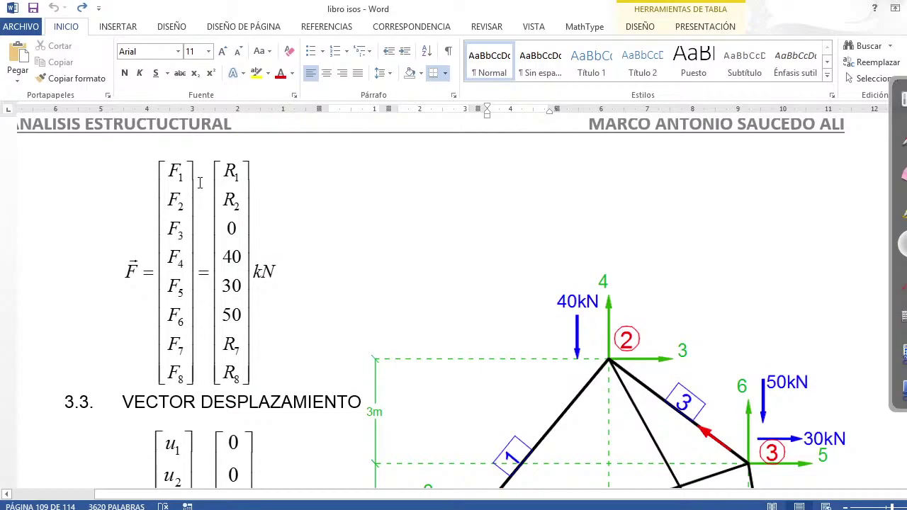
pyautogui.scroll(-6, 199, 183)
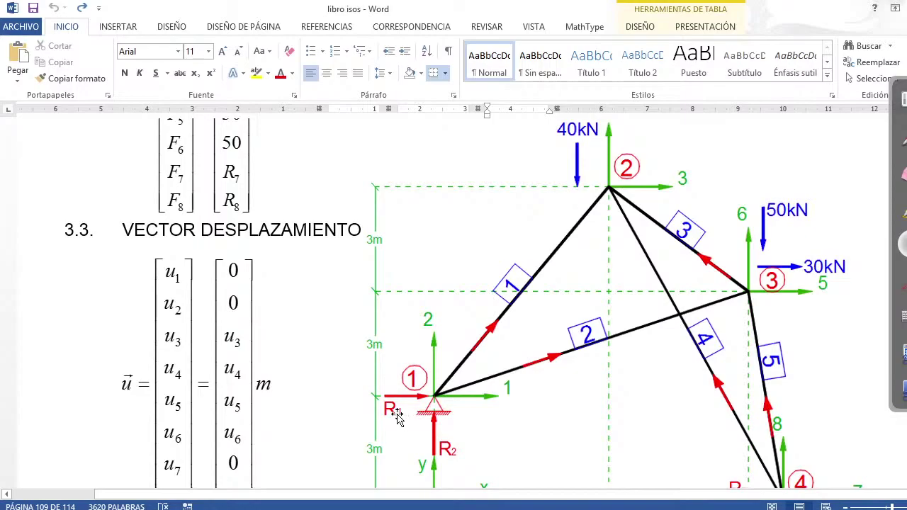
pyautogui.scroll(3, 343, 344)
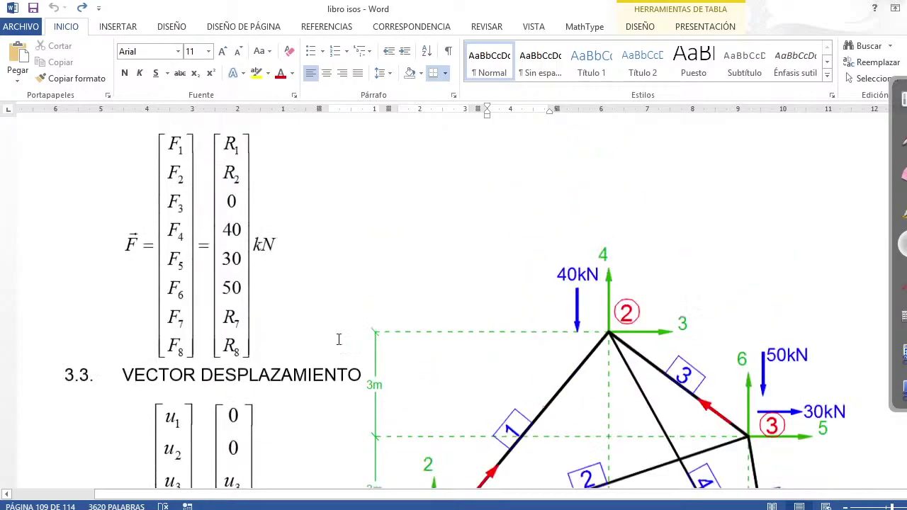
pyautogui.scroll(1, 339, 340)
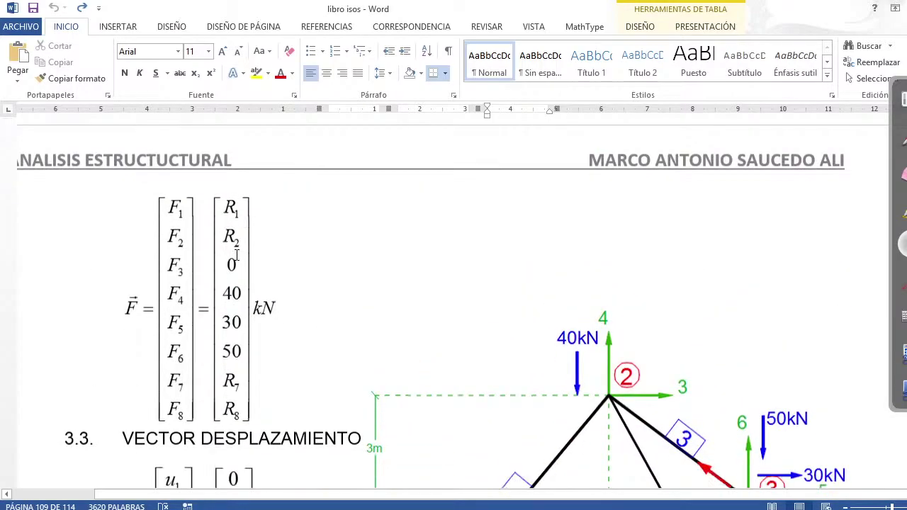
pyautogui.scroll(-5, 236, 256)
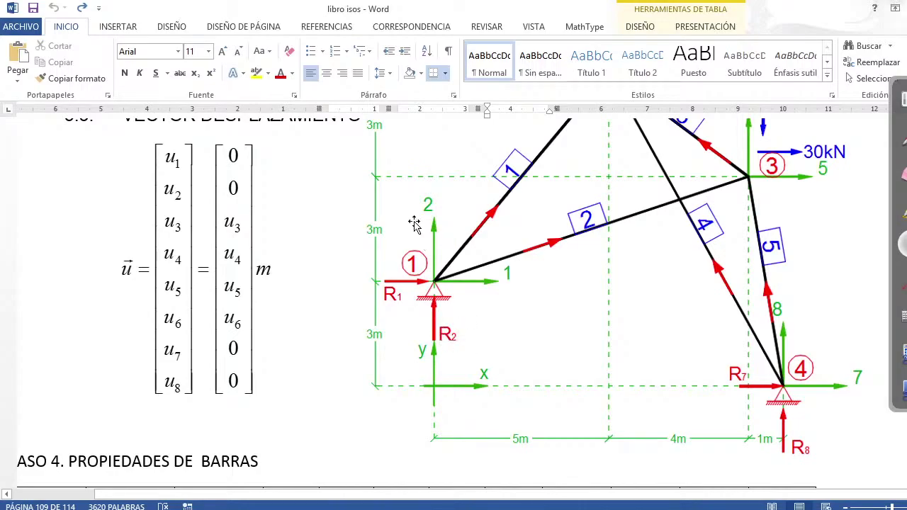
pyautogui.scroll(10, 355, 248)
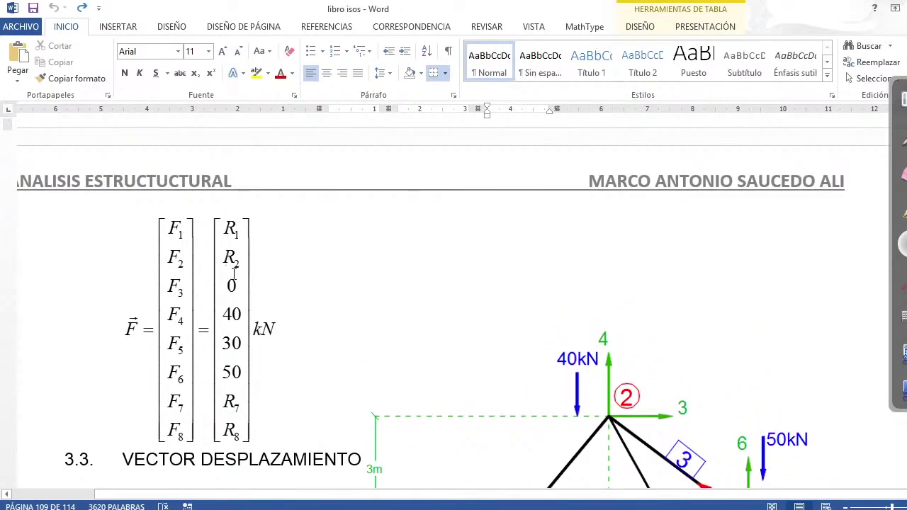
pyautogui.scroll(-1, 234, 273)
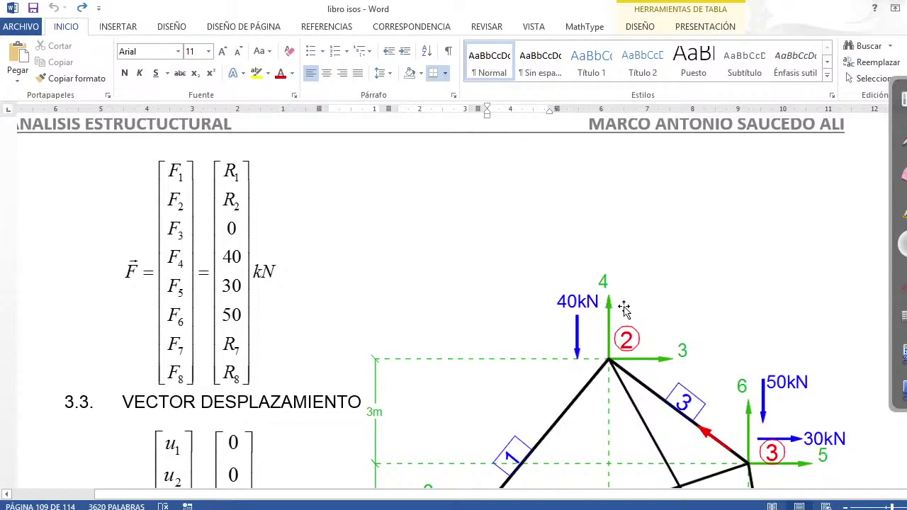
# - Edit the force vector equation in MathType so F4 is -40 and F6 is -50, and save the changes to the document
pyautogui.click(223, 259)
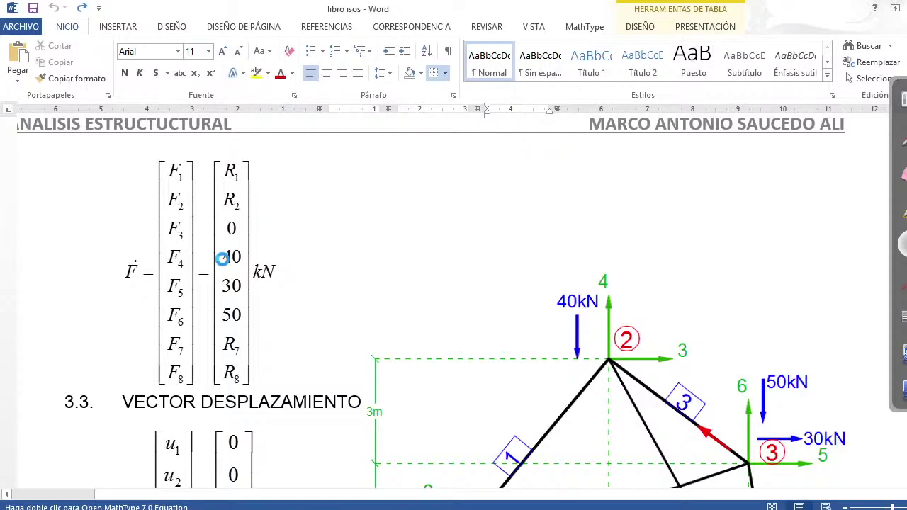
pyautogui.doubleClick(222, 258)
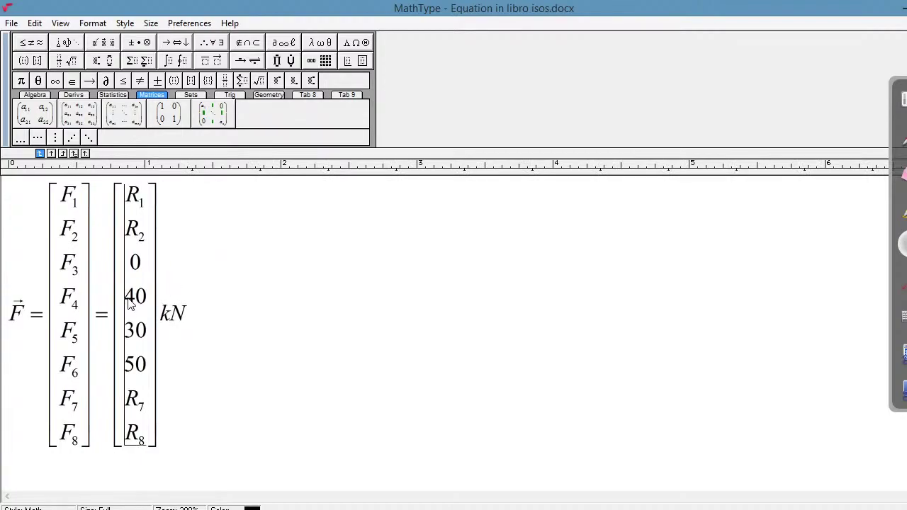
pyautogui.press('Left')
pyautogui.write('-')
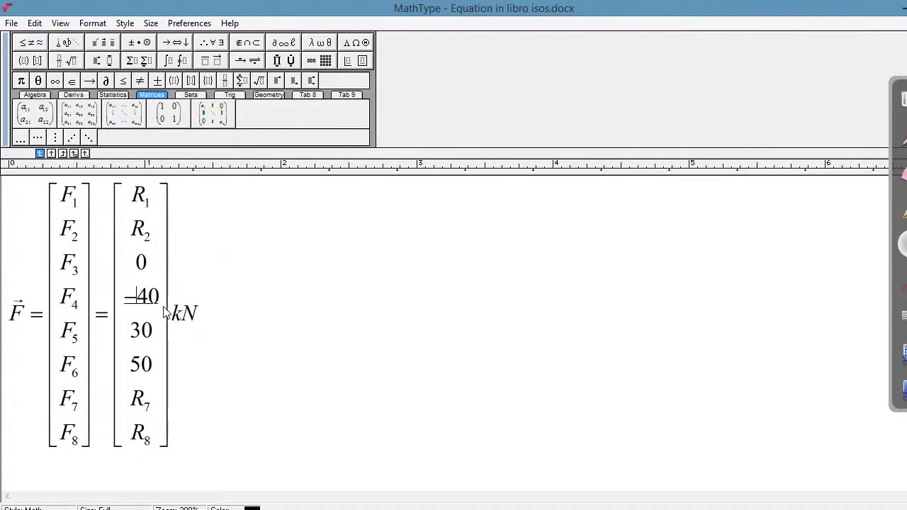
pyautogui.click(149, 371)
pyautogui.write('-')
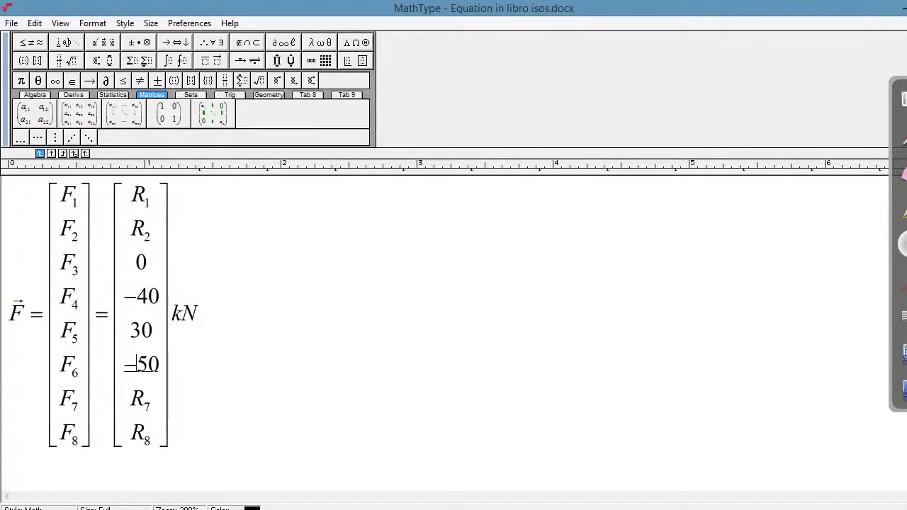
pyautogui.hotkey('ctrl', 'F4')
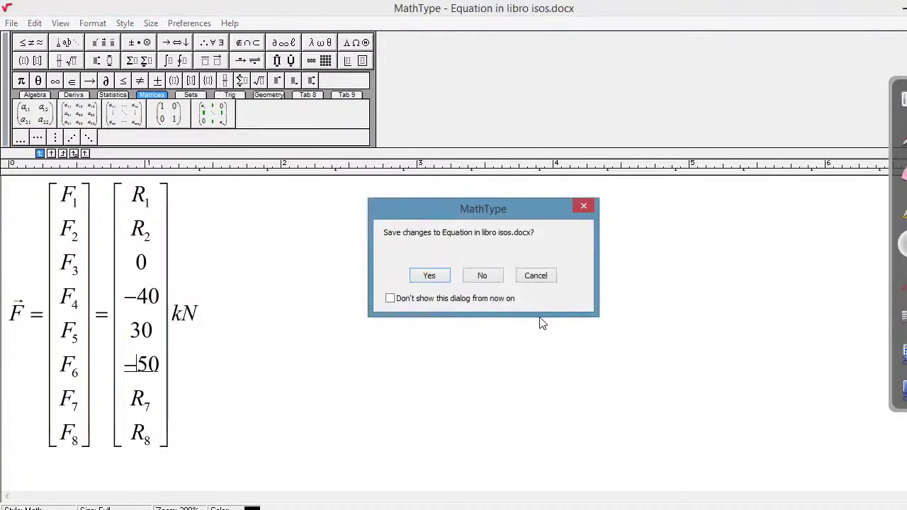
pyautogui.click(422, 276)
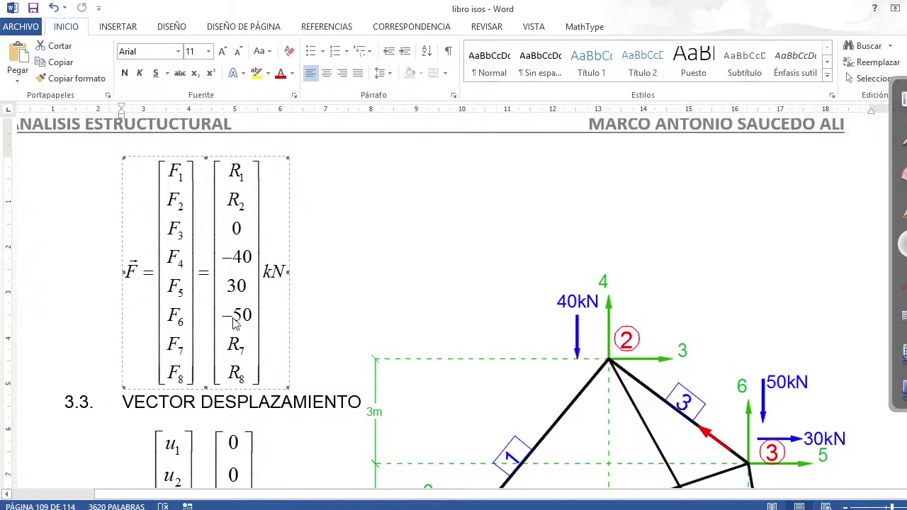
# - Compare the R7 and R8 entries of the force vector with the reactions at the node 4 support on the diagram
pyautogui.scroll(-6, 567, 340)
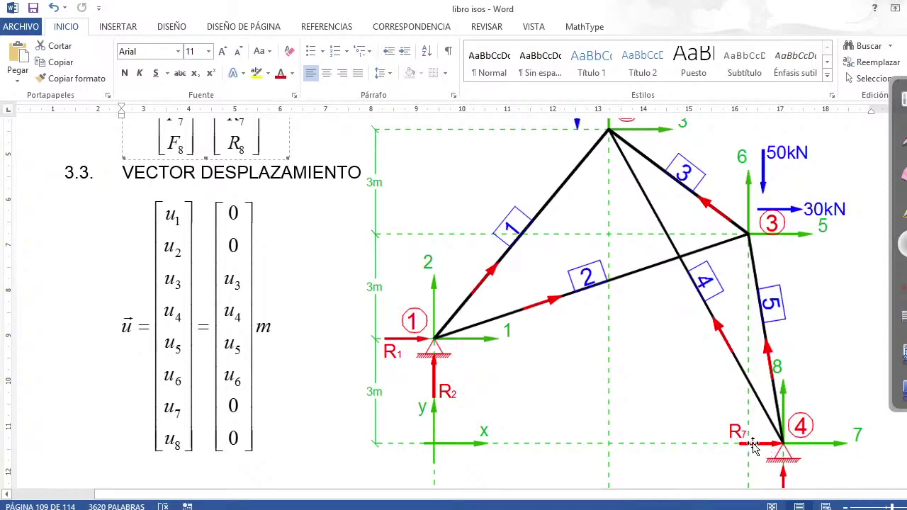
pyautogui.scroll(4, 283, 284)
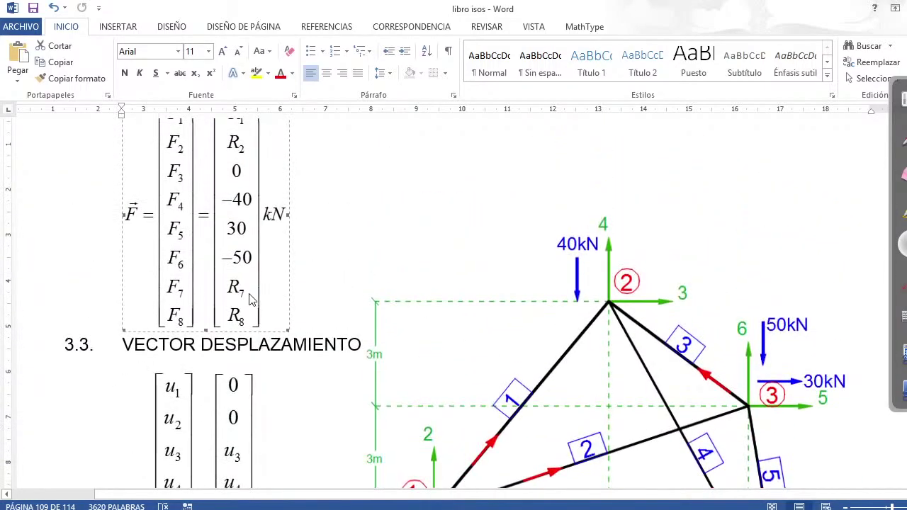
pyautogui.scroll(-5, 238, 304)
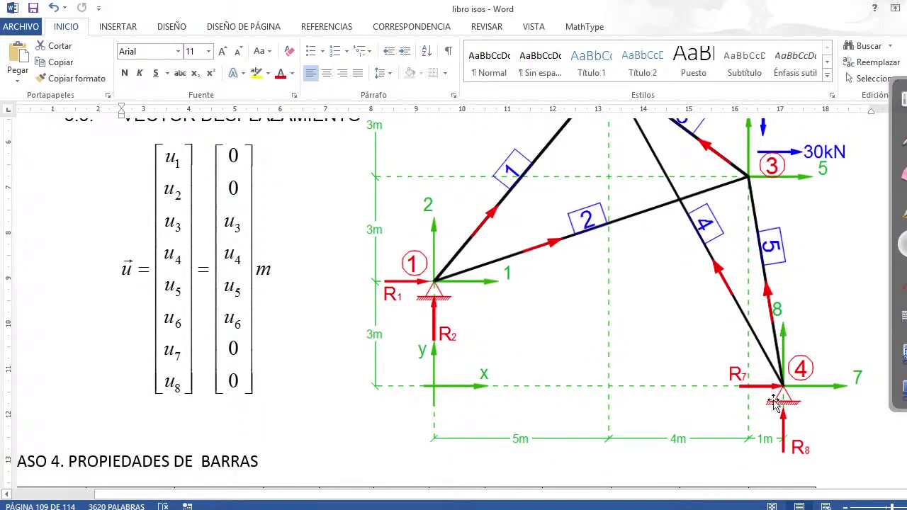
pyautogui.scroll(5, 290, 268)
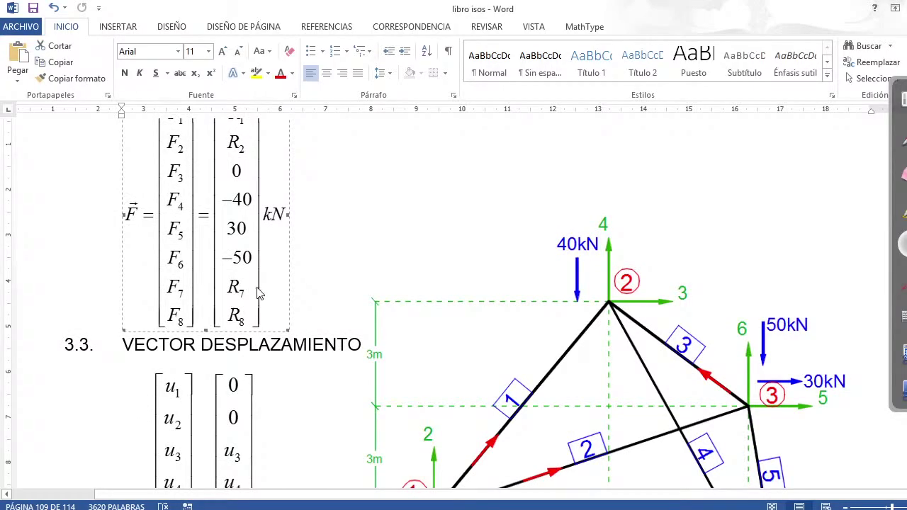
pyautogui.scroll(-2, 255, 287)
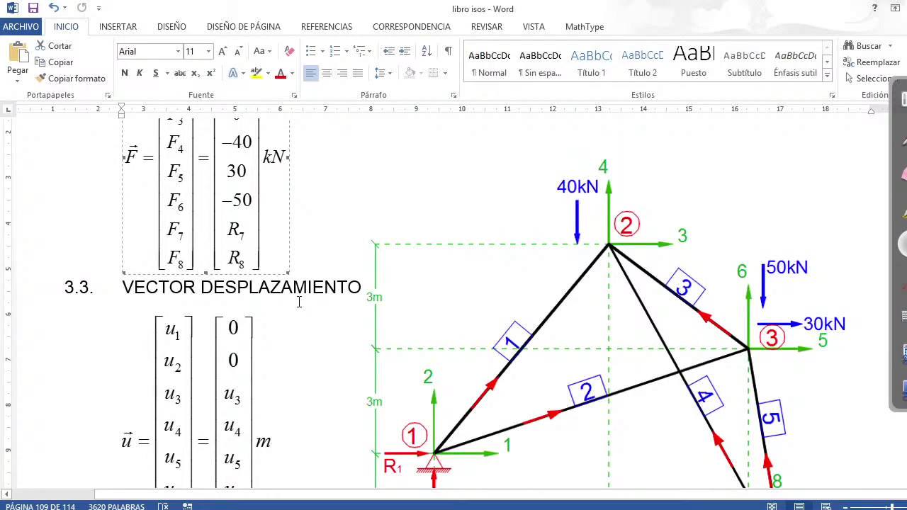
# - Examine the displacement vector in section 3.3 against the restrained supports and free nodes on the truss diagram
pyautogui.scroll(-4, 299, 302)
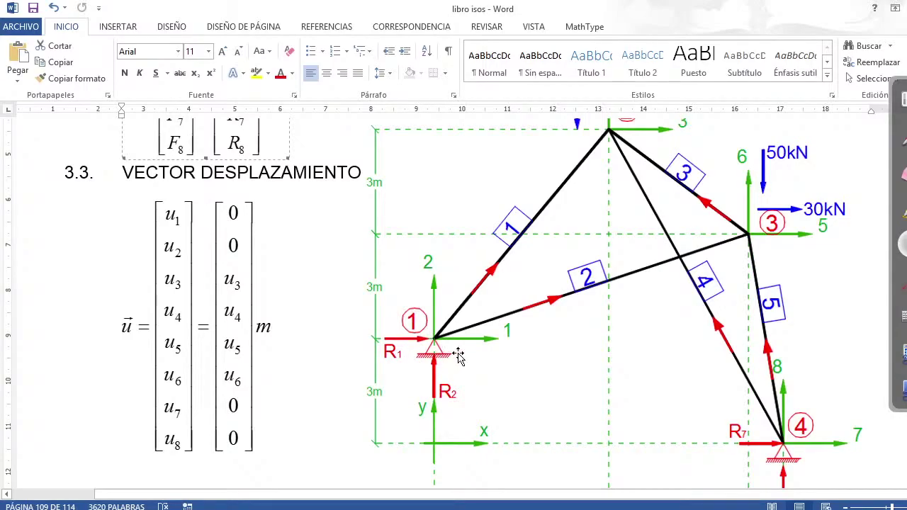
pyautogui.click(240, 220)
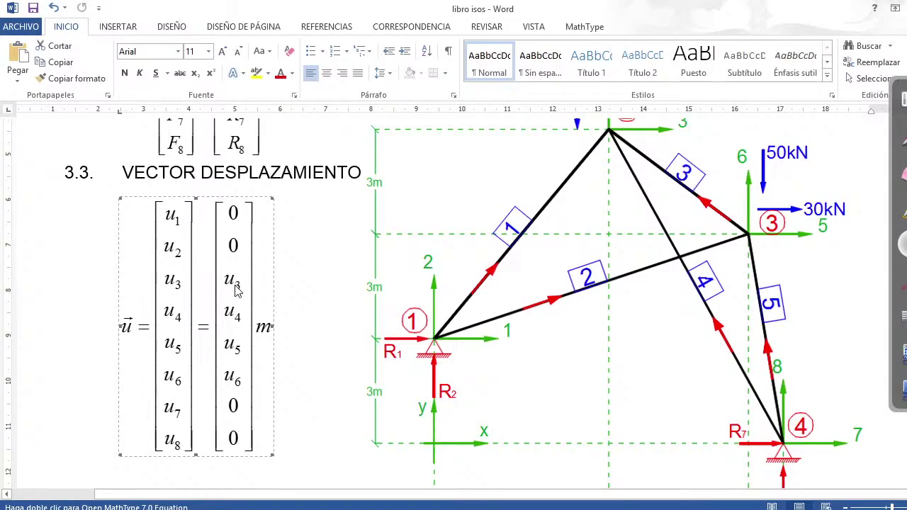
pyautogui.scroll(2, 633, 167)
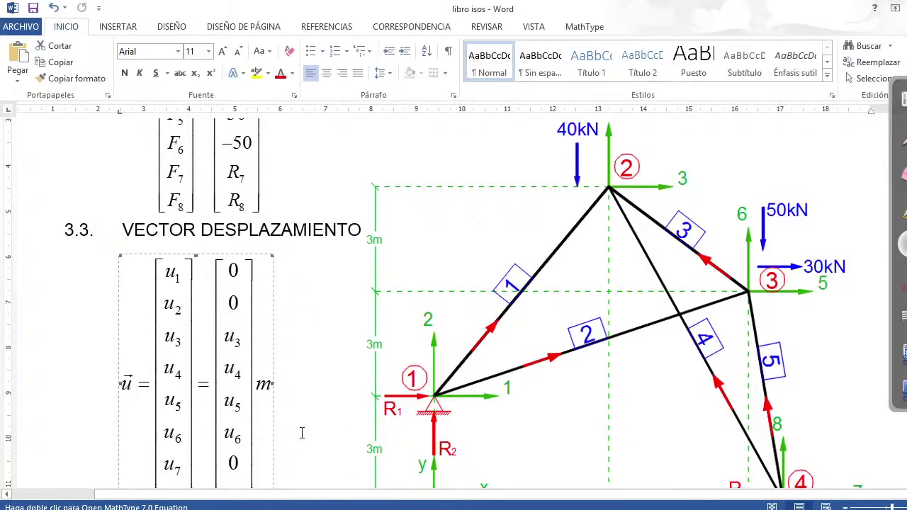
pyautogui.scroll(-2, 300, 420)
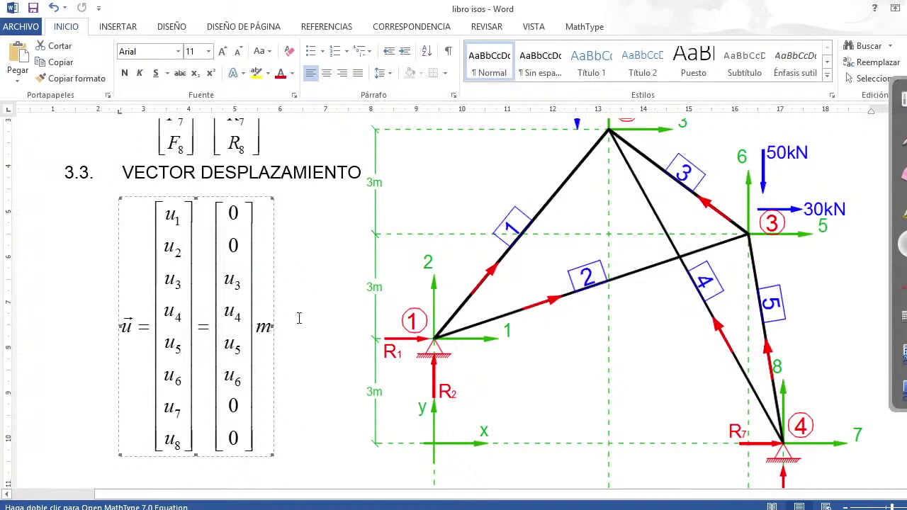
pyautogui.scroll(5, 299, 318)
pyautogui.scroll(-5, 299, 322)
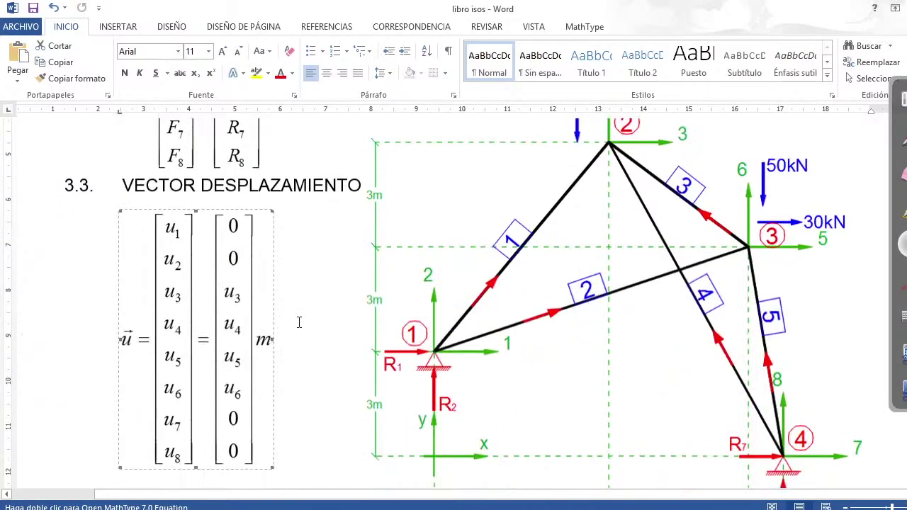
pyautogui.scroll(-1, 316, 198)
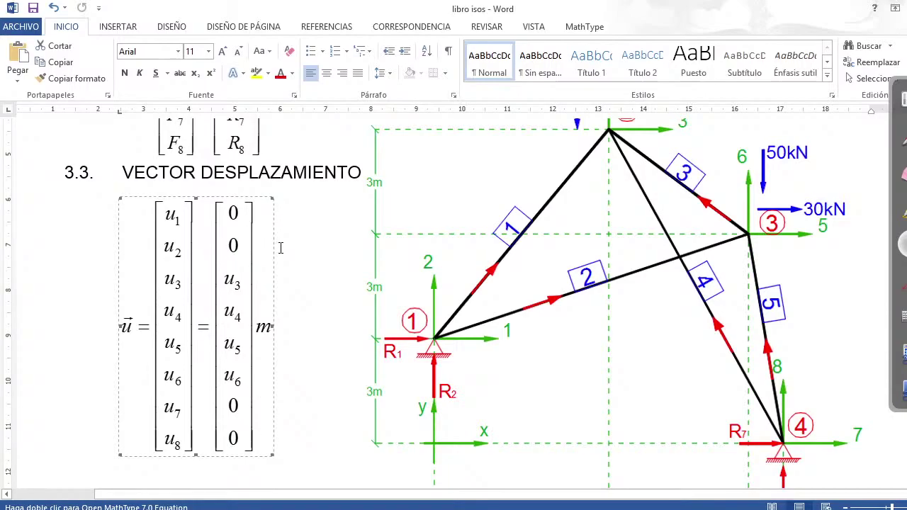
# - Review the displacement vector in section 3.3 against the truss supports and the bar properties table of step 4
pyautogui.scroll(-3, 279, 247)
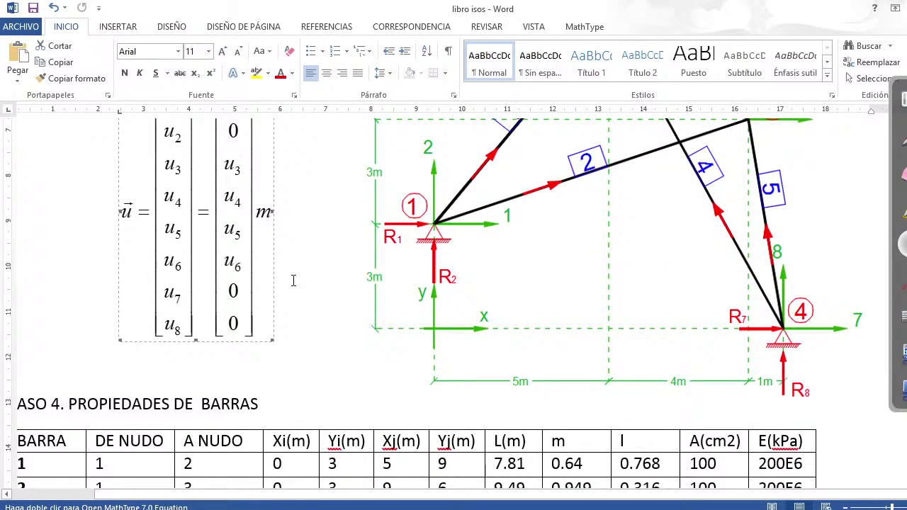
pyautogui.scroll(-2, 293, 281)
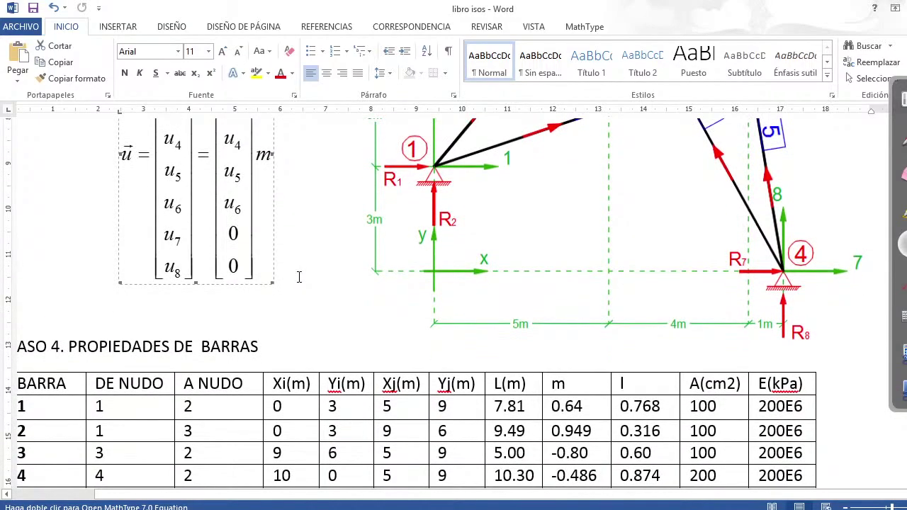
pyautogui.scroll(-2, 299, 276)
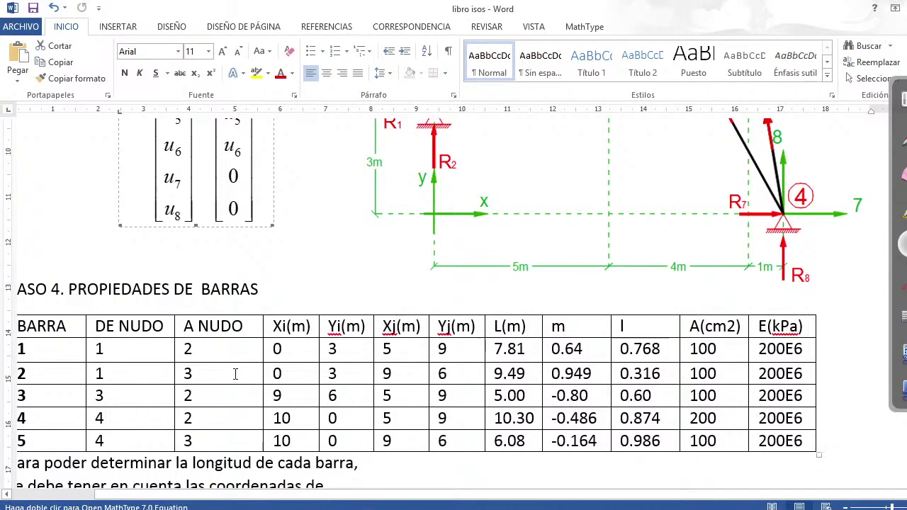
pyautogui.scroll(6, 258, 363)
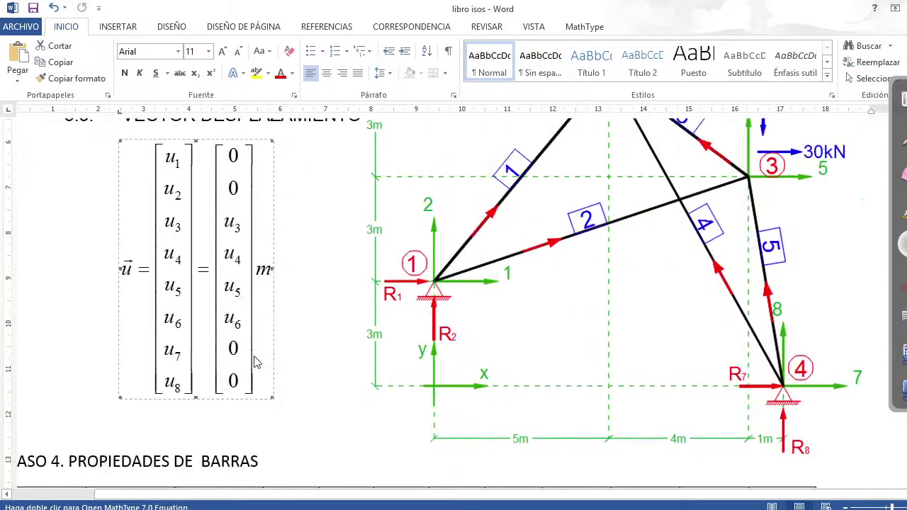
pyautogui.scroll(-2, 227, 400)
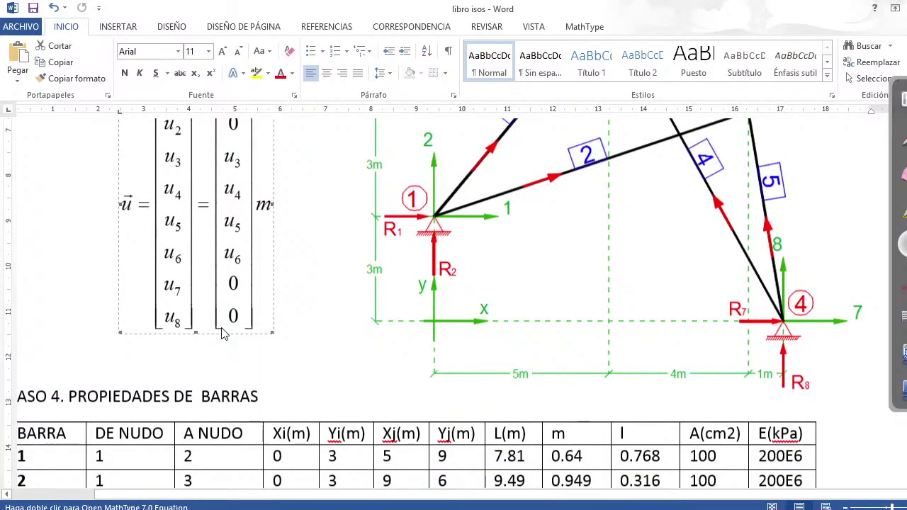
pyautogui.scroll(6, 222, 333)
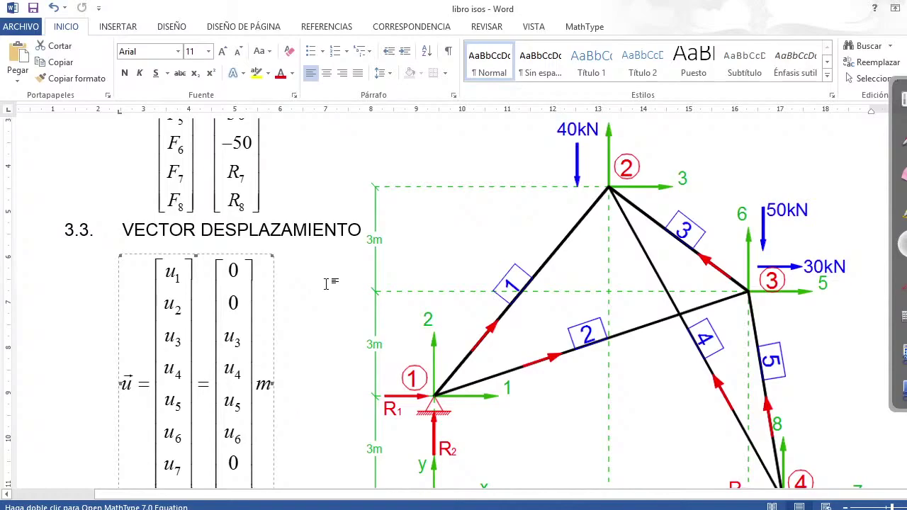
pyautogui.scroll(-2, 326, 284)
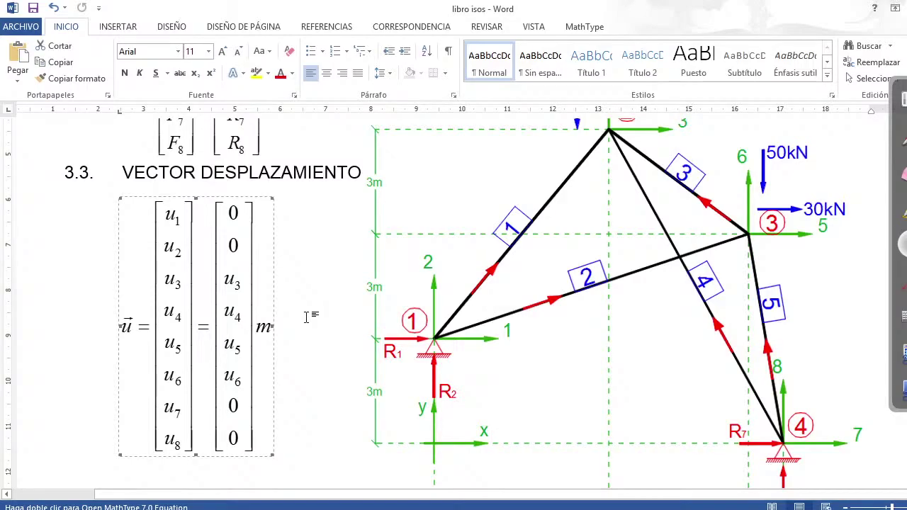
# - Copy the truss diagram from the Word document and paste it into the Mathcad worksheet below heading 3.1
pyautogui.click(580, 205)
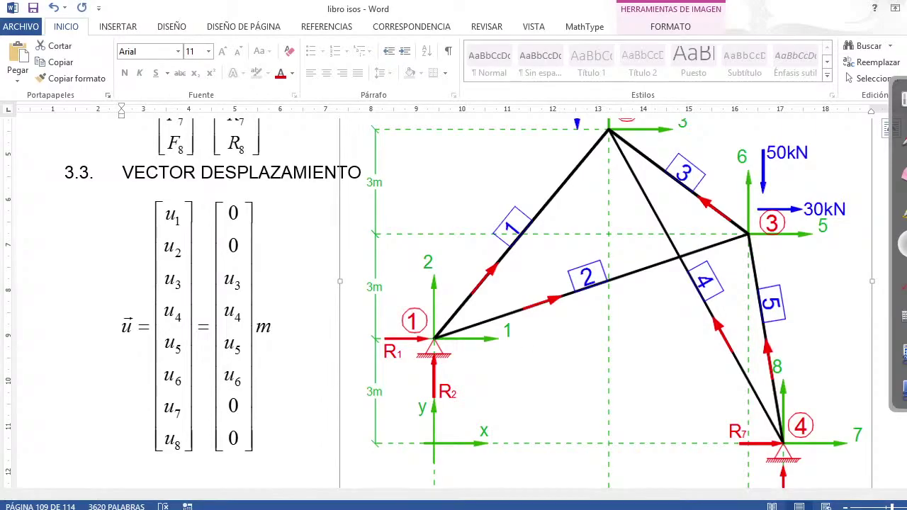
pyautogui.hotkey('alt', 'Tab')
pyautogui.click(53, 299)
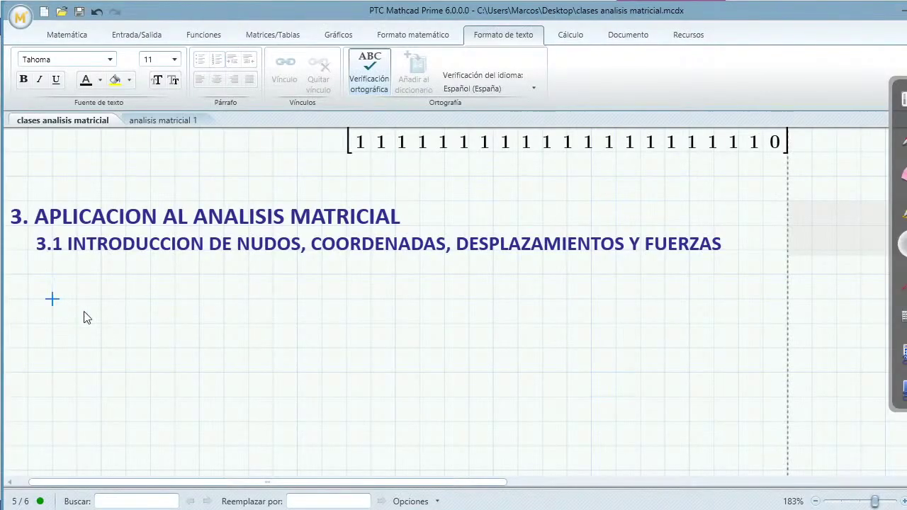
pyautogui.hotkey('ctrl', 'v')
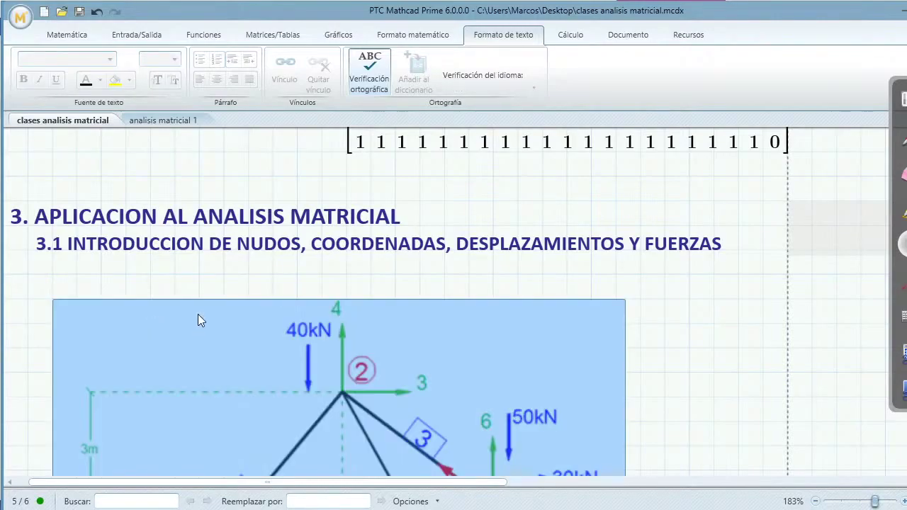
pyautogui.moveTo(198, 314); pyautogui.dragTo(358, 291)
# - Shrink the pasted truss diagram and place it directly under heading 3.1, close to the page's right margin
pyautogui.scroll(-4, 721, 480)
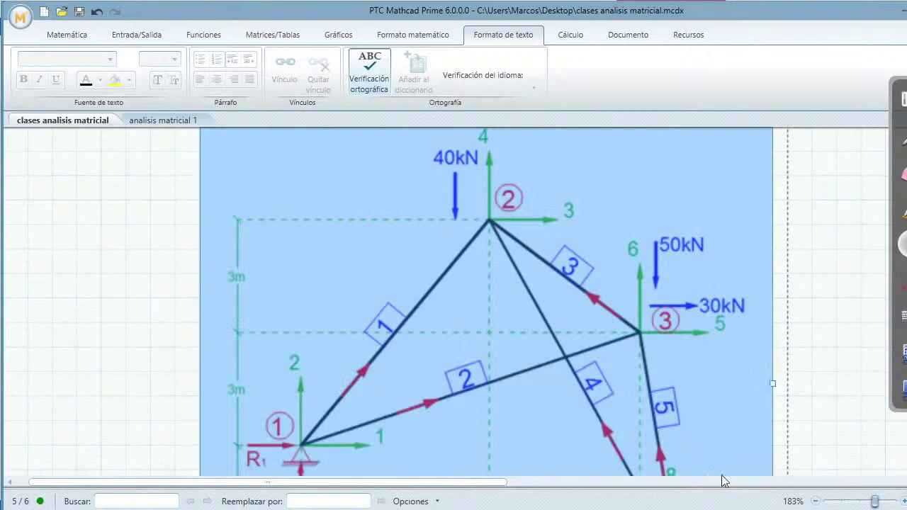
pyautogui.press('Delete')
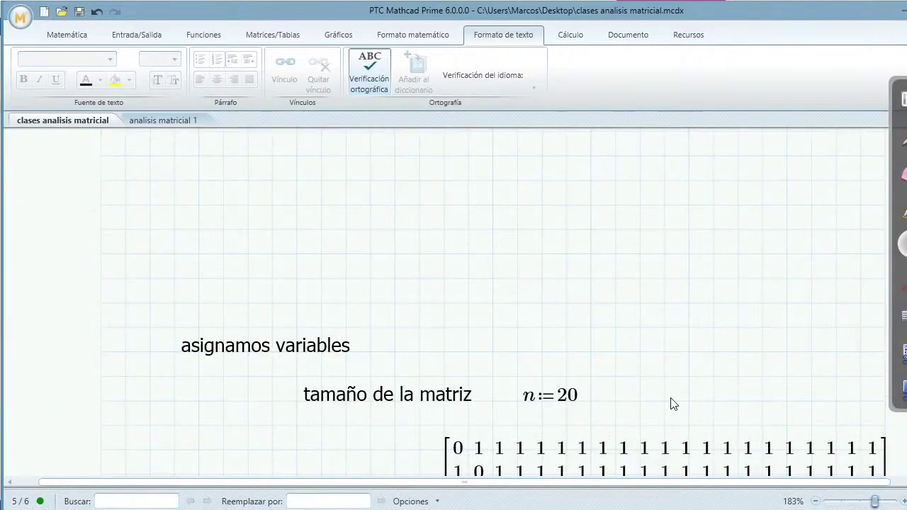
pyautogui.scroll(3, 617, 404)
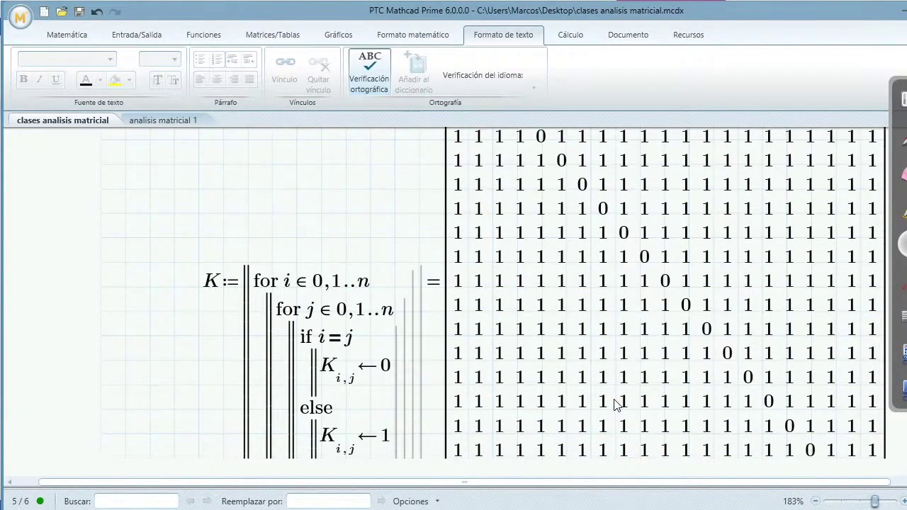
pyautogui.scroll(-8, 617, 404)
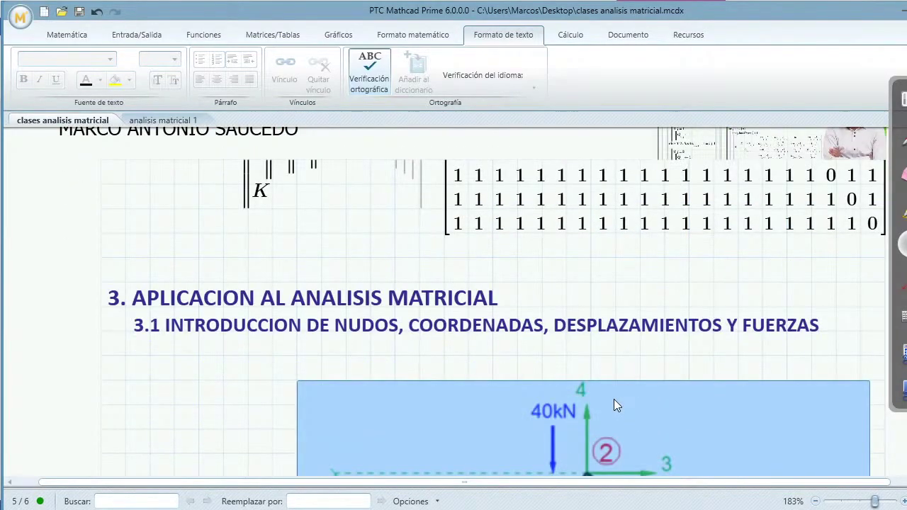
pyautogui.scroll(-9, 614, 399)
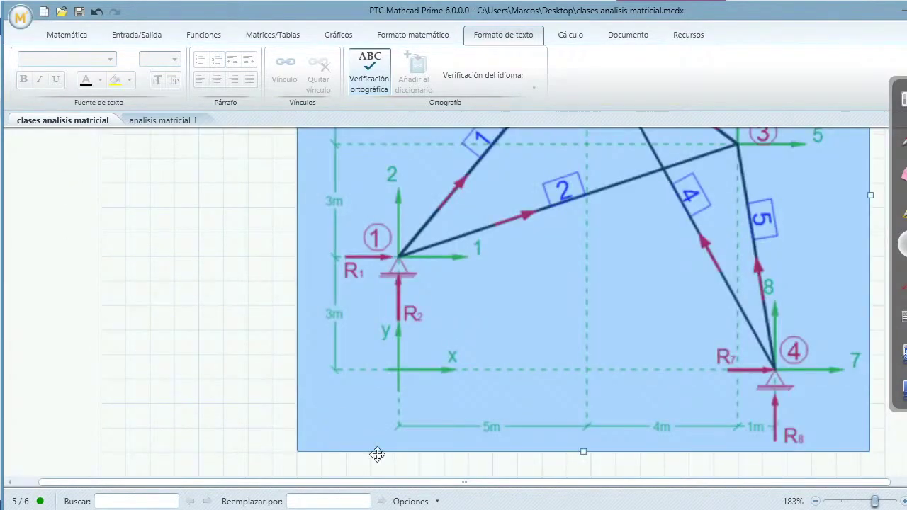
pyautogui.hotkey('ctrl', 'z')
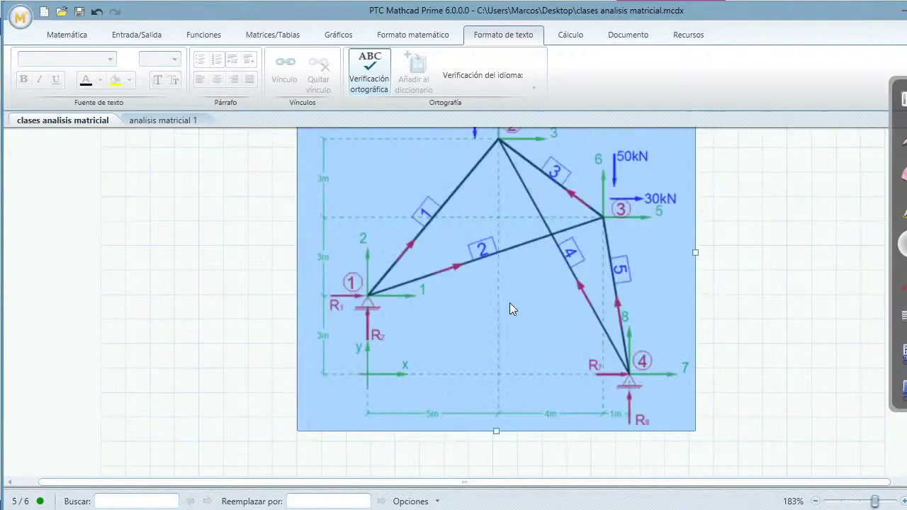
pyautogui.scroll(5, 520, 313)
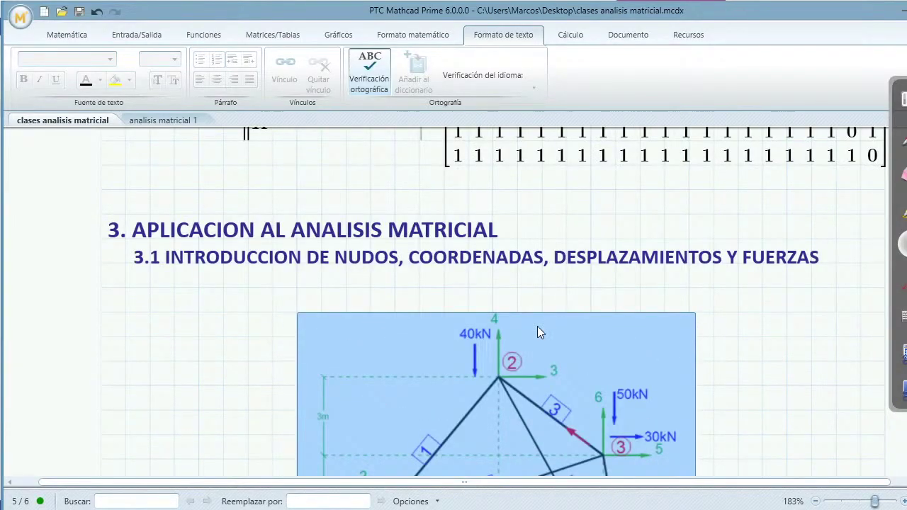
pyautogui.moveTo(537, 333); pyautogui.dragTo(739, 289)
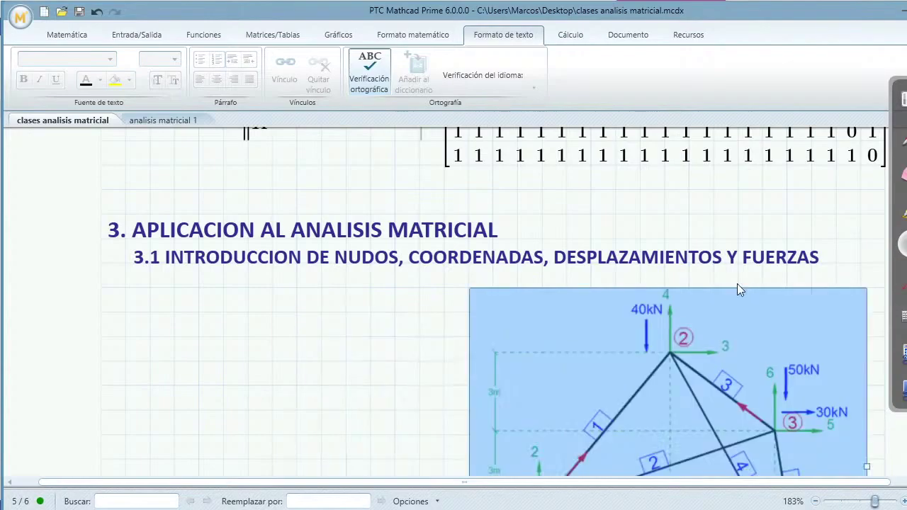
pyautogui.scroll(-5, 391, 306)
pyautogui.scroll(4, 390, 306)
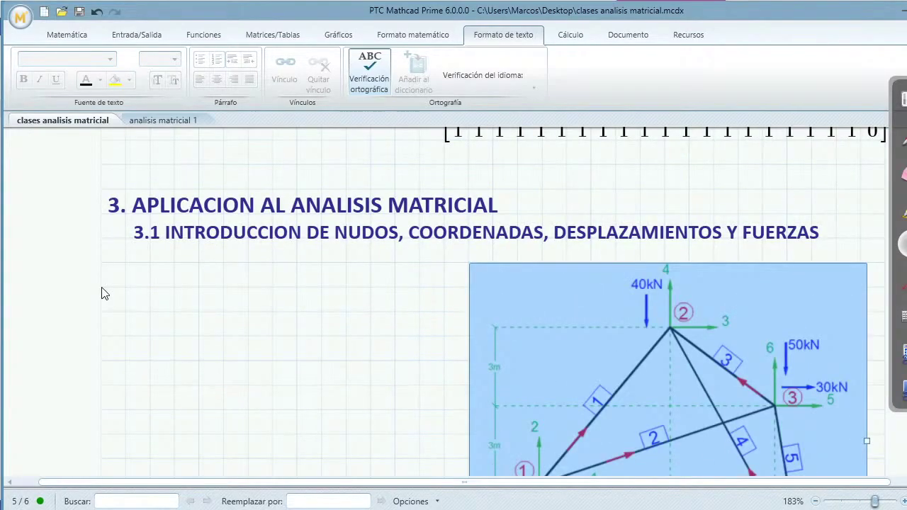
pyautogui.click(124, 287)
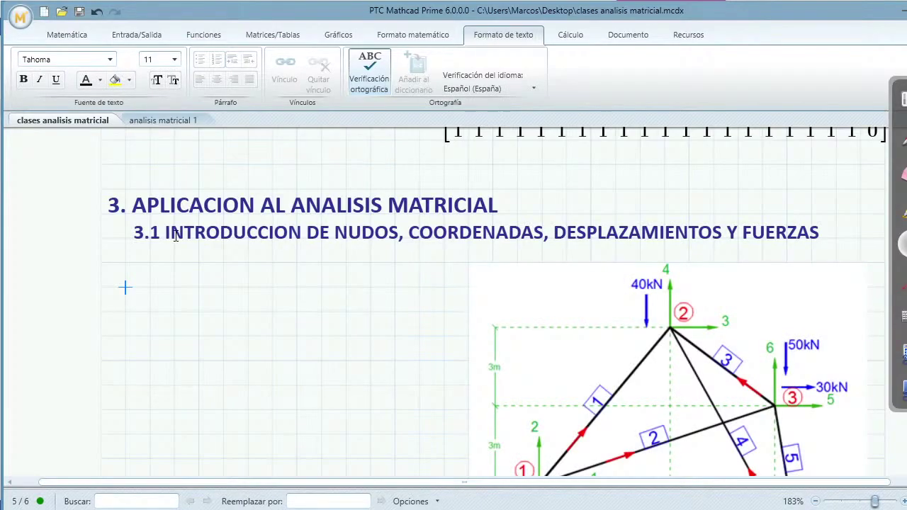
pyautogui.click(270, 36)
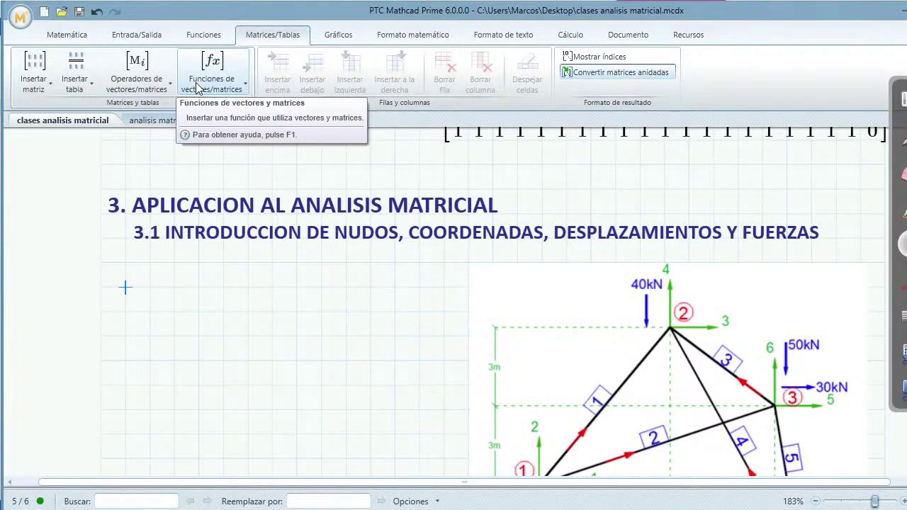
pyautogui.click(75, 75)
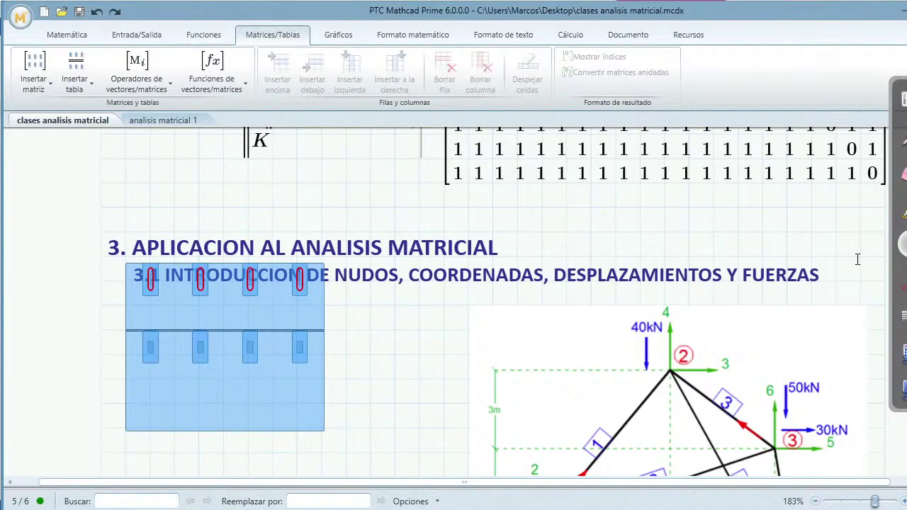
pyautogui.click(202, 348)
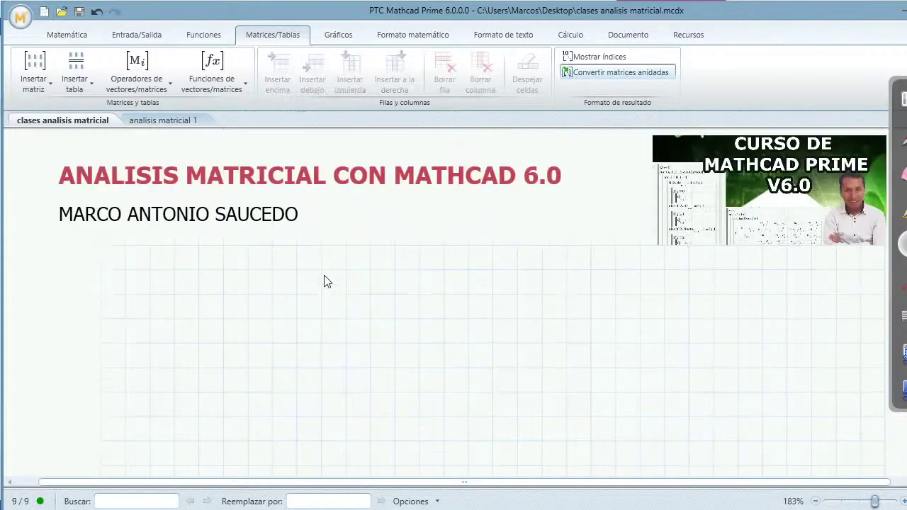
pyautogui.scroll(3, 324, 281)
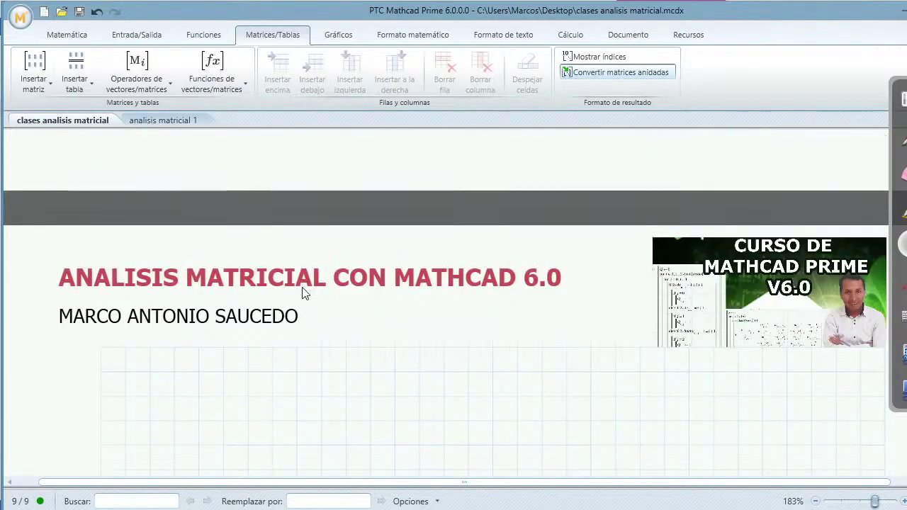
pyautogui.scroll(-3, 305, 294)
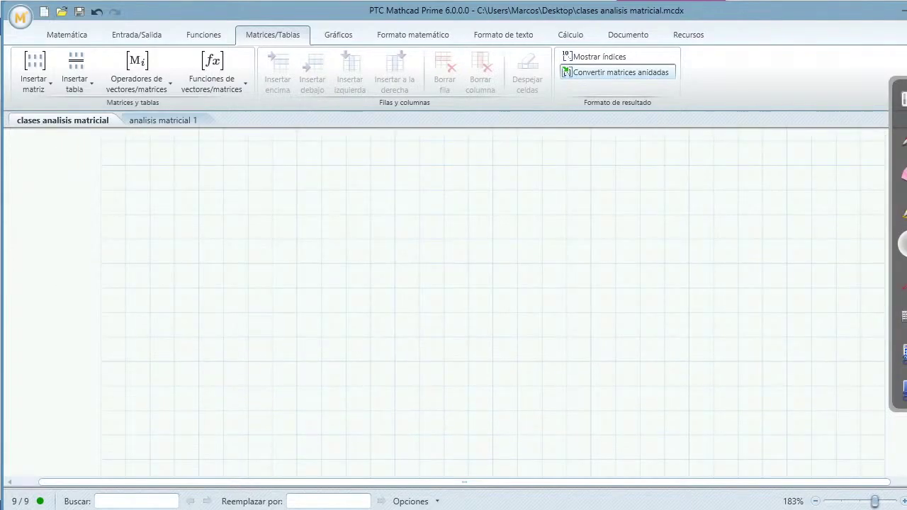
pyautogui.scroll(3, 454, 297)
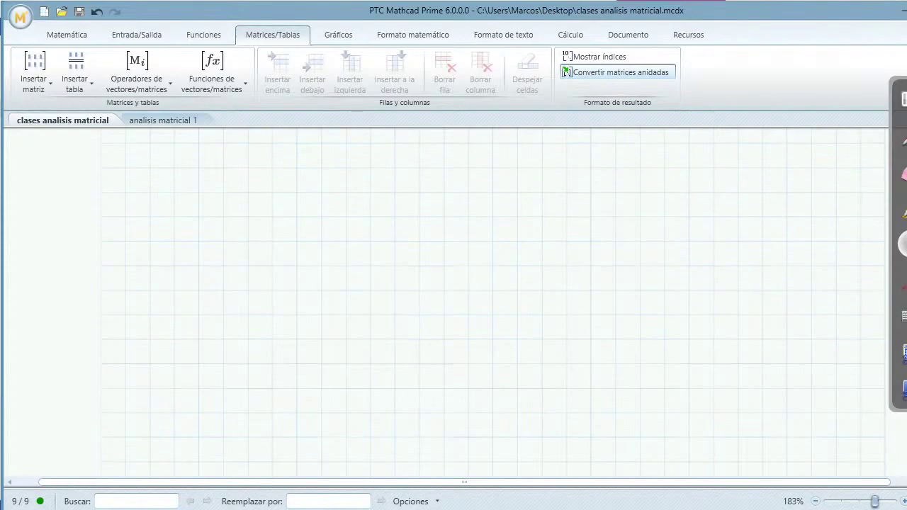
pyautogui.scroll(-3, 523, 289)
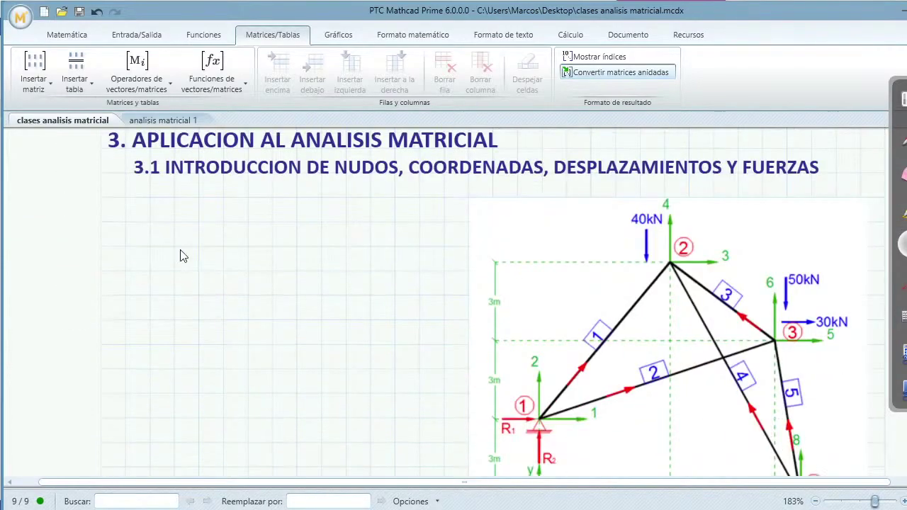
# - Insert a table of four rows and three columns beside the truss diagram, with the headers Nudo, x and y
pyautogui.click(126, 270)
pyautogui.click(76, 84)
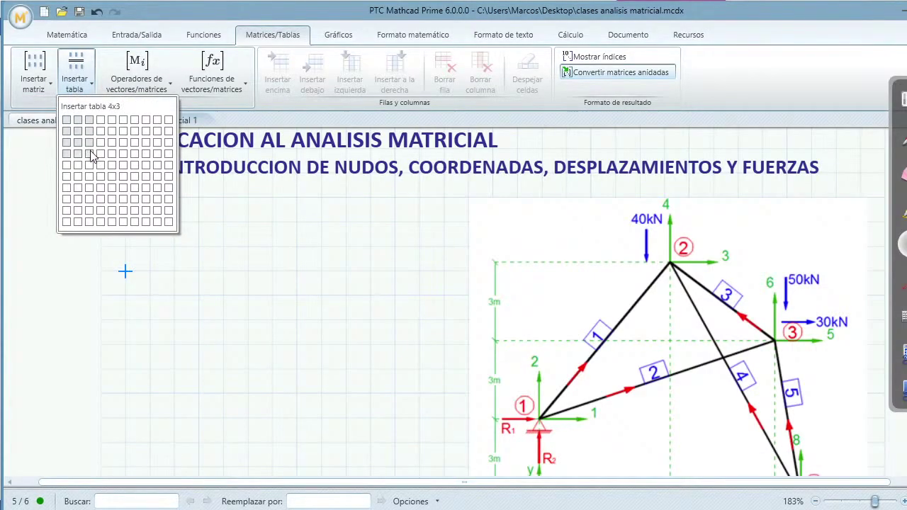
pyautogui.click(92, 156)
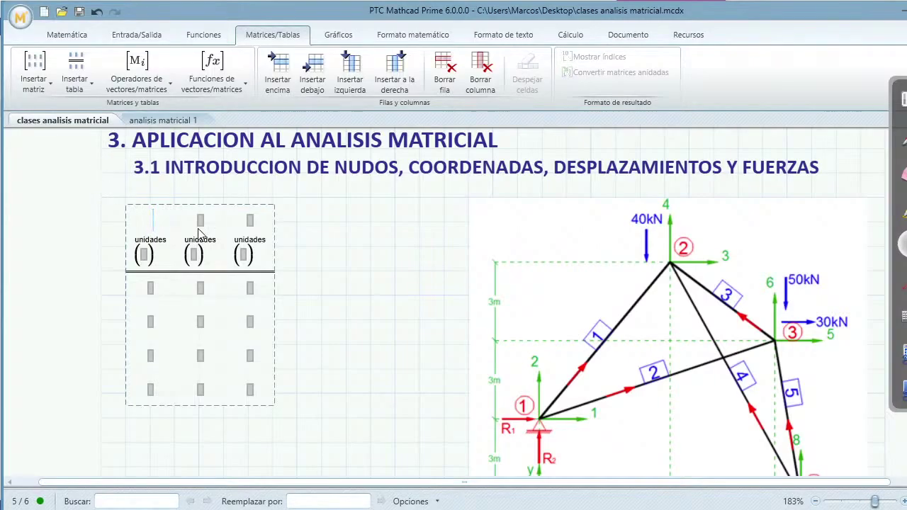
pyautogui.write('Nudo')
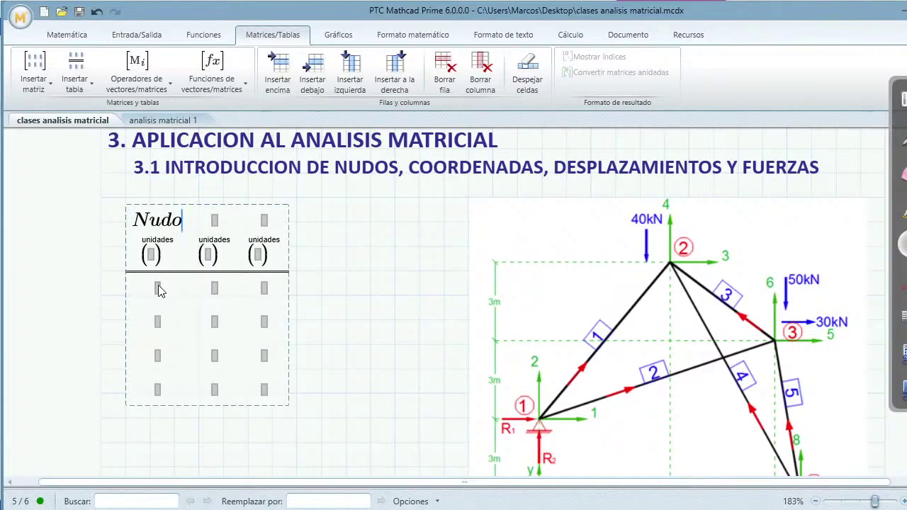
pyautogui.click(215, 220)
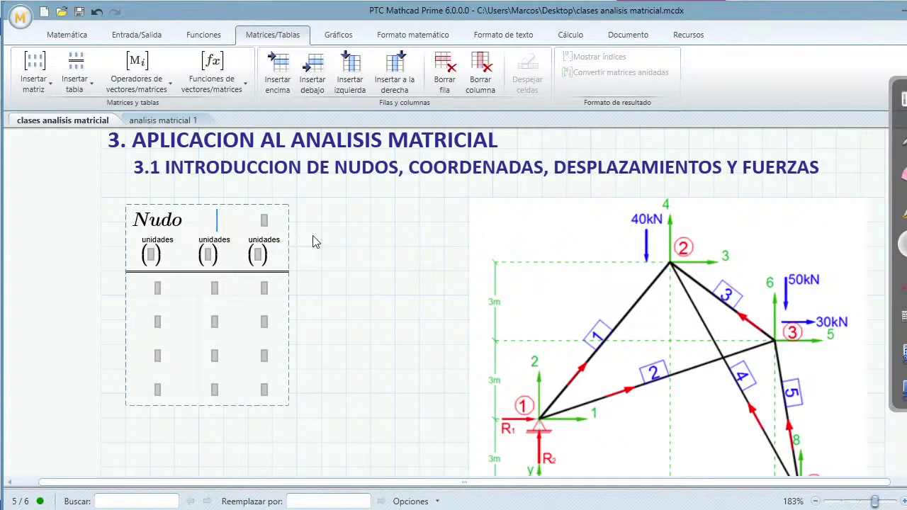
pyautogui.write('x')
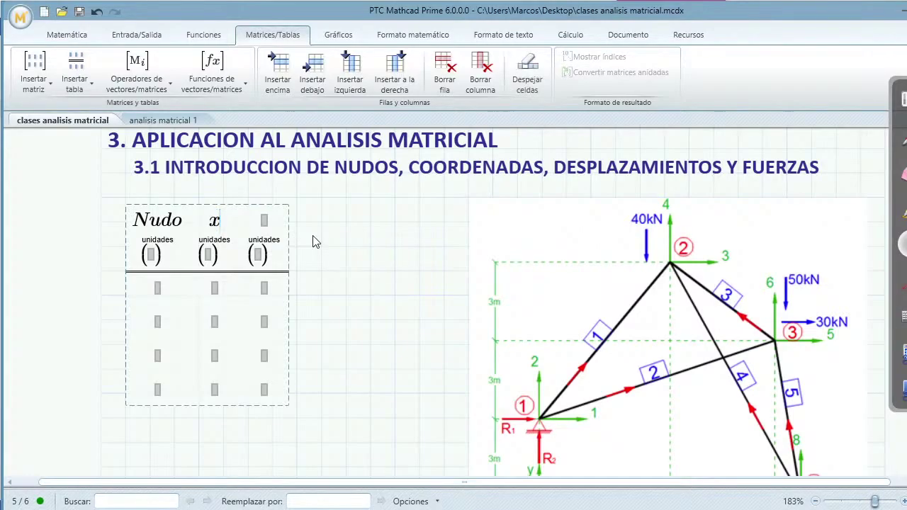
pyautogui.click(265, 221)
pyautogui.write('y')
# - Add two columns after the y column of the node table, with the headers Fx and Fy
pyautogui.click(397, 73)
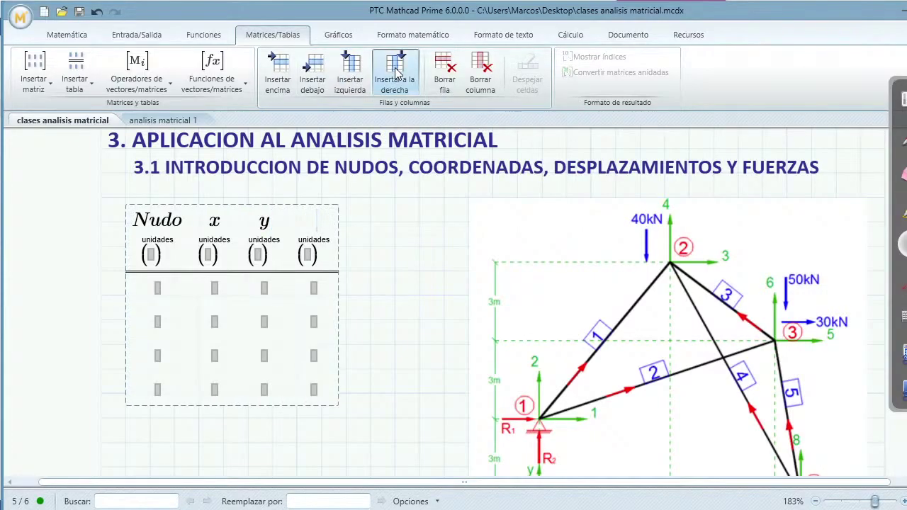
pyautogui.click(398, 73)
pyautogui.write('F')
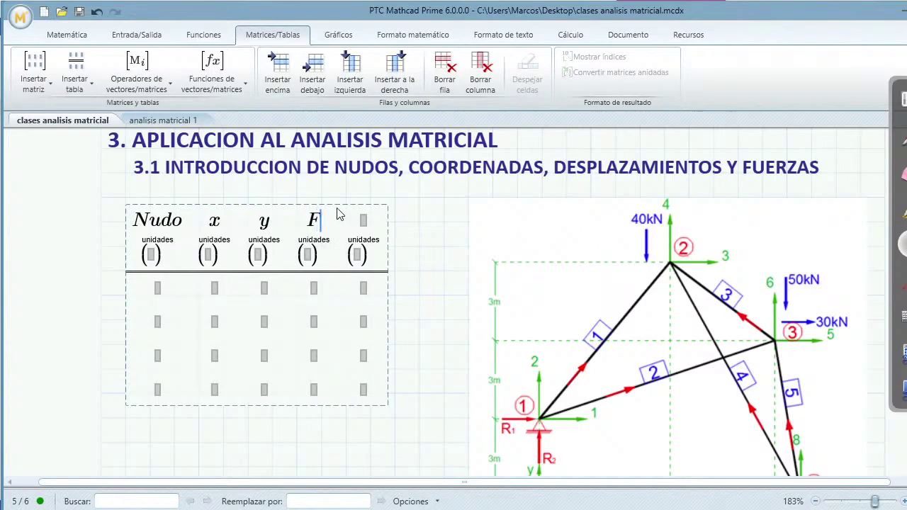
pyautogui.write('x')
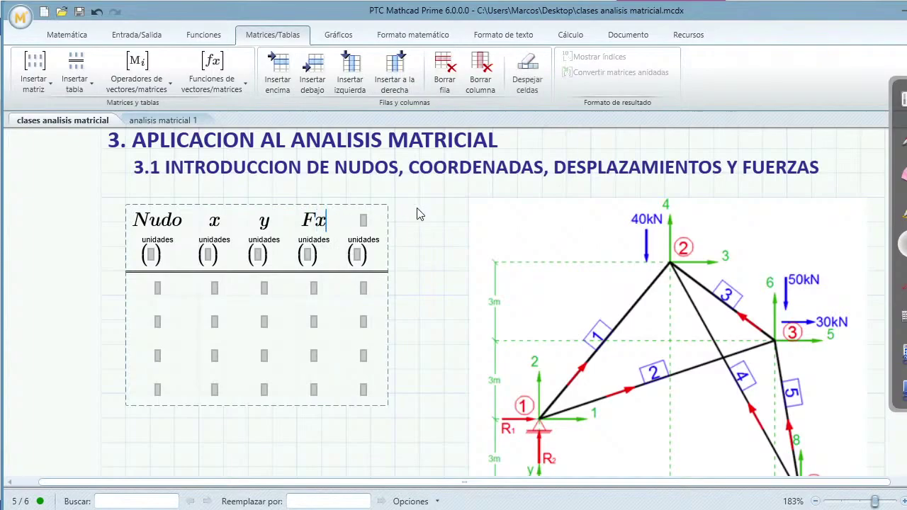
pyautogui.click(363, 226)
pyautogui.write('Fy')
# - Fill the first table row for node 1 with x 0, y 3, Fx 0 and Fy 0
pyautogui.click(157, 289)
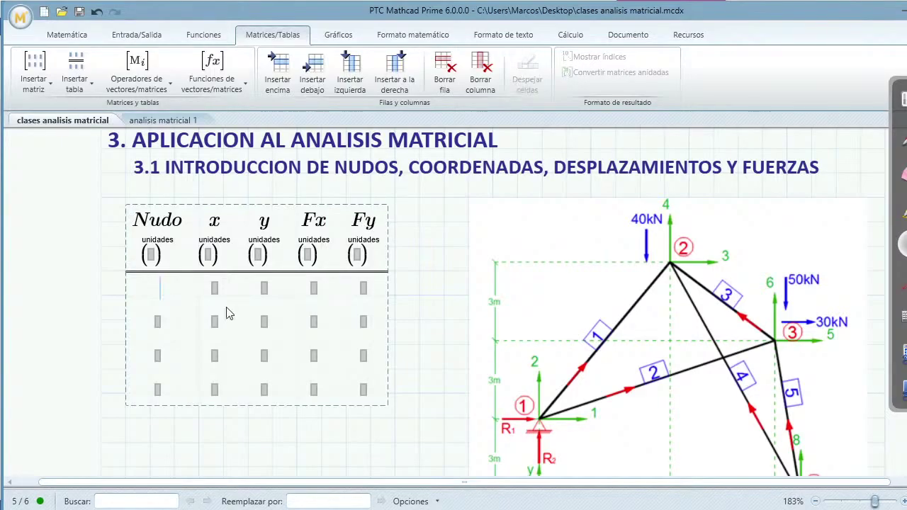
pyautogui.write('1')
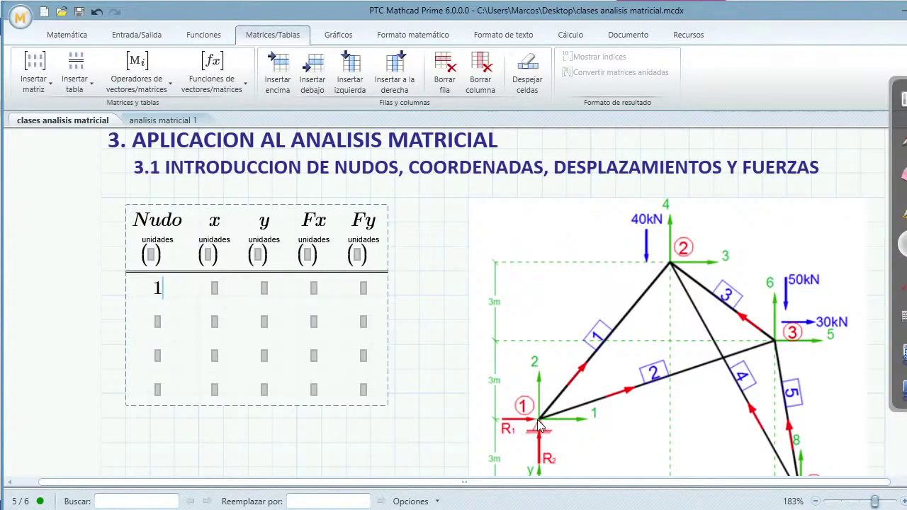
pyautogui.press('Tab')
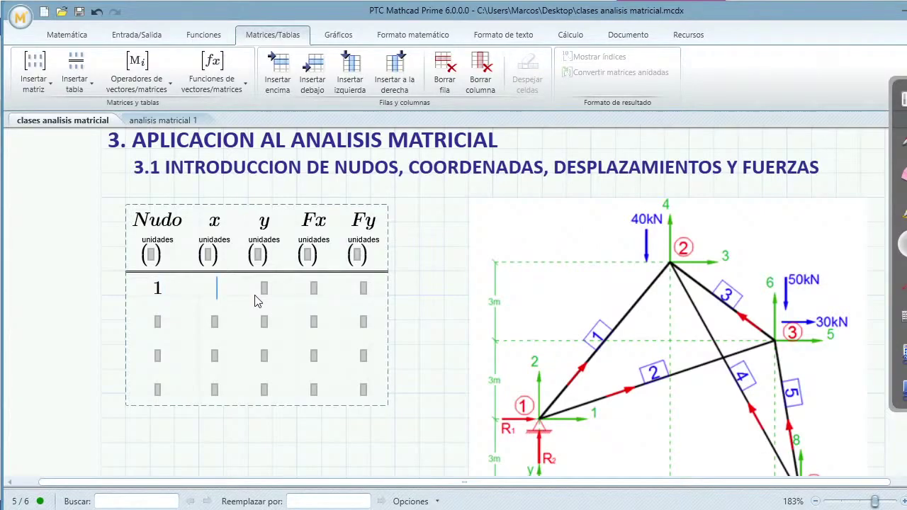
pyautogui.scroll(-3, 542, 403)
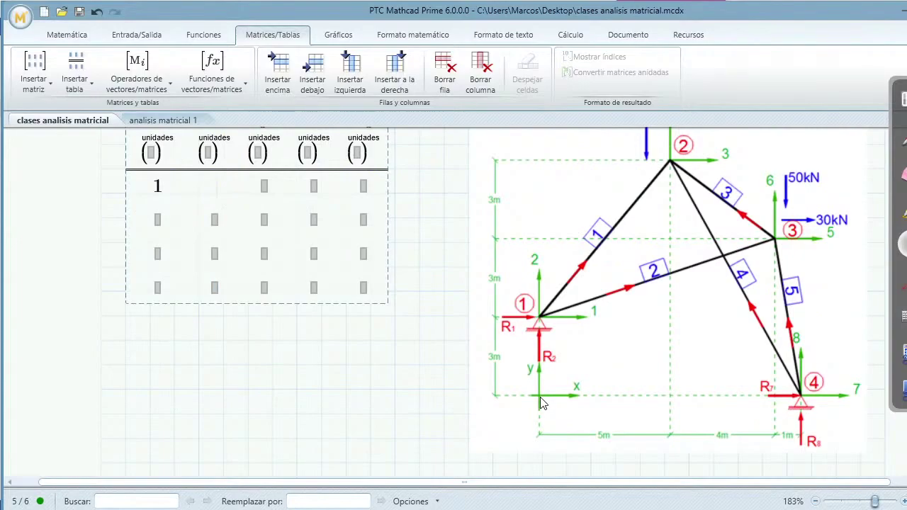
pyautogui.scroll(1, 542, 403)
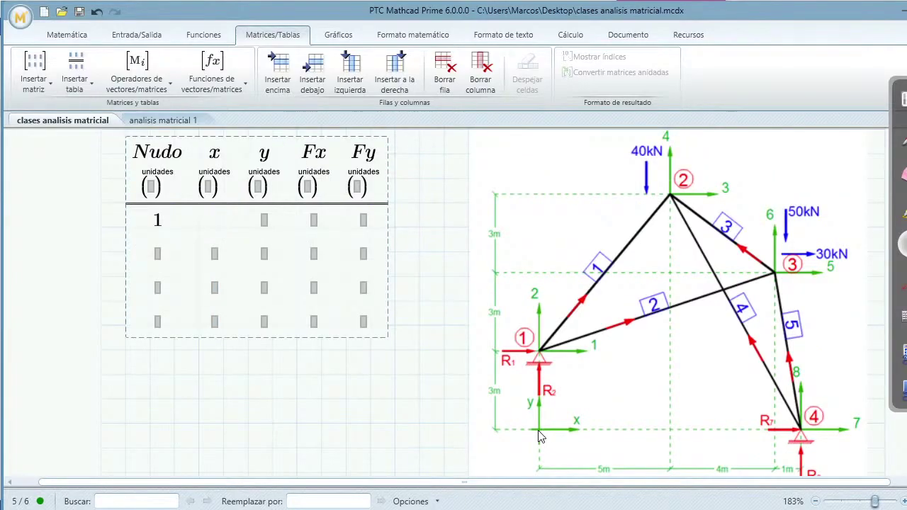
pyautogui.write('0')
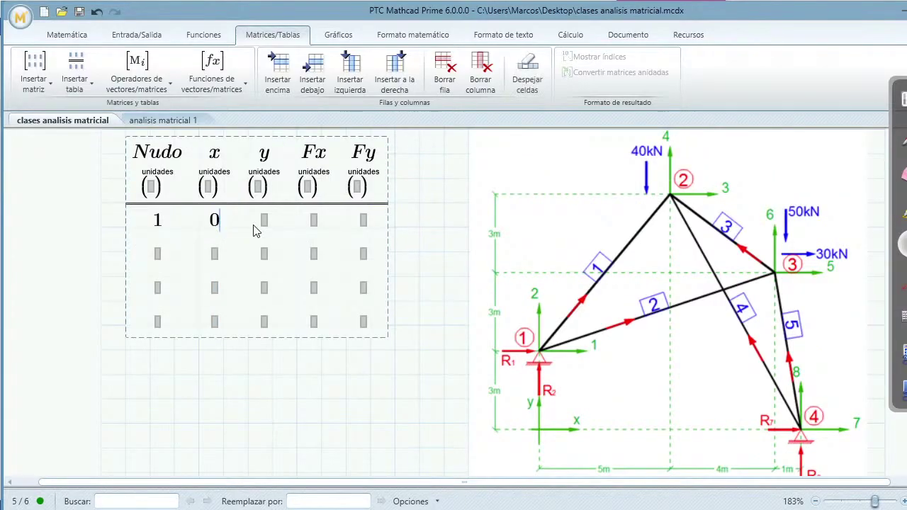
pyautogui.press('Tab')
pyautogui.write('3')
pyautogui.press('Tab')
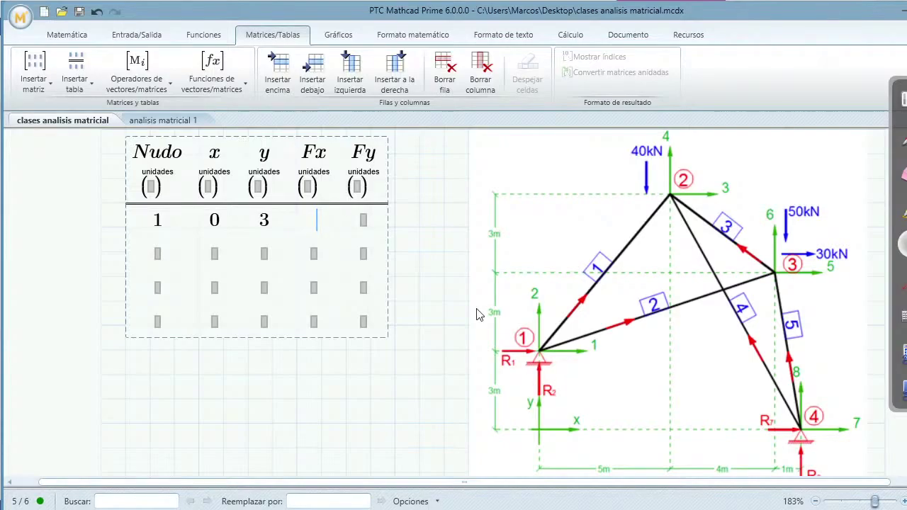
pyautogui.write('0')
pyautogui.press('Tab')
pyautogui.write('0')
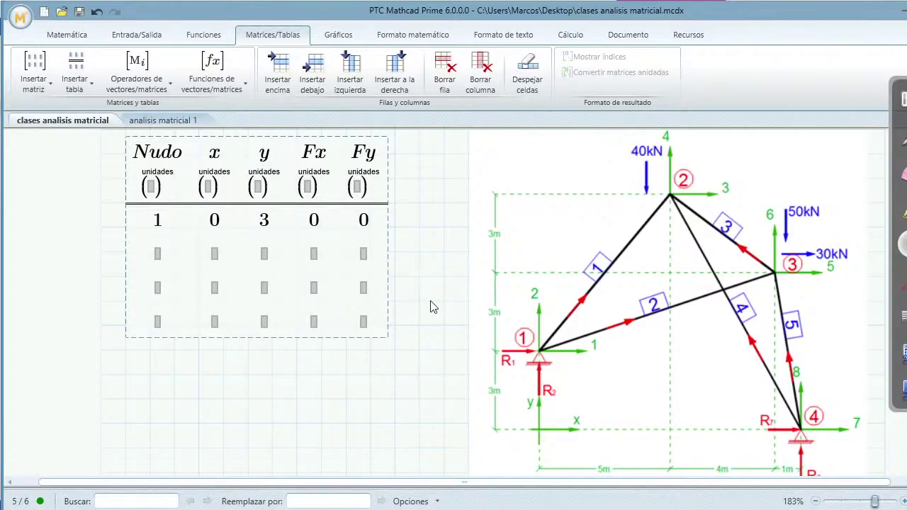
# - Add two more columns after Fy in the node table, with the headers Restx and Resty
pyautogui.doubleClick(396, 71)
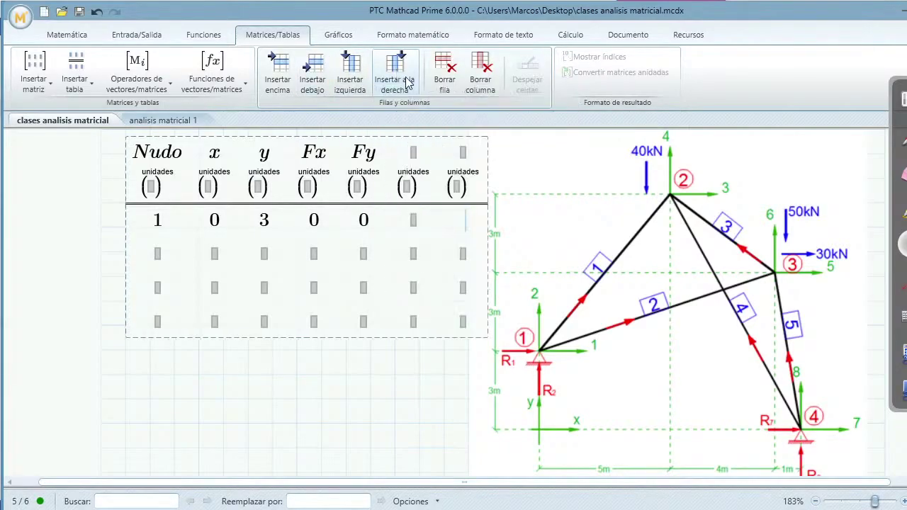
pyautogui.click(414, 155)
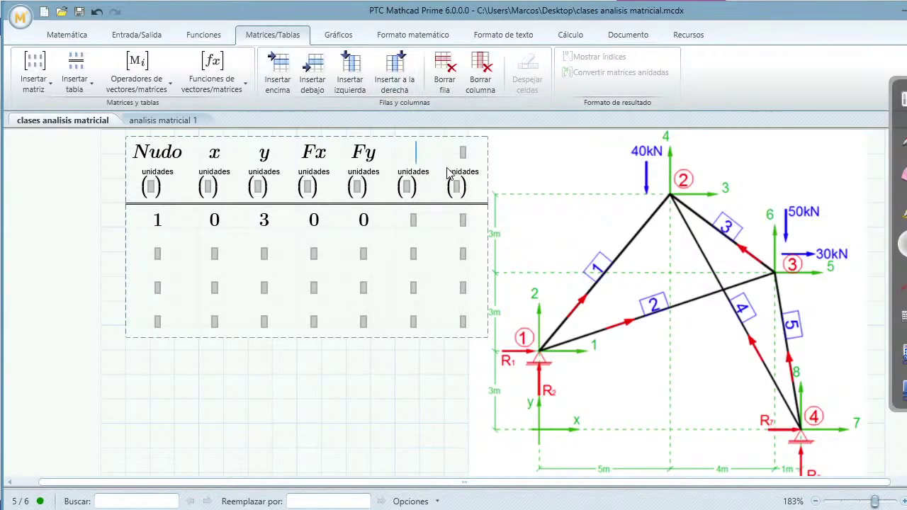
pyautogui.write('Rx')
pyautogui.press('BackSpace')
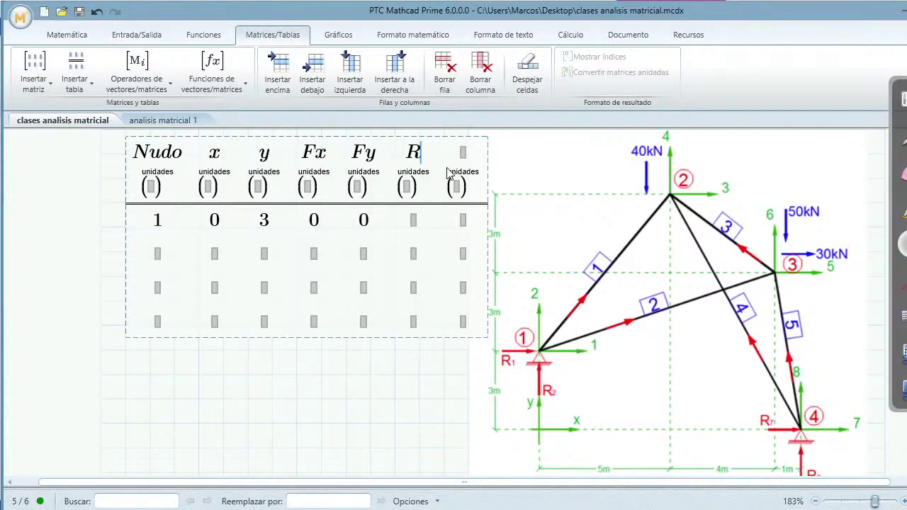
pyautogui.write('estx')
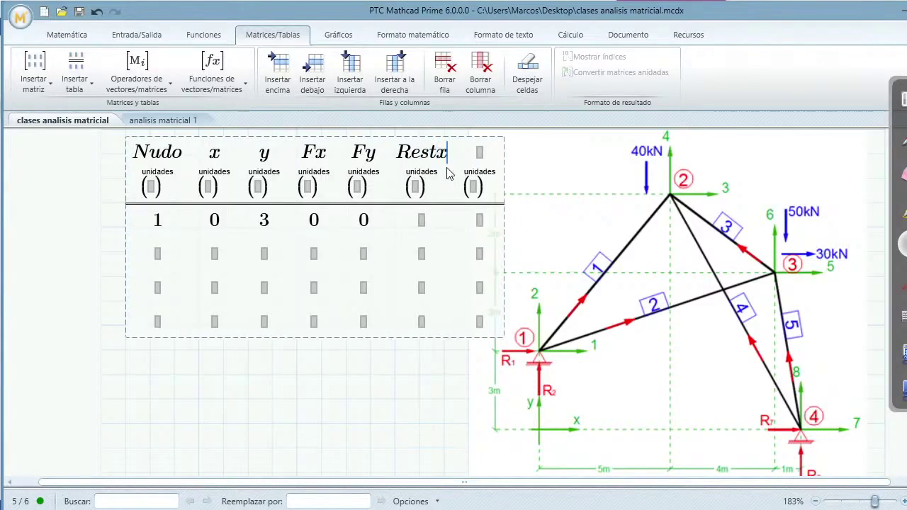
pyautogui.press('Tab')
pyautogui.write('Resty')
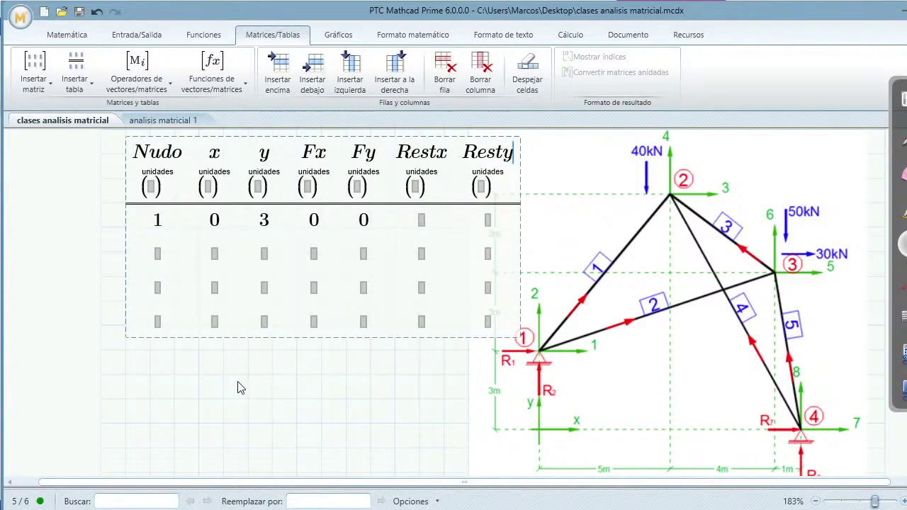
# - Enter si as both the Restx and Resty restraint of node 1
pyautogui.click(424, 223)
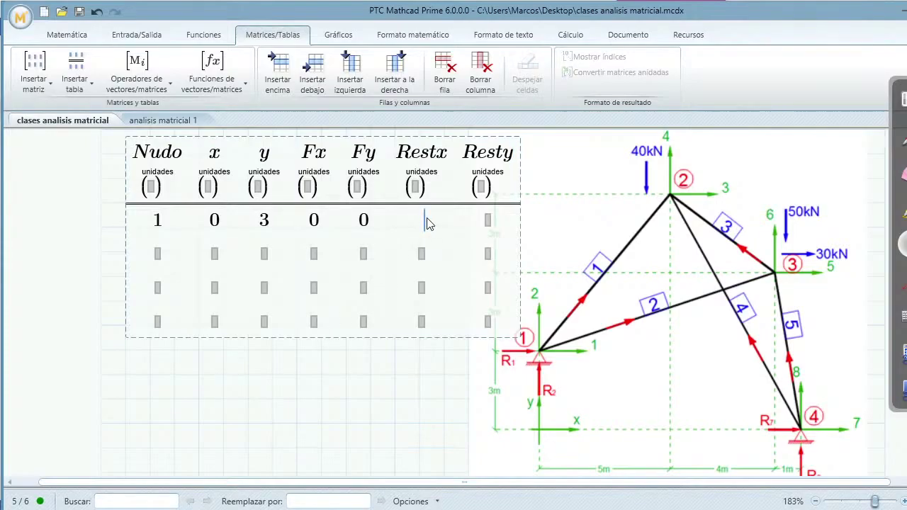
pyautogui.write('si')
pyautogui.click(489, 223)
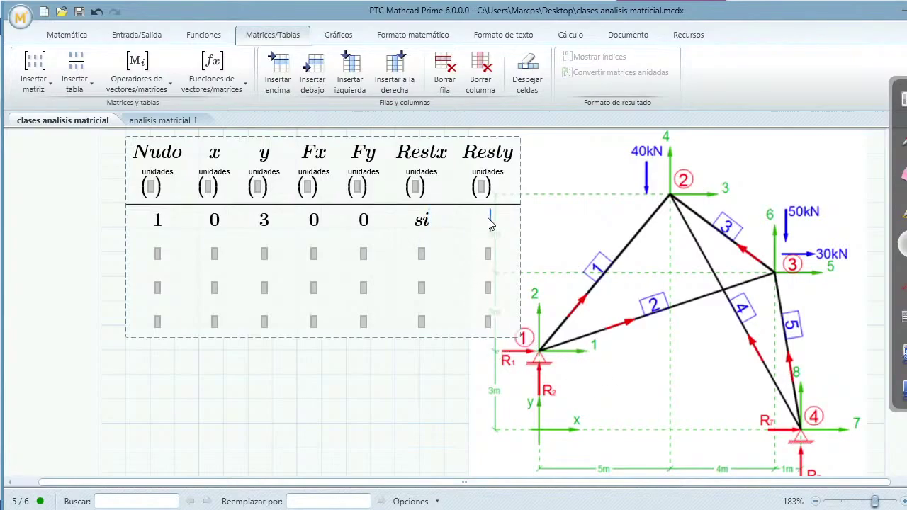
pyautogui.write('si')
pyautogui.click(160, 253)
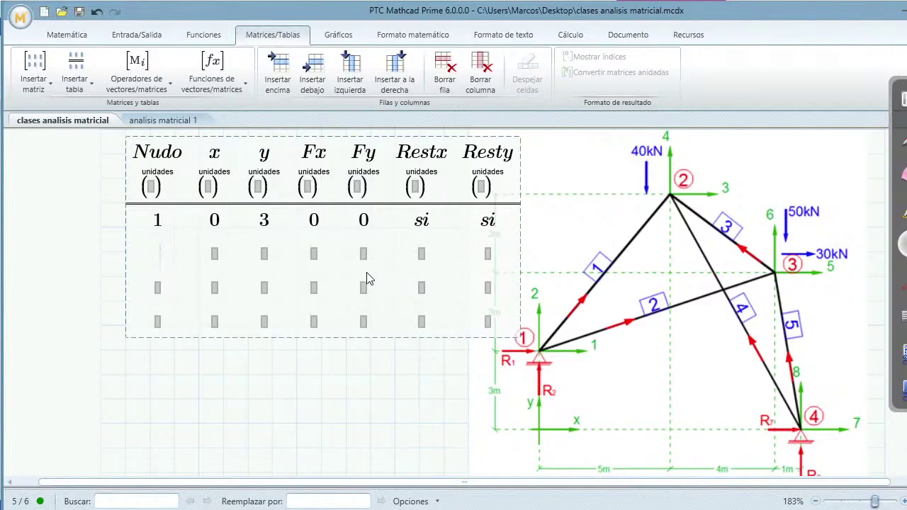
# - Set the column units to m for x and y and kN for Fx and Fy, leaving Restx and Resty without units
pyautogui.click(210, 187)
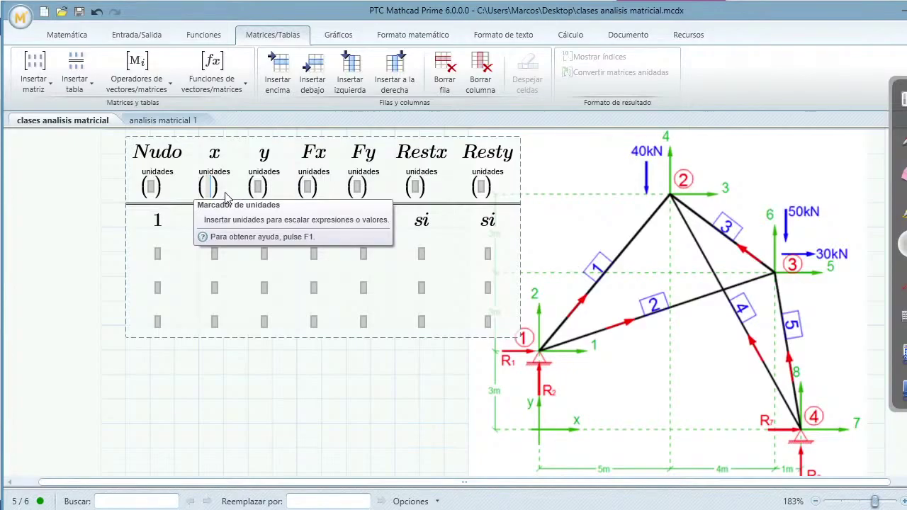
pyautogui.write('m')
pyautogui.click(263, 187)
pyautogui.write('m')
pyautogui.click(305, 193)
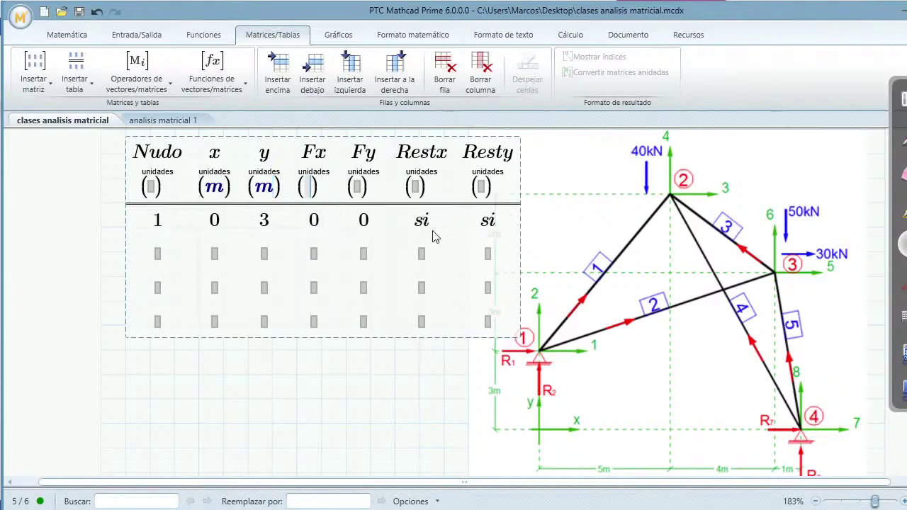
pyautogui.write('kN')
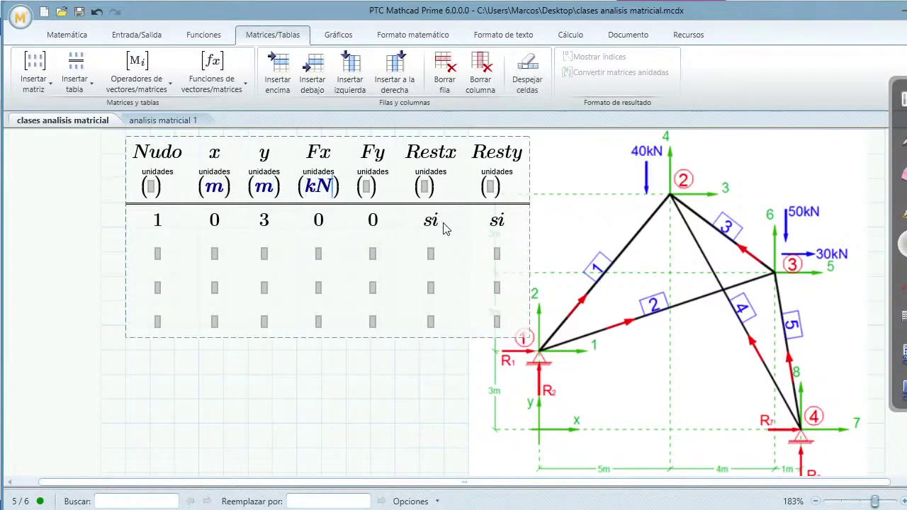
pyautogui.click(368, 188)
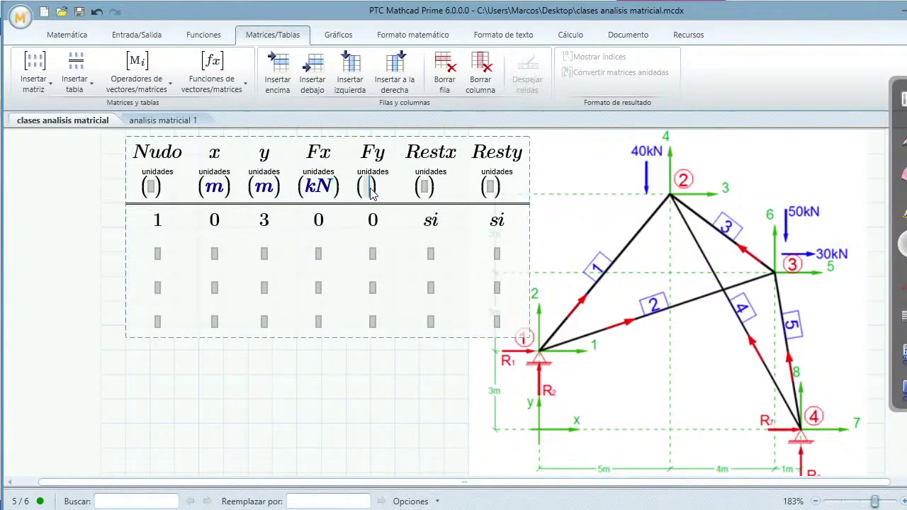
pyautogui.write('kN')
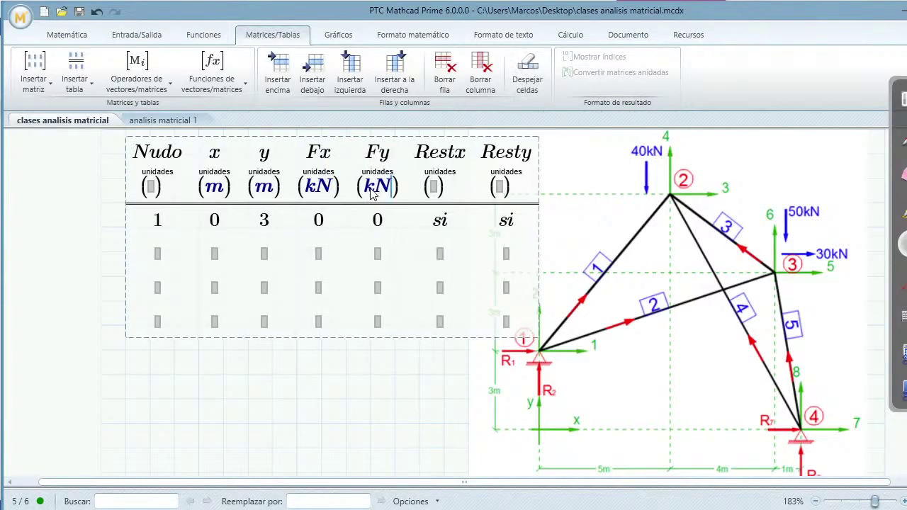
pyautogui.click(435, 189)
pyautogui.click(498, 189)
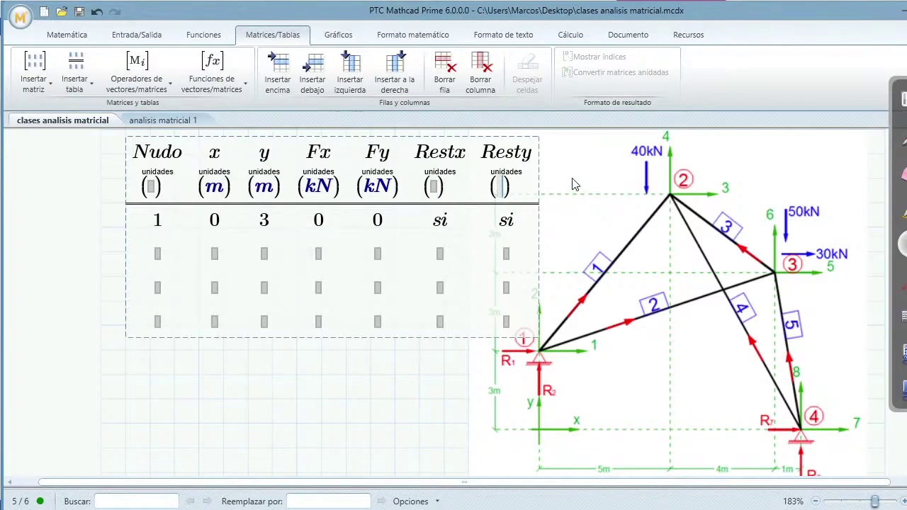
# - Shrink the truss diagram and move it towards the page's right margin, clear of the widened node table
pyautogui.click(585, 391)
pyautogui.scroll(-4, 528, 389)
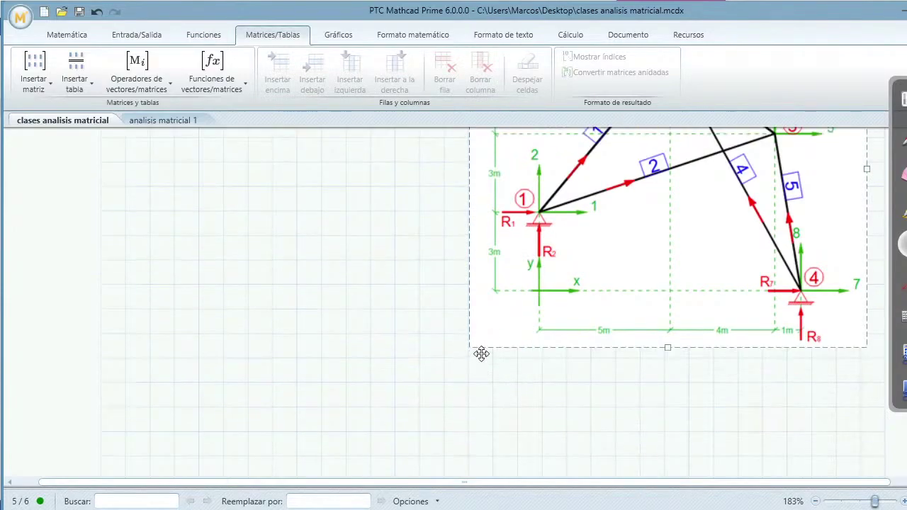
pyautogui.moveTo(666, 344); pyautogui.dragTo(634, 269)
pyautogui.scroll(5, 654, 309)
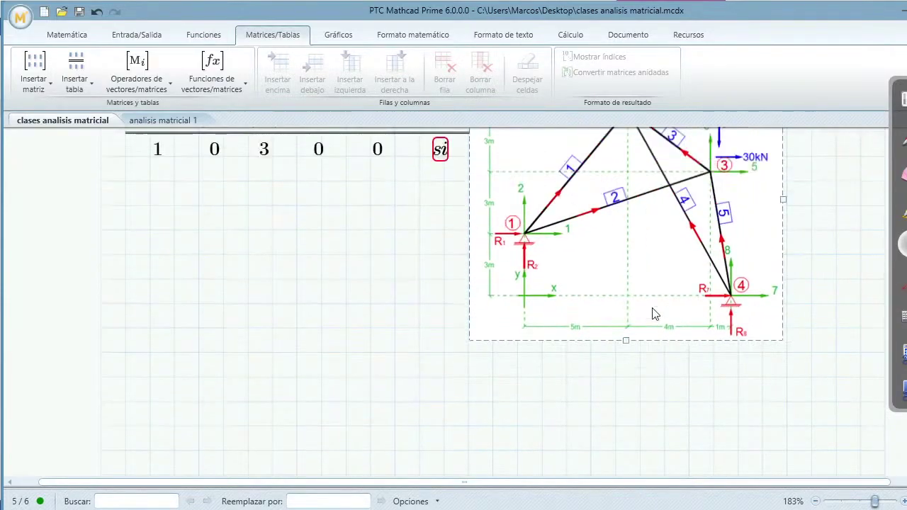
pyautogui.moveTo(649, 156); pyautogui.dragTo(750, 194)
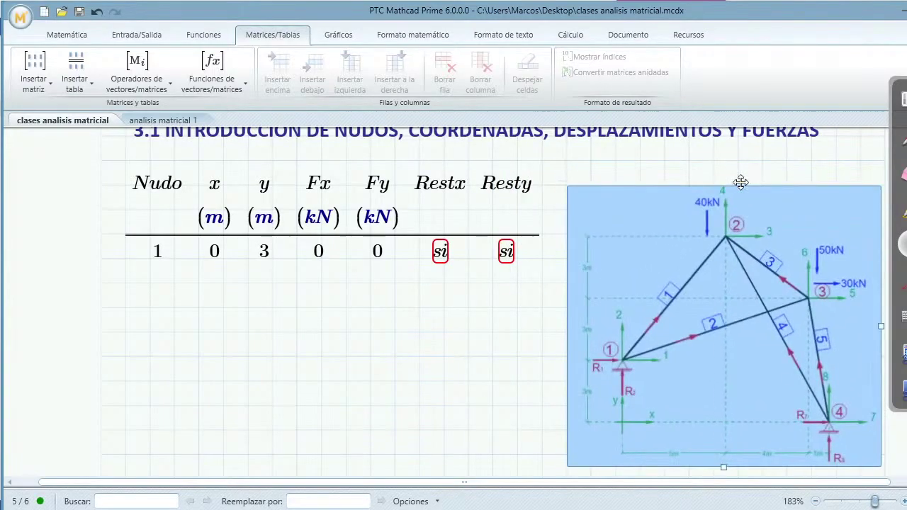
# - Clear the Restx entry of node 1 and enter it again as si
pyautogui.click(386, 293)
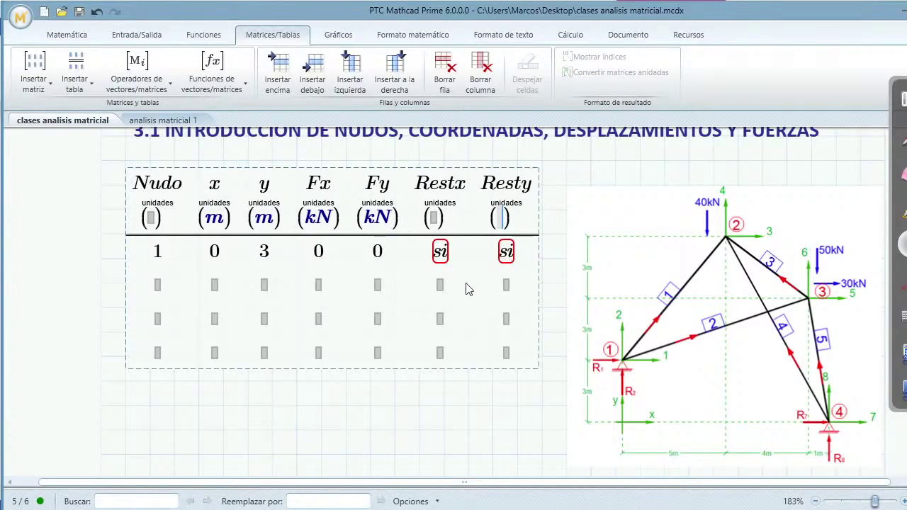
pyautogui.click(445, 261)
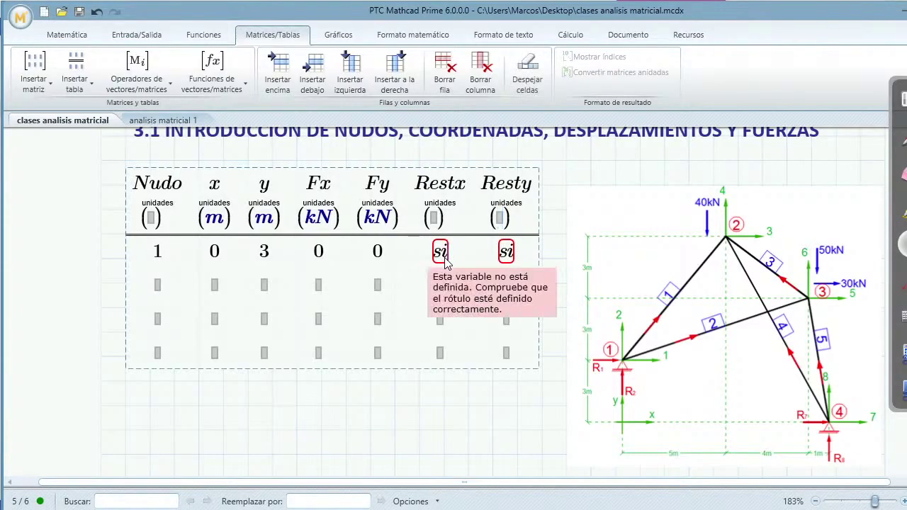
pyautogui.press('BackSpace')
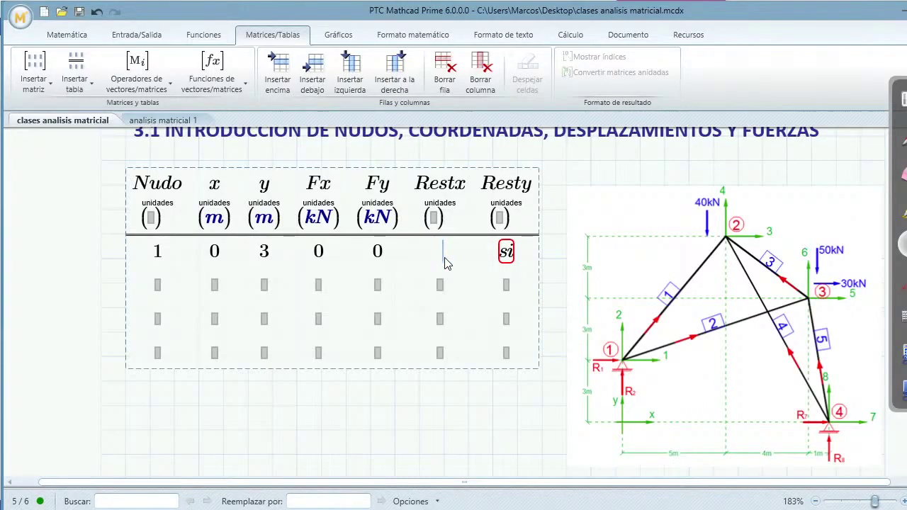
pyautogui.press('BackSpace')
pyautogui.write('si')
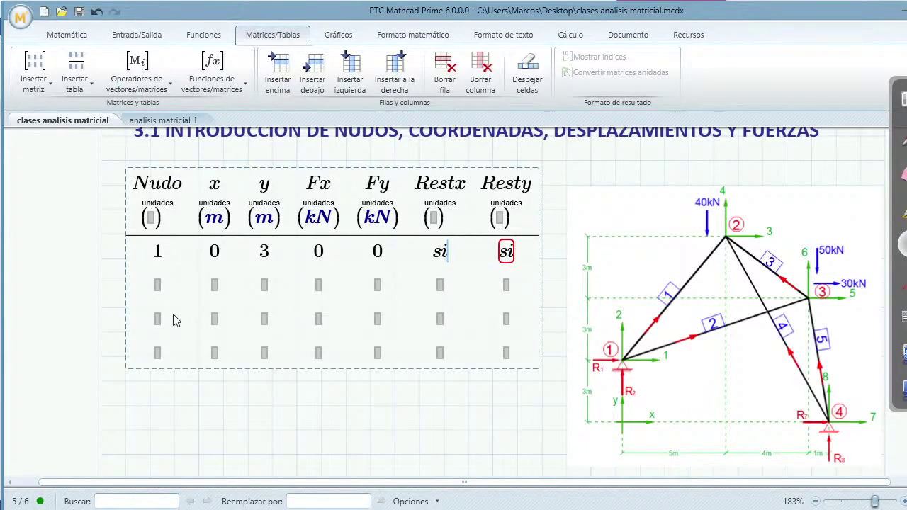
# - Start the second table row with node 2, x 5, y 9 and Fx 0
pyautogui.click(159, 286)
pyautogui.write('2')
pyautogui.press('Tab')
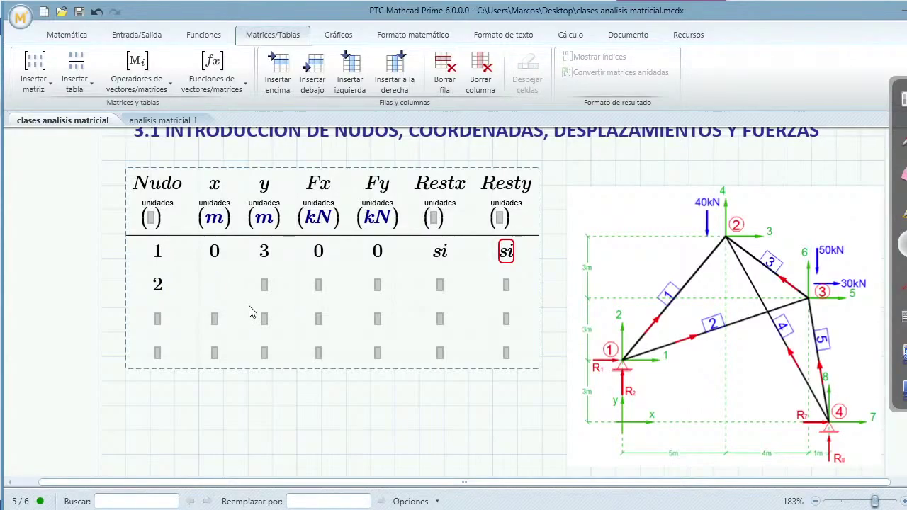
pyautogui.write('5')
pyautogui.press('Tab')
pyautogui.write('9')
pyautogui.press('Tab')
pyautogui.write('0')
pyautogui.press('Tab')
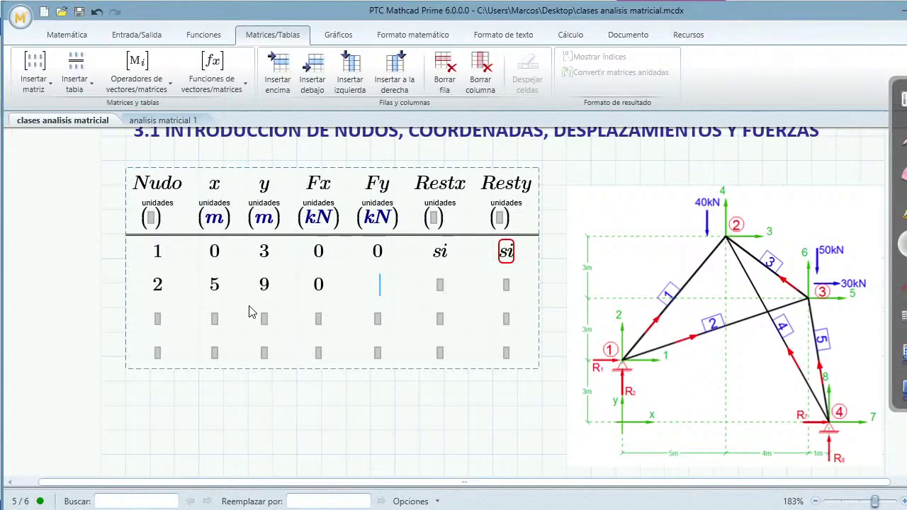
# - Complete node 2 with Fy -40 and no for both the Restx and Resty restraints
pyautogui.write('-40')
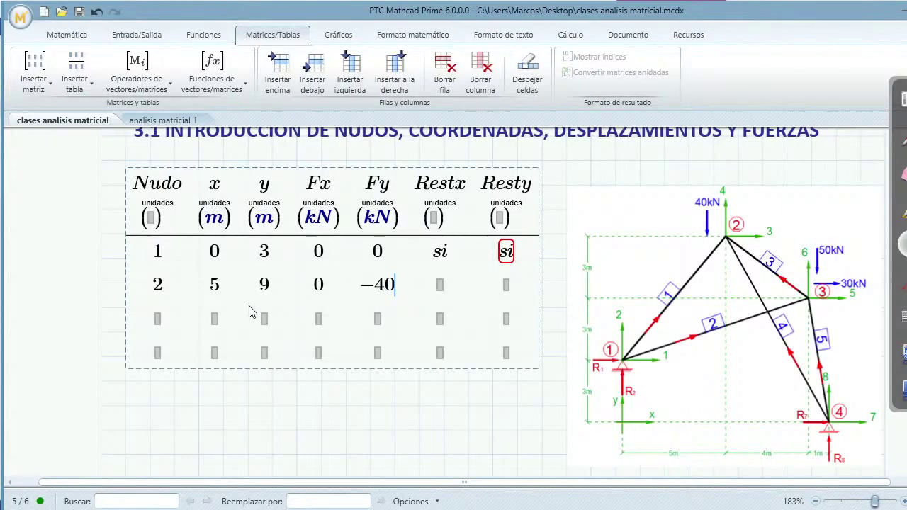
pyautogui.press('Tab')
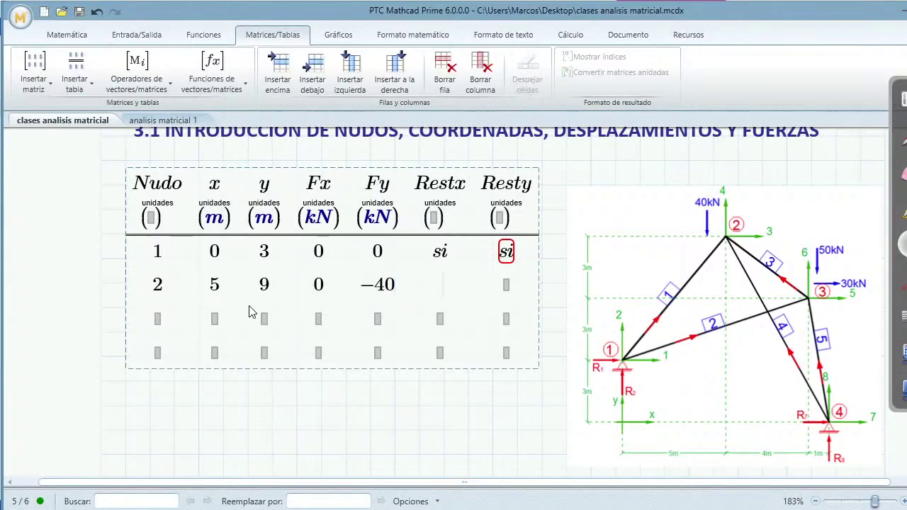
pyautogui.write('no')
pyautogui.press('Tab')
pyautogui.write('no')
pyautogui.press('Return')
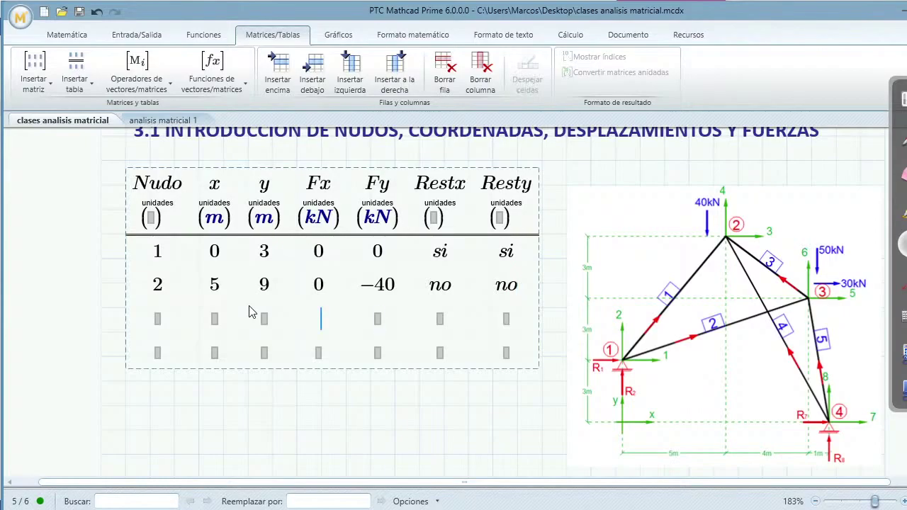
# - Start the third table row with node 3, x 9 and y 6
pyautogui.press('Home')
pyautogui.write('3')
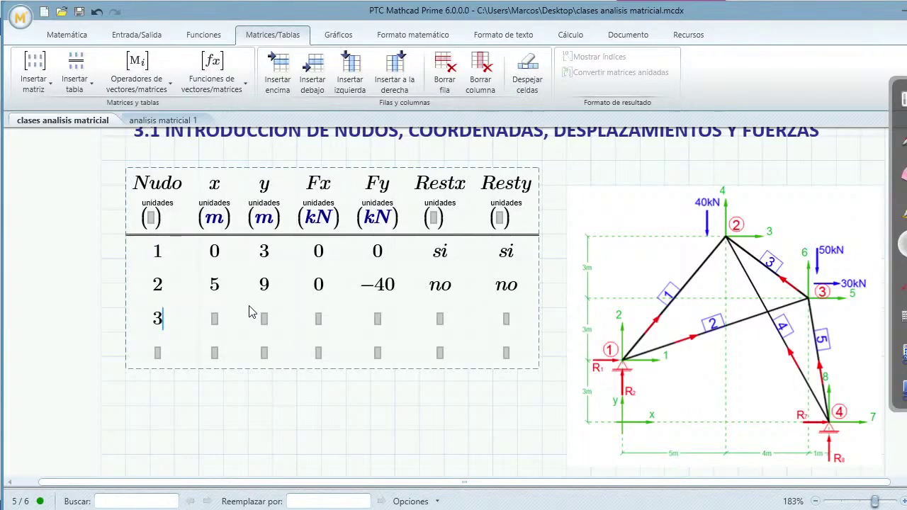
pyautogui.press('Tab')
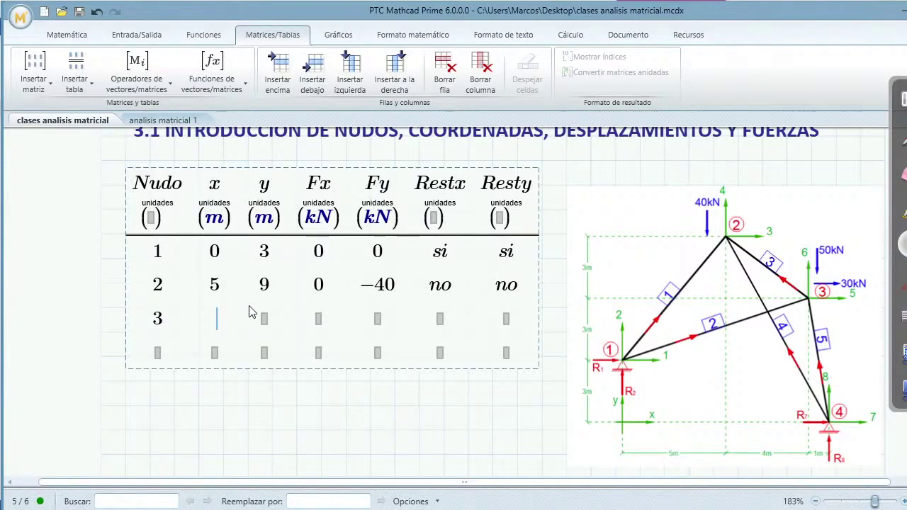
pyautogui.write('9')
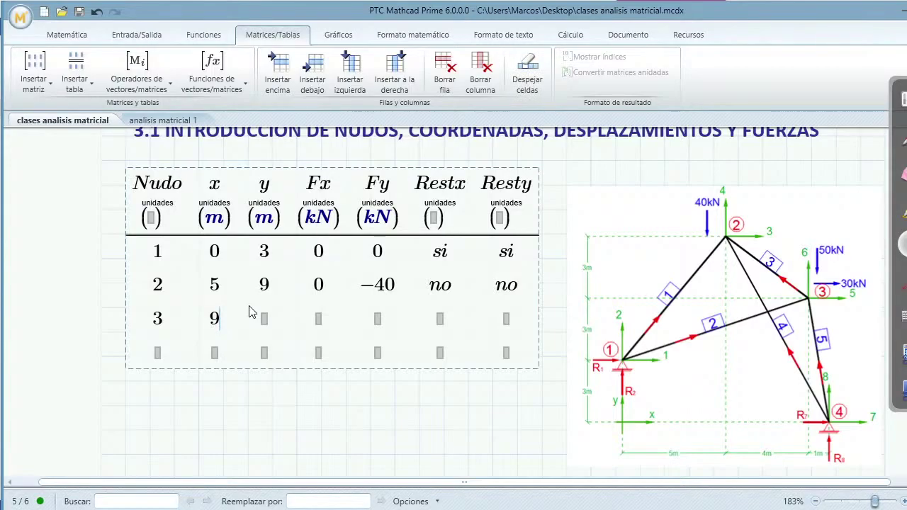
pyautogui.press('Tab')
pyautogui.write('6')
pyautogui.press('Tab')
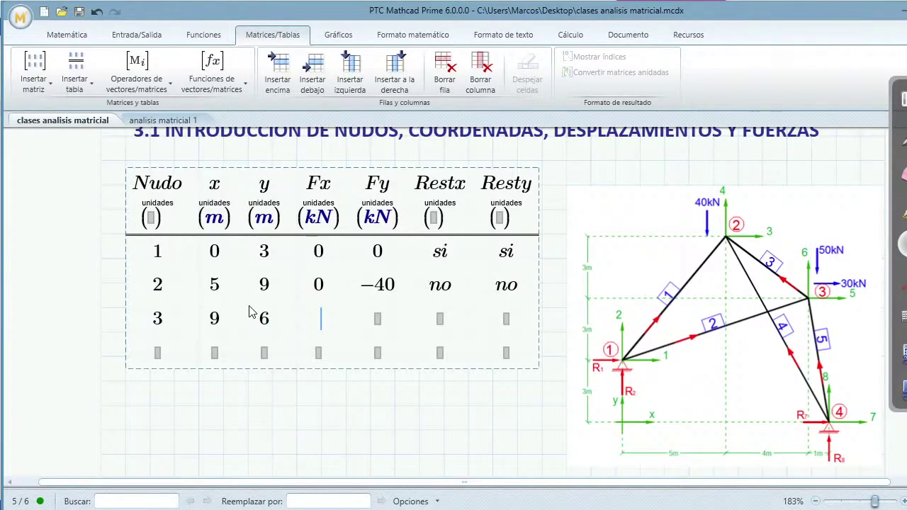
# - Complete node 3 with Fx 30, Fy -50 and no for both the Restx and Resty restraints
pyautogui.write('30')
pyautogui.press('Tab')
pyautogui.write('-50')
pyautogui.press('Tab')
pyautogui.write('no')
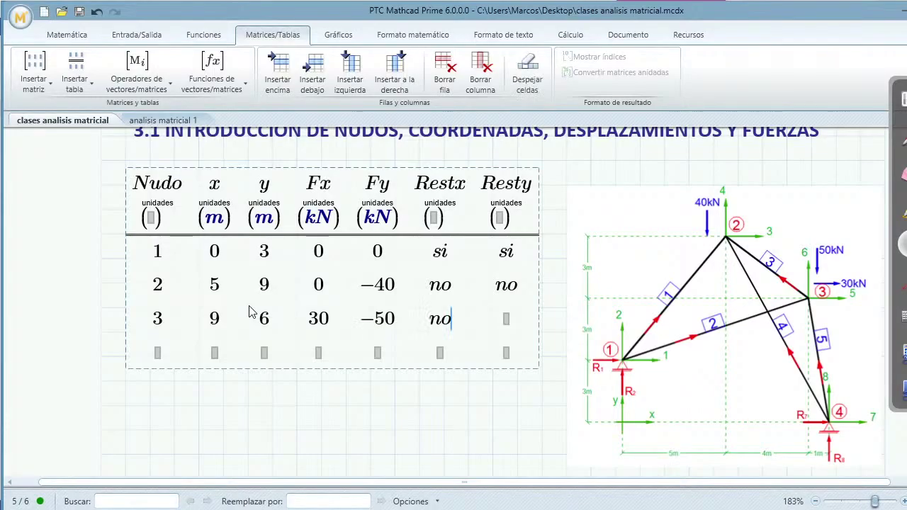
pyautogui.press('Tab')
pyautogui.write('no')
# - Fill the fourth table row with node 4, x 10, y 0, Fx 0, Fy 0 and si for both restraints
pyautogui.press('Tab')
pyautogui.write('4')
pyautogui.press('Tab')
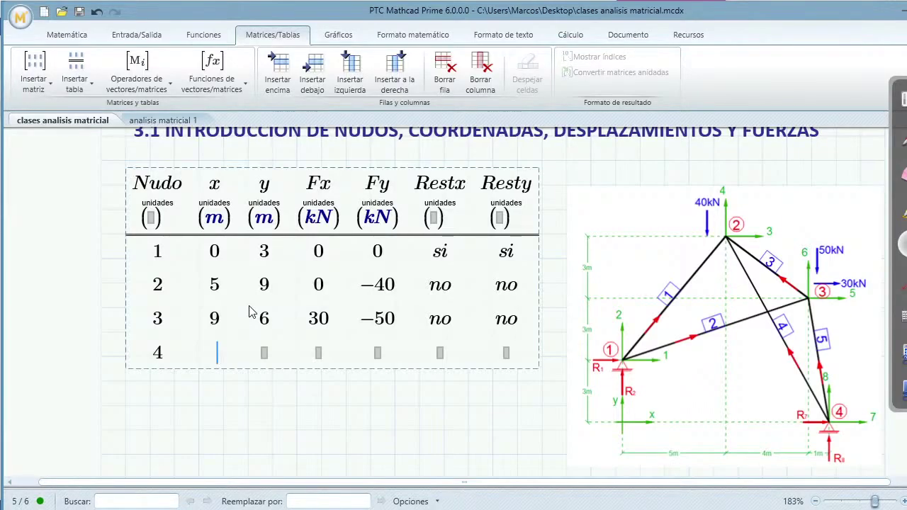
pyautogui.write('10')
pyautogui.press('Tab')
pyautogui.write('0')
pyautogui.press('Tab')
pyautogui.write('0')
pyautogui.press('Tab')
pyautogui.write('0')
pyautogui.press('Tab')
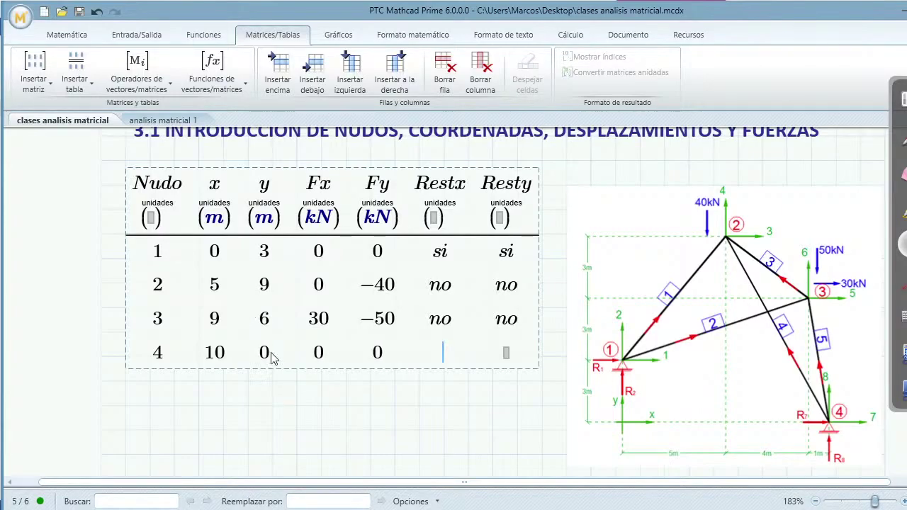
pyautogui.write('si')
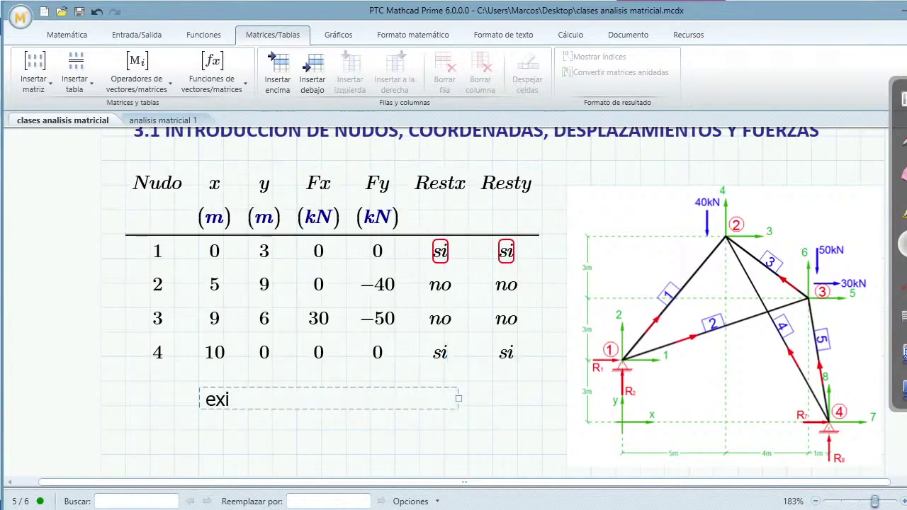
# - Write two text notes below the table: "existe restriccion(si)=1" and "no existe restriccion(no)=0"
pyautogui.write('ste re')
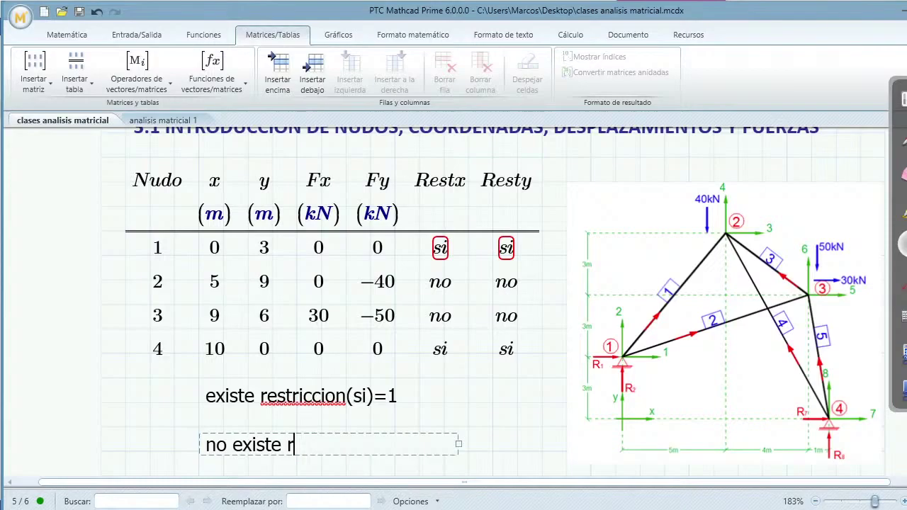
pyautogui.write('estriccion(si)=1')
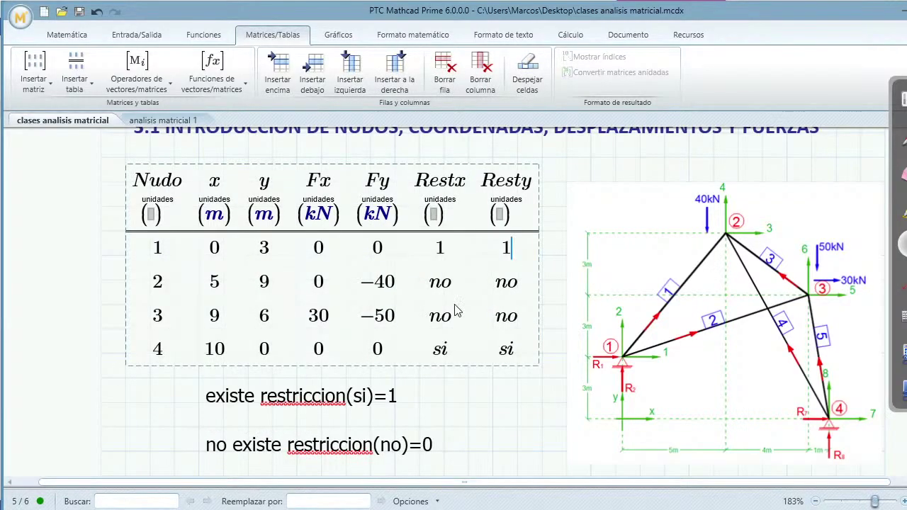
# - Replace si with 1 and no with 0 throughout Restx and Resty, and place the second note directly beneath the first
pyautogui.doubleClick(451, 293)
pyautogui.press('BackSpace')
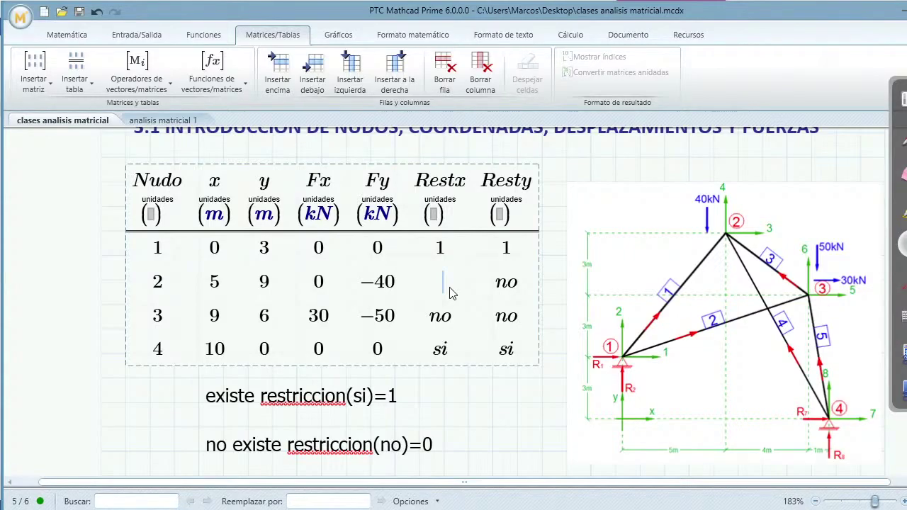
pyautogui.scroll(-2, 451, 293)
pyautogui.click(517, 334)
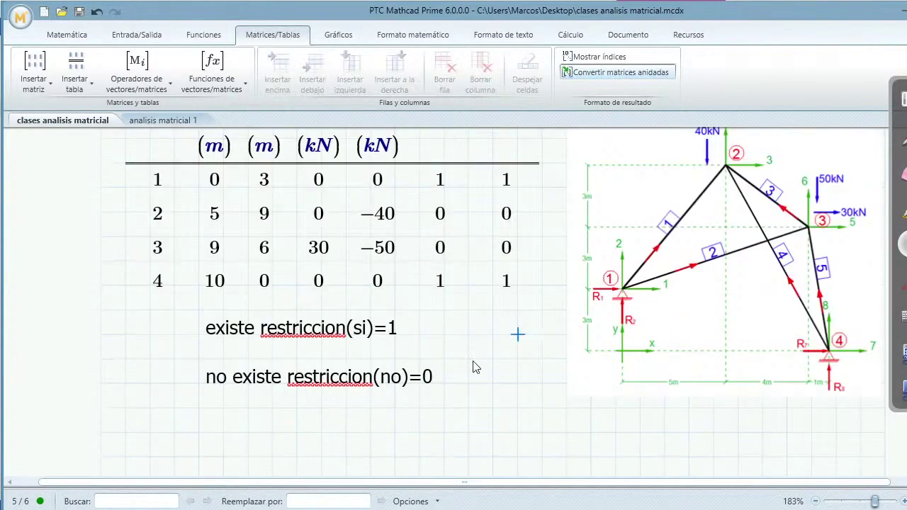
pyautogui.click(287, 374)
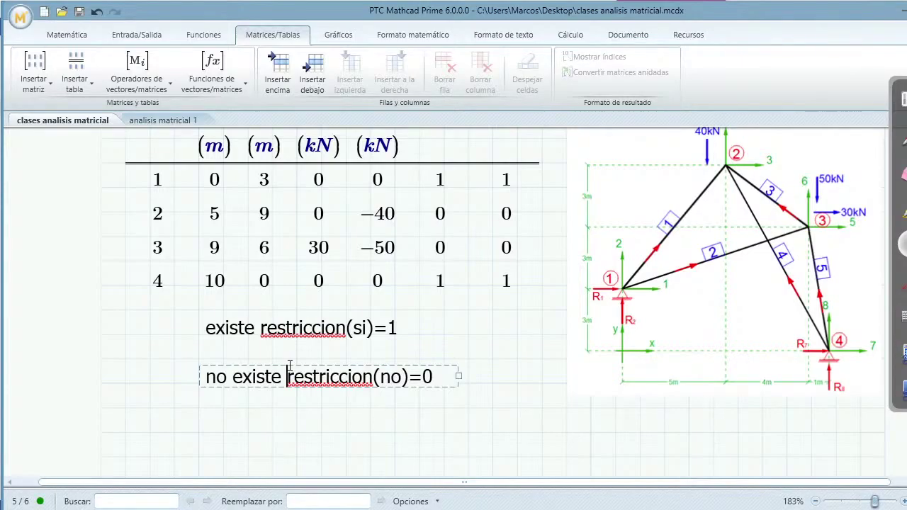
# - Check the force vector in the Word document libro isos, and return to the node table in Mathcad
pyautogui.hotkey('alt', 'Tab')
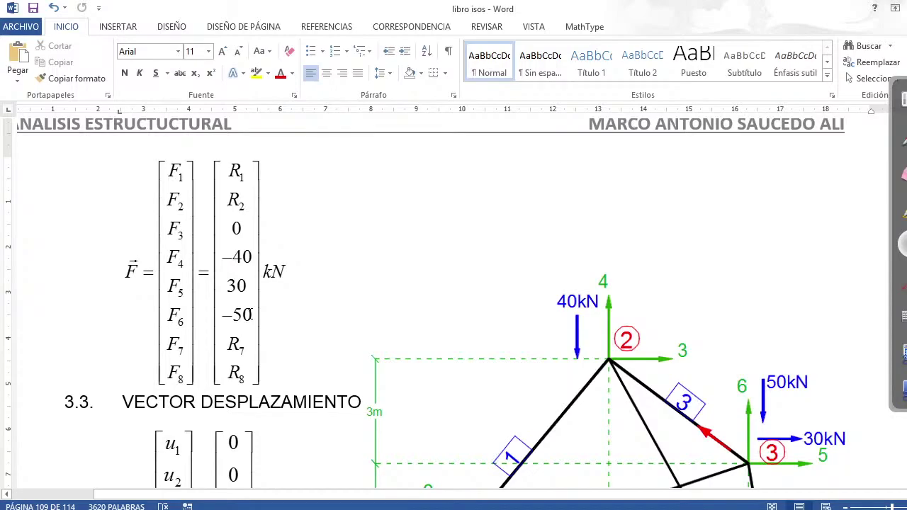
pyautogui.hotkey('alt', 'Tab')
pyautogui.click(231, 392)
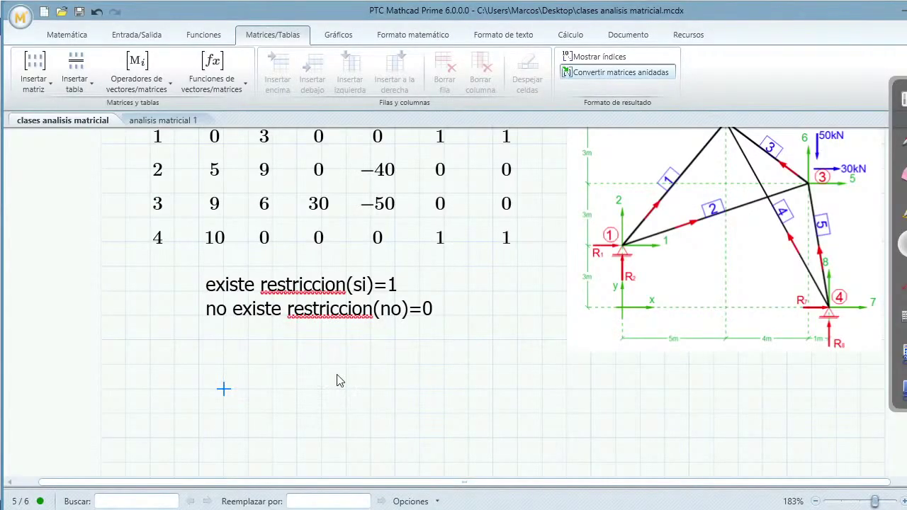
pyautogui.scroll(3, 339, 380)
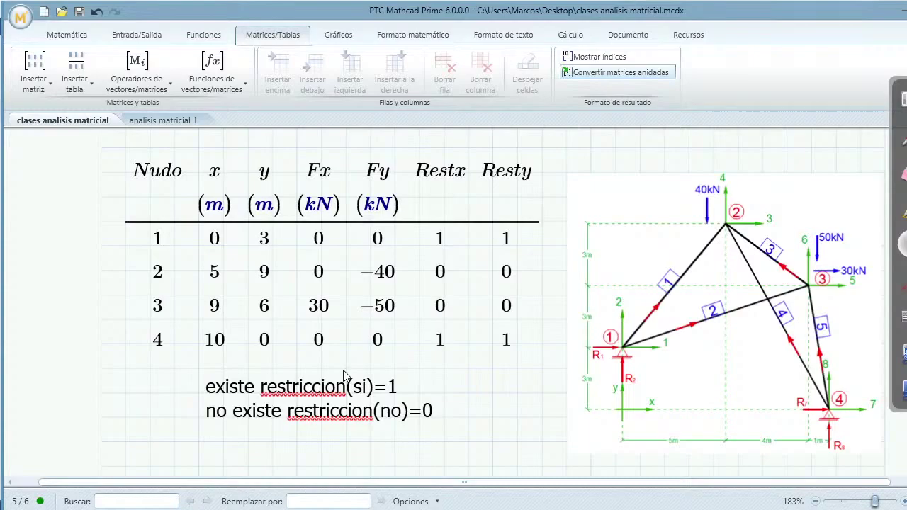
# - Handwrite force labels over the node table: F1, F3, F5, F7 in the Fx column and F2, F4, F6, F8 in the Fy column
pyautogui.click(507, 340)
pyautogui.scroll(-1, 560, 157)
pyautogui.click(555, 163)
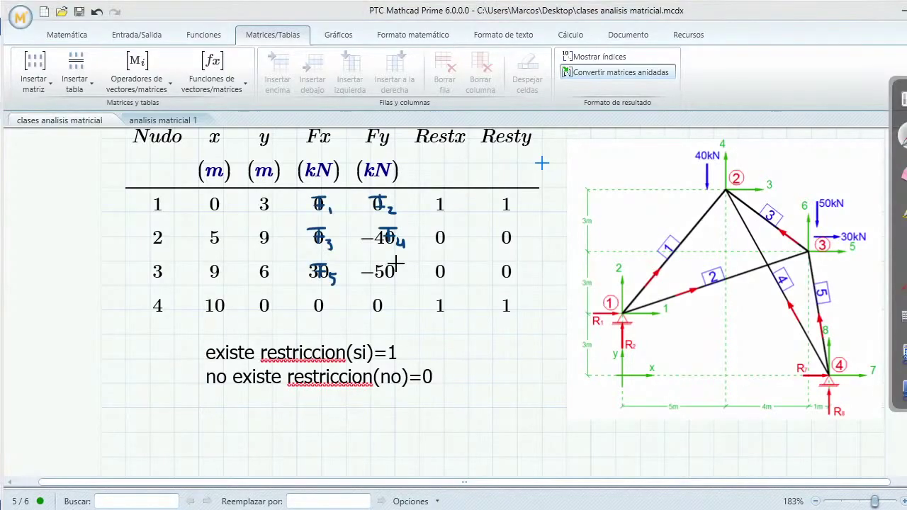
pyautogui.moveTo(395, 264)
pyautogui.mouseDown()
pyautogui.moveTo(383, 265)
pyautogui.moveTo(397, 280)
pyautogui.mouseUp()
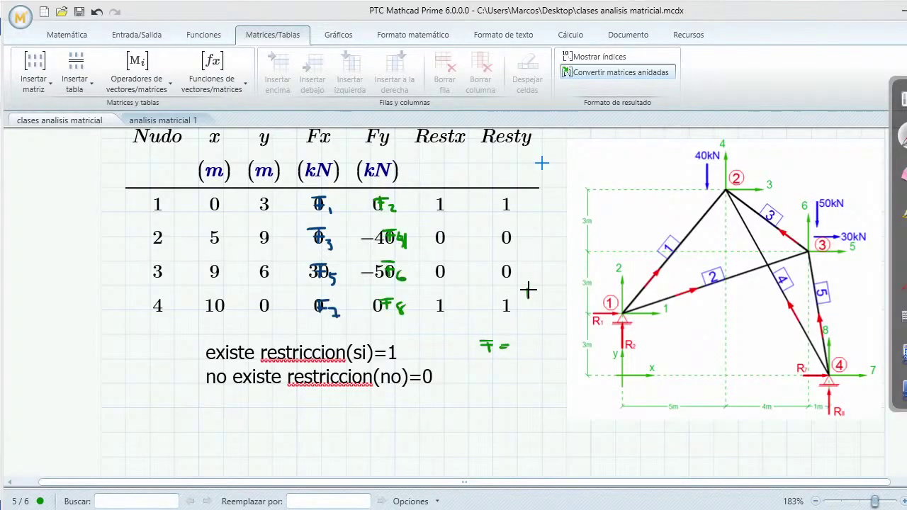
# - Handwrite the force vector as a bracketed column, with F2, F4, F6, F8 in green and F1, F3, F5, F7 in blue
pyautogui.moveTo(528, 290); pyautogui.dragTo(537, 304)
pyautogui.moveTo(527, 337); pyautogui.dragTo(543, 345)
pyautogui.moveTo(528, 378); pyautogui.dragTo(544, 390)
pyautogui.moveTo(533, 418); pyautogui.dragTo(553, 428)
pyautogui.moveTo(526, 271); pyautogui.dragTo(536, 280)
pyautogui.moveTo(529, 315); pyautogui.dragTo(542, 326)
pyautogui.moveTo(528, 358); pyautogui.dragTo(547, 370)
pyautogui.moveTo(534, 400); pyautogui.dragTo(541, 408)
pyautogui.moveTo(544, 404); pyautogui.dragTo(551, 411)
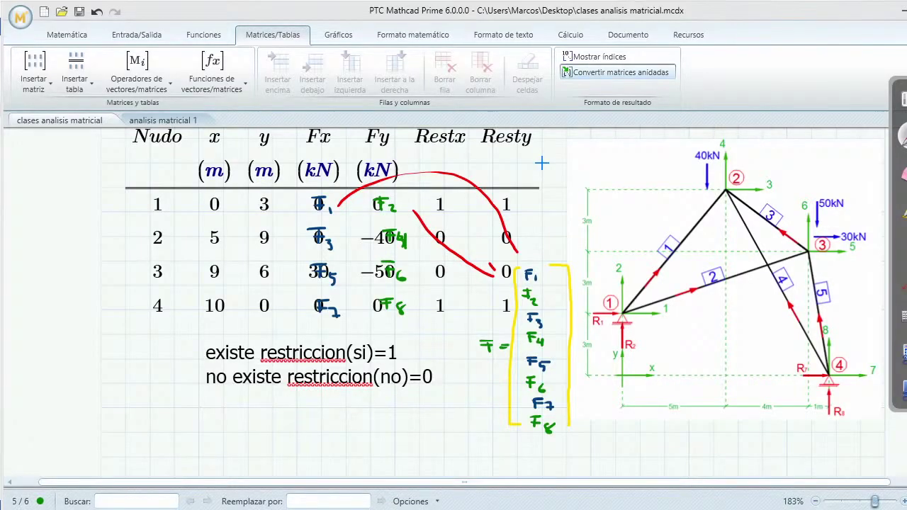
# - Link the table's force labels to the vector with red arrows and write "·2 = 8" beside node 4
pyautogui.moveTo(337, 240); pyautogui.dragTo(496, 344)
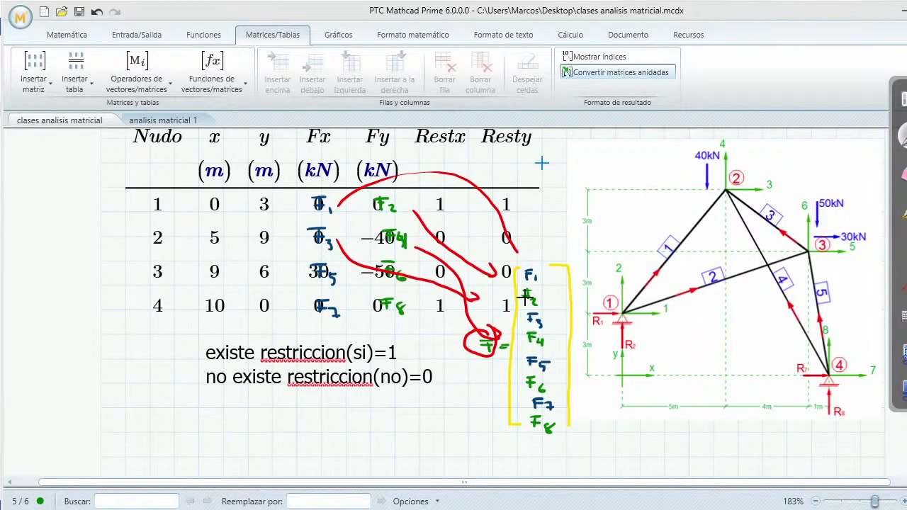
pyautogui.moveTo(178, 301)
pyautogui.mouseDown()
pyautogui.moveTo(186, 314)
pyautogui.moveTo(207, 306)
pyautogui.moveTo(233, 318)
pyautogui.mouseUp()
pyautogui.moveTo(243, 287)
pyautogui.mouseDown()
pyautogui.moveTo(223, 312)
pyautogui.moveTo(245, 287)
pyautogui.mouseUp()
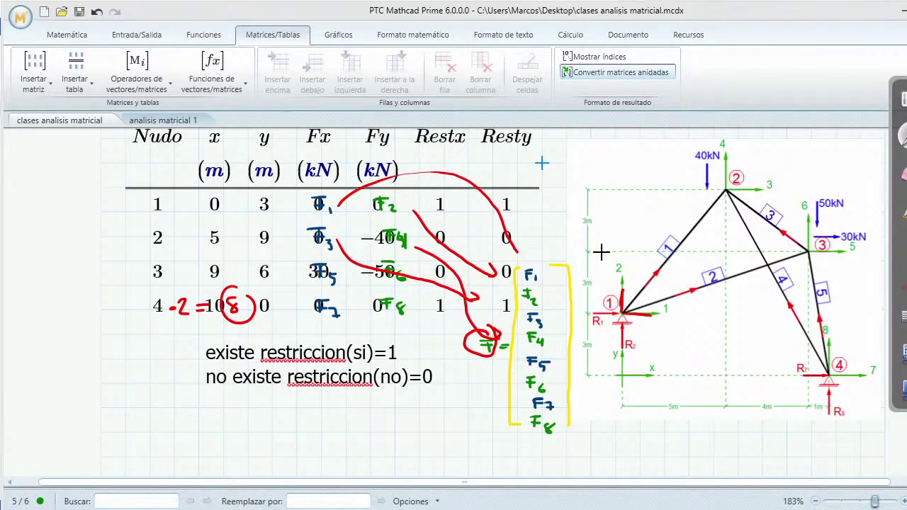
# - Erase the handwritten notes covering the node table and label the bracketed vector "VF =" in blue
pyautogui.moveTo(539, 213)
pyautogui.mouseDown()
pyautogui.moveTo(461, 324)
pyautogui.moveTo(333, 227)
pyautogui.moveTo(440, 250)
pyautogui.moveTo(312, 248)
pyautogui.moveTo(184, 302)
pyautogui.mouseUp()
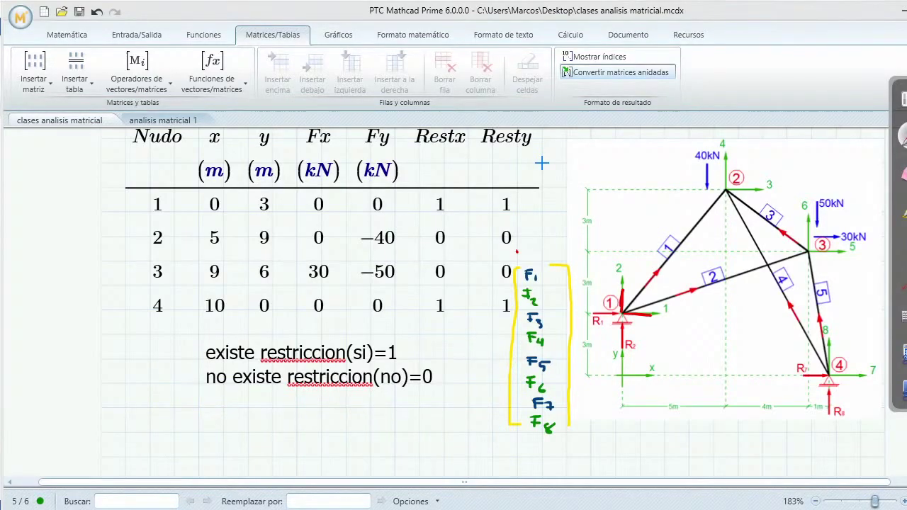
pyautogui.click(903, 135)
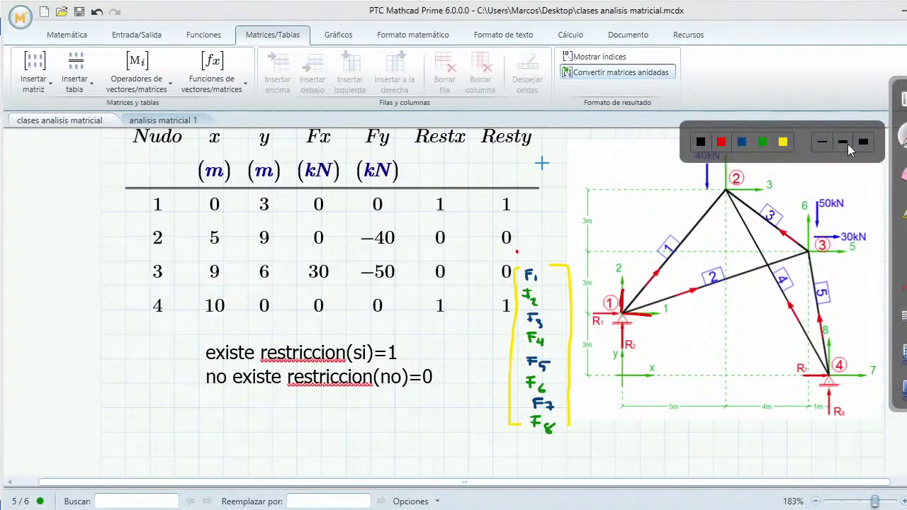
pyautogui.click(742, 142)
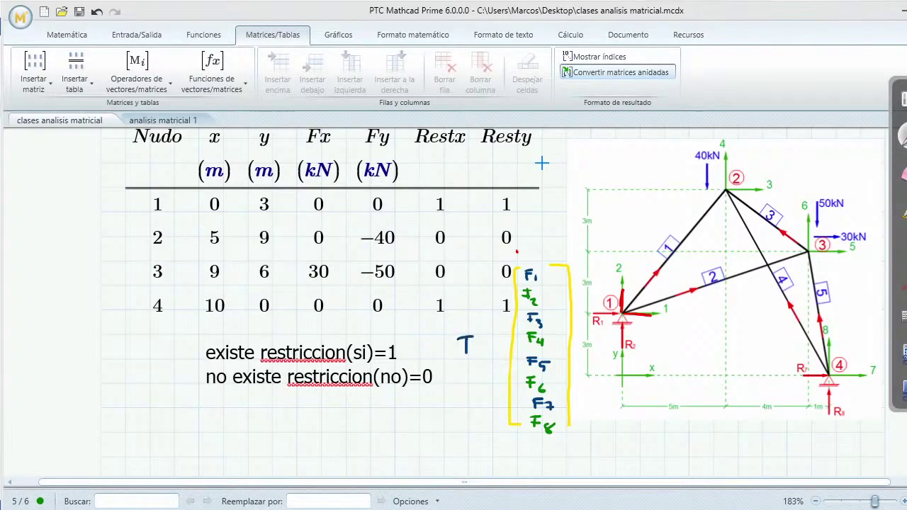
pyautogui.moveTo(478, 340); pyautogui.dragTo(492, 339)
pyautogui.moveTo(479, 347); pyautogui.dragTo(492, 348)
# - Number the entries of the VF vector from 0 to 7 in red
pyautogui.click(903, 135)
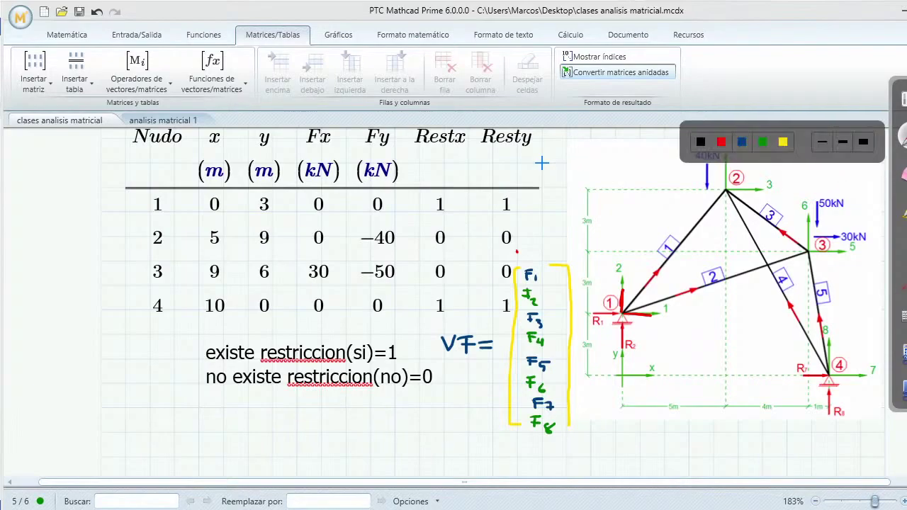
pyautogui.click(723, 144)
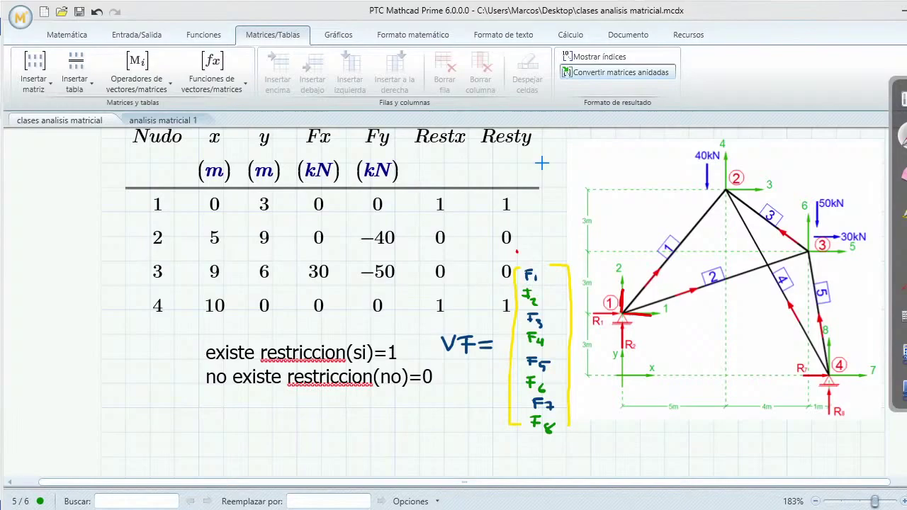
pyautogui.moveTo(500, 298); pyautogui.dragTo(501, 303)
pyautogui.moveTo(502, 339); pyautogui.dragTo(504, 346)
pyautogui.moveTo(503, 383); pyautogui.dragTo(501, 392)
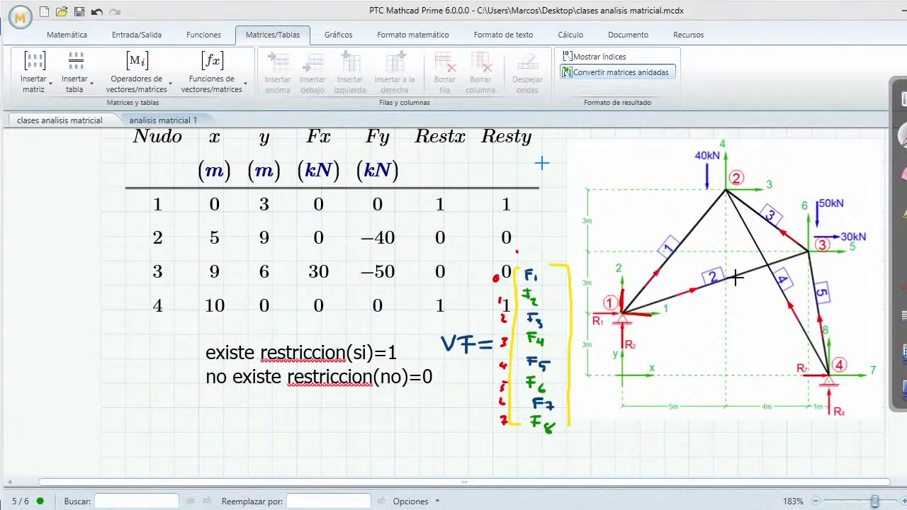
# - Draw green arrows pointing at the even positions 0, 2, 4 and 6 of the VF vector
pyautogui.click(903, 173)
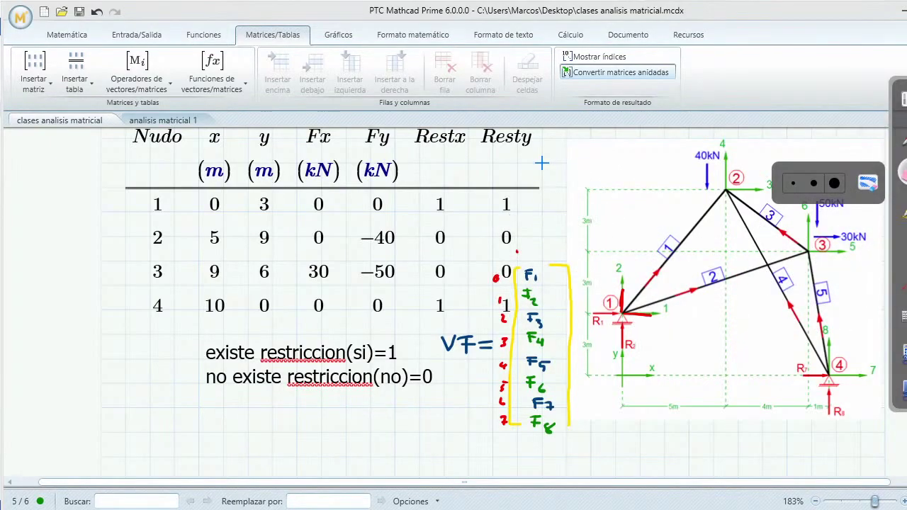
pyautogui.click(902, 134)
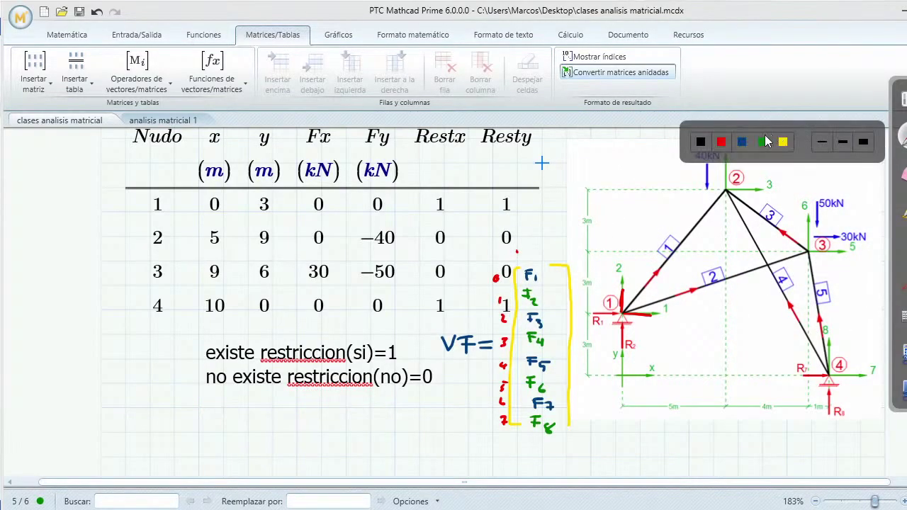
pyautogui.click(765, 144)
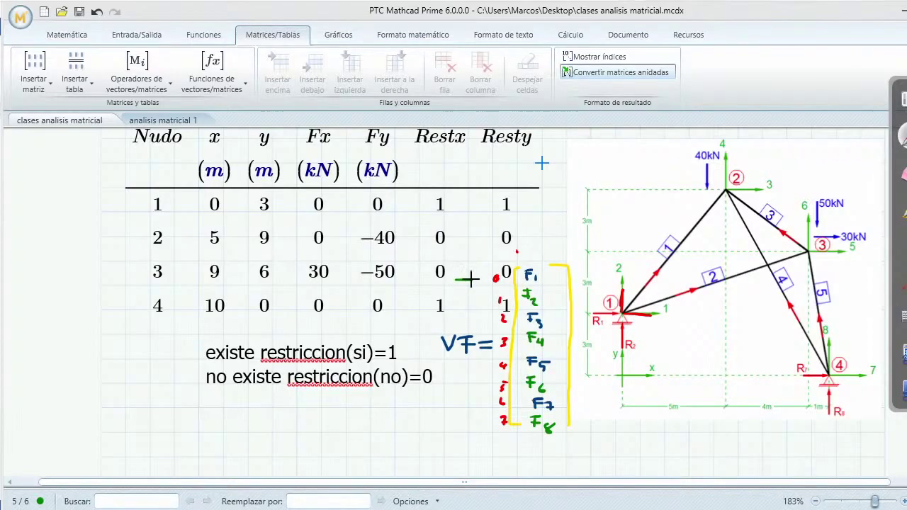
pyautogui.moveTo(471, 274); pyautogui.dragTo(473, 284)
pyautogui.moveTo(464, 322); pyautogui.dragTo(485, 321)
pyautogui.moveTo(479, 317); pyautogui.dragTo(480, 325)
pyautogui.moveTo(469, 362); pyautogui.dragTo(486, 364)
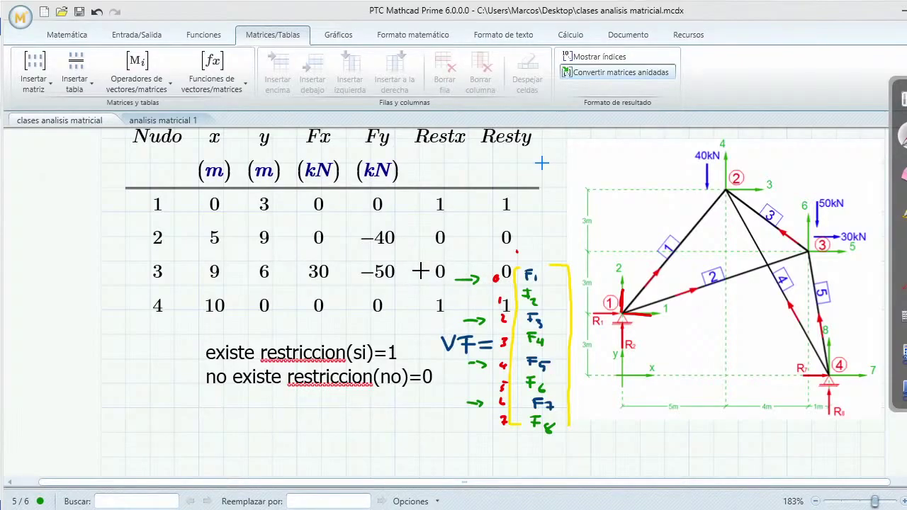
# - Write "Fx" in green beside the arrow at position 0 and link it to the table's Fx heading
pyautogui.moveTo(411, 269)
pyautogui.mouseDown()
pyautogui.moveTo(429, 267)
pyautogui.moveTo(426, 274)
pyautogui.mouseUp()
pyautogui.moveTo(432, 277); pyautogui.dragTo(436, 283)
pyautogui.moveTo(306, 150)
pyautogui.mouseDown()
pyautogui.moveTo(333, 158)
pyautogui.moveTo(334, 242)
pyautogui.moveTo(398, 281)
pyautogui.mouseUp()
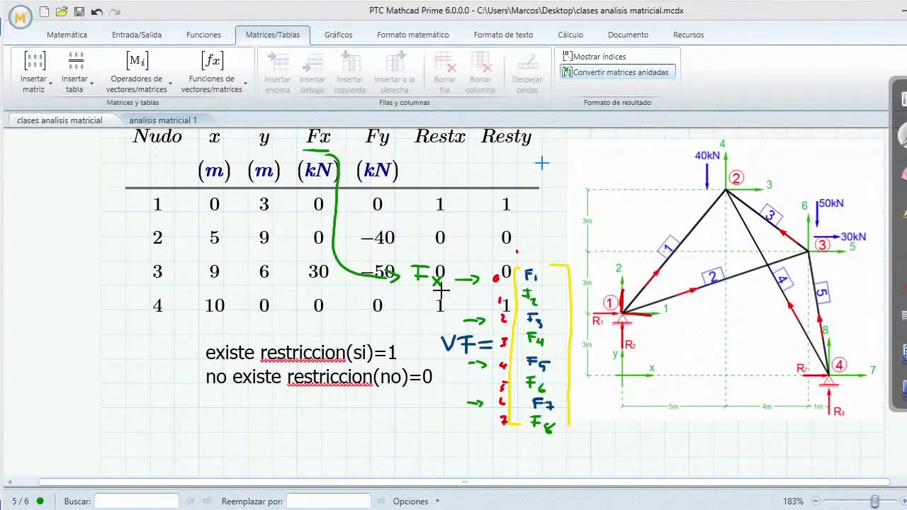
# - Annotate Fy with "Posicion impar" and Fx with "P. par", underline both notes, and erase the green notes over the table
pyautogui.moveTo(368, 147); pyautogui.dragTo(389, 148)
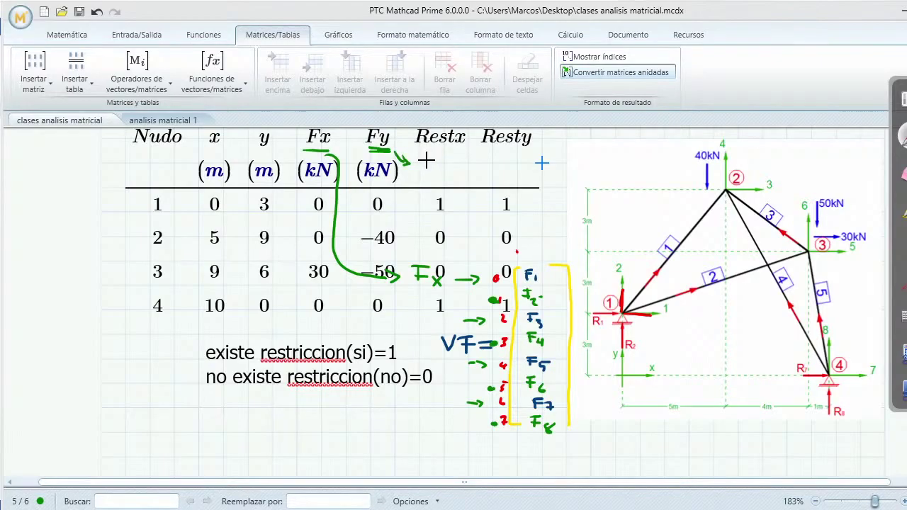
pyautogui.moveTo(430, 163); pyautogui.dragTo(542, 163)
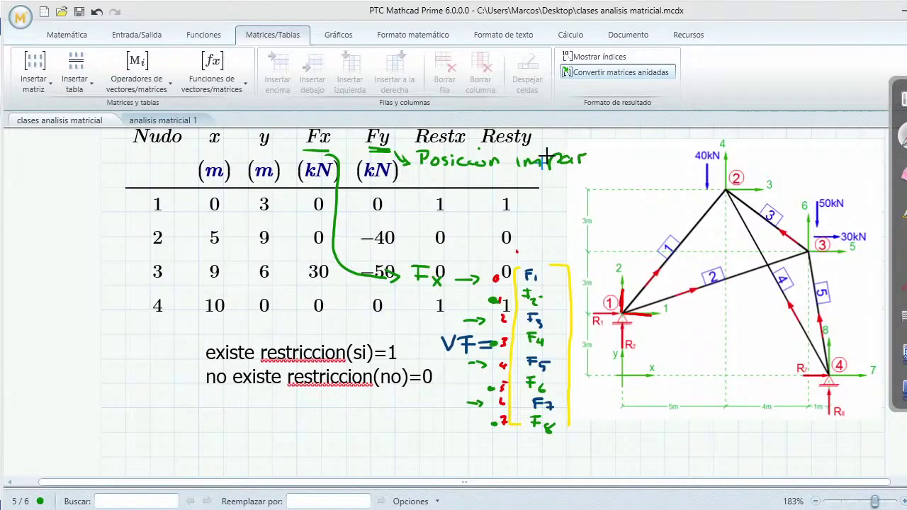
pyautogui.moveTo(361, 205); pyautogui.dragTo(419, 208)
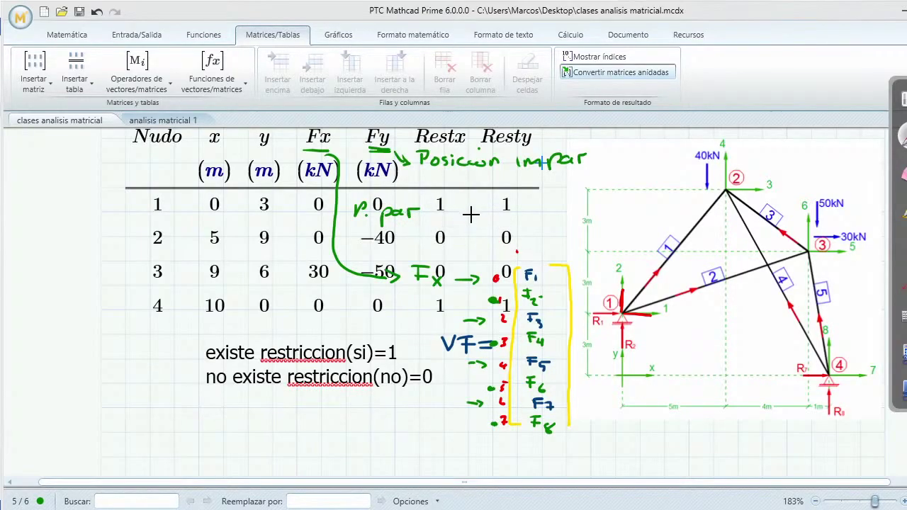
pyautogui.moveTo(350, 229); pyautogui.dragTo(414, 231)
pyautogui.moveTo(438, 175); pyautogui.dragTo(571, 184)
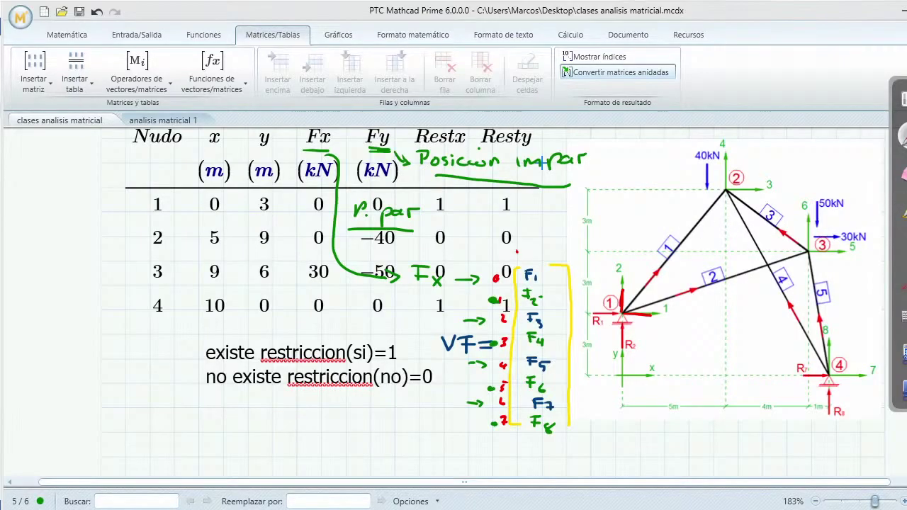
pyautogui.click(902, 172)
pyautogui.moveTo(779, 152)
pyautogui.mouseDown()
pyautogui.moveTo(377, 134)
pyautogui.moveTo(283, 192)
pyautogui.moveTo(374, 253)
pyautogui.moveTo(406, 234)
pyautogui.mouseUp()
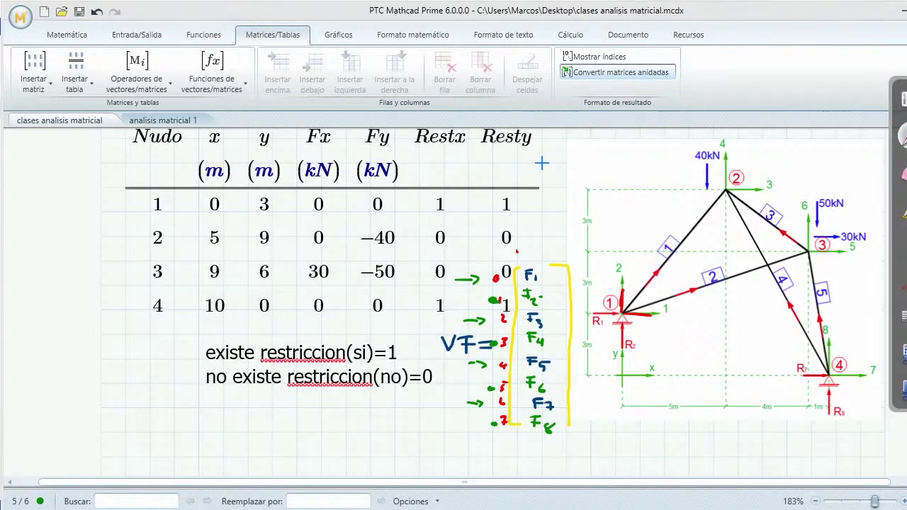
# - Leave drawing mode and move the purple force-vector flowchart up and to the right of its heading
pyautogui.click(902, 243)
pyautogui.click(386, 440)
pyautogui.scroll(-10, 381, 433)
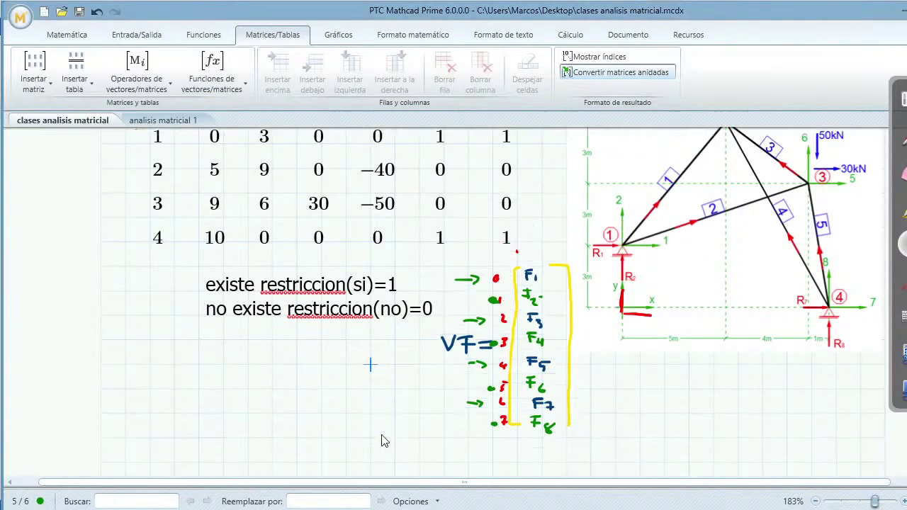
pyautogui.scroll(-5, 379, 405)
pyautogui.scroll(1, 357, 401)
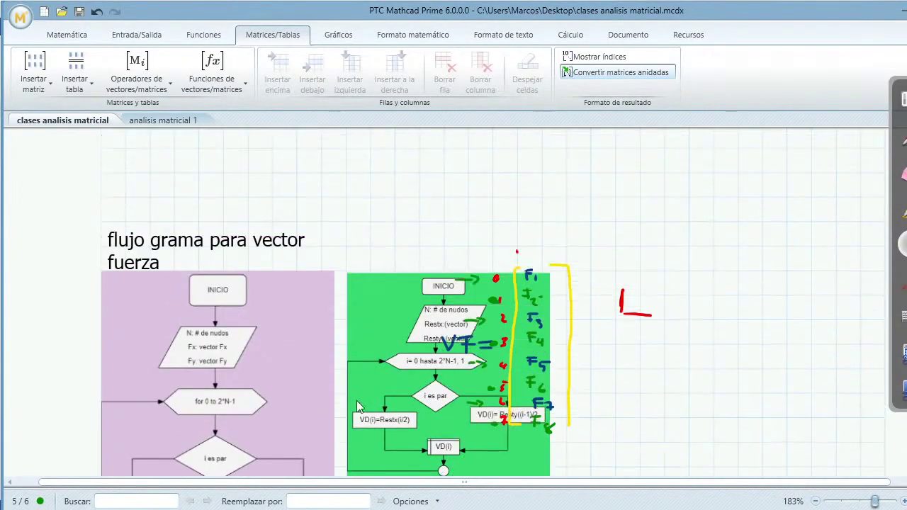
pyautogui.click(232, 377)
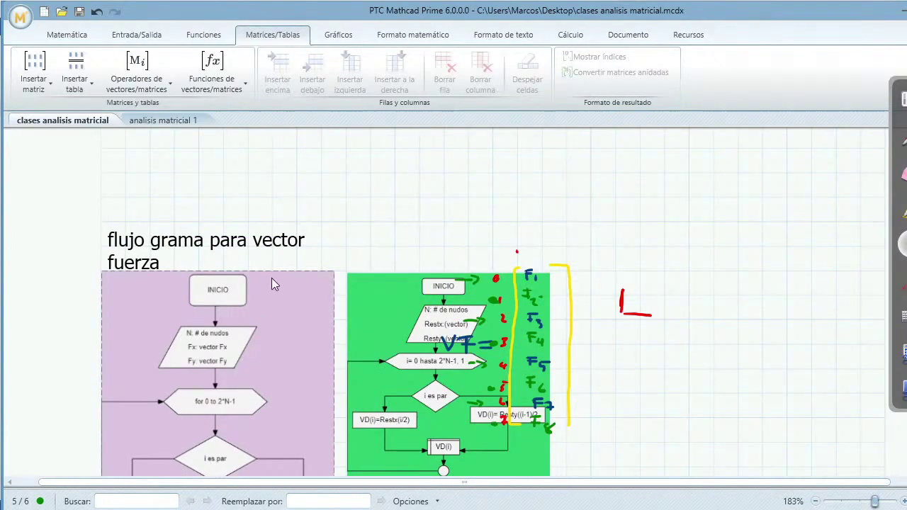
pyautogui.moveTo(283, 269); pyautogui.dragTo(505, 149)
pyautogui.scroll(5, 482, 246)
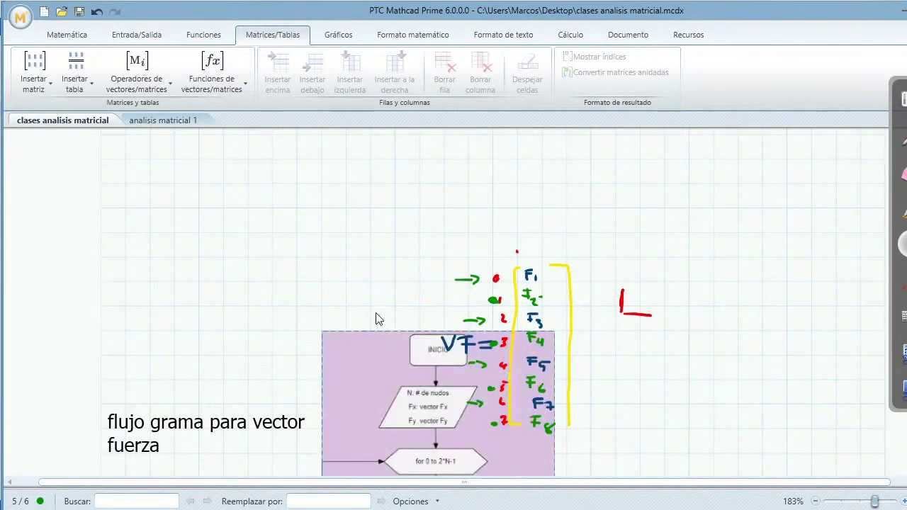
pyautogui.moveTo(366, 336); pyautogui.dragTo(317, 172)
pyautogui.scroll(1, 369, 439)
pyautogui.scroll(-2, 352, 365)
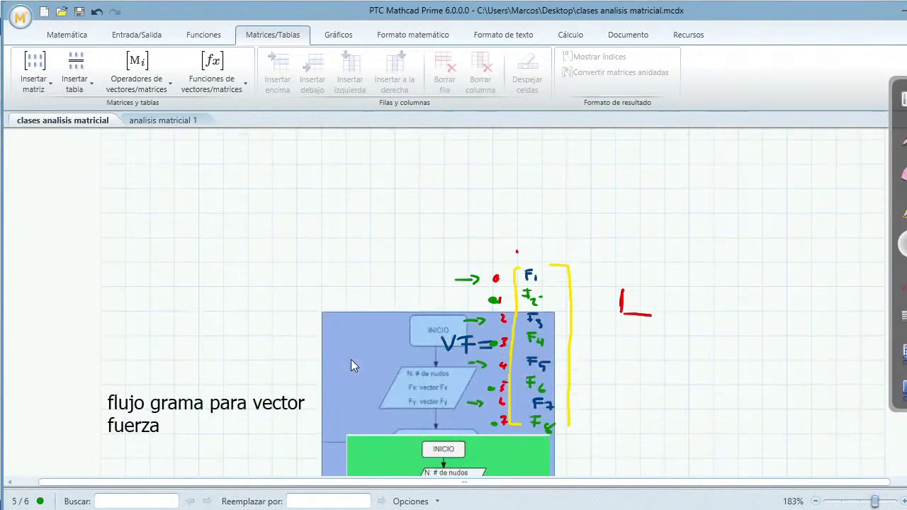
# - Move the purple force-vector flowchart directly beneath the truss diagram
pyautogui.click(372, 301)
pyautogui.moveTo(370, 308); pyautogui.dragTo(346, 123)
pyautogui.moveTo(370, 330); pyautogui.dragTo(336, 206)
pyautogui.scroll(5, 364, 269)
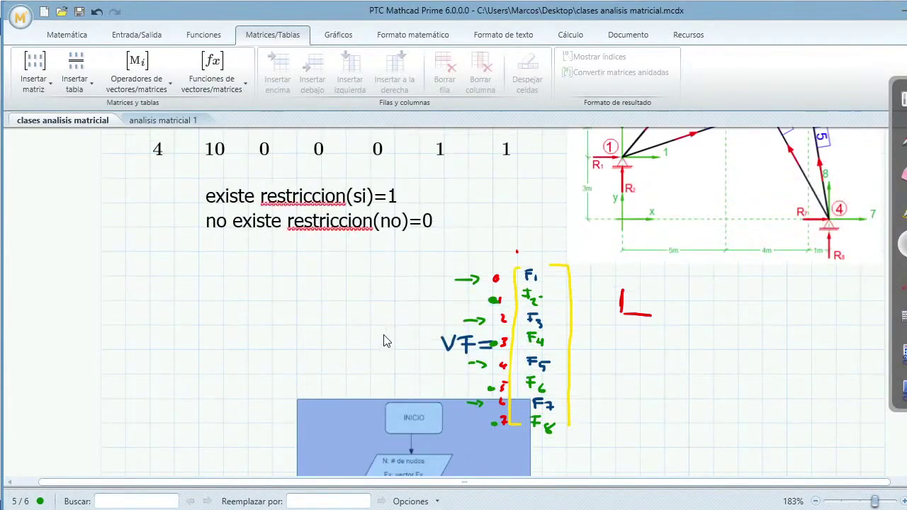
pyautogui.moveTo(363, 410); pyautogui.dragTo(670, 269)
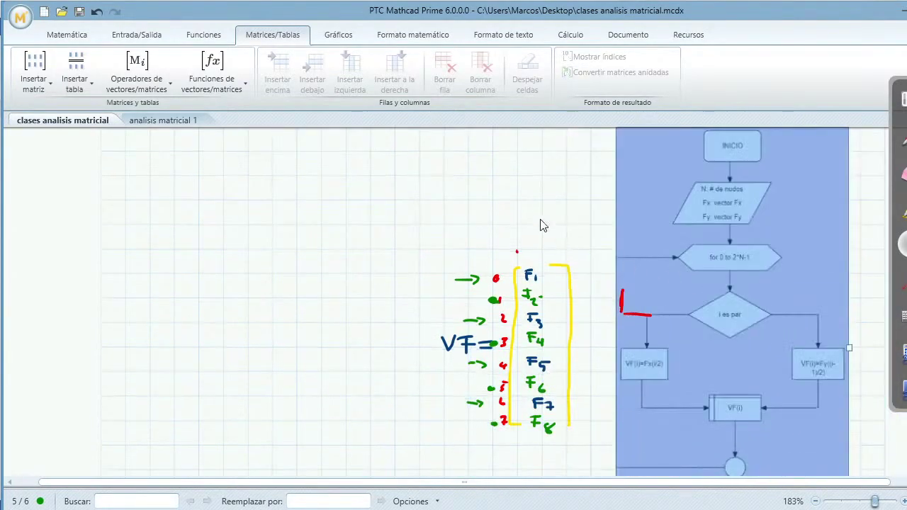
pyautogui.click(537, 224)
pyautogui.scroll(-1, 536, 256)
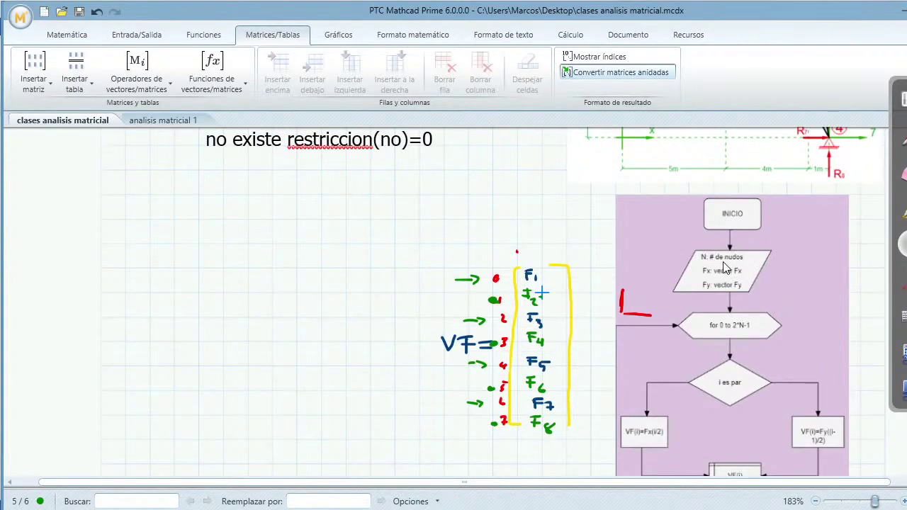
# - Evaluate length(Nudo) in a new math region below the restriction notes
pyautogui.scroll(7, 293, 233)
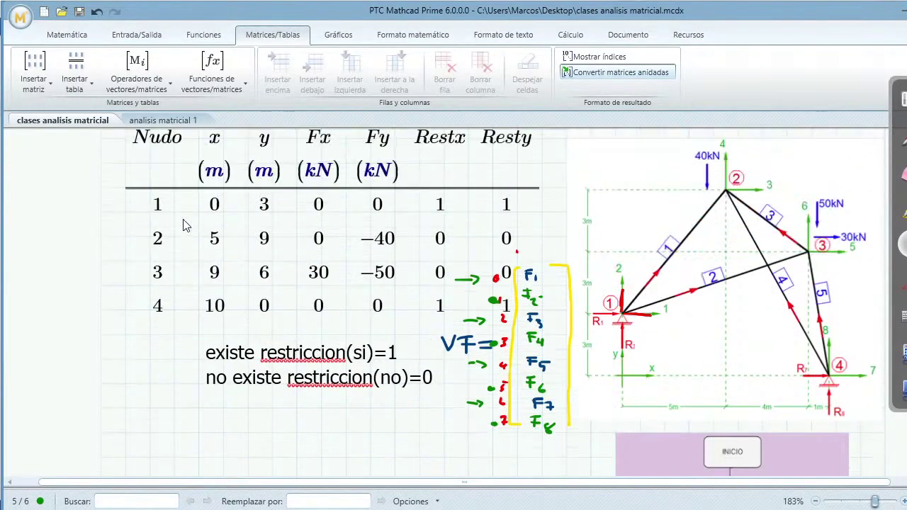
pyautogui.scroll(-2, 159, 337)
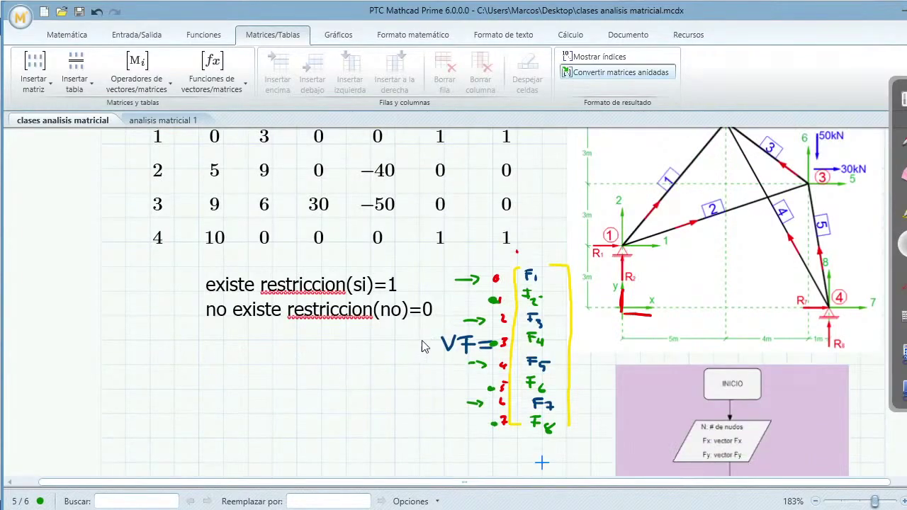
pyautogui.click(150, 389)
pyautogui.write('length(')
pyautogui.scroll(3, 264, 298)
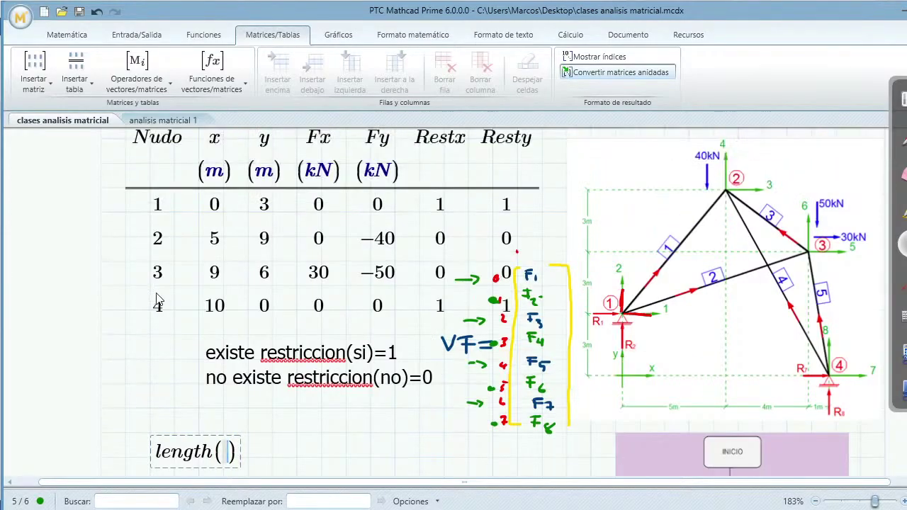
pyautogui.write('Nudo)')
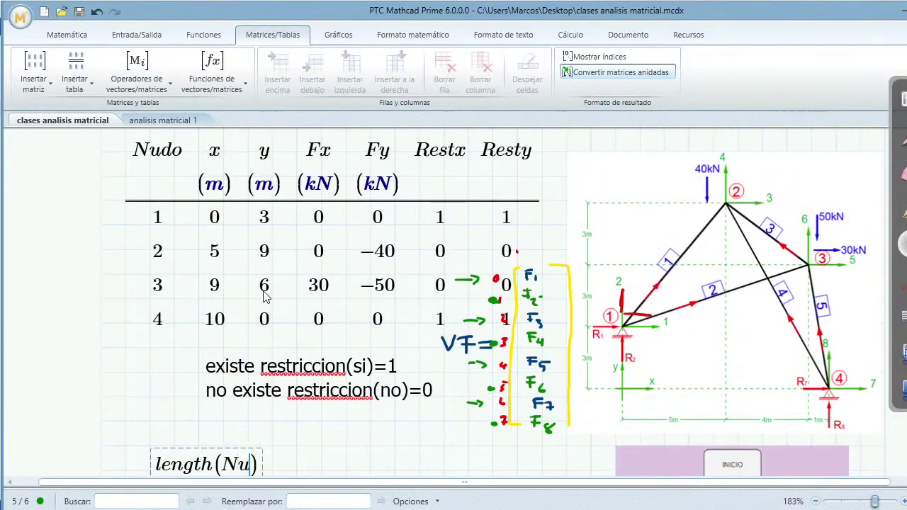
pyautogui.write('=')
pyautogui.scroll(-2, 268, 327)
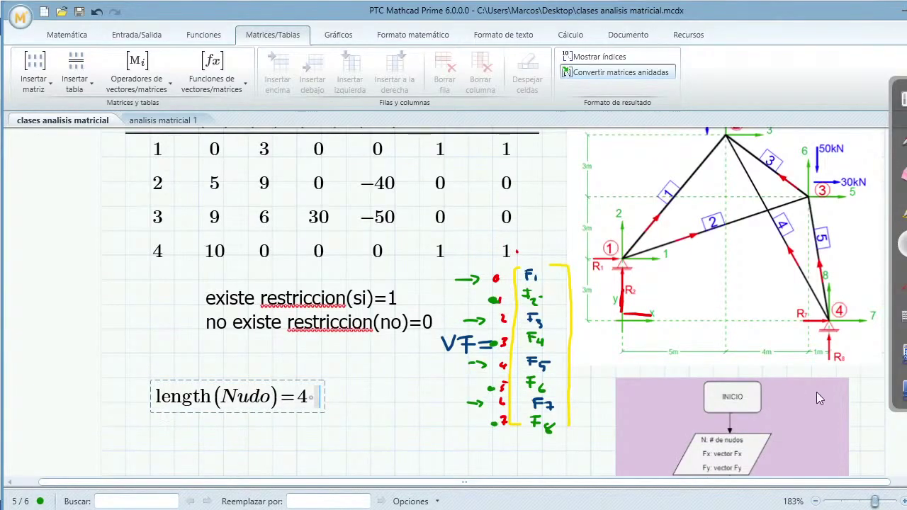
# - Assign the length(Nudo) expression to the variable N
pyautogui.scroll(-1, 728, 432)
pyautogui.click(166, 374)
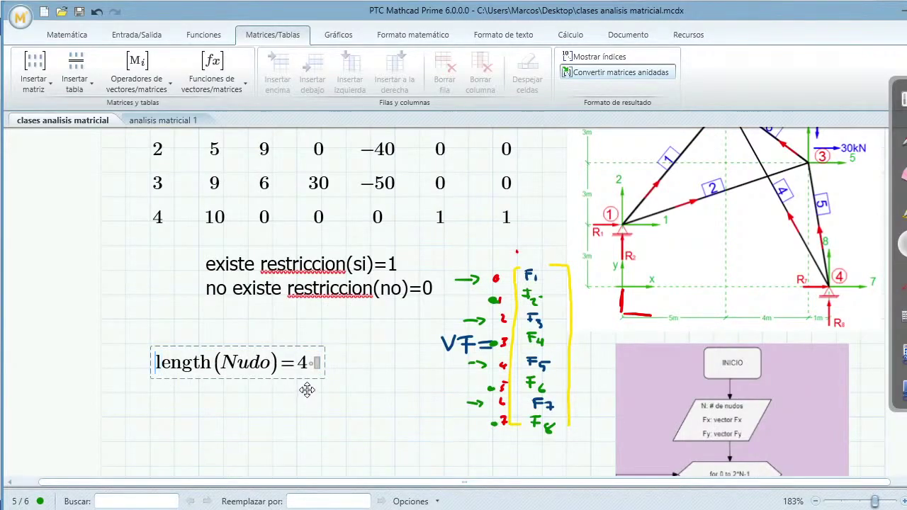
pyautogui.write('N ')
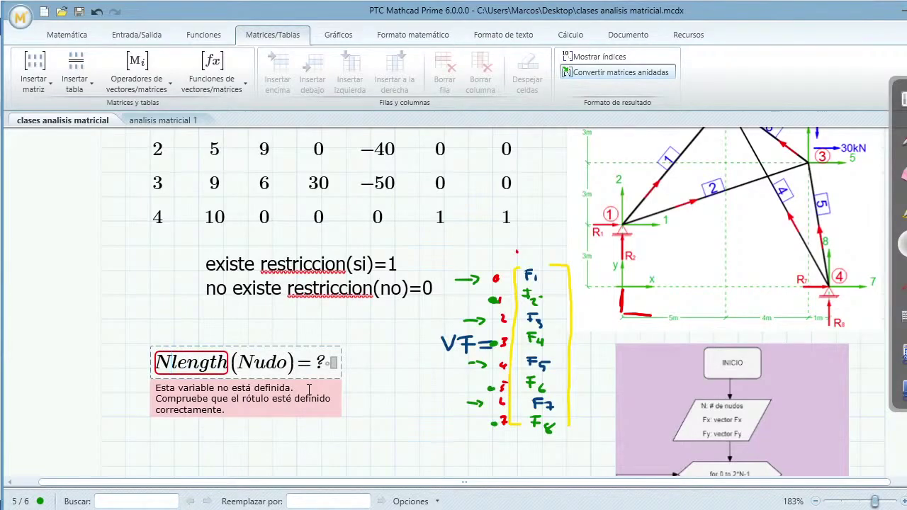
pyautogui.write(':=')
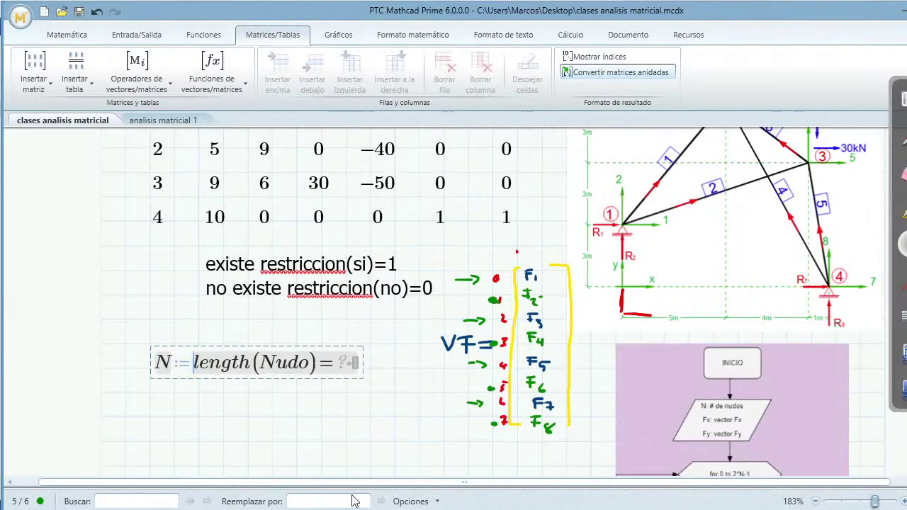
pyautogui.click(223, 442)
# - Add the text label "numero de nudos" directly above the definition of N
pyautogui.click(125, 344)
pyautogui.hotkey('ctrl', 't')
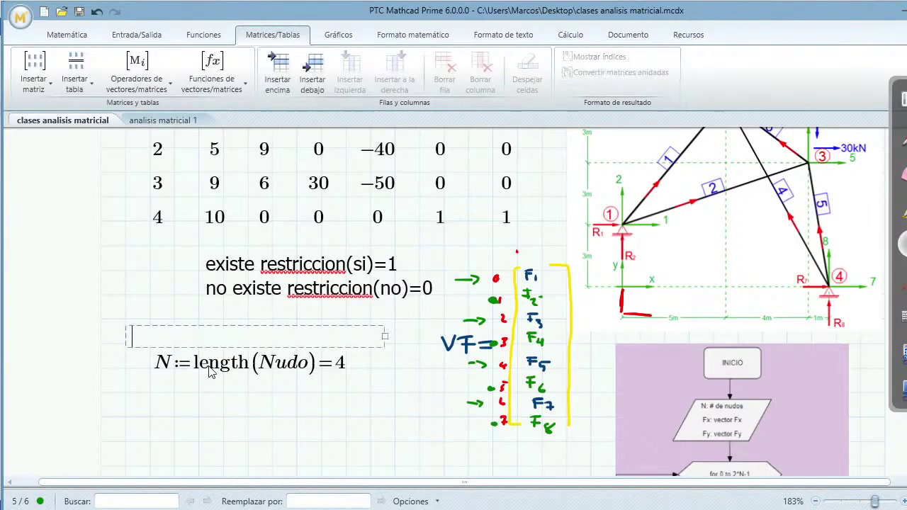
pyautogui.write('numero de ')
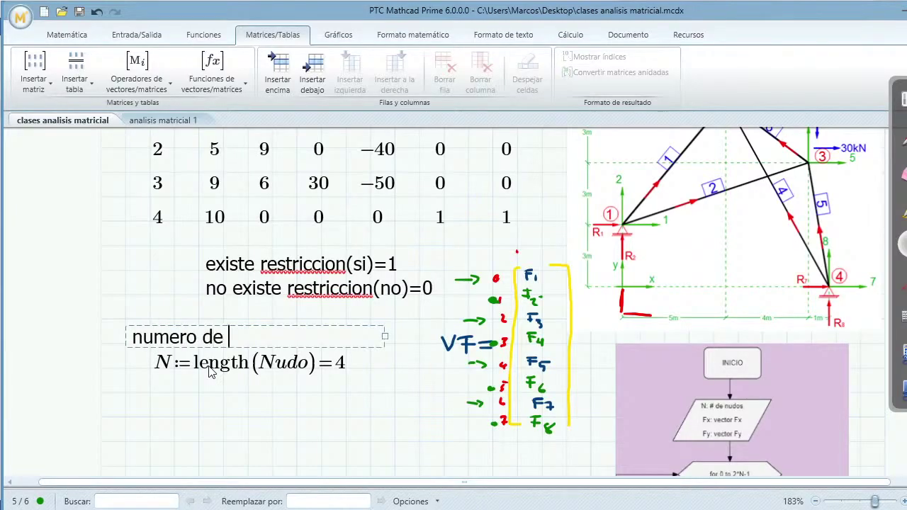
pyautogui.write('nudos')
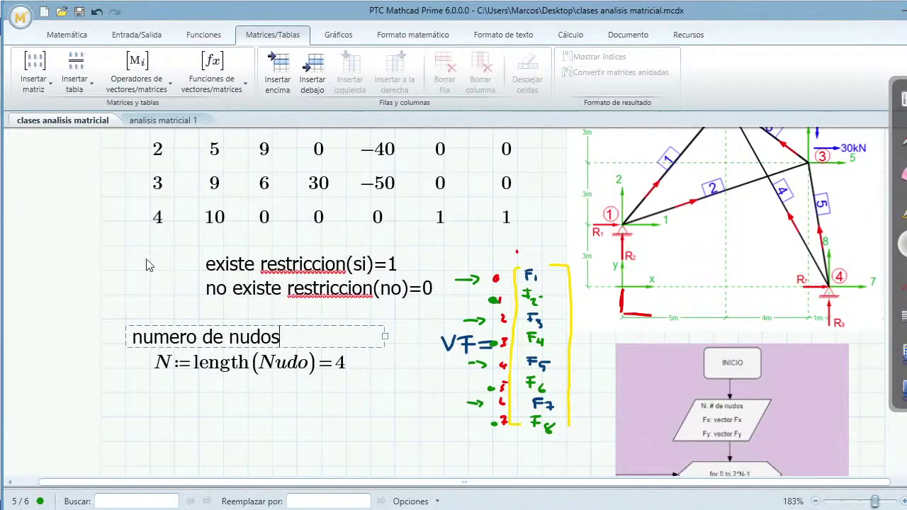
# - Test the node count by deleting the node 4 row from the table, and undo the deletion
pyautogui.click(151, 217)
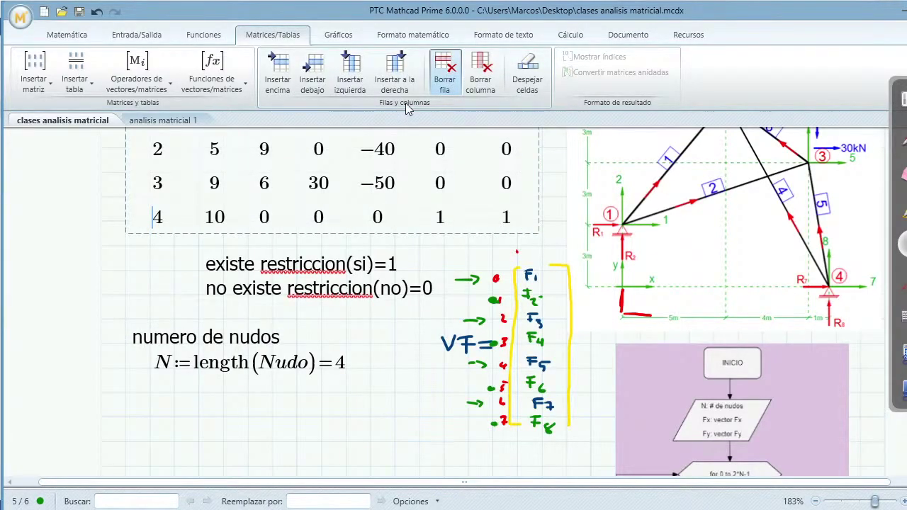
pyautogui.click(445, 71)
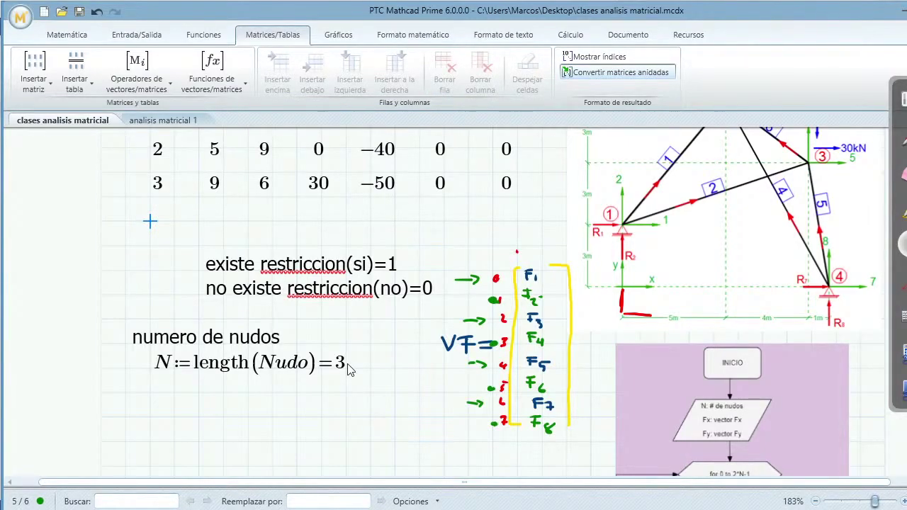
pyautogui.click(168, 188)
pyautogui.click(530, 191)
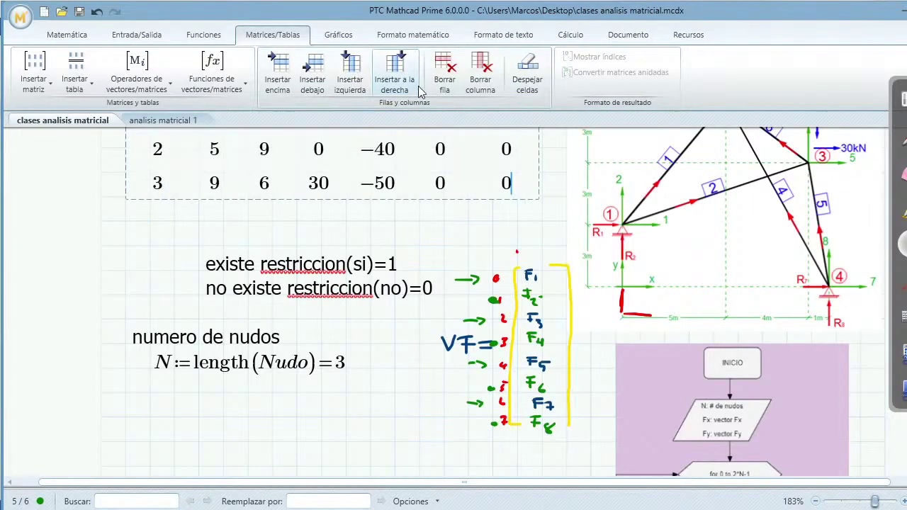
pyautogui.click(394, 321)
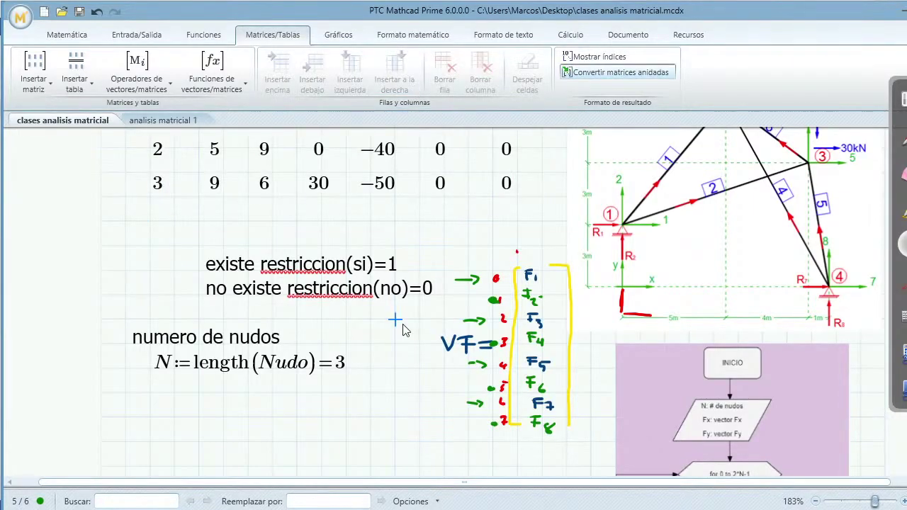
pyautogui.hotkey('ctrl', 'z')
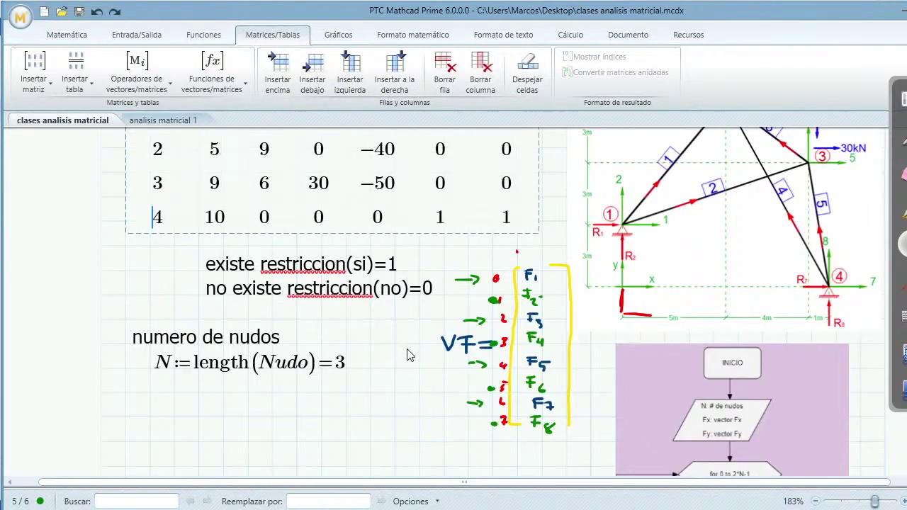
pyautogui.click(396, 365)
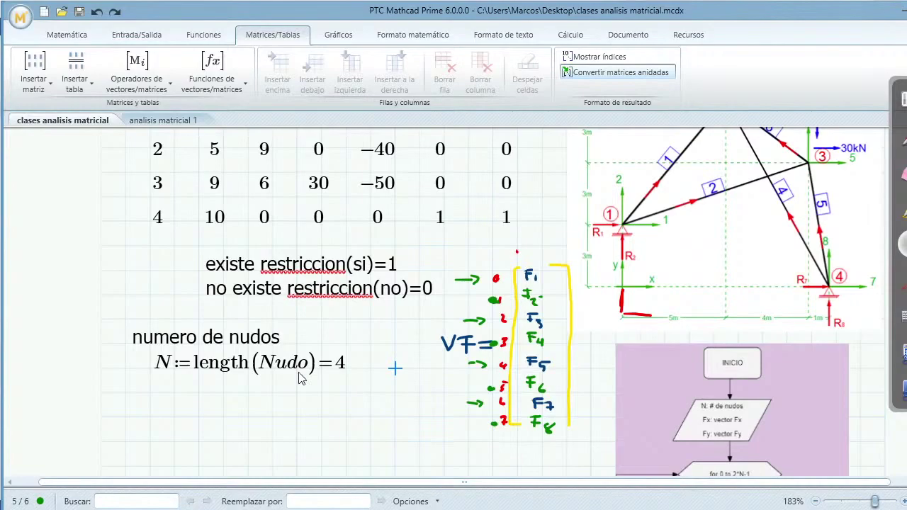
# - Compare the flowchart's inputs N, Fx and Fy with the force columns of the node table
pyautogui.scroll(-2, 196, 380)
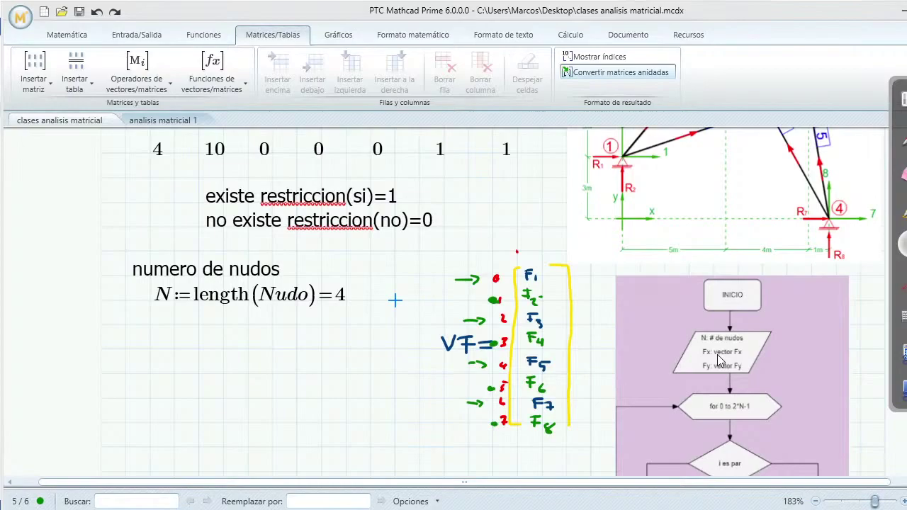
pyautogui.click(419, 252)
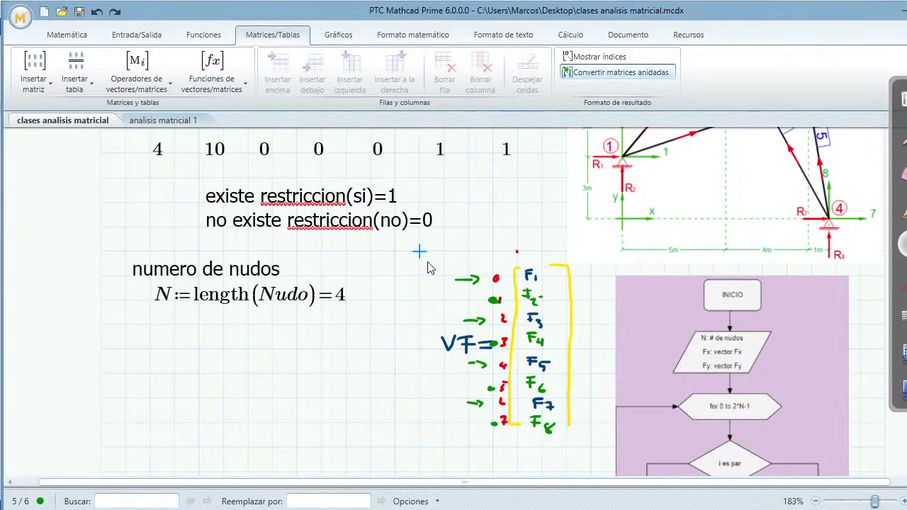
pyautogui.scroll(3, 428, 268)
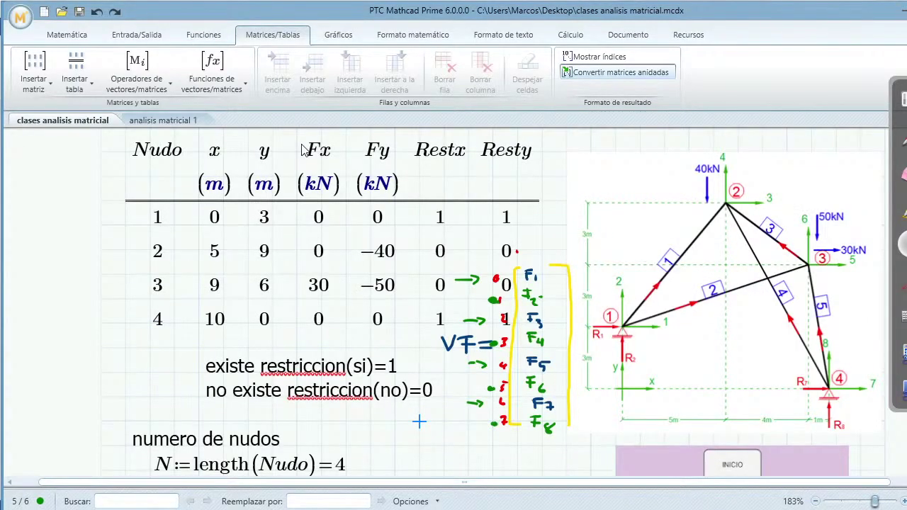
pyautogui.scroll(-2, 722, 425)
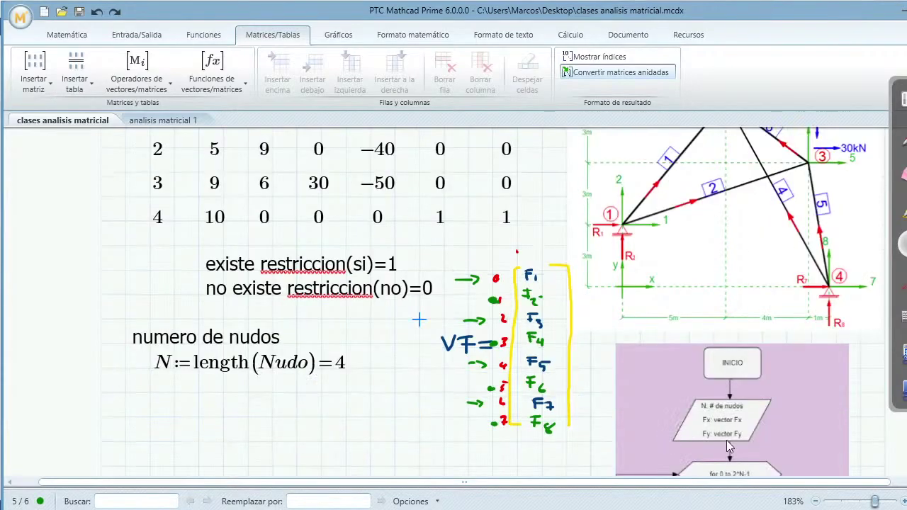
pyautogui.scroll(2, 726, 440)
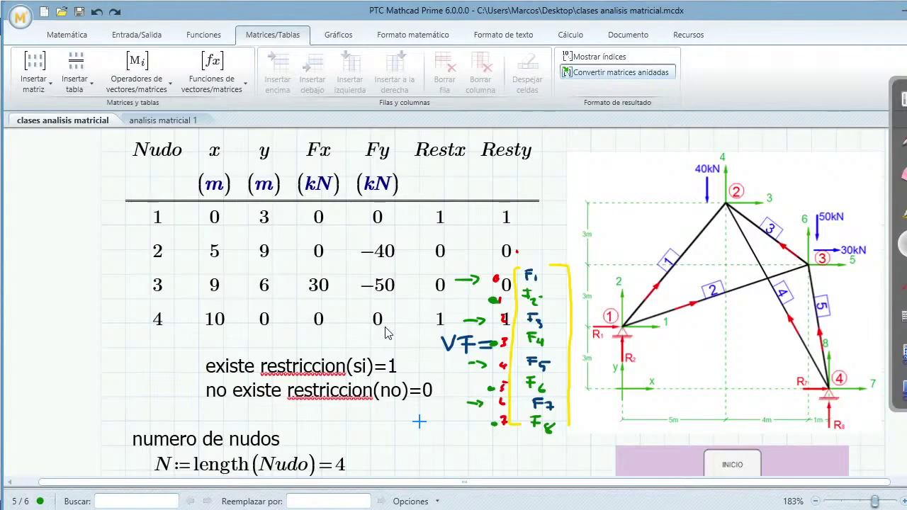
pyautogui.scroll(-3, 386, 333)
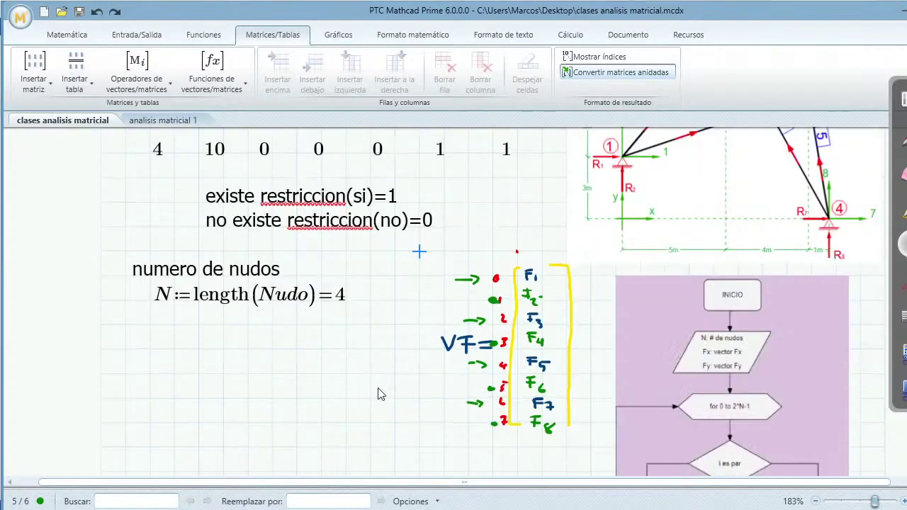
# - Start defining F below the node count as a program containing a for loop
pyautogui.click(220, 354)
pyautogui.scroll(-1, 227, 340)
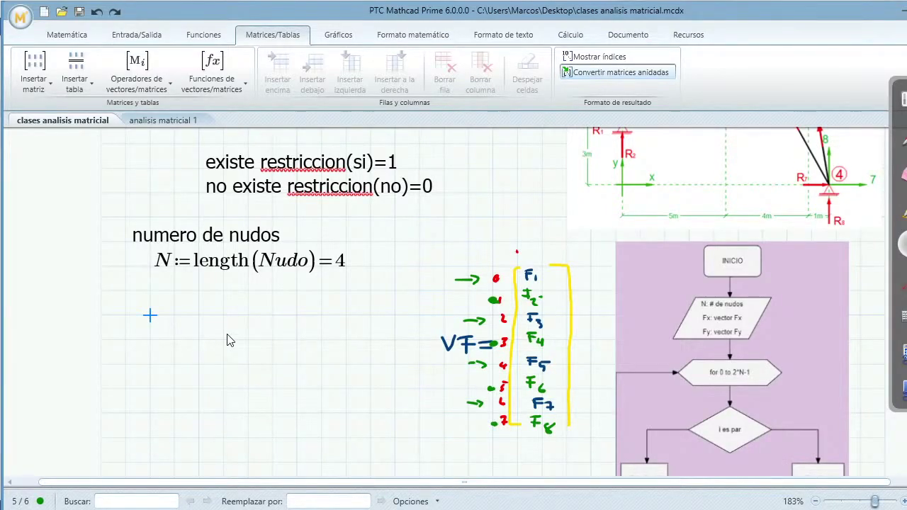
pyautogui.scroll(-1, 226, 340)
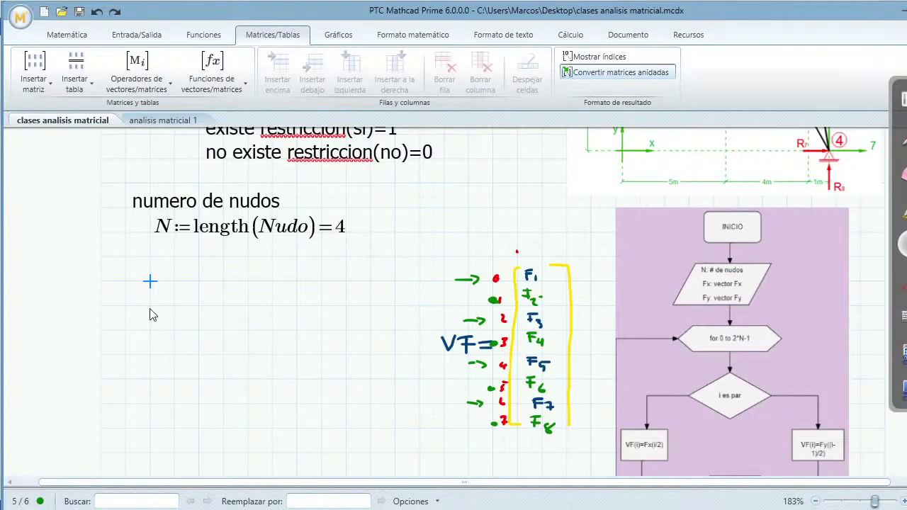
pyautogui.write('F')
pyautogui.write(':')
pyautogui.click(204, 34)
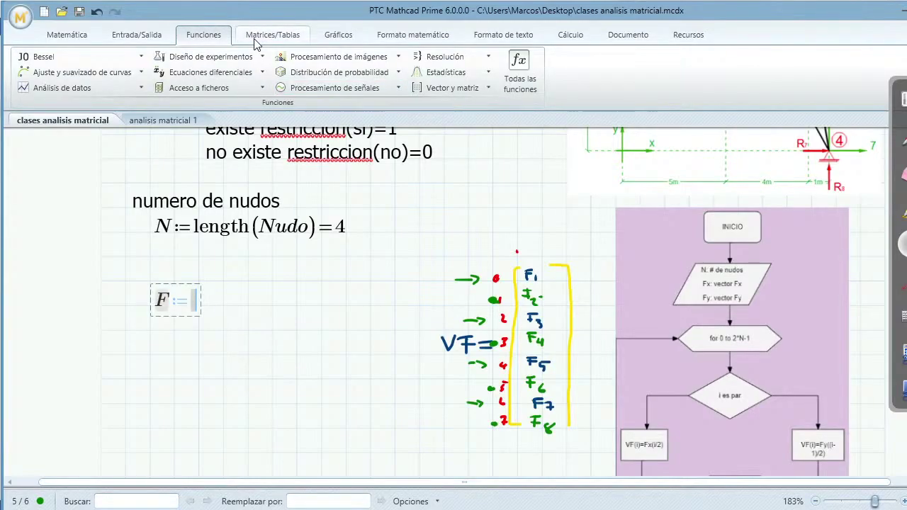
pyautogui.click(67, 34)
pyautogui.click(450, 71)
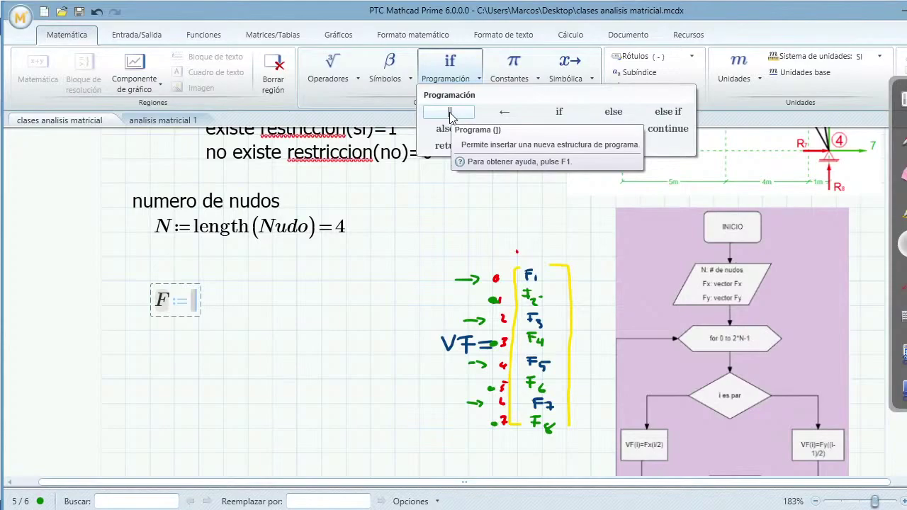
pyautogui.click(504, 128)
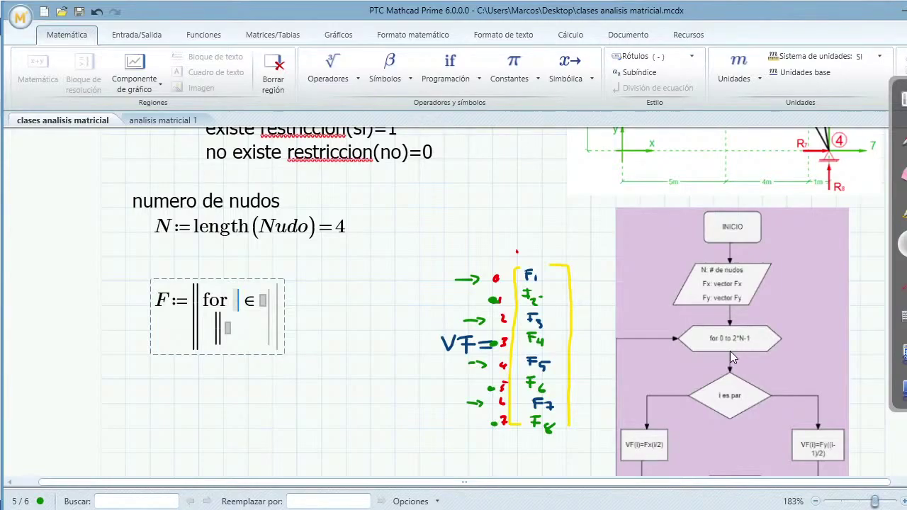
# - Set the for loop of F to run i over the range 0..2·N−1
pyautogui.write('i')
pyautogui.press('Tab')
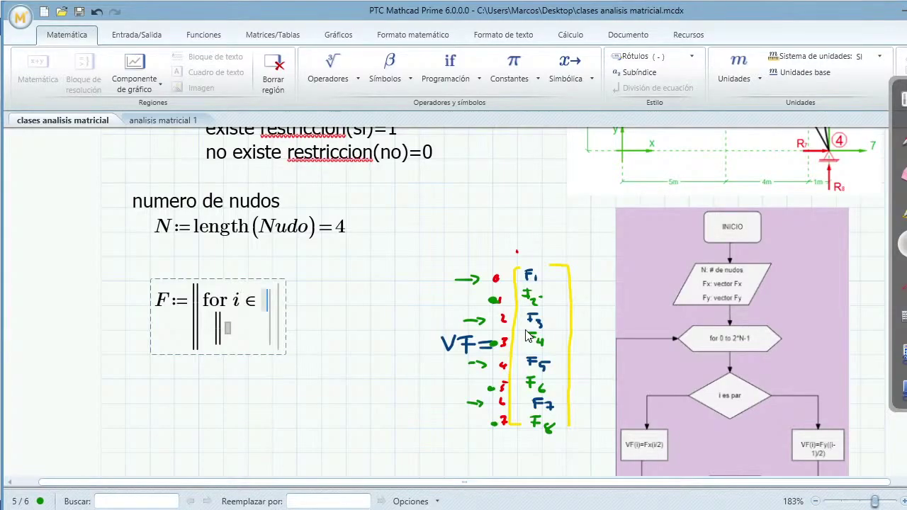
pyautogui.write('0,;')
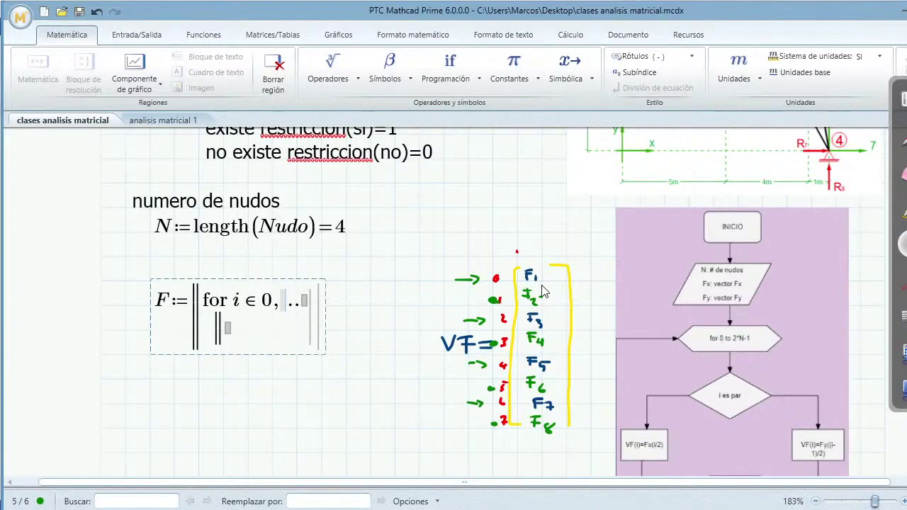
pyautogui.press('BackSpace')
pyautogui.write('2*')
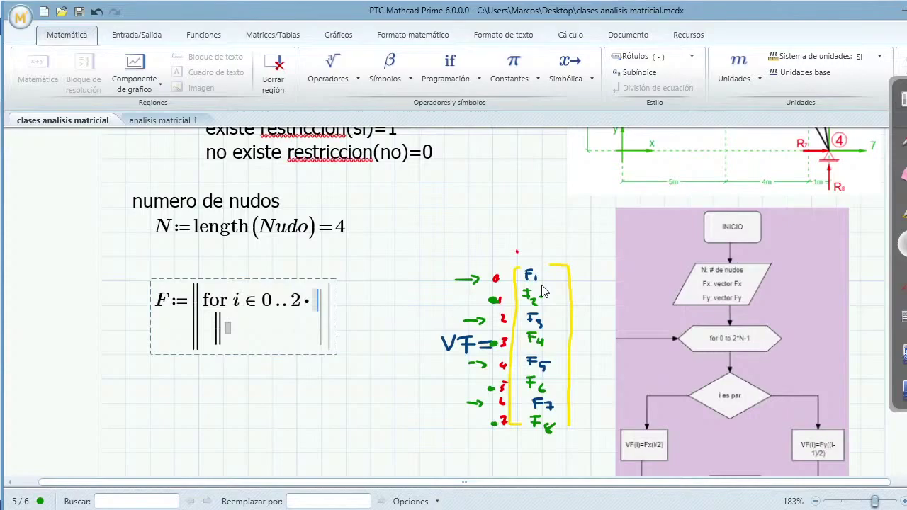
pyautogui.write('N-')
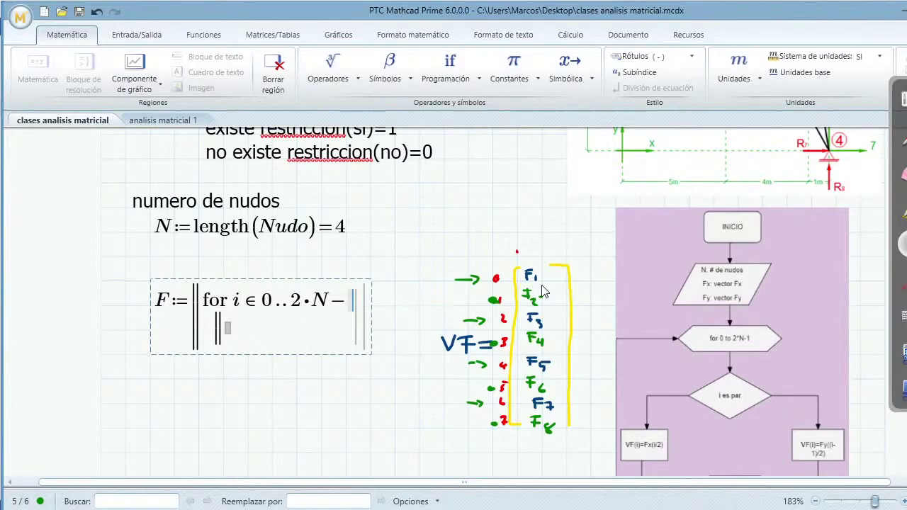
pyautogui.write('1')
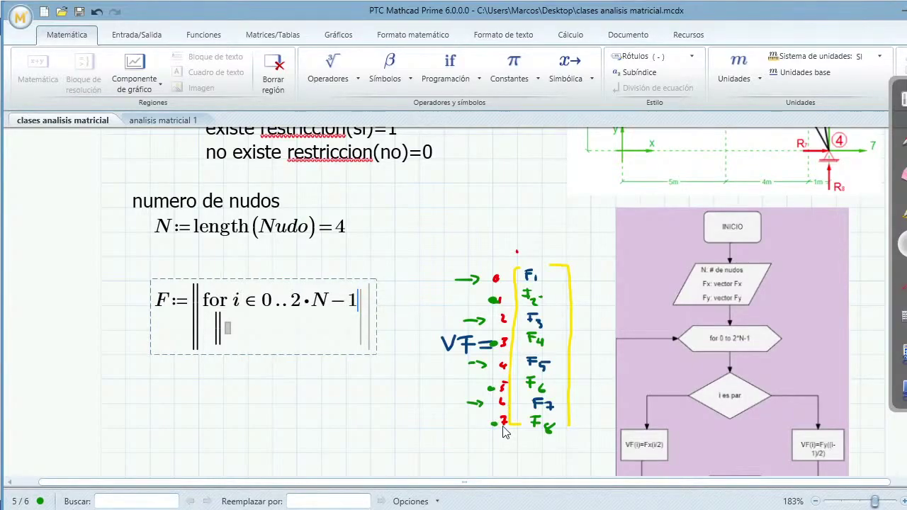
# - Insert an if statement in the loop body with the even-index condition i/2 ∈ ℤ
pyautogui.press('Tab')
pyautogui.click(446, 71)
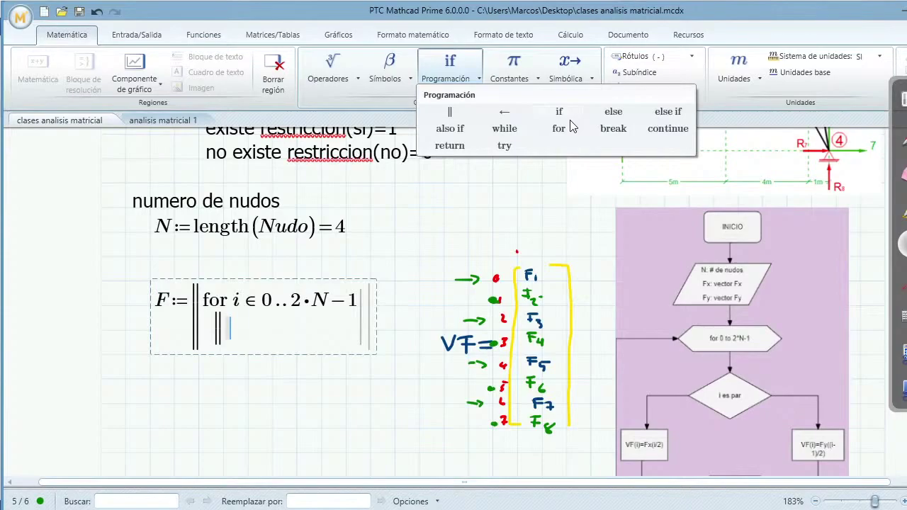
pyautogui.click(560, 112)
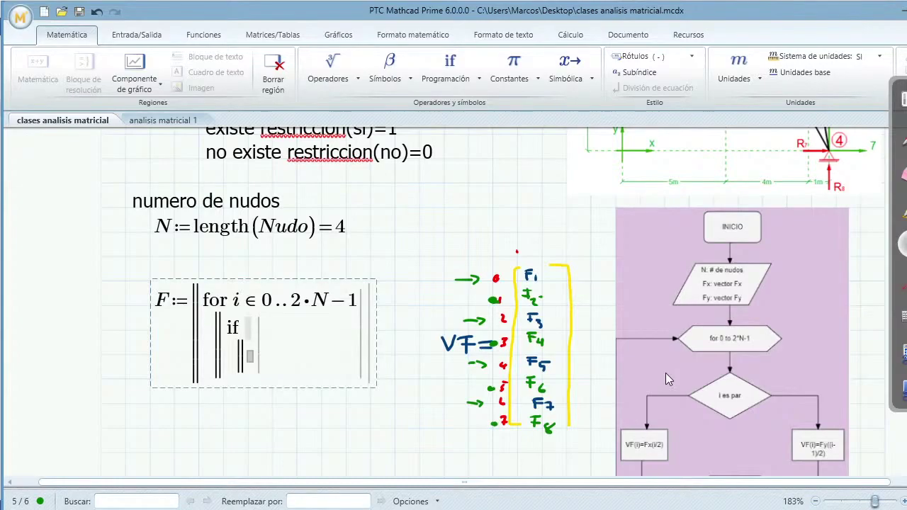
pyautogui.write('i/2')
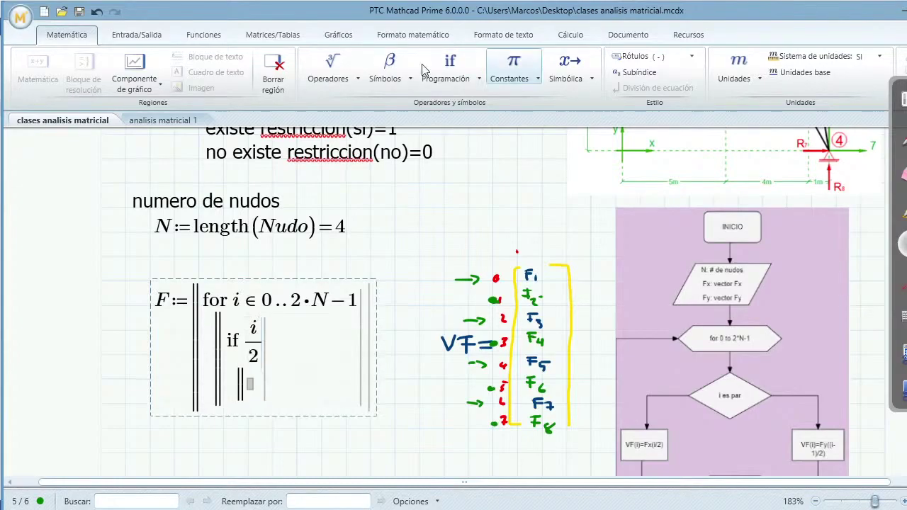
pyautogui.click(361, 80)
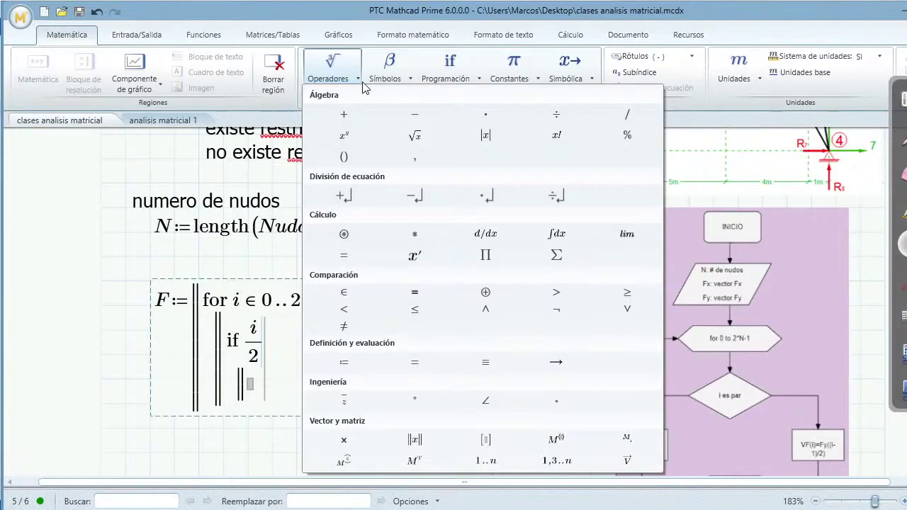
pyautogui.click(397, 84)
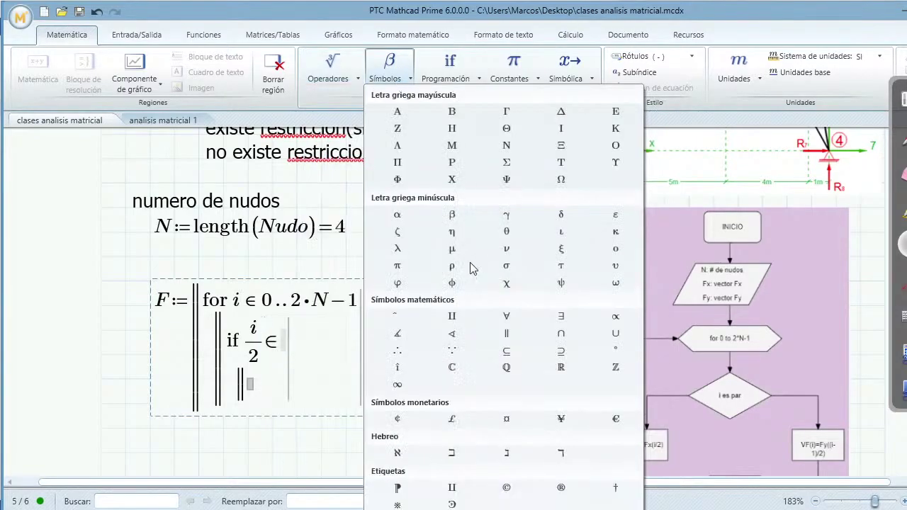
pyautogui.click(615, 367)
# - Start the even-index branch with the assignment of the Fx column to element F of matrix index i
pyautogui.scroll(-1, 538, 382)
pyautogui.write('F')
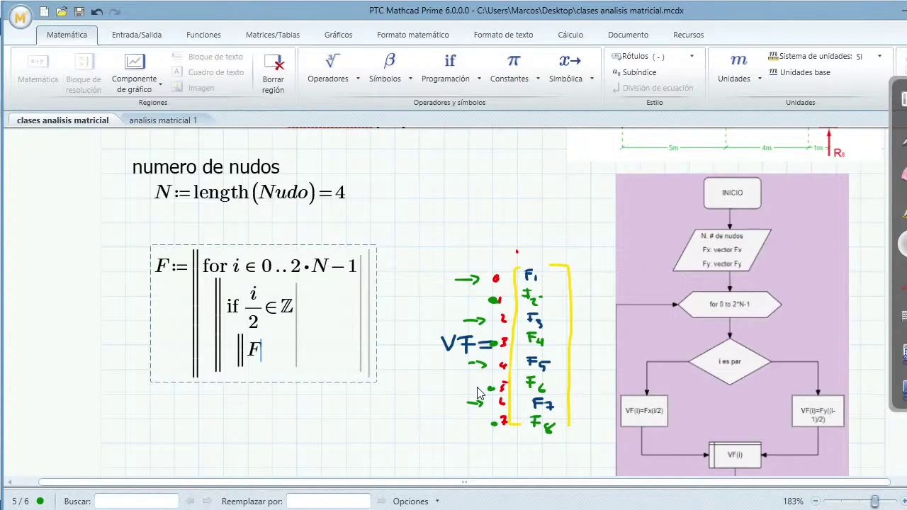
pyautogui.click(272, 34)
pyautogui.click(137, 77)
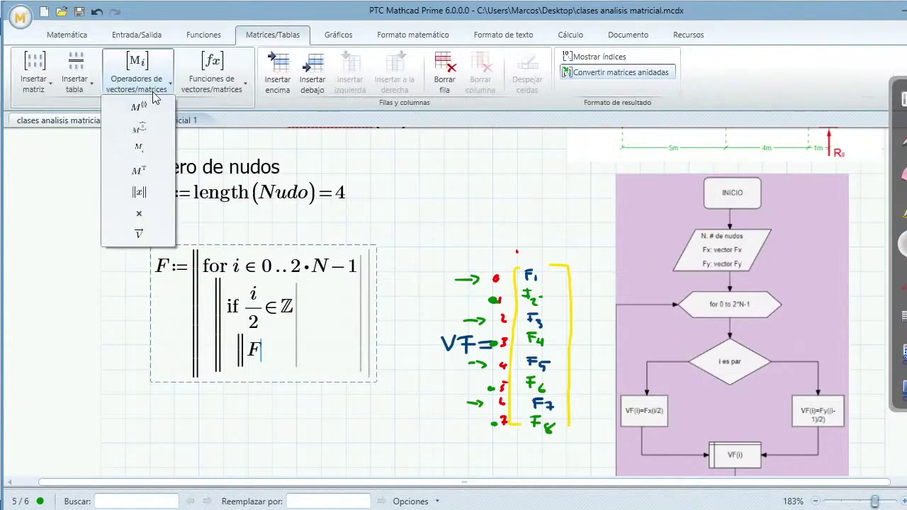
pyautogui.click(140, 154)
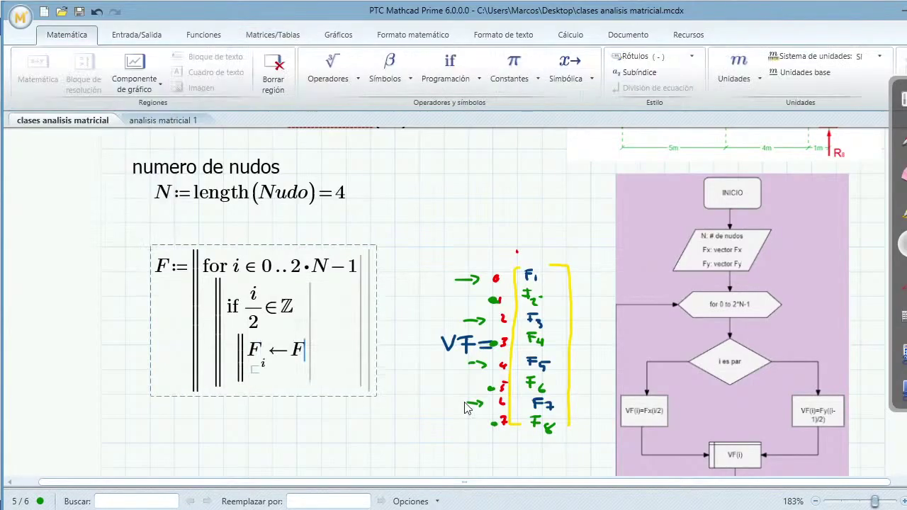
pyautogui.scroll(5, 328, 204)
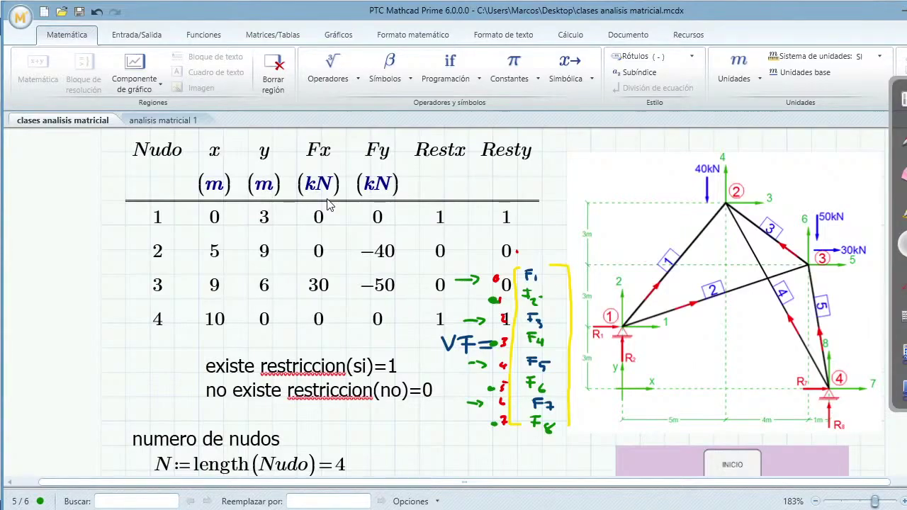
pyautogui.scroll(-5, 327, 204)
pyautogui.scroll(-3, 164, 85)
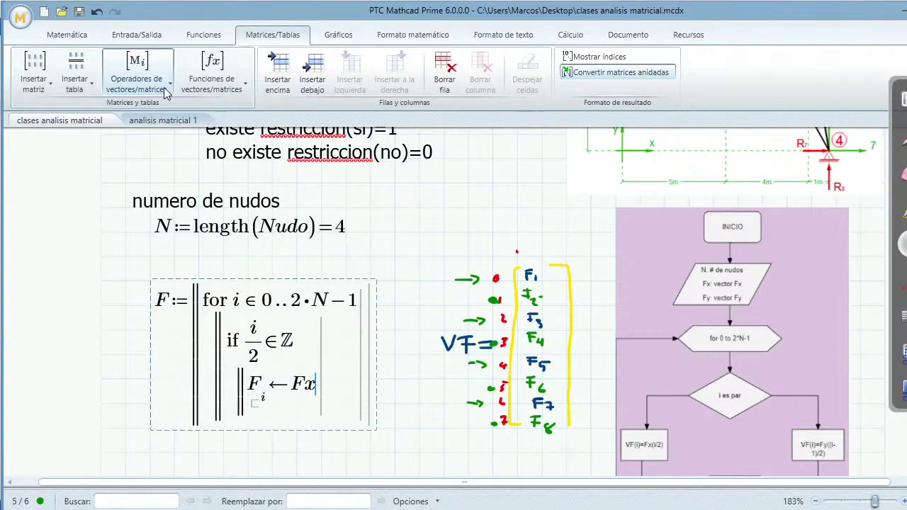
# - Annotate Fx rows 2 and 3 with arrows to even positions of the VF sketch, and index Fx by i/2
pyautogui.scroll(5, 328, 199)
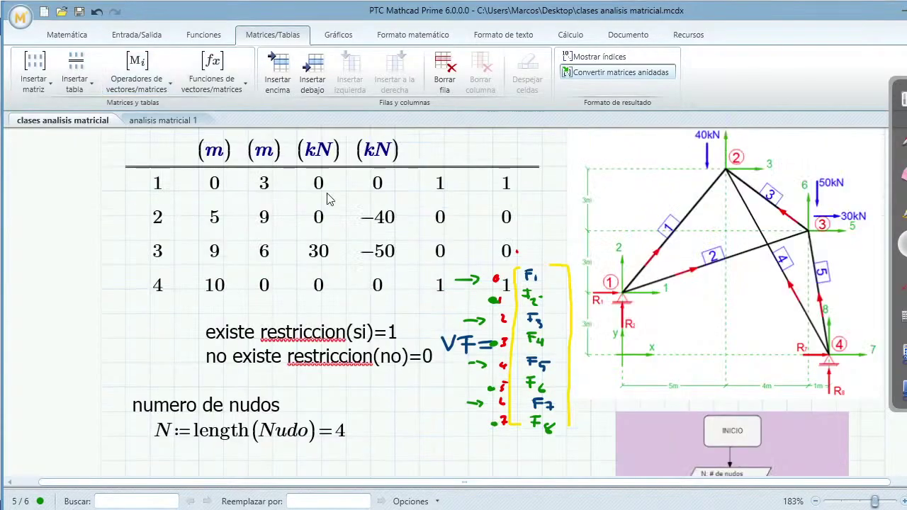
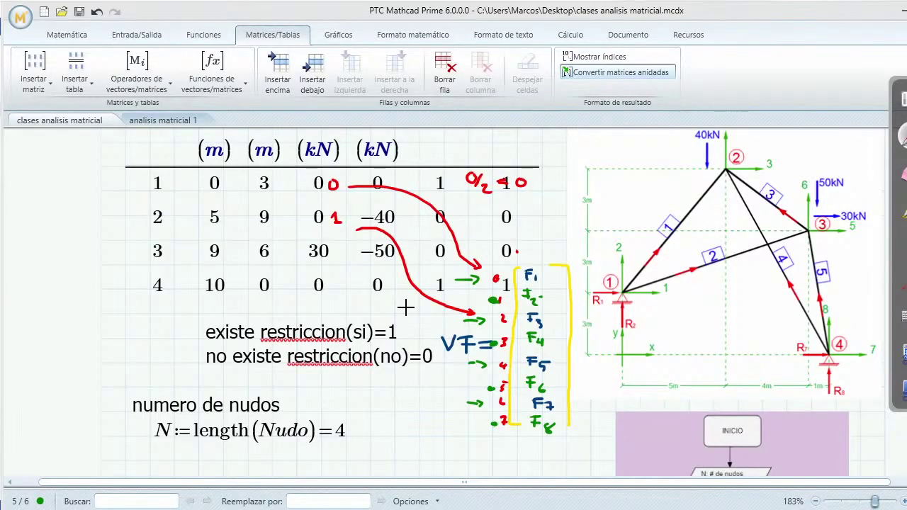
pyautogui.moveTo(328, 245); pyautogui.dragTo(337, 257)
pyautogui.moveTo(328, 279); pyautogui.dragTo(331, 290)
pyautogui.click(346, 252)
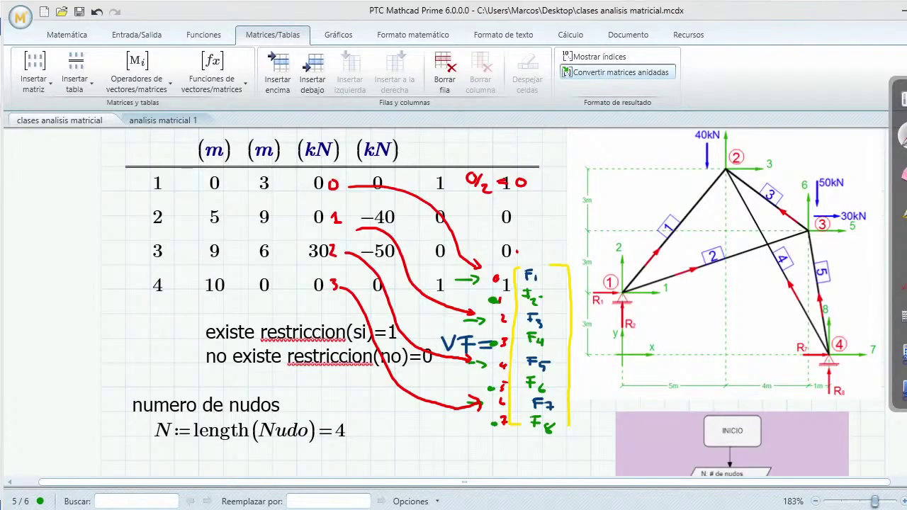
pyautogui.scroll(-3, 660, 211)
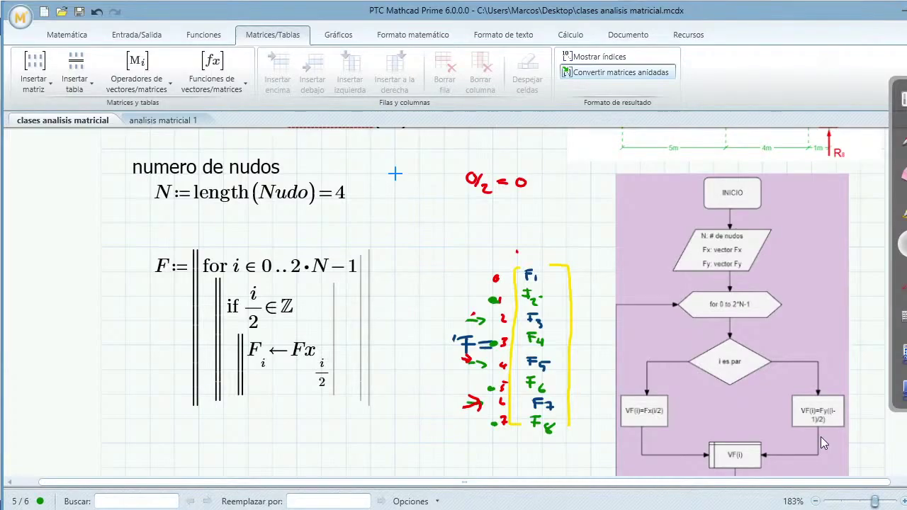
# - Add an else if branch below the if block with the condition (i−1)/2 ∈ ℤ
pyautogui.scroll(-1, 339, 310)
pyautogui.click(339, 310)
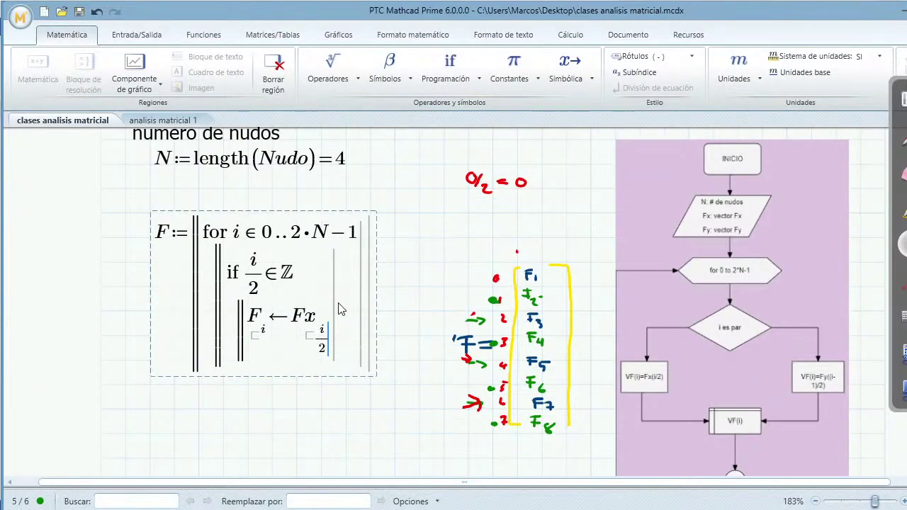
pyautogui.click(459, 397)
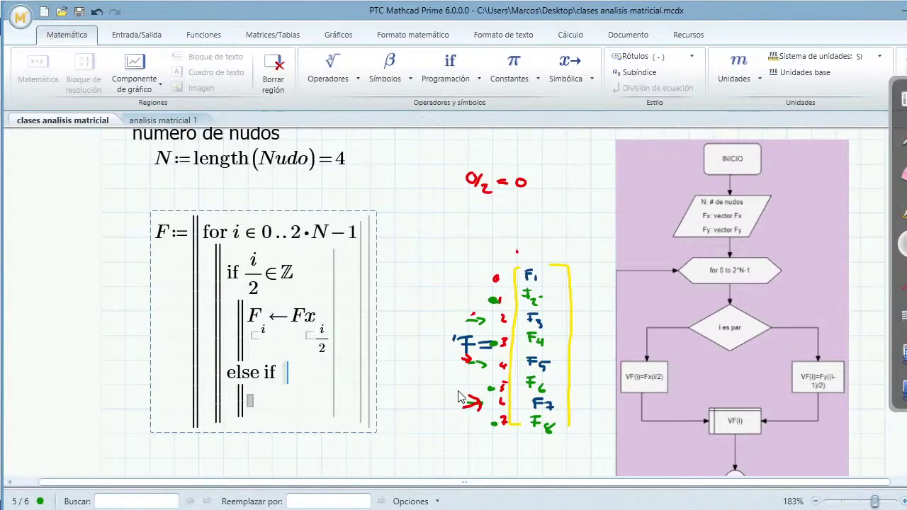
pyautogui.write('i-1 /2')
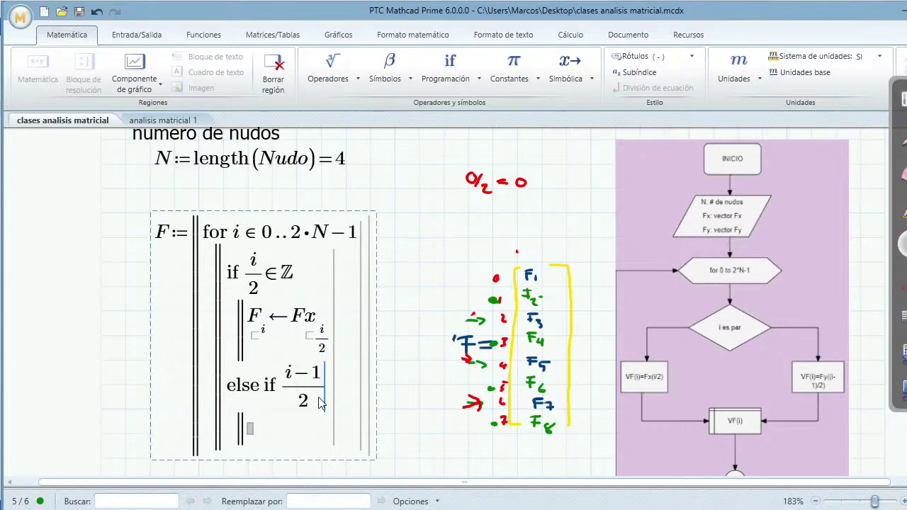
pyautogui.press('Up')
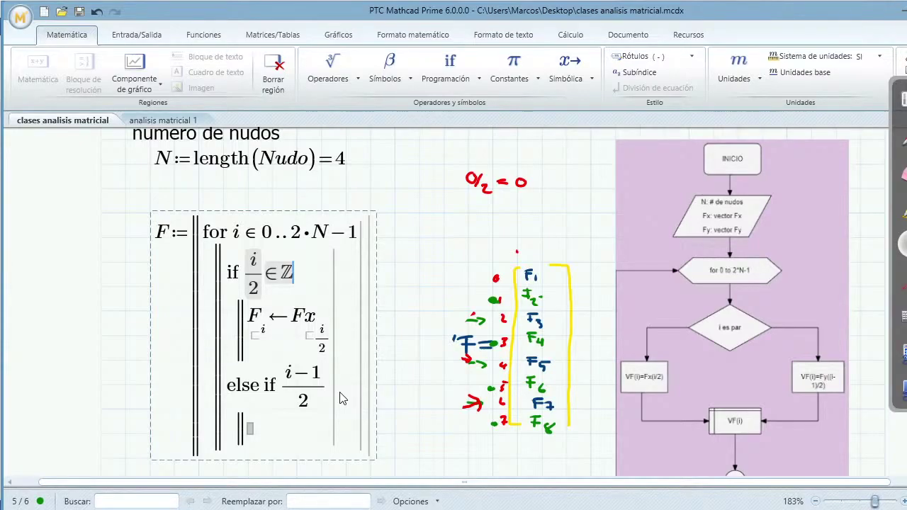
pyautogui.write('∈ℤ')
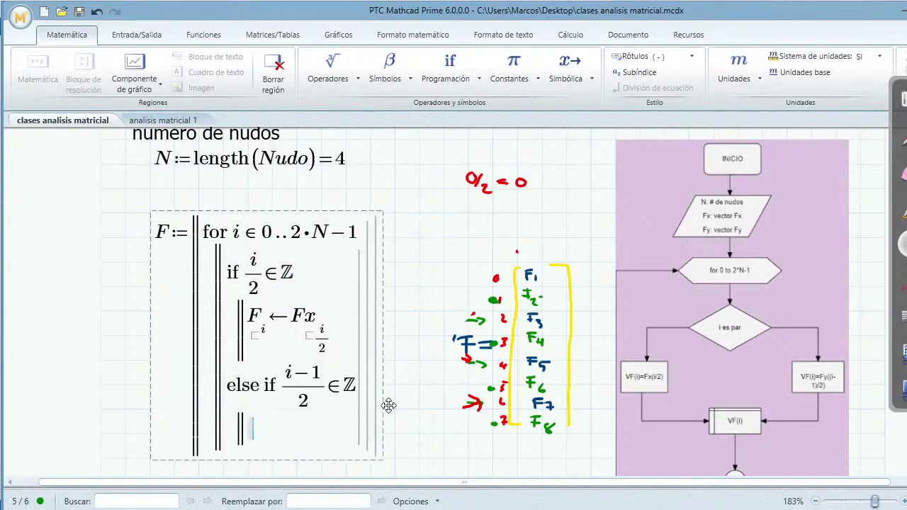
# - Fill the else if branch with F_i ← Fy indexed by i/2, and return F on the program's last line
pyautogui.write('F')
pyautogui.write('F_i ← Fx_(i/2)')
pyautogui.scroll(-3, 294, 280)
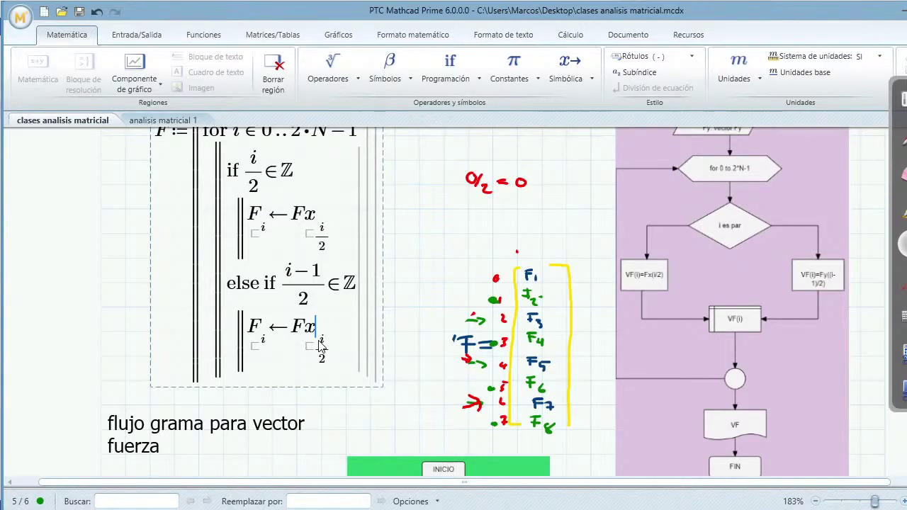
pyautogui.press('BackSpace')
pyautogui.write('y')
pyautogui.scroll(1, 340, 346)
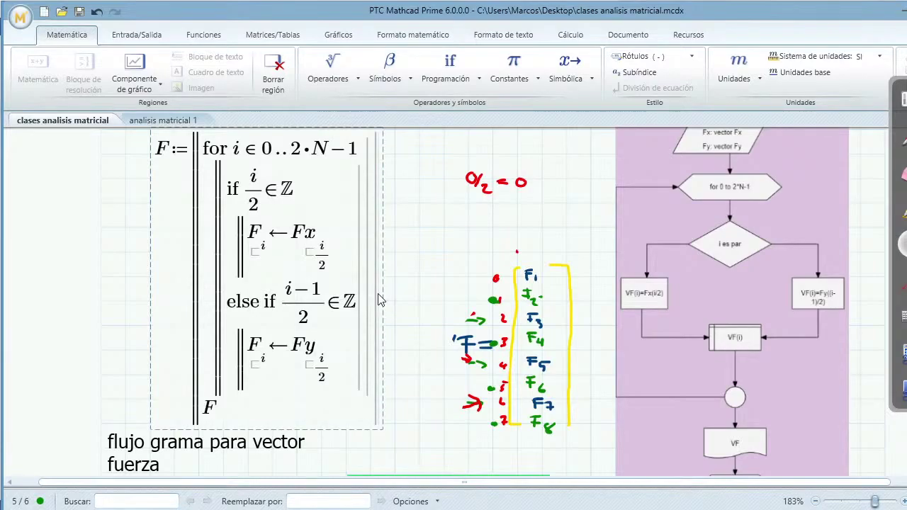
# - Evaluate the F program and correct the index of Fy to (i−1)/2
pyautogui.write('=')
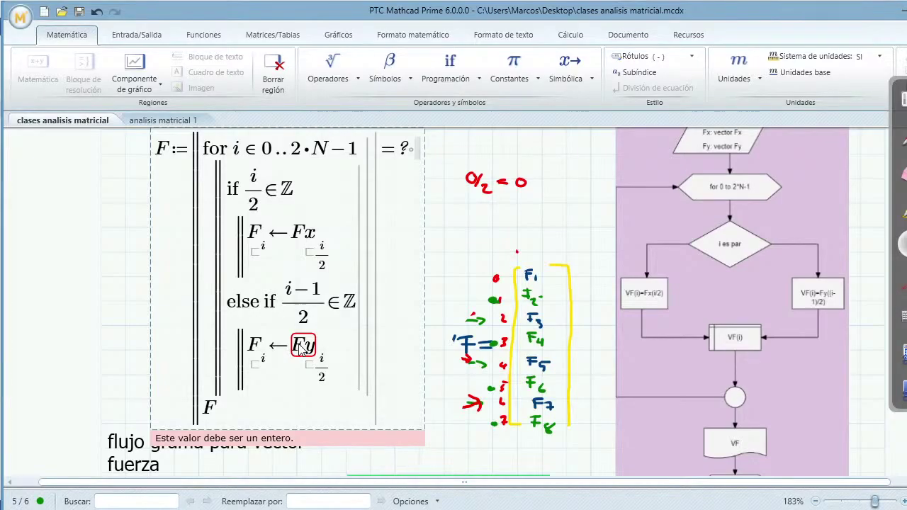
pyautogui.click(443, 302)
pyautogui.scroll(3, 443, 302)
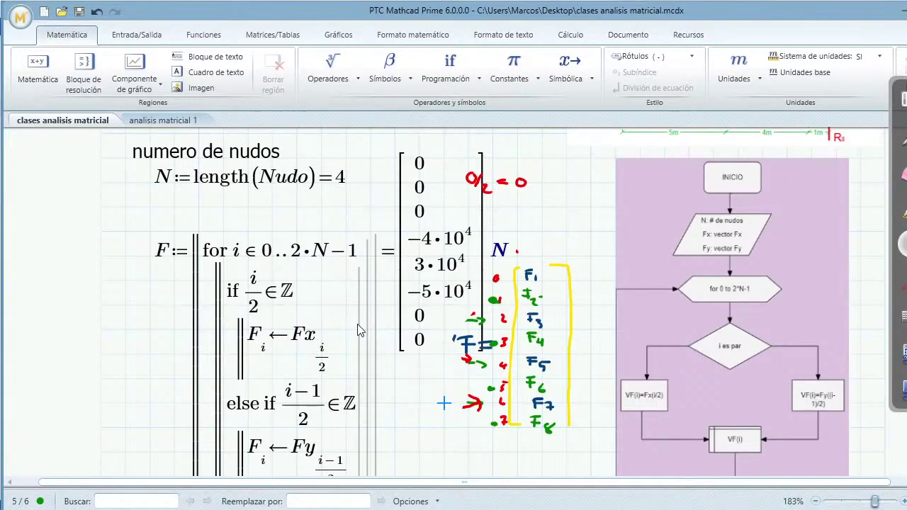
# - Replace the Fx and Fy loads in the node table with test values 1 to 8, alternating Fx and Fy node by node
pyautogui.scroll(4, 650, 280)
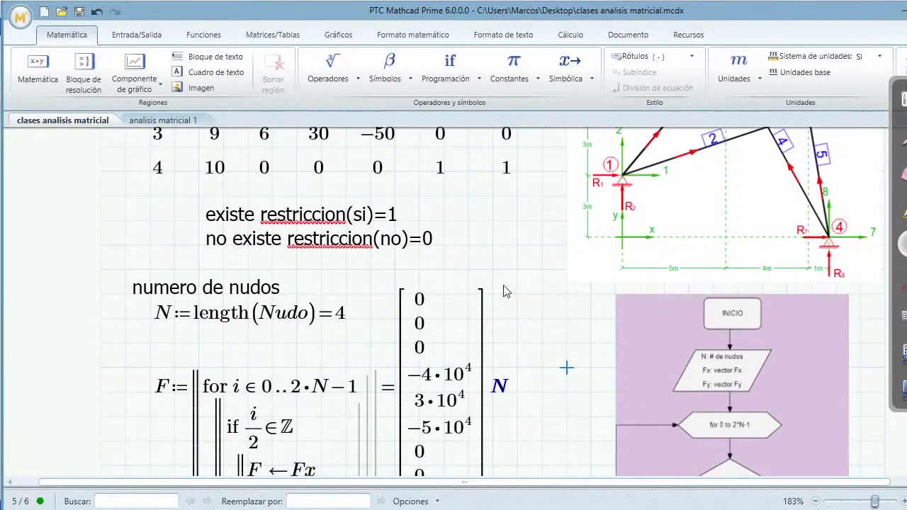
pyautogui.scroll(4, 505, 290)
pyautogui.write('1')
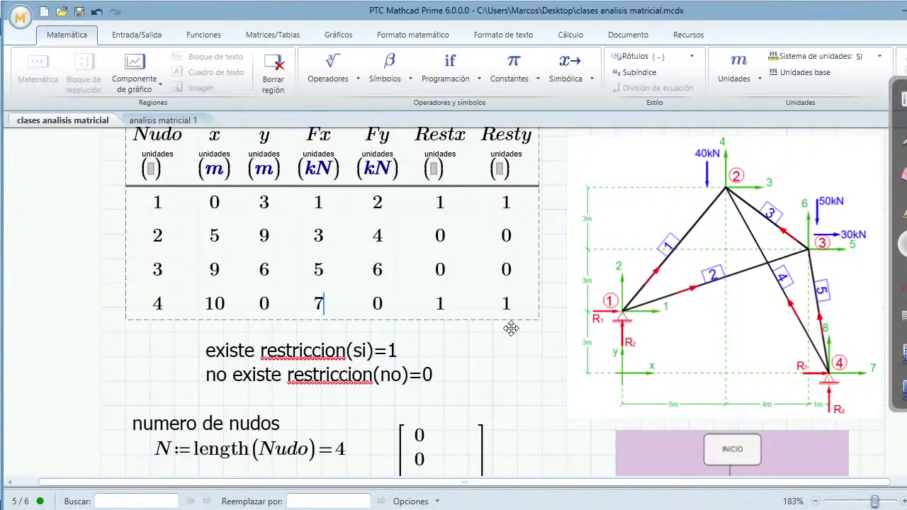
pyautogui.press('Tab')
pyautogui.write('8')
pyautogui.click(541, 406)
# - Express the result of F in kN and compare its order with the test loads in the node table
pyautogui.scroll(-3, 496, 355)
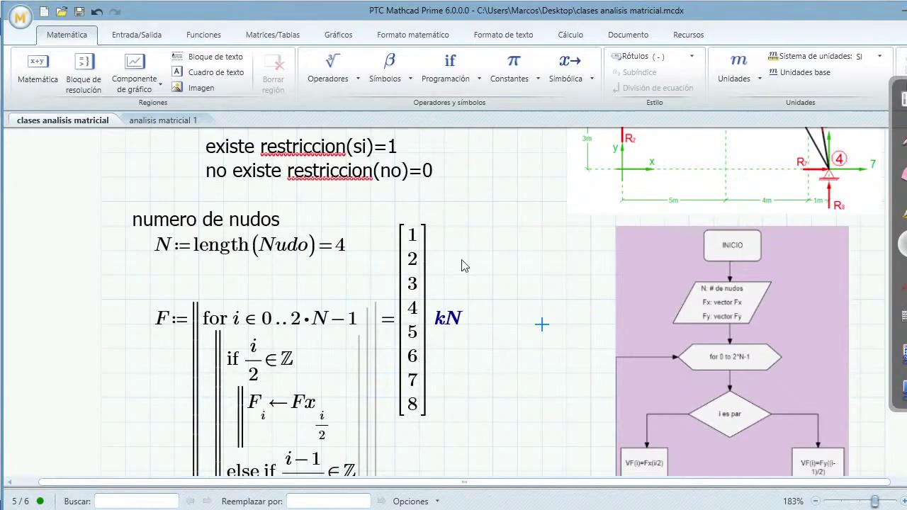
pyautogui.scroll(3, 462, 266)
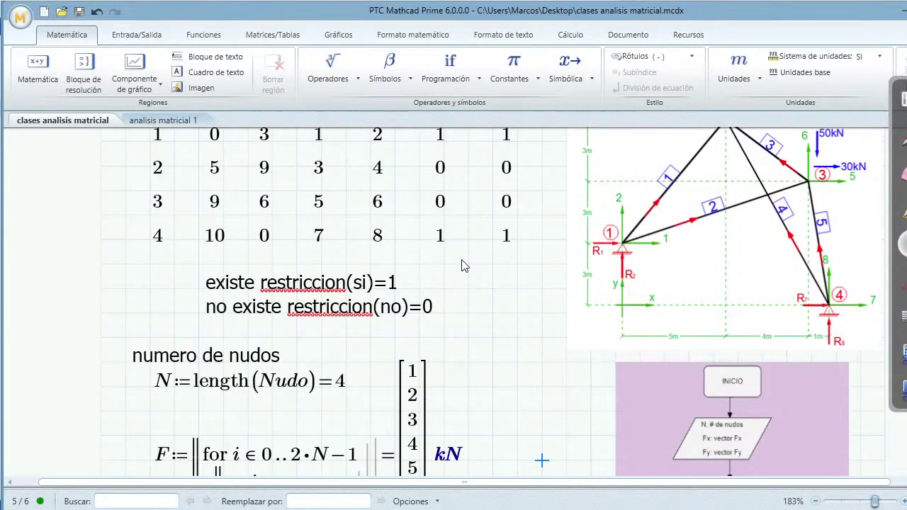
pyautogui.scroll(1, 461, 266)
pyautogui.scroll(-3, 179, 322)
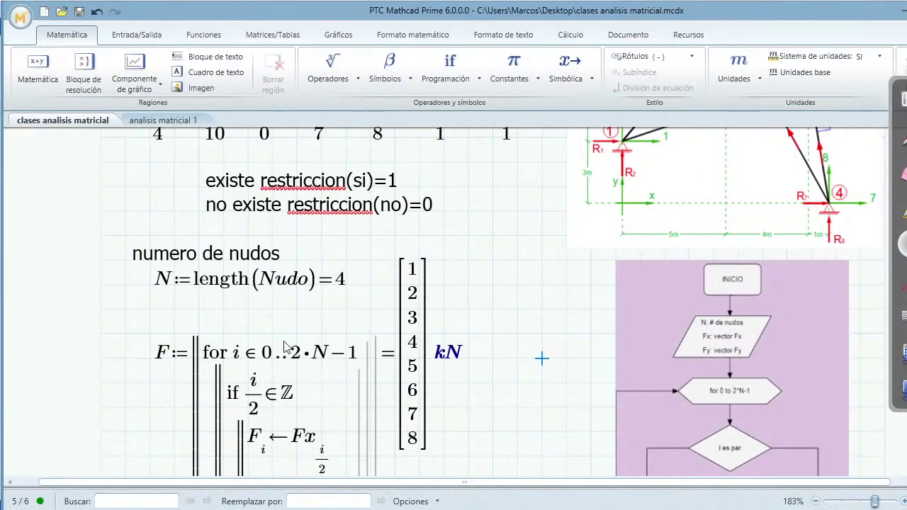
pyautogui.scroll(1, 283, 347)
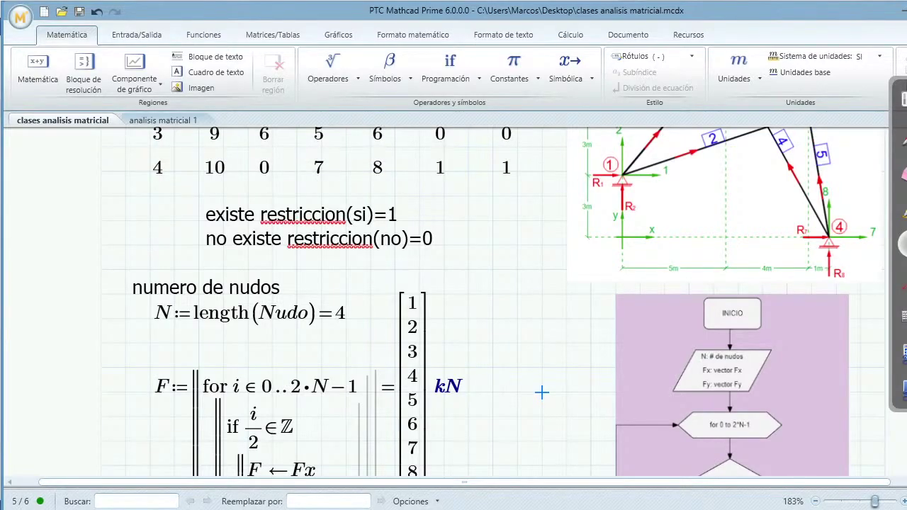
# - Switch to the Word document to view the force vector F, and return to the Mathcad worksheet
pyautogui.hotkey('alt', 'Tab')
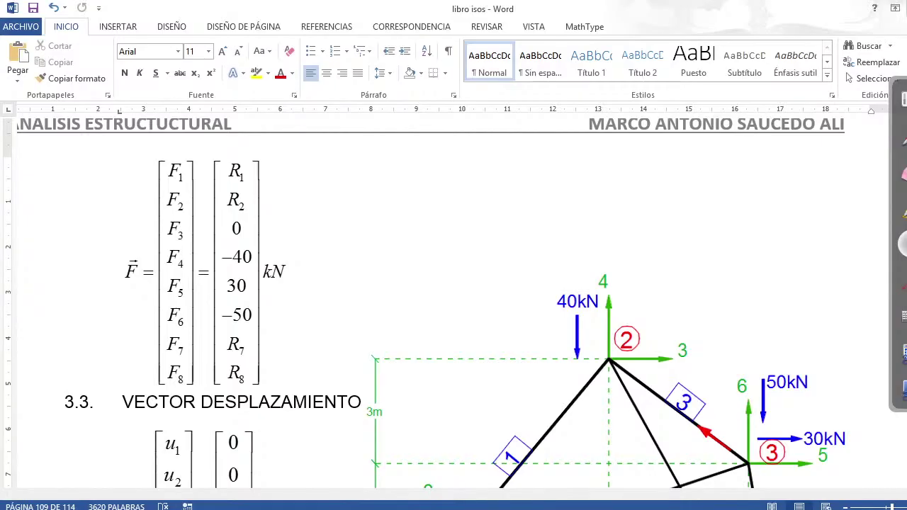
pyautogui.hotkey('alt', 'Tab')
pyautogui.click(460, 331)
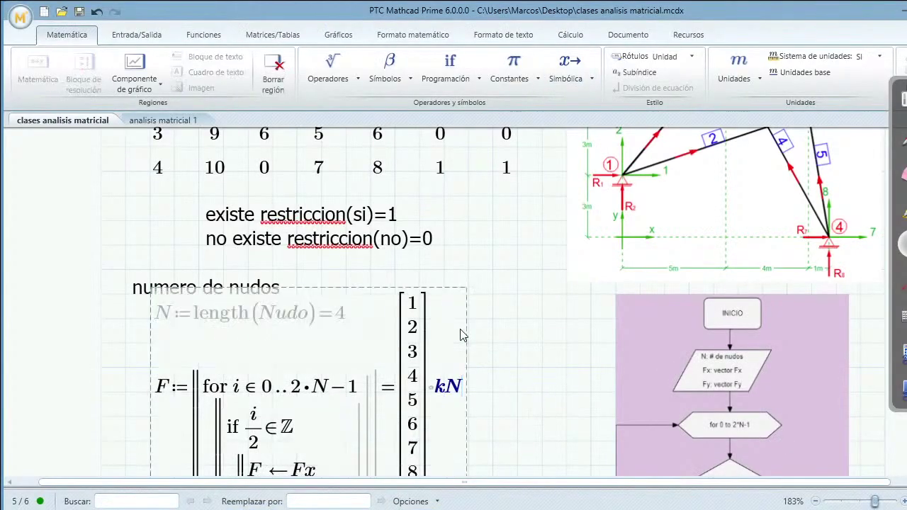
pyautogui.click(538, 313)
pyautogui.click(515, 326)
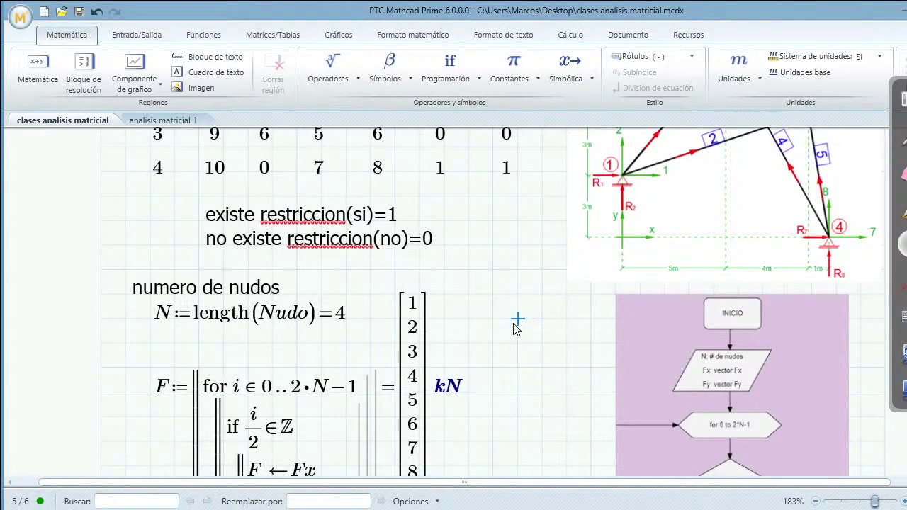
# - Insert extra vertical space between the node count N and the F program
pyautogui.scroll(-2, 277, 361)
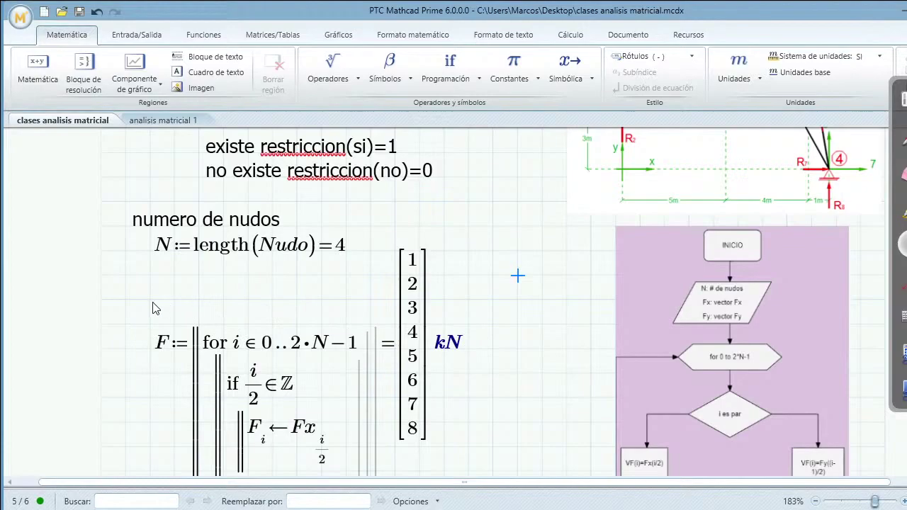
pyautogui.click(514, 303)
pyautogui.press('Return')
pyautogui.click(138, 306)
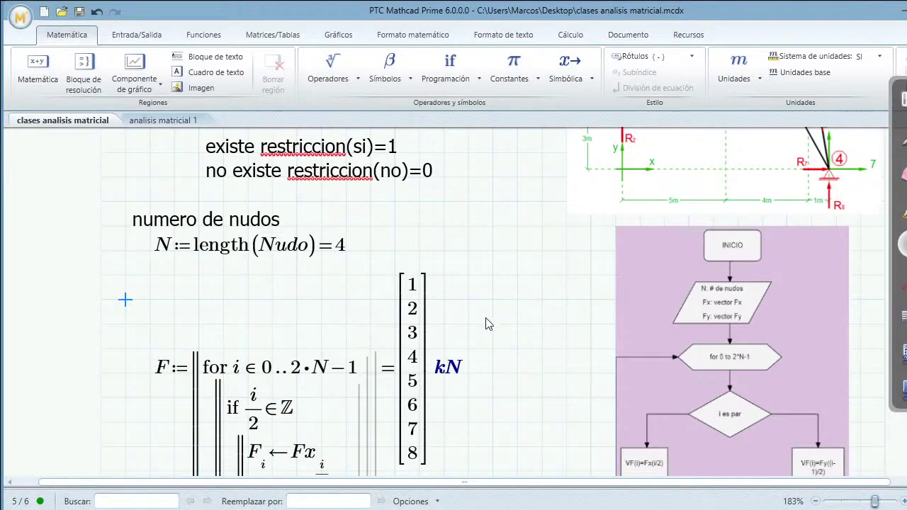
# - Undo the added spacing, the kN result unit and the test loads in the Fx and Fy columns
pyautogui.scroll(6, 479, 289)
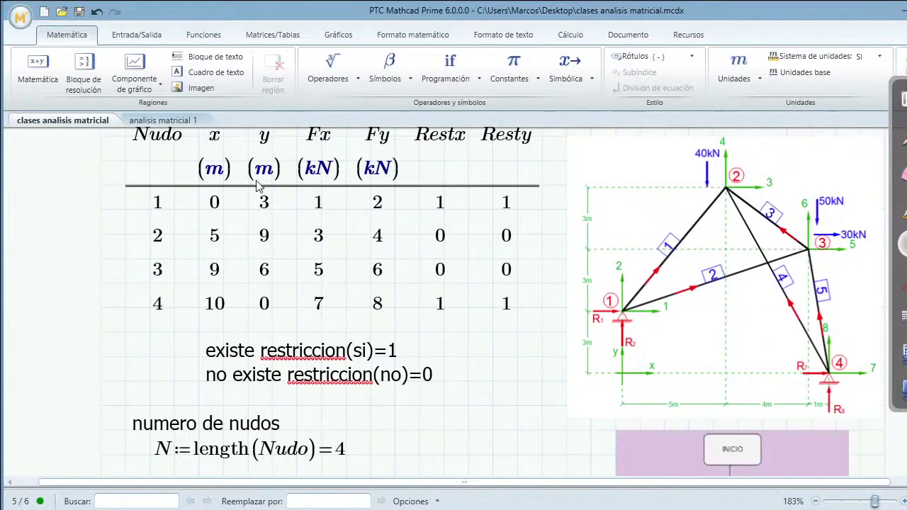
pyautogui.scroll(-9, 257, 185)
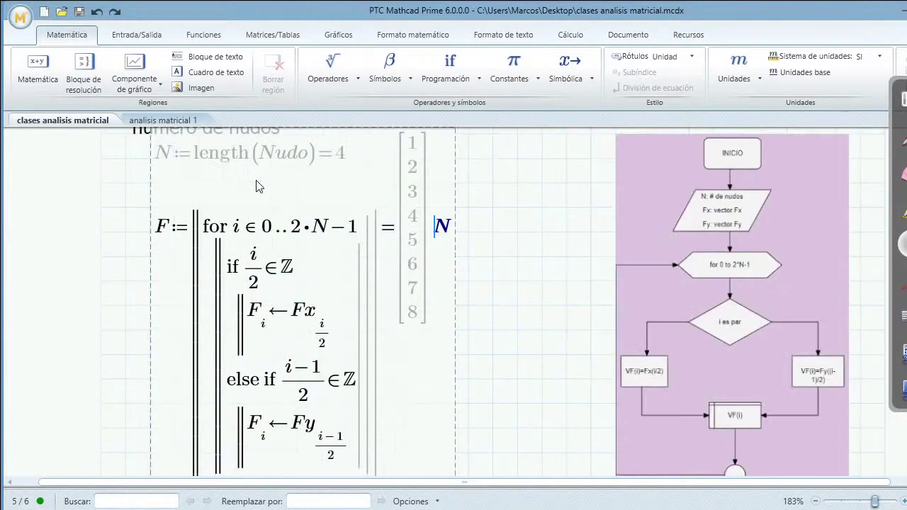
pyautogui.scroll(7, 257, 181)
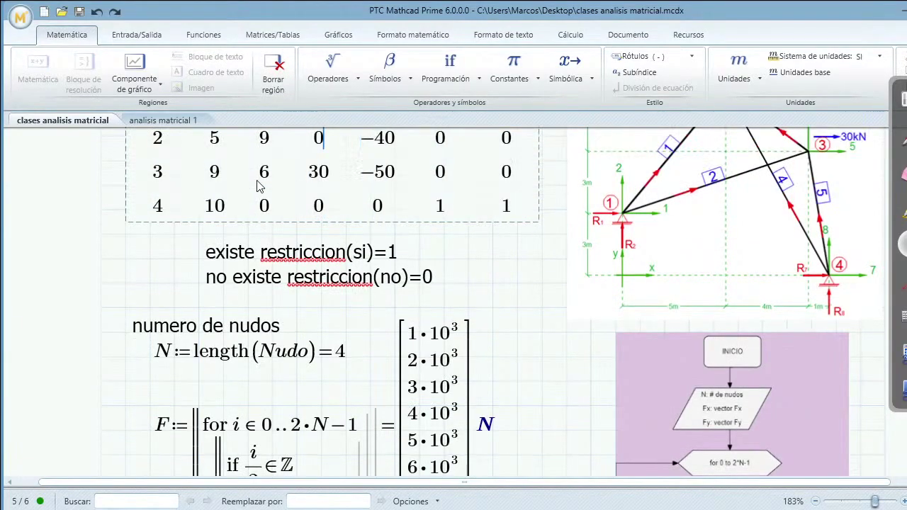
pyautogui.write('0')
pyautogui.press('Left')
pyautogui.press('Left')
pyautogui.press('BackSpace')
pyautogui.write('0')
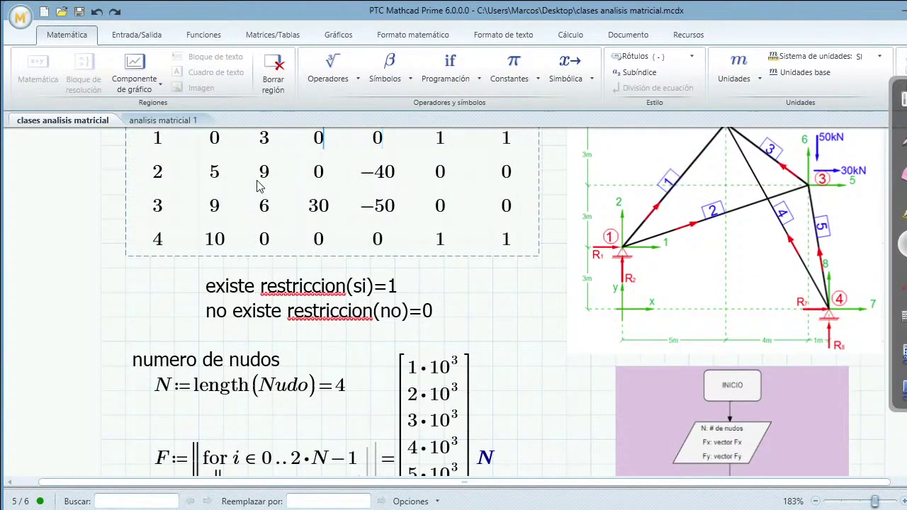
pyautogui.click(503, 321)
pyautogui.scroll(4, 503, 321)
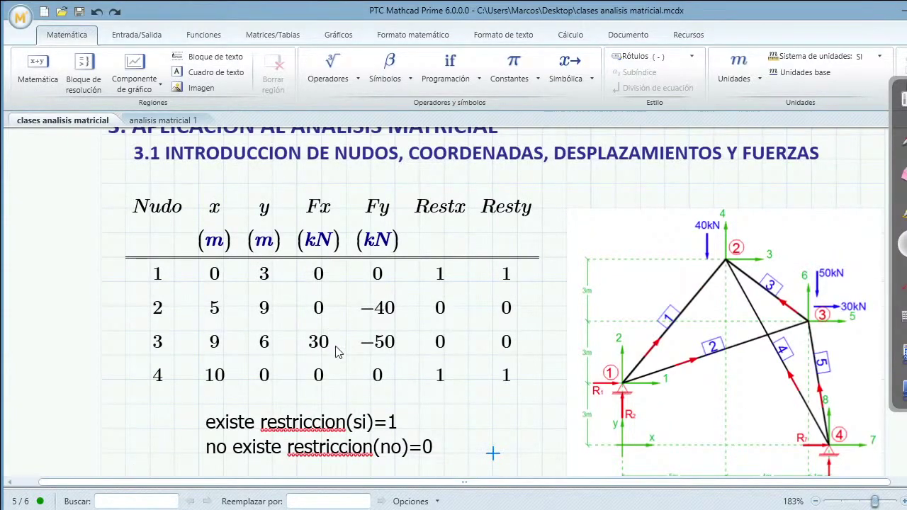
pyautogui.scroll(-8, 322, 296)
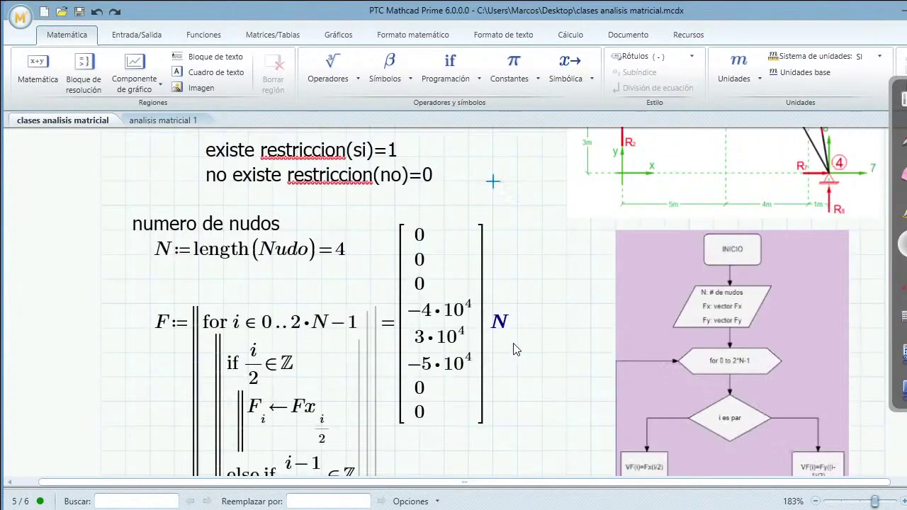
# - Express the result of F in kN and insert blank lines between the node count N and the F program
pyautogui.click(496, 326)
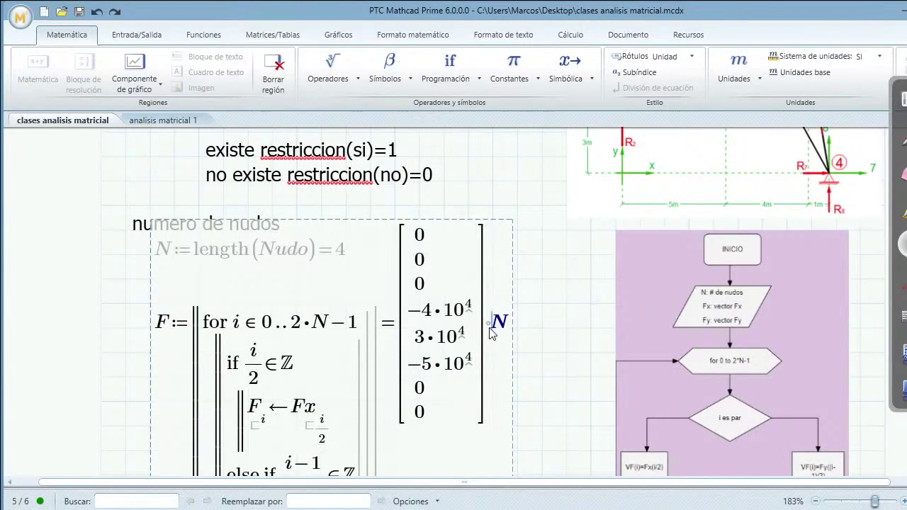
pyautogui.write('k')
pyautogui.click(541, 328)
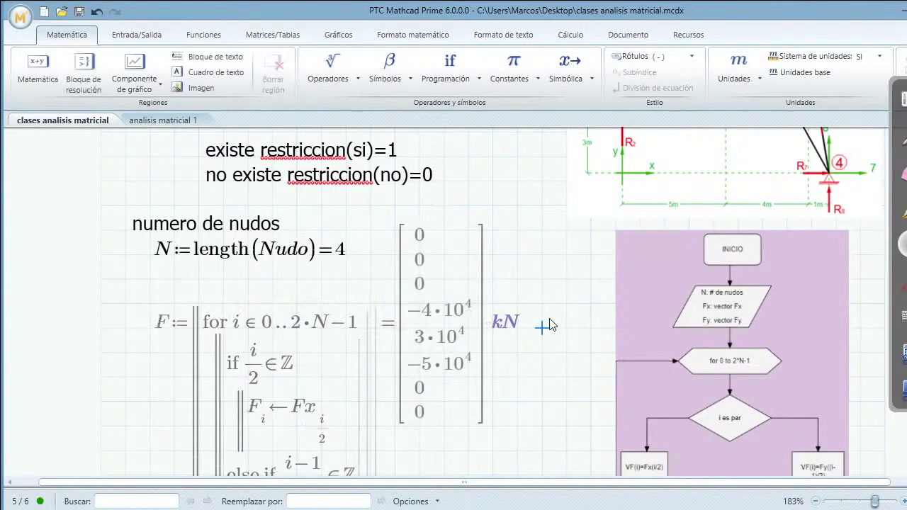
pyautogui.click(540, 261)
pyautogui.press('Return')
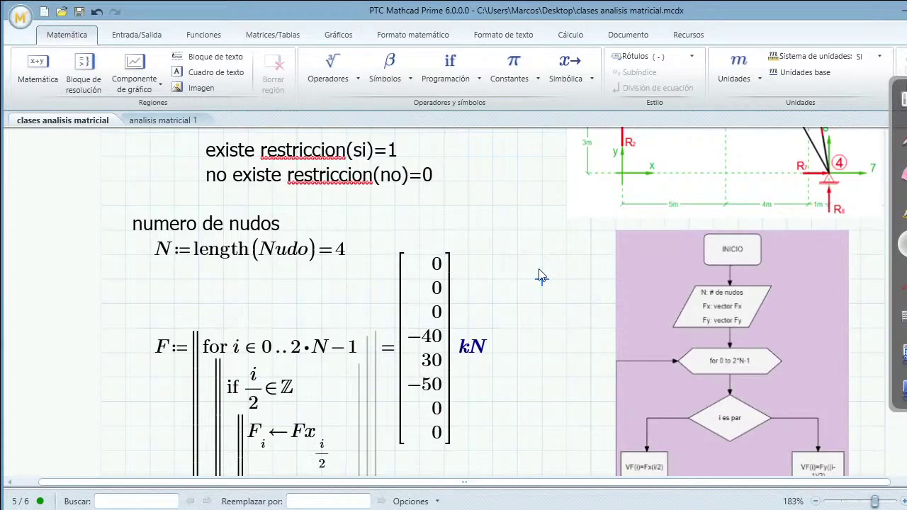
pyautogui.press('Return')
# - Insert a new row below node 4 in the node table
pyautogui.scroll(5, 525, 293)
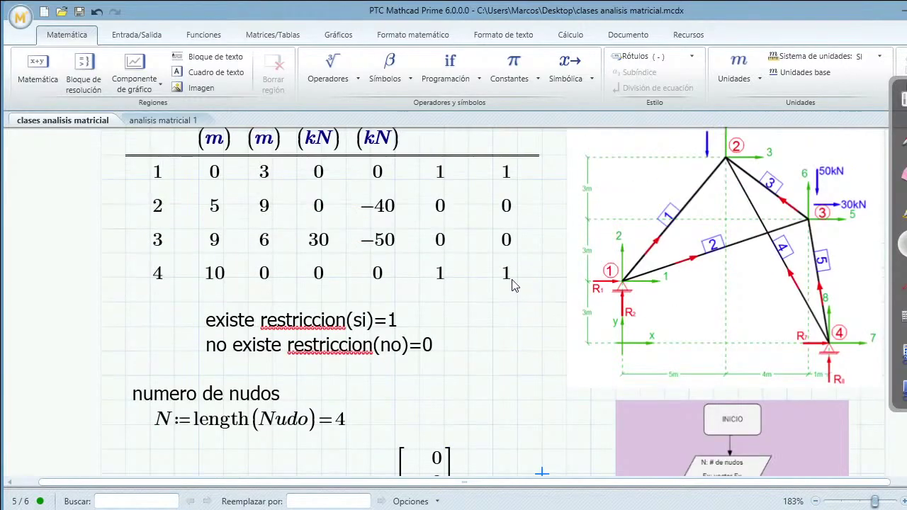
pyautogui.click(524, 284)
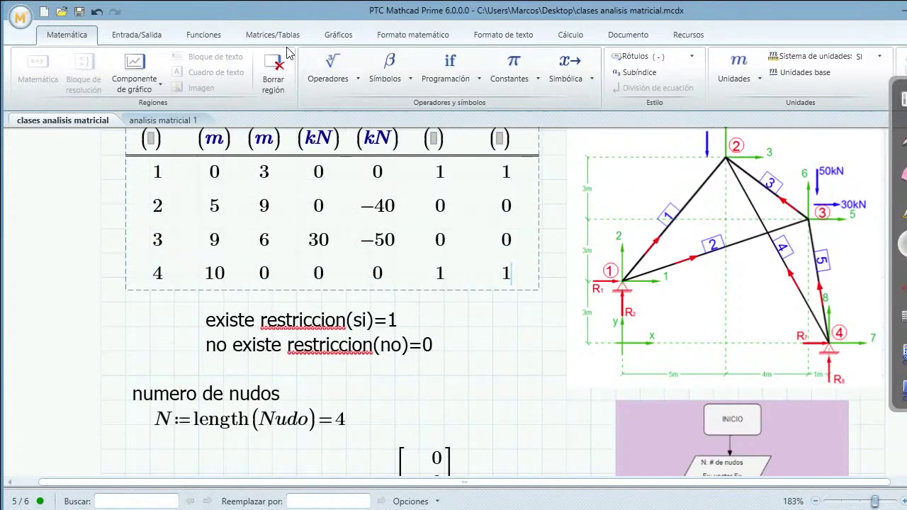
pyautogui.click(137, 36)
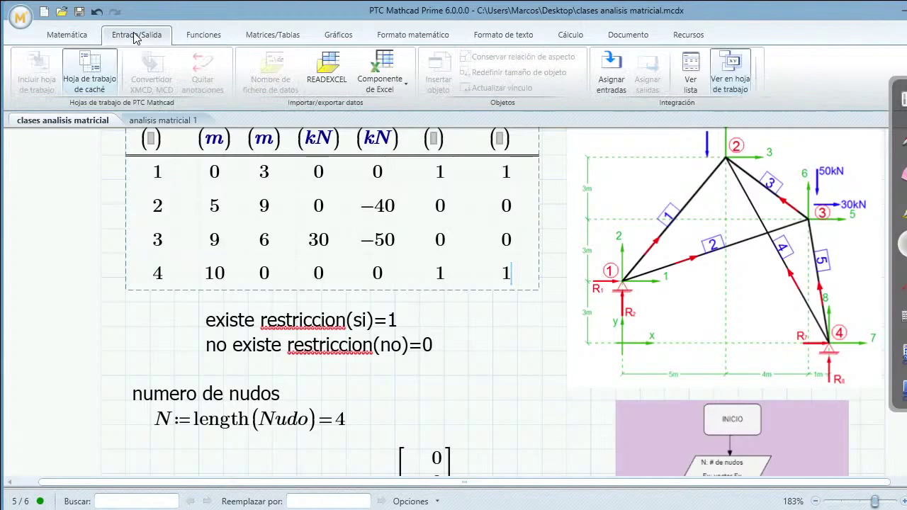
pyautogui.click(261, 39)
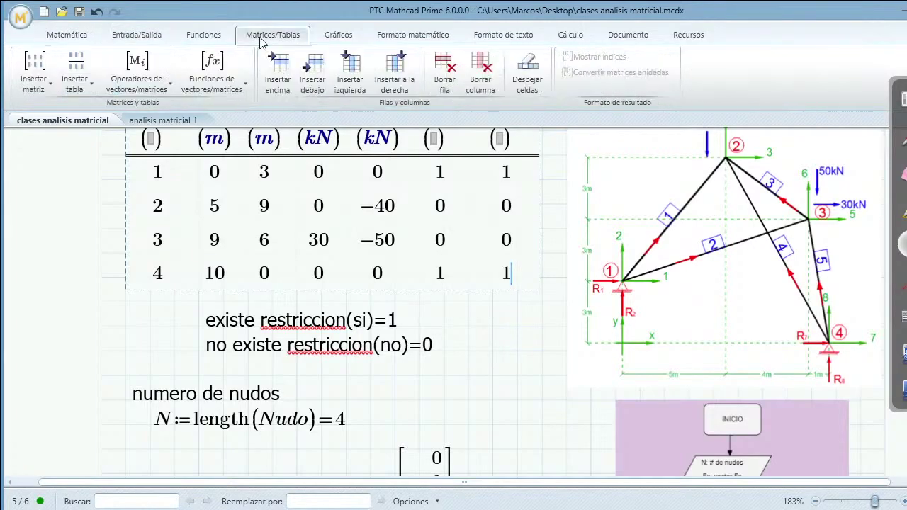
pyautogui.click(310, 75)
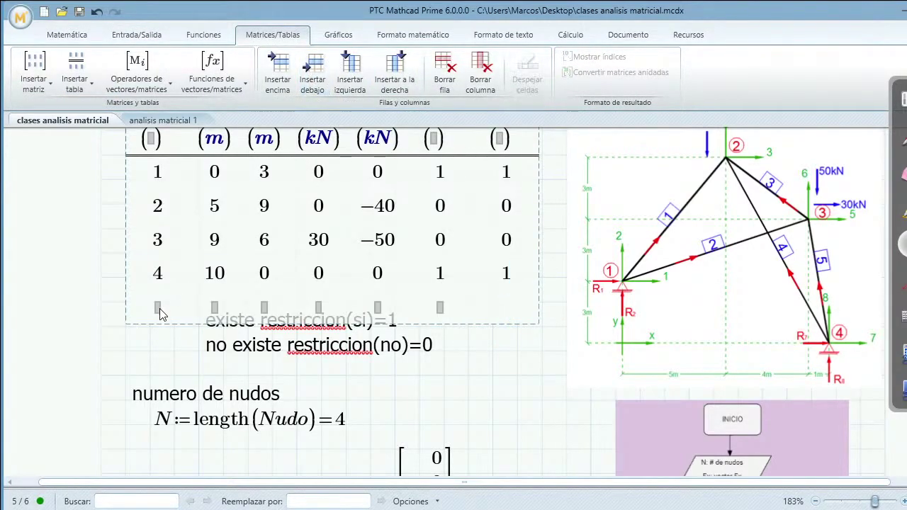
# - Fill the new table row with node 5, x 4, y 5, Fx 10, Fy 10 and Restx 11
pyautogui.write('5')
pyautogui.click(222, 314)
pyautogui.write('4')
pyautogui.click(266, 307)
pyautogui.write('5')
pyautogui.click(321, 309)
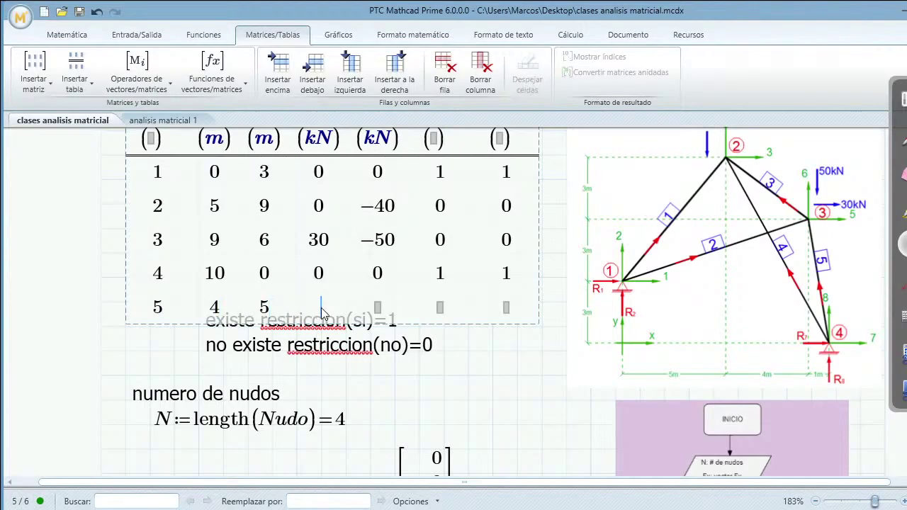
pyautogui.write('10')
pyautogui.click(381, 314)
pyautogui.write('10')
pyautogui.click(440, 310)
pyautogui.write('11')
pyautogui.click(502, 311)
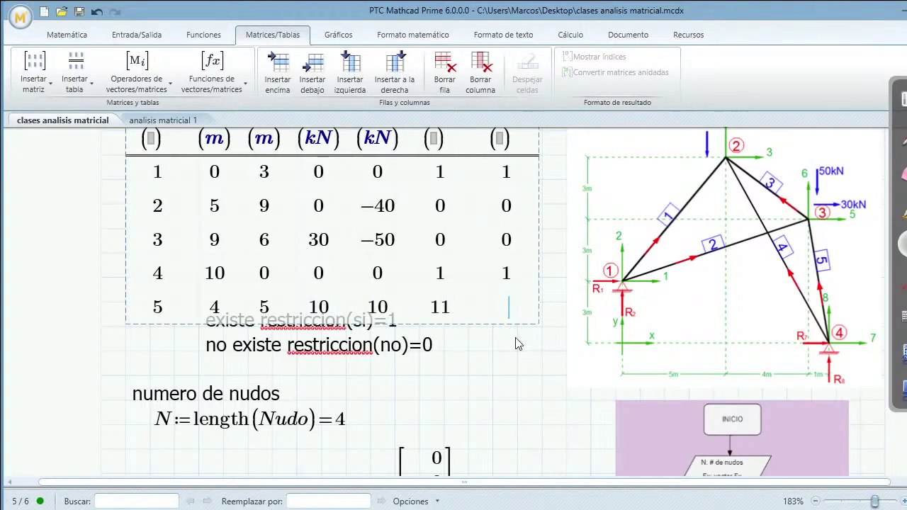
# - Change node 5's Fy to 11, set its Resty to 1, and recalculate the worksheet
pyautogui.click(454, 312)
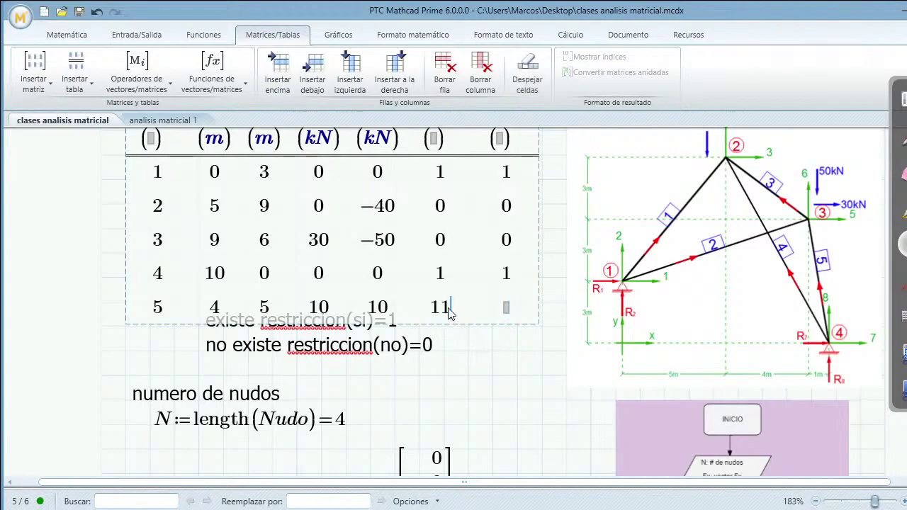
pyautogui.click(388, 310)
pyautogui.press('BackSpace')
pyautogui.press('BackSpace')
pyautogui.write('11')
pyautogui.click(506, 309)
pyautogui.write('1')
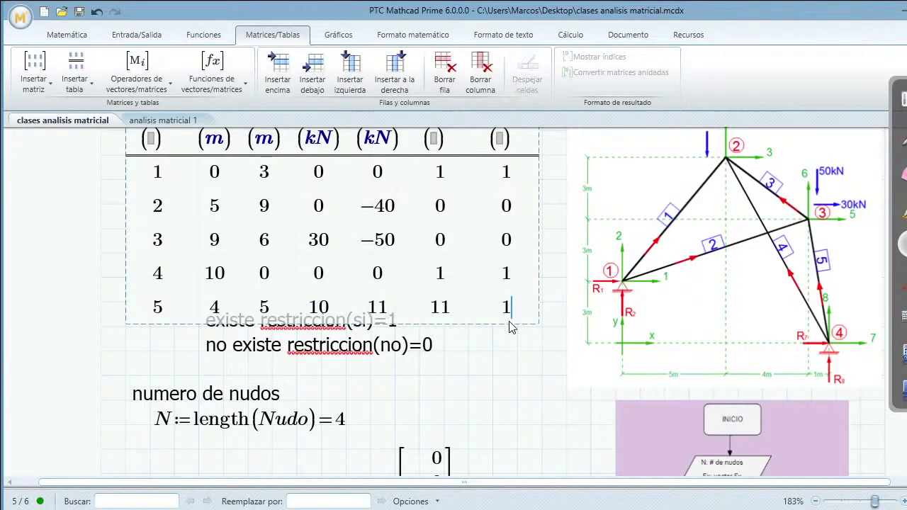
pyautogui.click(516, 376)
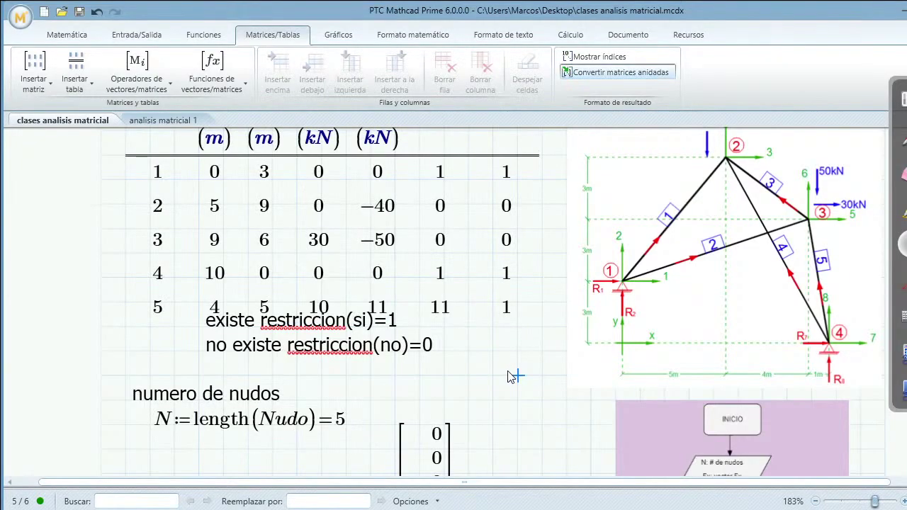
# - Check how the node count N and force vector F respond to the added node 5 row
pyautogui.scroll(-3, 512, 376)
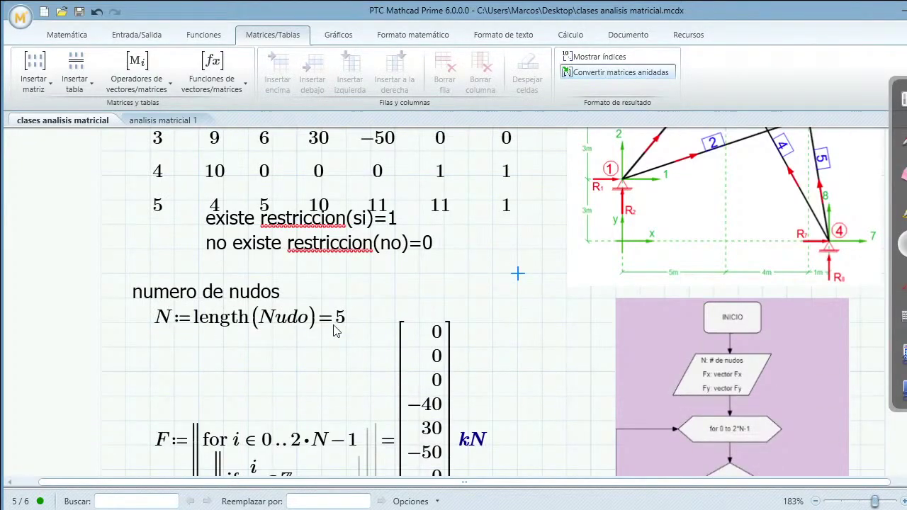
pyautogui.scroll(-3, 347, 340)
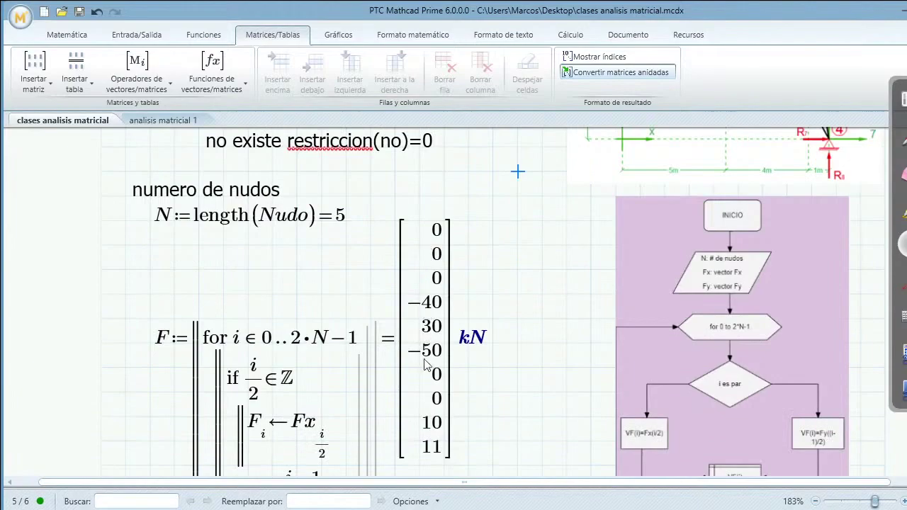
pyautogui.scroll(-4, 435, 374)
pyautogui.scroll(3, 426, 371)
pyautogui.scroll(-2, 426, 371)
pyautogui.scroll(8, 425, 365)
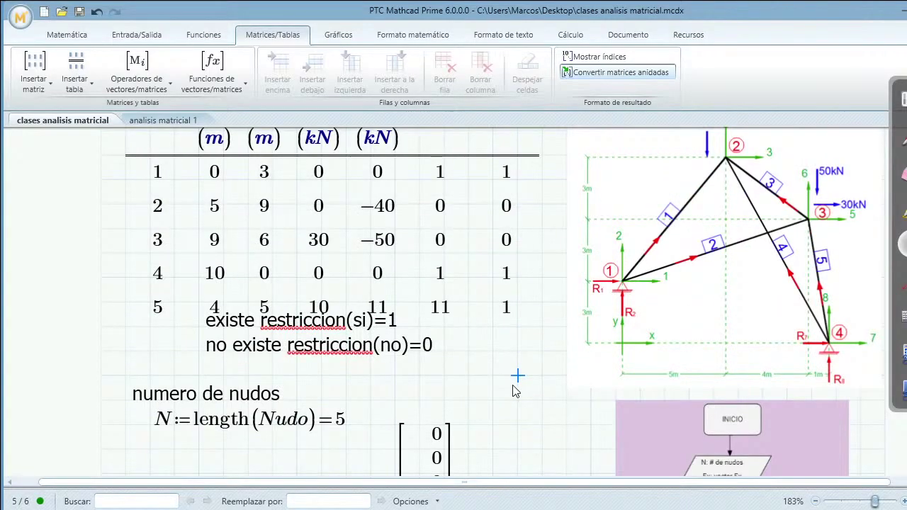
# - Undo the node 5 entries and the added table row, and recalculate the worksheet
pyautogui.press('BackSpace')
pyautogui.press('BackSpace')
pyautogui.press('BackSpace')
pyautogui.press('BackSpace')
pyautogui.press('BackSpace')
pyautogui.press('BackSpace')
pyautogui.press('BackSpace')
pyautogui.press('BackSpace')
pyautogui.press('BackSpace')
pyautogui.press('BackSpace')
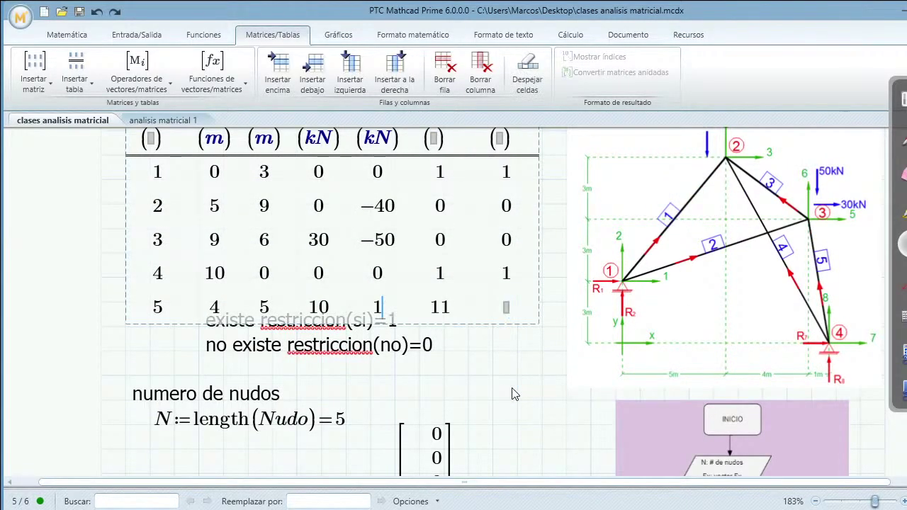
pyautogui.press('BackSpace')
pyautogui.press('BackSpace')
pyautogui.press('BackSpace')
pyautogui.press('BackSpace')
pyautogui.press('BackSpace')
pyautogui.press('BackSpace')
pyautogui.press('BackSpace')
pyautogui.press('BackSpace')
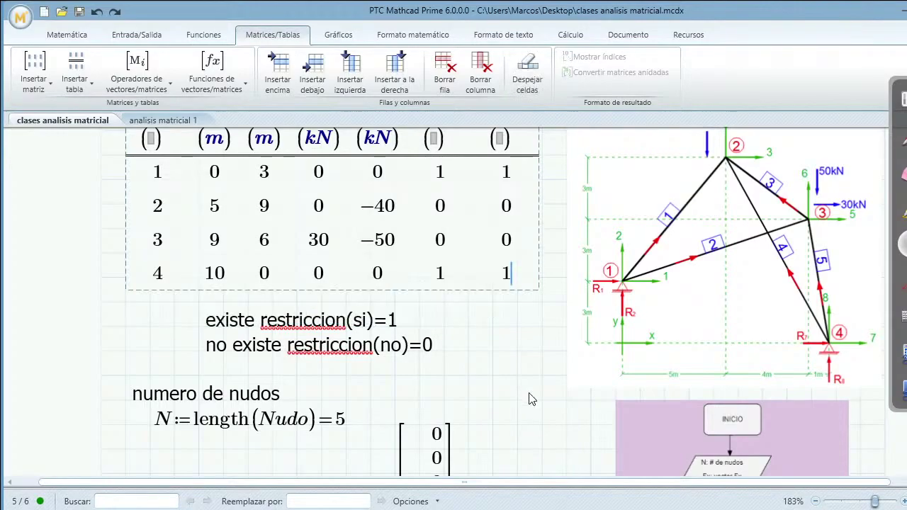
pyautogui.click(530, 398)
# - Review the force vector F and the Restx and Resty columns of the node table
pyautogui.scroll(-5, 517, 367)
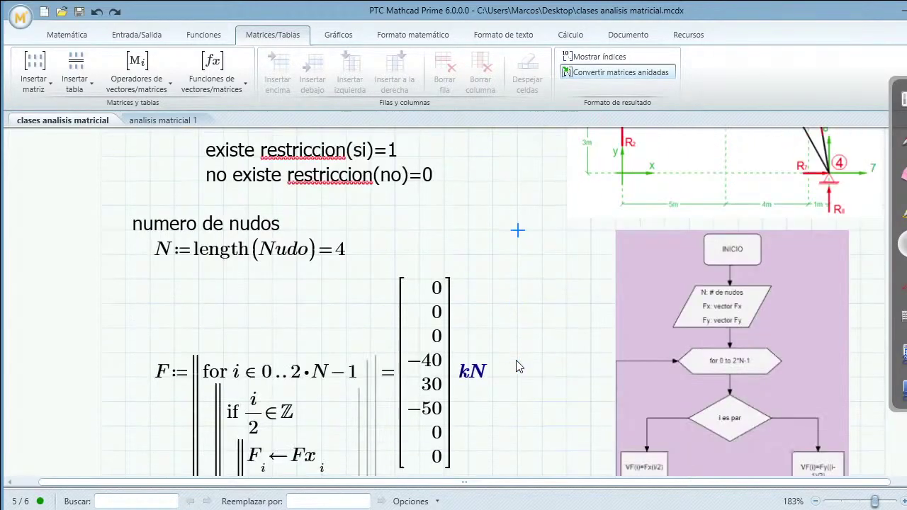
pyautogui.scroll(6, 516, 367)
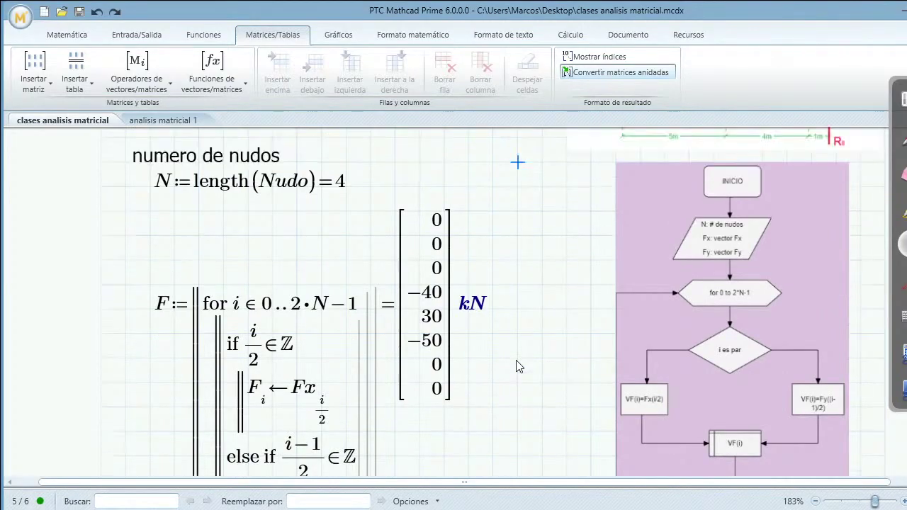
pyautogui.scroll(3, 487, 279)
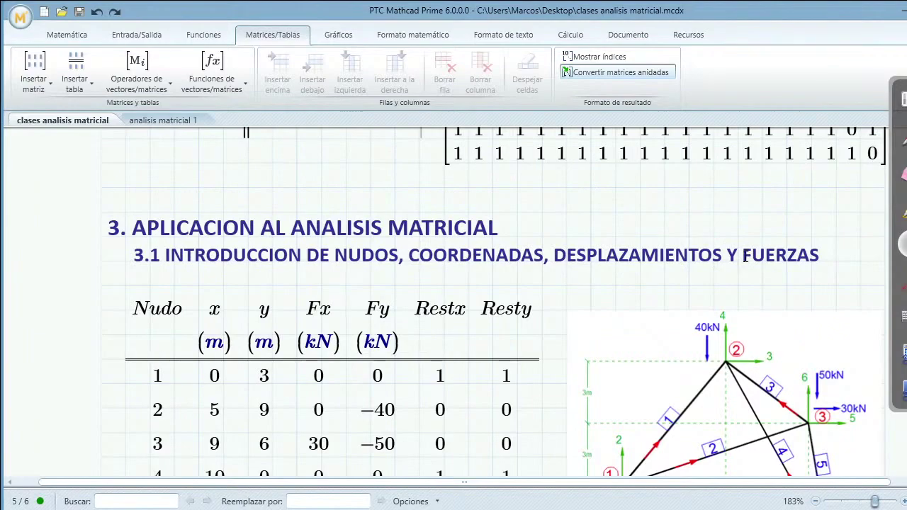
pyautogui.scroll(-5, 433, 298)
pyautogui.scroll(3, 437, 351)
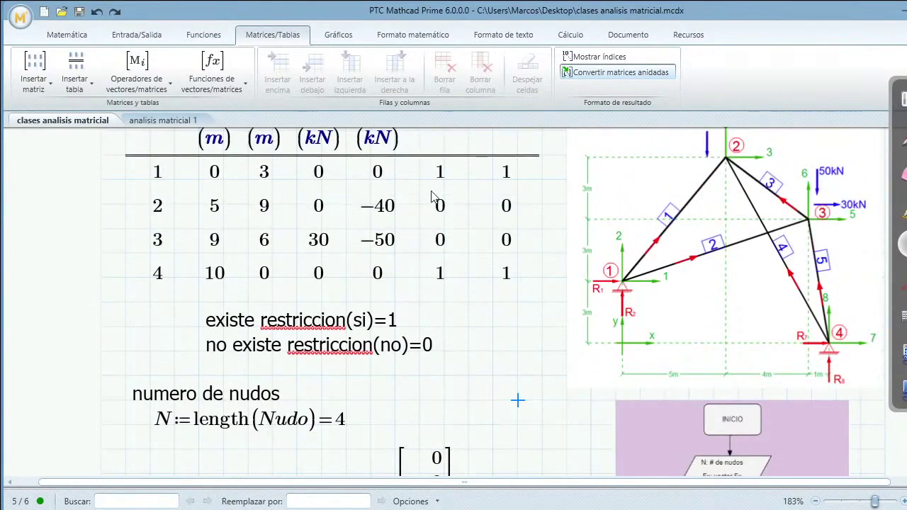
pyautogui.scroll(-3, 488, 290)
# - Move the green restraint flowchart image beneath the purple force vector flowchart
pyautogui.scroll(-13, 481, 309)
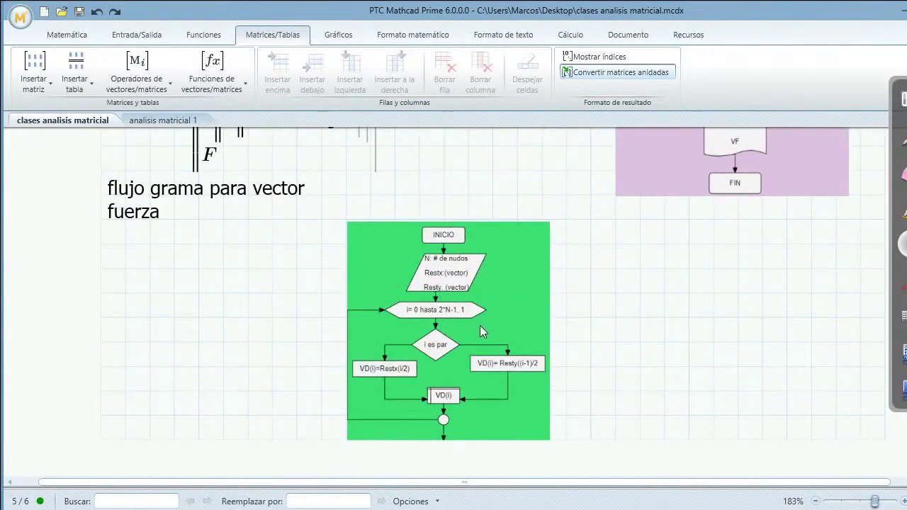
pyautogui.click(480, 331)
pyautogui.moveTo(482, 216); pyautogui.dragTo(799, 210)
# - Copy the F program, paste it below the "flujo grama para vector fuerza" text, and add a blank line above that text
pyautogui.scroll(2, 287, 262)
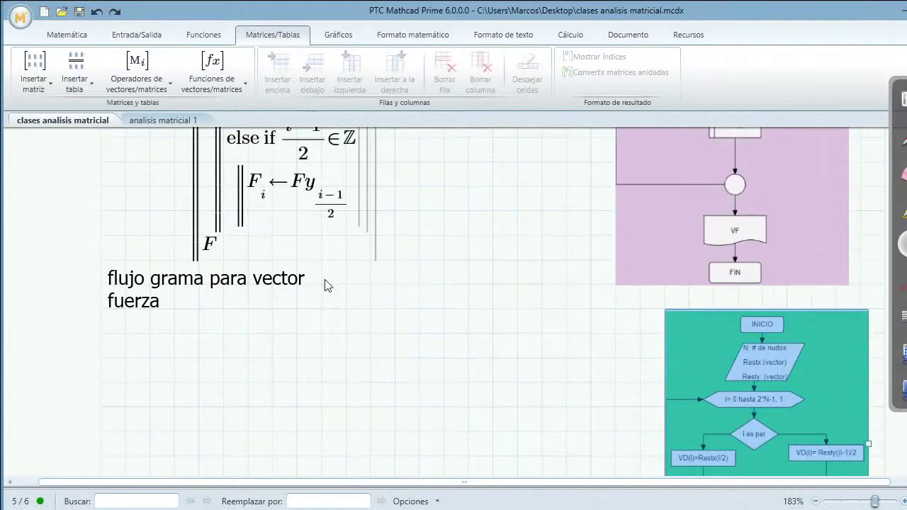
pyautogui.scroll(4, 460, 319)
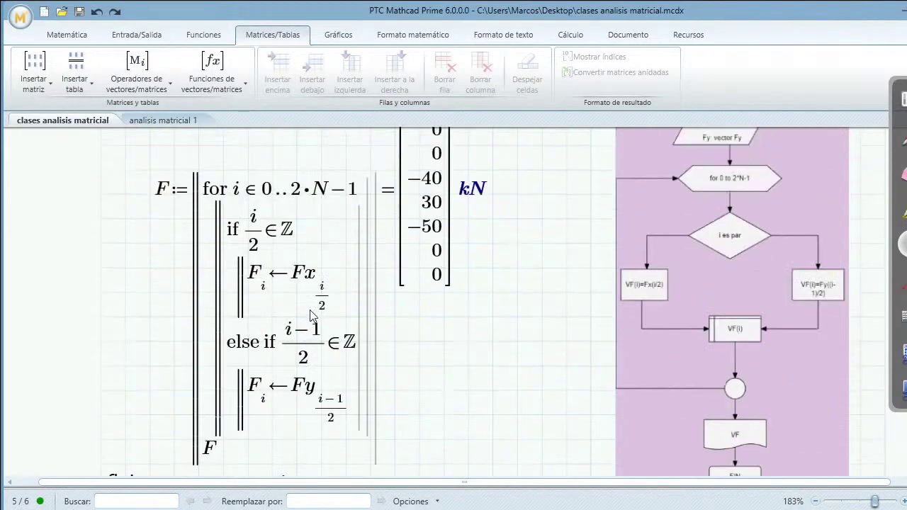
pyautogui.scroll(3, 310, 315)
pyautogui.click(346, 221)
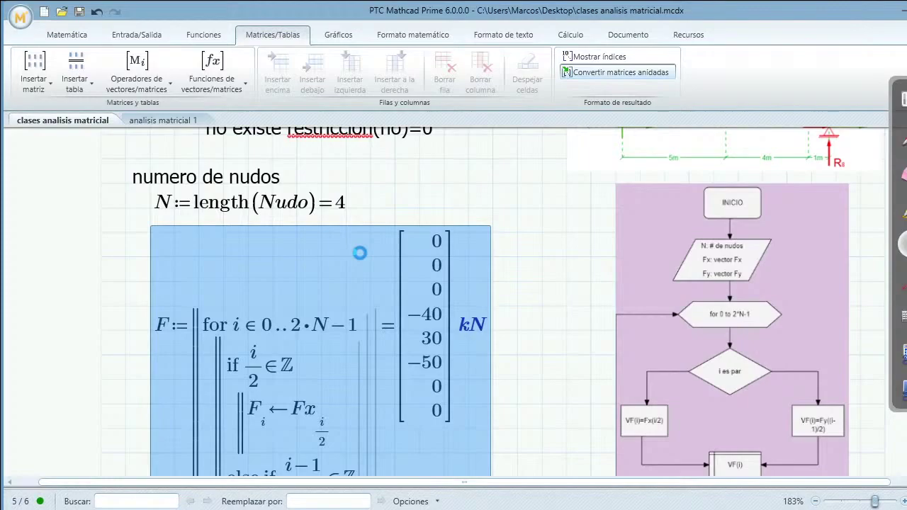
pyautogui.scroll(-5, 301, 313)
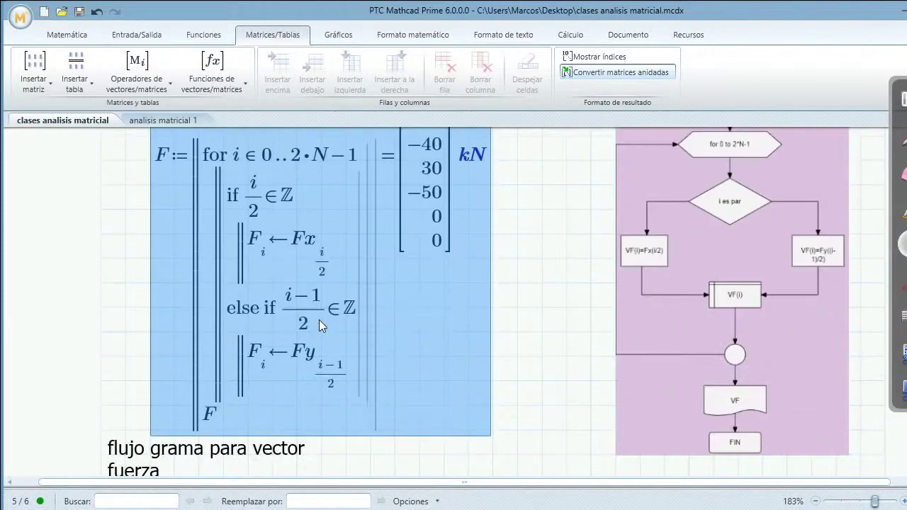
pyautogui.scroll(-5, 318, 320)
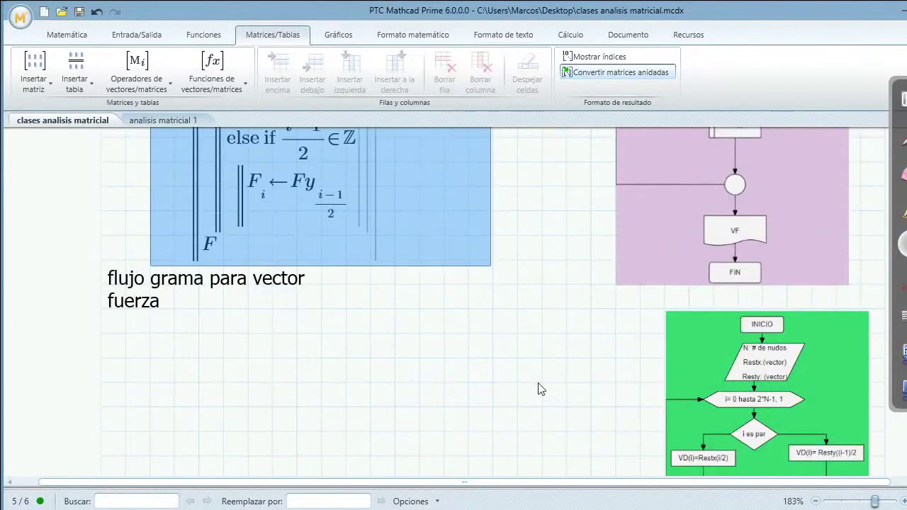
pyautogui.click(150, 362)
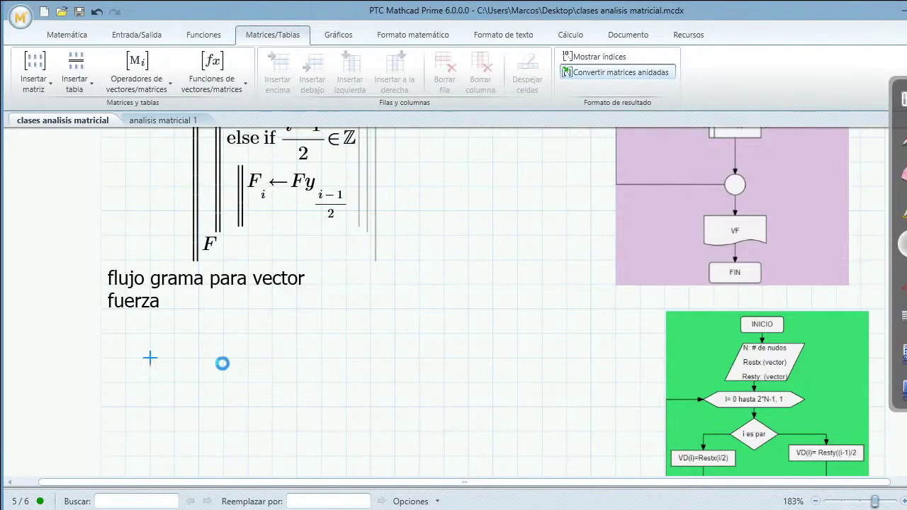
pyautogui.hotkey('ctrl', 'v')
pyautogui.click(540, 262)
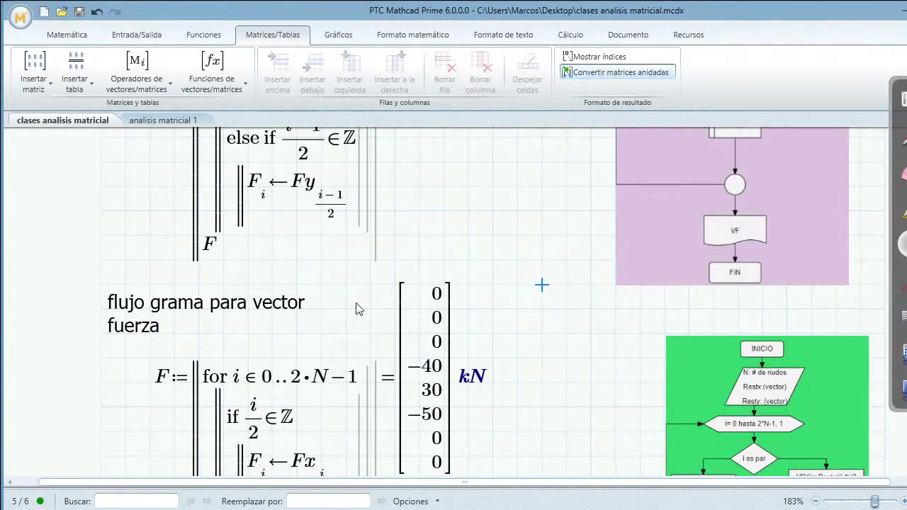
# - Compare the green flowchart's Restx and Resty inputs with the restraint columns of the node table
pyautogui.scroll(-5, 550, 297)
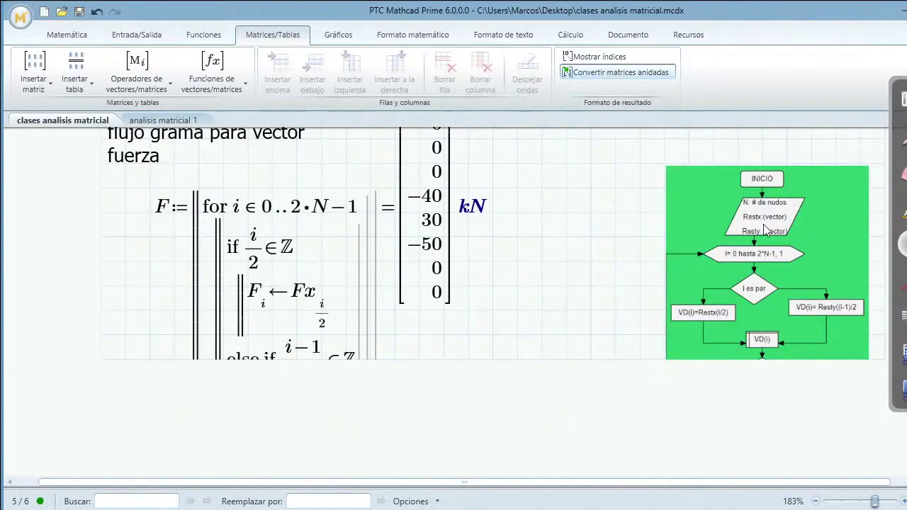
pyautogui.scroll(1, 764, 236)
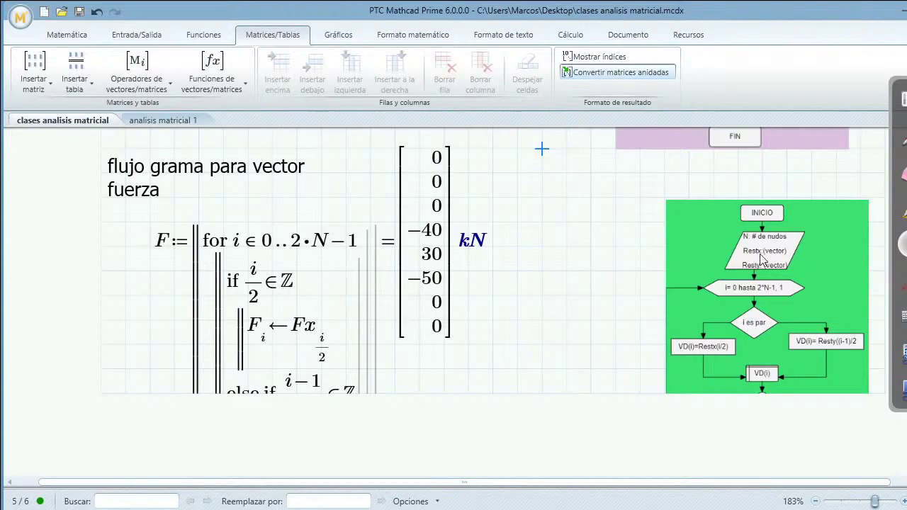
pyautogui.scroll(5, 540, 248)
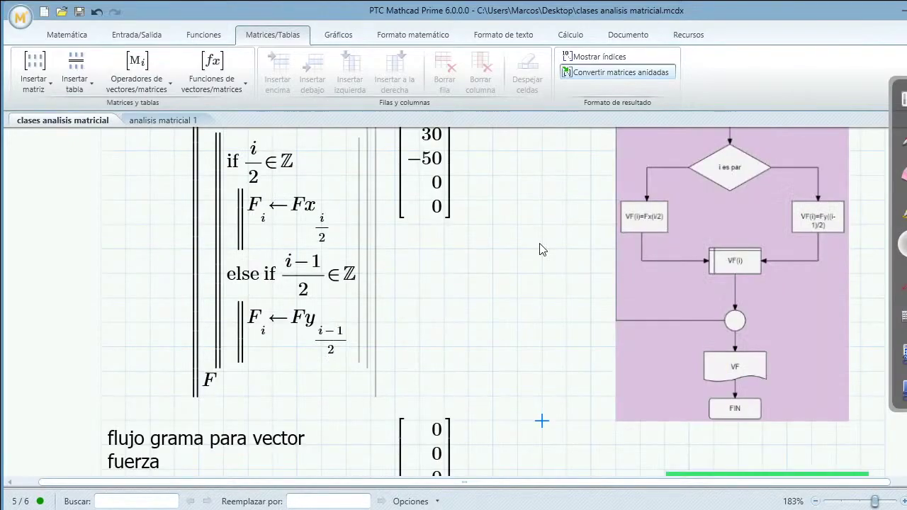
pyautogui.scroll(10, 540, 248)
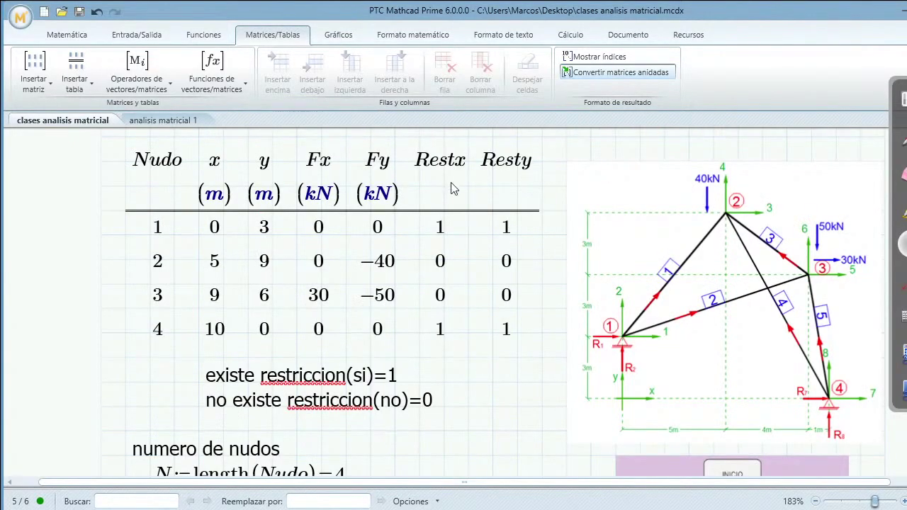
pyautogui.scroll(-15, 514, 202)
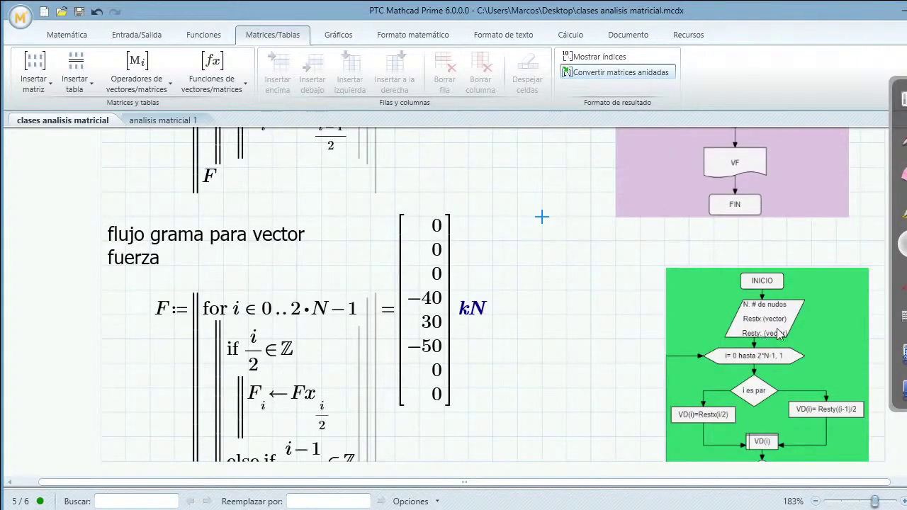
# - Rename the result variable of the copied F program to the Greek capital letter Δ
pyautogui.scroll(-1, 628, 358)
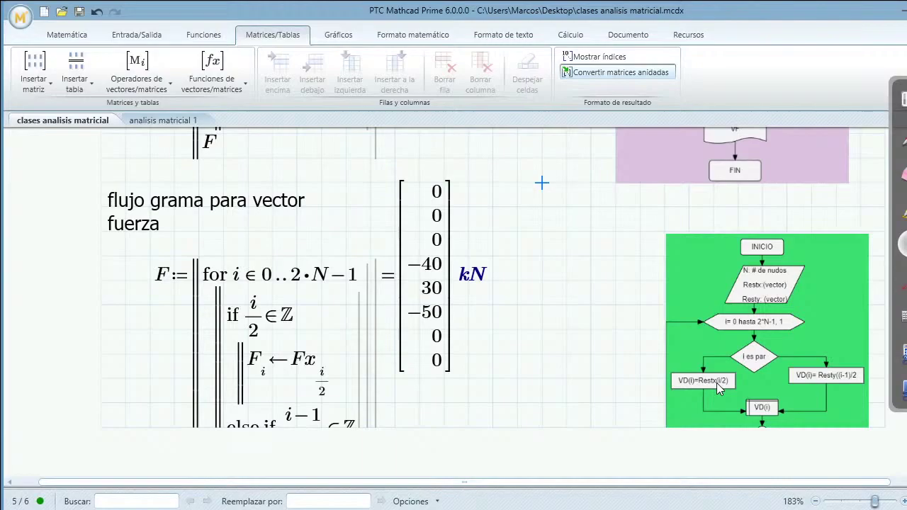
pyautogui.click(164, 276)
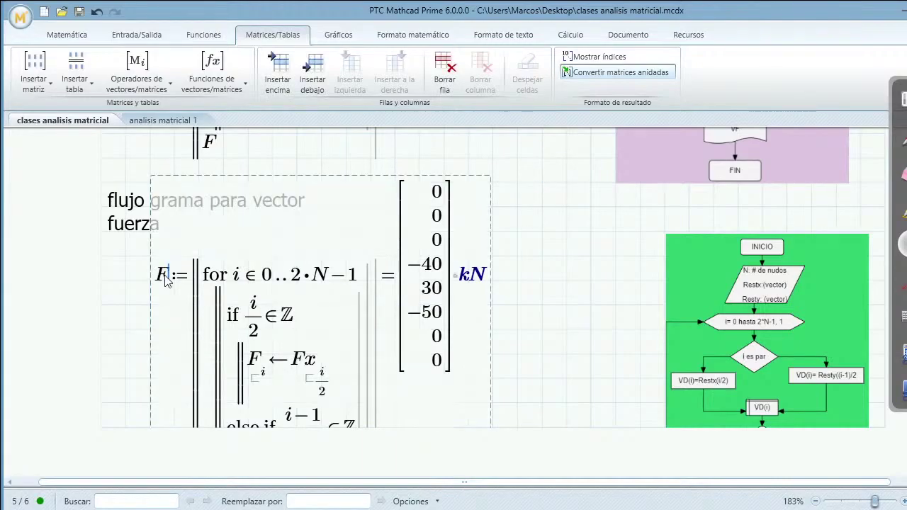
pyautogui.click(280, 274)
pyautogui.press('BackSpace')
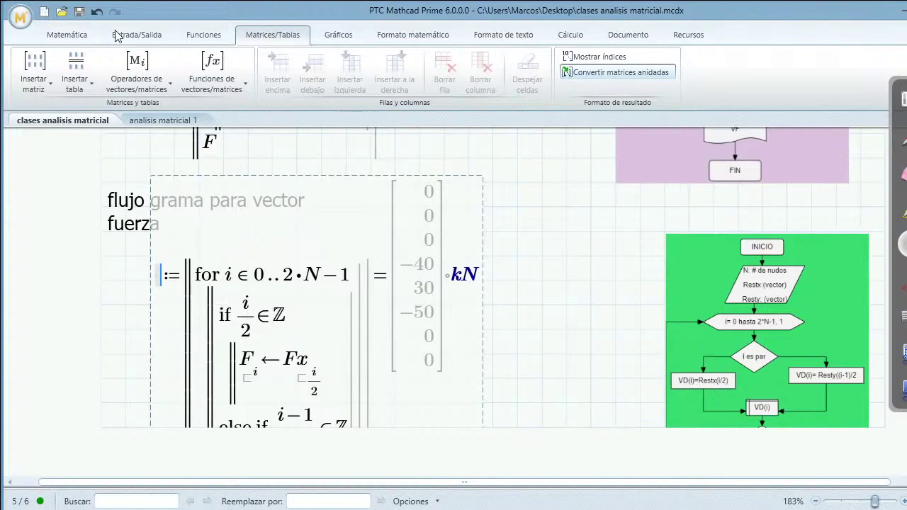
pyautogui.click(75, 39)
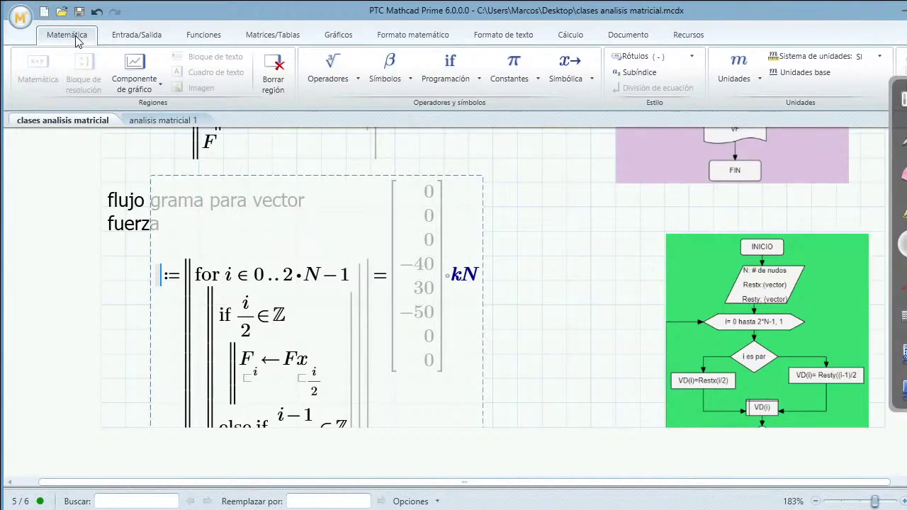
pyautogui.click(385, 70)
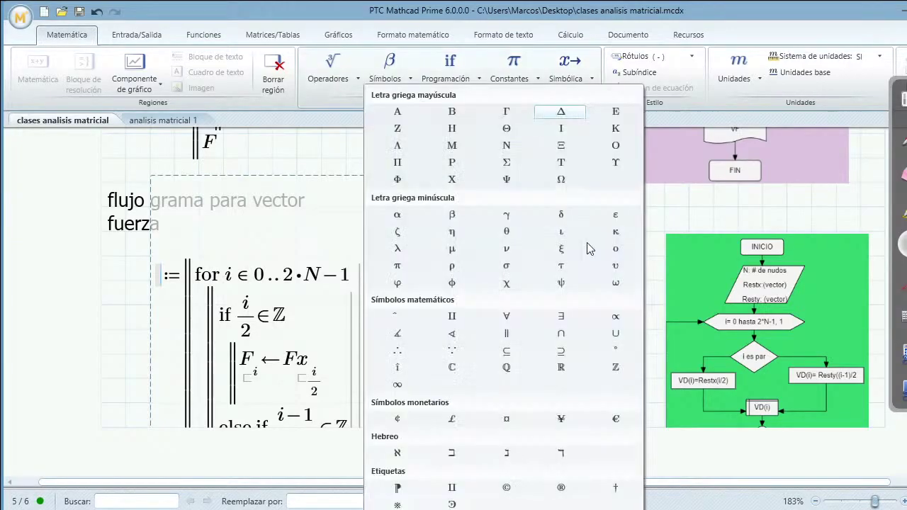
pyautogui.click(561, 111)
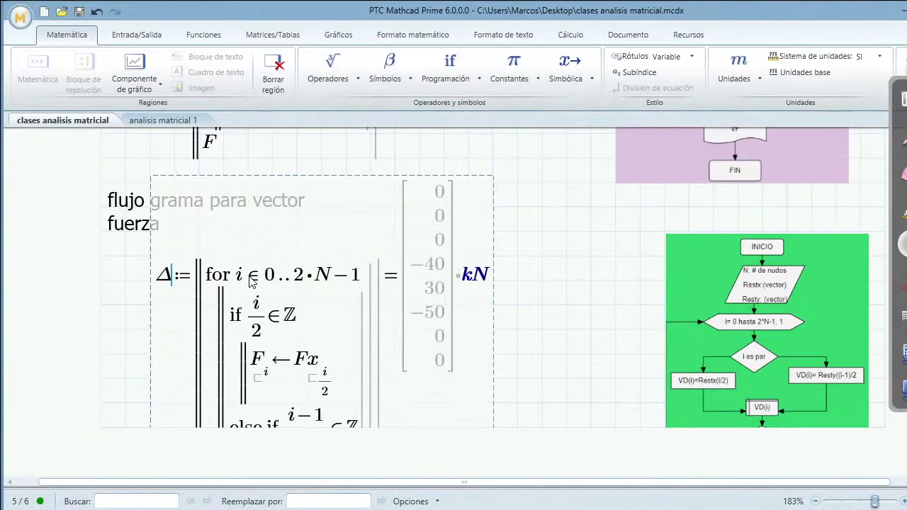
# - Replace F with Δ in the assignment of the copied program's even-index branch
pyautogui.click(255, 363)
pyautogui.press('space')
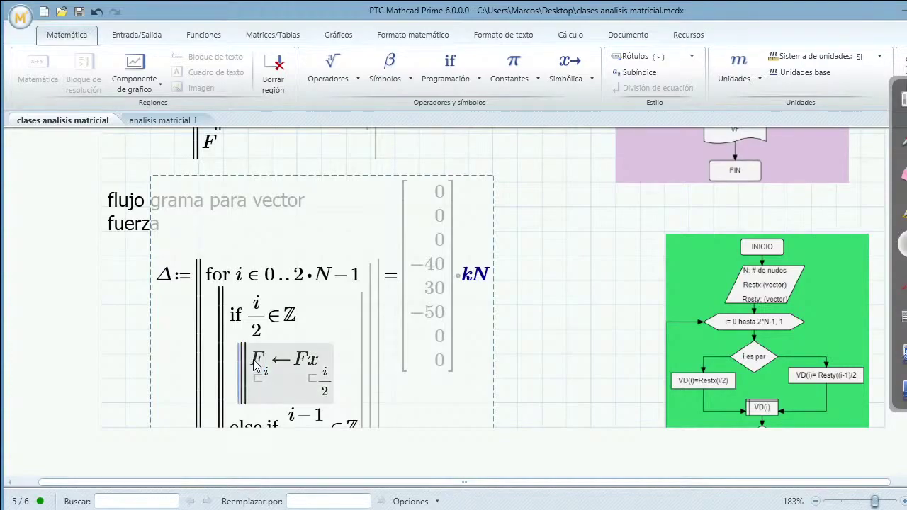
pyautogui.click(255, 363)
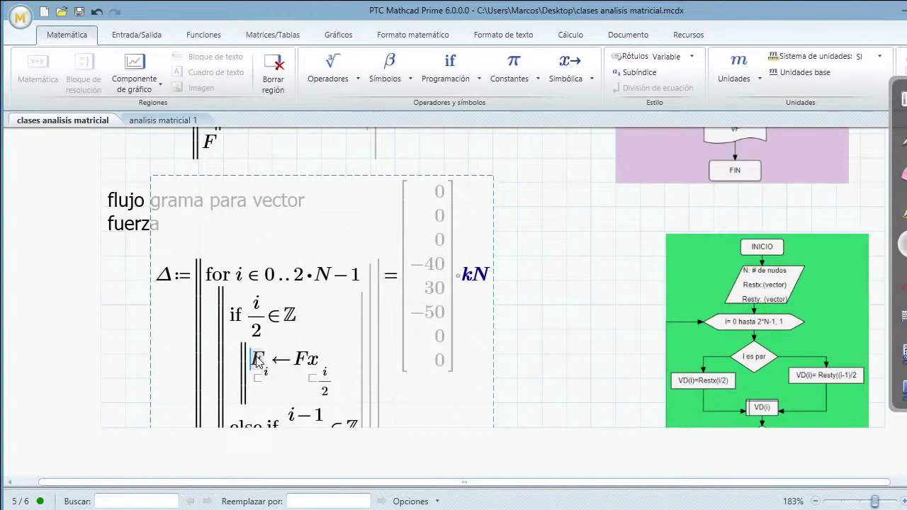
pyautogui.press('Delete')
pyautogui.write('D')
pyautogui.hotkey('ctrl', 'g')
# - Remove the blank line above the "numero de nudos" text and the one above the "flujo grama para vector fuerza" text
pyautogui.scroll(-3, 533, 310)
pyautogui.scroll(6, 496, 319)
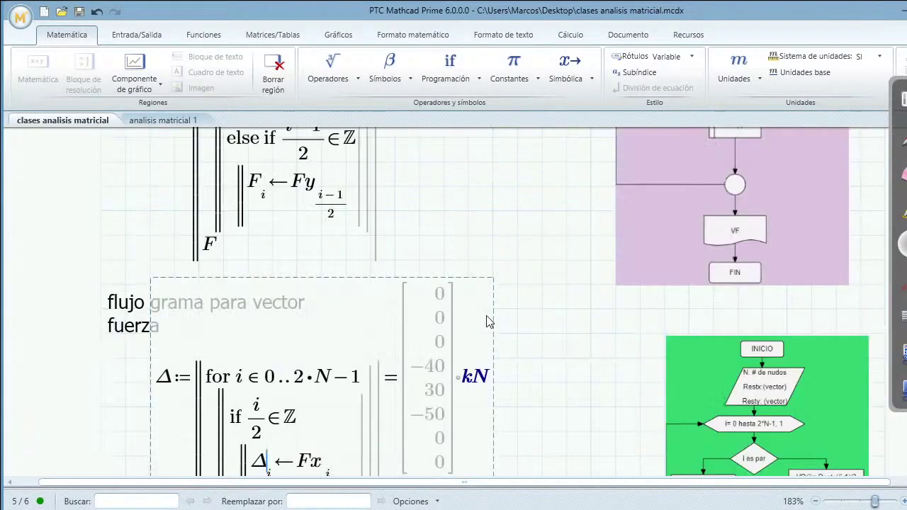
pyautogui.scroll(10, 486, 322)
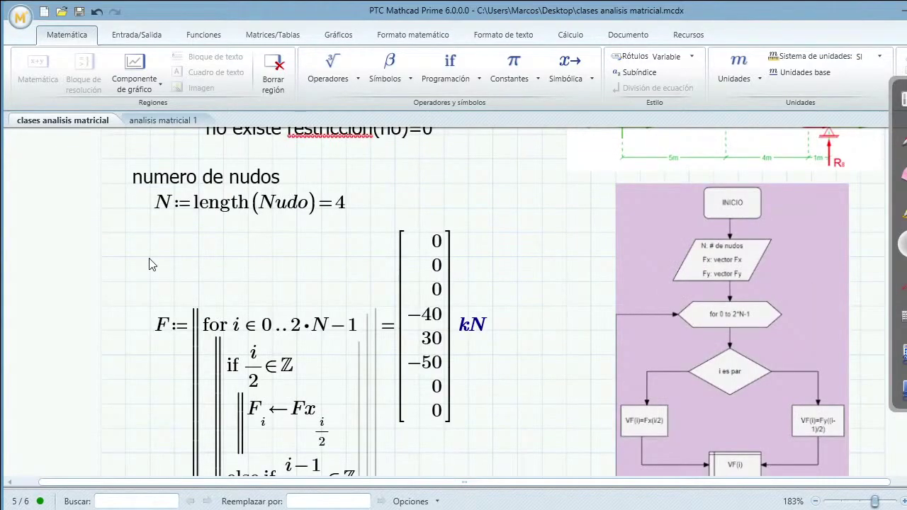
pyautogui.scroll(4, 151, 265)
pyautogui.click(100, 295)
pyautogui.press('BackSpace')
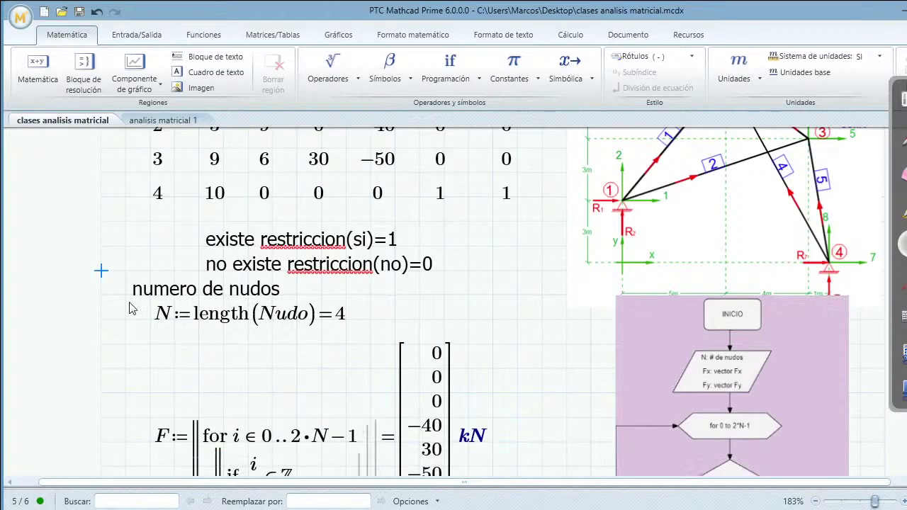
pyautogui.scroll(-15, 130, 308)
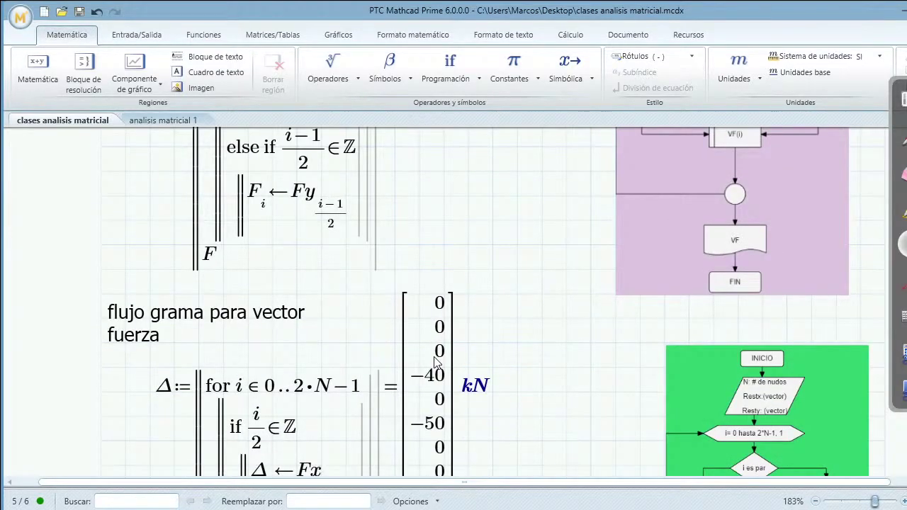
pyautogui.scroll(-1, 435, 361)
pyautogui.click(101, 260)
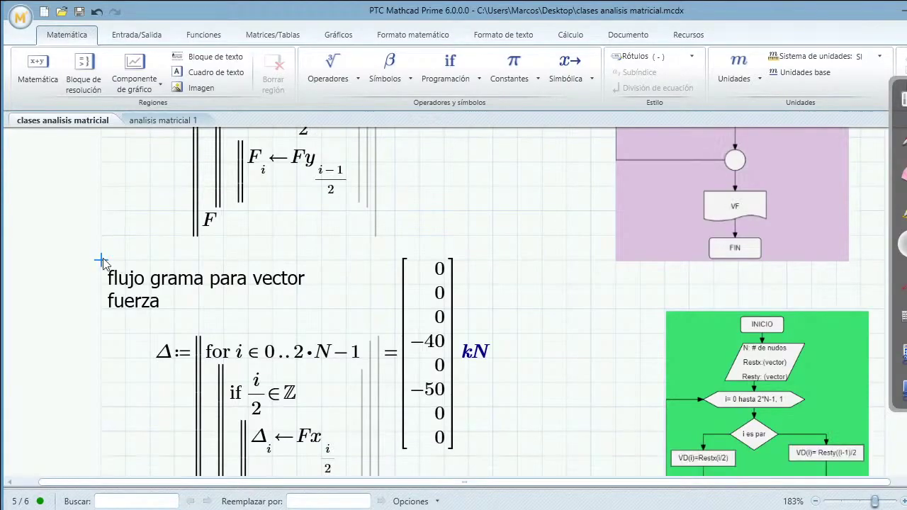
pyautogui.scroll(-2, 383, 377)
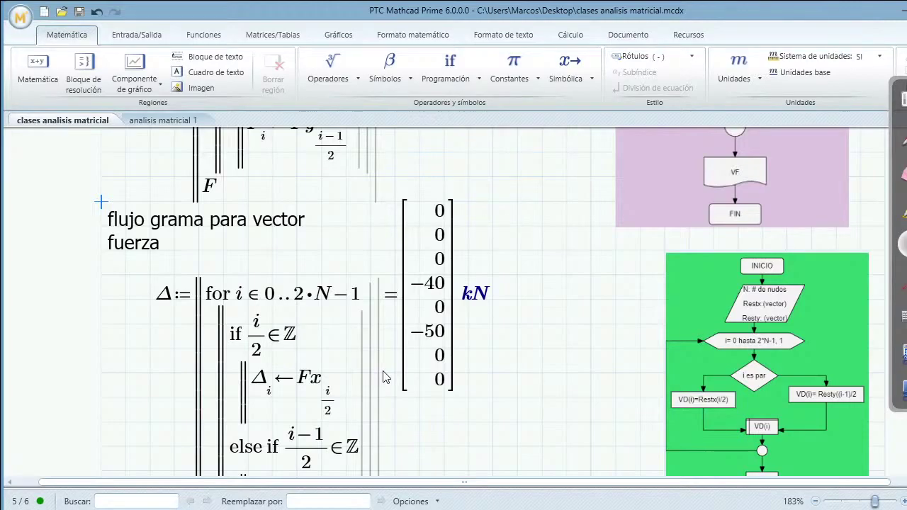
# - Replace F with Δ in the assignment of the else-if branch of the Δ program
pyautogui.scroll(-3, 383, 377)
pyautogui.click(255, 402)
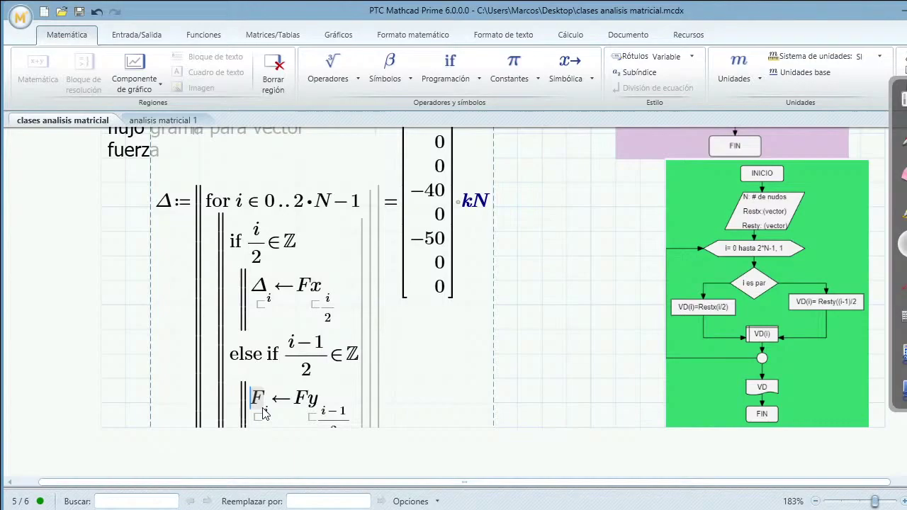
pyautogui.write('D')
pyautogui.hotkey('ctrl', 'g')
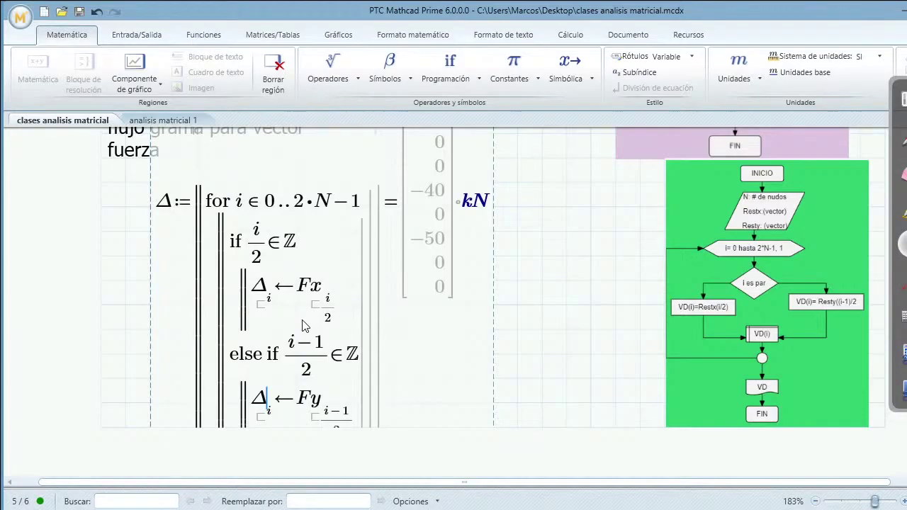
# - Replace Fx with Restx in the even-index branch of the Δ program, and Fy with Resty in its else-if branch
pyautogui.scroll(10, 455, 245)
pyautogui.scroll(-1, 468, 284)
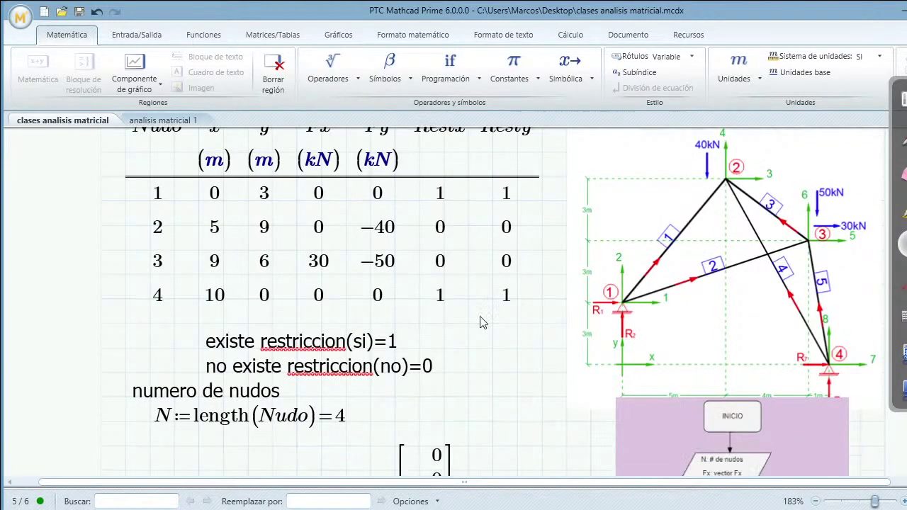
pyautogui.scroll(-9, 480, 322)
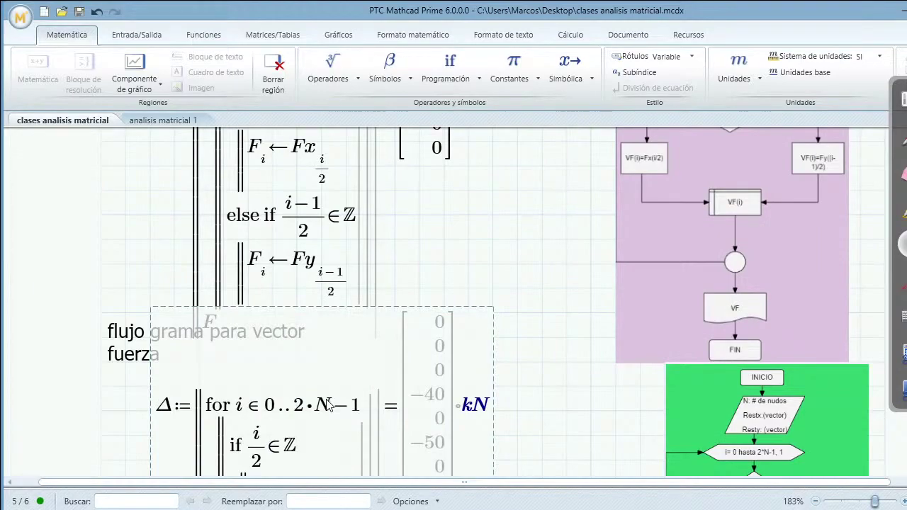
pyautogui.scroll(-7, 340, 319)
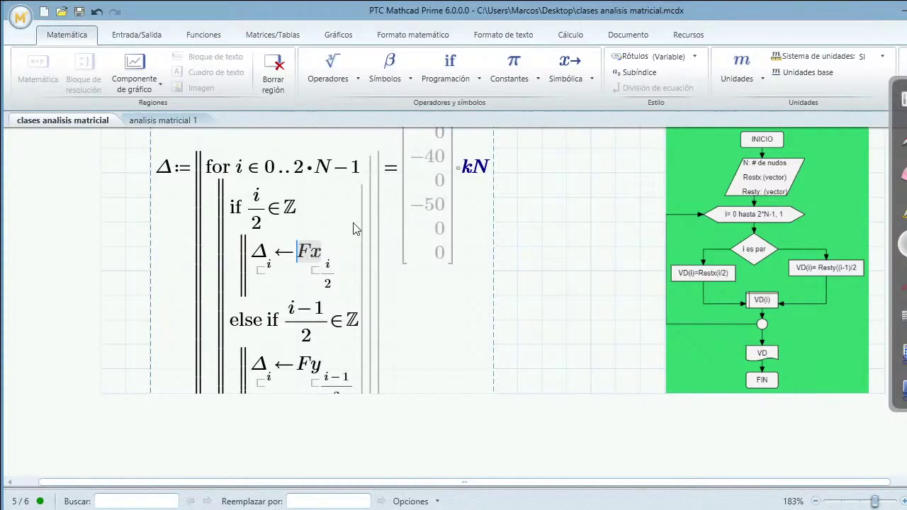
pyautogui.press('Delete')
pyautogui.write('Rest')
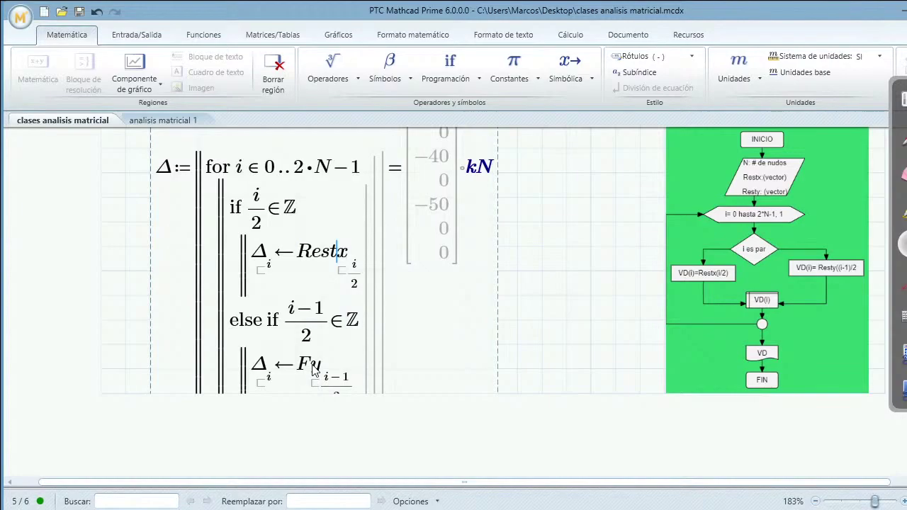
pyautogui.click(312, 364)
pyautogui.press('BackSpace')
pyautogui.write('r')
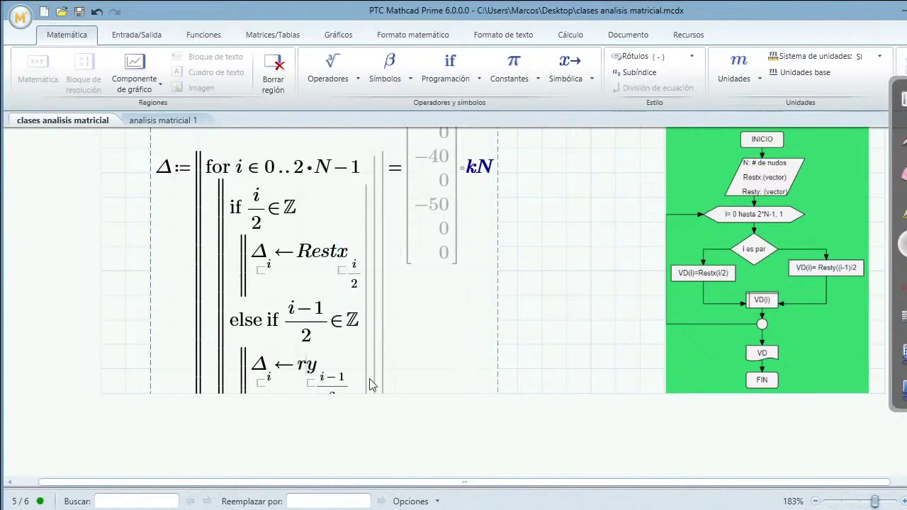
pyautogui.write('est')
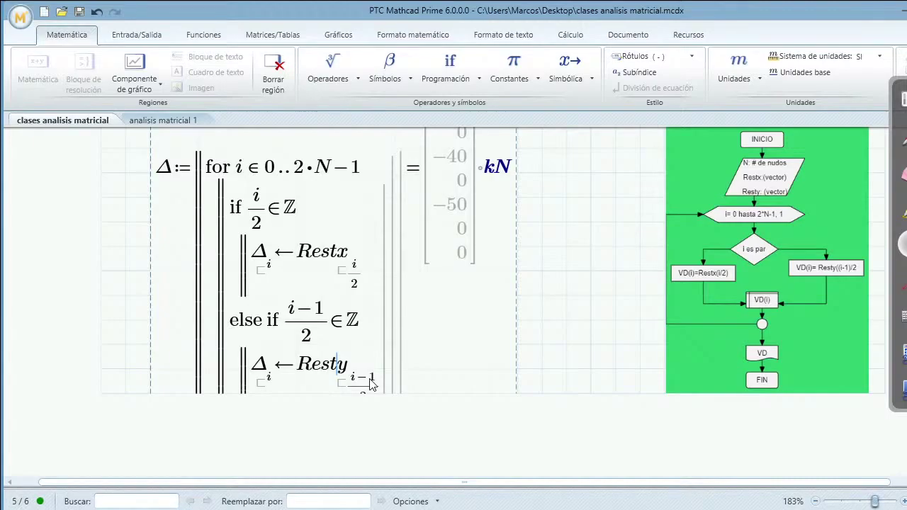
# - Check the Δ program against the node table's restraint columns and the green flowchart, and select the unit of the Δ result
pyautogui.scroll(5, 471, 225)
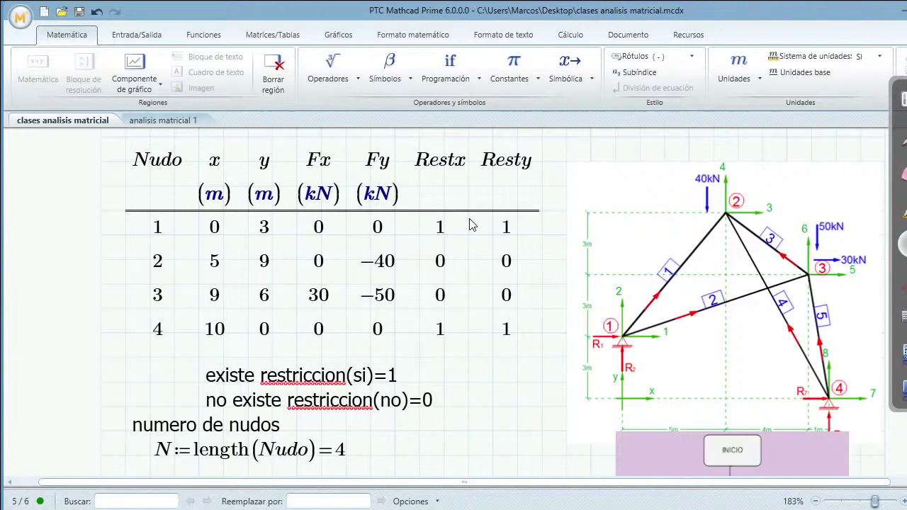
pyautogui.scroll(-5, 466, 358)
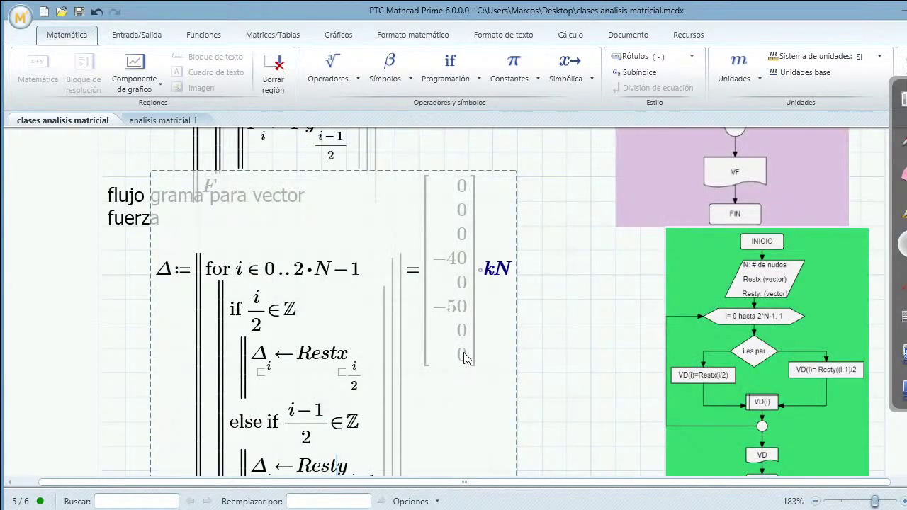
pyautogui.scroll(-2, 464, 354)
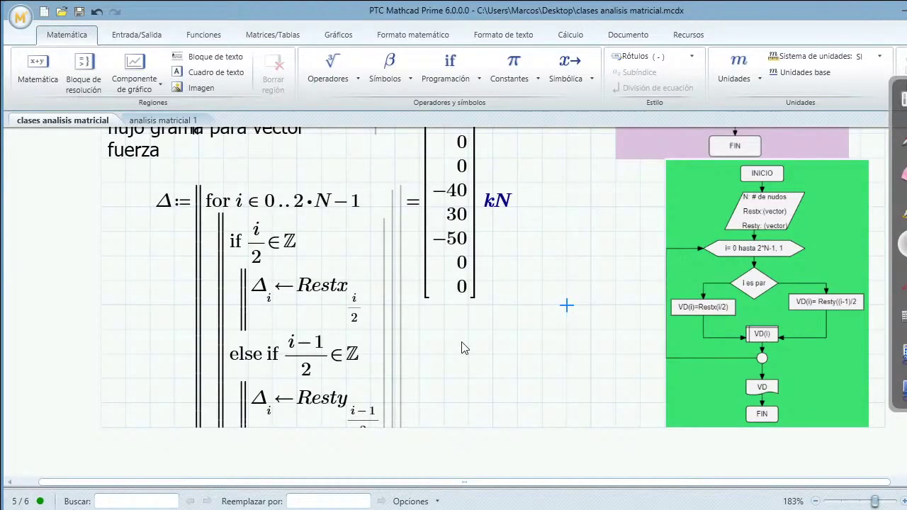
pyautogui.scroll(5, 461, 347)
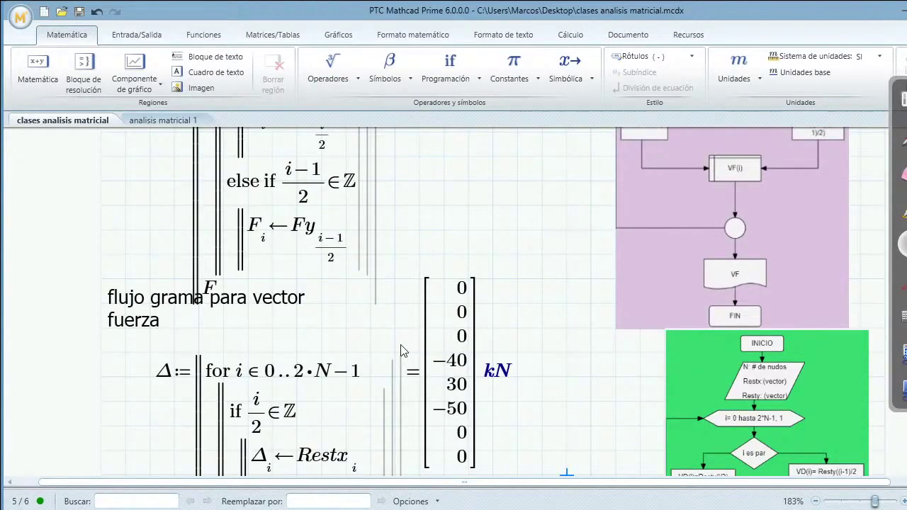
pyautogui.scroll(-6, 401, 350)
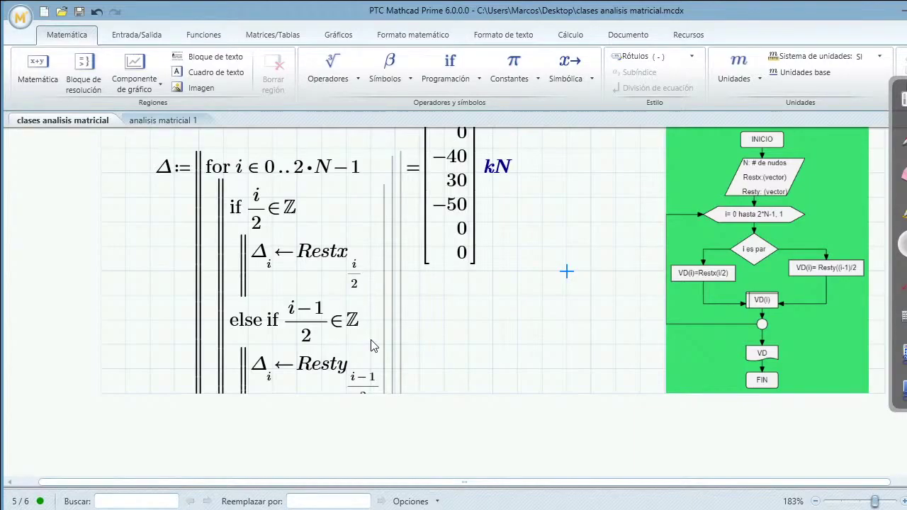
pyautogui.scroll(-3, 564, 390)
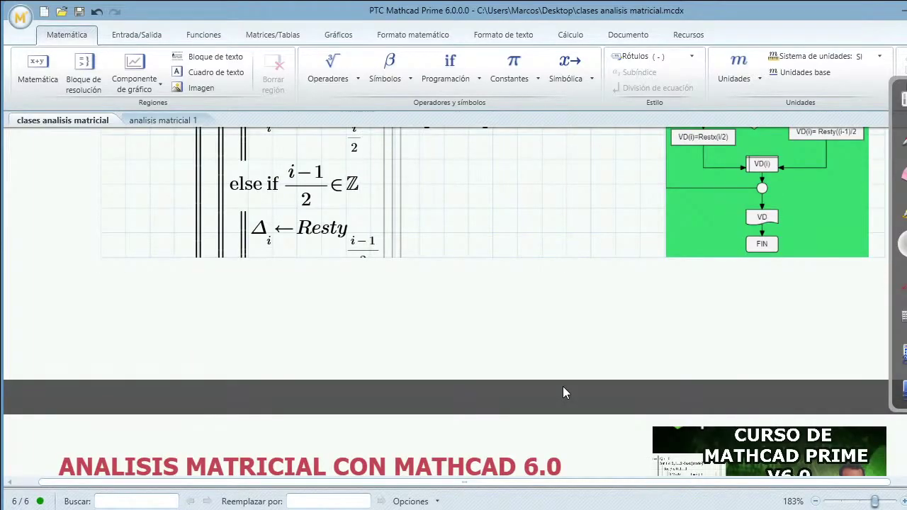
pyautogui.scroll(5, 563, 388)
pyautogui.click(555, 275)
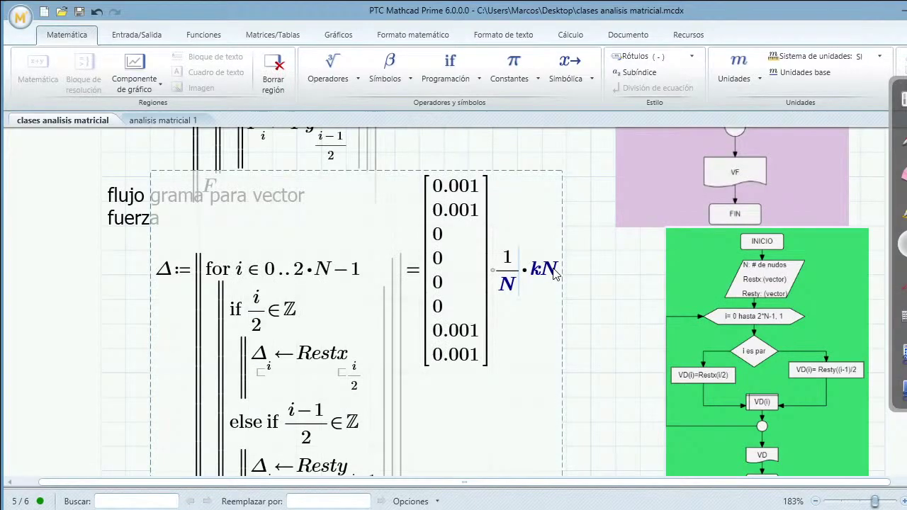
pyautogui.click(555, 275)
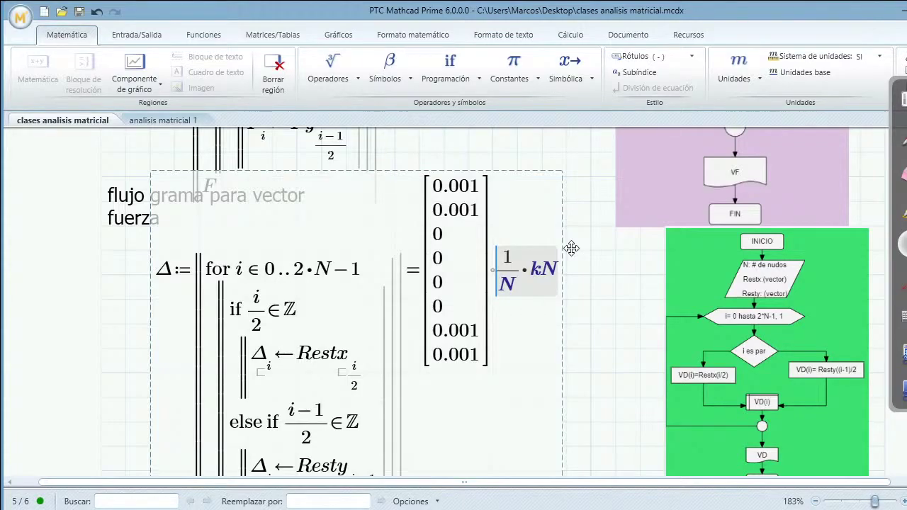
# - Try test values in the node table: Resty 2 for node 1, Restx 3 and Resty 4 for node 2, and Restx 5 for node 3
pyautogui.scroll(10, 446, 206)
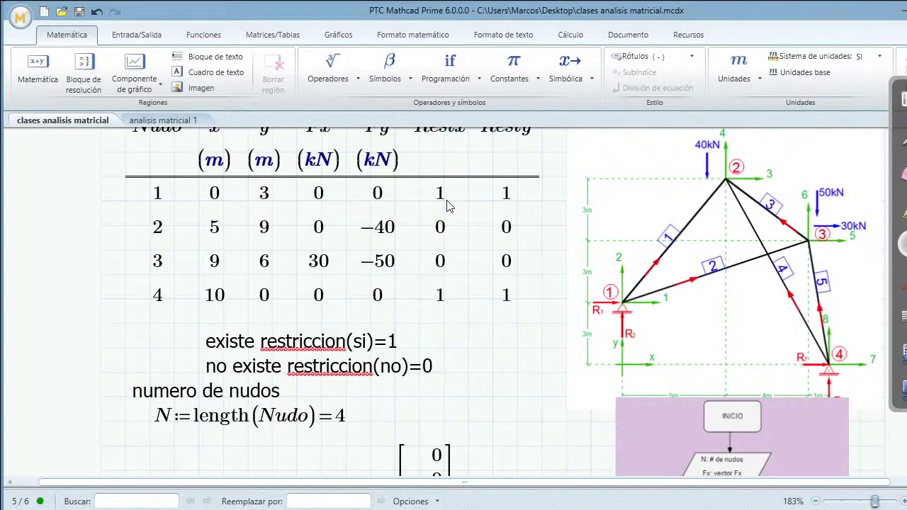
pyautogui.click(435, 234)
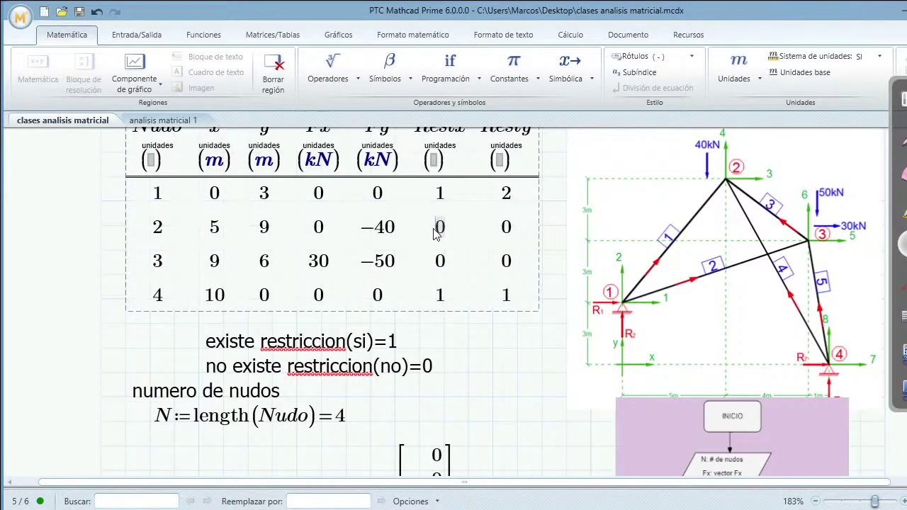
pyautogui.write('3')
pyautogui.press('Tab')
pyautogui.write('4')
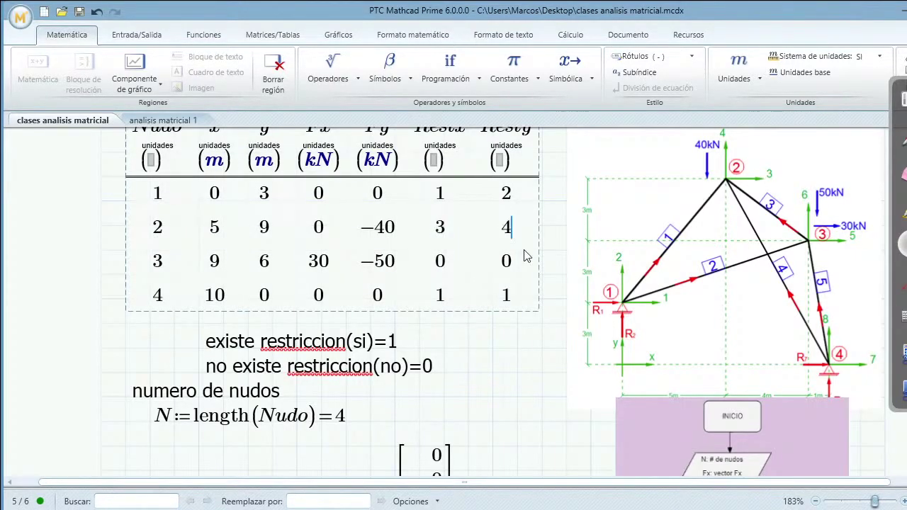
pyautogui.click(440, 261)
pyautogui.write('5')
pyautogui.scroll(-5, 496, 280)
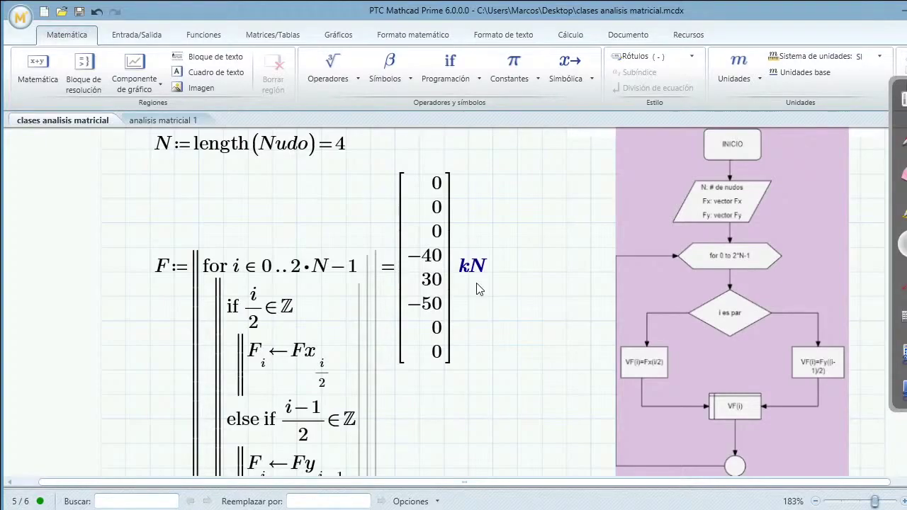
pyautogui.scroll(4, 516, 312)
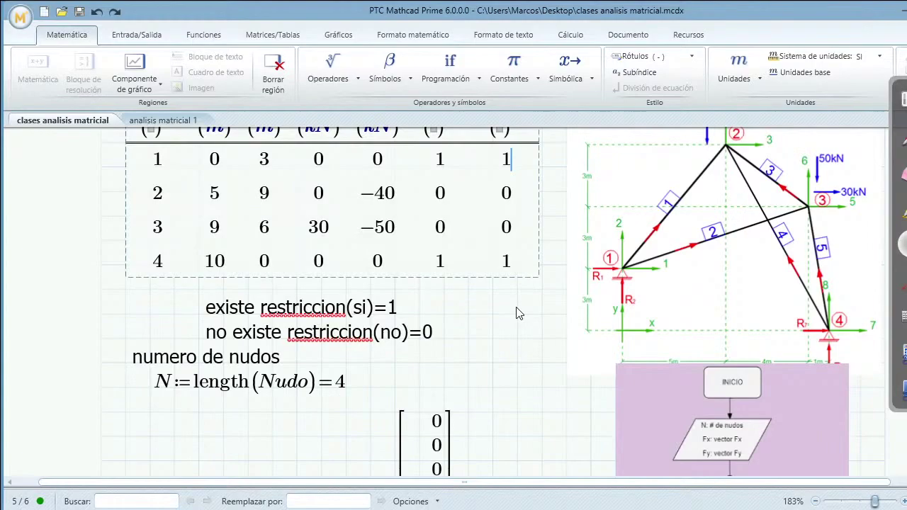
# - Move the "flujo grama para vector fuerza" caption into the empty collapsible area above it
pyautogui.scroll(-10, 517, 313)
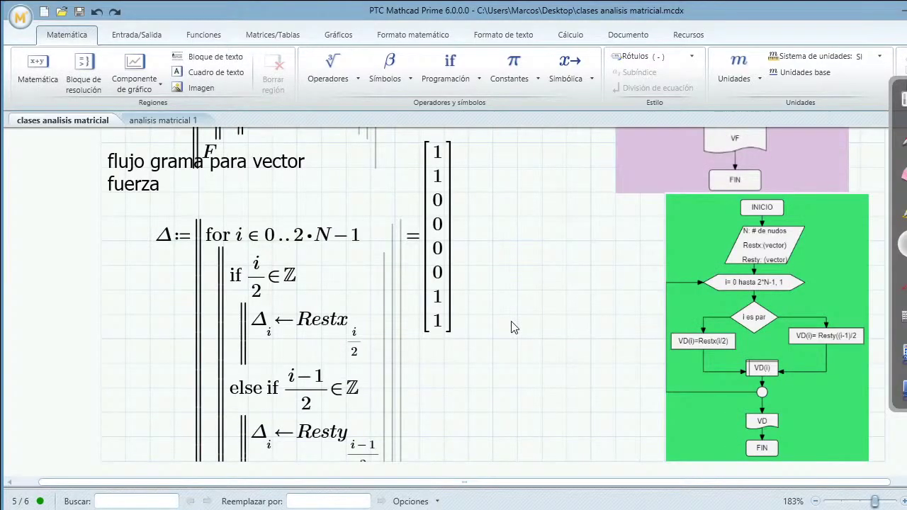
pyautogui.scroll(4, 514, 328)
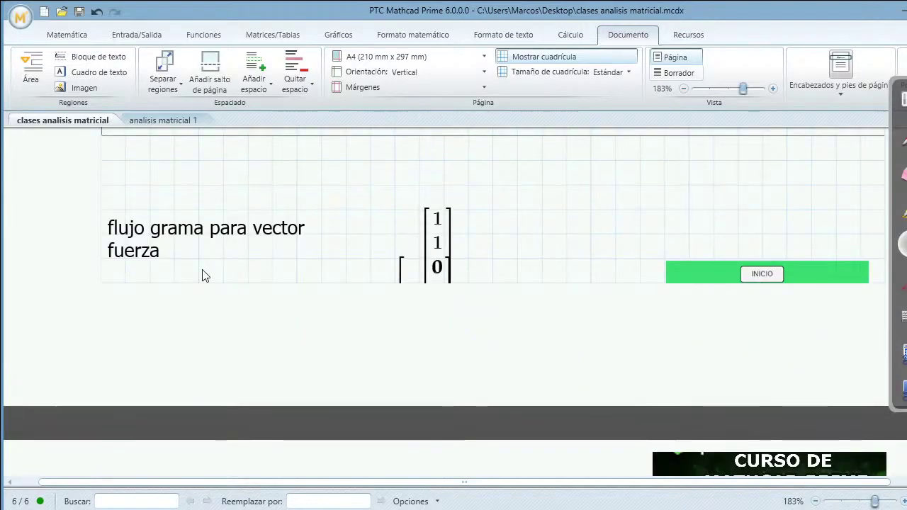
pyautogui.scroll(3, 202, 276)
pyautogui.click(167, 320)
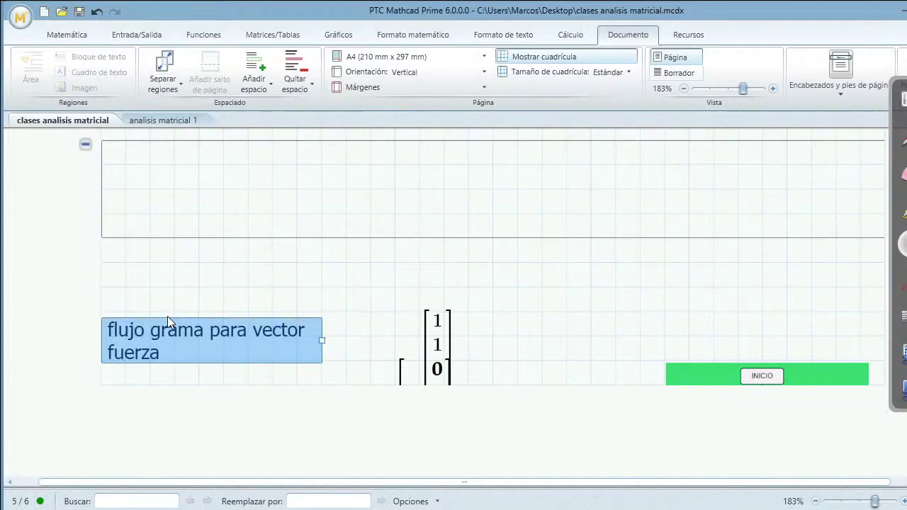
pyautogui.click(124, 161)
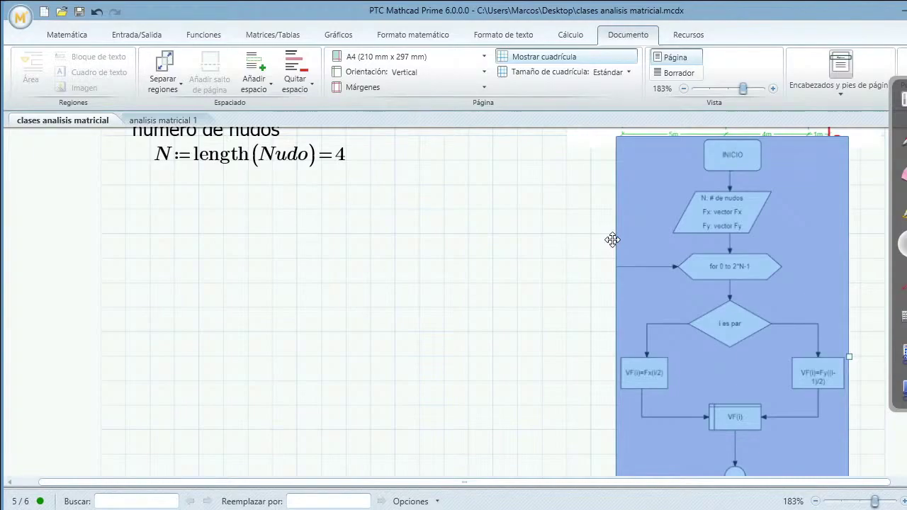
# - Place the purple and green flowcharts beside the F and Δ programs inside the collapsible area
pyautogui.scroll(-3, 612, 239)
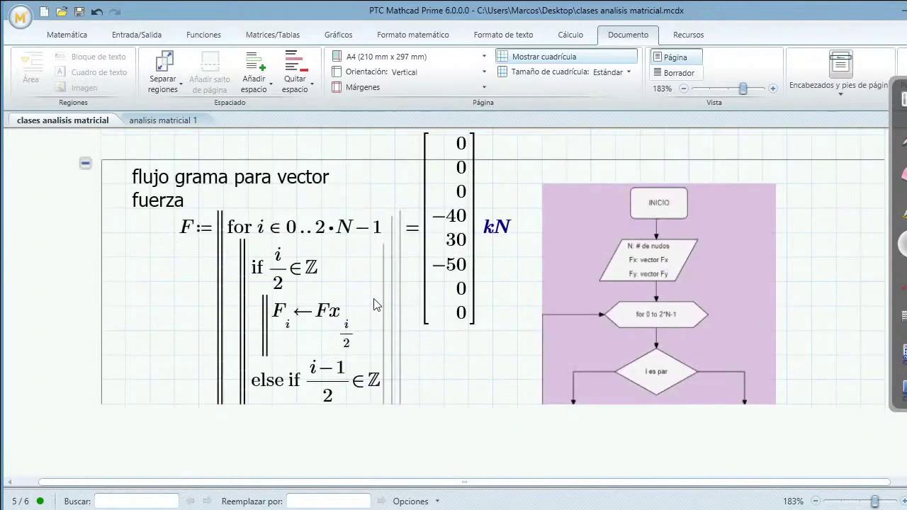
pyautogui.scroll(-1, 376, 303)
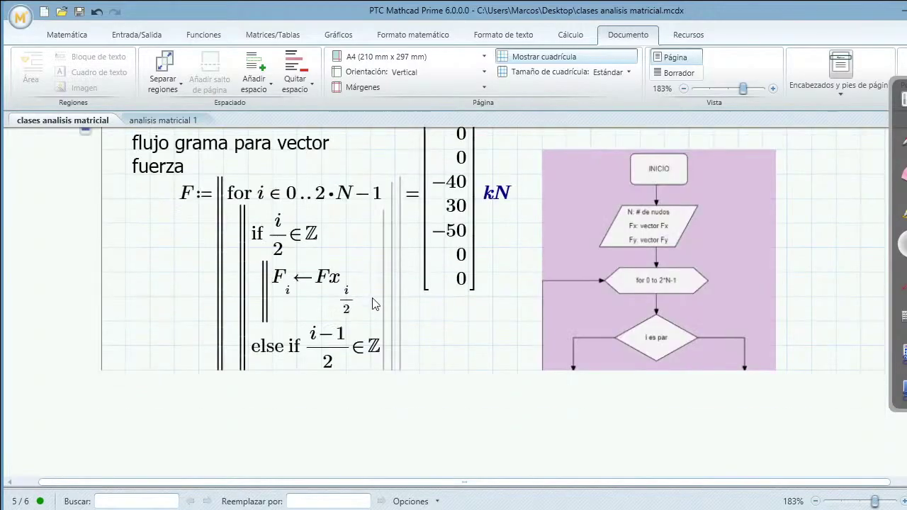
pyautogui.scroll(-6, 435, 336)
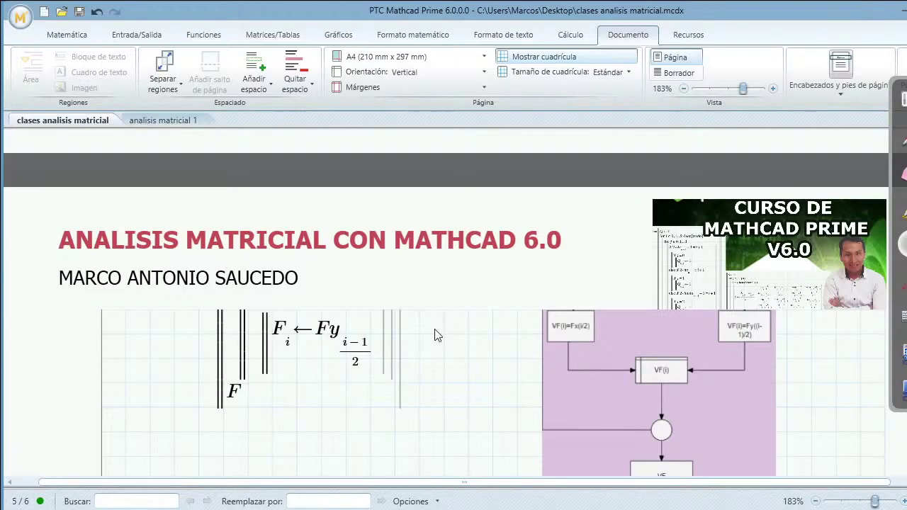
pyautogui.scroll(-10, 435, 336)
pyautogui.click(569, 254)
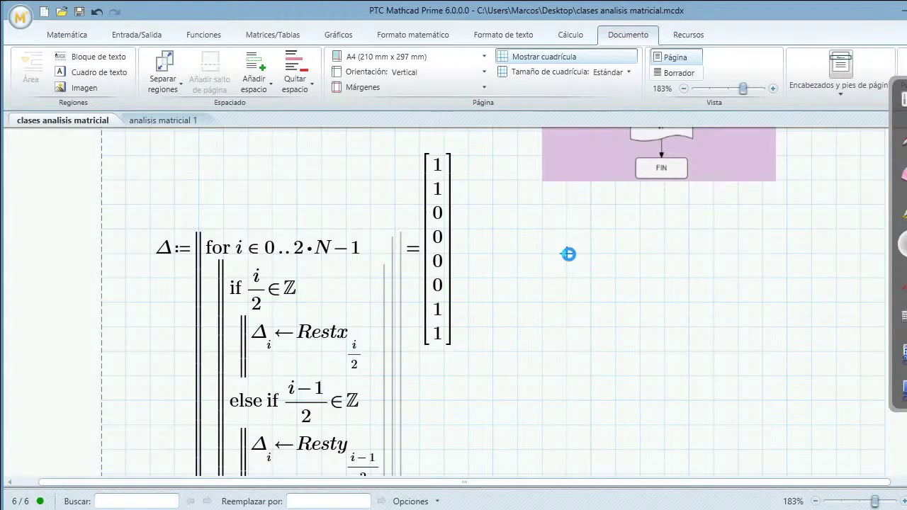
pyautogui.scroll(-4, 568, 253)
pyautogui.click(664, 323)
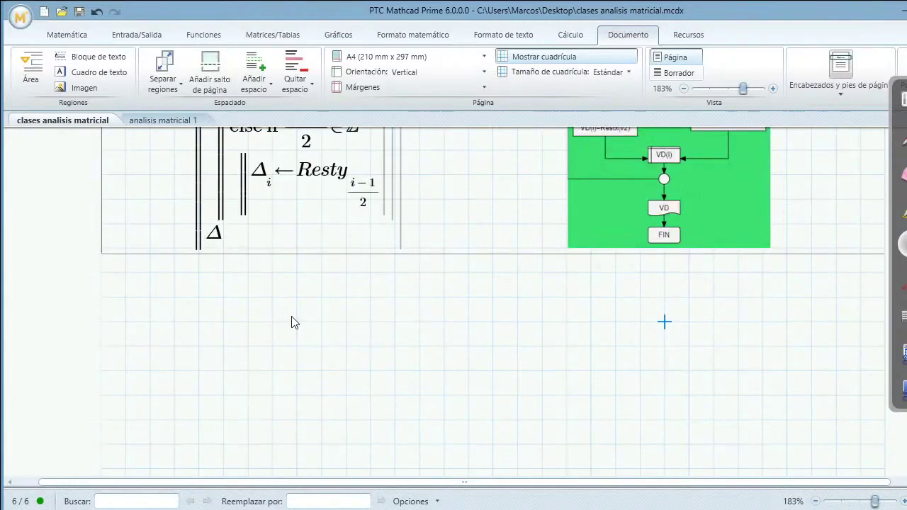
pyautogui.scroll(3, 295, 323)
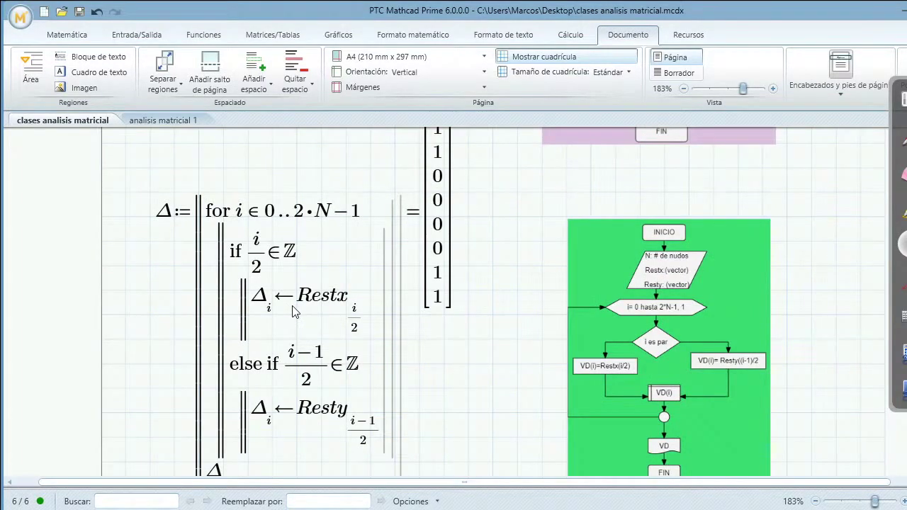
pyautogui.scroll(5, 199, 296)
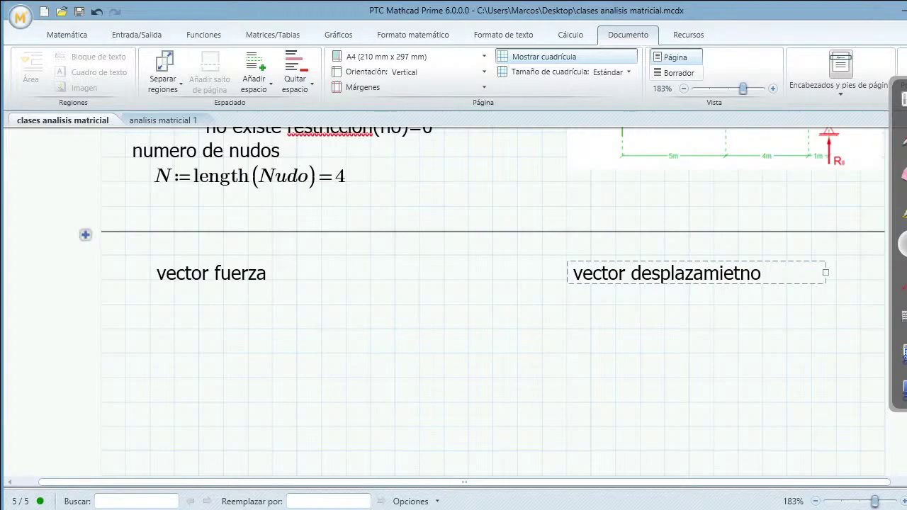
# - Correct the spelling of the second vector label to "vector desplazamiento"
pyautogui.press('BackSpace')
pyautogui.press('BackSpace')
pyautogui.press('BackSpace')
pyautogui.write('nto')
# - Insert the evaluation of the force vector F and position it beneath the "vector fuerza" label
pyautogui.click(150, 356)
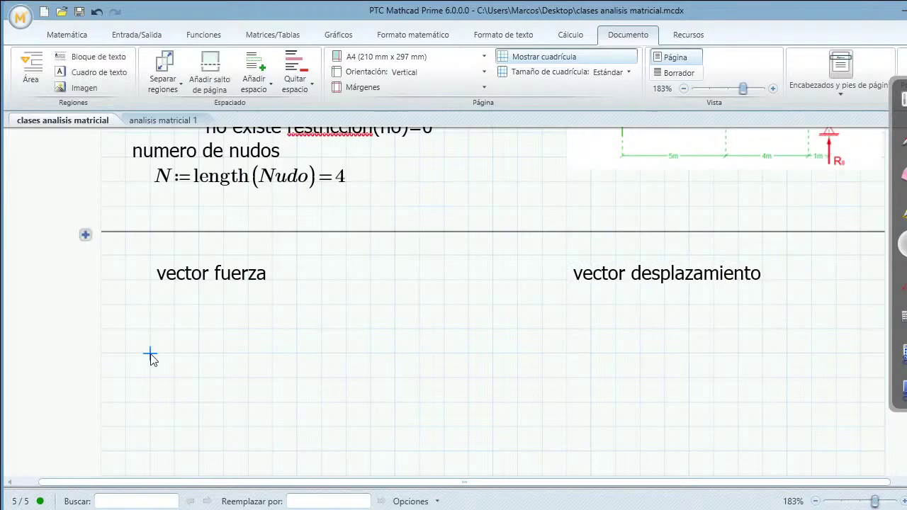
pyautogui.hotkey('ctrl', 'v')
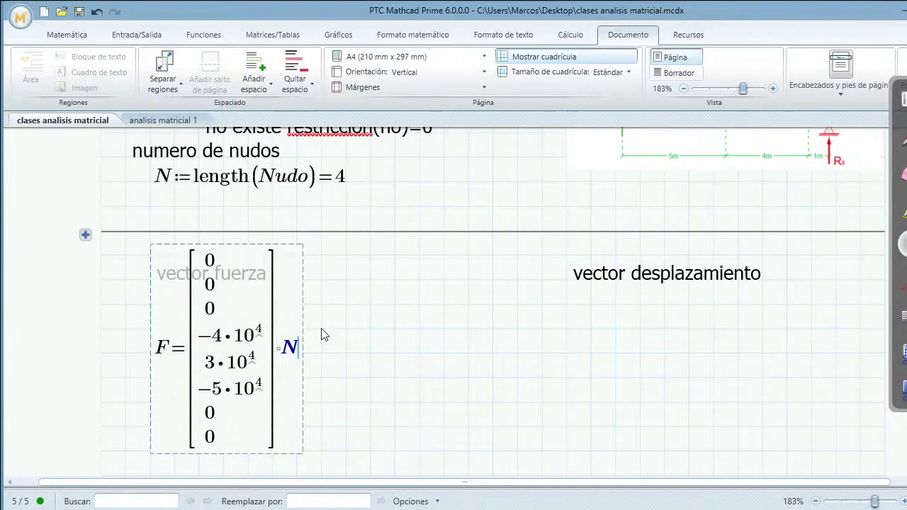
pyautogui.moveTo(289, 362); pyautogui.dragTo(289, 411)
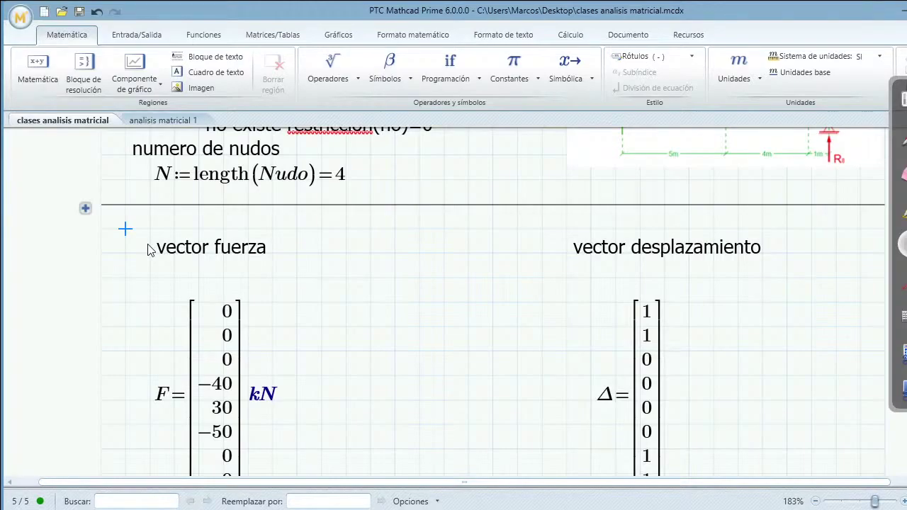
# - Compare the node table and truss drawing with the force vector F and displacement vector Δ
pyautogui.scroll(5, 673, 262)
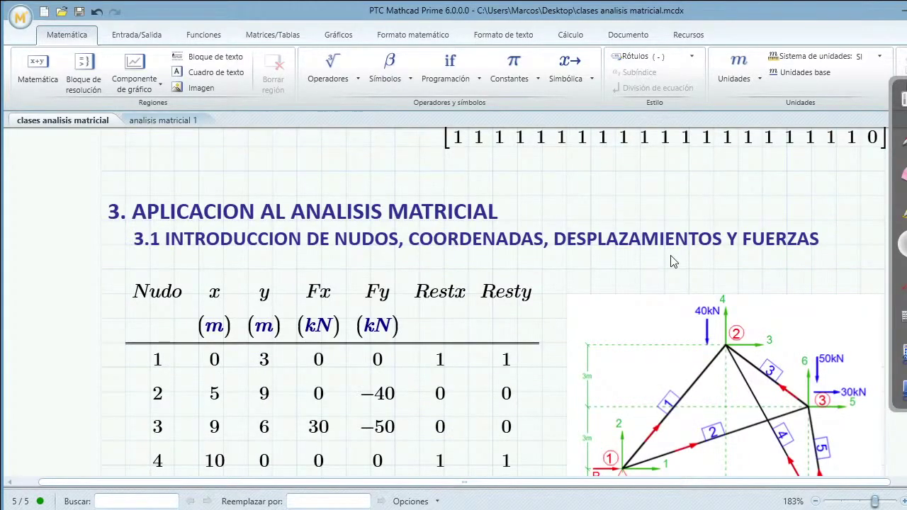
pyautogui.scroll(-5, 673, 261)
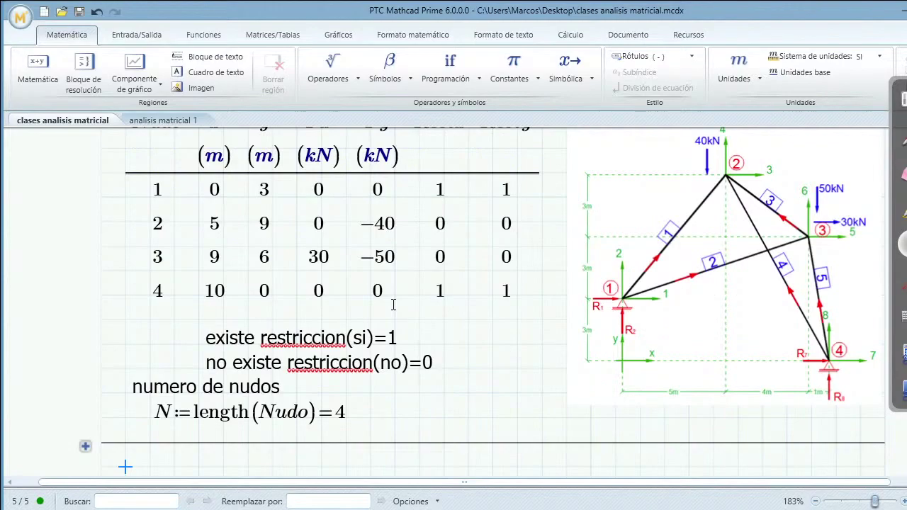
pyautogui.scroll(5, 539, 255)
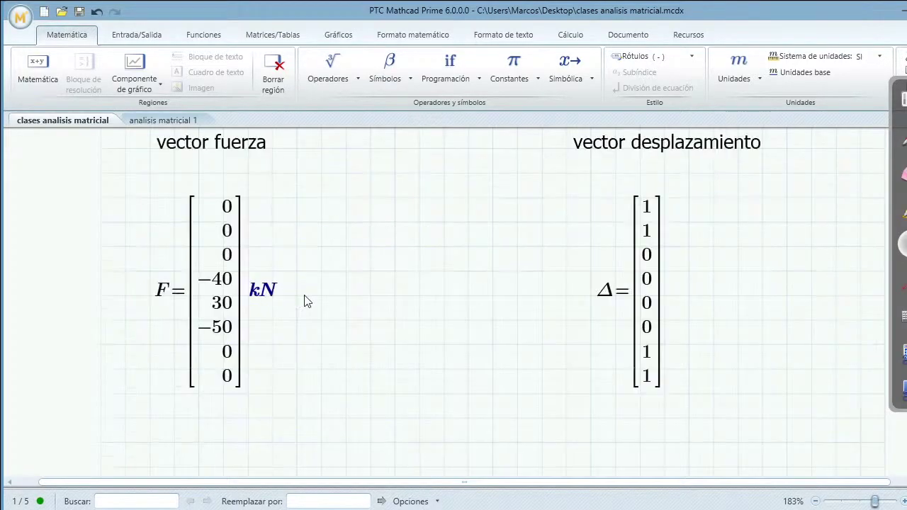
pyautogui.scroll(-2, 306, 302)
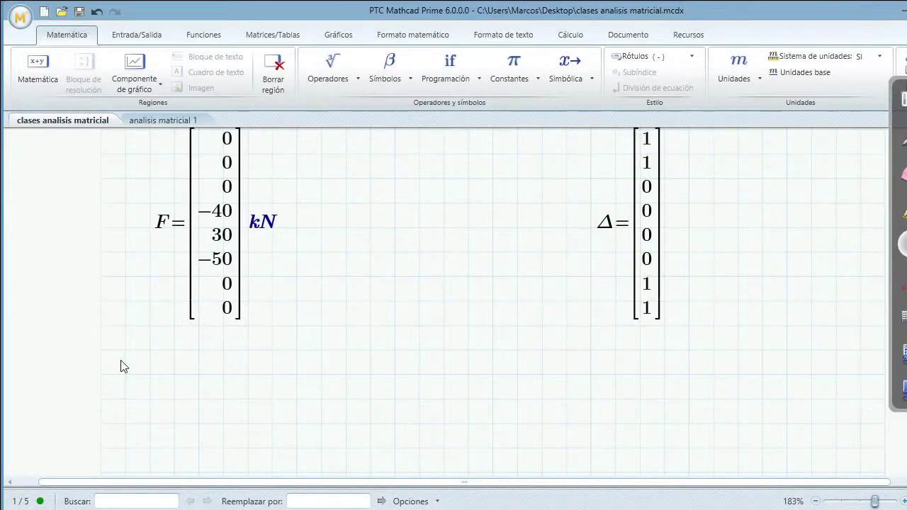
pyautogui.scroll(3, 236, 364)
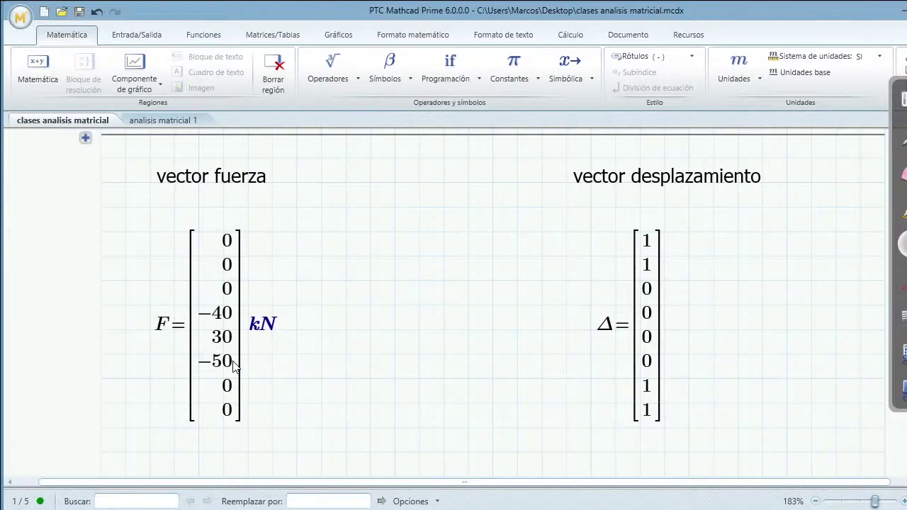
pyautogui.scroll(2, 531, 209)
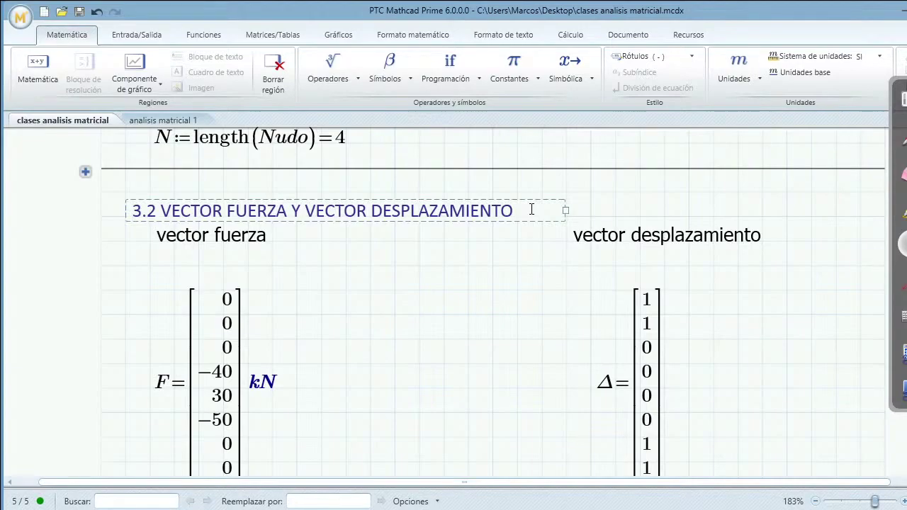
# - Format the heading "3.2 VECTOR FUERZA Y VECTOR DESPLAZAMIENTO" in bold at size 12
pyautogui.scroll(5, 531, 210)
pyautogui.click(422, 282)
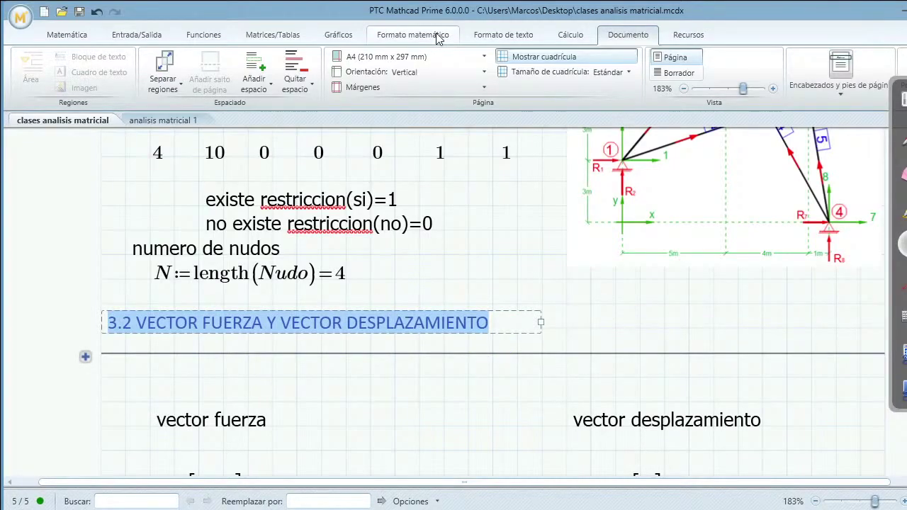
pyautogui.click(503, 34)
pyautogui.click(175, 59)
pyautogui.click(152, 129)
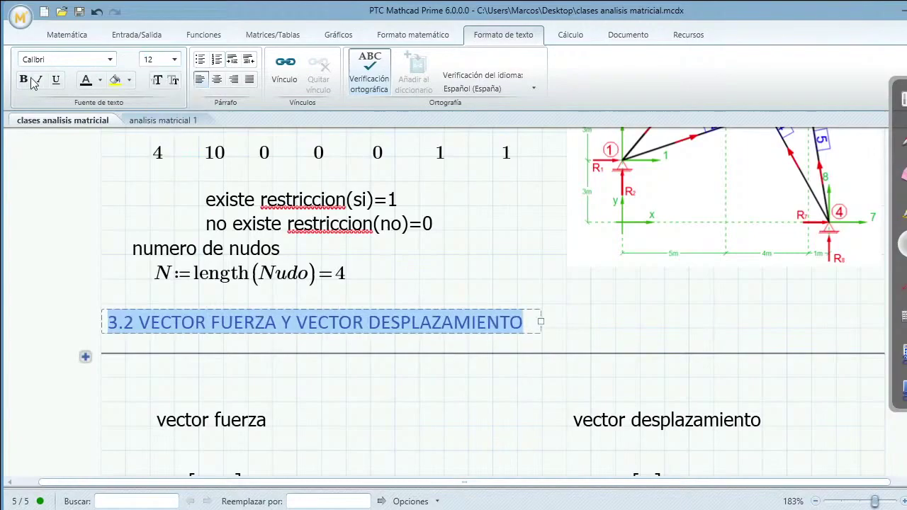
pyautogui.click(23, 79)
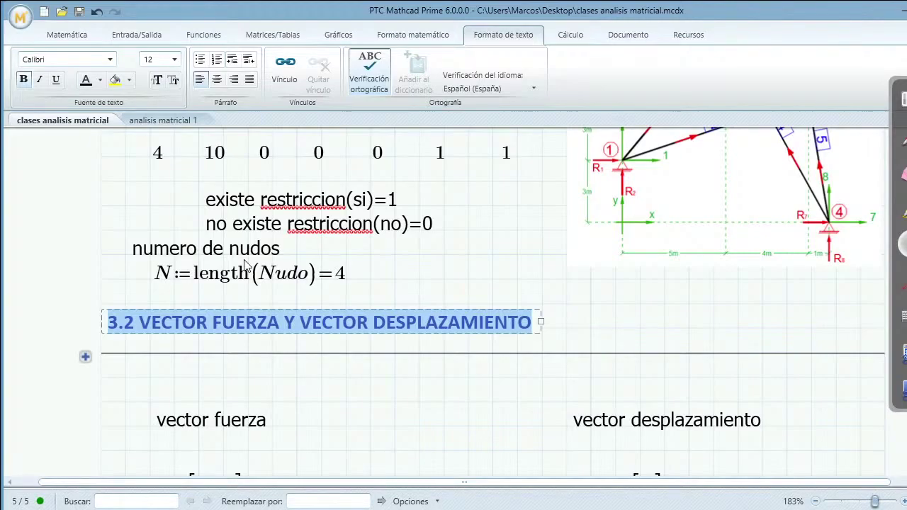
# - Remove the empty line and indent before "3.3 DEFINICION DE Nº DE BARRAS Y MATERIAL" and make the heading bold and larger
pyautogui.scroll(-5, 246, 265)
pyautogui.click(161, 292)
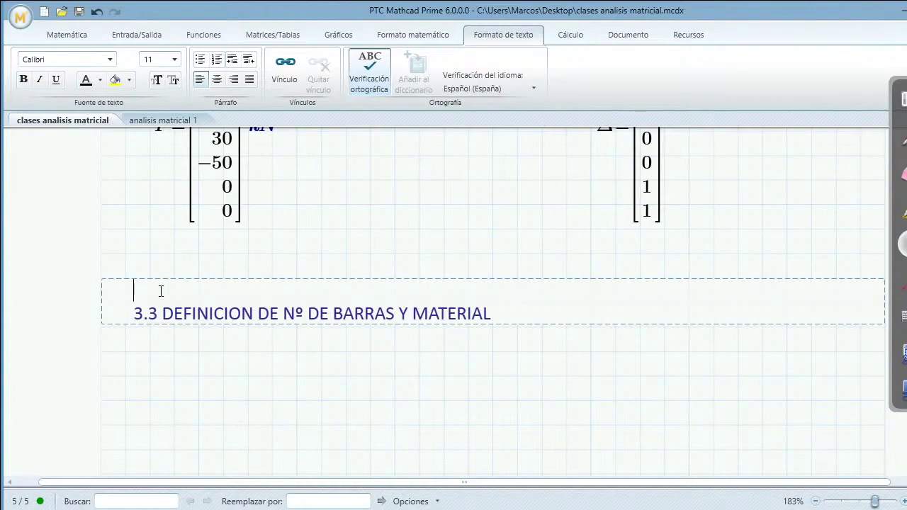
pyautogui.press('Delete')
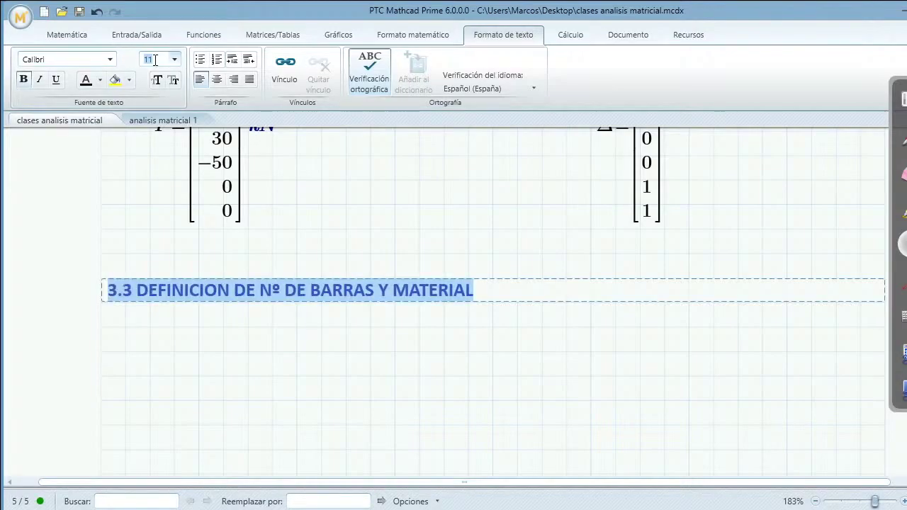
pyautogui.click(370, 376)
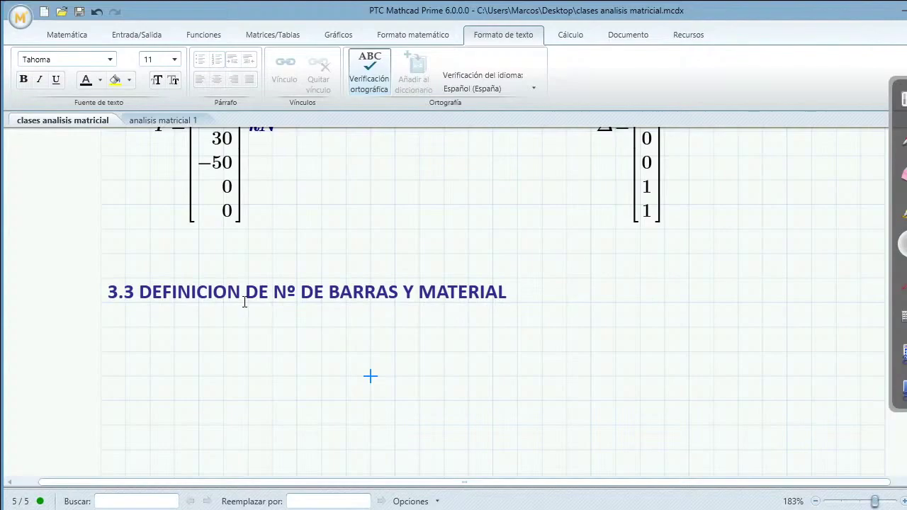
# - Close up one blank row between the vectors and heading 3.3, and place the insertion point below the heading
pyautogui.click(123, 255)
pyautogui.scroll(-1, 225, 327)
pyautogui.click(225, 328)
# - Review section 3.2 from its heading through the force and displacement vectors down to heading 3.3
pyautogui.scroll(4, 224, 327)
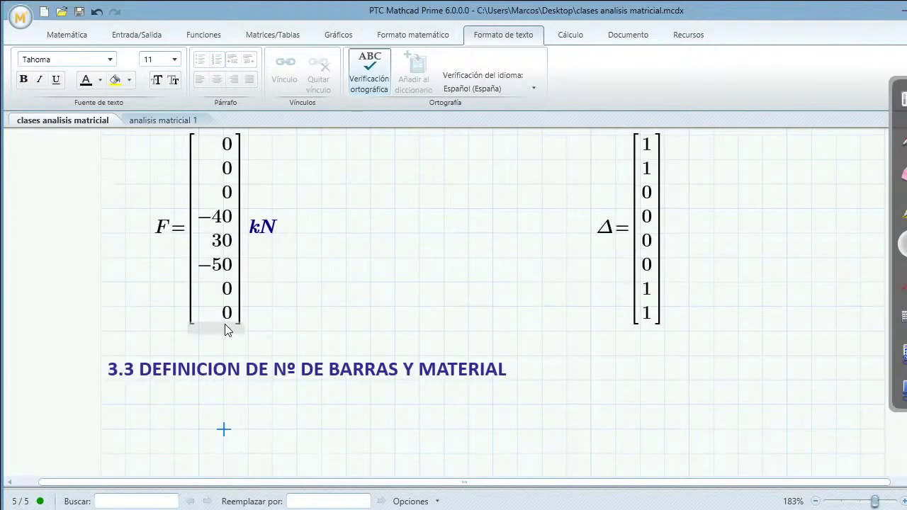
pyautogui.scroll(5, 225, 328)
pyautogui.scroll(-6, 227, 336)
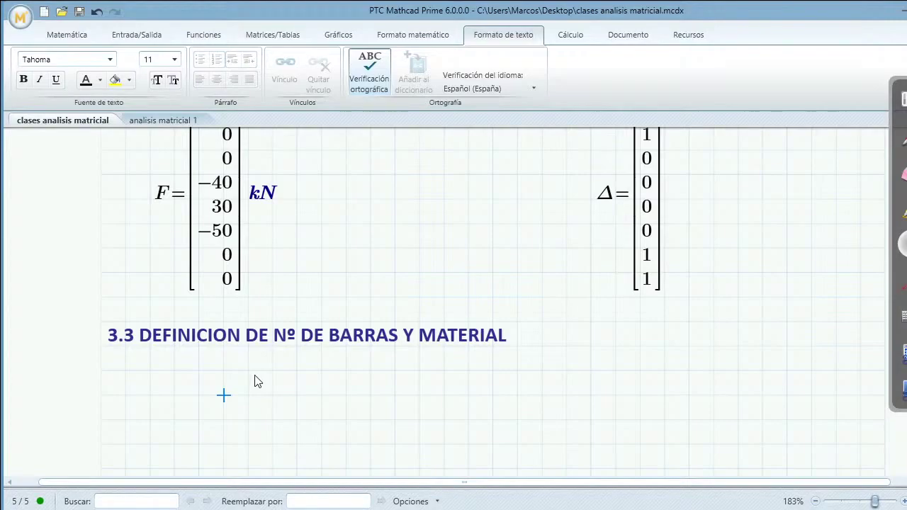
pyautogui.scroll(5, 240, 374)
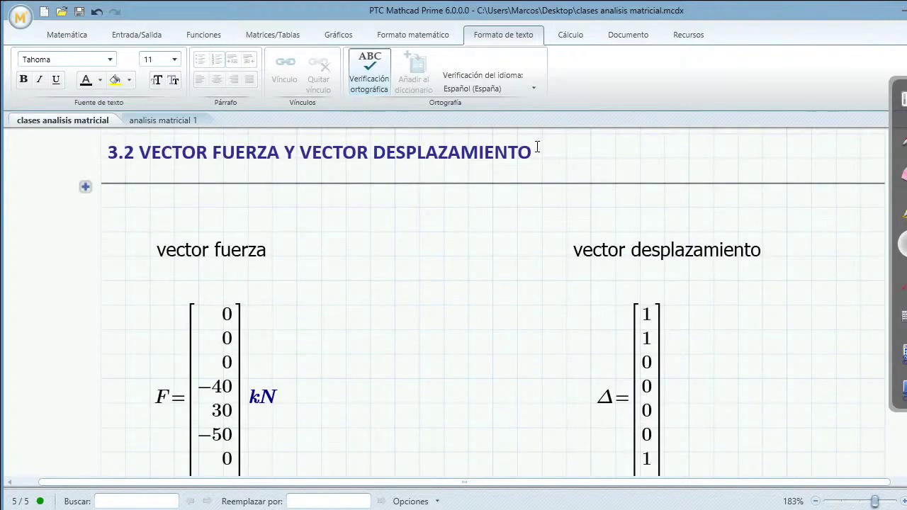
pyautogui.scroll(-3, 344, 300)
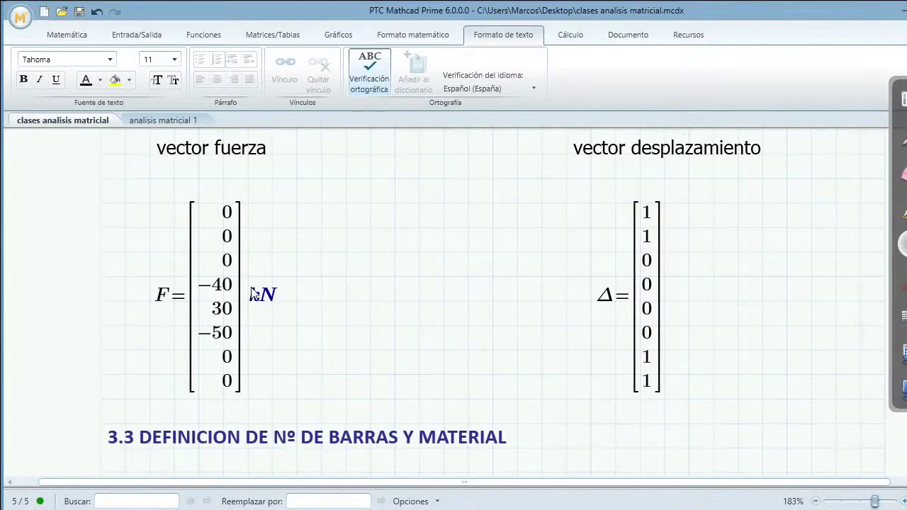
pyautogui.scroll(1, 408, 274)
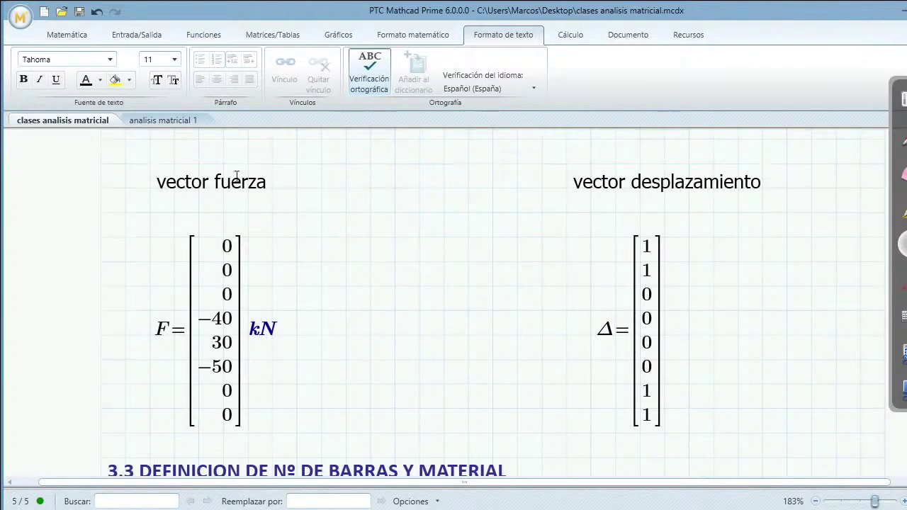
pyautogui.scroll(3, 496, 365)
pyautogui.scroll(-1, 283, 305)
pyautogui.scroll(-5, 210, 282)
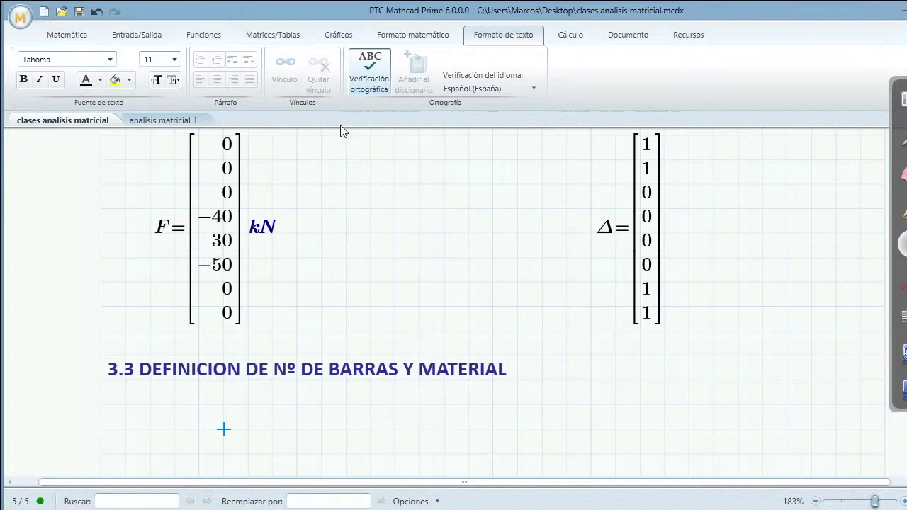
pyautogui.click(429, 42)
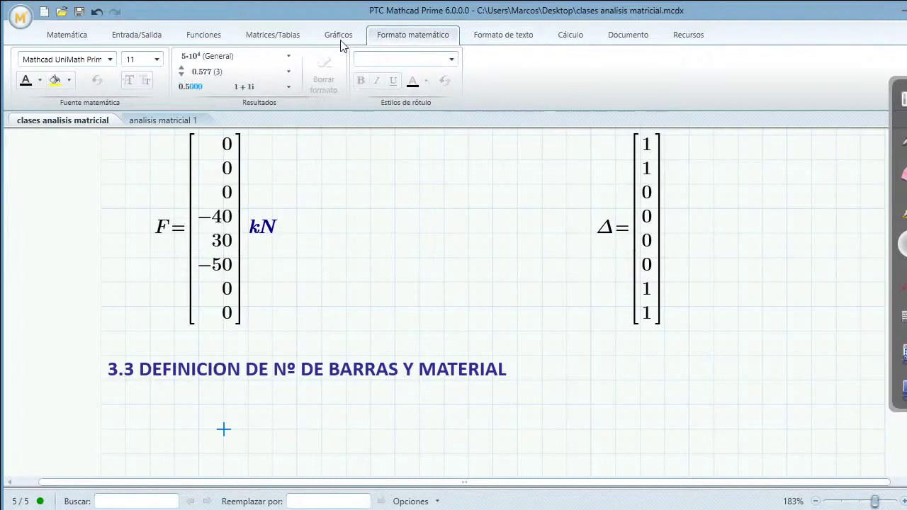
pyautogui.click(260, 39)
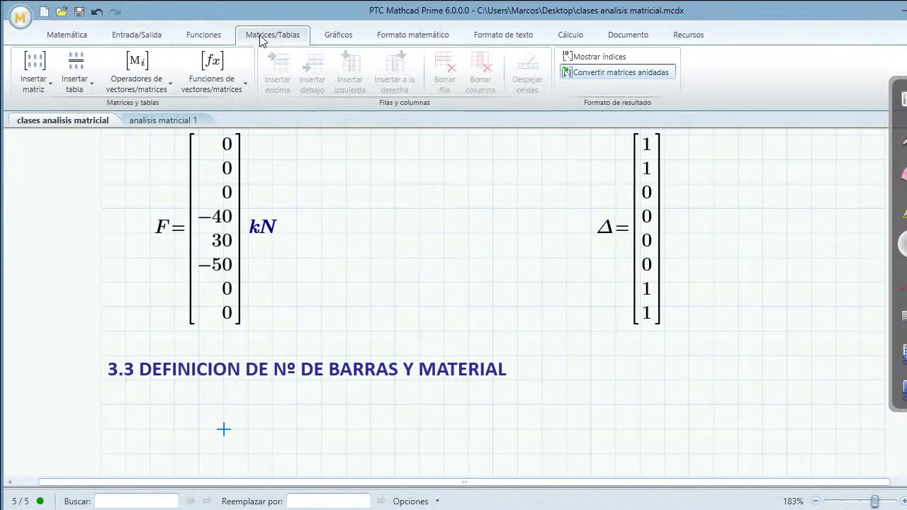
pyautogui.click(91, 88)
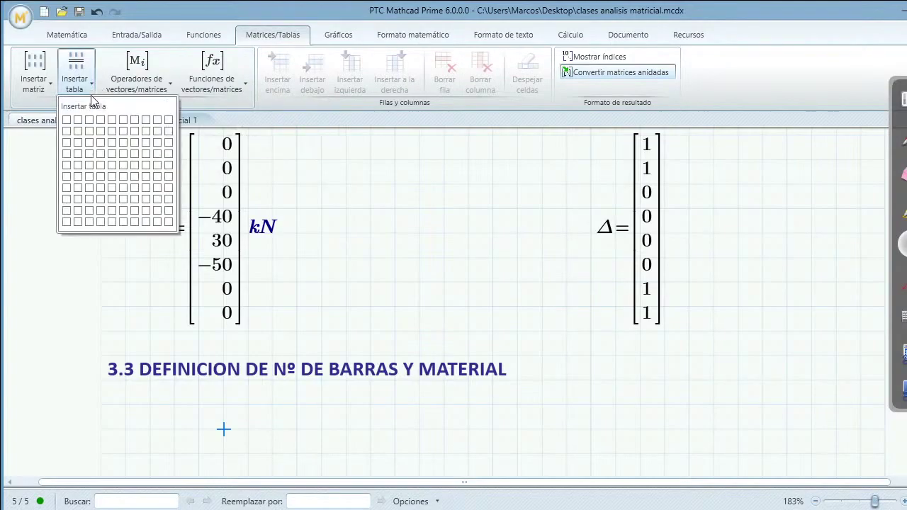
pyautogui.click(101, 145)
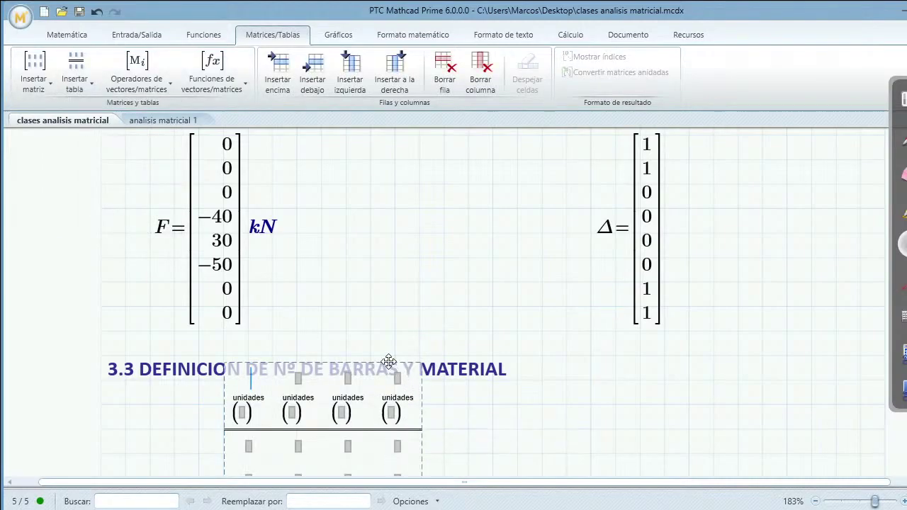
pyautogui.moveTo(388, 362); pyautogui.dragTo(435, 406)
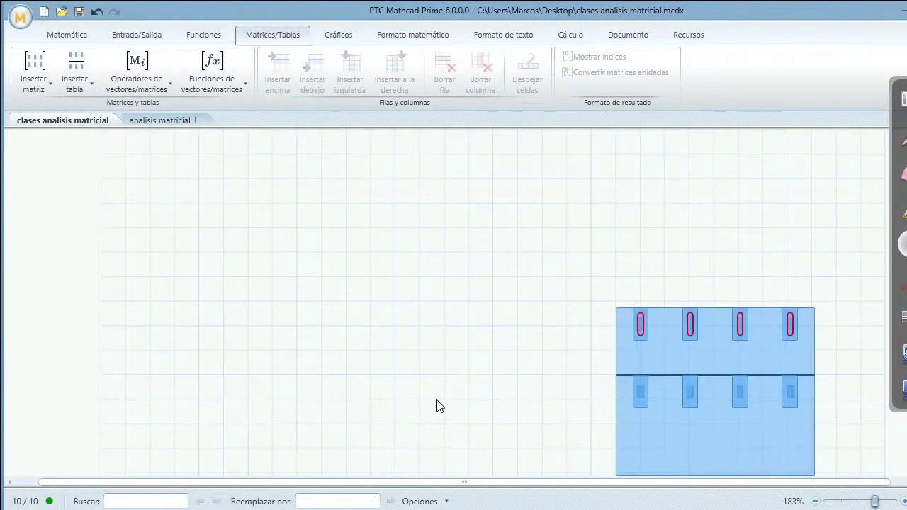
pyautogui.hotkey('ctrl', 'z')
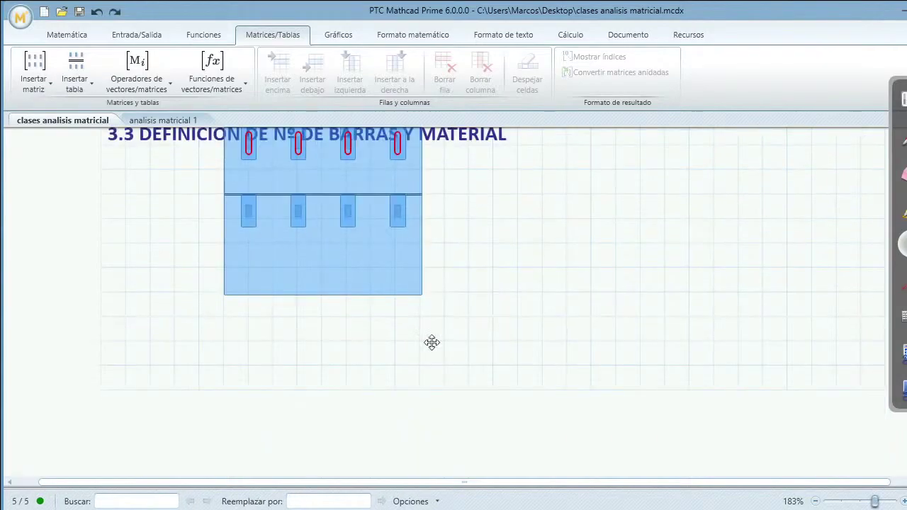
pyautogui.scroll(4, 432, 343)
pyautogui.hotkey('ctrl', 'z')
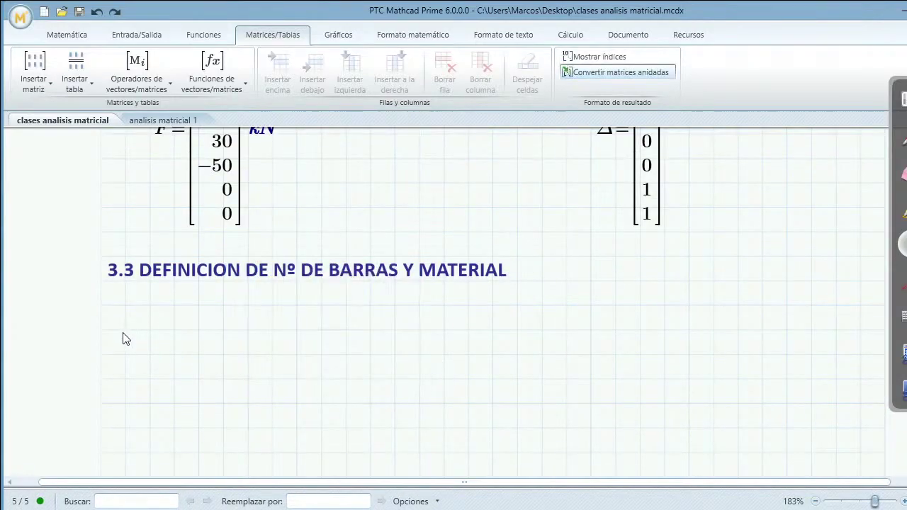
# - Insert a table with three columns and three data rows below heading 3.3, with column headers barra, Ni and Nf
pyautogui.click(88, 87)
pyautogui.click(93, 145)
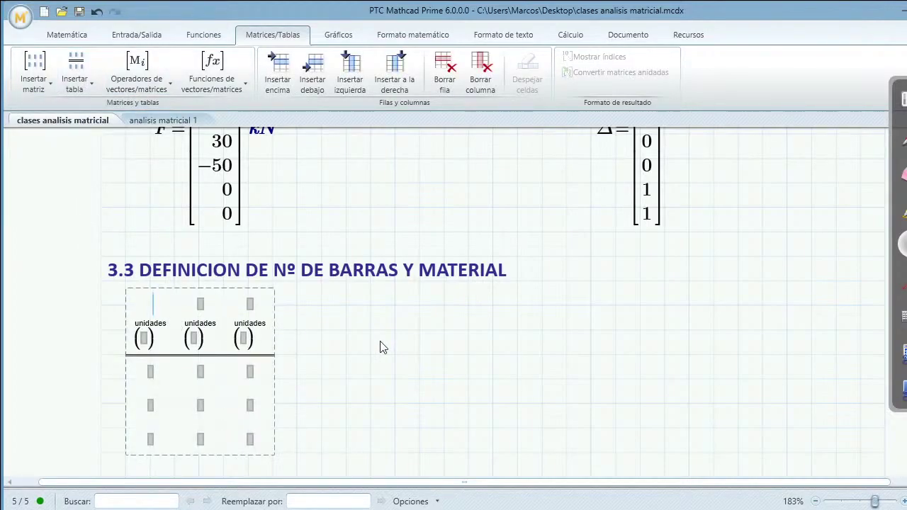
pyautogui.write('barra')
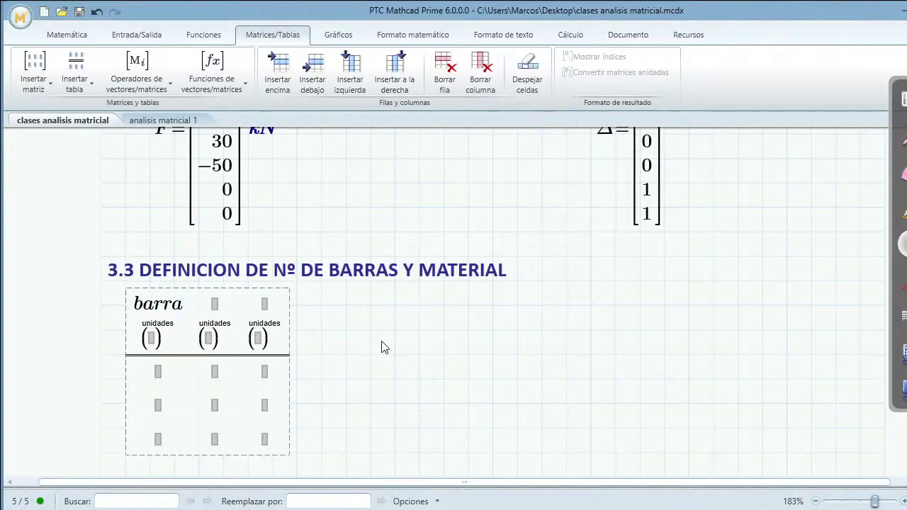
pyautogui.click(215, 309)
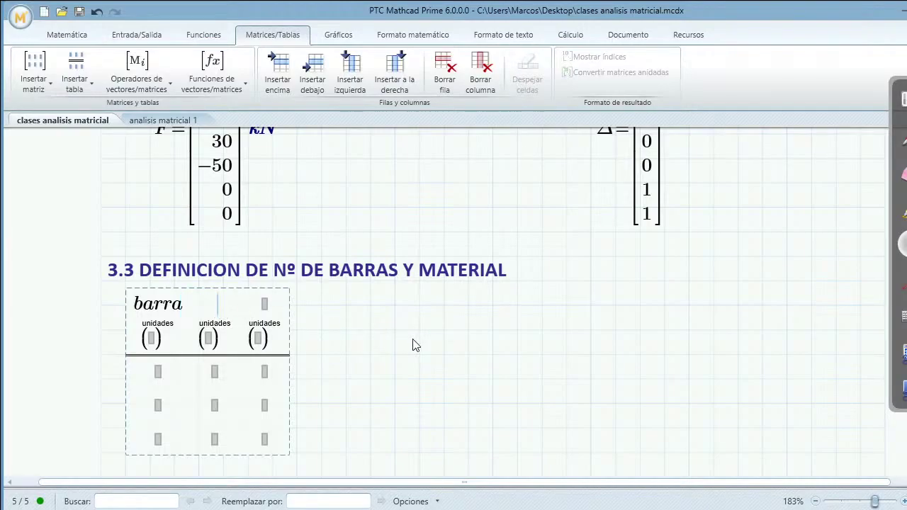
pyautogui.write('Ni')
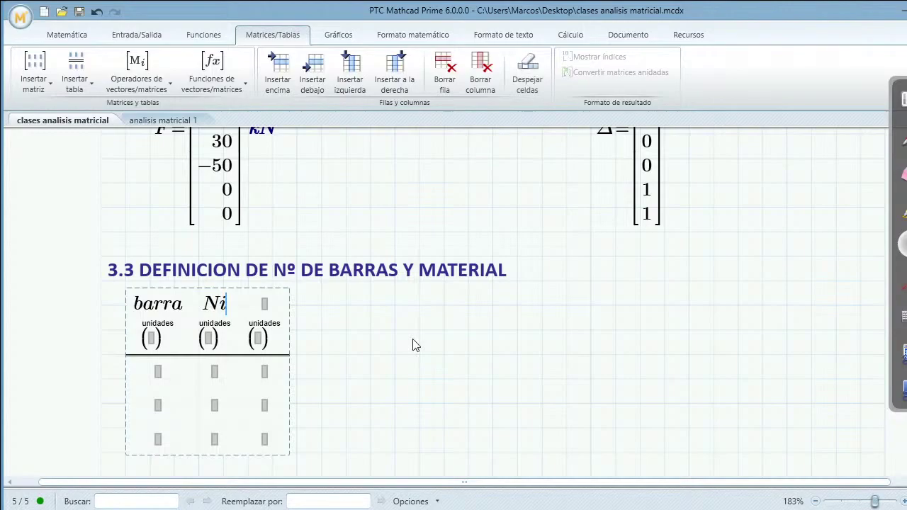
pyautogui.click(265, 310)
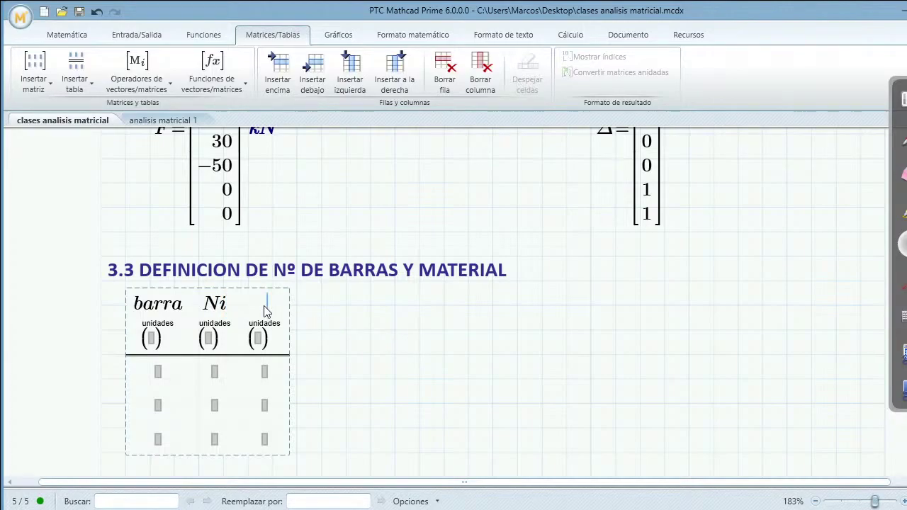
pyautogui.write('N')
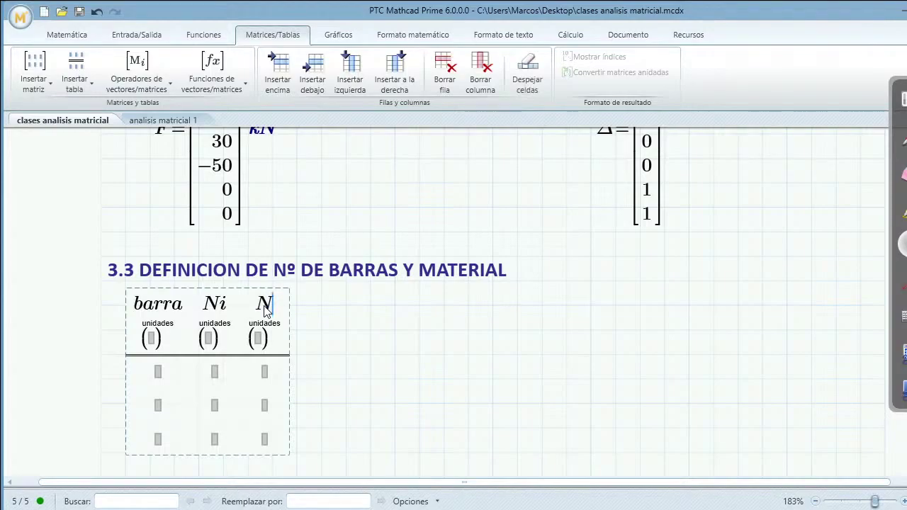
pyautogui.write('f')
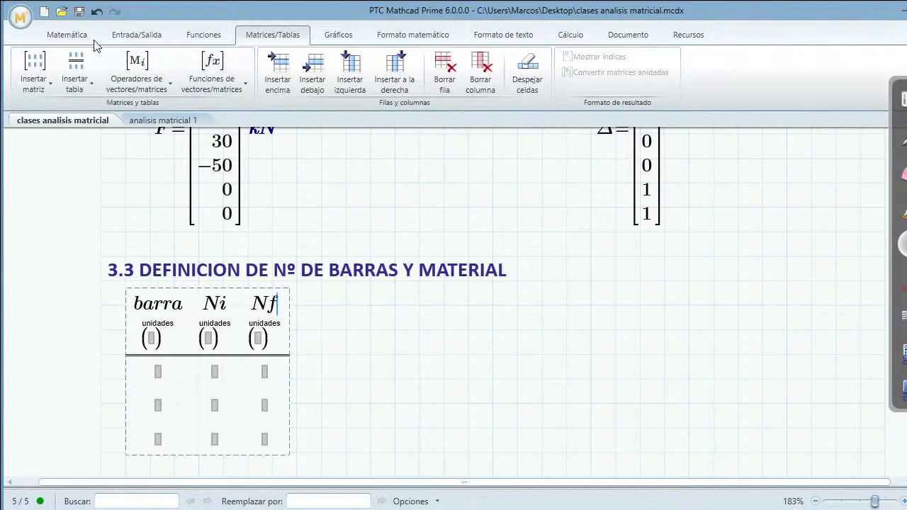
# - Copy the truss diagram from section 3.1 and paste it beside the bar table under heading 3.3
pyautogui.click(566, 331)
pyautogui.scroll(5, 563, 346)
pyautogui.scroll(3, 565, 346)
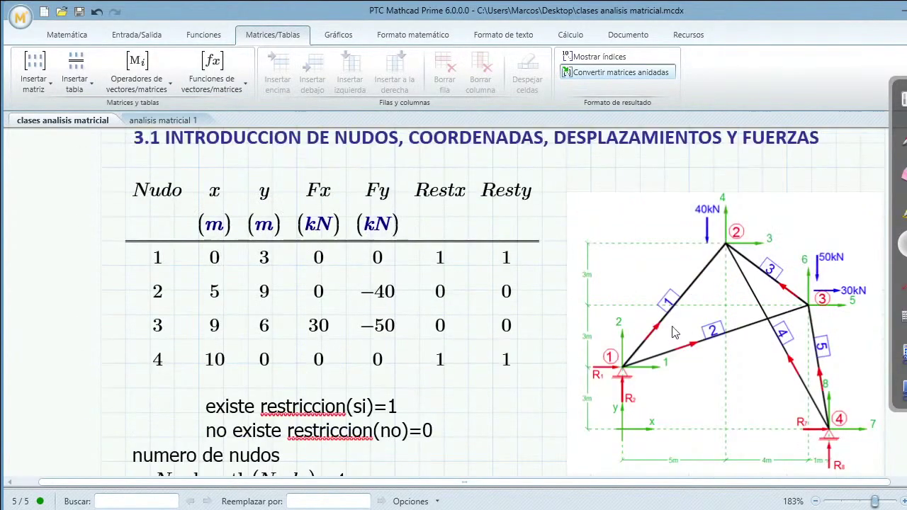
pyautogui.click(640, 187)
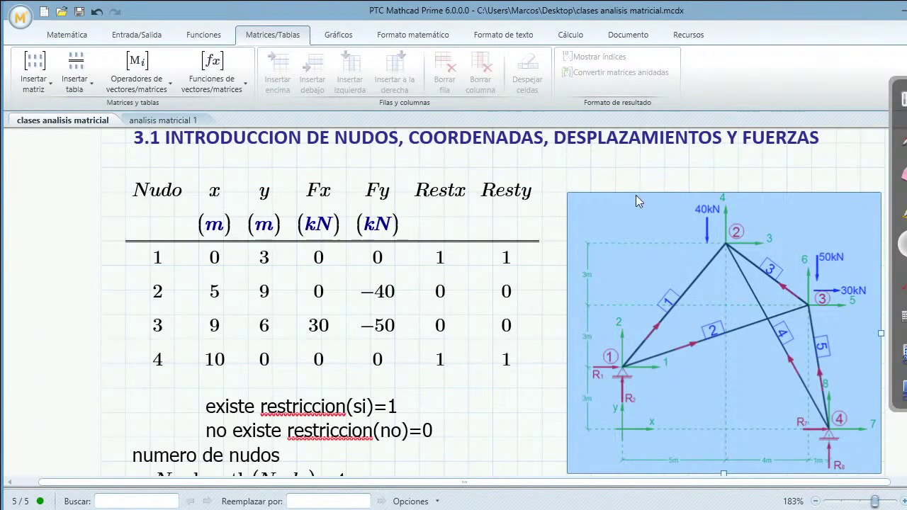
pyautogui.scroll(-10, 604, 273)
pyautogui.scroll(-3, 598, 293)
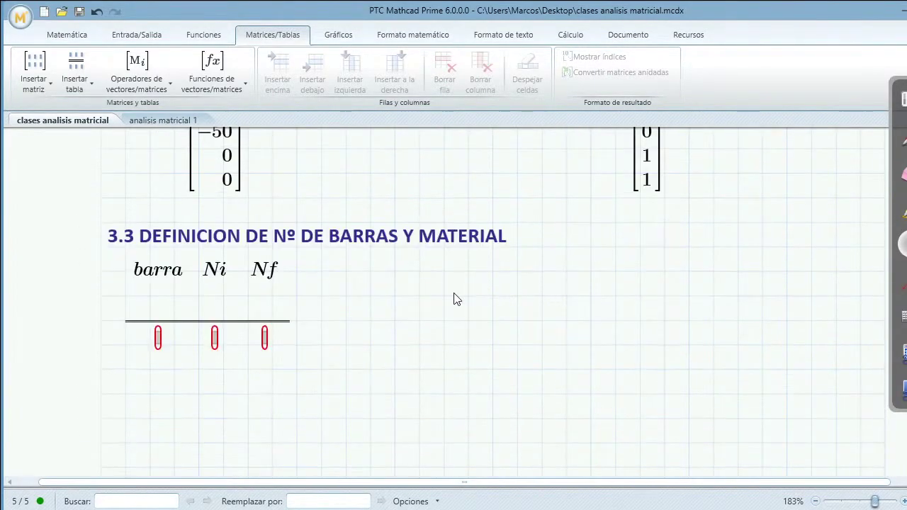
pyautogui.click(493, 298)
pyautogui.hotkey('ctrl', 'v')
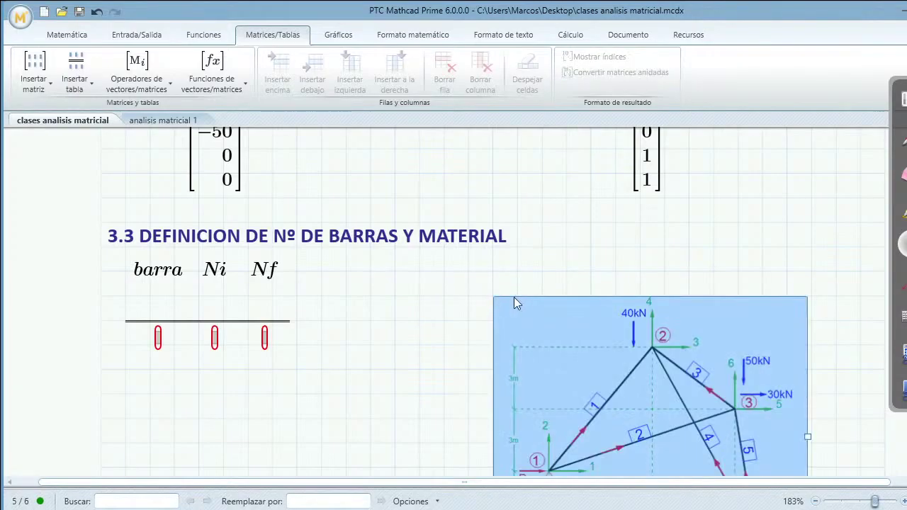
pyautogui.scroll(-4, 523, 296)
pyautogui.scroll(2, 470, 307)
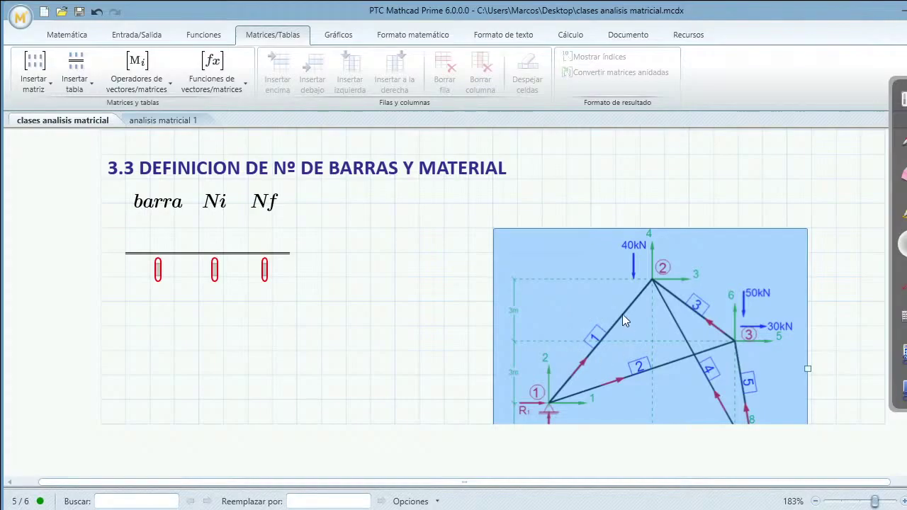
# - Add a column after Nf in the bar table and name it E
pyautogui.click(295, 263)
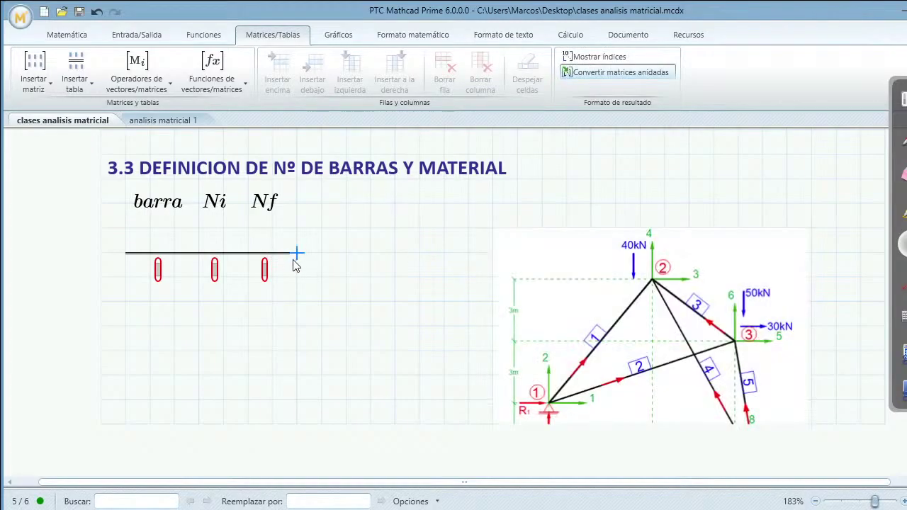
pyautogui.click(278, 260)
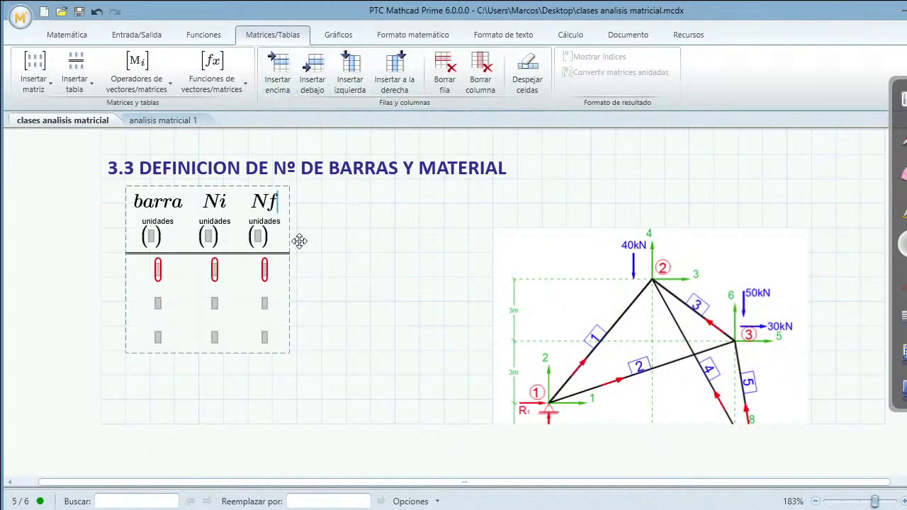
pyautogui.click(399, 78)
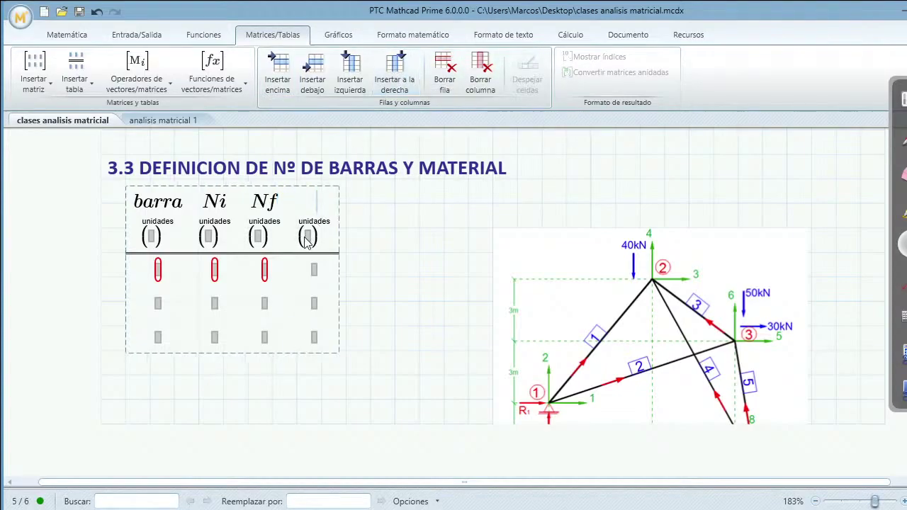
pyautogui.write('E')
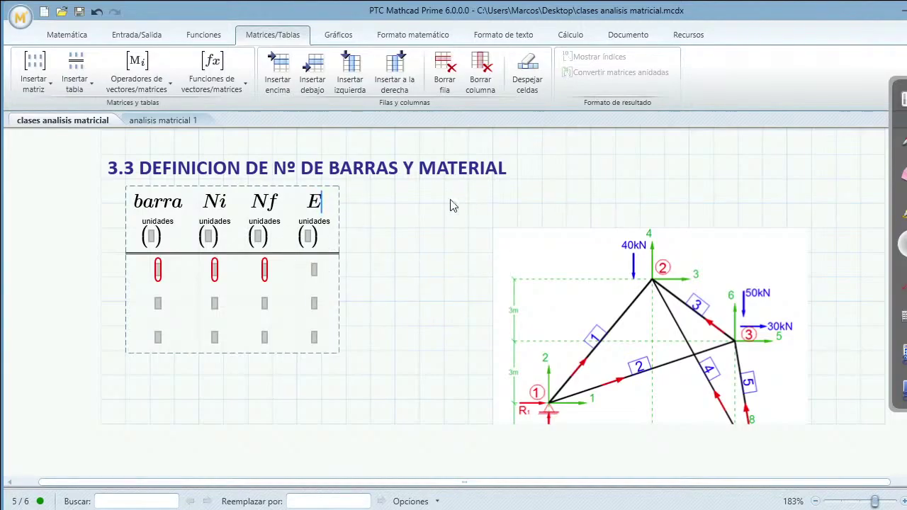
# - Set the unit of the E column to GPa, leaving the barra, Ni and Nf units blank
pyautogui.click(151, 238)
pyautogui.click(212, 239)
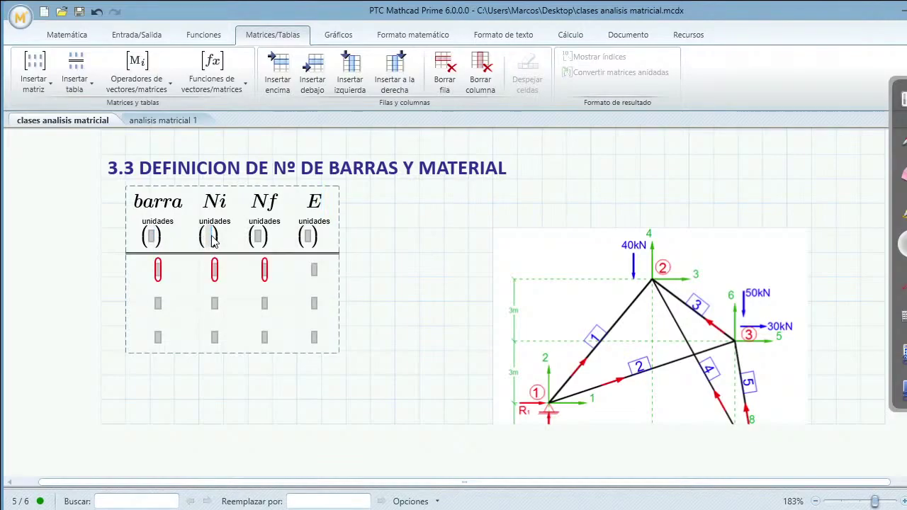
pyautogui.click(259, 238)
pyautogui.click(308, 239)
pyautogui.write('G')
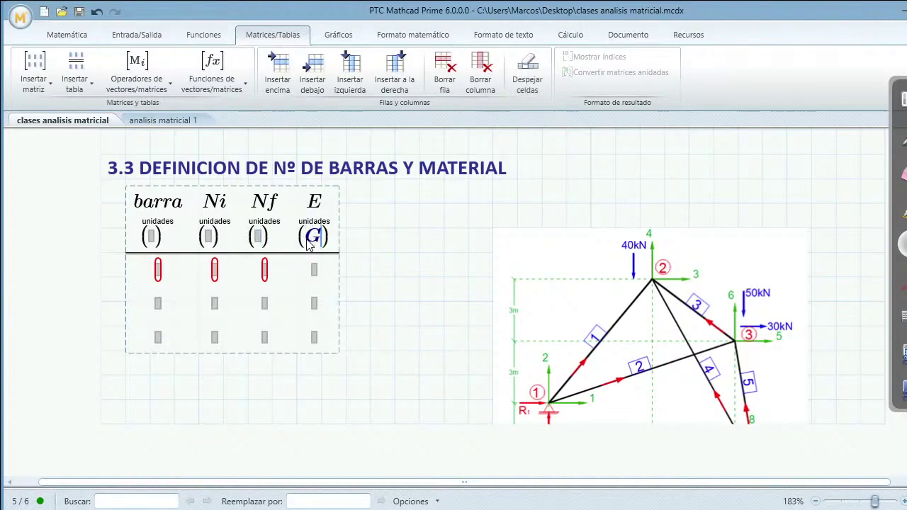
pyautogui.write('Pa')
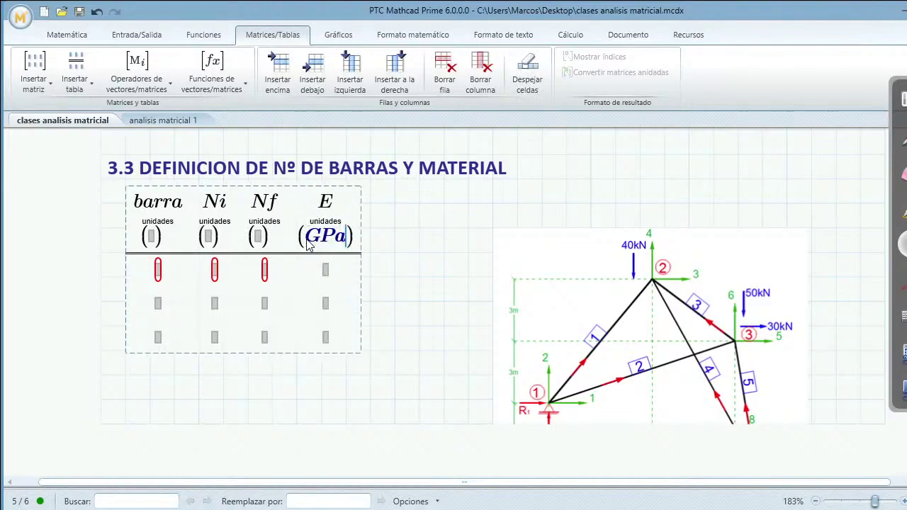
# - Enter 20000 in the first two rows of the E column
pyautogui.click(327, 270)
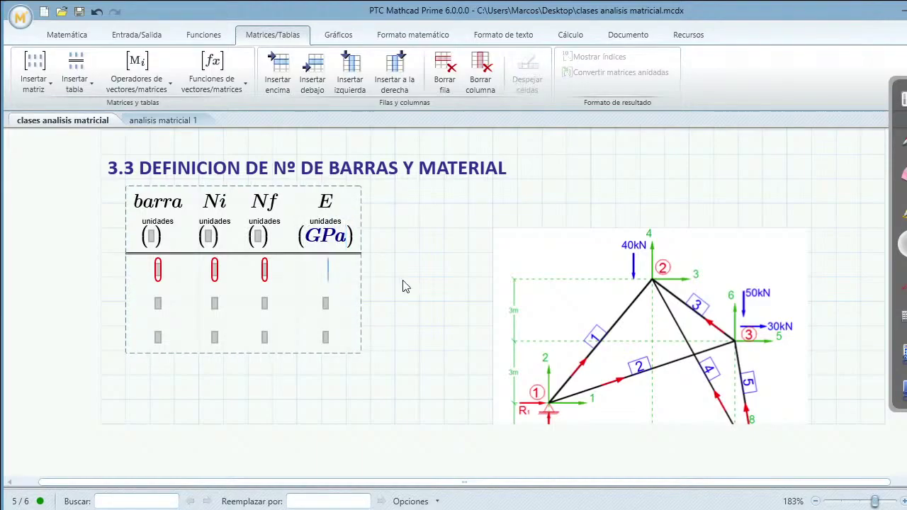
pyautogui.write('200')
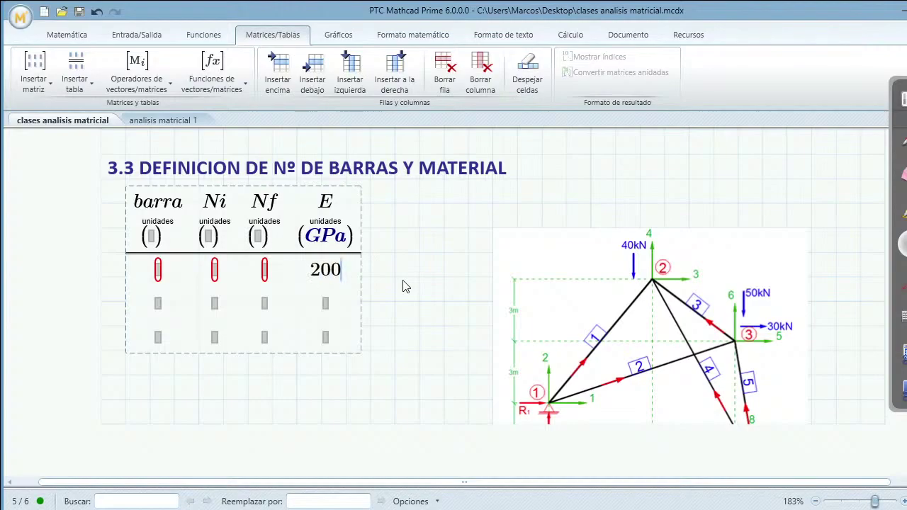
pyautogui.write('00')
pyautogui.press('Return')
pyautogui.write('20000')
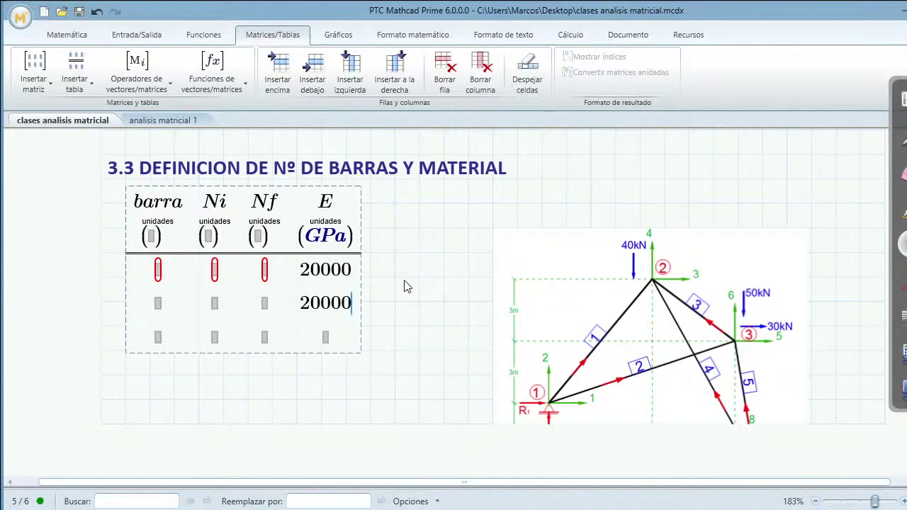
pyautogui.press('Return')
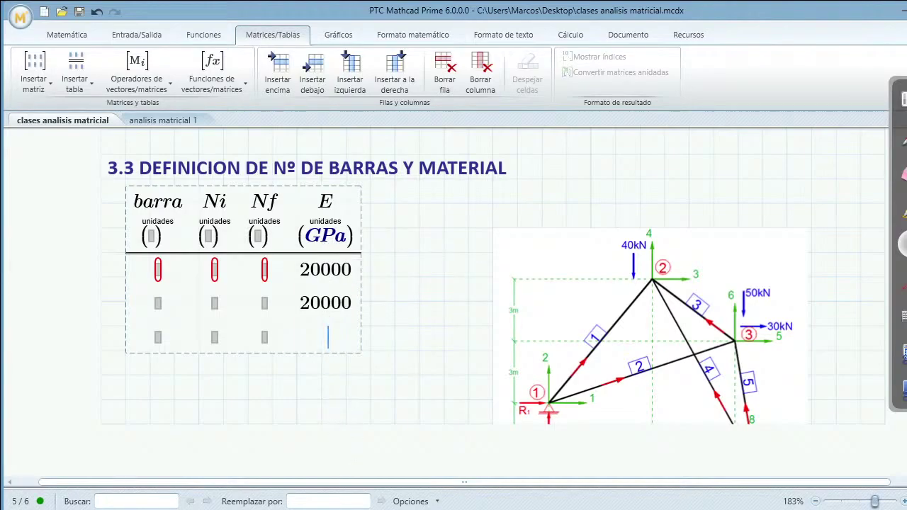
# - Switch to the "libro isos" document in Word and check the E values in its bar properties table
pyautogui.hotkey('alt', 'Tab')
pyautogui.hotkey('alt', 'Tab')
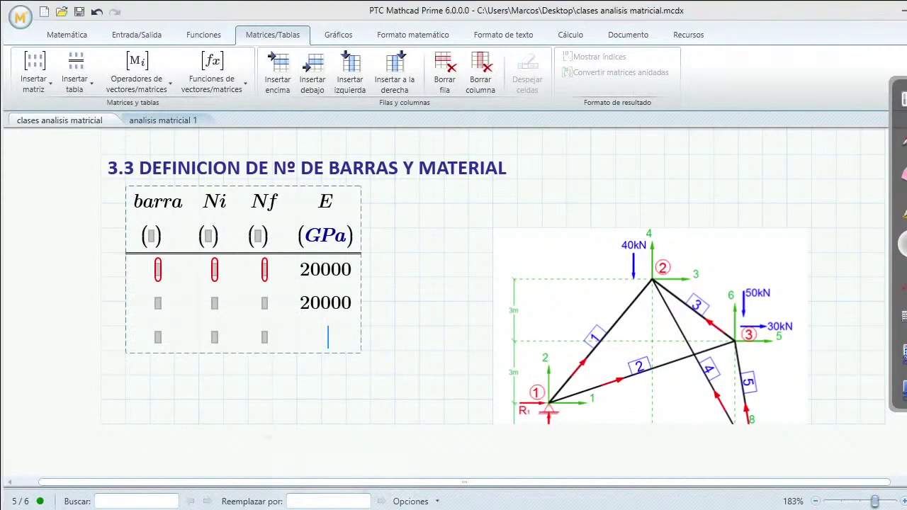
pyautogui.hotkey('alt', 'Tab')
pyautogui.scroll(-5, 388, 305)
pyautogui.scroll(-10, 389, 306)
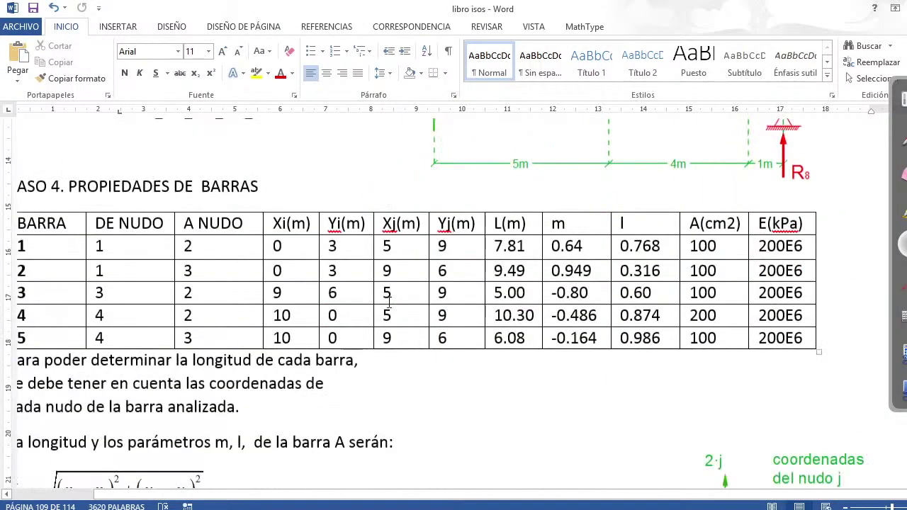
pyautogui.scroll(4, 389, 304)
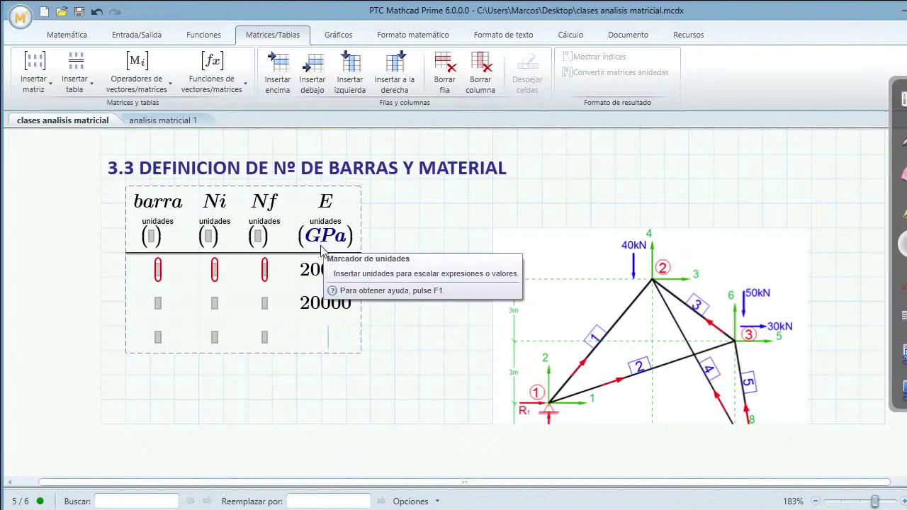
# - Back in the Mathcad worksheet, correct the first two E values in the bar table to 200
pyautogui.click(335, 274)
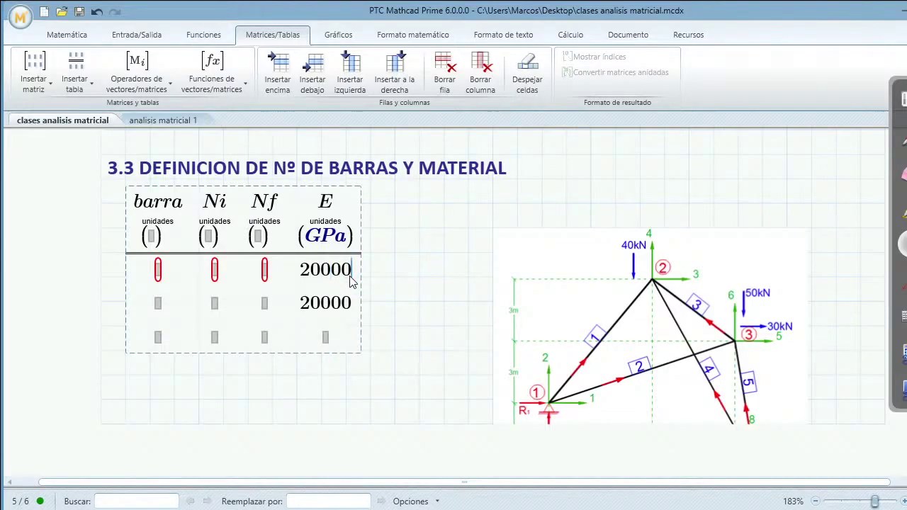
pyautogui.press('BackSpace')
pyautogui.press('BackSpace')
pyautogui.click(352, 305)
pyautogui.press('BackSpace')
pyautogui.press('BackSpace')
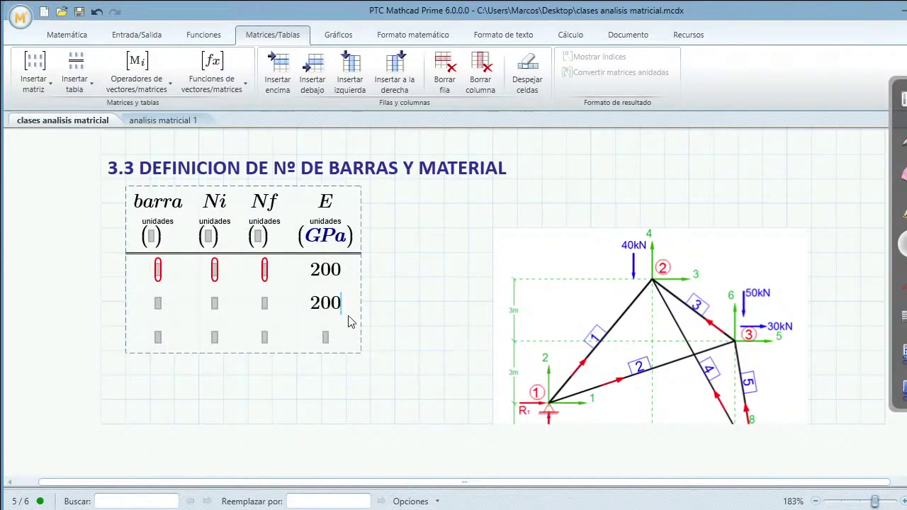
# - Fill the first row of the bar table with bar 1, start node 1 and end node 2
pyautogui.click(329, 340)
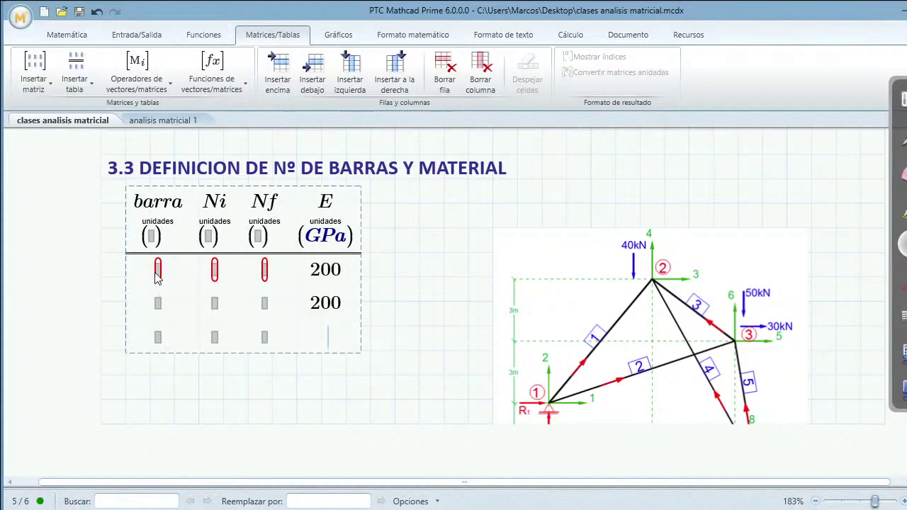
pyautogui.click(158, 275)
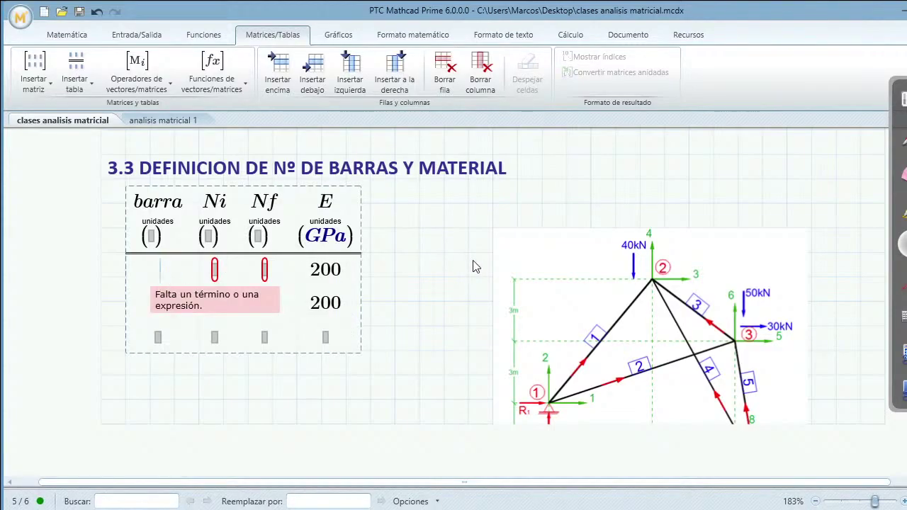
pyautogui.write('1')
pyautogui.press('Tab')
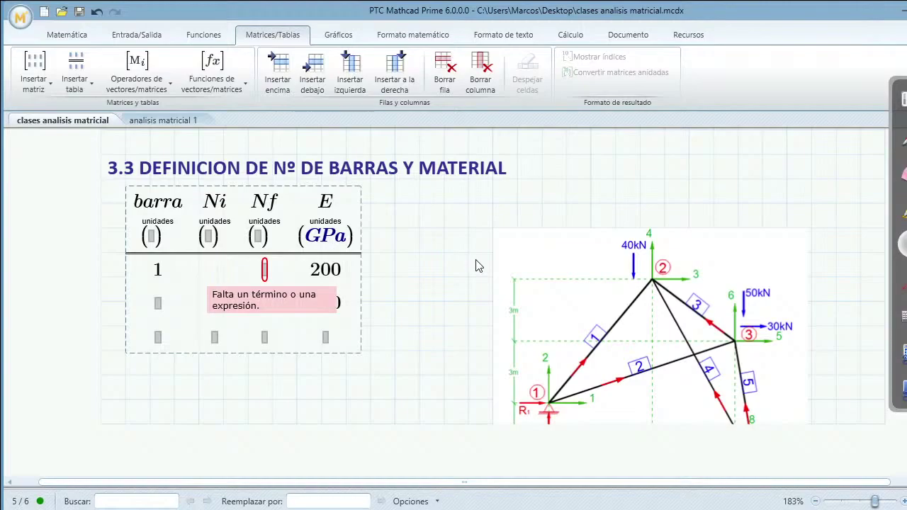
pyautogui.write('1')
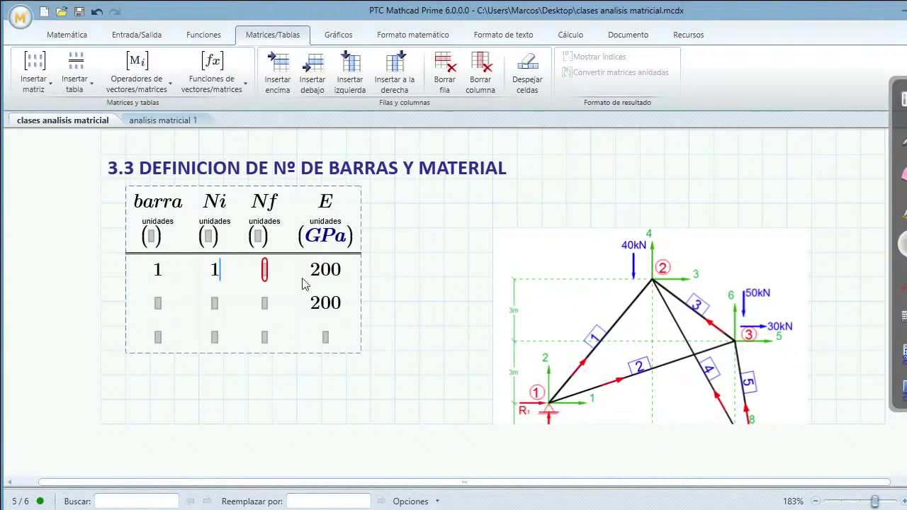
pyautogui.click(271, 274)
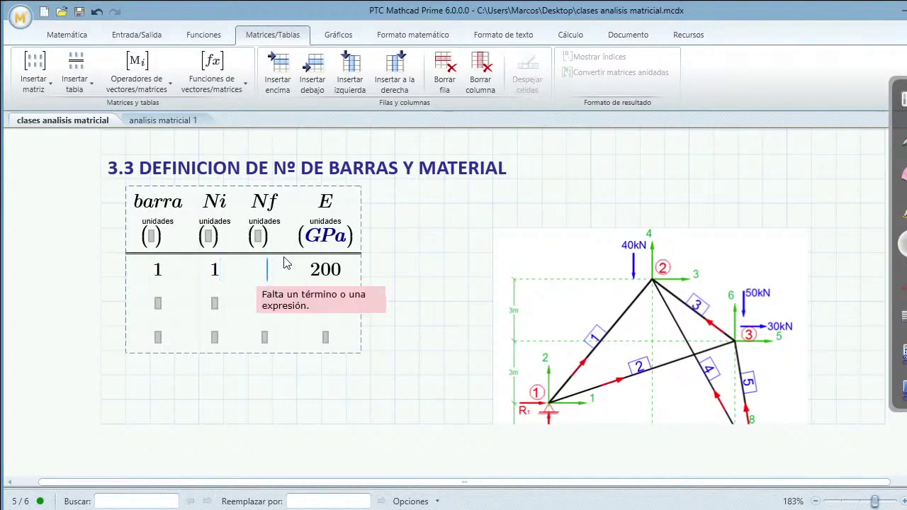
pyautogui.write('2')
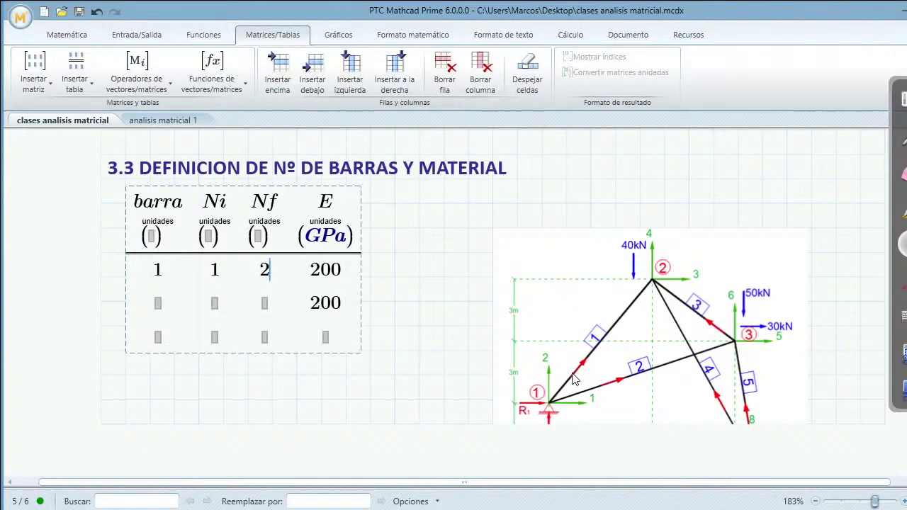
# - Complete the second row of the bar table with bar 2, start node 1 and end node 3
pyautogui.click(159, 304)
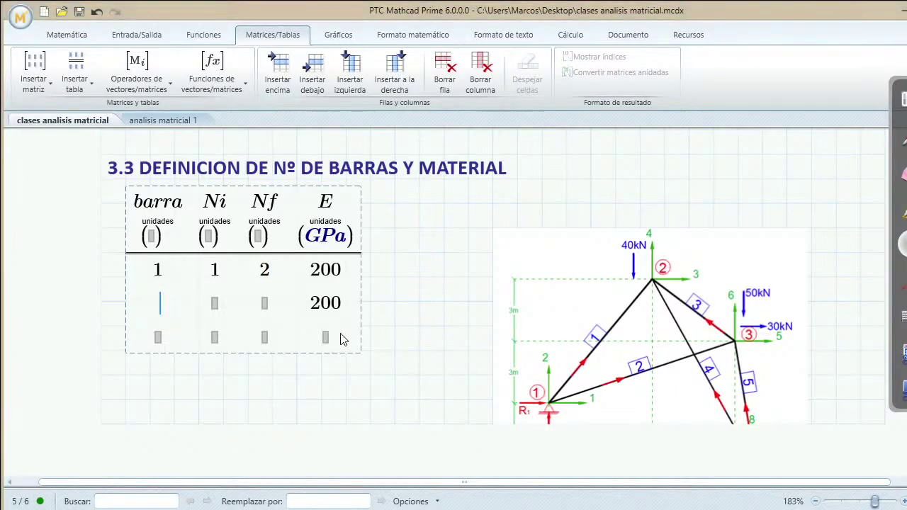
pyautogui.write('2')
pyautogui.press('Tab')
pyautogui.write('1')
pyautogui.press('Tab')
pyautogui.write('3')
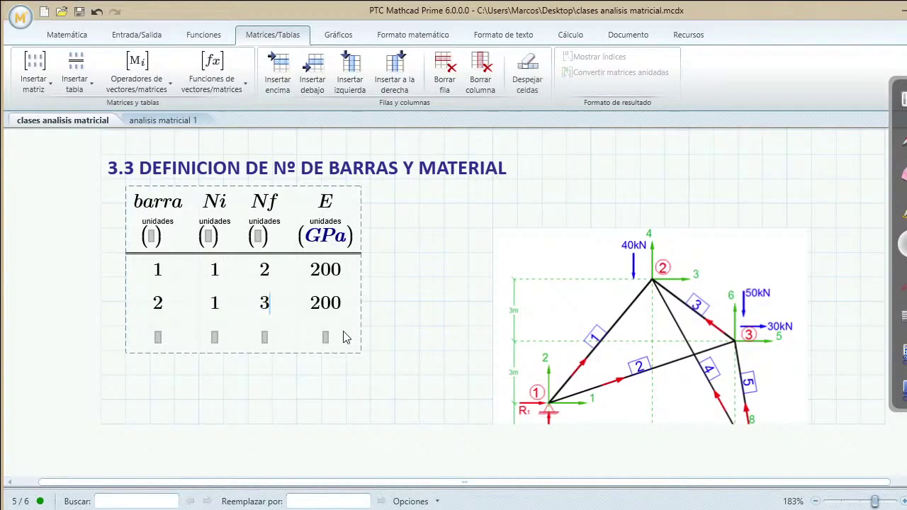
# - Fill the third row of the bar table with bar 3, start node 3, end node 2 and E 200
pyautogui.press('Down')
pyautogui.press('Left')
pyautogui.press('Left')
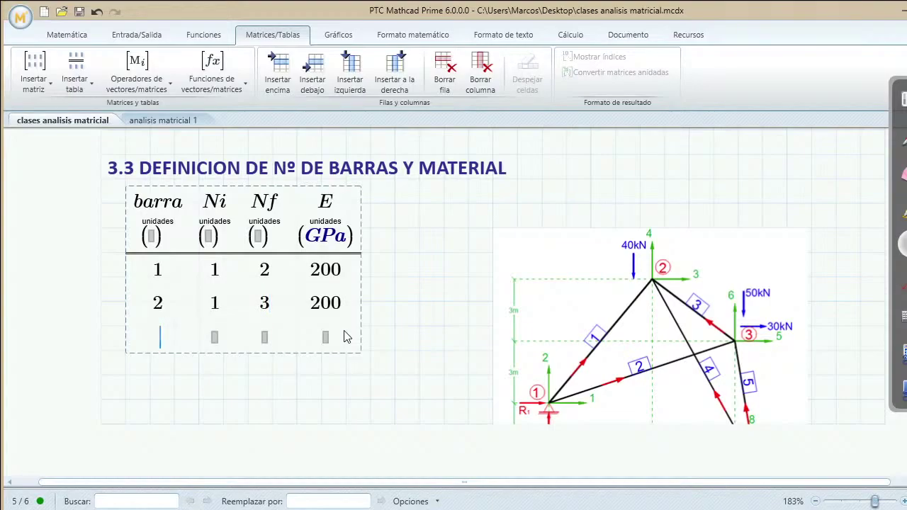
pyautogui.write('3')
pyautogui.press('Tab')
pyautogui.write('3')
pyautogui.press('Tab')
pyautogui.write('2')
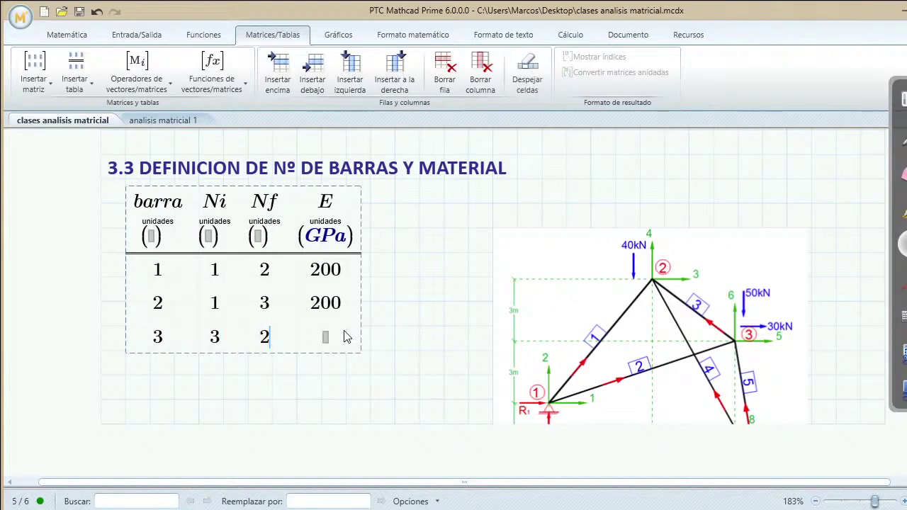
pyautogui.press('Tab')
pyautogui.write('200')
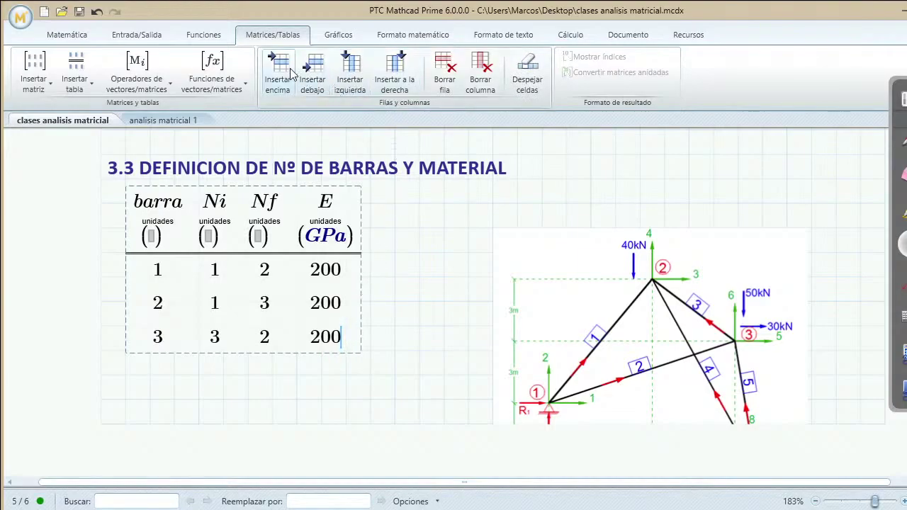
# - Add two empty rows at the end of the bar table and enter bar number 4 in the first one
pyautogui.click(310, 76)
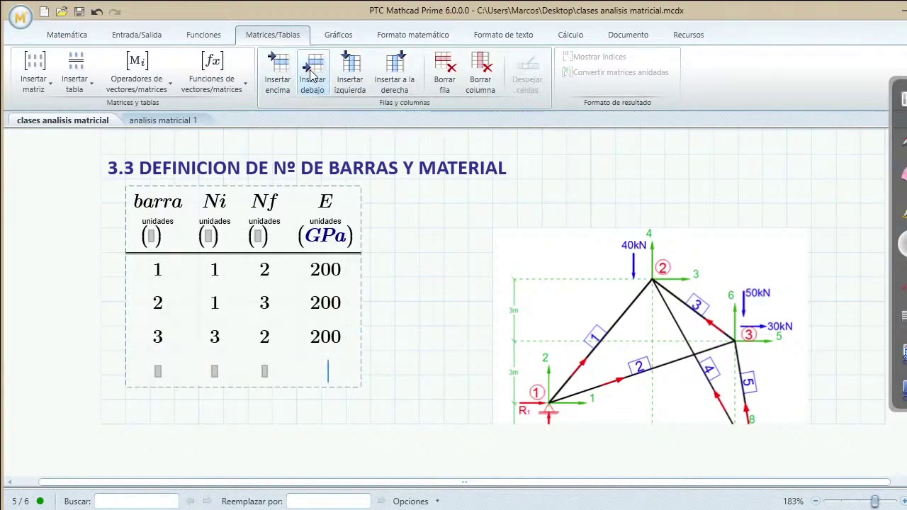
pyautogui.click(310, 75)
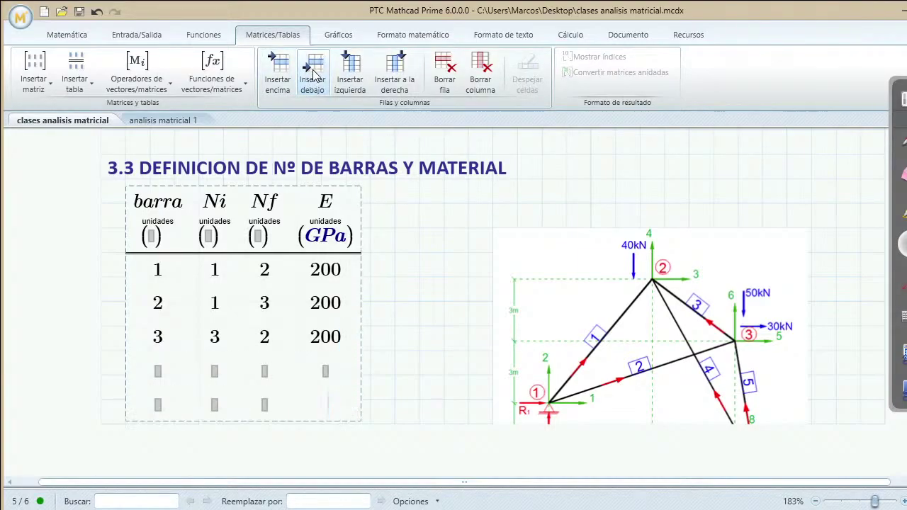
pyautogui.click(160, 379)
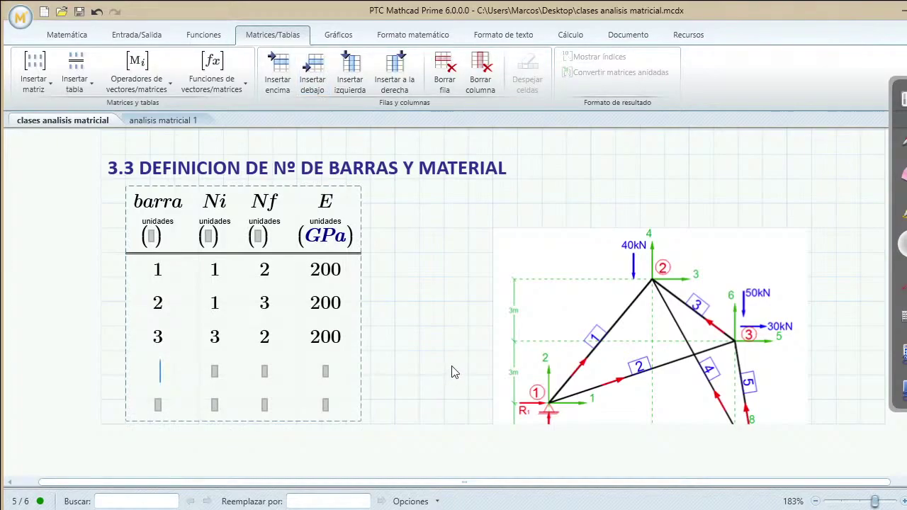
pyautogui.write('4')
pyautogui.press('Tab')
# - Try to tighten the space under the section 3.3 heading so the whole truss diagram fits on the page
pyautogui.scroll(-4, 773, 340)
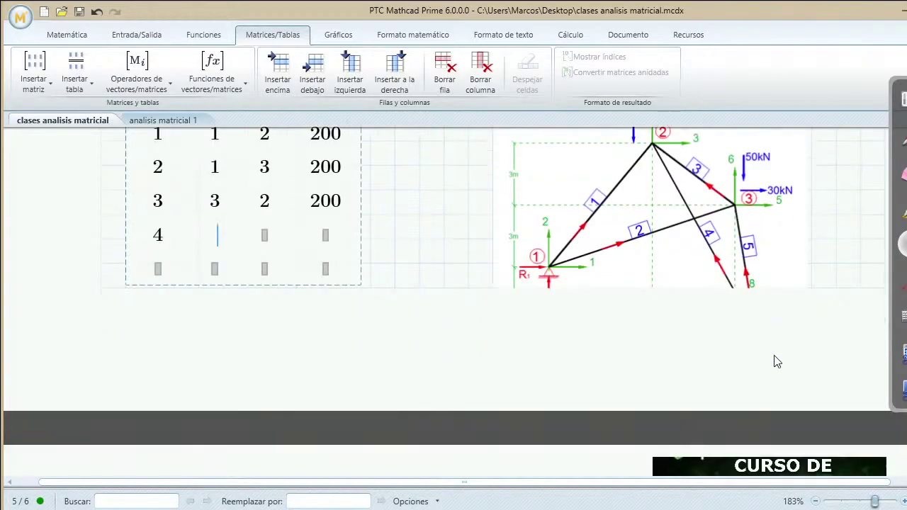
pyautogui.scroll(4, 768, 325)
pyautogui.scroll(1, 518, 295)
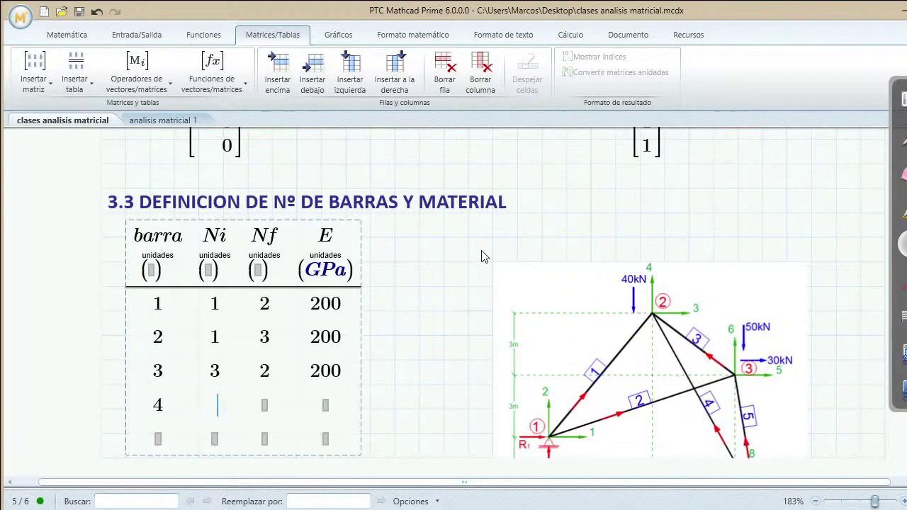
pyautogui.click(519, 261)
pyautogui.scroll(-2, 519, 261)
pyautogui.click(492, 171)
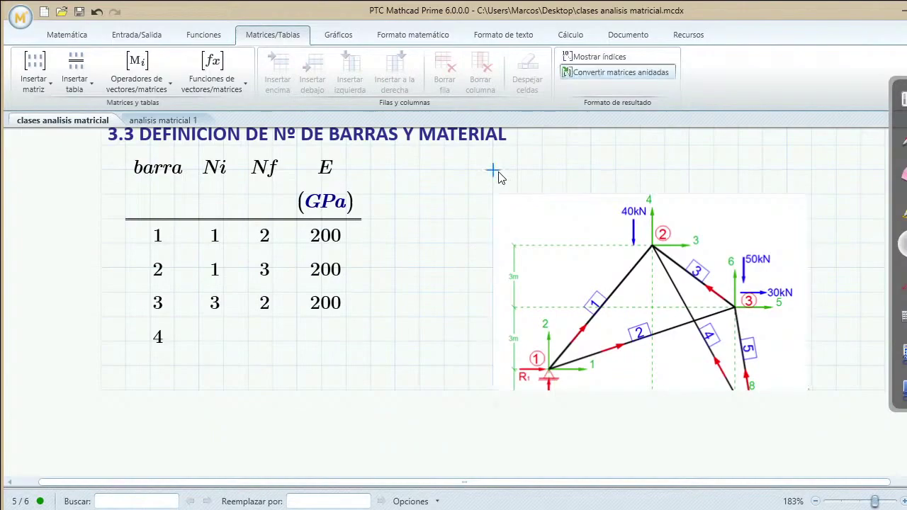
pyautogui.scroll(-1, 492, 174)
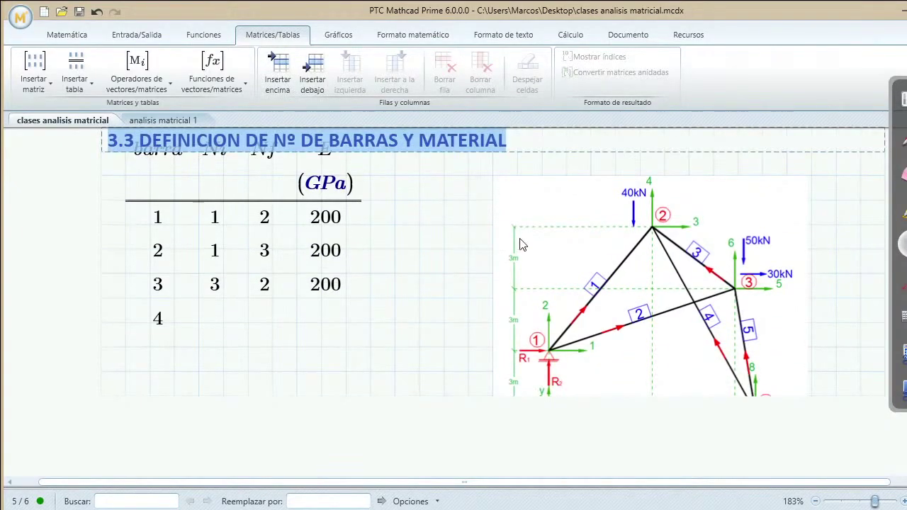
pyautogui.scroll(-7, 538, 311)
pyautogui.scroll(-4, 604, 330)
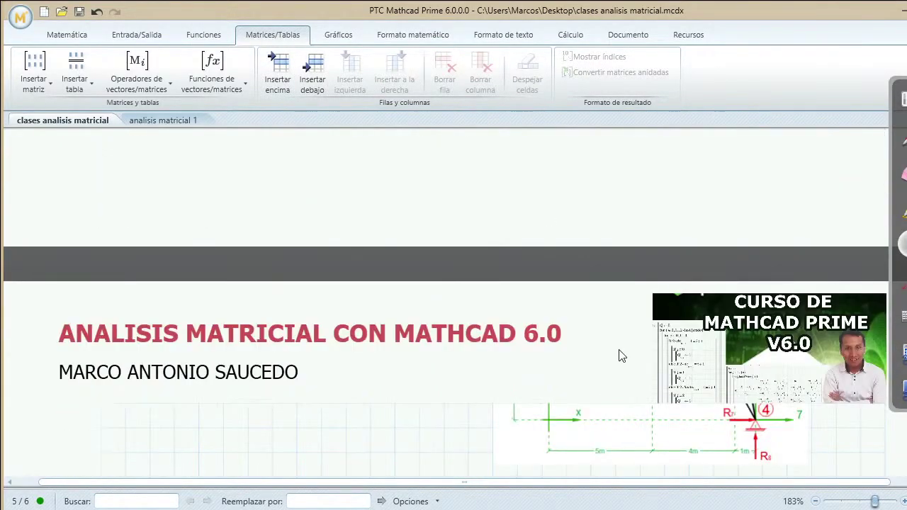
pyautogui.scroll(7, 618, 357)
pyautogui.scroll(8, 616, 356)
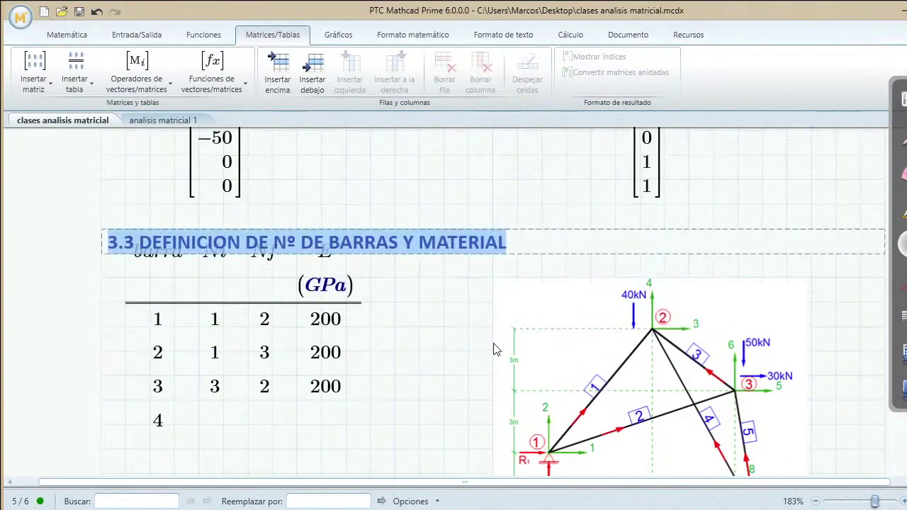
# - Separate the bar table and truss diagram from the section 3.3 heading, with a blank line of space beneath the heading
pyautogui.click(134, 276)
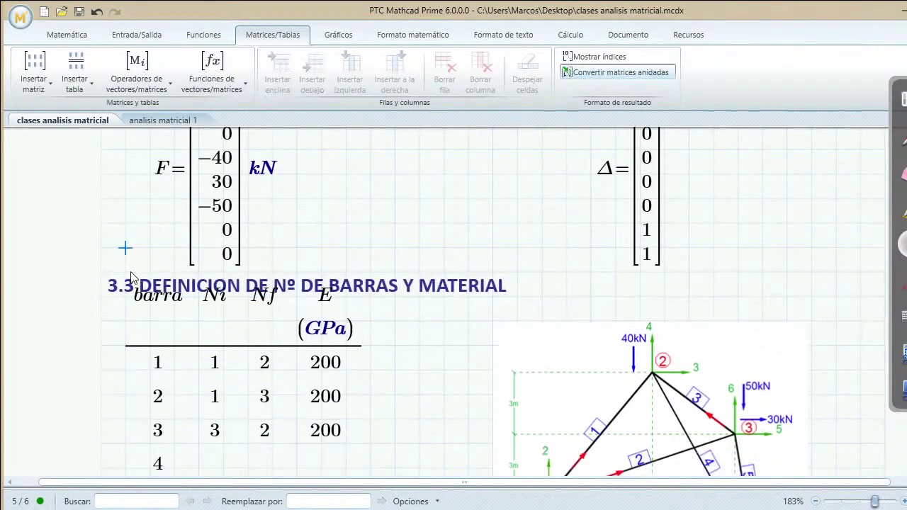
pyautogui.scroll(2, 375, 370)
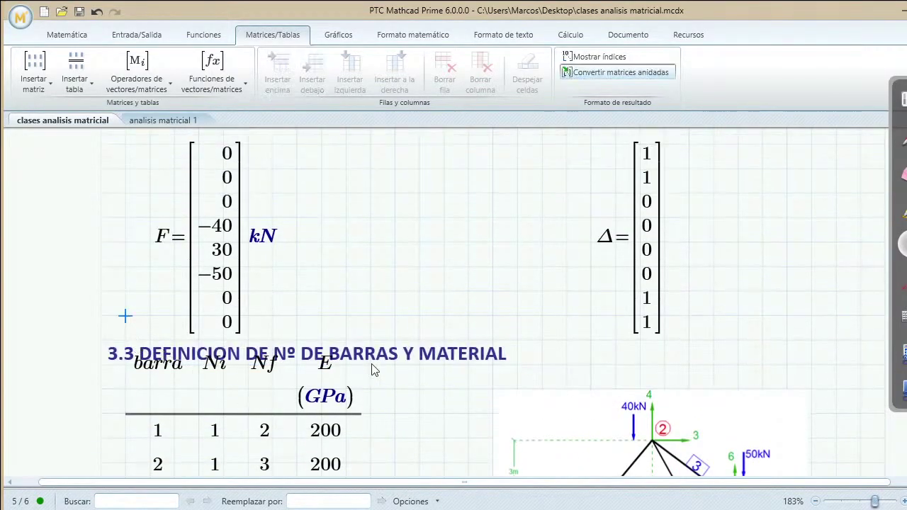
pyautogui.click(571, 365)
pyautogui.click(193, 370)
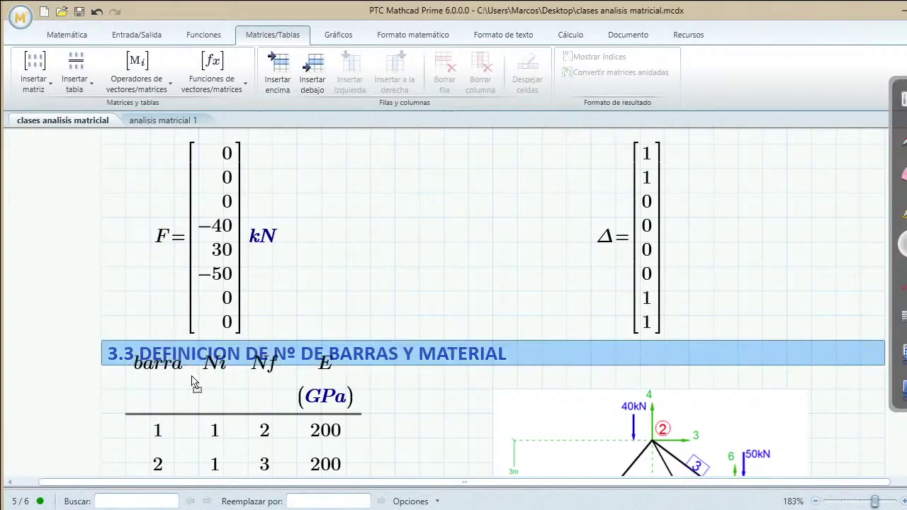
pyautogui.click(858, 380)
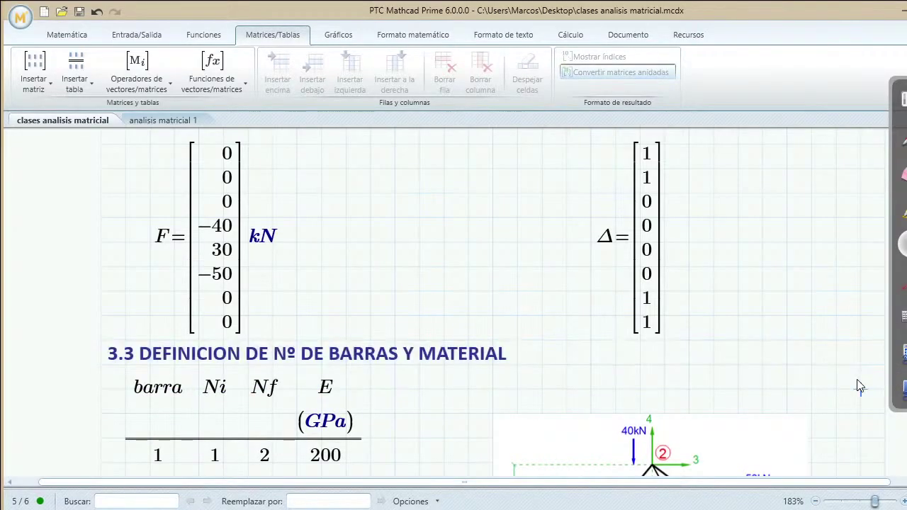
pyautogui.press('Return')
pyautogui.scroll(-3, 396, 347)
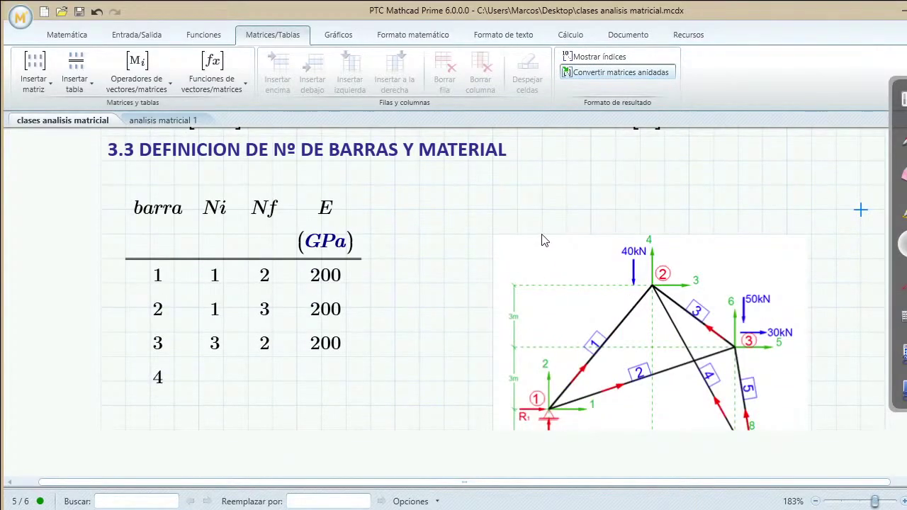
# - Move the truss diagram closer to the bar table and up towards the section 3.3 heading
pyautogui.click(542, 241)
pyautogui.moveTo(526, 192); pyautogui.dragTo(499, 158)
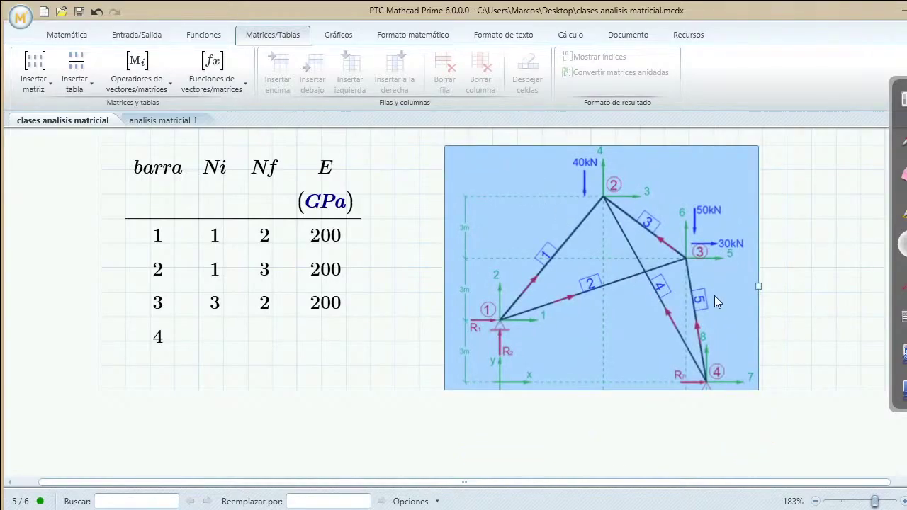
pyautogui.scroll(2, 673, 287)
pyautogui.moveTo(634, 248); pyautogui.dragTo(634, 217)
pyautogui.scroll(-2, 627, 299)
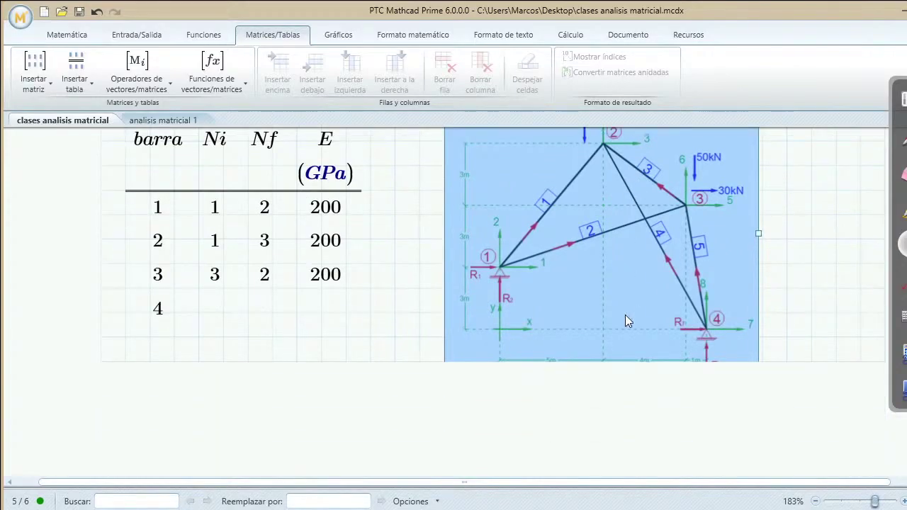
# - Remove blank lines above and below the vector fuerza label in section 3.2 to pull the following content up the page
pyautogui.scroll(13, 364, 365)
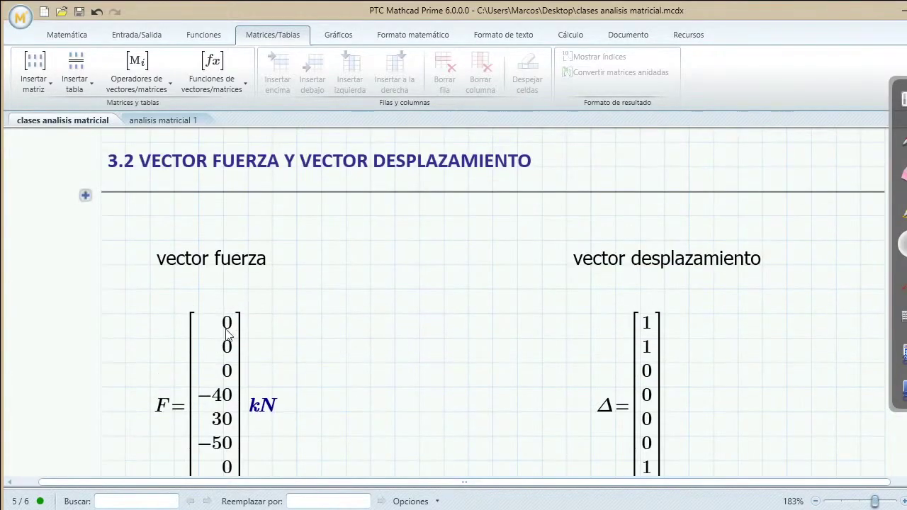
pyautogui.click(107, 291)
pyautogui.press('BackSpace')
pyautogui.click(114, 243)
pyautogui.press('BackSpace')
pyautogui.scroll(-8, 300, 314)
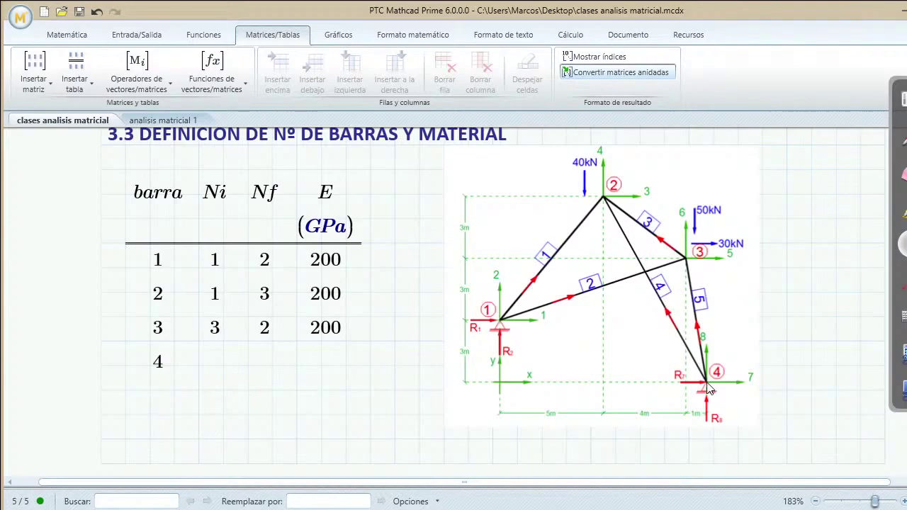
# - Complete the row of bar 4 with start node 4, end node 2 and E 200
pyautogui.click(216, 367)
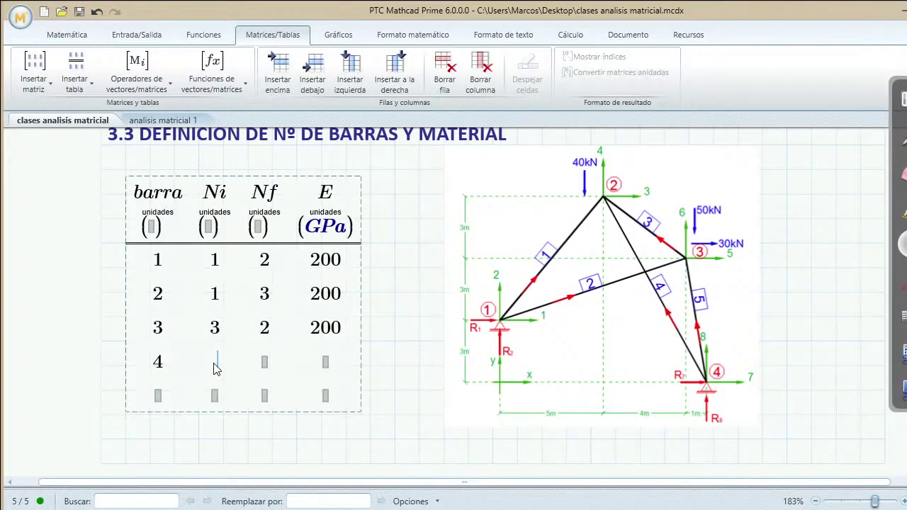
pyautogui.write('4')
pyautogui.press('Tab')
pyautogui.write('2')
pyautogui.press('Tab')
pyautogui.write('200')
# - Fill the last row of the bar table with bar 5, start node 4, end node 3 and E 200
pyautogui.press('Return')
pyautogui.press('Left')
pyautogui.press('Left')
pyautogui.press('Left')
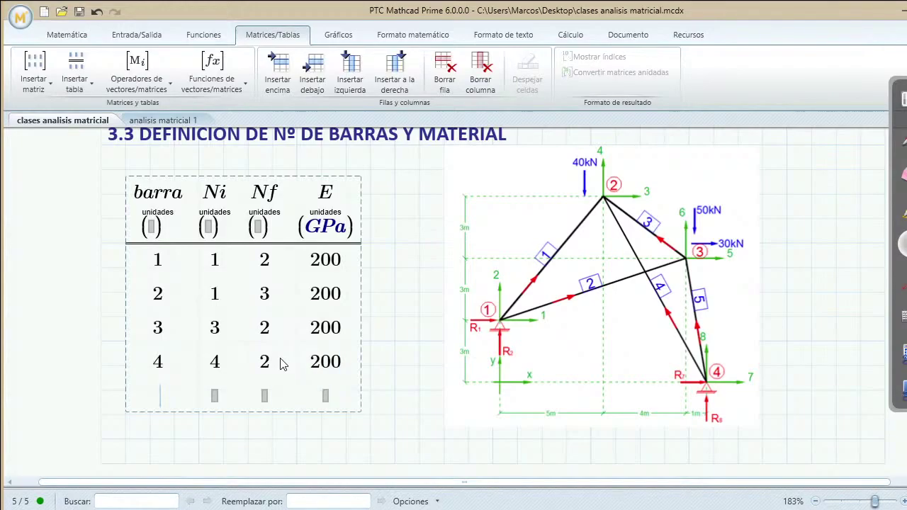
pyautogui.write('5')
pyautogui.press('Tab')
pyautogui.write('4')
pyautogui.press('Tab')
pyautogui.write('3')
pyautogui.press('Tab')
pyautogui.write('200')
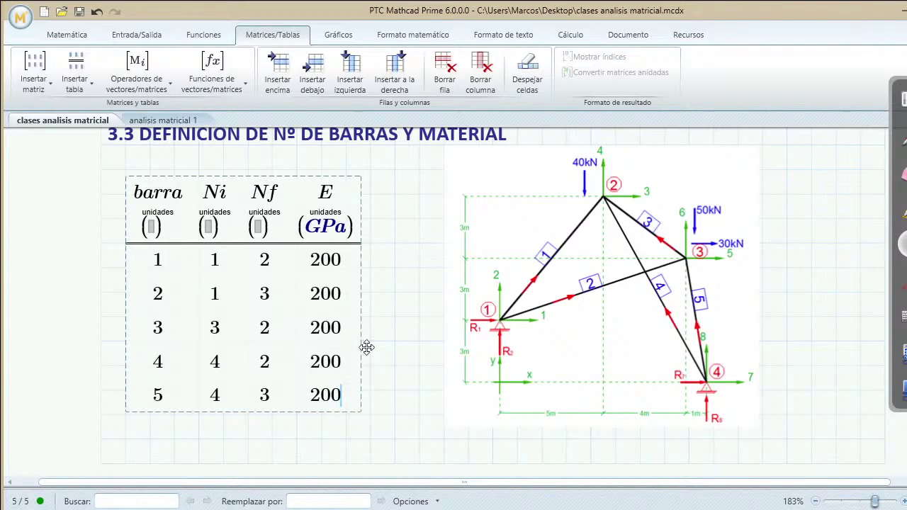
pyautogui.click(393, 343)
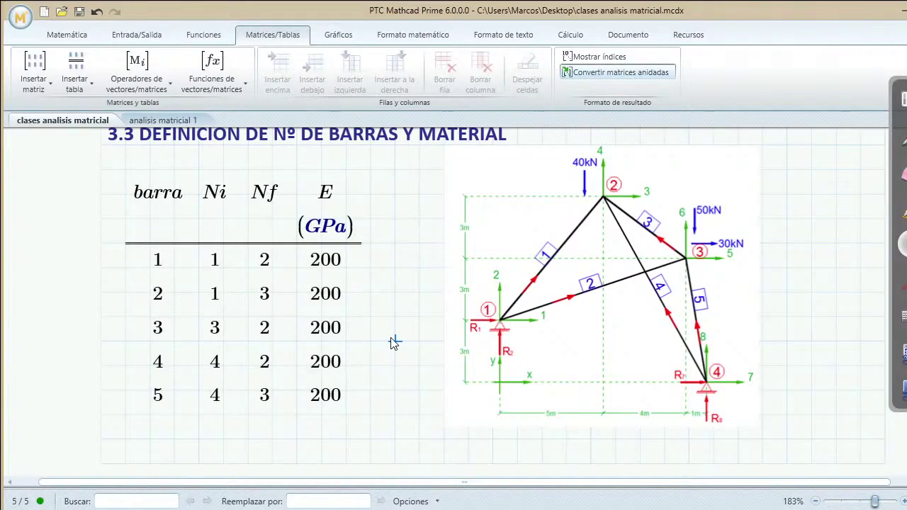
pyautogui.scroll(-3, 301, 216)
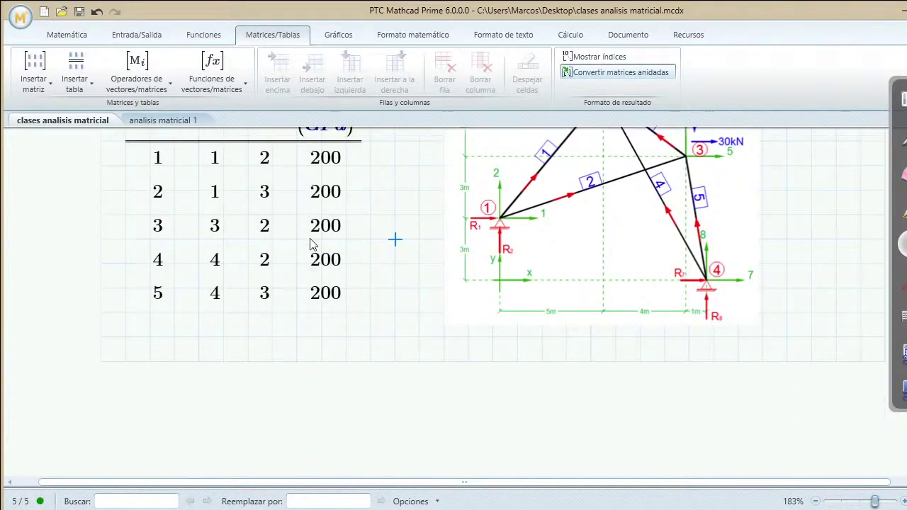
pyautogui.scroll(4, 308, 239)
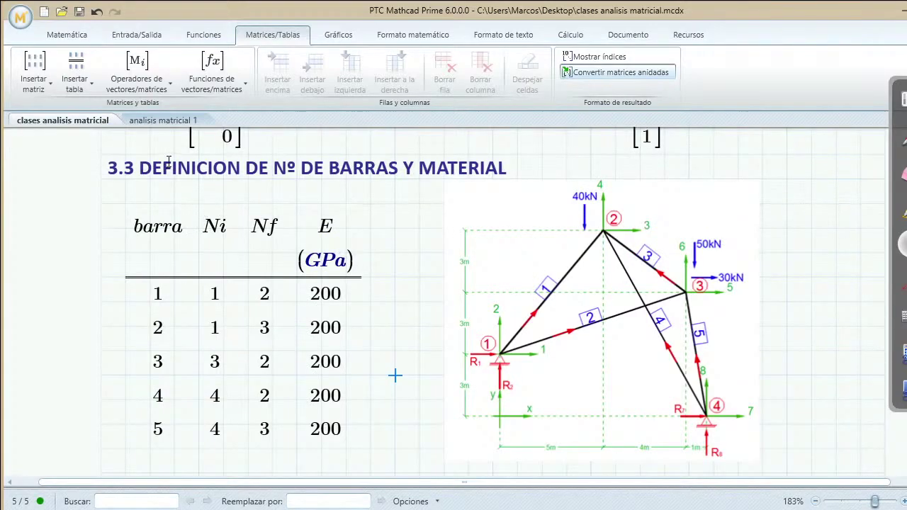
# - Append (usuario) to the end of the section 3.3 heading
pyautogui.click(538, 180)
pyautogui.write('(')
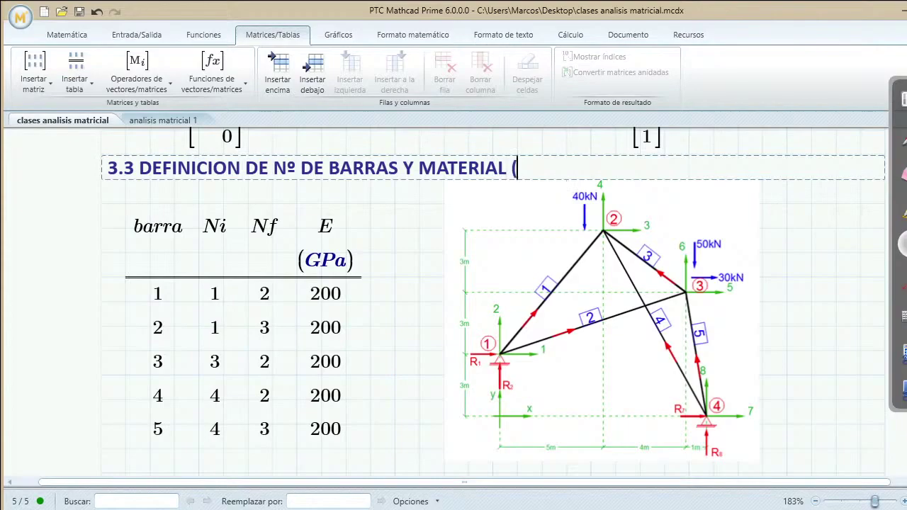
pyautogui.write('m')
pyautogui.press('BackSpace')
pyautogui.write('usuar')
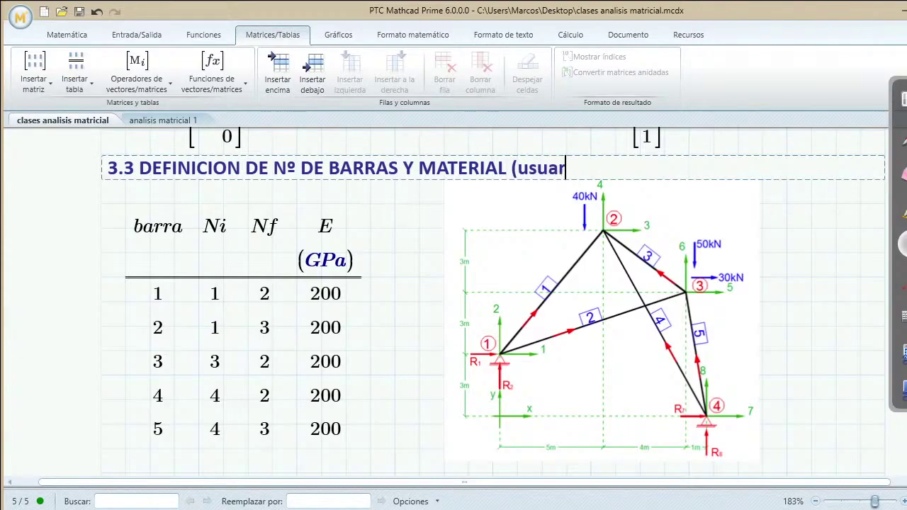
pyautogui.write('ion')
pyautogui.press('BackSpace')
pyautogui.write(')')
pyautogui.click(395, 205)
# - Add an opening parenthesis at the end of the section 3.1 heading
pyautogui.scroll(1, 397, 210)
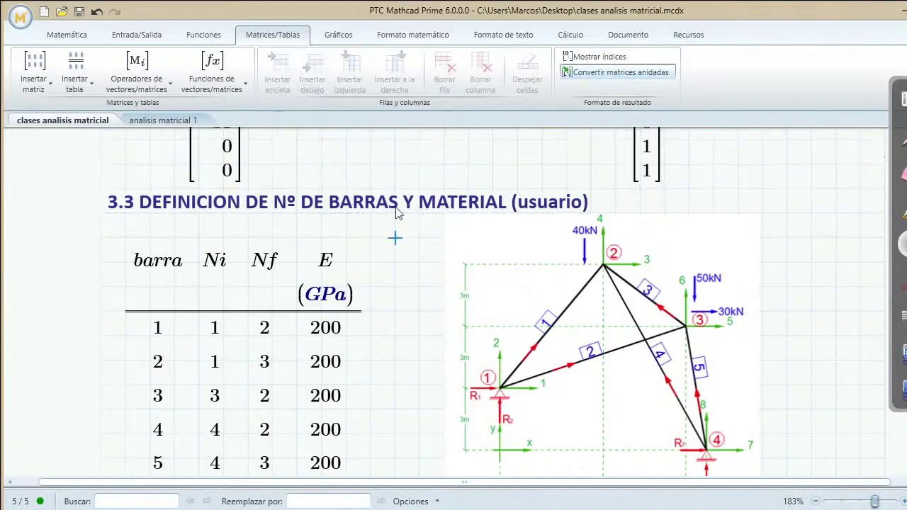
pyautogui.scroll(3, 398, 212)
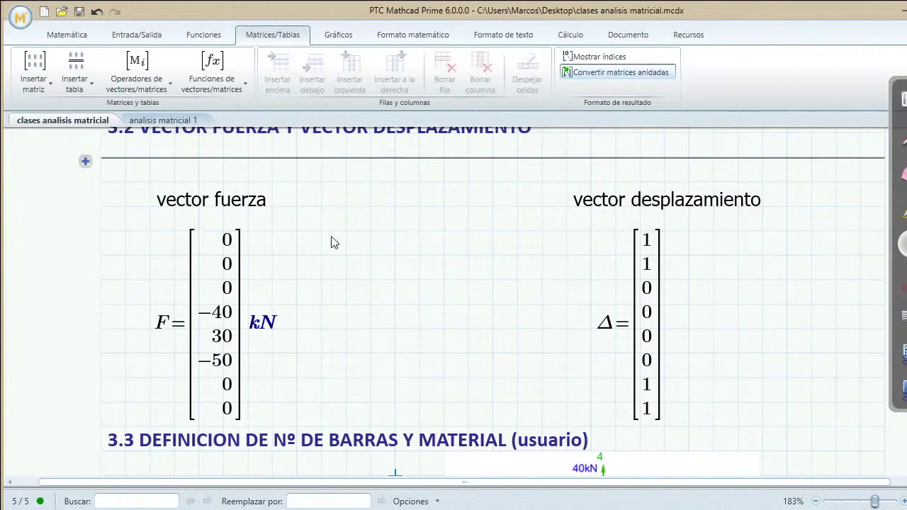
pyautogui.scroll(1, 388, 344)
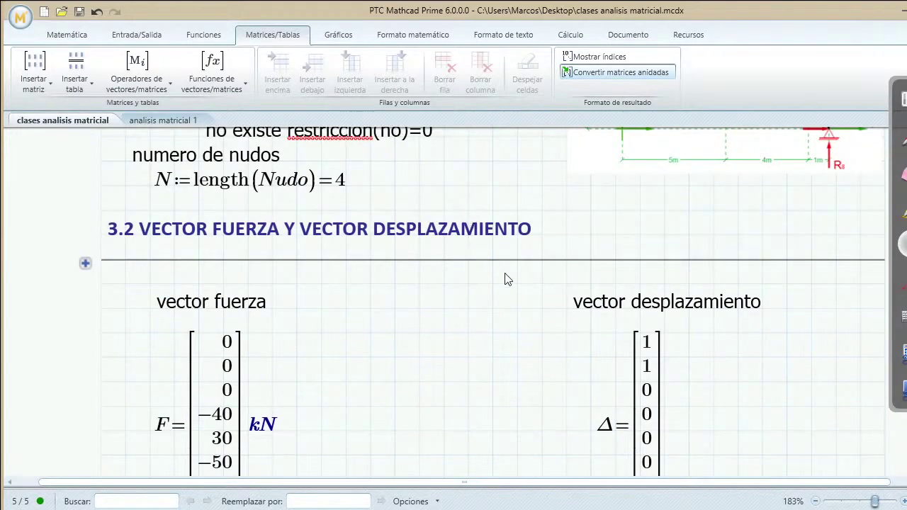
pyautogui.scroll(4, 517, 355)
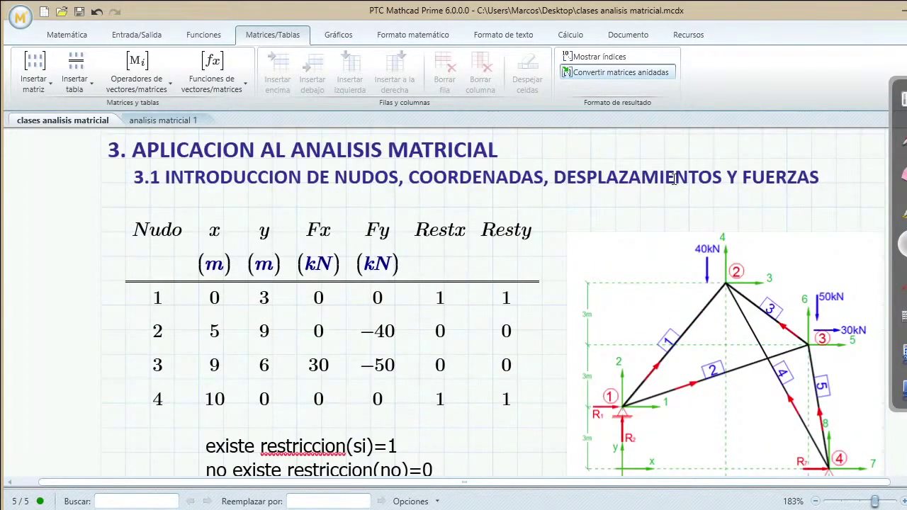
pyautogui.click(825, 177)
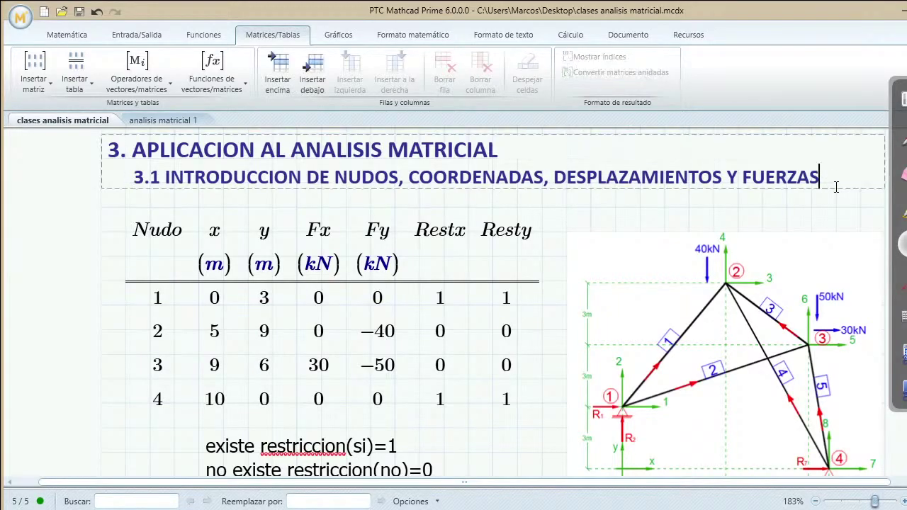
pyautogui.write('(')
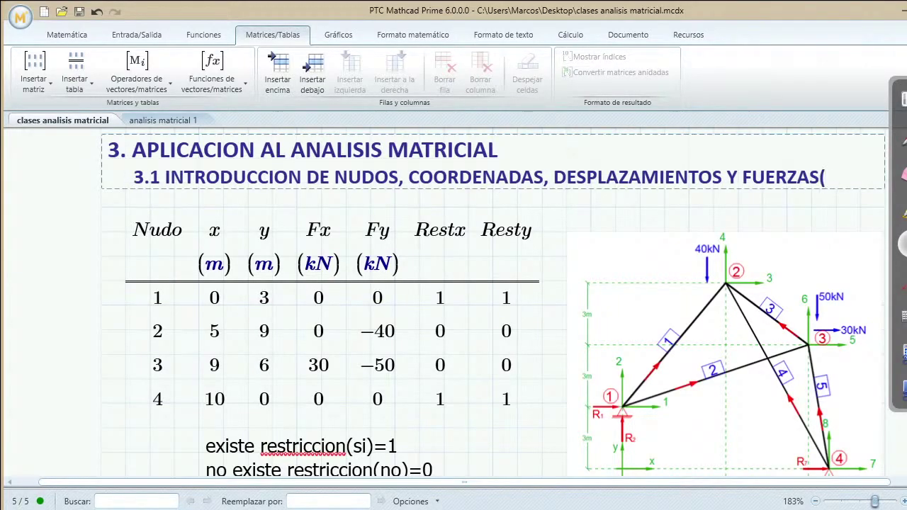
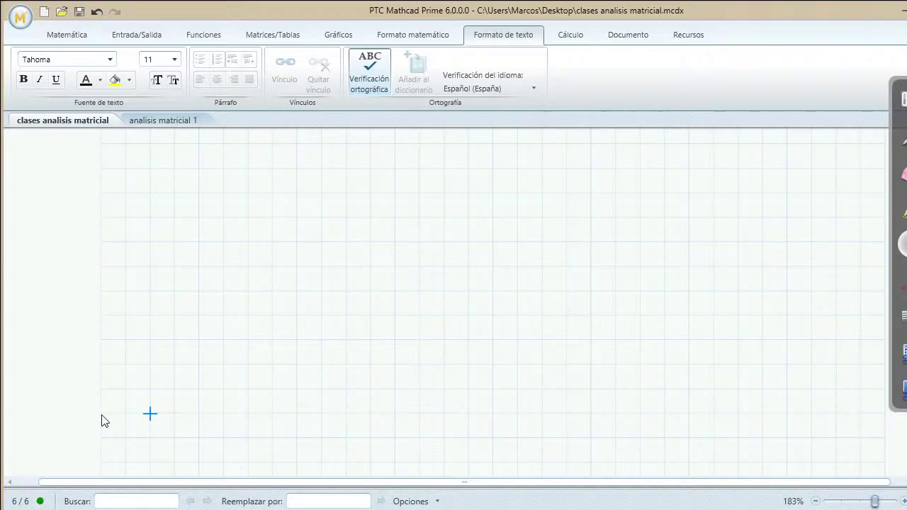
# - Add the heading 3.5 MATRIZ ELEMENTAL in the blank area below section 3.4
pyautogui.click(106, 417)
pyautogui.write('3.5 MATRIZ ELEMENTAL')
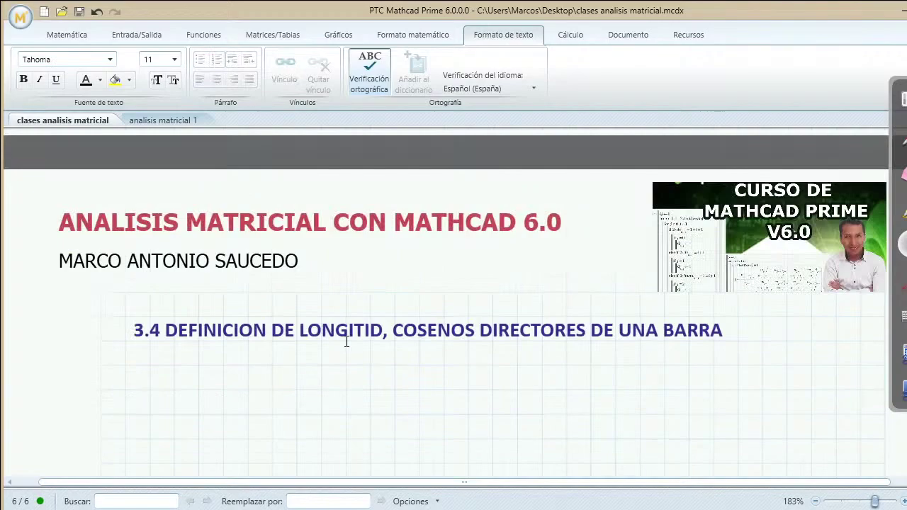
pyautogui.scroll(-3, 345, 347)
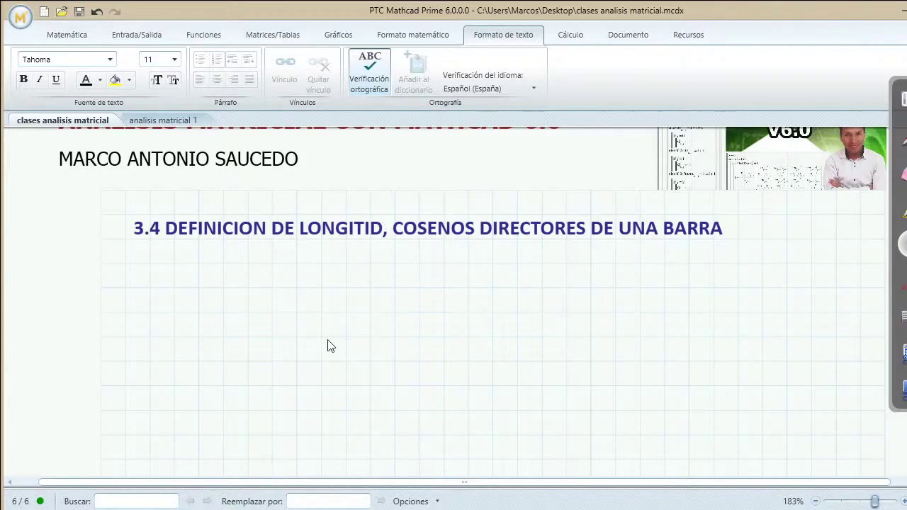
# - Review the section 3.3 bar table and truss diagram together with the force and displacement vectors above them
pyautogui.scroll(2, 329, 343)
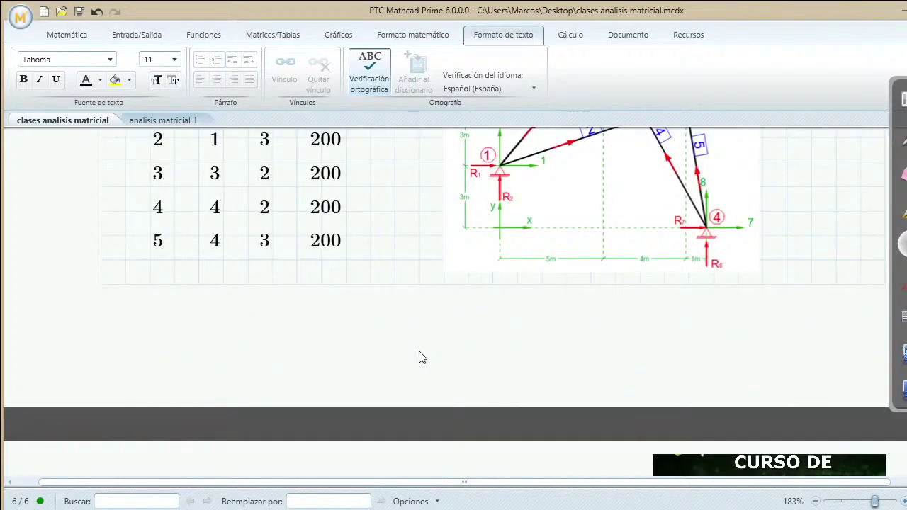
pyautogui.scroll(3, 419, 359)
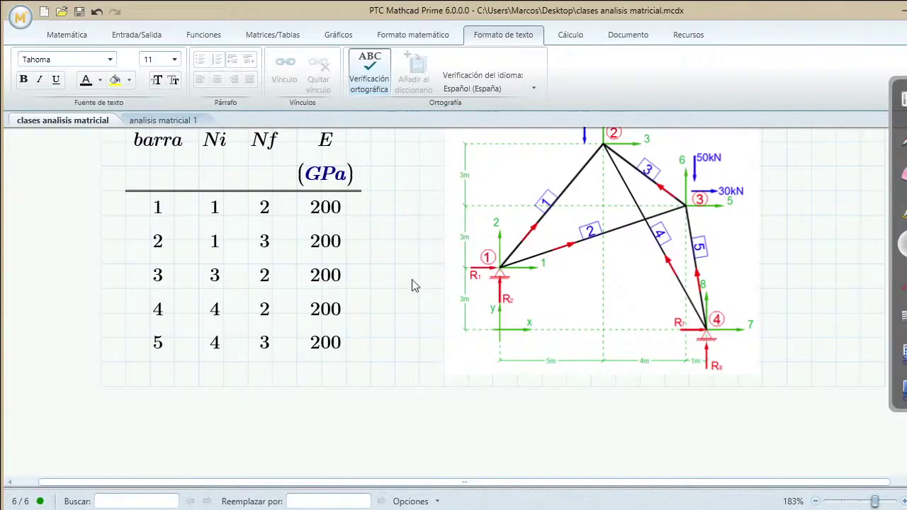
pyautogui.click(389, 275)
pyautogui.scroll(5, 389, 277)
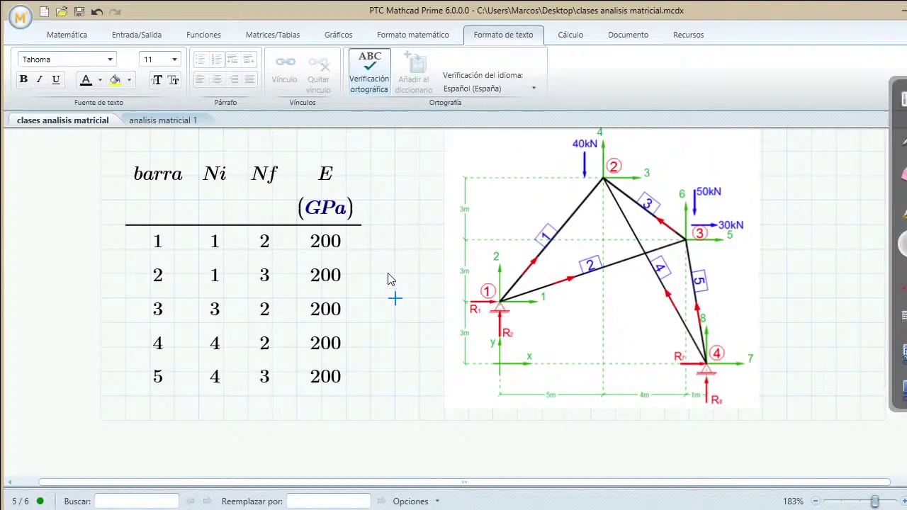
pyautogui.scroll(3, 403, 317)
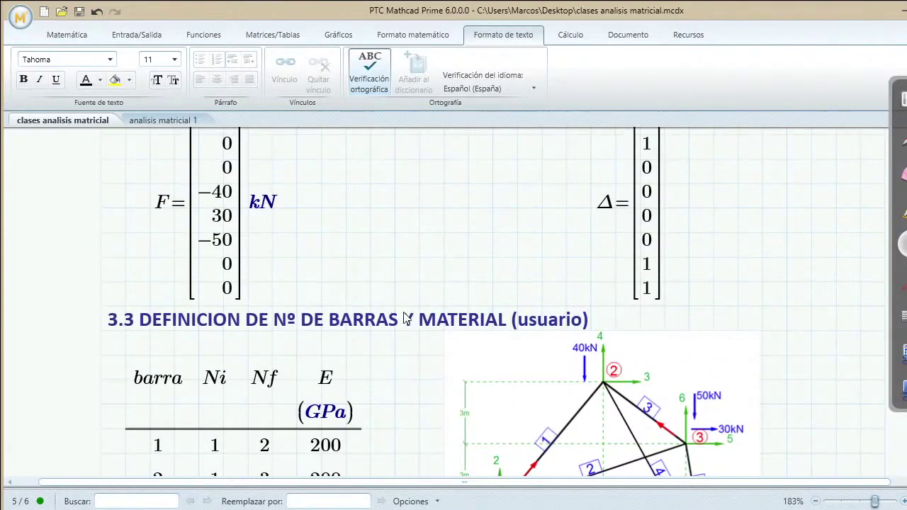
pyautogui.scroll(-9, 403, 317)
pyautogui.scroll(-5, 402, 314)
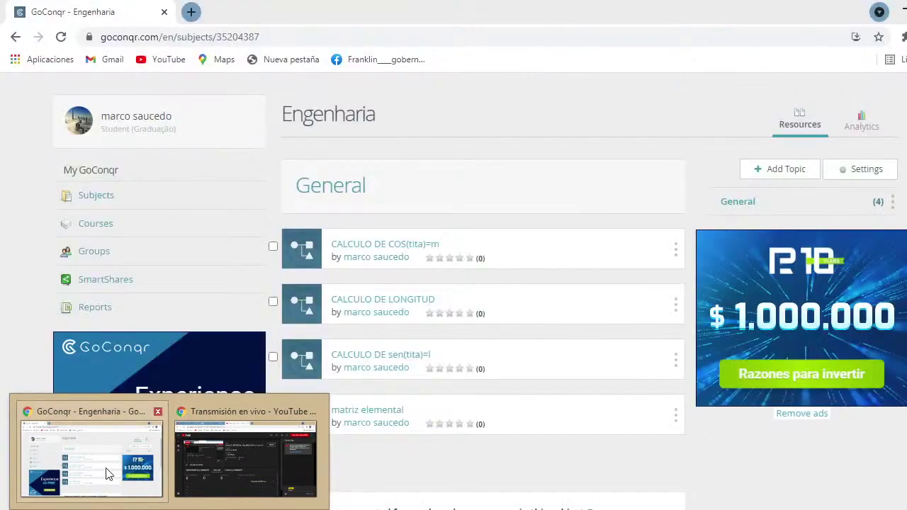
# - Switch to GoConqr in the browser and open the CALCULO DE LONGITUD flowchart for editing
pyautogui.click(107, 473)
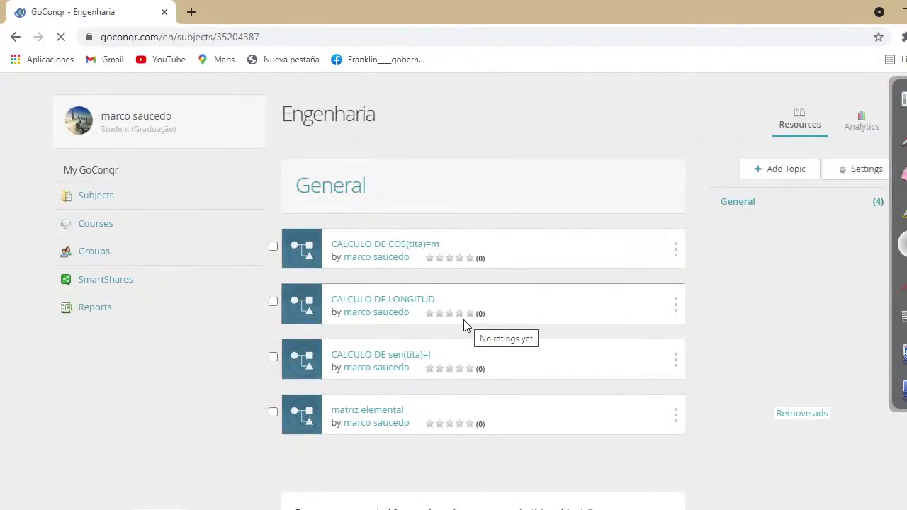
pyautogui.click(371, 309)
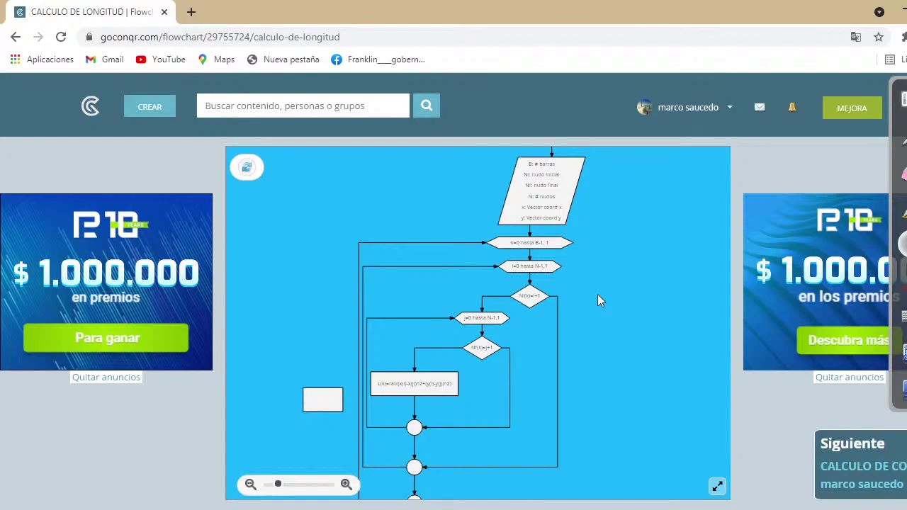
pyautogui.scroll(-4, 477, 278)
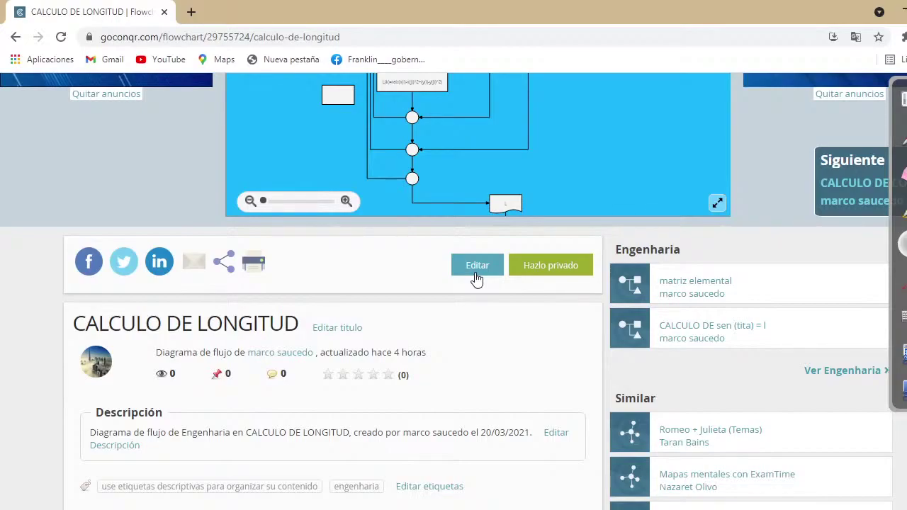
pyautogui.click(476, 266)
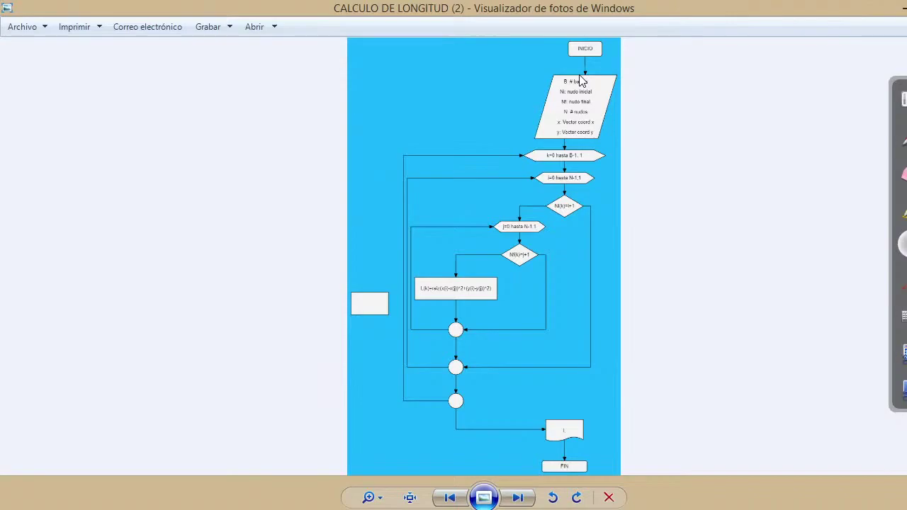
# - Examine the loops and conditions of the CALCULO DE LONGITUD flowchart in the photo viewer and compare them with the Mathcad bar table
pyautogui.scroll(2, 581, 80)
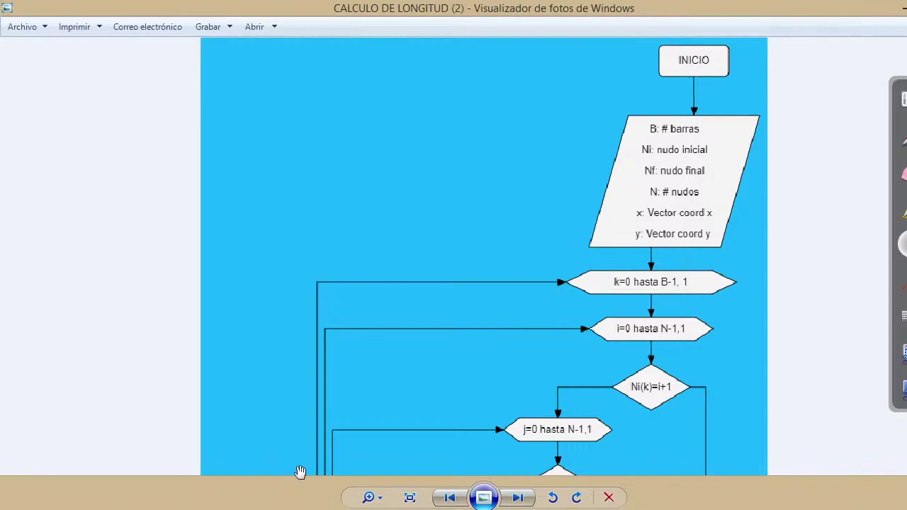
pyautogui.hotkey('alt', 'F4')
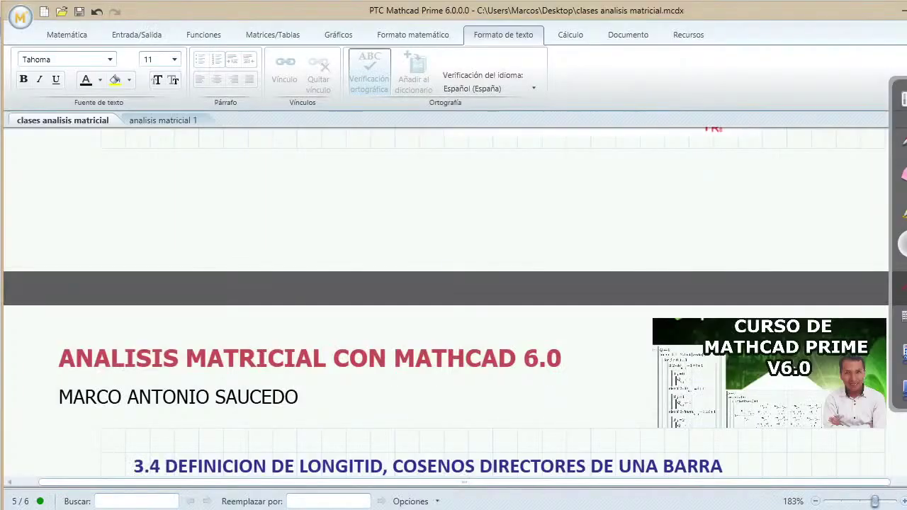
pyautogui.scroll(3, 301, 380)
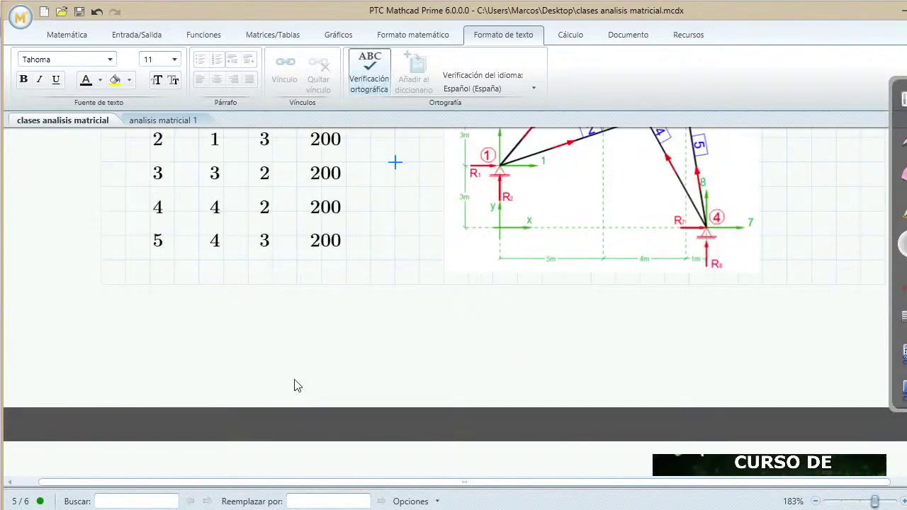
pyautogui.scroll(4, 298, 385)
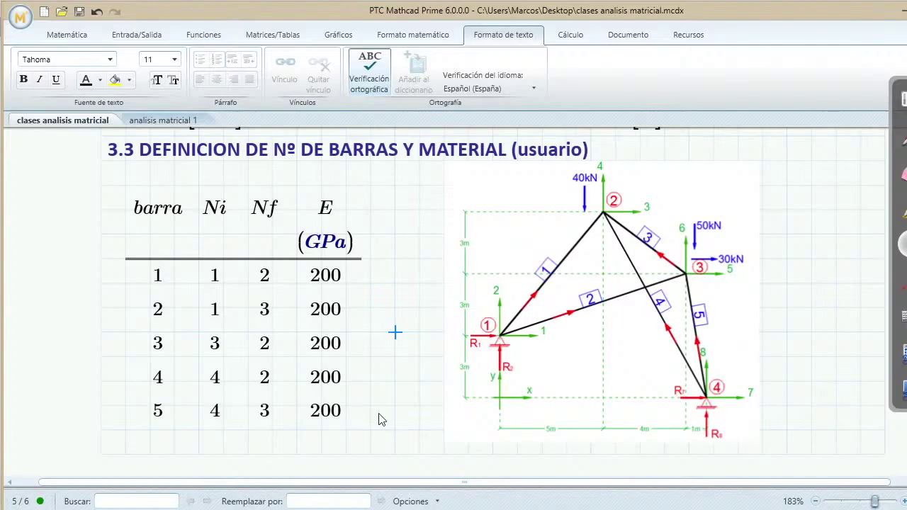
pyautogui.hotkey('alt', 'Tab')
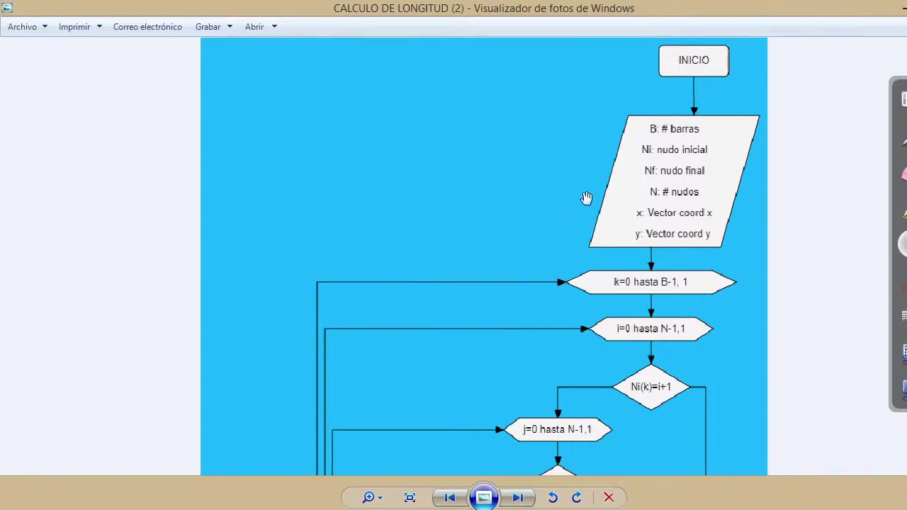
pyautogui.moveTo(550, 244); pyautogui.dragTo(542, 166)
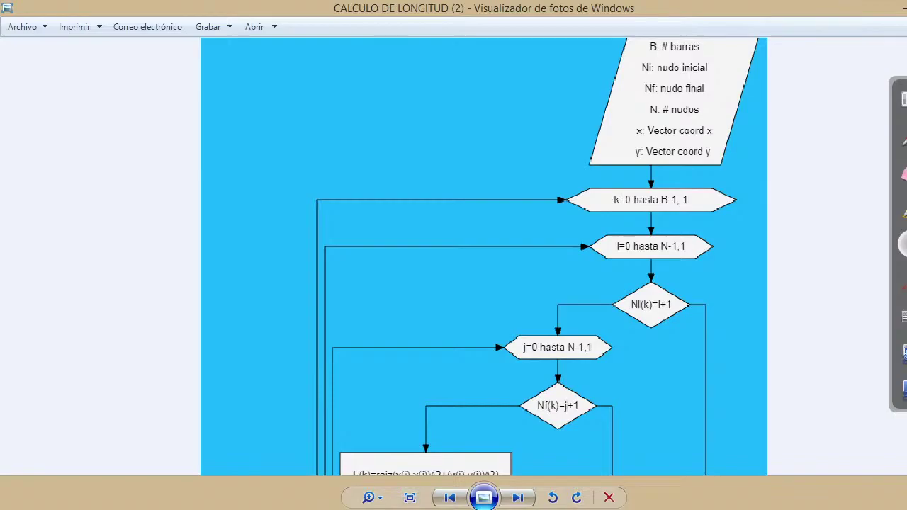
# - Switch back to Mathcad and define L as an empty program block below the section 3.4 heading
pyautogui.click(260, 509)
pyautogui.scroll(-15, 263, 451)
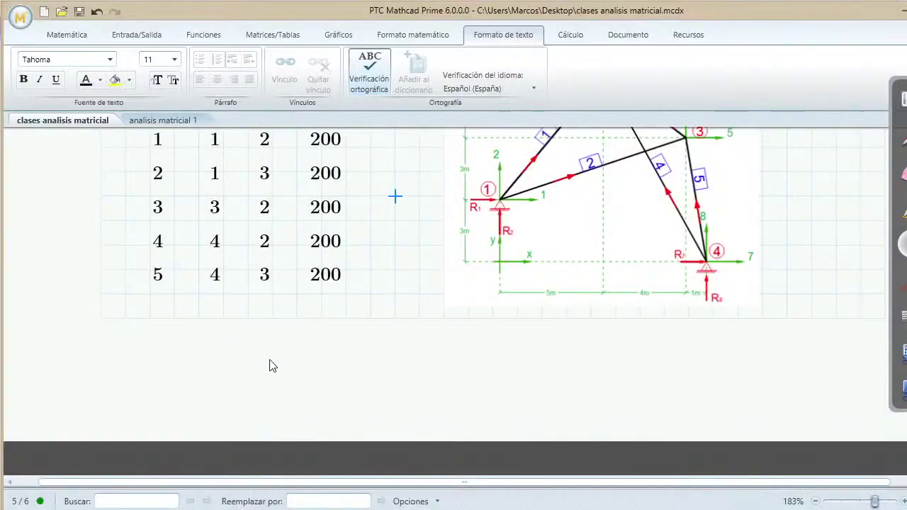
pyautogui.scroll(-1, 321, 346)
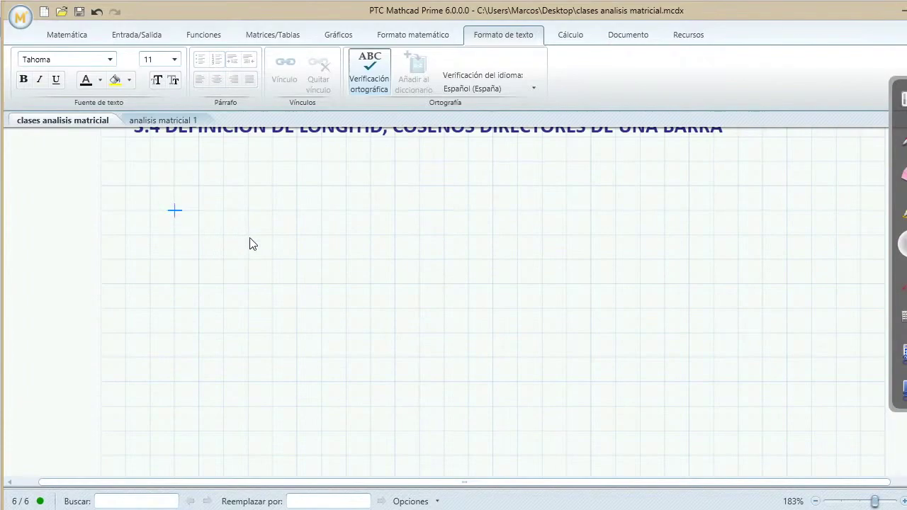
pyautogui.write('L=[4 2; 0 0')
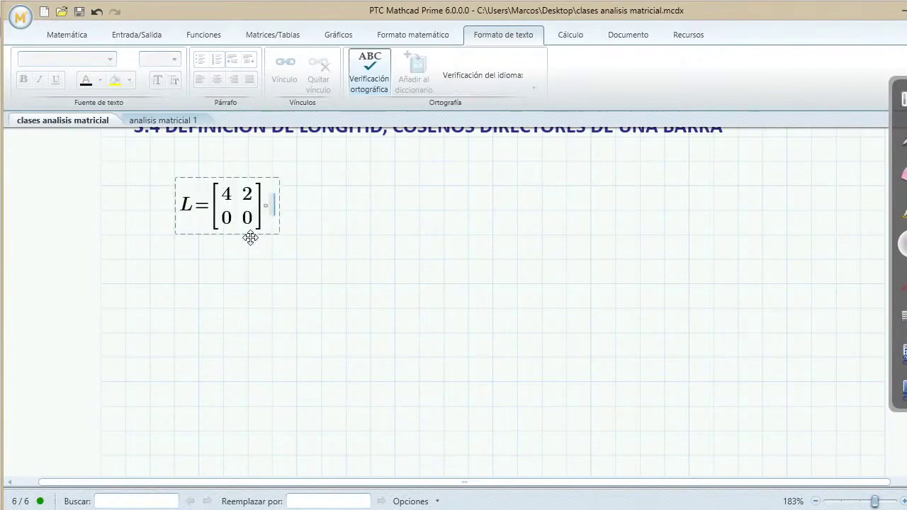
pyautogui.press('BackSpace')
pyautogui.write(':')
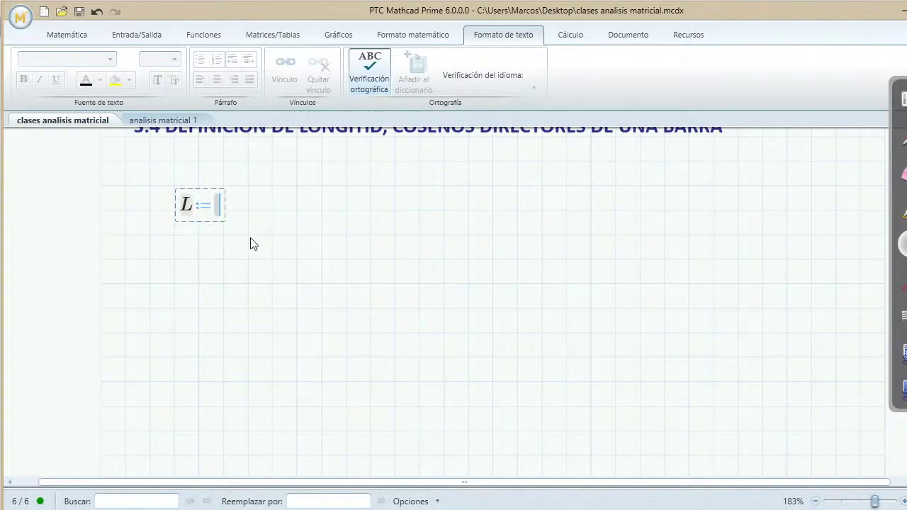
pyautogui.click(72, 36)
pyautogui.click(441, 82)
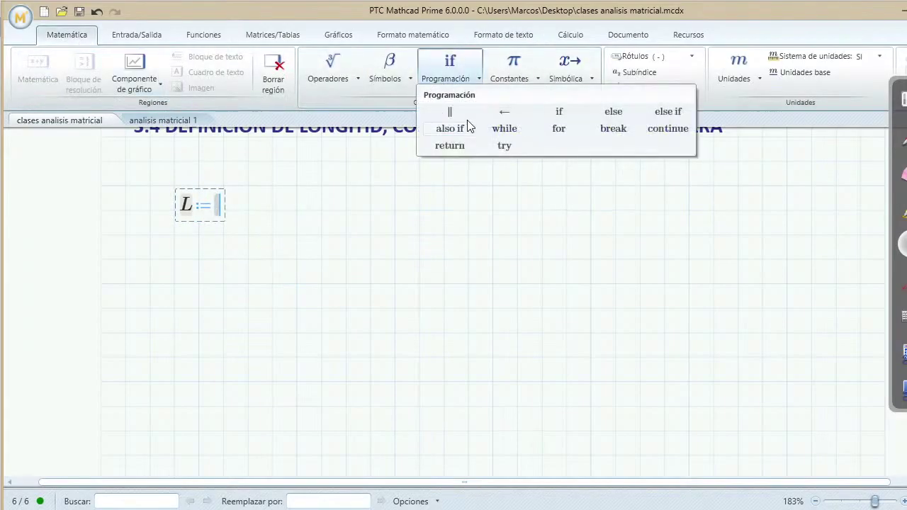
pyautogui.click(450, 114)
pyautogui.scroll(2, 330, 229)
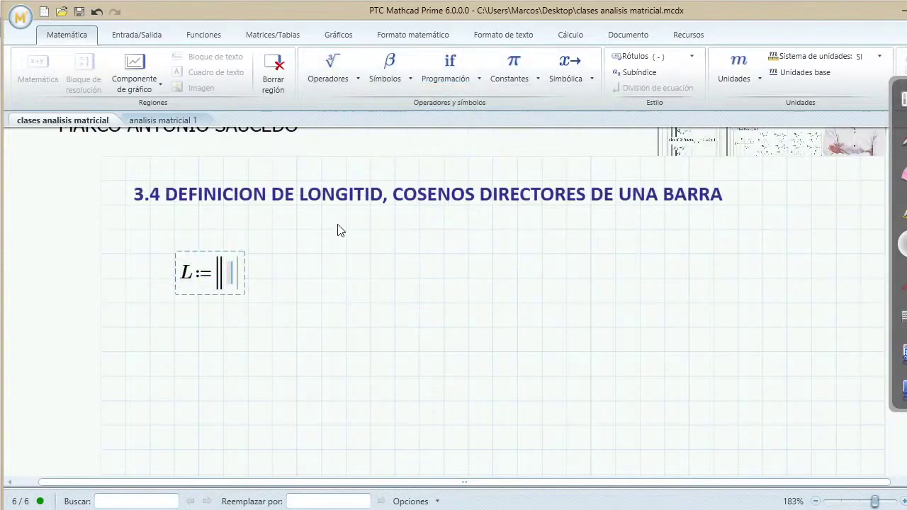
# - Insert an empty for loop into the program block of L
pyautogui.click(453, 79)
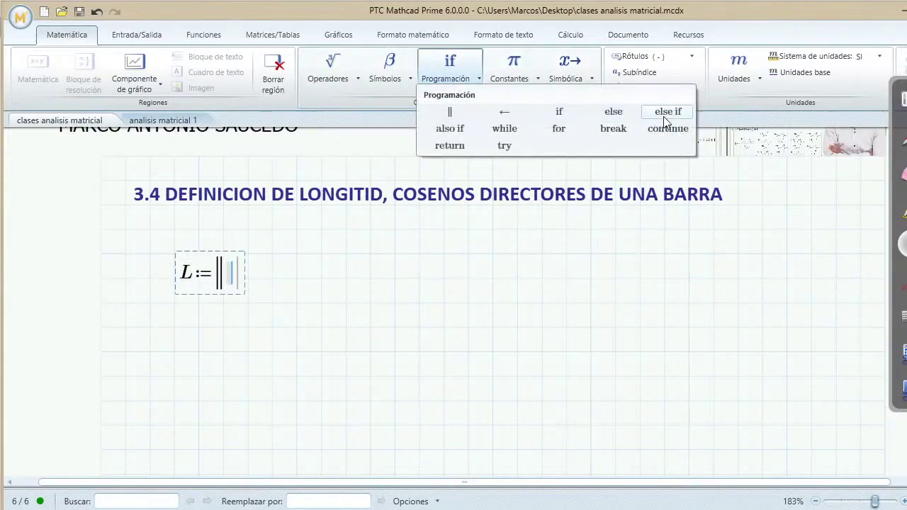
pyautogui.click(558, 129)
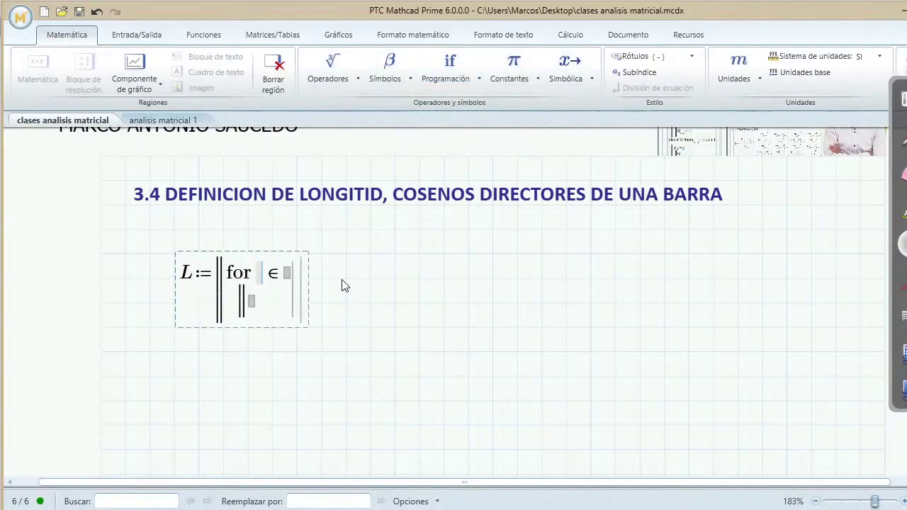
pyautogui.scroll(15, 318, 304)
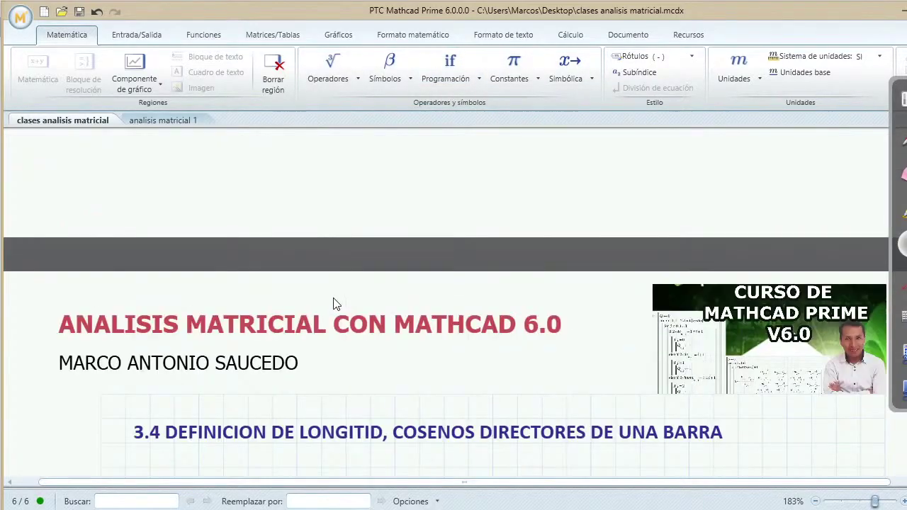
# - Check the section 3.3 bar table, and undo the unfinished L definition with its for loop below the section 3.4 heading
pyautogui.scroll(4, 319, 287)
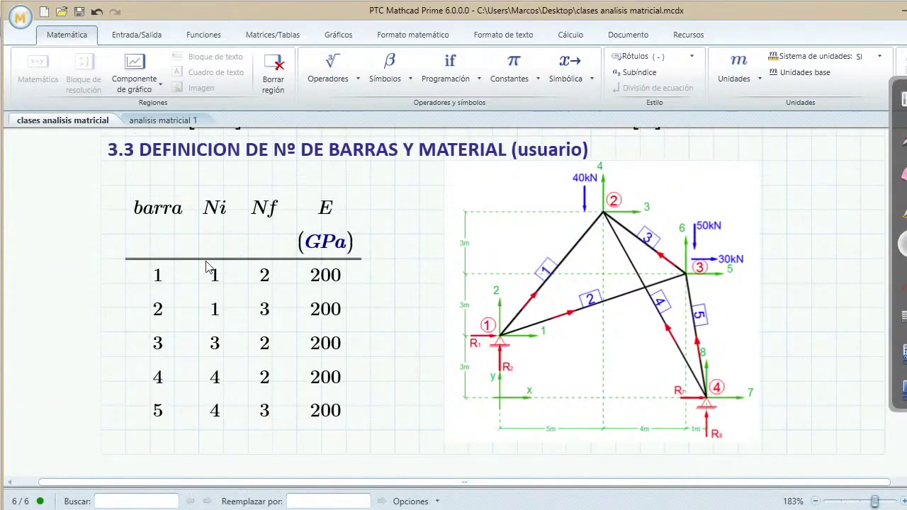
pyautogui.scroll(-10, 190, 423)
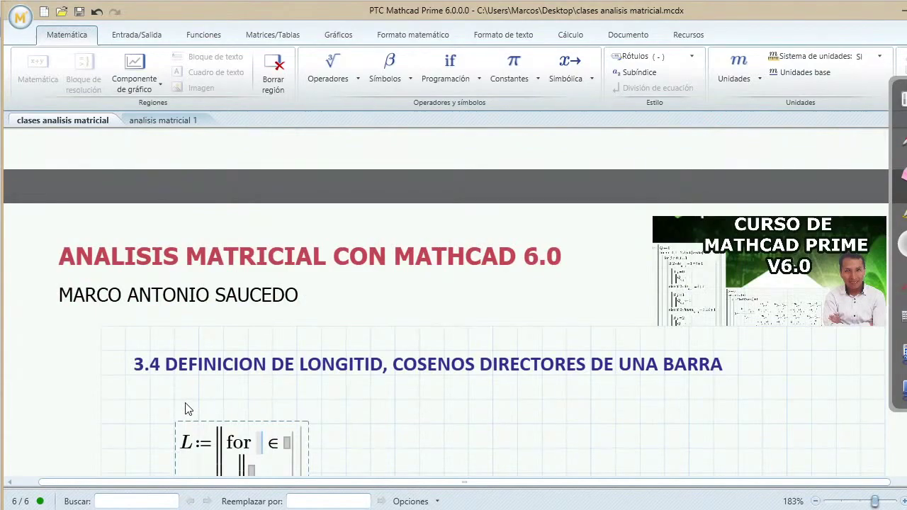
pyautogui.hotkey('ctrl', 'z')
pyautogui.hotkey('ctrl', 'z')
pyautogui.hotkey('ctrl', 'z')
pyautogui.hotkey('ctrl', 'z')
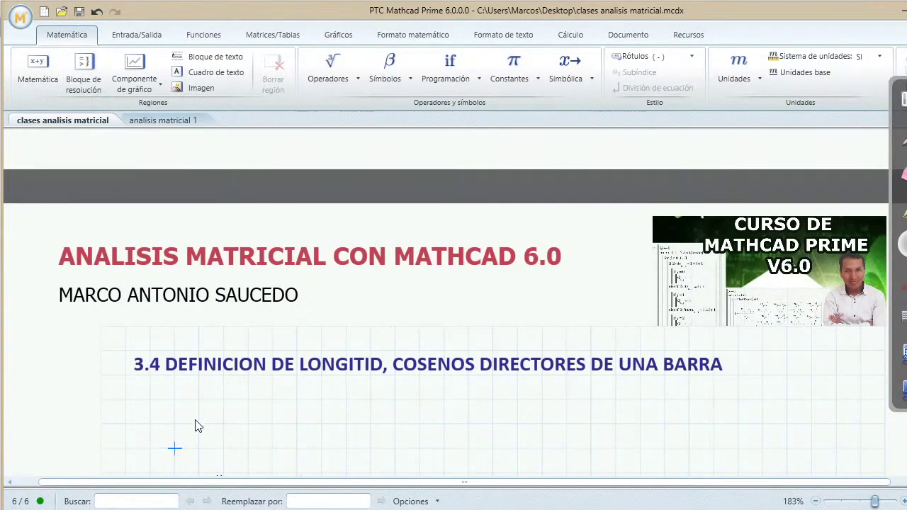
# - Start a definition of b below the section 3.4 heading, with longt as the beginning of its assigned expression
pyautogui.click(197, 422)
pyautogui.write('b')
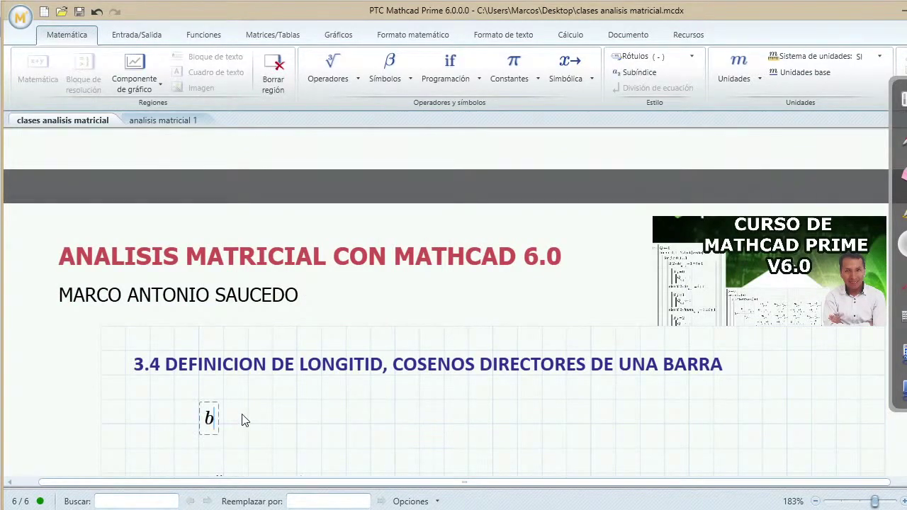
pyautogui.write(':=longt')
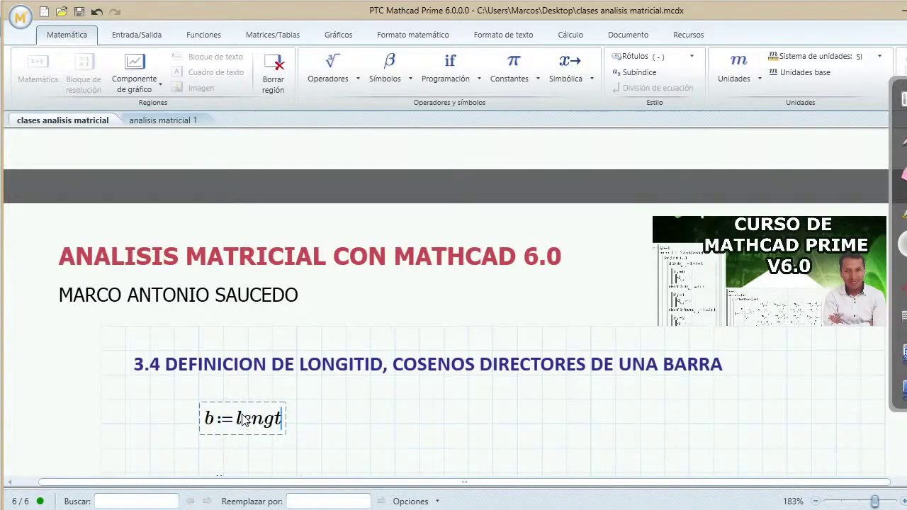
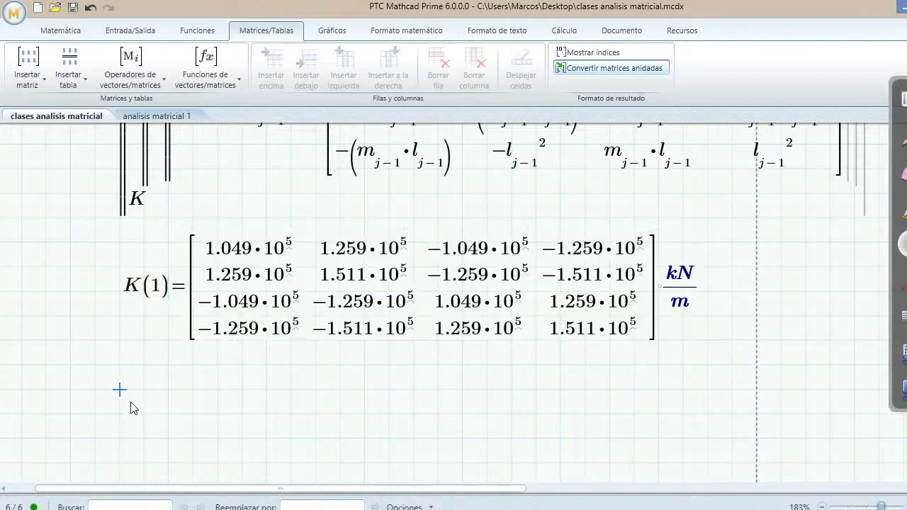
# - Evaluate the stiffness matrix K(2) directly below the K(1) result
pyautogui.click(121, 409)
pyautogui.write('K(1)')
pyautogui.click(165, 411)
pyautogui.press('BackSpace')
pyautogui.write('2)=')
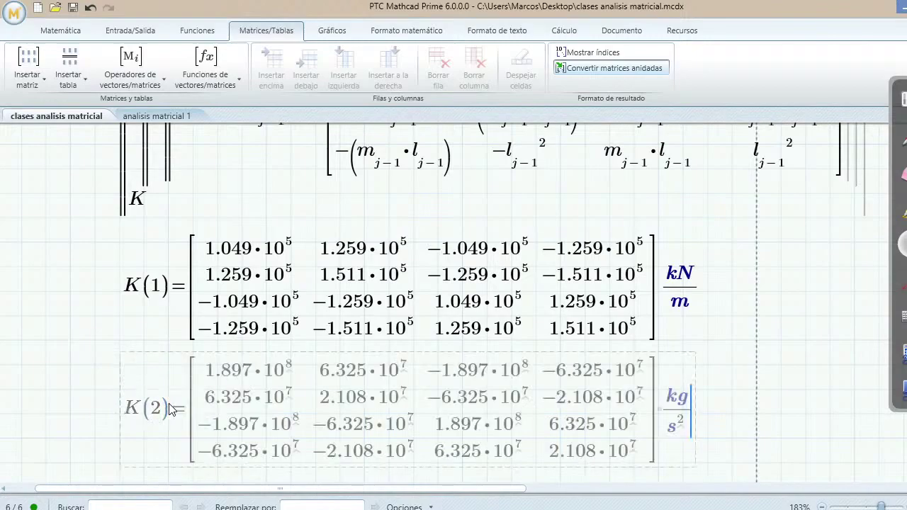
# - Set the unit of the K(2) result to kN/m
pyautogui.scroll(-2, 253, 409)
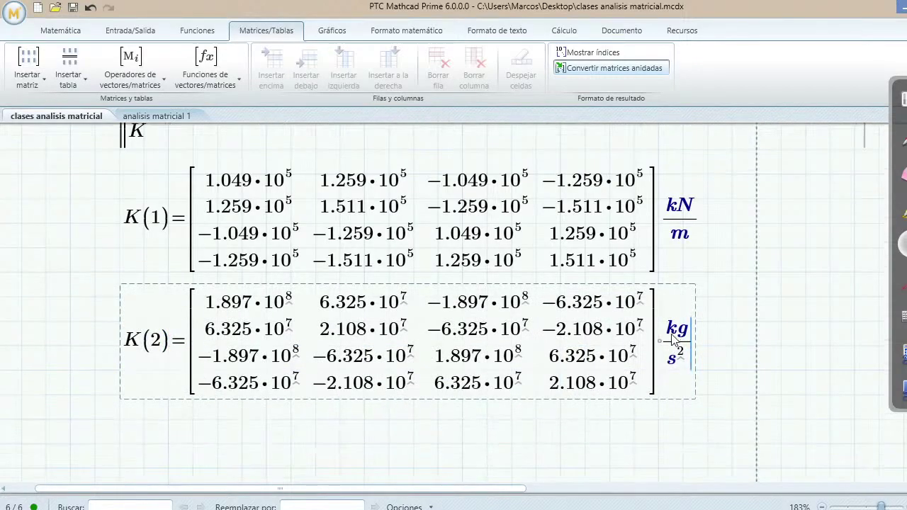
pyautogui.doubleClick(680, 354)
pyautogui.write('kg')
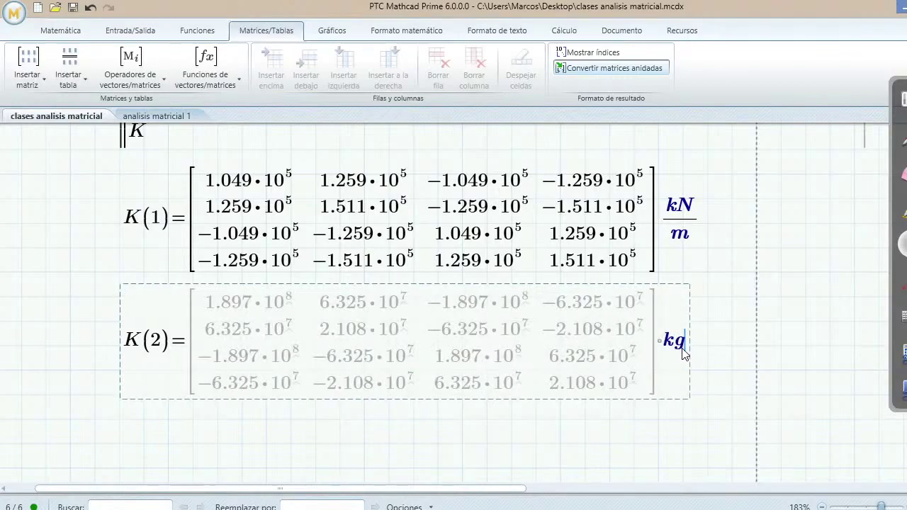
pyautogui.press('BackSpace')
pyautogui.write('N/m')
pyautogui.click(610, 419)
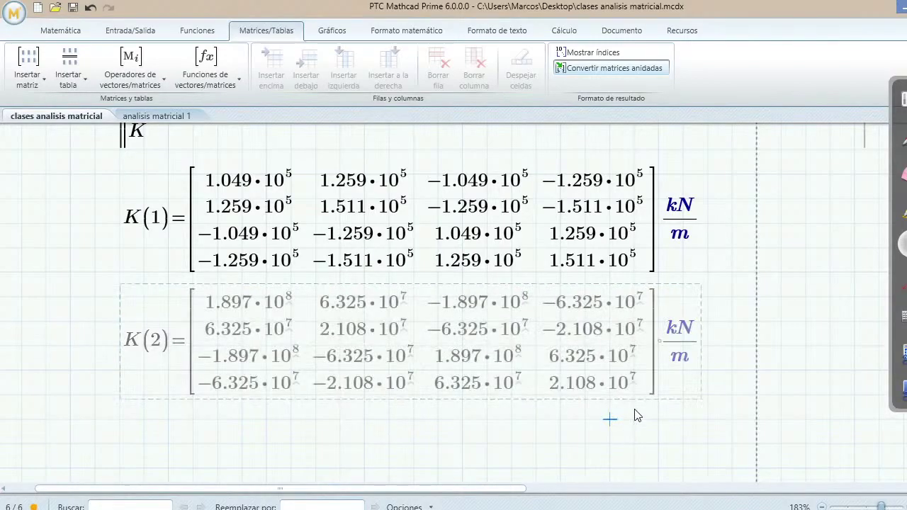
# - Copy the K(2) evaluation and place a duplicate of it below the original
pyautogui.click(594, 283)
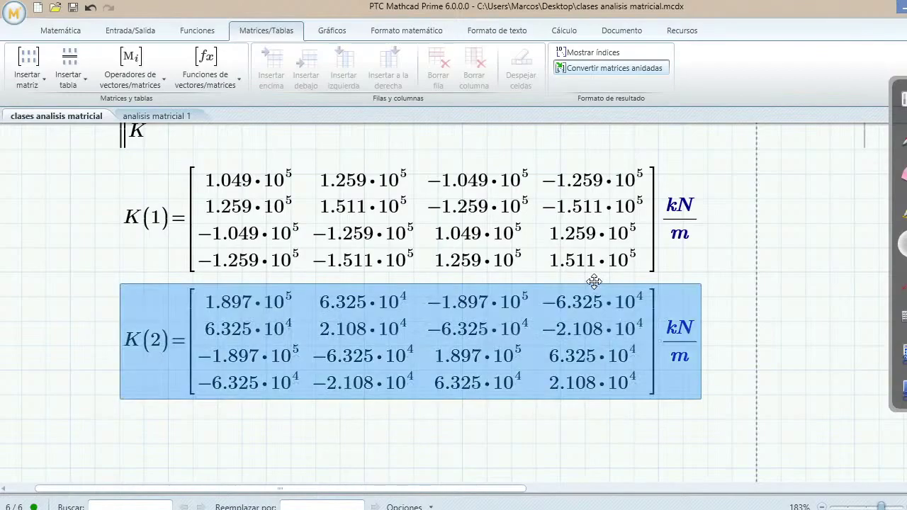
pyautogui.click(124, 455)
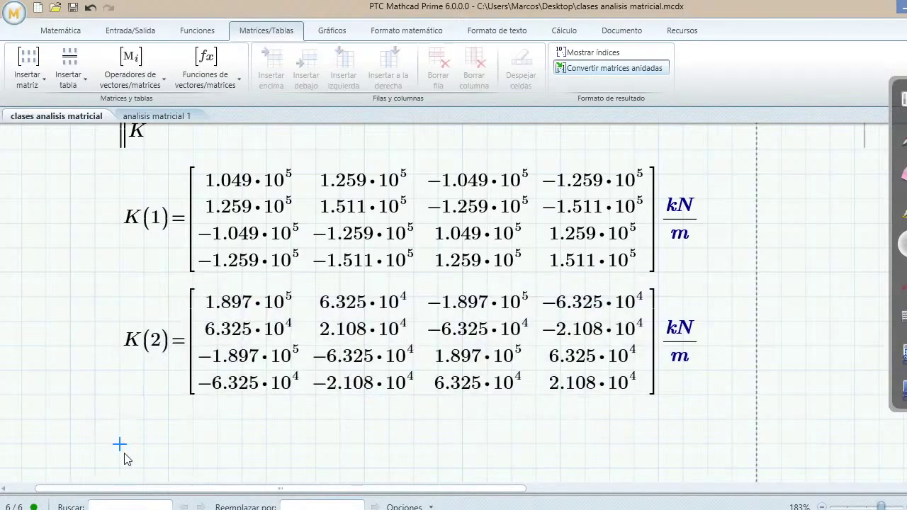
pyautogui.hotkey('ctrl', 'v')
pyautogui.scroll(-3, 121, 442)
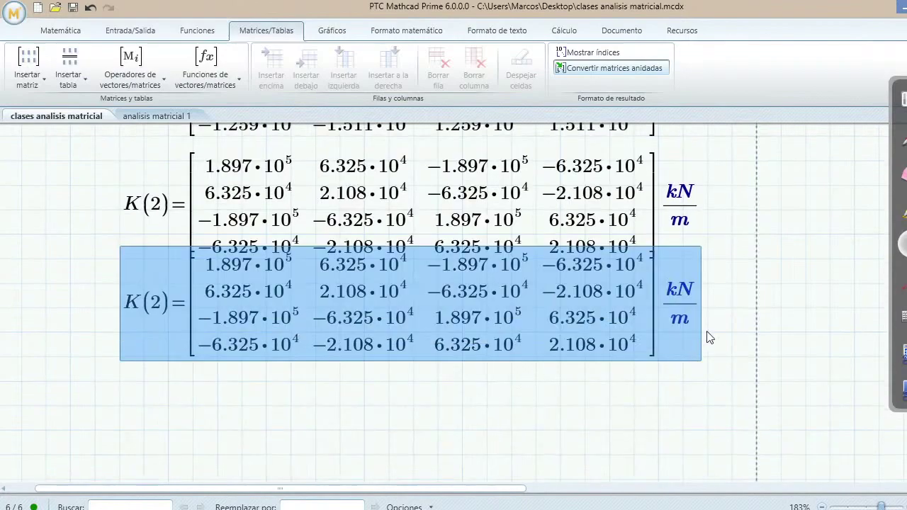
pyautogui.click(730, 253)
pyautogui.click(732, 235)
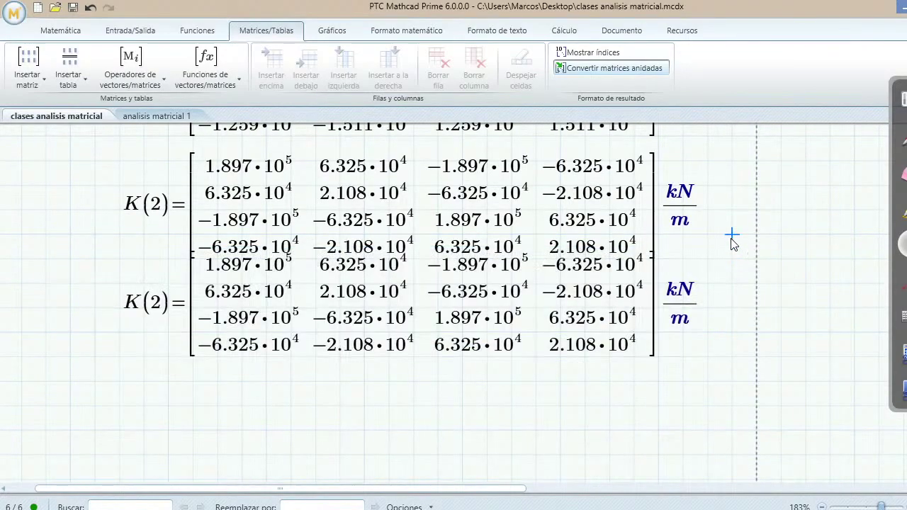
# - Paste two more copies of the K(2) evaluation below the first duplicate, placing the last one on the following page
pyautogui.click(127, 455)
pyautogui.hotkey('ctrl', 'v')
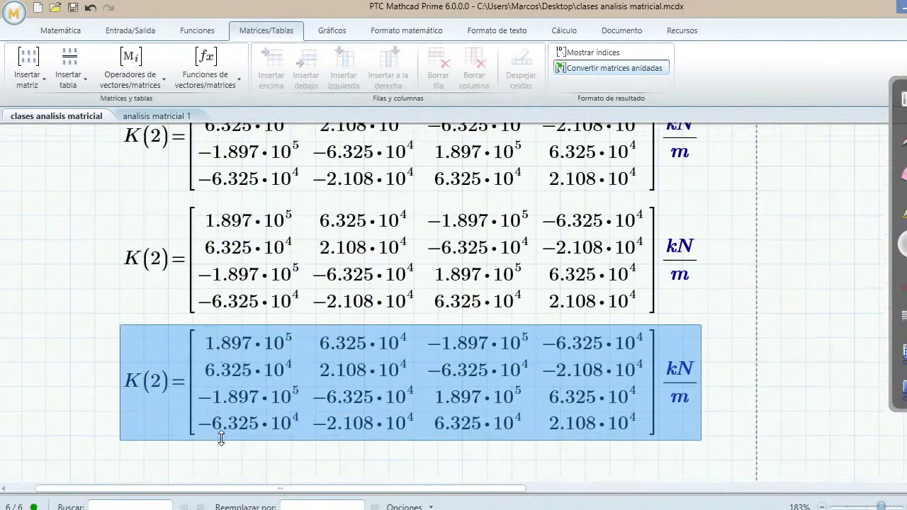
pyautogui.click(142, 466)
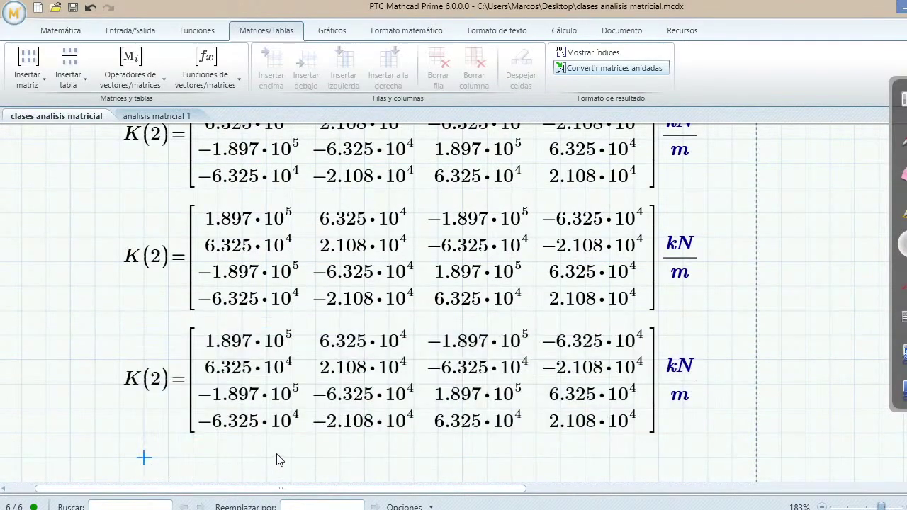
pyautogui.scroll(-5, 273, 477)
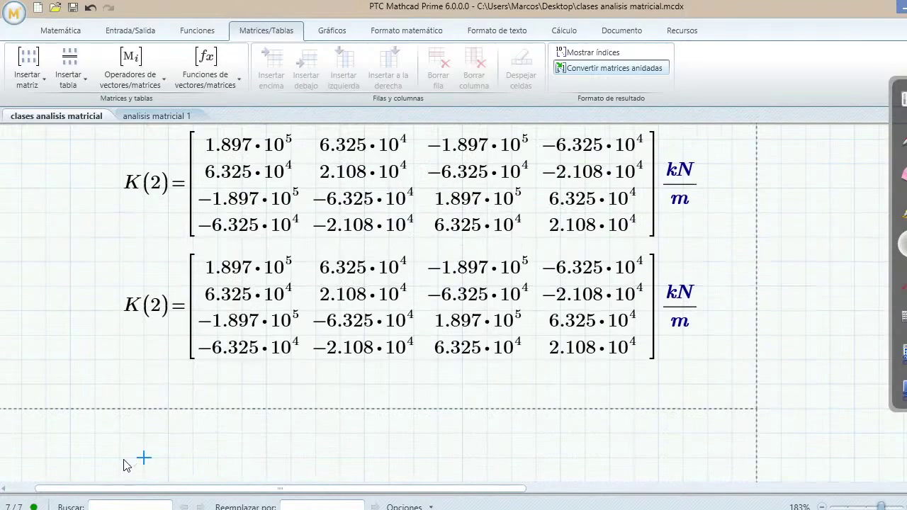
pyautogui.scroll(-3, 126, 479)
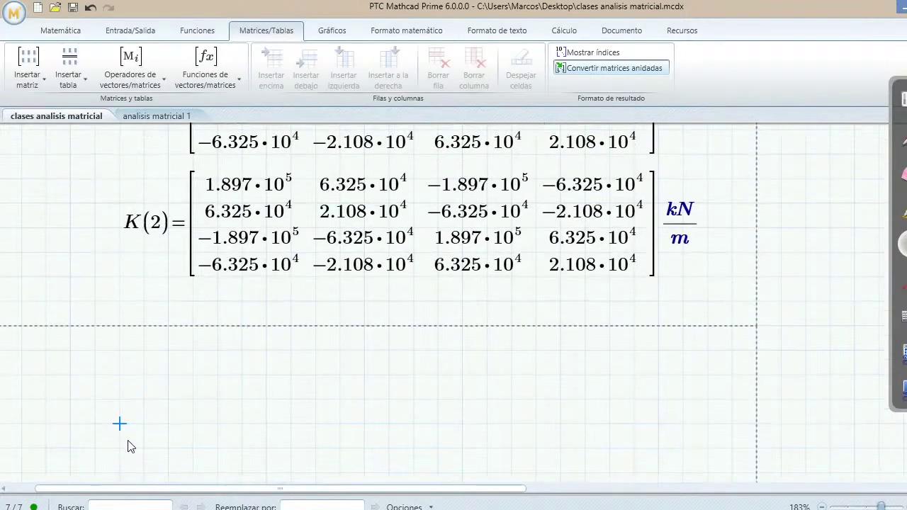
pyautogui.hotkey('ctrl', 'v')
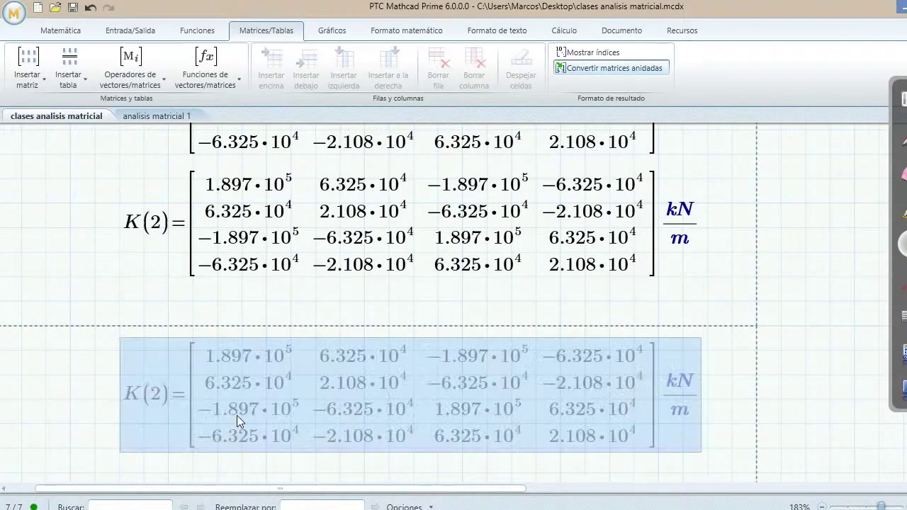
# - Keep the argument 2 in the original evaluation and set the first duplicate's argument to 3 so it evaluates K(3)
pyautogui.scroll(-4, 241, 422)
pyautogui.scroll(12, 246, 419)
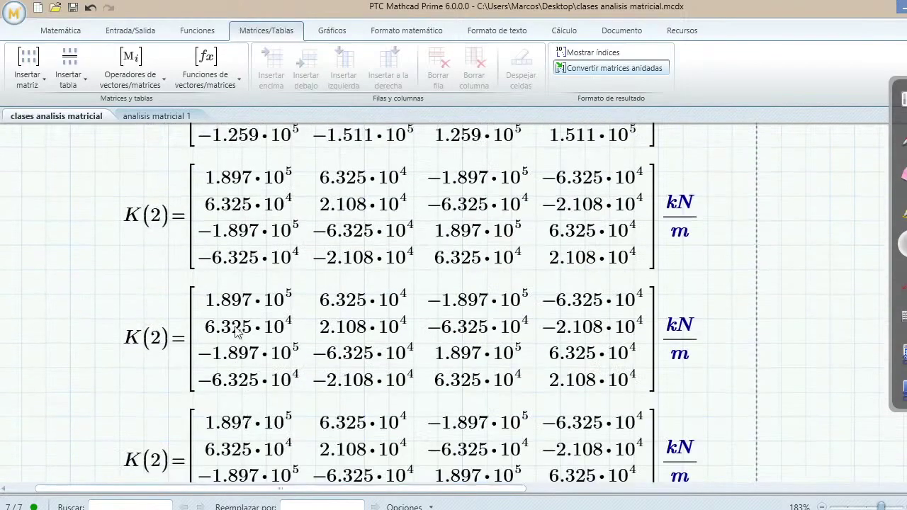
pyautogui.scroll(2, 190, 226)
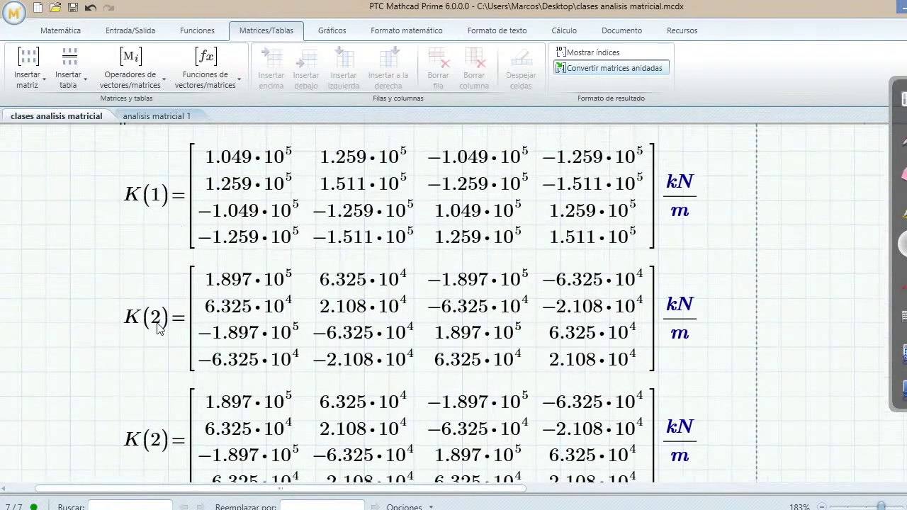
pyautogui.click(167, 322)
pyautogui.press('BackSpace')
pyautogui.write('2')
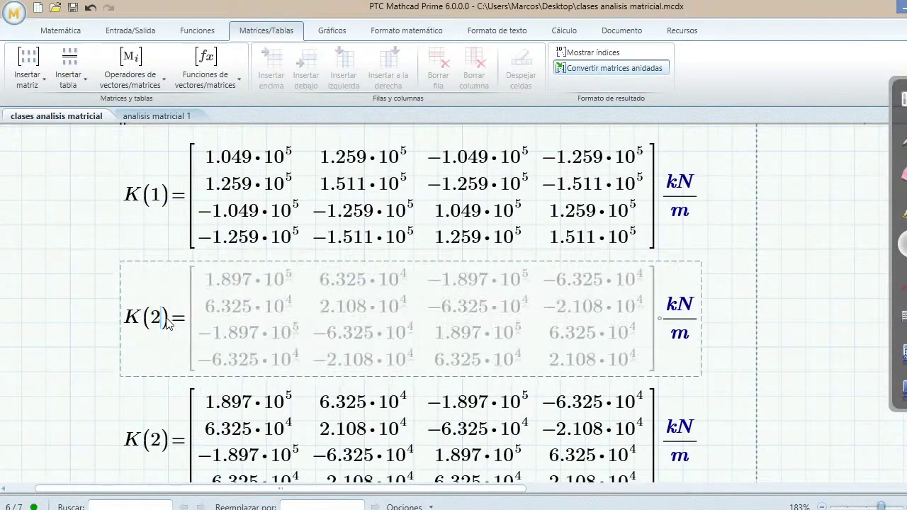
pyautogui.click(163, 443)
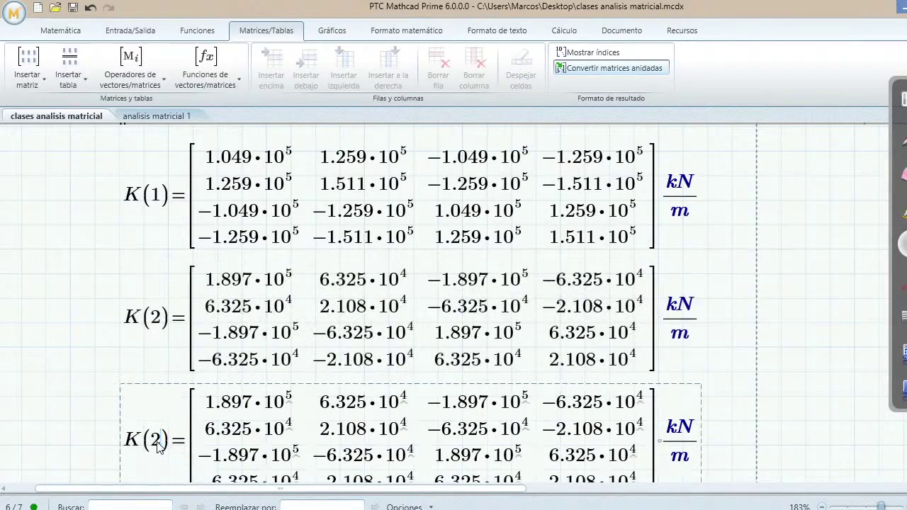
pyautogui.press('BackSpace')
pyautogui.write('3')
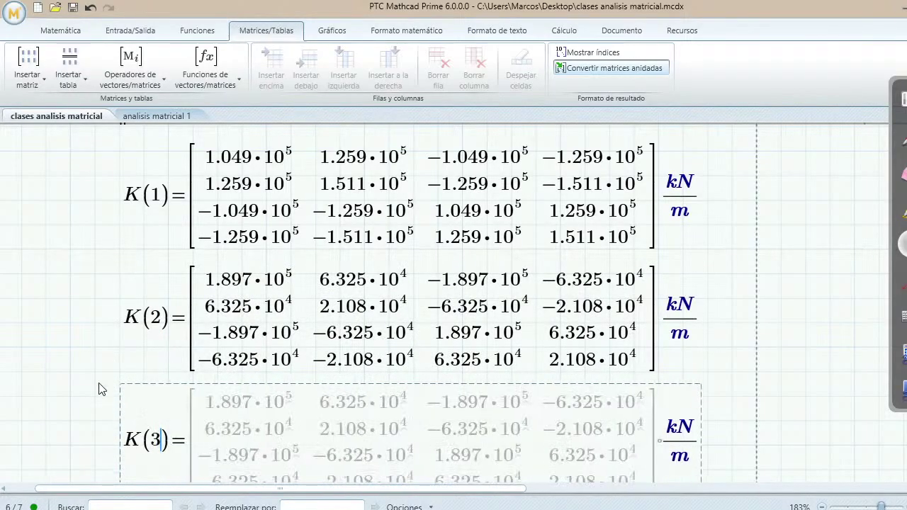
pyautogui.click(91, 399)
# - Change the arguments of the two remaining duplicates to 4 and 5 so they evaluate K(4) and K(5)
pyautogui.scroll(-5, 127, 414)
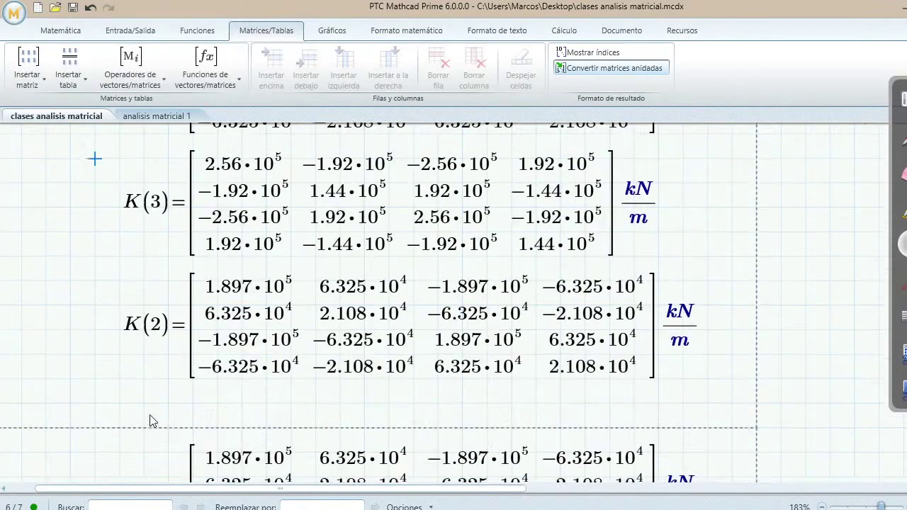
pyautogui.click(162, 332)
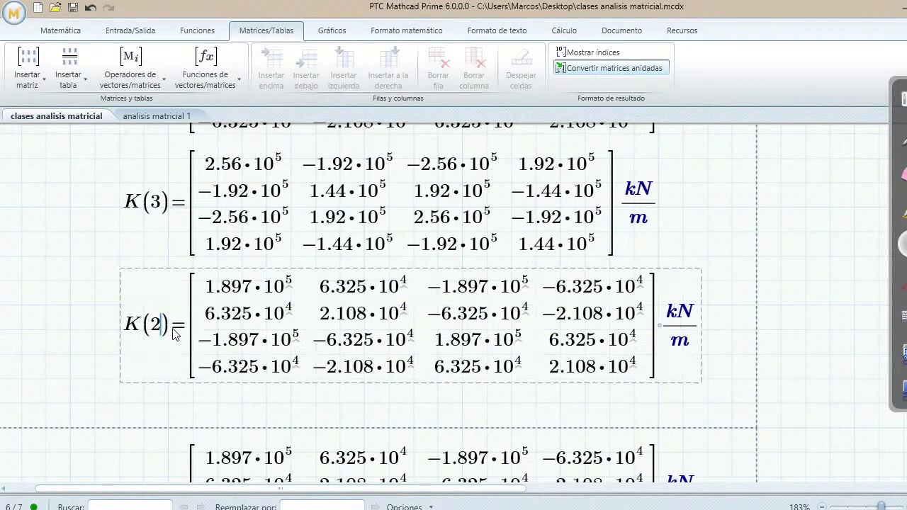
pyautogui.press('BackSpace')
pyautogui.write('4')
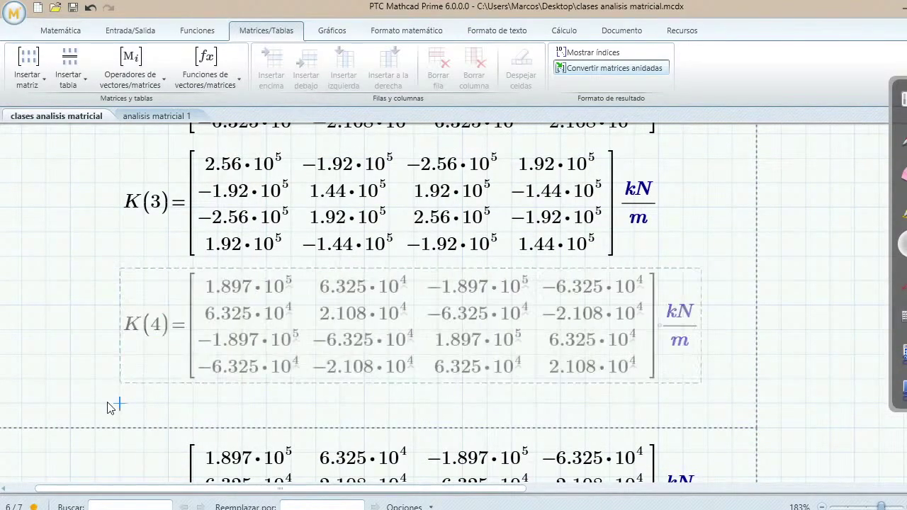
pyautogui.scroll(-2, 134, 405)
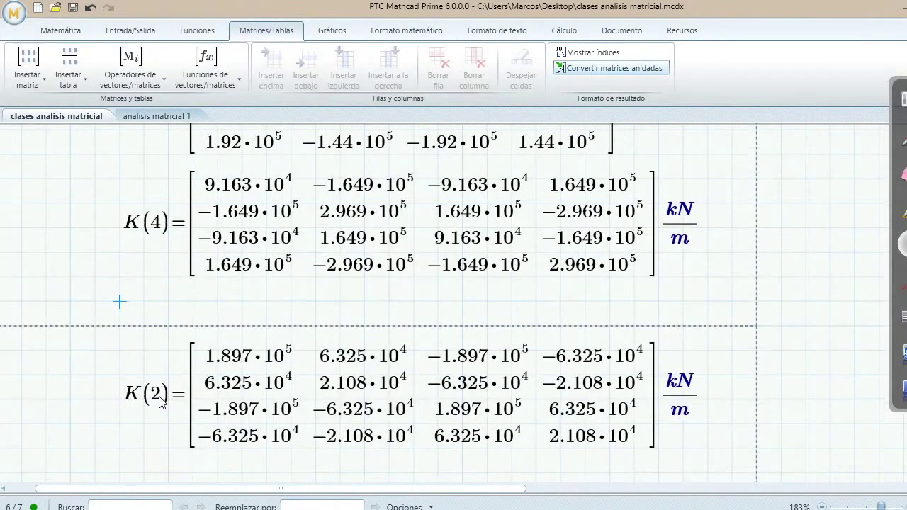
pyautogui.click(163, 397)
pyautogui.press('BackSpace')
pyautogui.write('5')
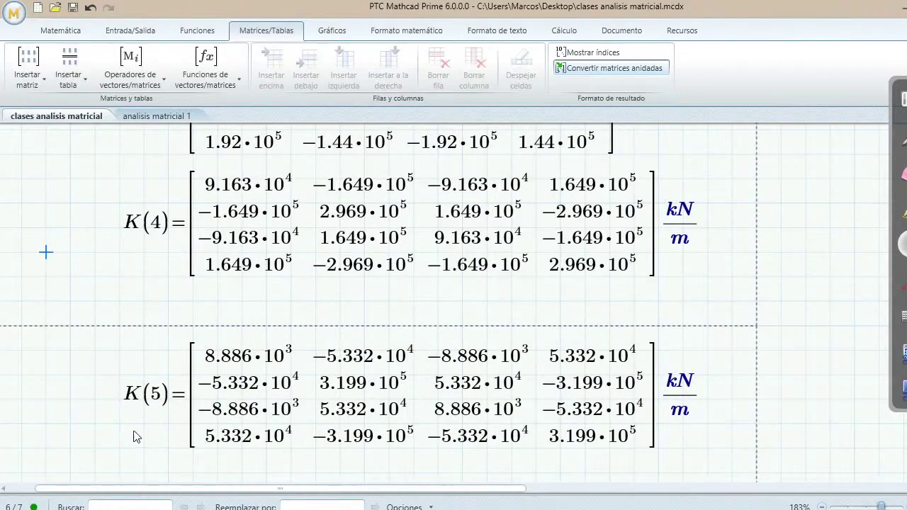
# - Copy the K(5) expression below its matrix, change the argument to 6 and evaluate K(6)
pyautogui.scroll(-2, 137, 428)
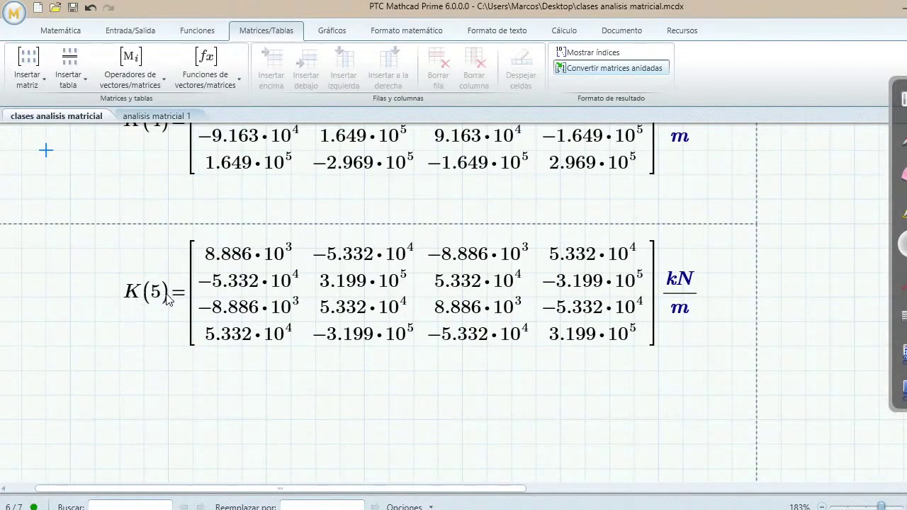
pyautogui.click(139, 301)
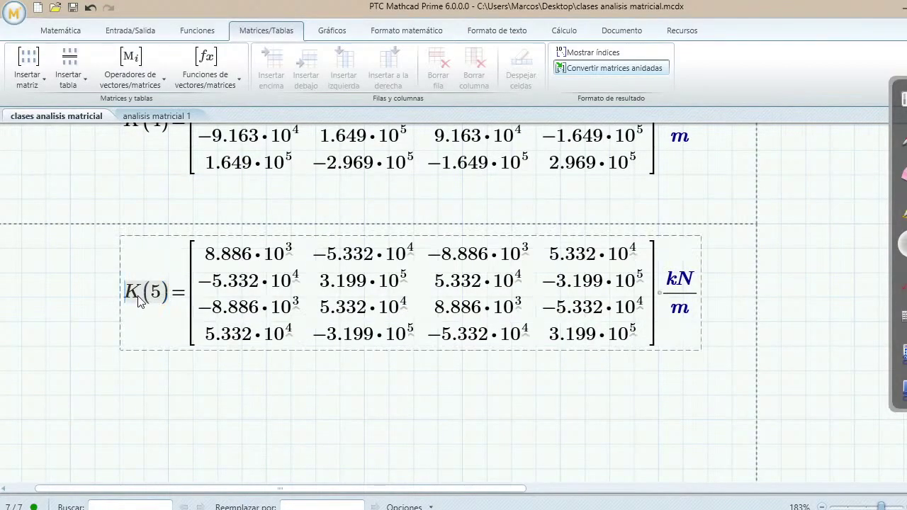
pyautogui.hotkey('ctrl', 'c')
pyautogui.click(119, 421)
pyautogui.hotkey('ctrl', 'v')
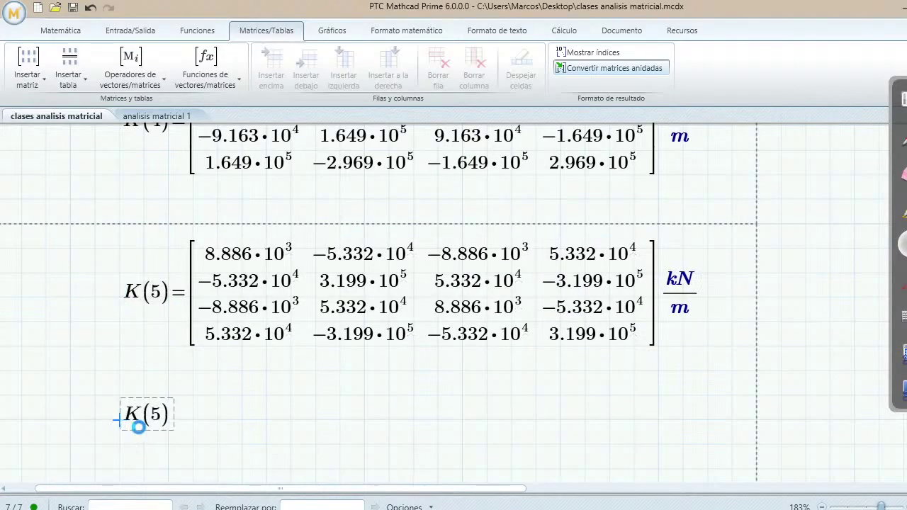
pyautogui.click(161, 417)
pyautogui.press('BackSpace')
pyautogui.write('6')
pyautogui.press('Right')
pyautogui.press('Right')
pyautogui.write('=')
pyautogui.click(290, 426)
pyautogui.scroll(2, 290, 428)
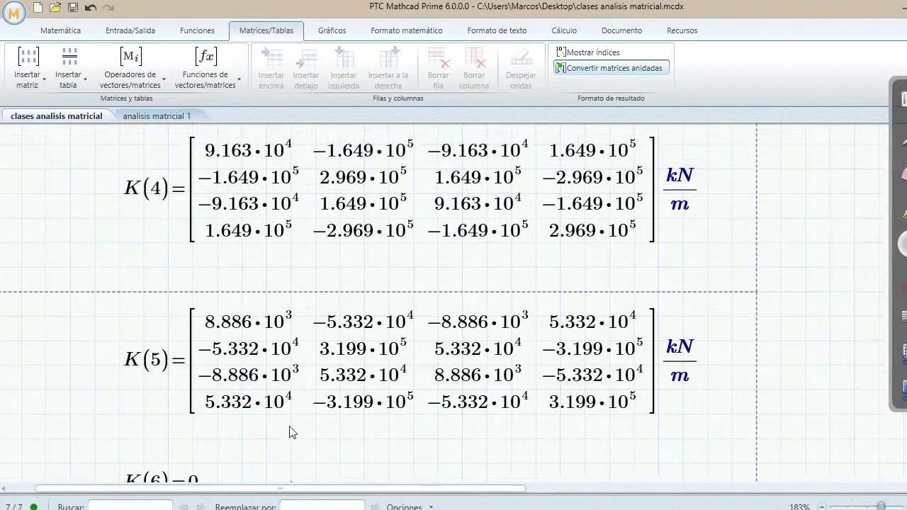
# - Delete the K(6) evaluation below the K(5) matrix
pyautogui.scroll(-3, 262, 434)
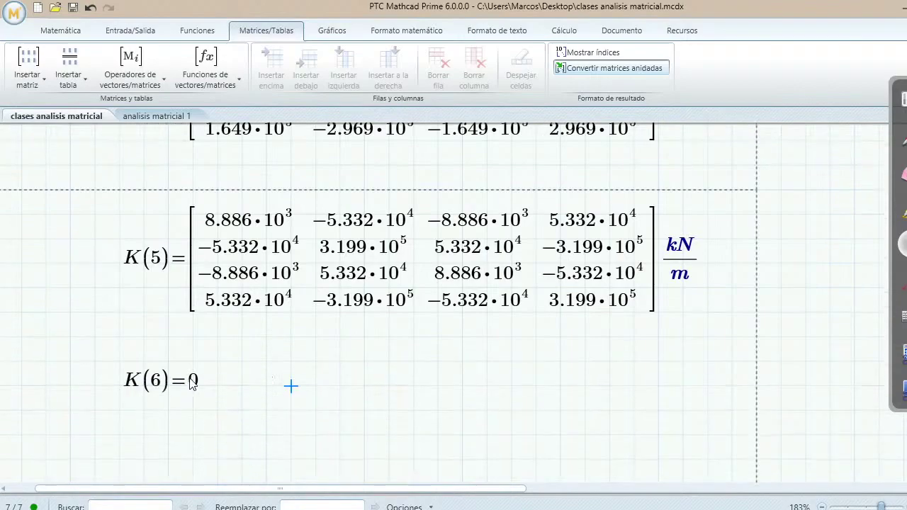
pyautogui.click(140, 394)
pyautogui.click(156, 361)
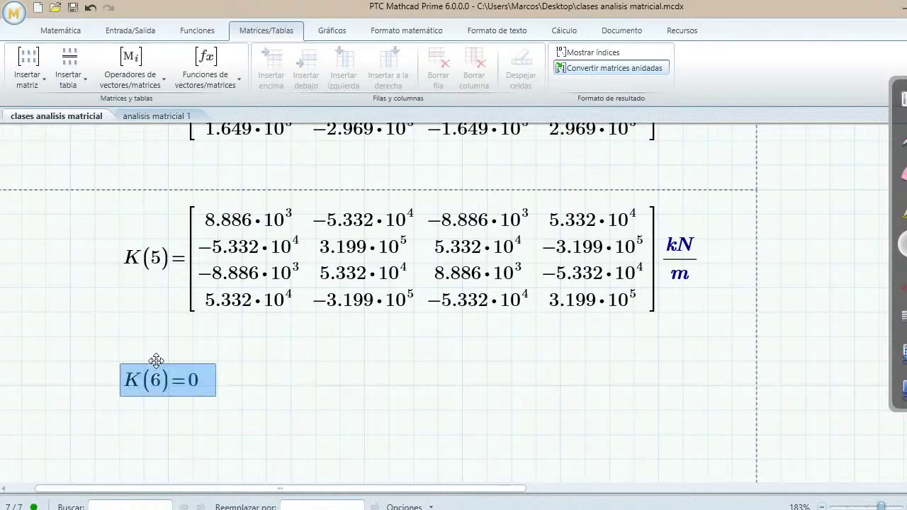
pyautogui.press('Delete')
# - Review the K(x) function under 3.5 MATRIZ ELEMENTAL together with the evaluated bar matrices below it
pyautogui.scroll(8, 158, 364)
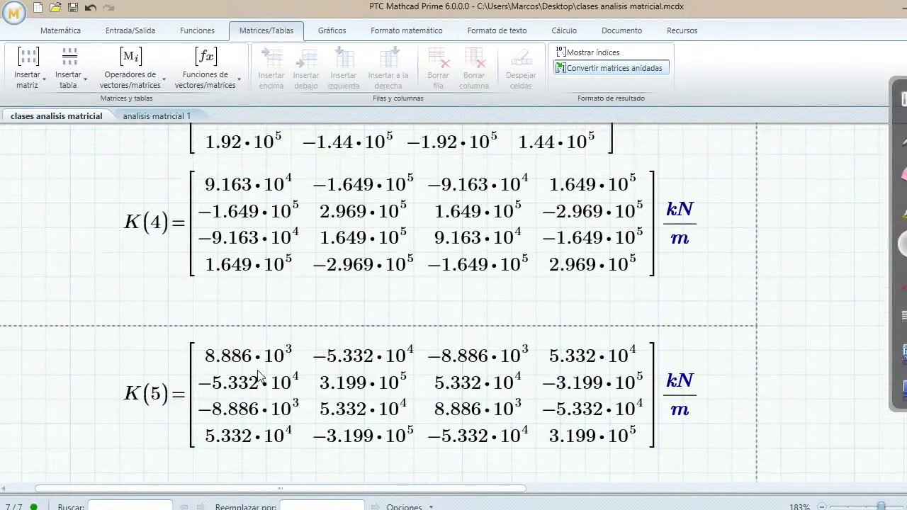
pyautogui.scroll(8, 255, 355)
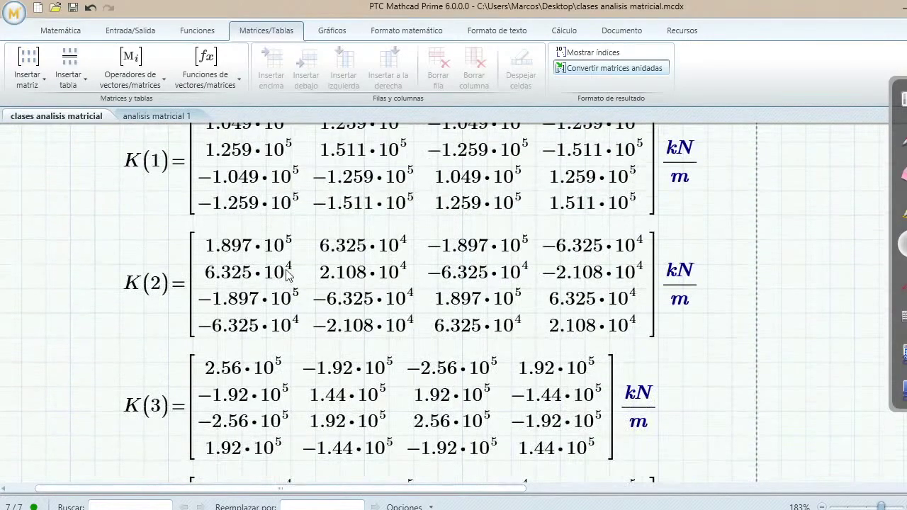
pyautogui.scroll(3, 270, 280)
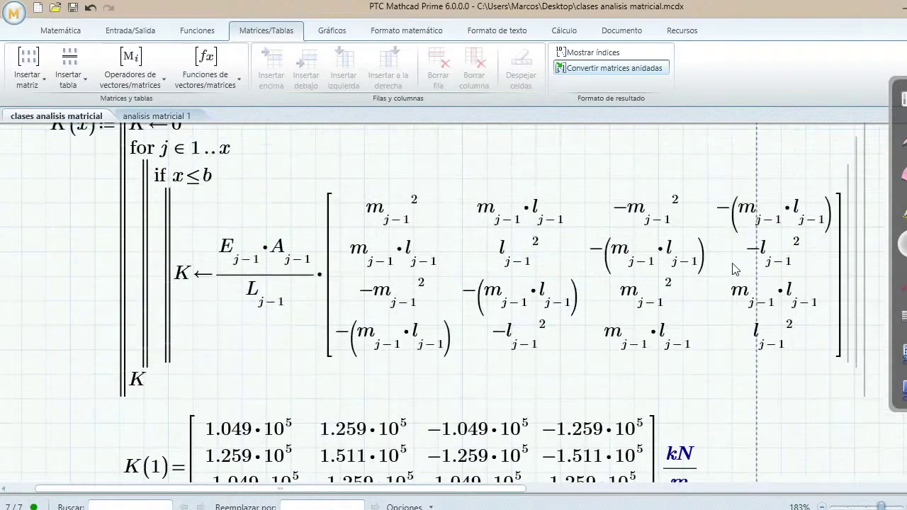
pyautogui.scroll(2, 437, 260)
pyautogui.scroll(-2, 482, 324)
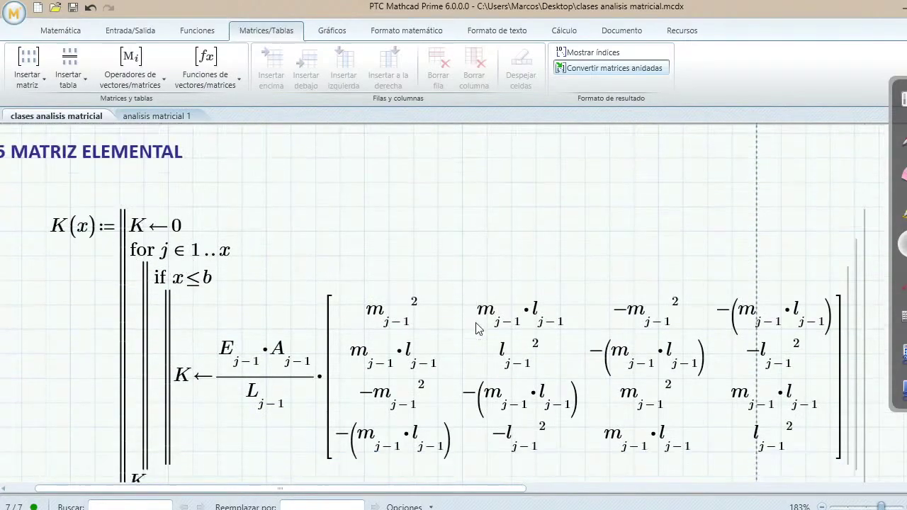
pyautogui.scroll(2, 232, 272)
pyautogui.scroll(-2, 279, 328)
pyautogui.scroll(-4, 393, 358)
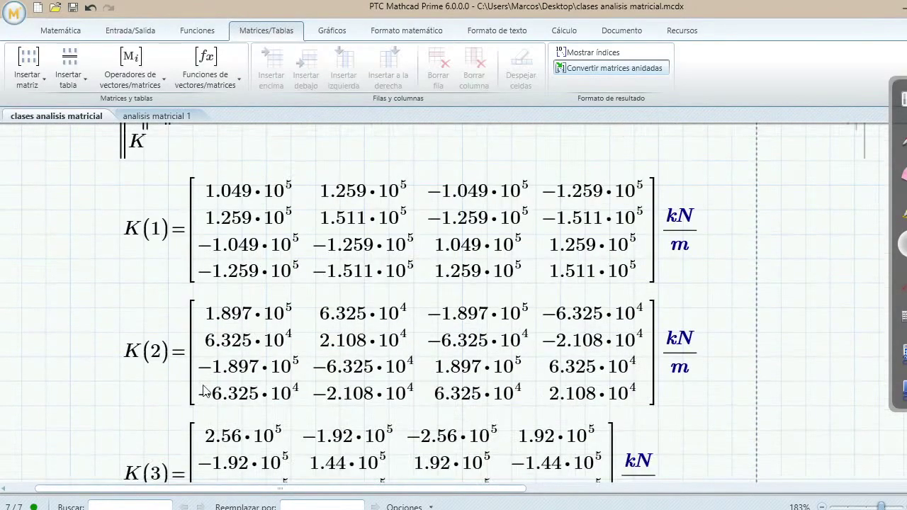
pyautogui.scroll(4, 203, 425)
pyautogui.scroll(3, 196, 378)
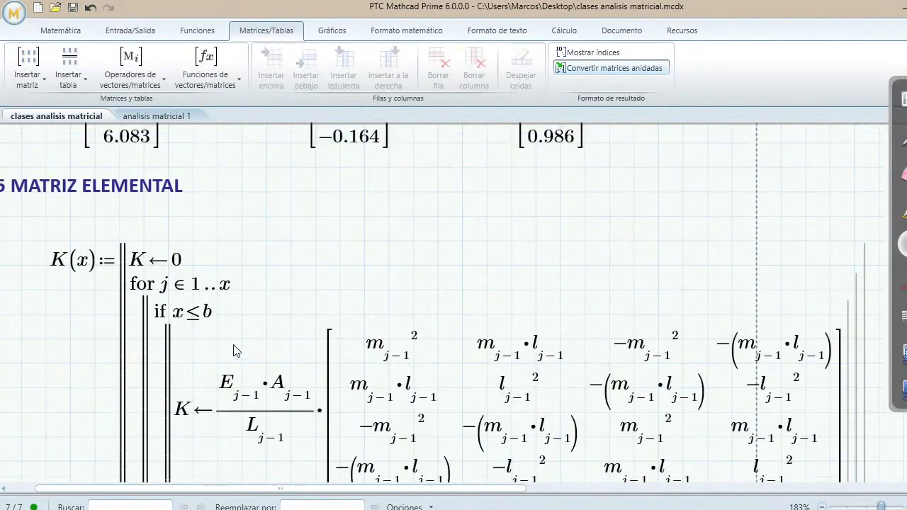
pyautogui.scroll(-1, 241, 345)
pyautogui.scroll(-1, 257, 333)
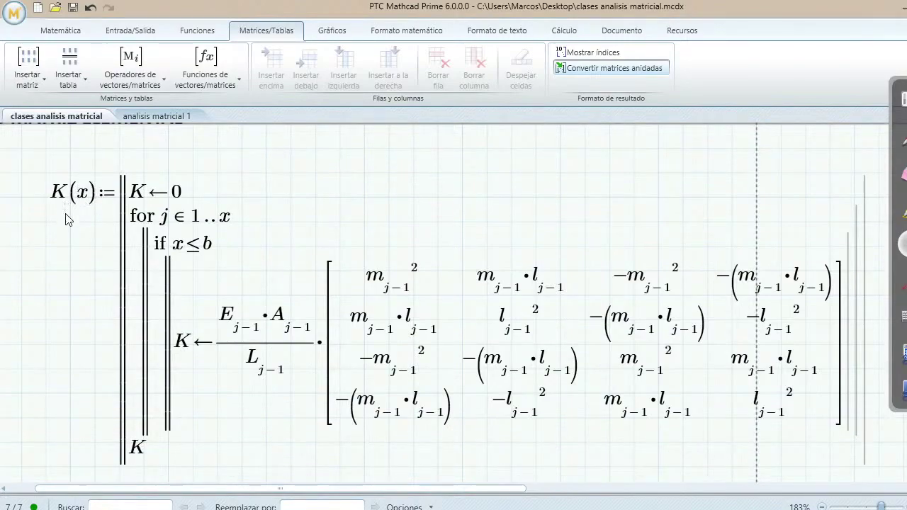
pyautogui.scroll(-4, 113, 259)
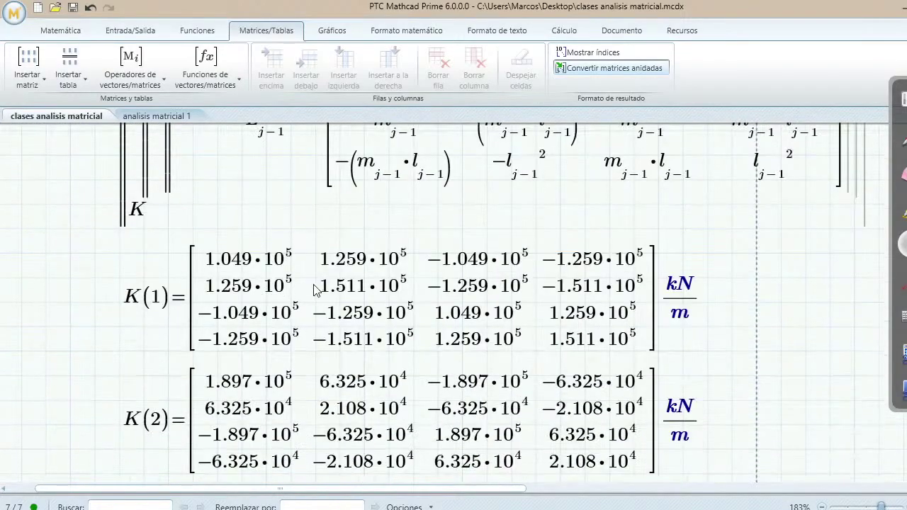
# - Add a blank line above the K(x) definition and insert an area between it and the heading 3.5 MATRIZ ELEMENTAL
pyautogui.scroll(5, 315, 291)
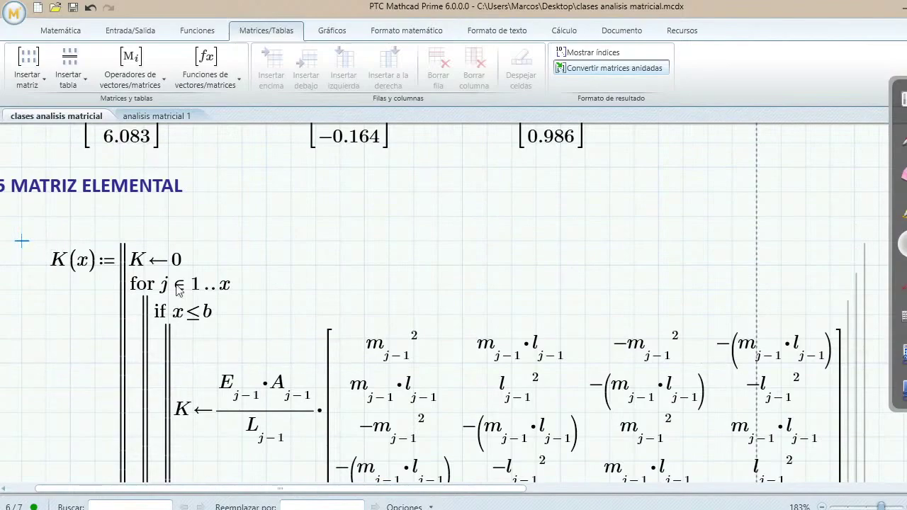
pyautogui.press('Return')
pyautogui.hscroll(-2, 206, 479)
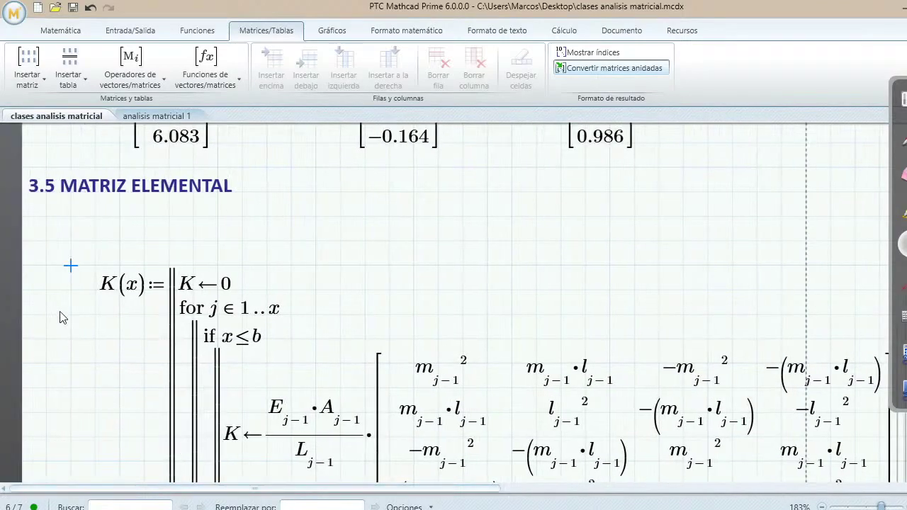
pyautogui.click(47, 241)
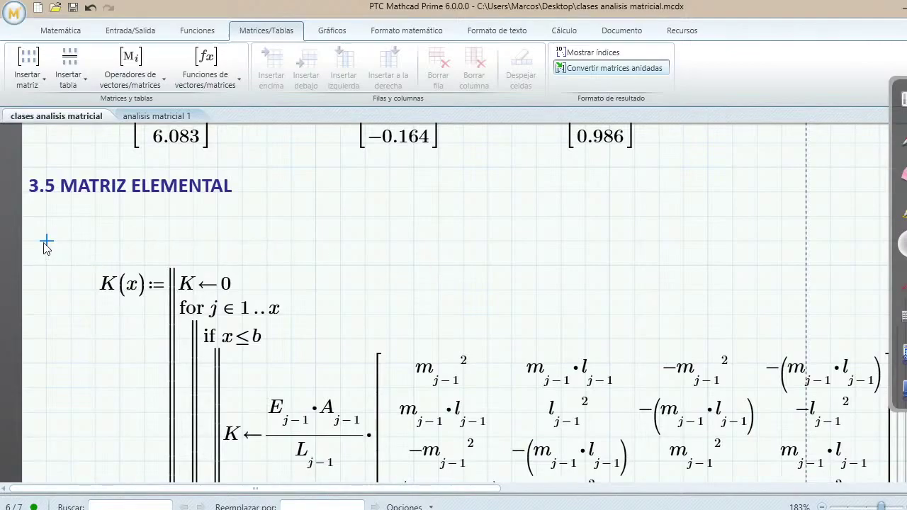
pyautogui.scroll(-2, 301, 312)
pyautogui.scroll(4, 310, 318)
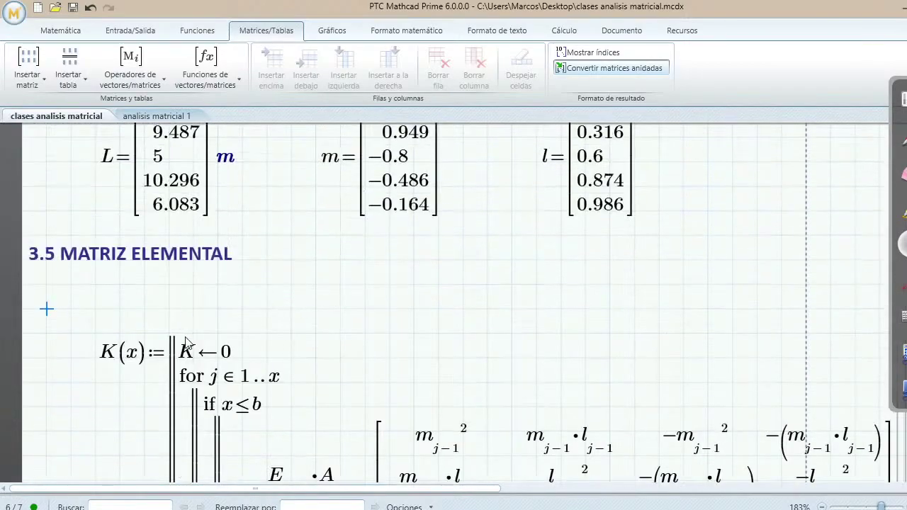
pyautogui.click(24, 307)
pyautogui.click(630, 32)
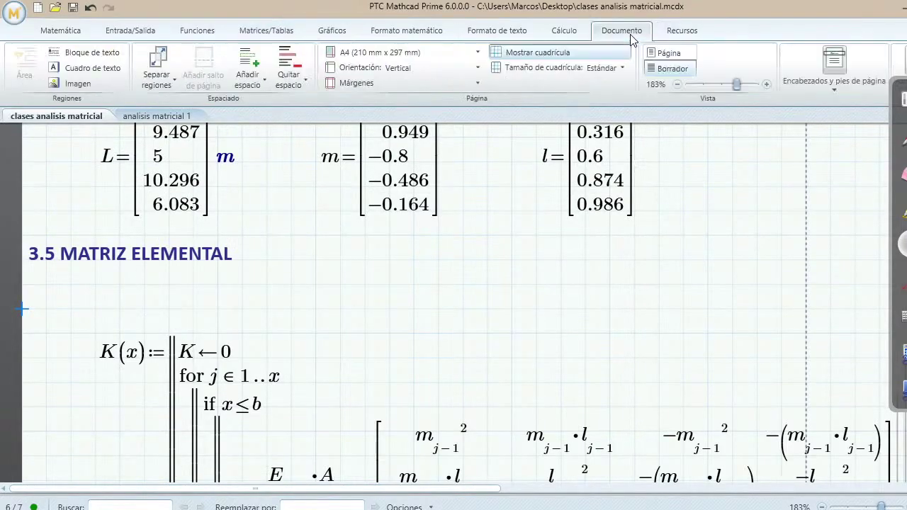
pyautogui.click(25, 67)
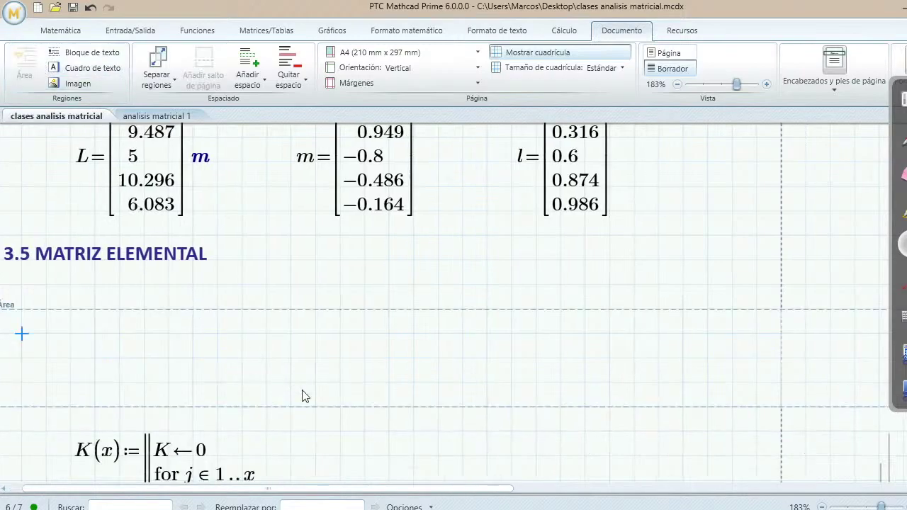
# - Copy the K(x) definition into the new area and collapse the area
pyautogui.scroll(-3, 183, 414)
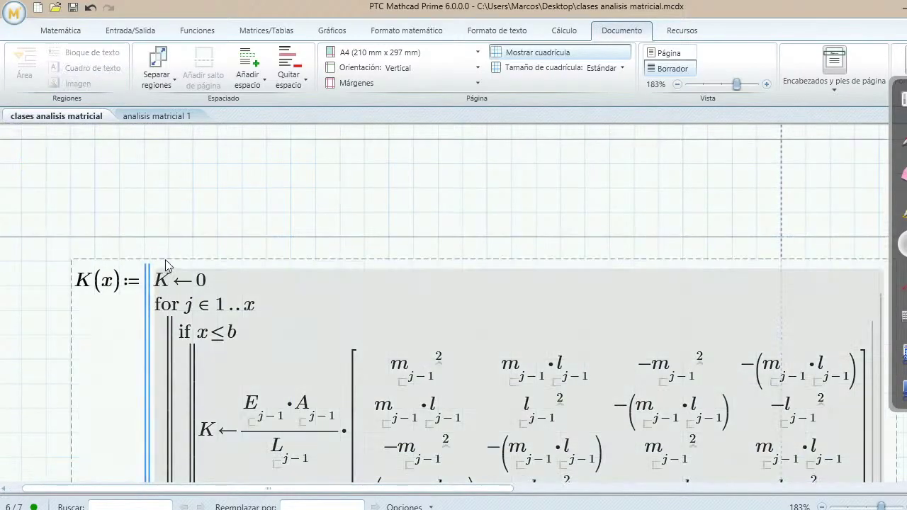
pyautogui.click(165, 257)
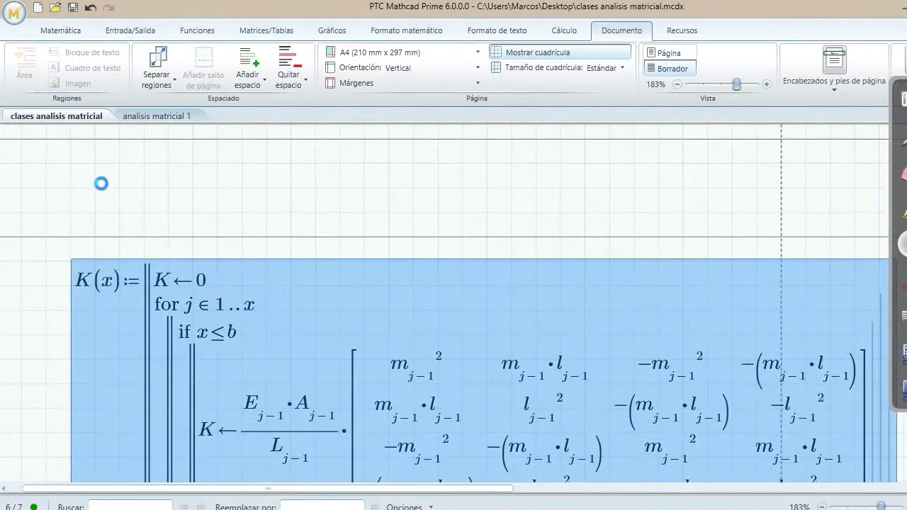
pyautogui.moveTo(501, 490); pyautogui.dragTo(468, 489)
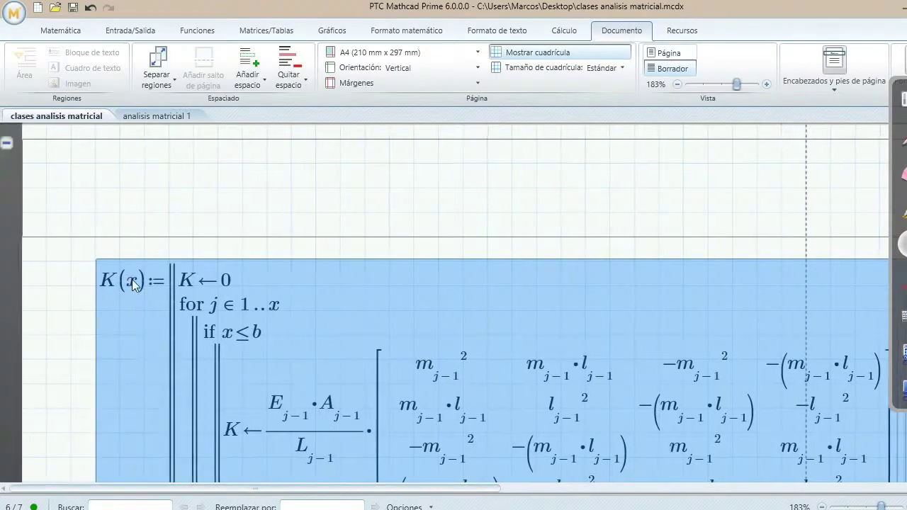
pyautogui.click(78, 173)
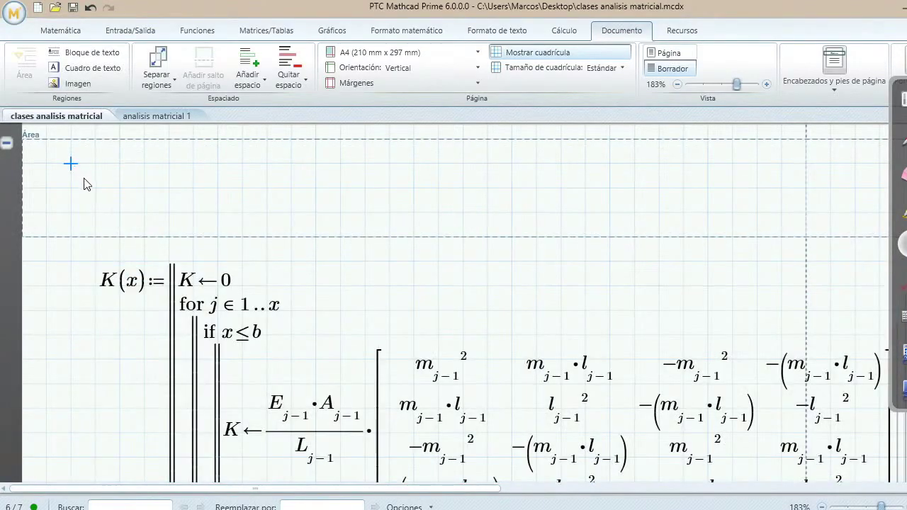
pyautogui.hotkey('ctrl', 'v')
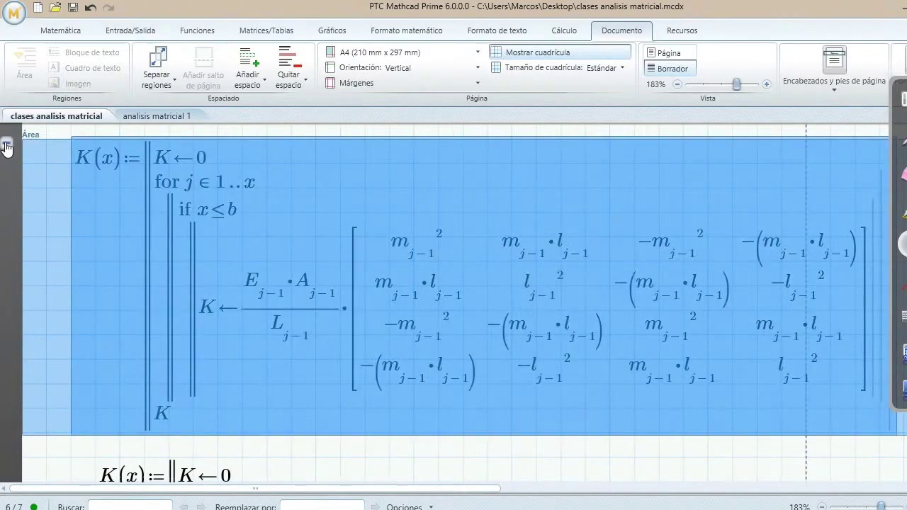
pyautogui.click(6, 143)
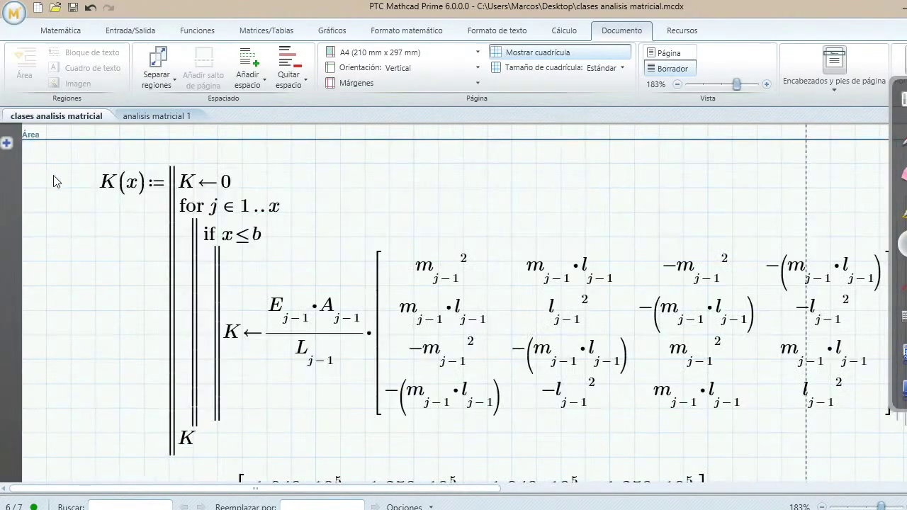
# - Delete the original K(x) definition remaining below the collapsed area
pyautogui.click(209, 253)
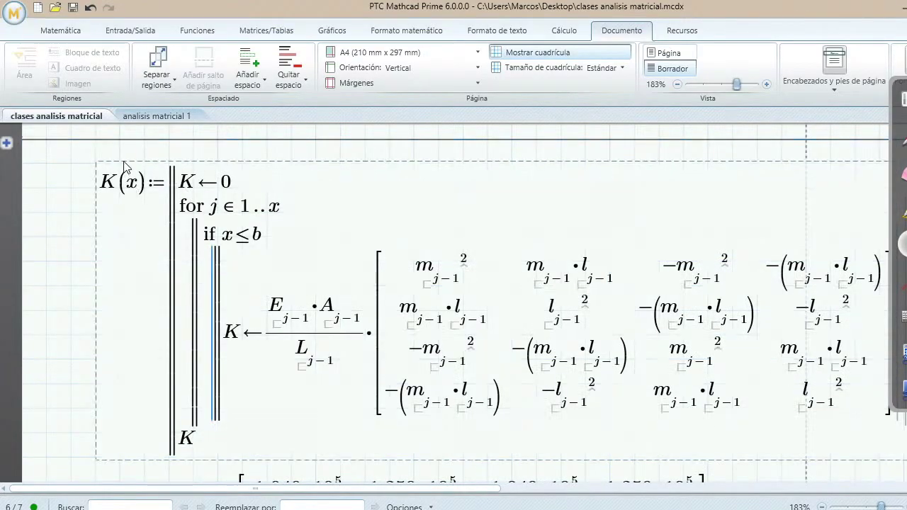
pyautogui.click(122, 160)
pyautogui.press('Delete')
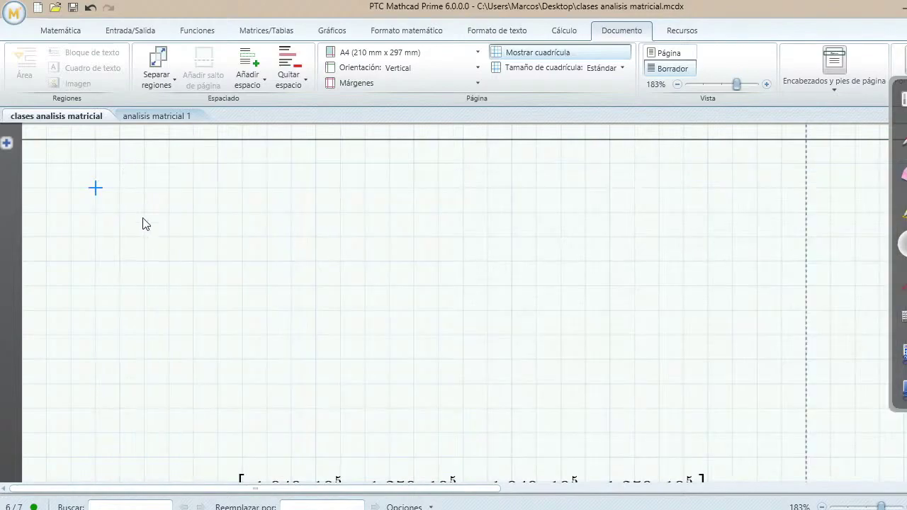
# - Remove the blank lines between the collapsed area and the K(1) matrix
pyautogui.click(108, 457)
pyautogui.scroll(-3, 150, 439)
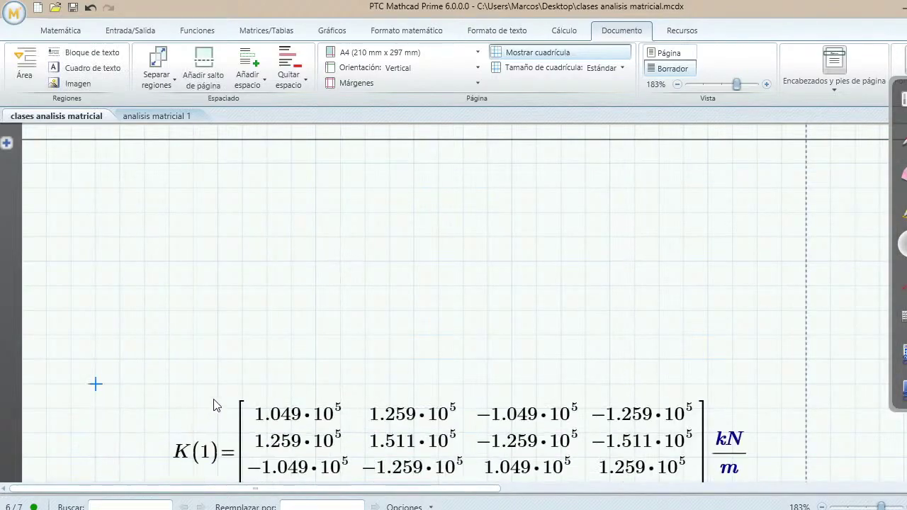
pyautogui.scroll(-3, 238, 350)
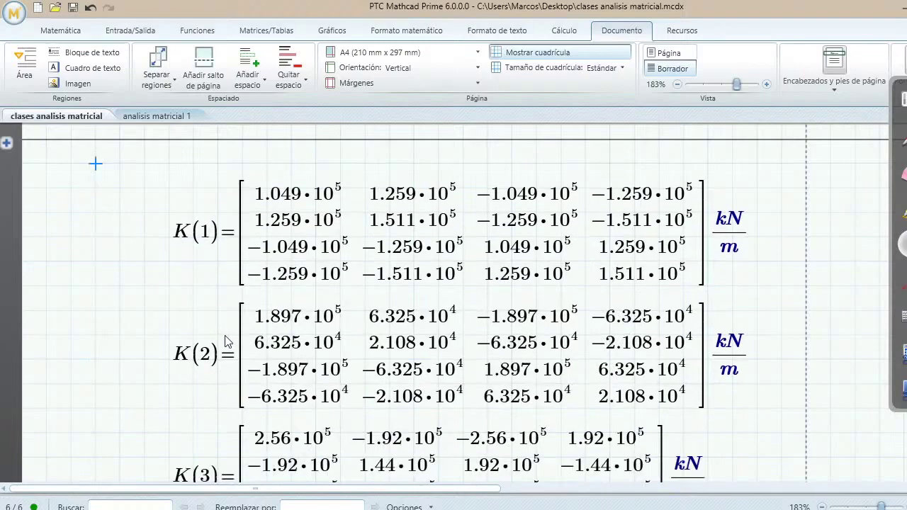
pyautogui.scroll(4, 307, 342)
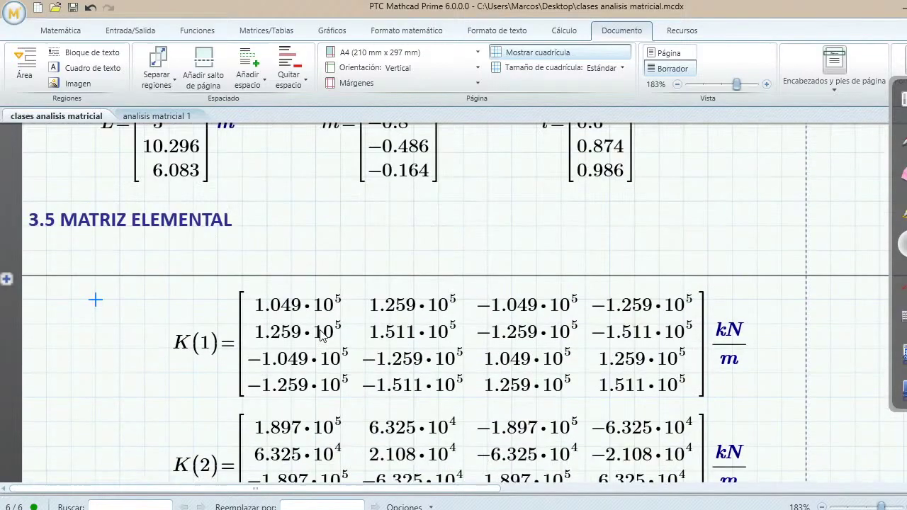
# - Remove one blank line between the K(4) and K(5) matrices
pyautogui.scroll(-12, 306, 343)
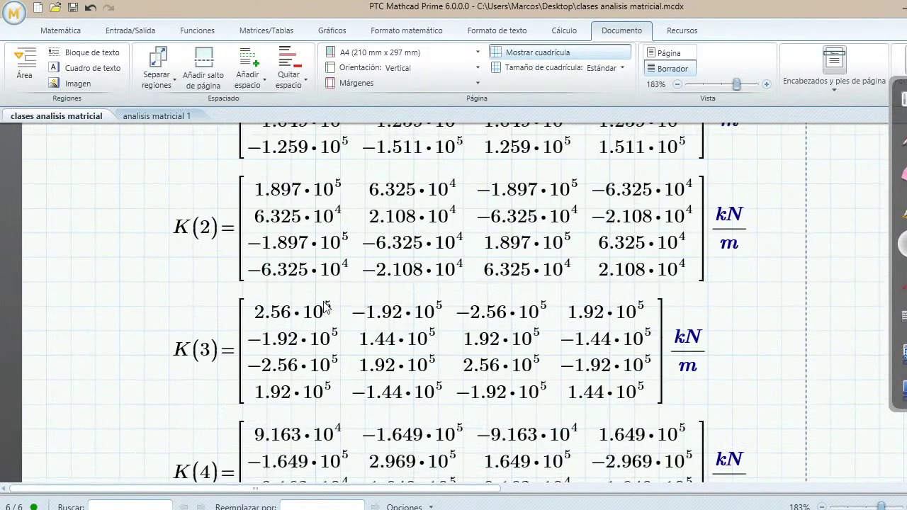
pyautogui.scroll(-3, 326, 307)
pyautogui.scroll(-2, 325, 306)
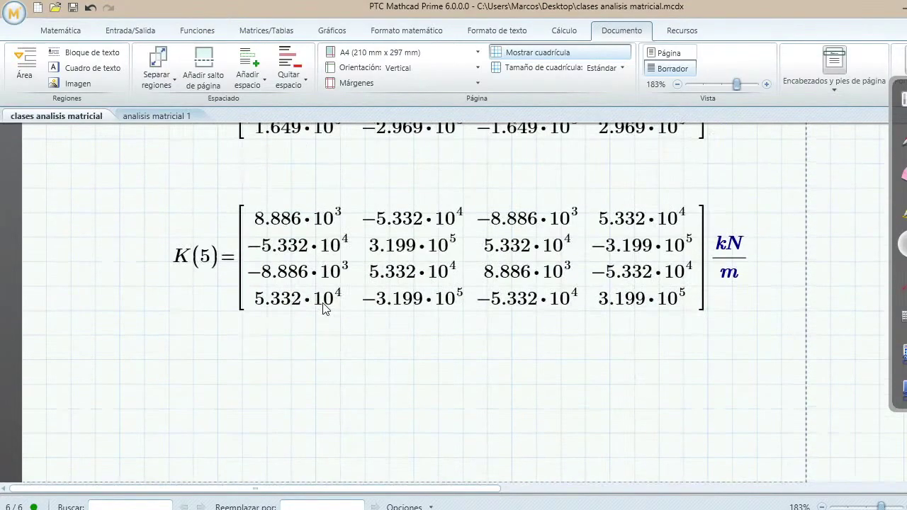
pyautogui.scroll(4, 325, 307)
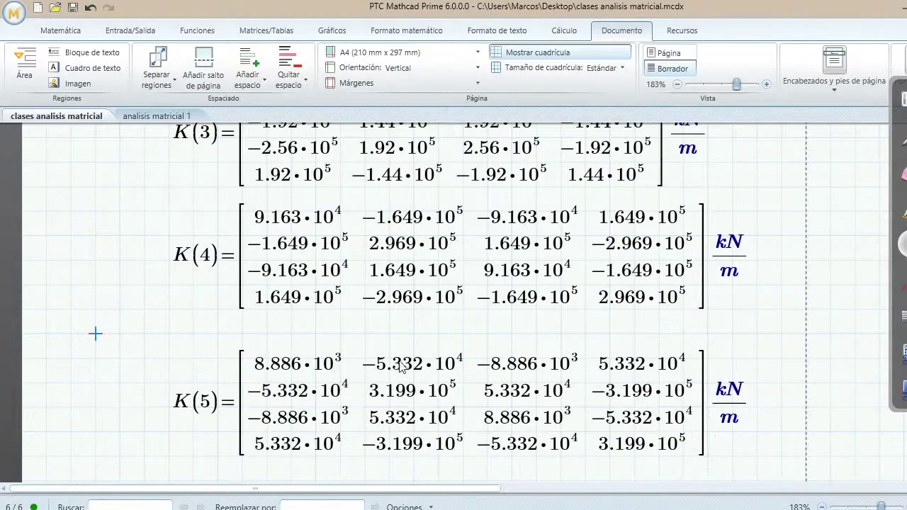
pyautogui.scroll(-3, 407, 366)
# - Insert a blank line between K(3) and K(4) and another between K(2) and K(3), matching the K(4)–K(5) spacing
pyautogui.scroll(4, 407, 367)
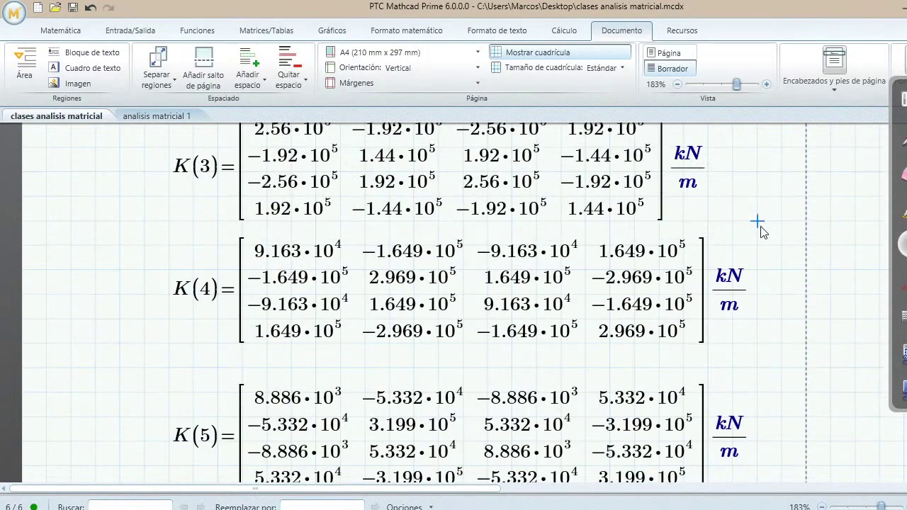
pyautogui.scroll(3, 702, 238)
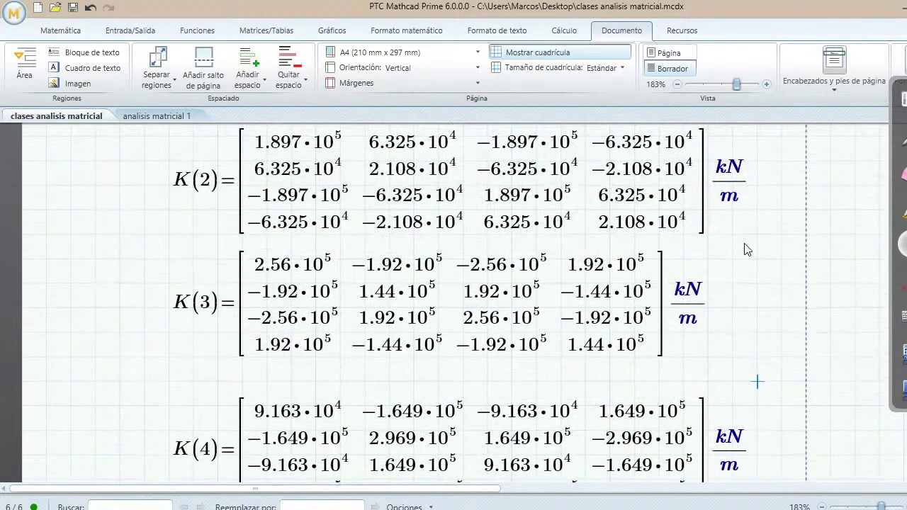
pyautogui.click(735, 241)
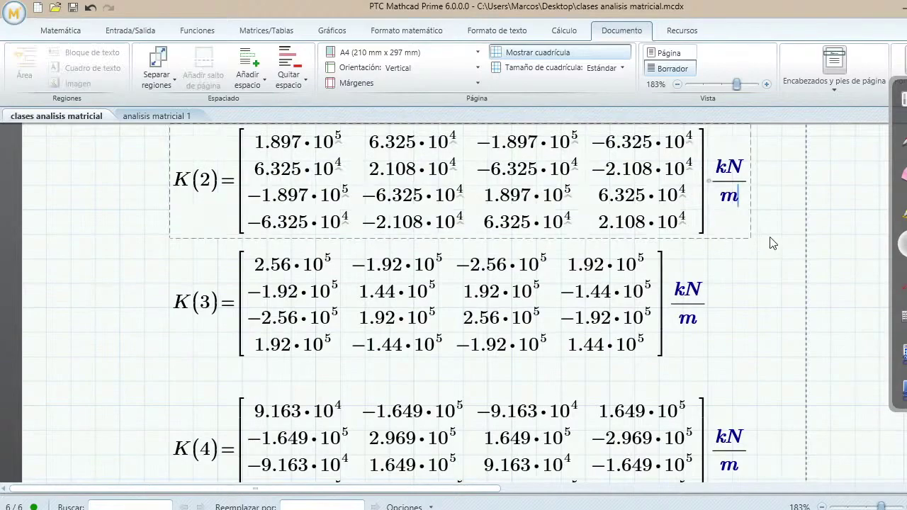
pyautogui.click(779, 238)
pyautogui.scroll(-7, 583, 298)
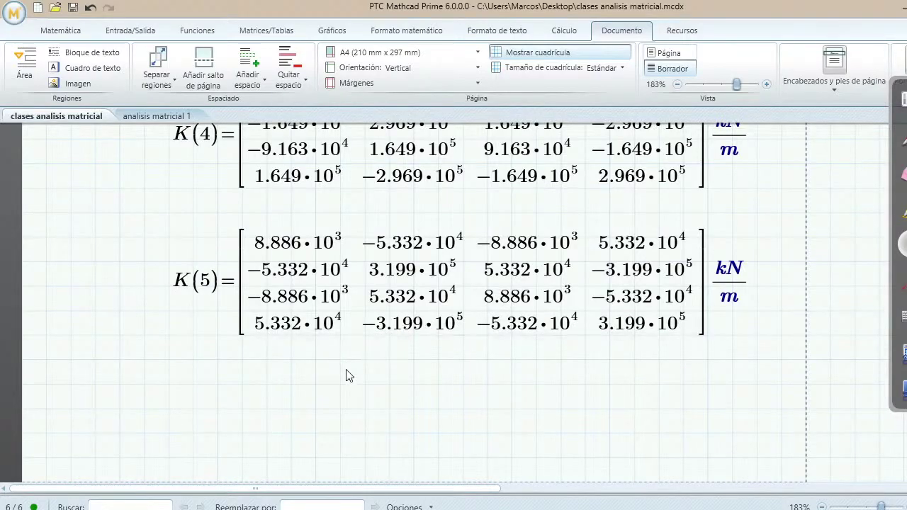
pyautogui.scroll(2, 363, 393)
pyautogui.scroll(3, 363, 394)
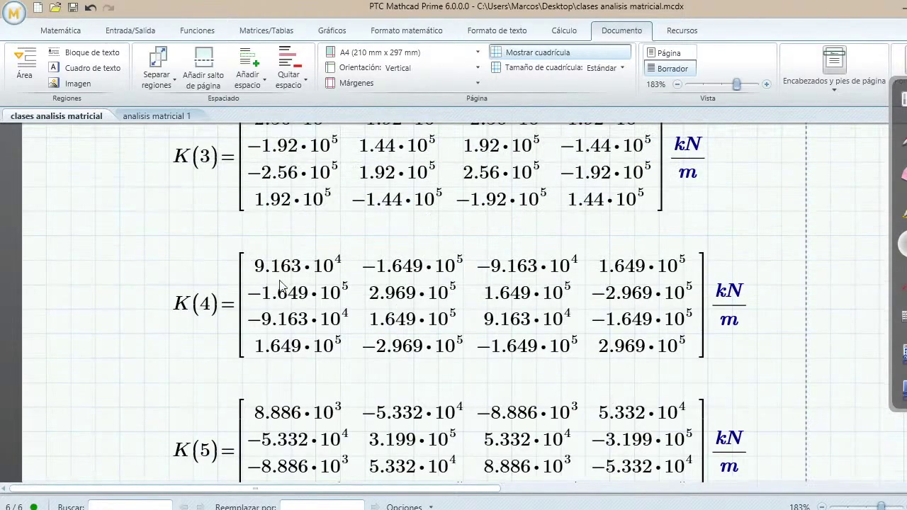
# - Review the table of contents at the start of the worksheet, from section 3.1 through section 3.13
pyautogui.scroll(15, 276, 286)
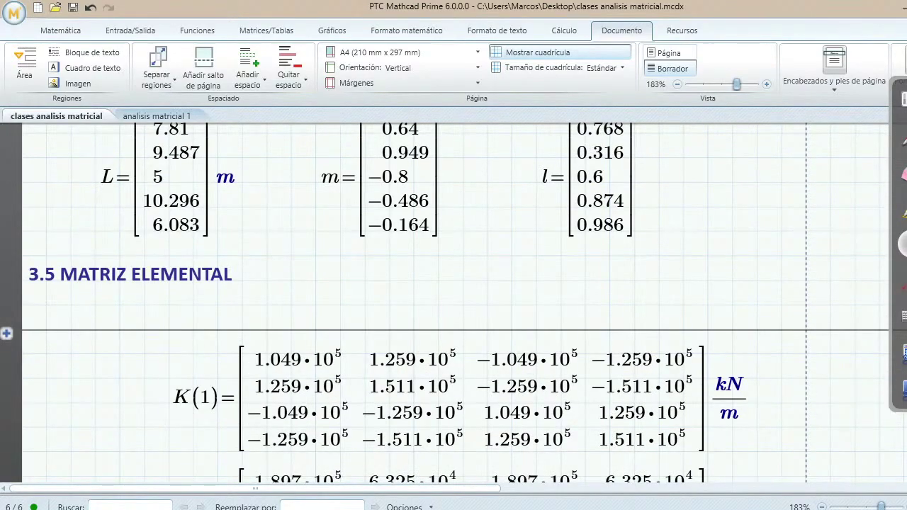
pyautogui.scroll(20, 367, 333)
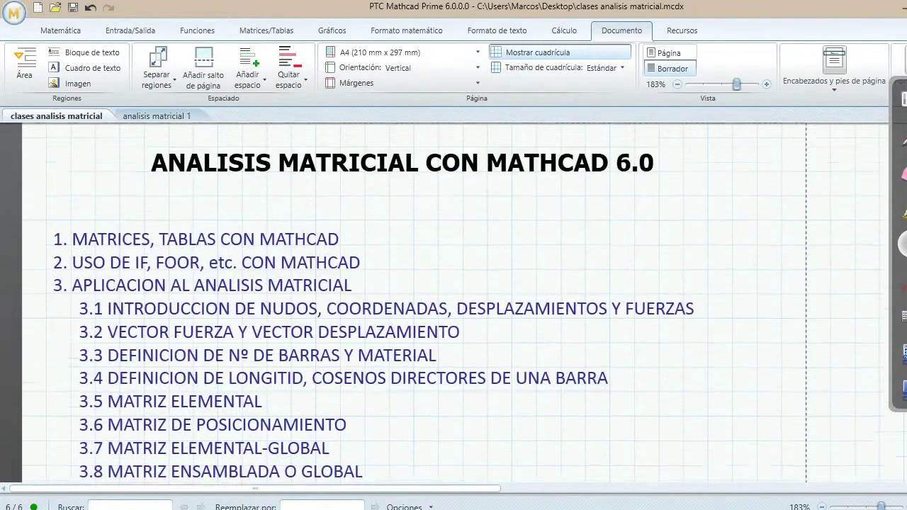
pyautogui.scroll(-5, 149, 409)
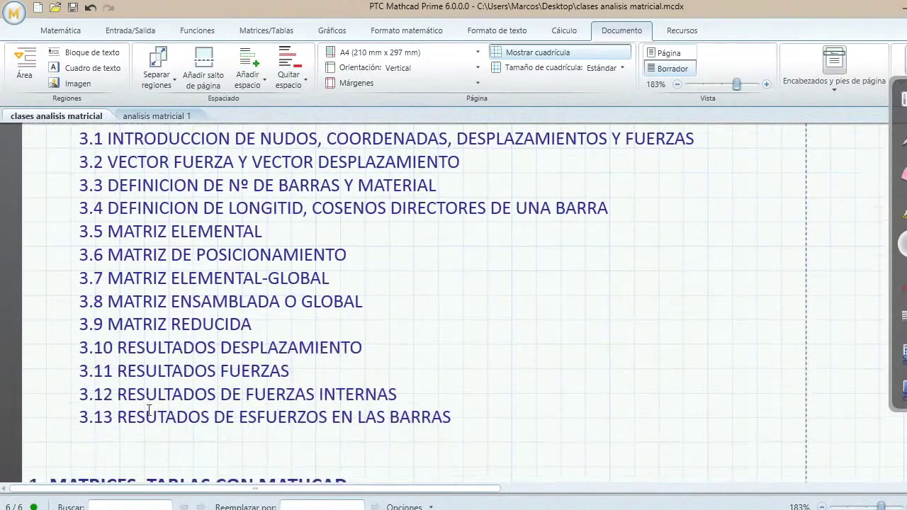
pyautogui.scroll(2, 149, 410)
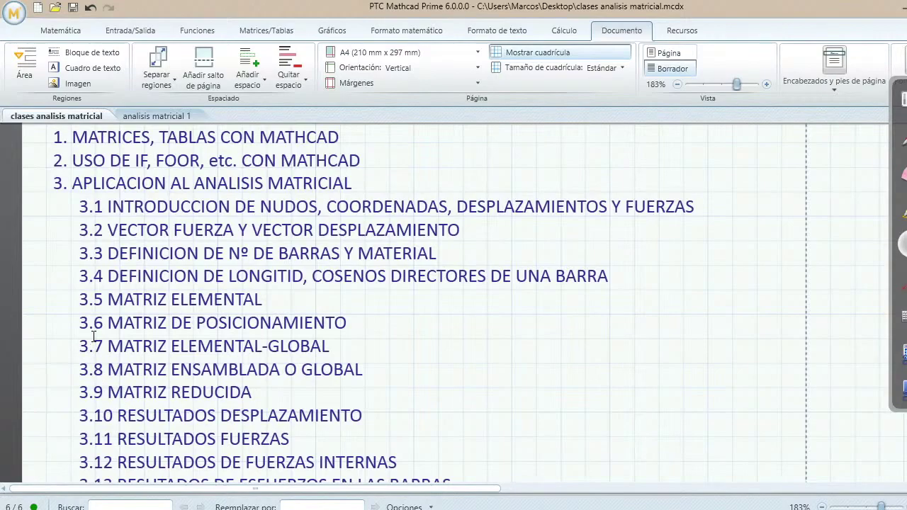
pyautogui.scroll(-2, 93, 336)
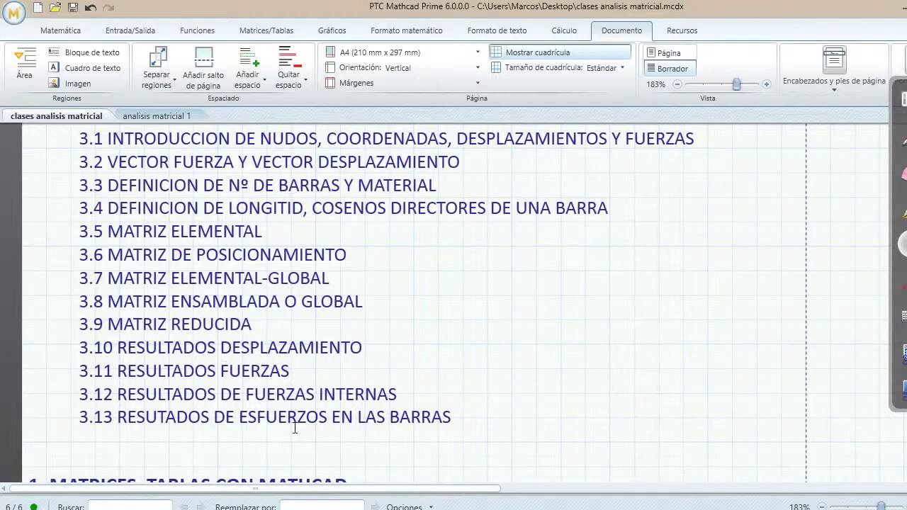
pyautogui.scroll(-2, 290, 433)
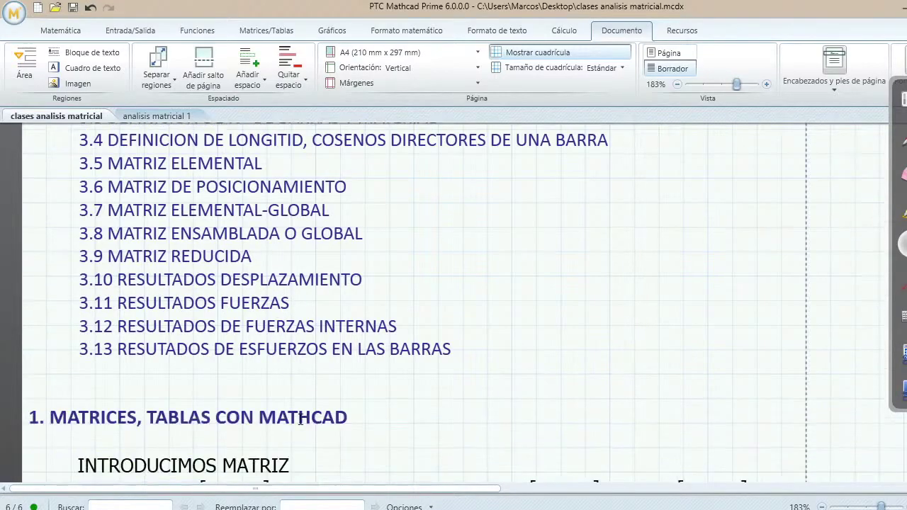
pyautogui.scroll(3, 356, 411)
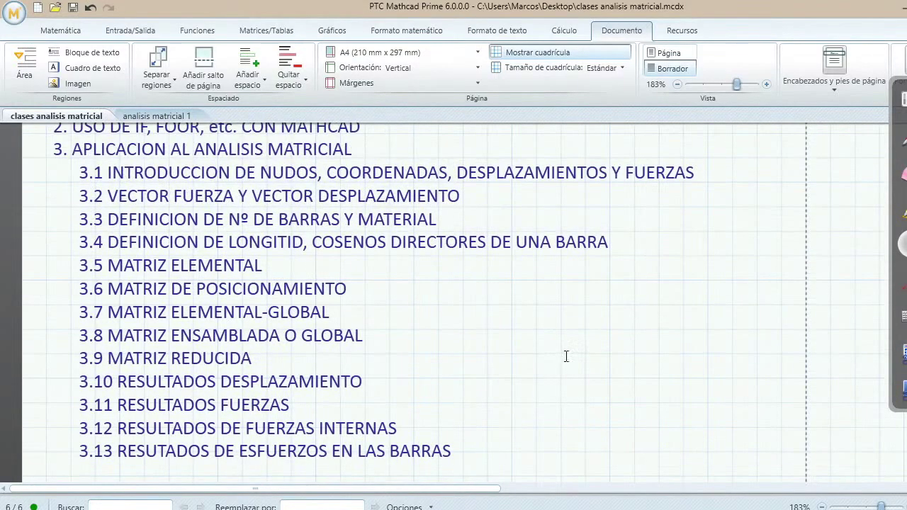